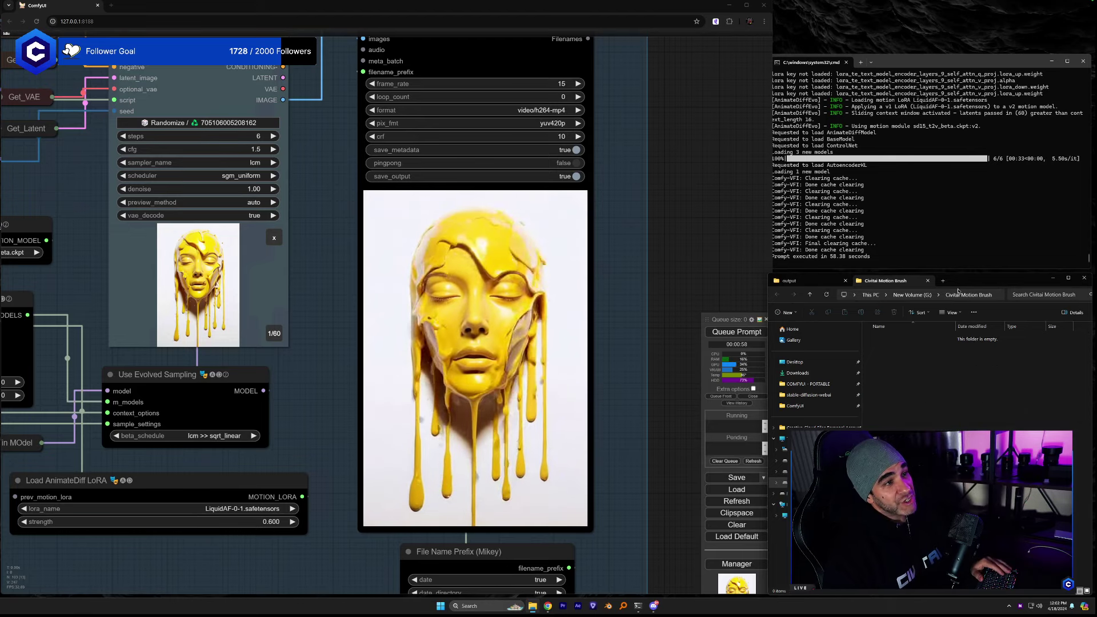
Preview the yellow dripping face image from the Abstract Images folder on New Volume (G:), and close the preview.
{"action": "left_click", "coordinate": [943, 280]}
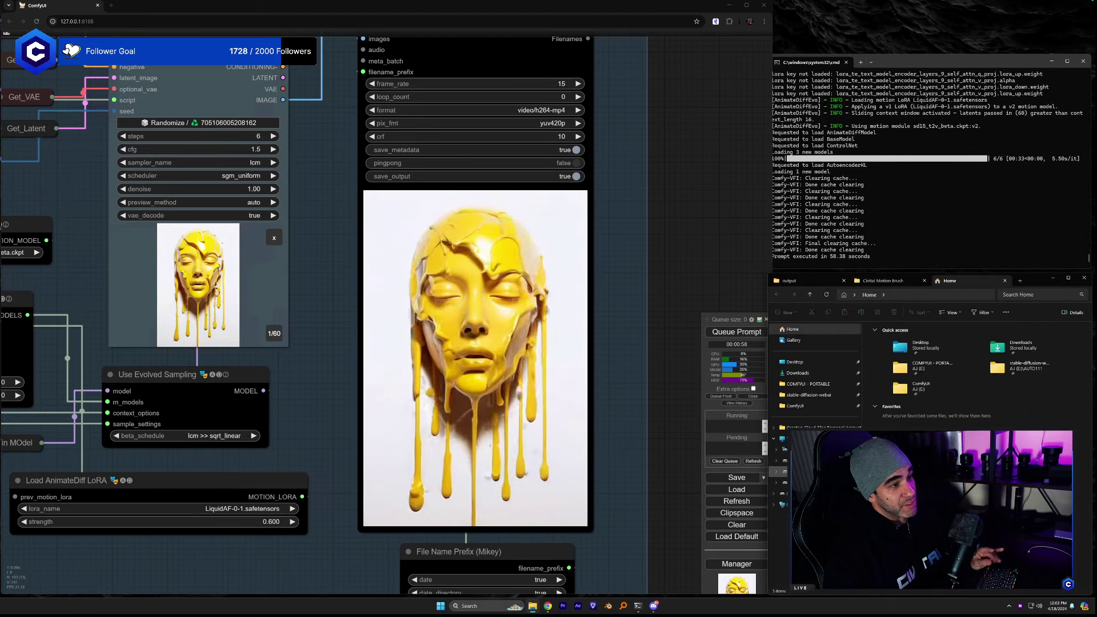
{"action": "left_click", "coordinate": [784, 483]}
{"action": "double_click", "coordinate": [891, 349]}
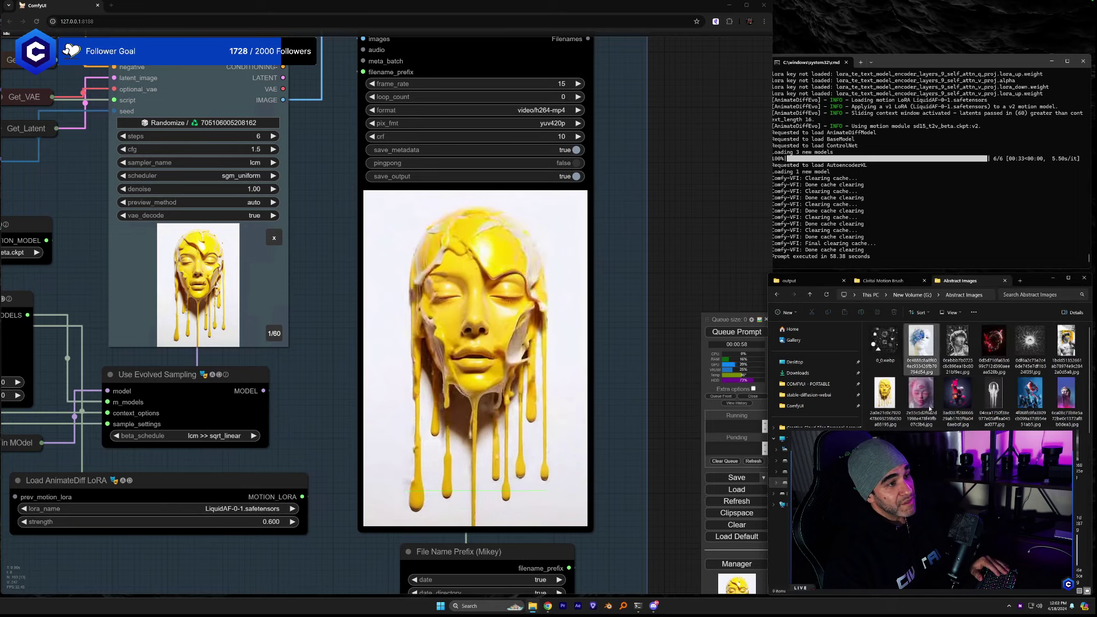
{"action": "double_click", "coordinate": [884, 399]}
{"action": "left_click_drag", "start_coordinate": [550, 153], "coordinate": [700, 181]}
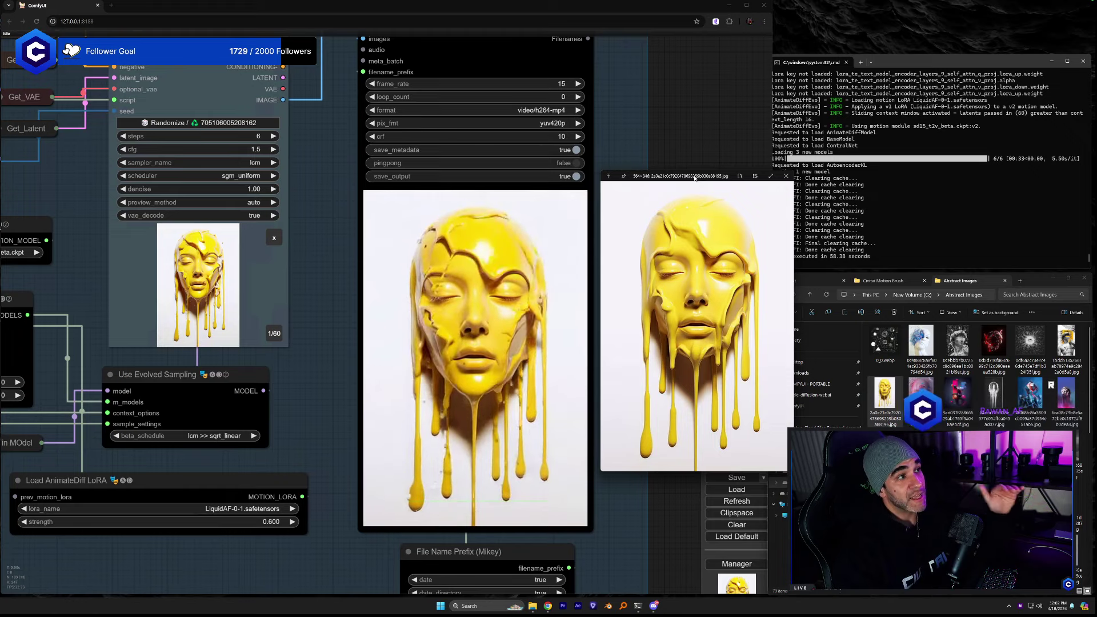
{"action": "left_click", "coordinate": [786, 176]}
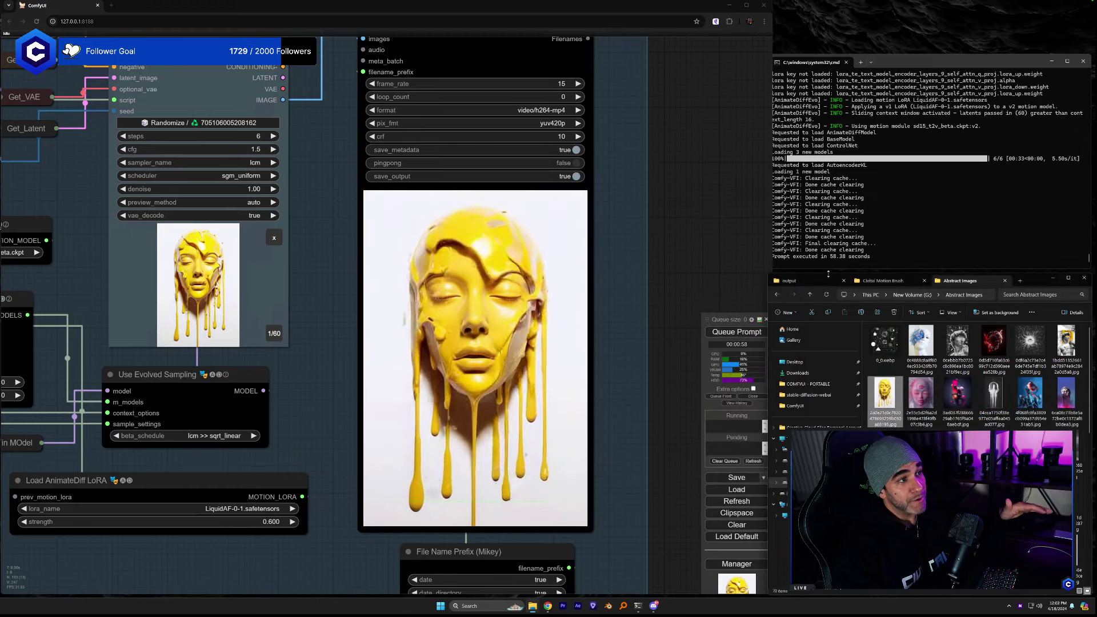
Preview the hr_ult_00001.mov video of the woman in red from the ComfyUI output folder, and close the preview.
{"action": "left_click", "coordinate": [788, 281]}
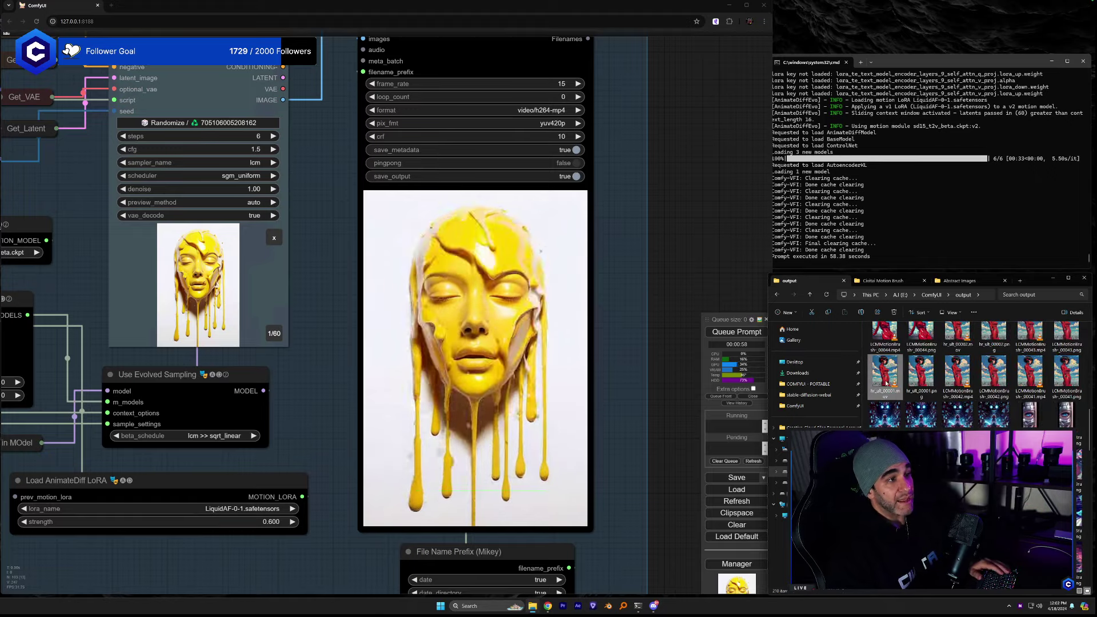
{"action": "key", "text": "space"}
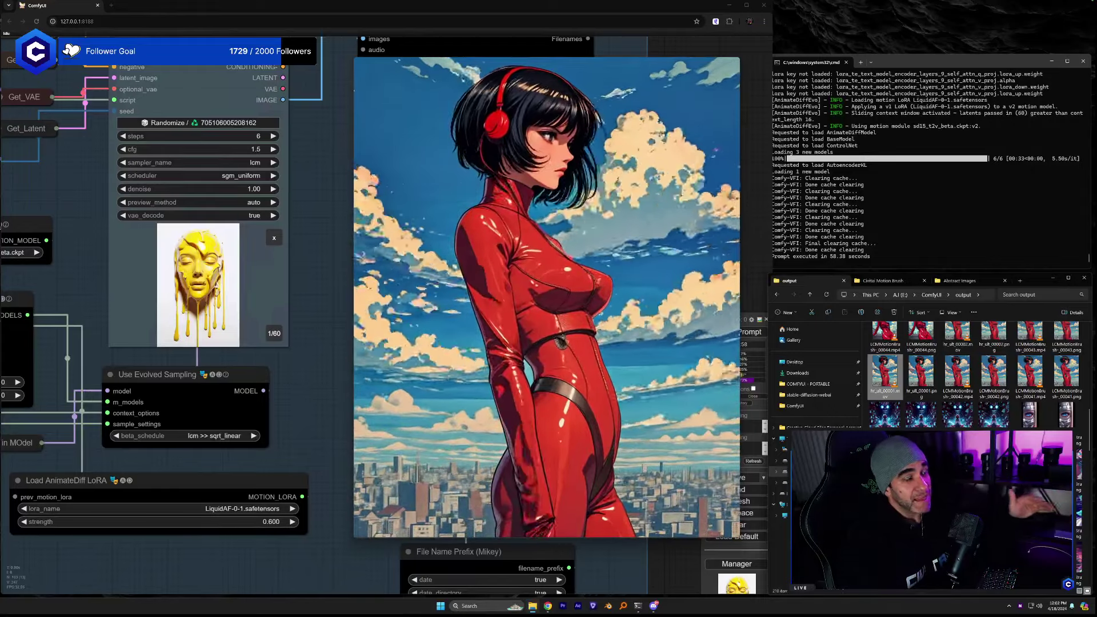
{"action": "mouse_move", "coordinate": [598, 223]}
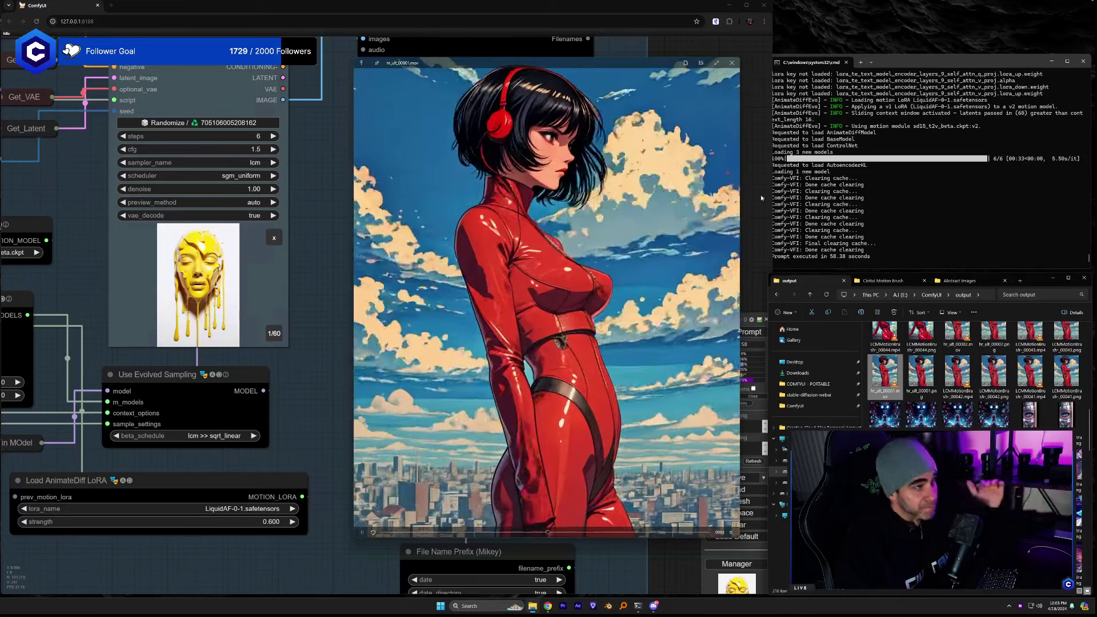
{"action": "left_click", "coordinate": [732, 63]}
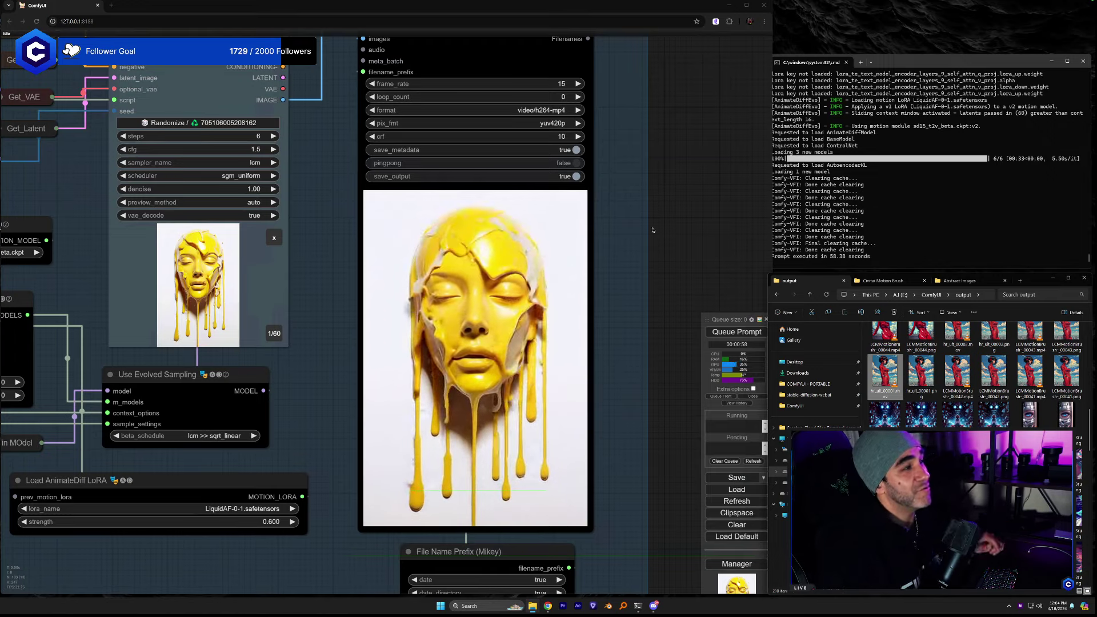
Survey the whole workflow layout, including the Output, IP Adapters, ControlNets, prompt and latent mask groups.
{"action": "scroll", "coordinate": [357, 268], "scroll_direction": "down", "scroll_amount": 6}
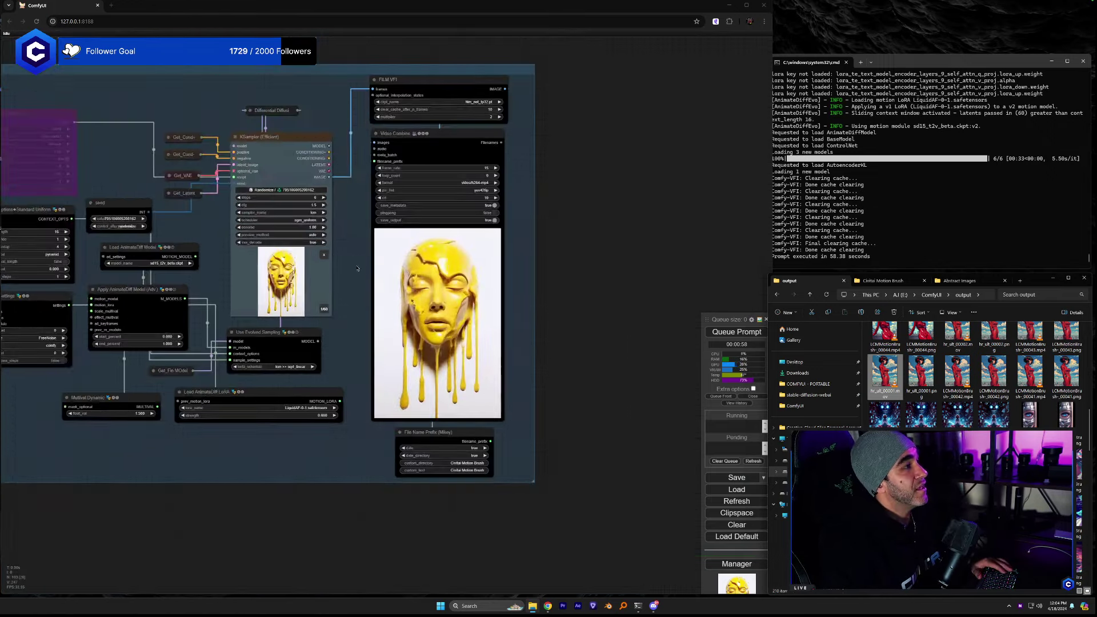
{"action": "left_click_drag", "start_coordinate": [357, 268], "coordinate": [585, 383]}
{"action": "scroll", "coordinate": [453, 283], "scroll_direction": "down", "scroll_amount": 3}
{"action": "left_click_drag", "start_coordinate": [321, 263], "coordinate": [505, 355]}
{"action": "left_click_drag", "start_coordinate": [262, 231], "coordinate": [329, 268]}
{"action": "scroll", "coordinate": [330, 268], "scroll_direction": "up", "scroll_amount": 4}
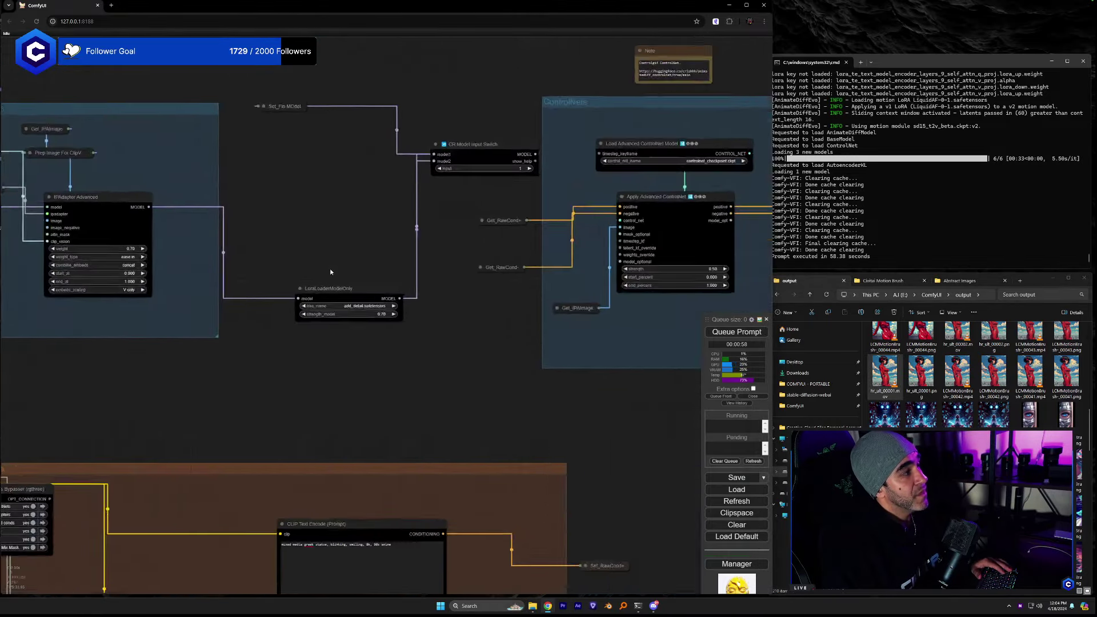
{"action": "left_click_drag", "start_coordinate": [219, 215], "coordinate": [345, 201]}
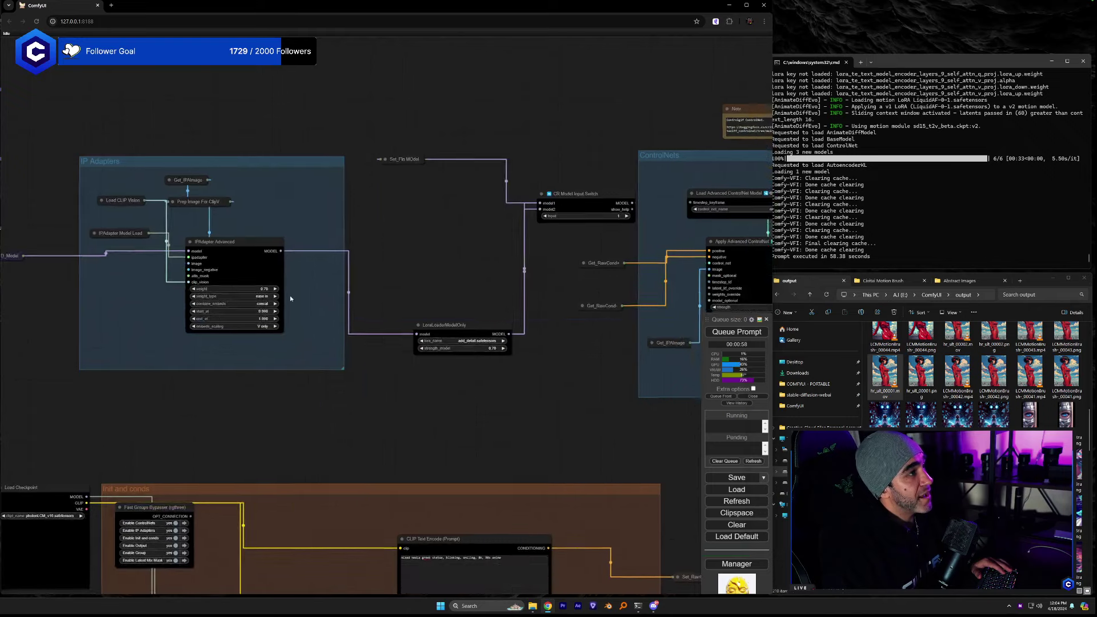
{"action": "scroll", "coordinate": [348, 307], "scroll_direction": "down", "scroll_amount": 3}
{"action": "left_click_drag", "start_coordinate": [350, 310], "coordinate": [252, 97]}
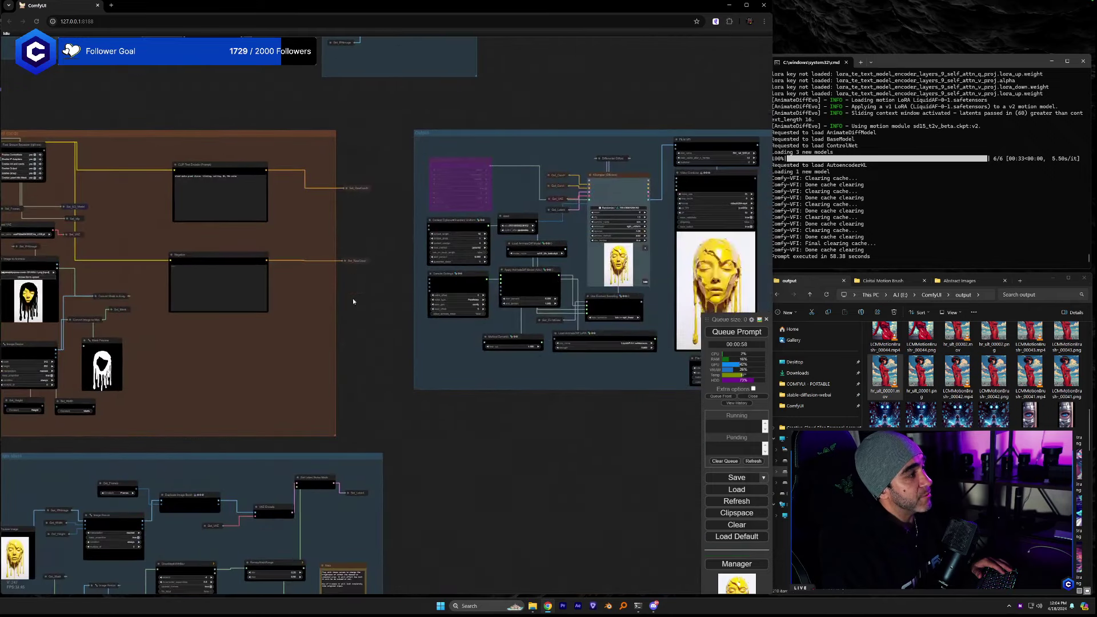
{"action": "left_click_drag", "start_coordinate": [352, 297], "coordinate": [418, 200]}
{"action": "left_click_drag", "start_coordinate": [332, 52], "coordinate": [338, 174]}
{"action": "scroll", "coordinate": [325, 163], "scroll_direction": "down", "scroll_amount": 5}
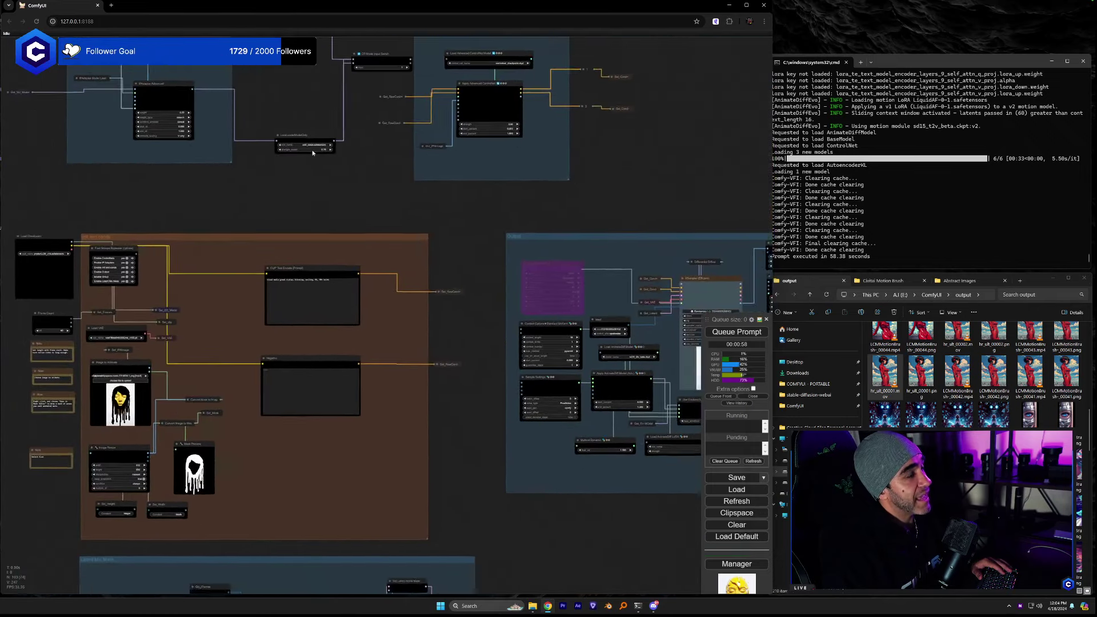
{"action": "scroll", "coordinate": [354, 288], "scroll_direction": "up", "scroll_amount": 1}
{"action": "scroll", "coordinate": [355, 288], "scroll_direction": "down", "scroll_amount": 3}
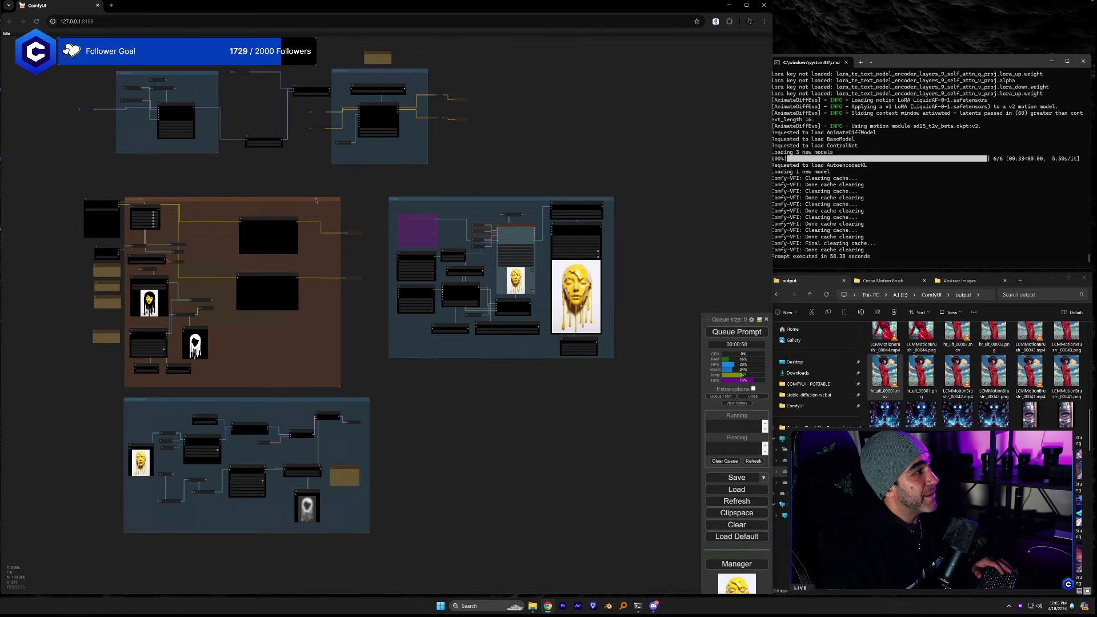
Move the Get_SD_Model node into the IP Adapters group, below the IPAdapter Model Load node.
{"action": "scroll", "coordinate": [381, 269], "scroll_direction": "up", "scroll_amount": 6}
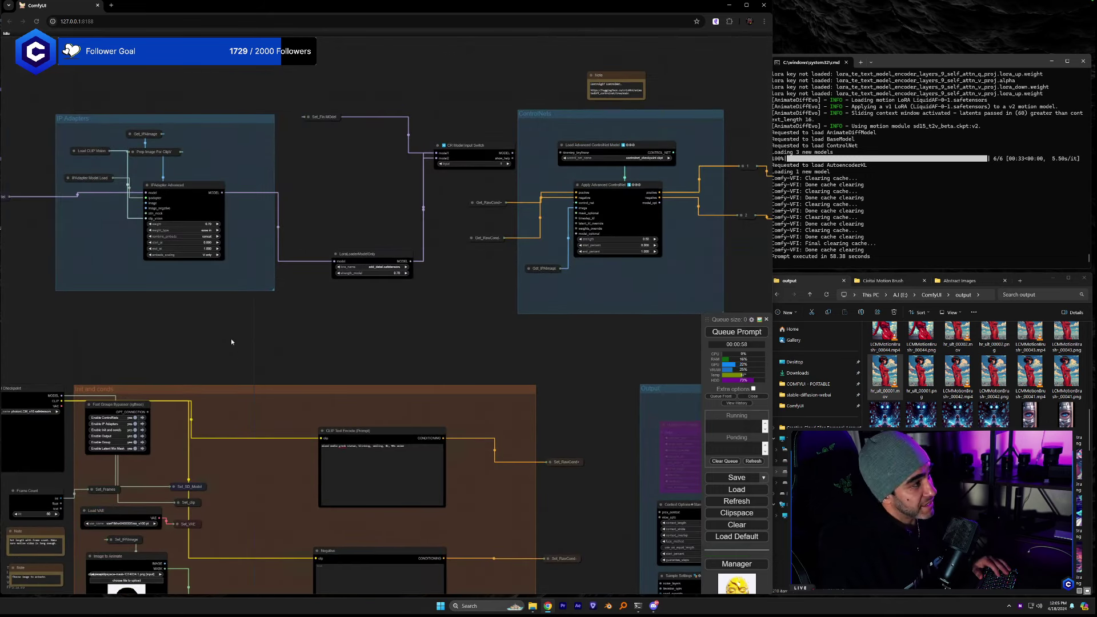
{"action": "left_click_drag", "start_coordinate": [263, 276], "coordinate": [592, 473]}
{"action": "scroll", "coordinate": [354, 321], "scroll_direction": "up", "scroll_amount": 4}
{"action": "scroll", "coordinate": [428, 376], "scroll_direction": "up", "scroll_amount": 1}
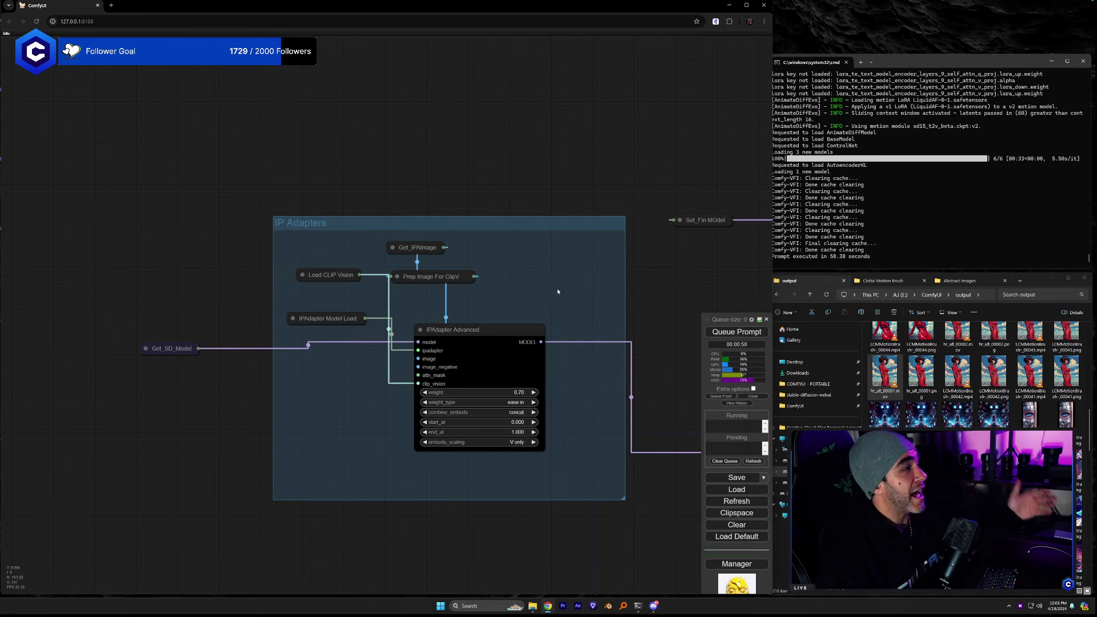
{"action": "left_click_drag", "start_coordinate": [169, 350], "coordinate": [281, 386]}
{"action": "left_click", "coordinate": [280, 387]}
{"action": "left_click", "coordinate": [280, 387]}
Expand the IPAdapter Model Loader and Load CLIP Vision nodes to examine their selected models, and collapse both again.
{"action": "left_click_drag", "start_coordinate": [295, 322], "coordinate": [294, 323]}
{"action": "left_click", "coordinate": [283, 320]}
{"action": "left_click", "coordinate": [284, 320]}
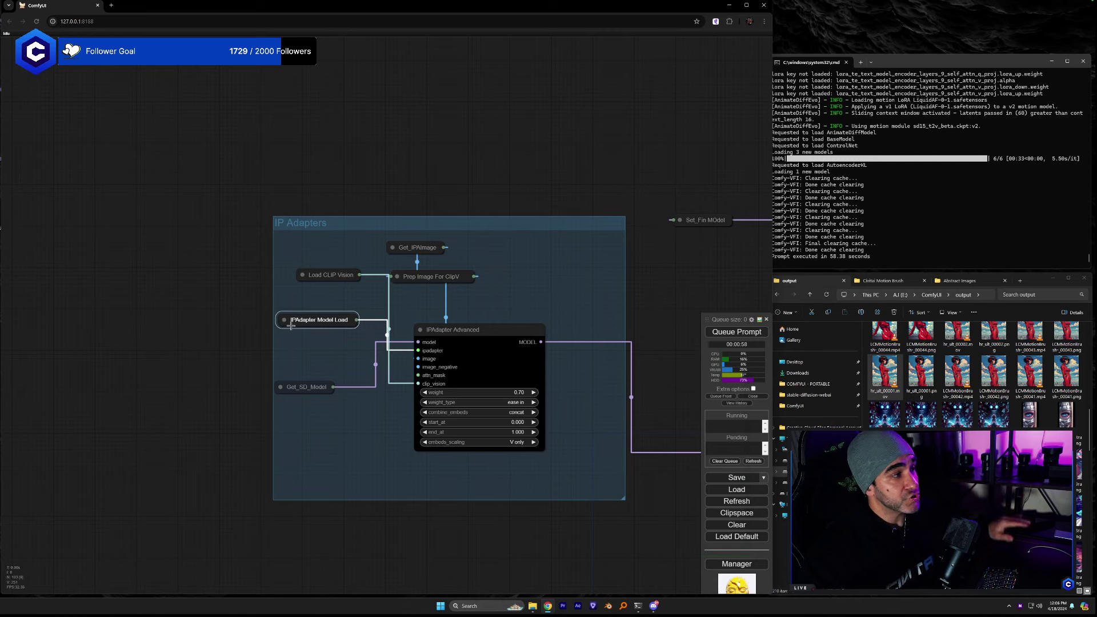
{"action": "left_click", "coordinate": [284, 319]}
{"action": "left_click_drag", "start_coordinate": [312, 323], "coordinate": [279, 326]}
{"action": "left_click", "coordinate": [302, 275]}
{"action": "left_click_drag", "start_coordinate": [344, 276], "coordinate": [294, 275]}
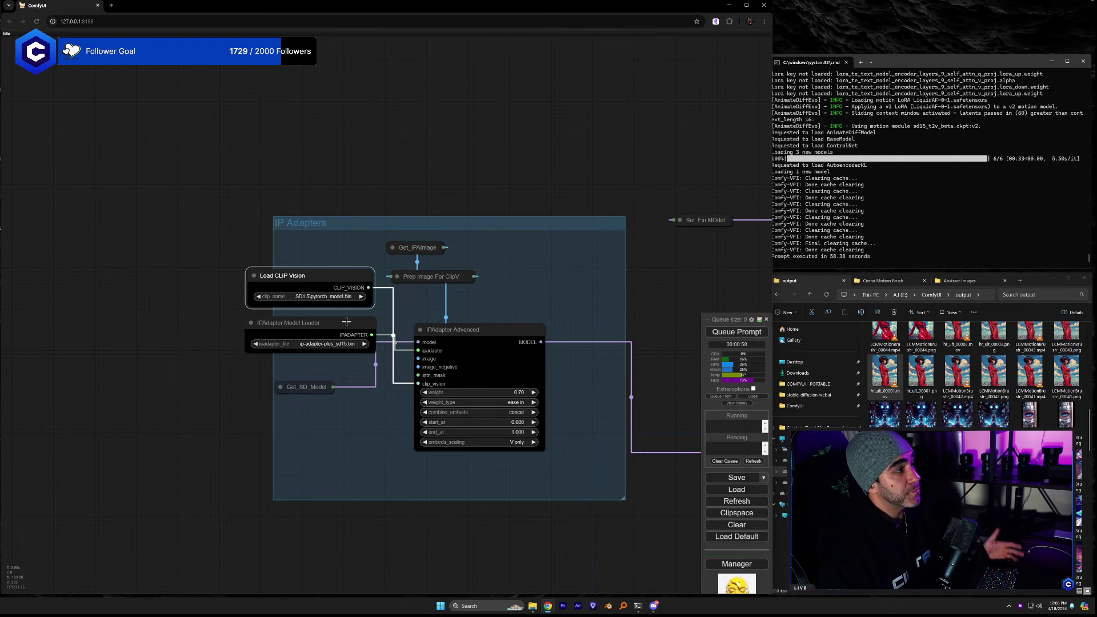
{"action": "left_click", "coordinate": [252, 323]}
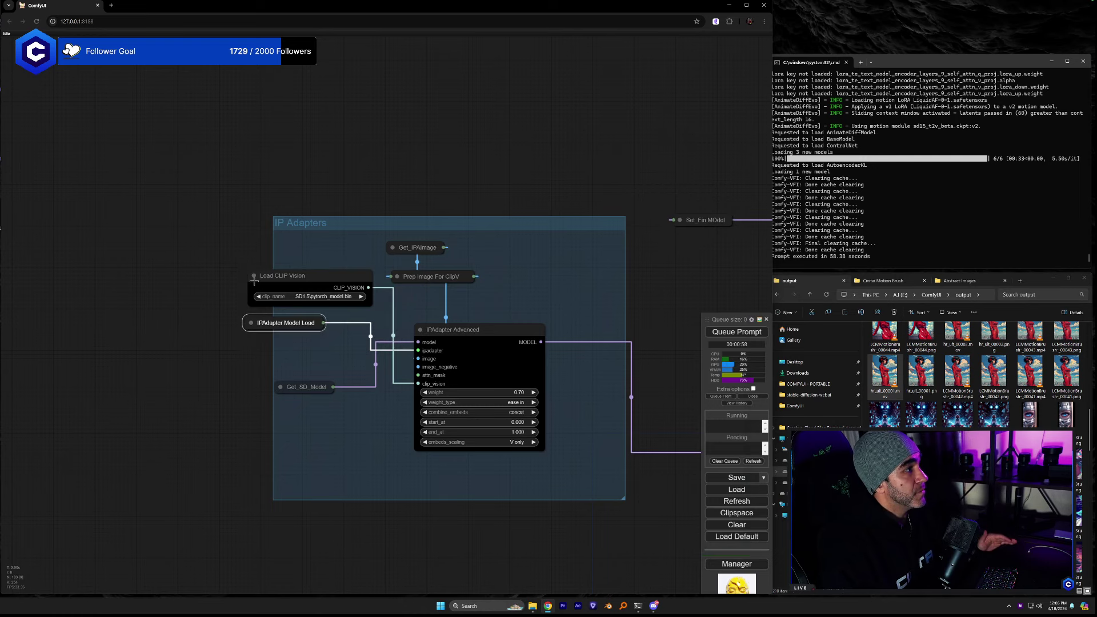
{"action": "left_click", "coordinate": [253, 275]}
Line up the two collapsed loaders along the IP Adapters group's left edge and place Get_IPAImage beside Prep Image For ClipV above IPAdapter Advanced.
{"action": "left_click_drag", "start_coordinate": [280, 279], "coordinate": [300, 287]}
{"action": "left_click_drag", "start_coordinate": [292, 325], "coordinate": [317, 325]}
{"action": "left_click_drag", "start_coordinate": [403, 251], "coordinate": [397, 231]}
{"action": "left_click_drag", "start_coordinate": [418, 272], "coordinate": [485, 242]}
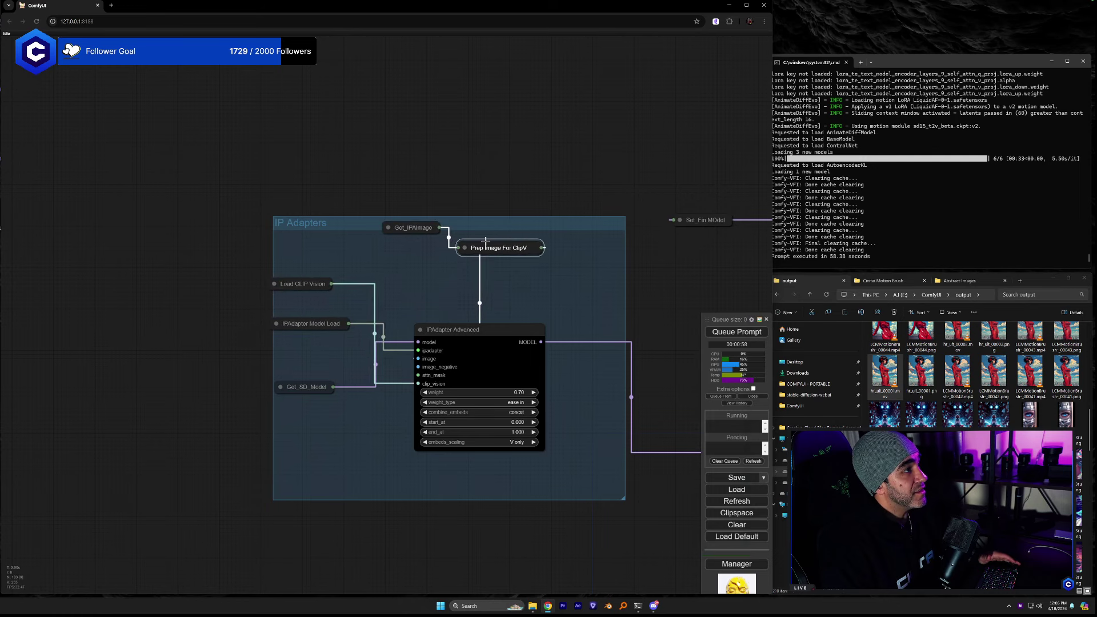
{"action": "left_click_drag", "start_coordinate": [420, 228], "coordinate": [402, 246]}
{"action": "left_click_drag", "start_coordinate": [493, 251], "coordinate": [487, 248]}
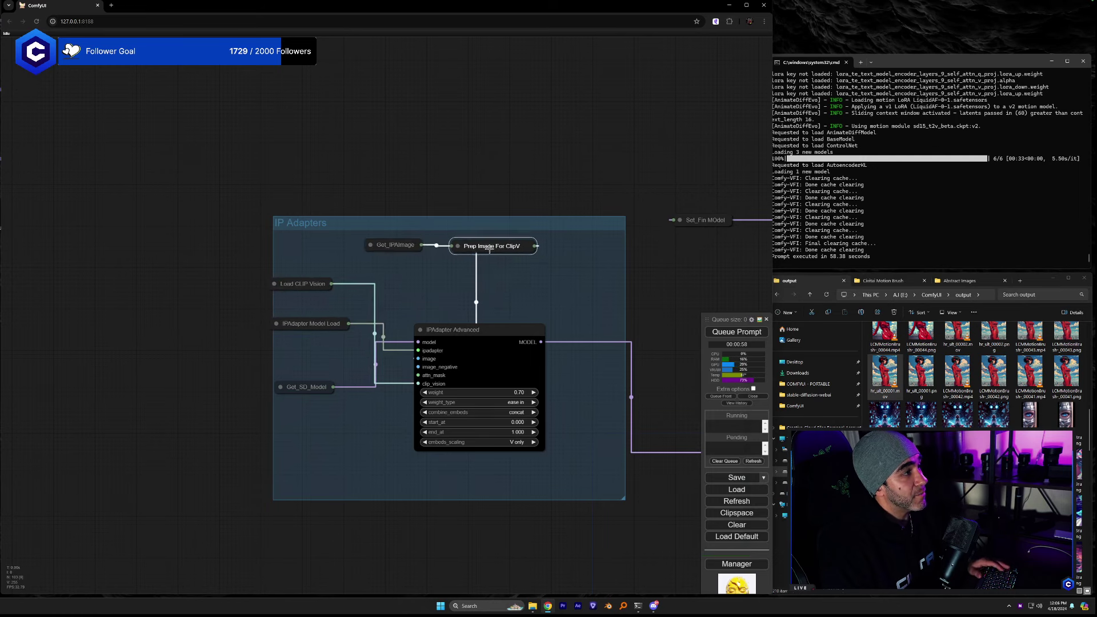
Move the LoraLoaderModelOnly node up between the IP Adapters group and the CR Model Input Switch.
{"action": "left_click_drag", "start_coordinate": [529, 294], "coordinate": [423, 336]}
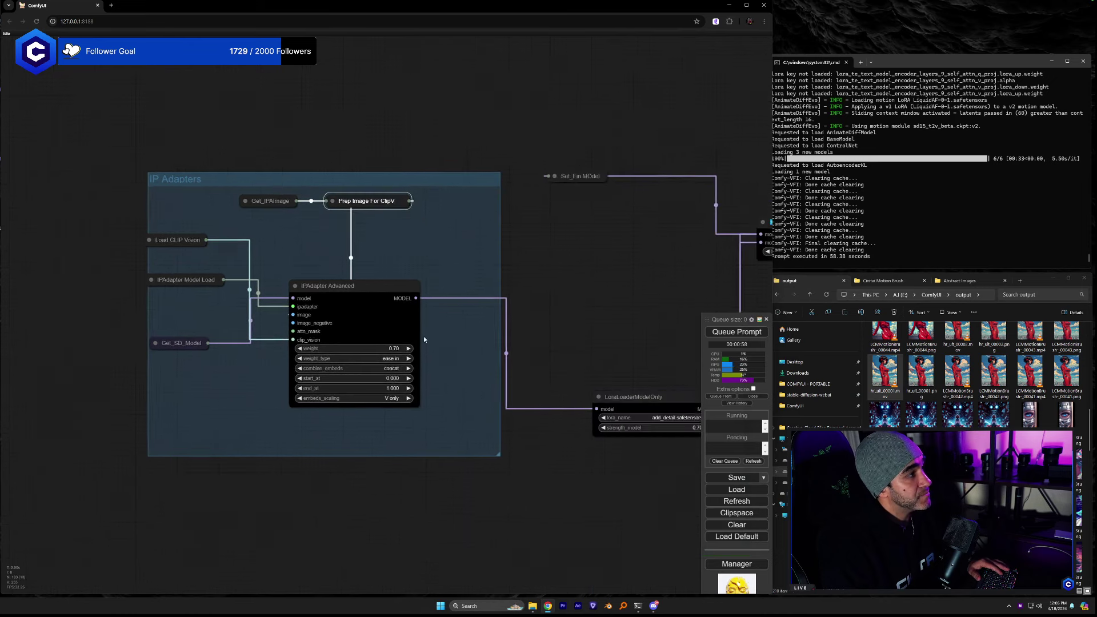
{"action": "scroll", "coordinate": [410, 349], "scroll_direction": "up", "scroll_amount": 1}
{"action": "scroll", "coordinate": [410, 351], "scroll_direction": "up", "scroll_amount": 3}
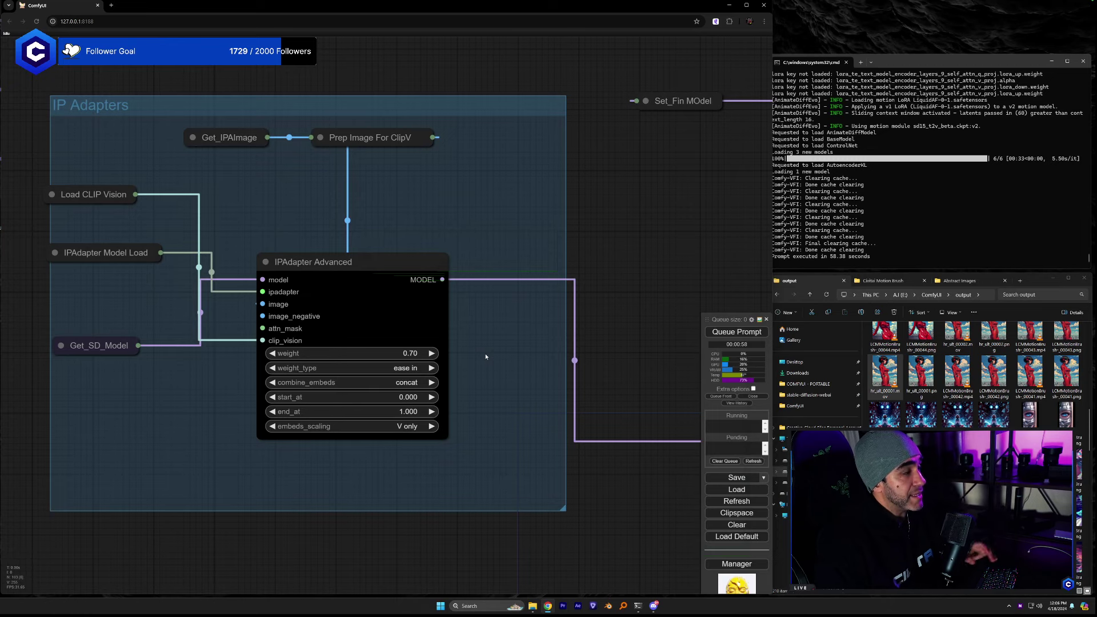
{"action": "left_click_drag", "start_coordinate": [504, 346], "coordinate": [475, 344]}
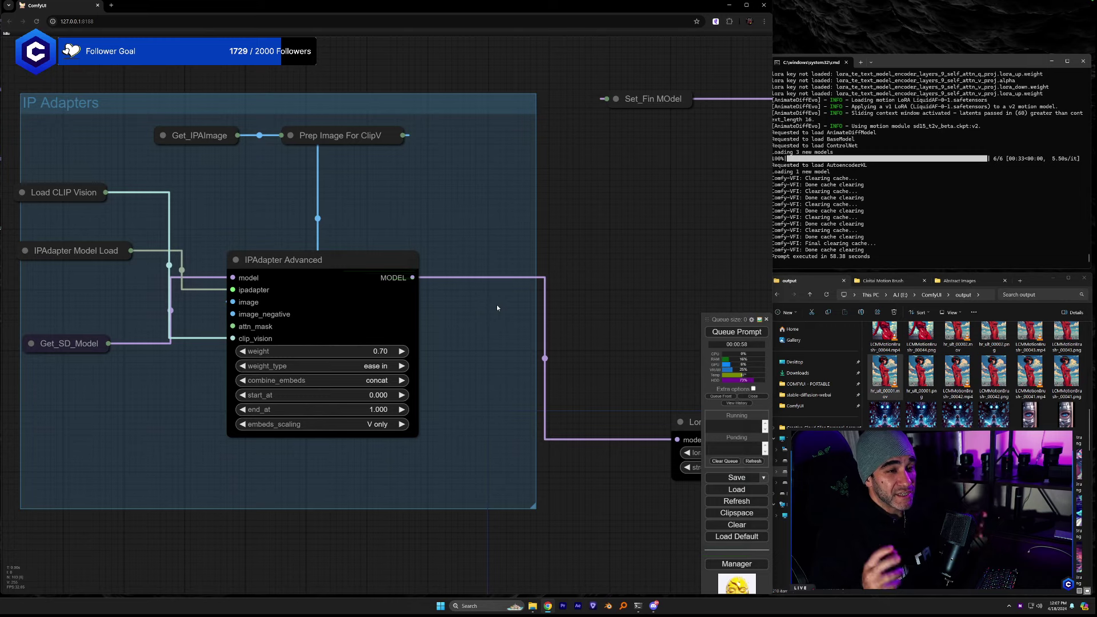
{"action": "left_click_drag", "start_coordinate": [601, 302], "coordinate": [280, 293]}
{"action": "left_click_drag", "start_coordinate": [436, 326], "coordinate": [356, 323]}
{"action": "left_click_drag", "start_coordinate": [394, 410], "coordinate": [355, 232]}
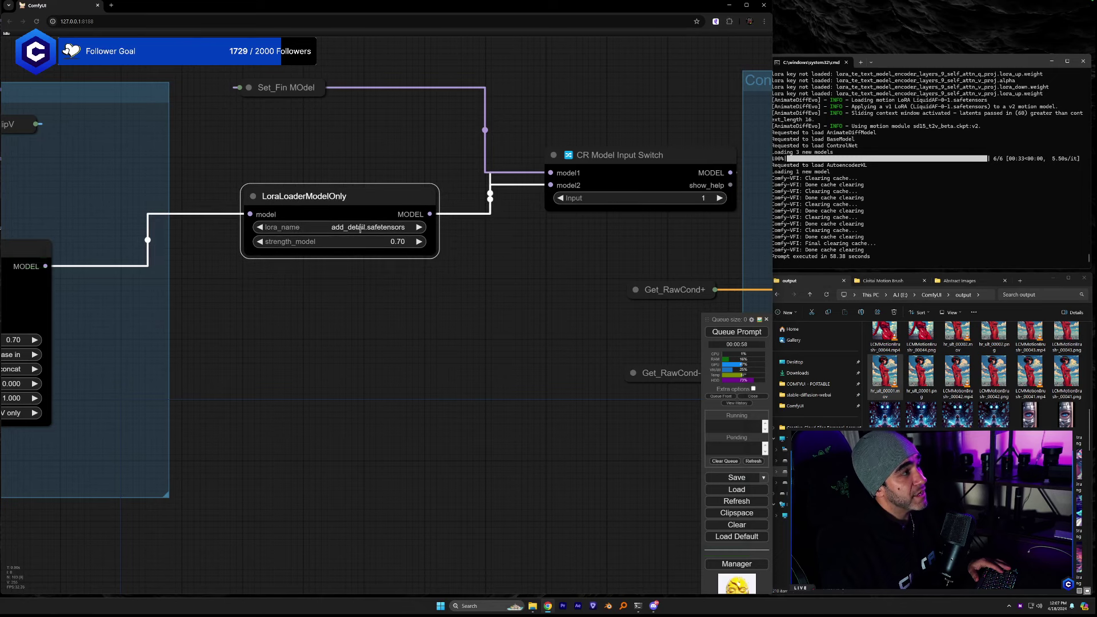
Examine the model input switch and the ControlNets group, including its ControlNet model loader and Apply Advanced ControlNet settings.
{"action": "left_click_drag", "start_coordinate": [477, 290], "coordinate": [454, 293]}
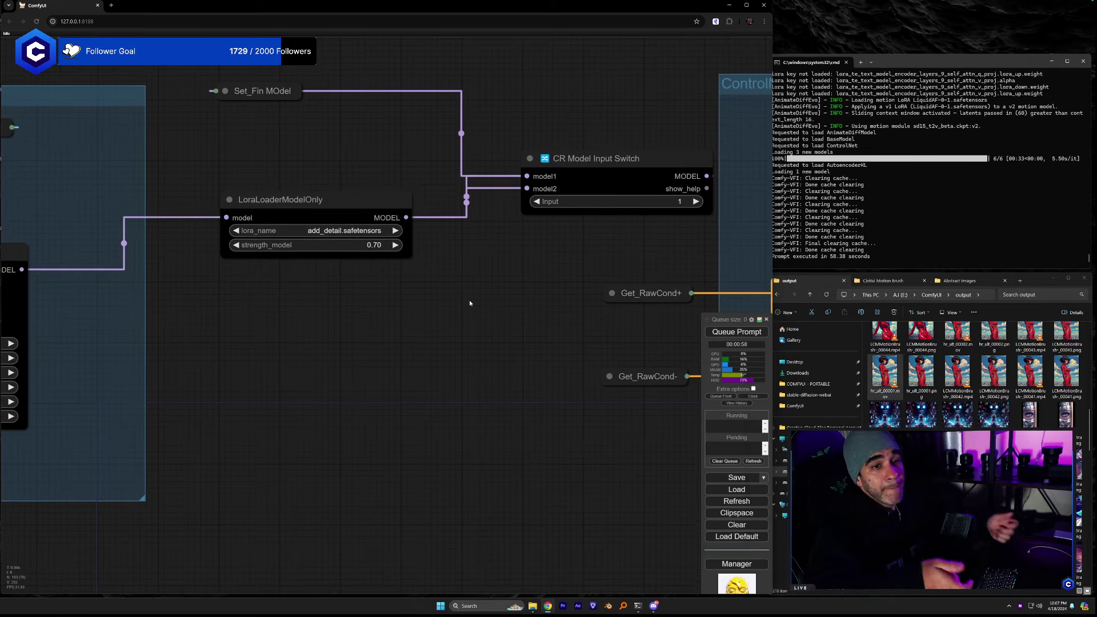
{"action": "left_click_drag", "start_coordinate": [469, 300], "coordinate": [141, 296]}
{"action": "left_click_drag", "start_coordinate": [553, 483], "coordinate": [260, 478]}
{"action": "scroll", "coordinate": [275, 483], "scroll_direction": "down", "scroll_amount": 4}
{"action": "scroll", "coordinate": [307, 500], "scroll_direction": "up", "scroll_amount": 3}
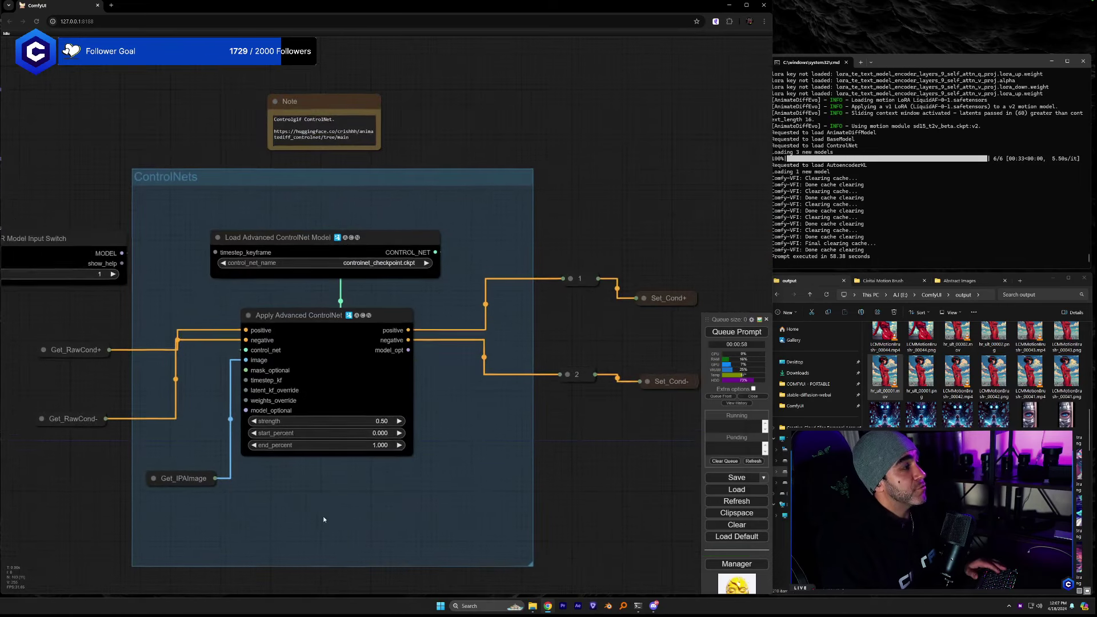
{"action": "scroll", "coordinate": [323, 516], "scroll_direction": "down", "scroll_amount": 3}
{"action": "scroll", "coordinate": [349, 380], "scroll_direction": "up", "scroll_amount": 4}
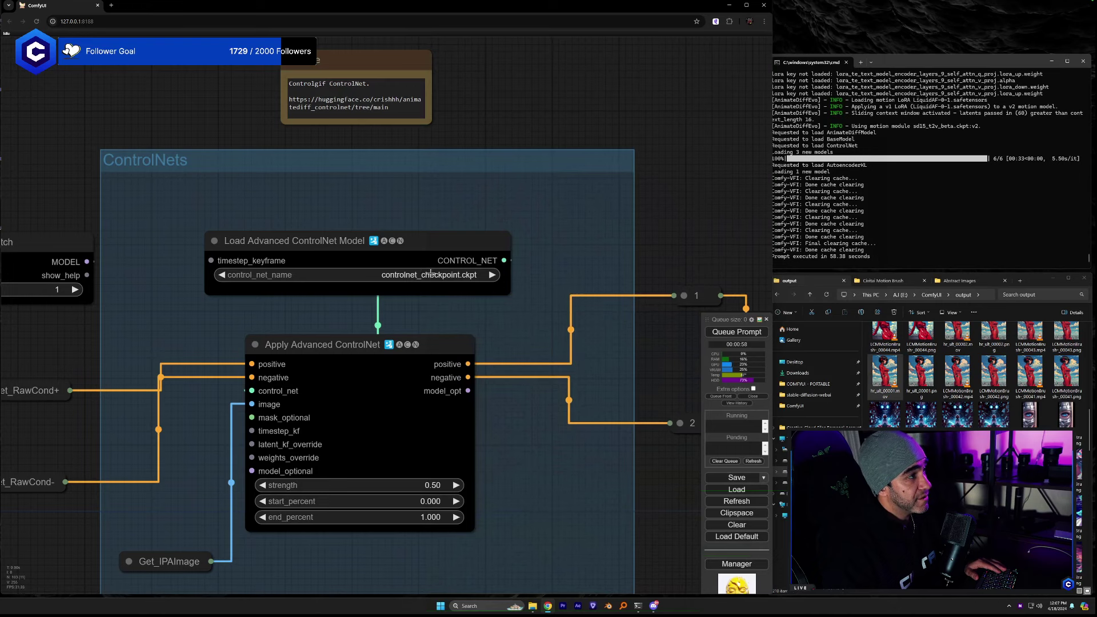
{"action": "scroll", "coordinate": [422, 295], "scroll_direction": "up", "scroll_amount": 1}
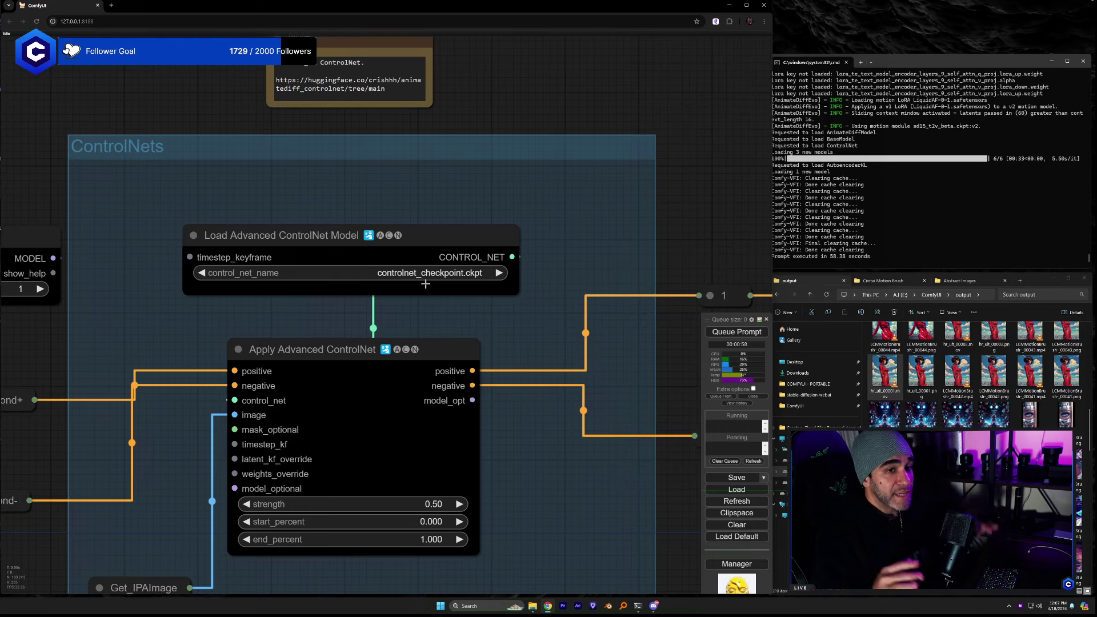
Search the web for "controlgif controlnet", copy the address of the controlGIF GitHub repository and return to the ComfyUI workflow.
{"action": "left_click", "coordinate": [111, 5]}
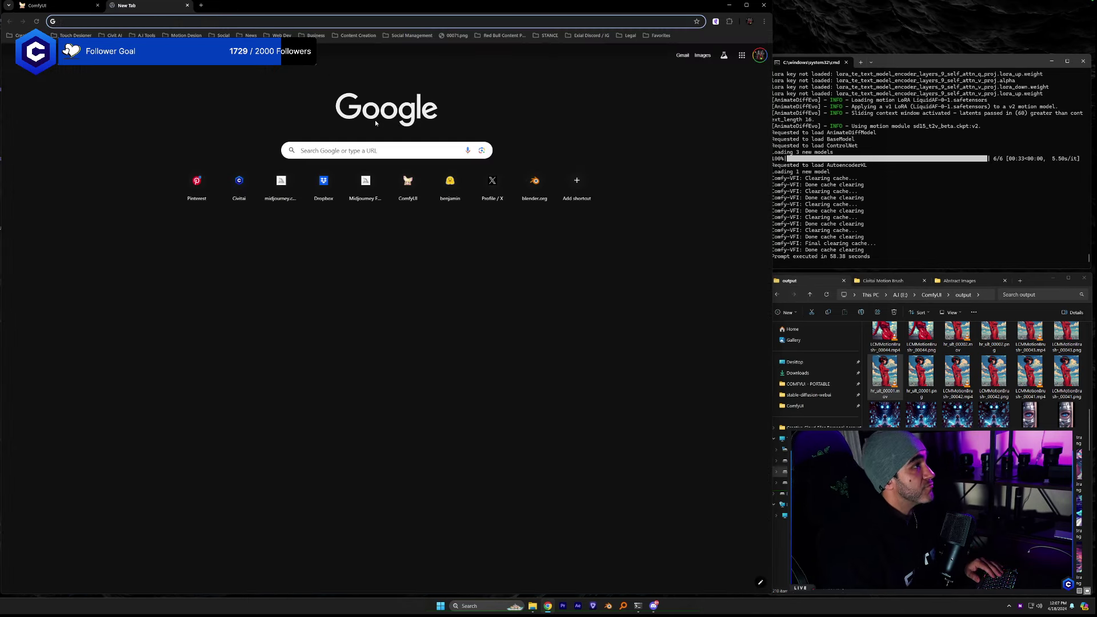
{"action": "left_click", "coordinate": [400, 151]}
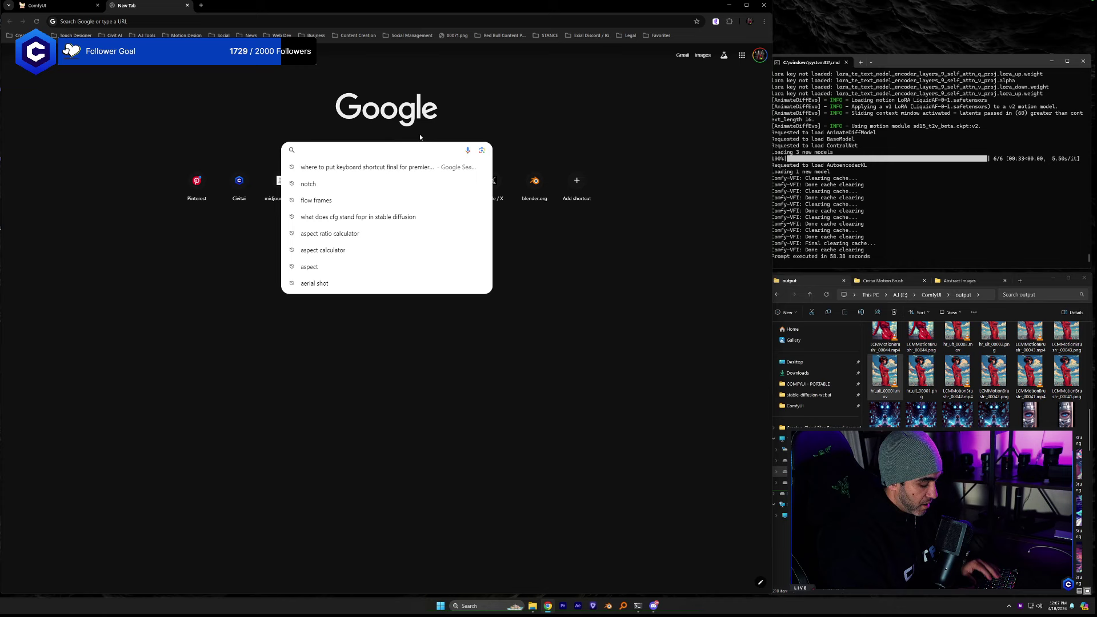
{"action": "type", "text": "controlgif controlnet"}
{"action": "key", "text": "Return"}
{"action": "left_click", "coordinate": [206, 144]}
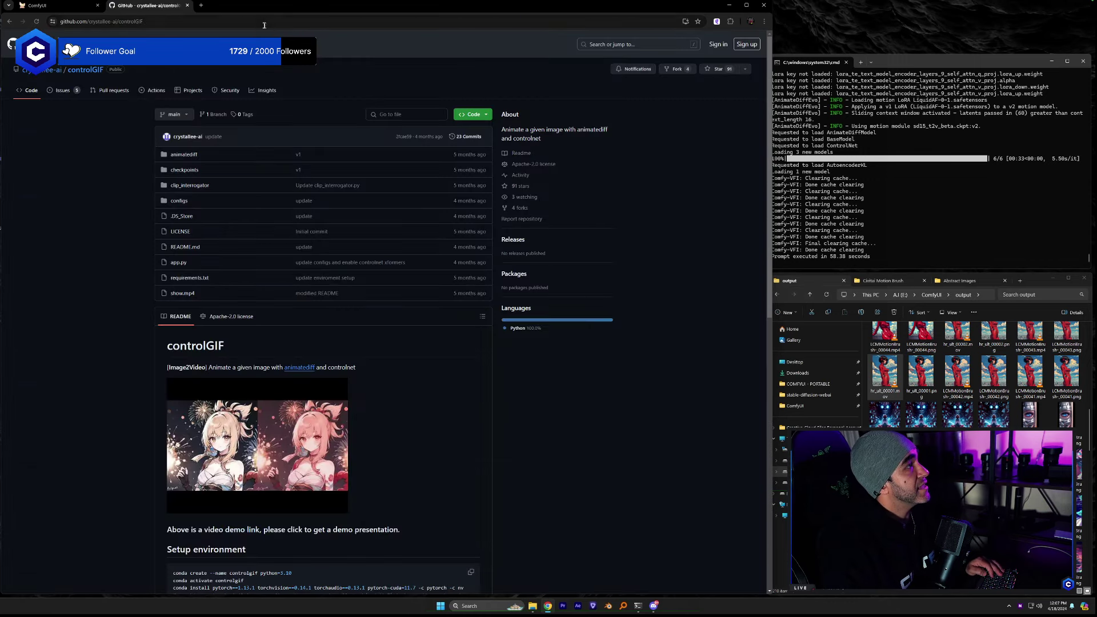
{"action": "left_click", "coordinate": [266, 23]}
{"action": "key", "text": "ctrl+c"}
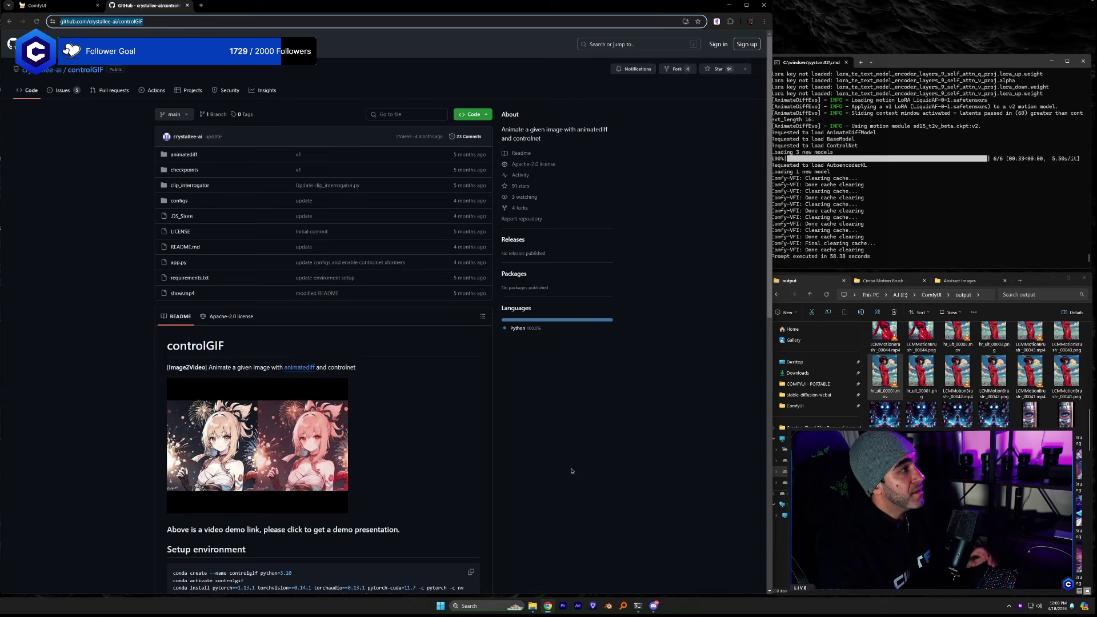
{"action": "left_click", "coordinate": [70, 8]}
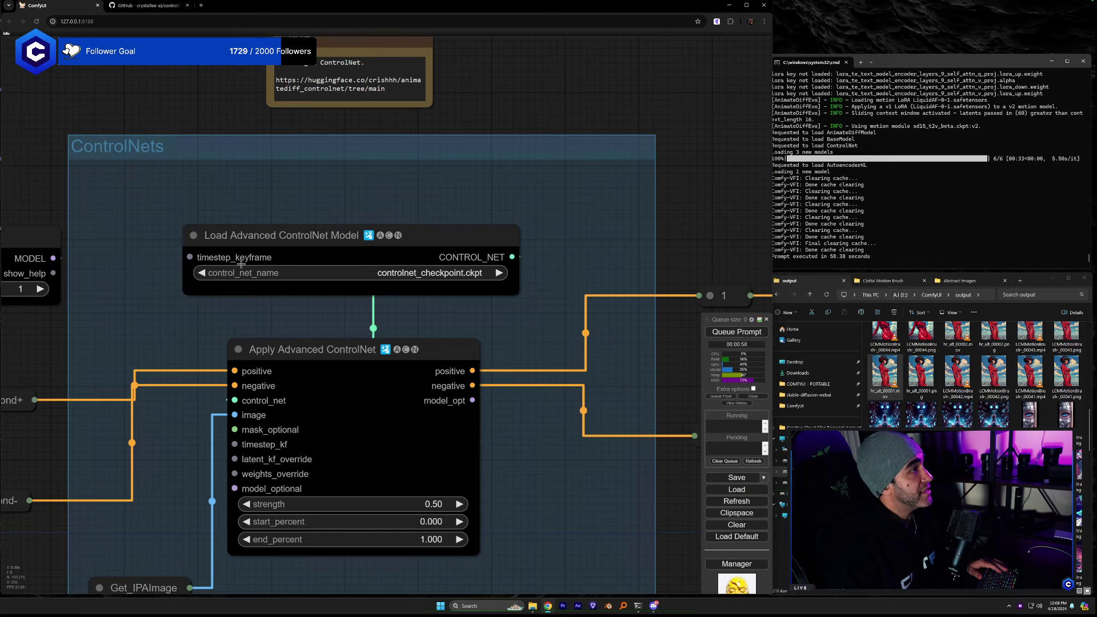
{"action": "scroll", "coordinate": [537, 406], "scroll_direction": "down", "scroll_amount": 4}
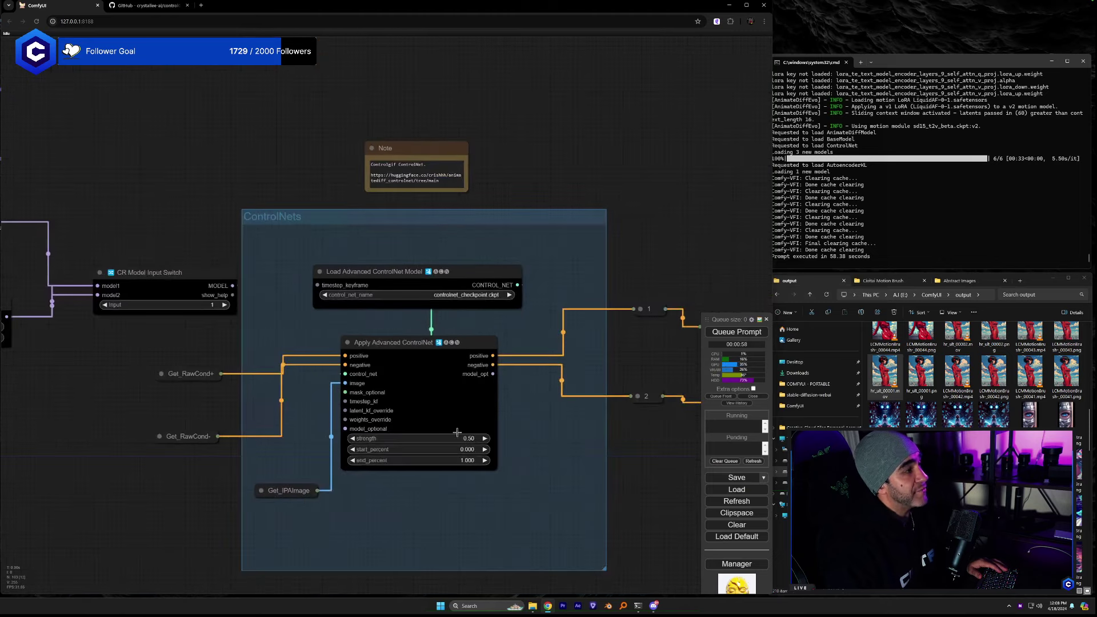
Move the Load Checkpoint node slightly closer to the Init and conds group.
{"action": "left_click_drag", "start_coordinate": [458, 506], "coordinate": [429, 259]}
{"action": "scroll", "coordinate": [430, 259], "scroll_direction": "down", "scroll_amount": 3}
{"action": "left_click_drag", "start_coordinate": [375, 413], "coordinate": [404, 319]}
{"action": "scroll", "coordinate": [405, 319], "scroll_direction": "up", "scroll_amount": 4}
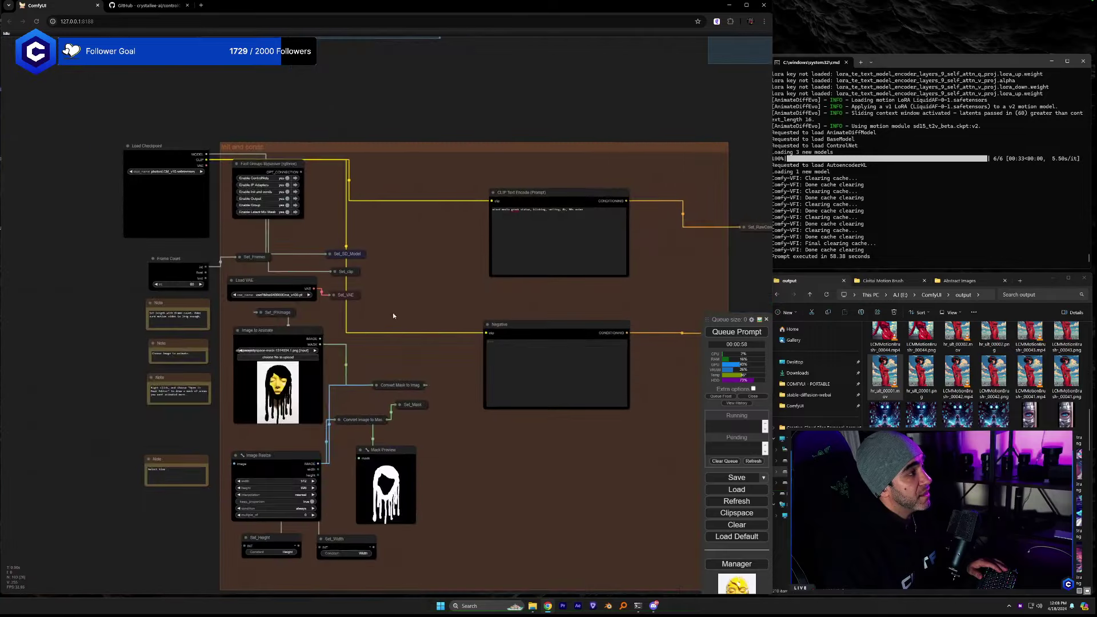
{"action": "scroll", "coordinate": [488, 252], "scroll_direction": "up", "scroll_amount": 7}
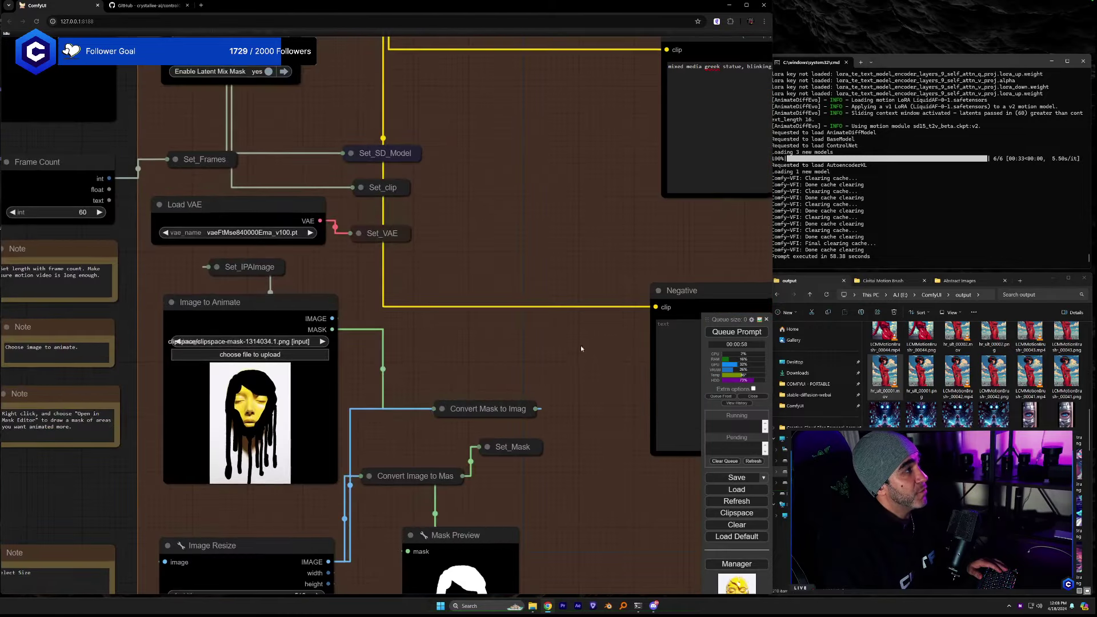
{"action": "scroll", "coordinate": [582, 354], "scroll_direction": "down", "scroll_amount": 2}
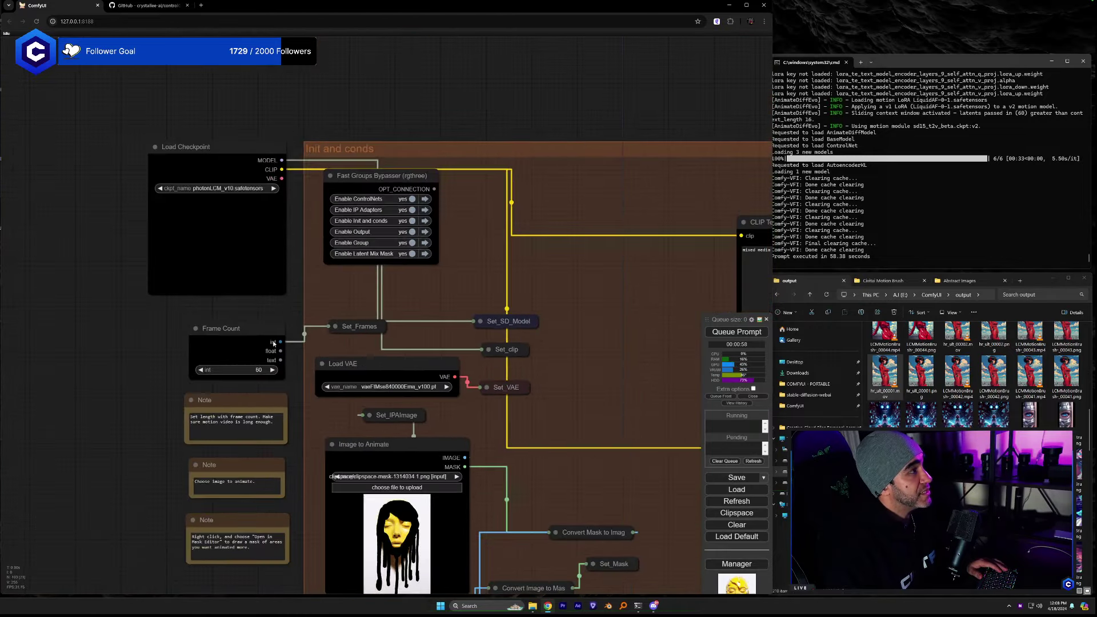
{"action": "left_click_drag", "start_coordinate": [242, 155], "coordinate": [247, 163]}
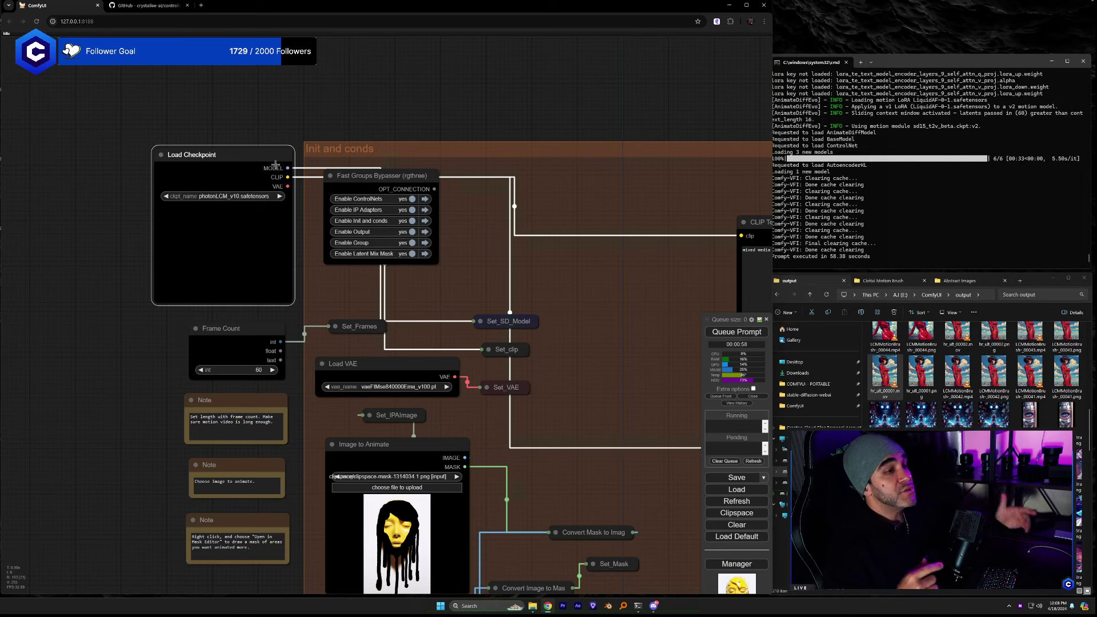
Filter the Load Checkpoint model list by "lcm" to review the LCM checkpoints, and close the list without choosing one.
{"action": "left_click", "coordinate": [227, 196]}
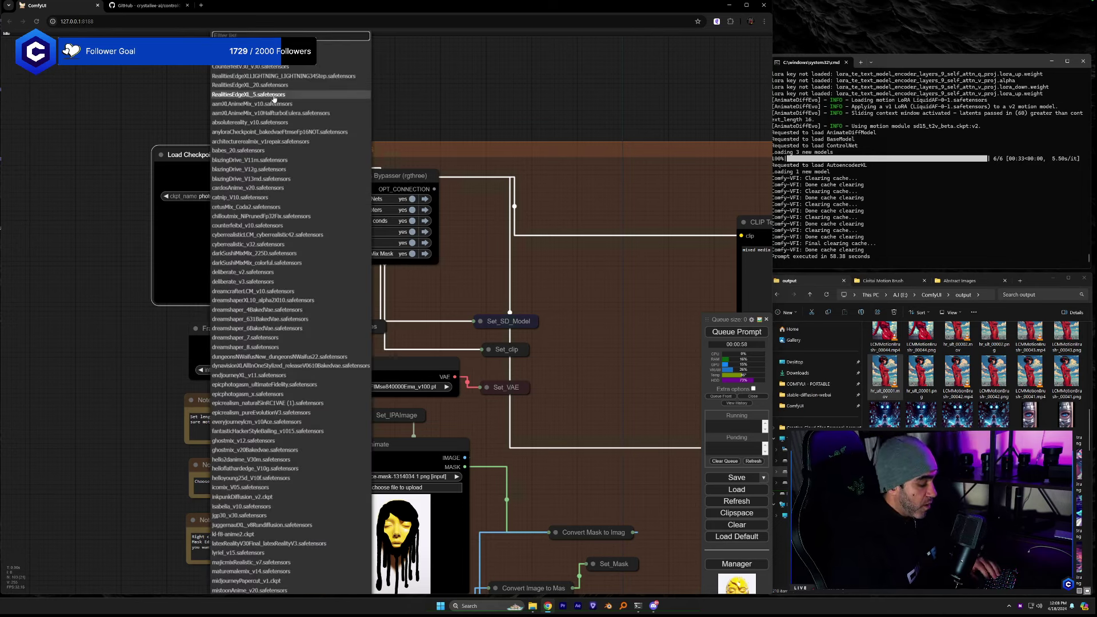
{"action": "type", "text": "lcm"}
{"action": "key", "text": "Up"}
{"action": "key", "text": "Up"}
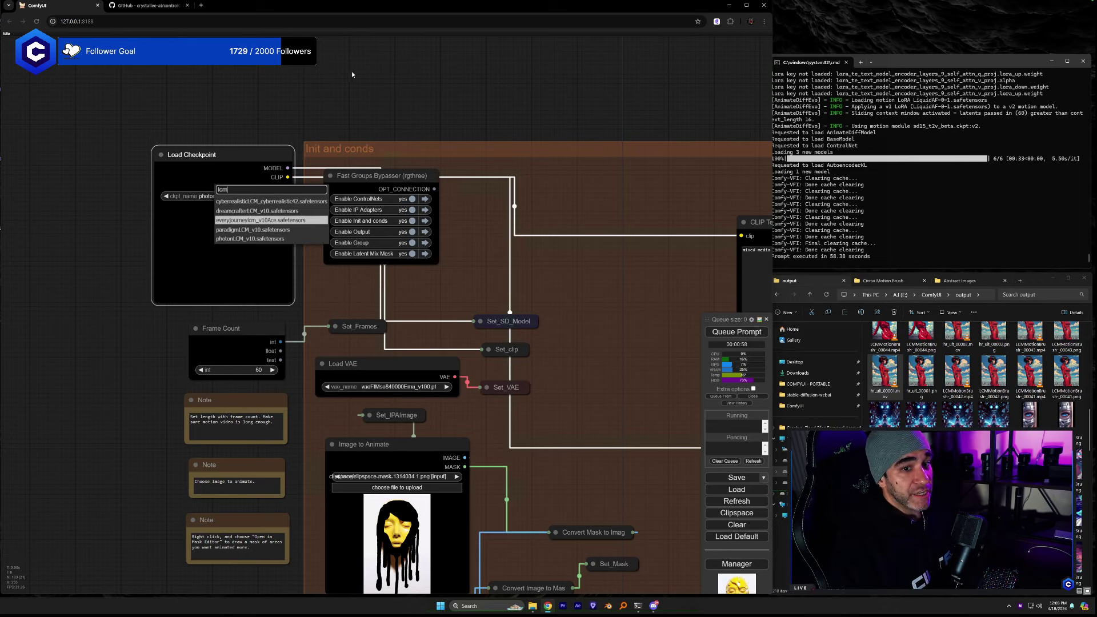
{"action": "left_click", "coordinate": [426, 47]}
Open civitai.com in a new tab, find the EveryjourneyLCM checkpoint page, select its address and return to the ComfyUI workflow.
{"action": "left_click", "coordinate": [201, 5]}
{"action": "type", "text": "civitai.com"}
{"action": "key", "text": "Return"}
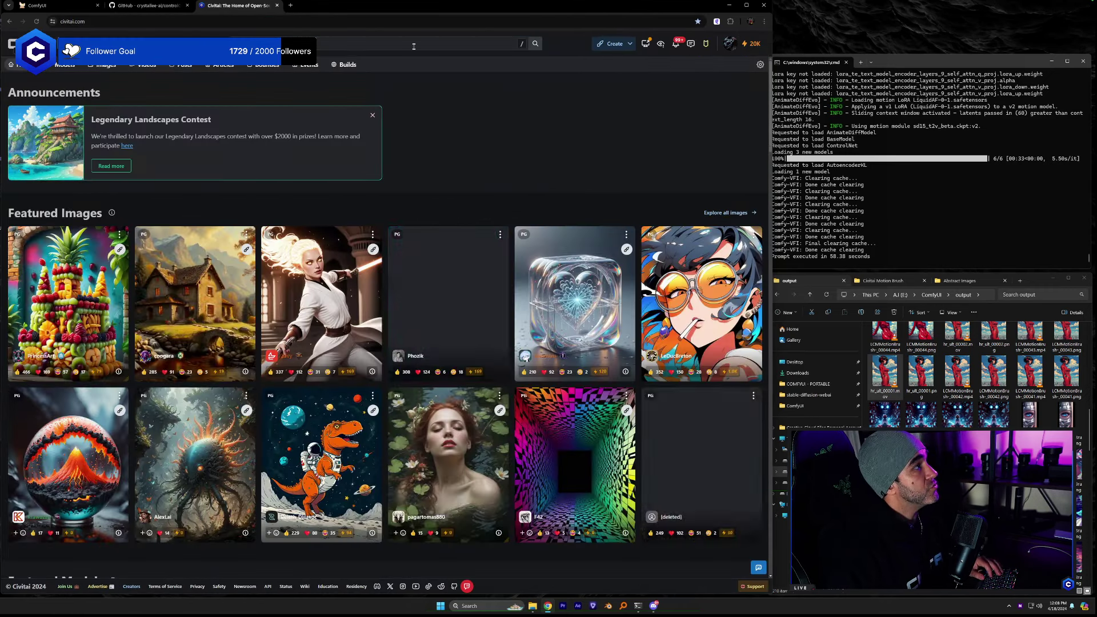
{"action": "left_click", "coordinate": [424, 39]}
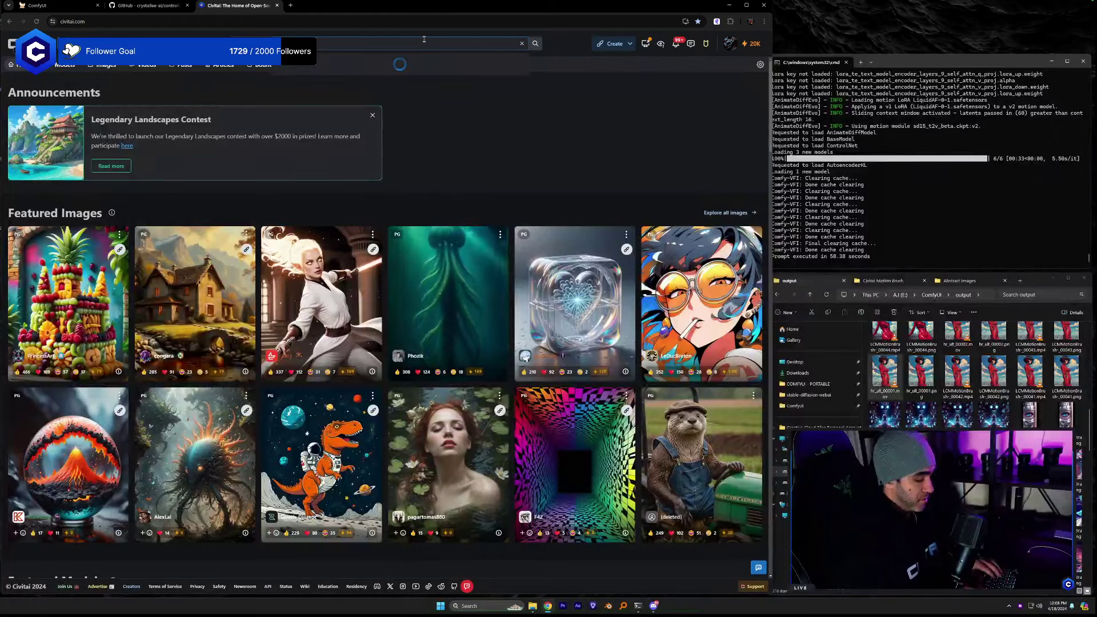
{"action": "type", "text": "midjourney"}
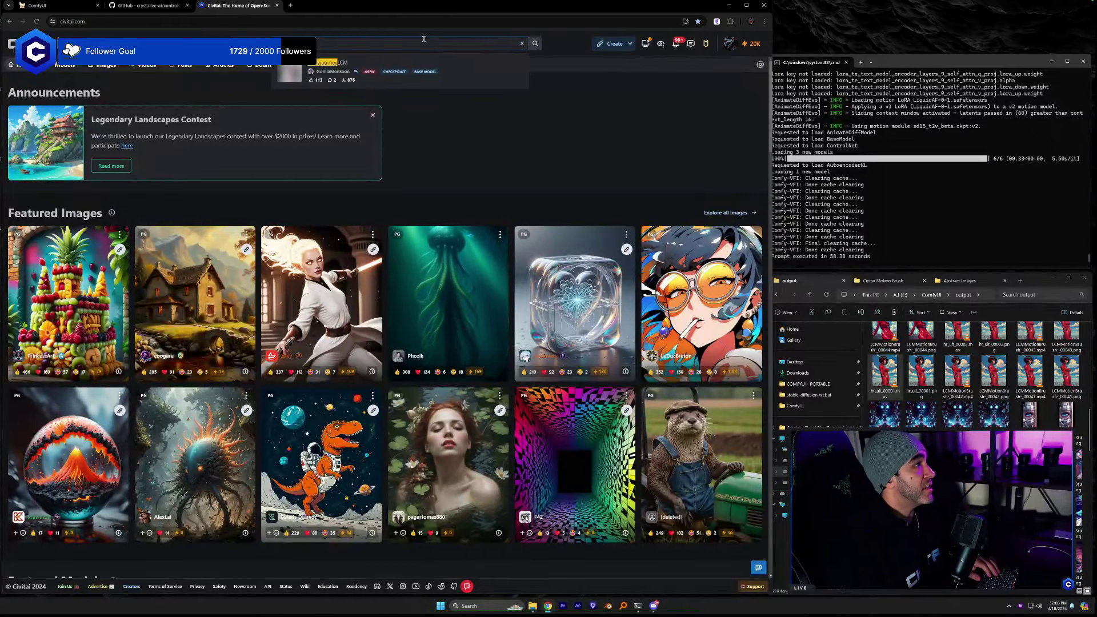
{"action": "left_click", "coordinate": [451, 69]}
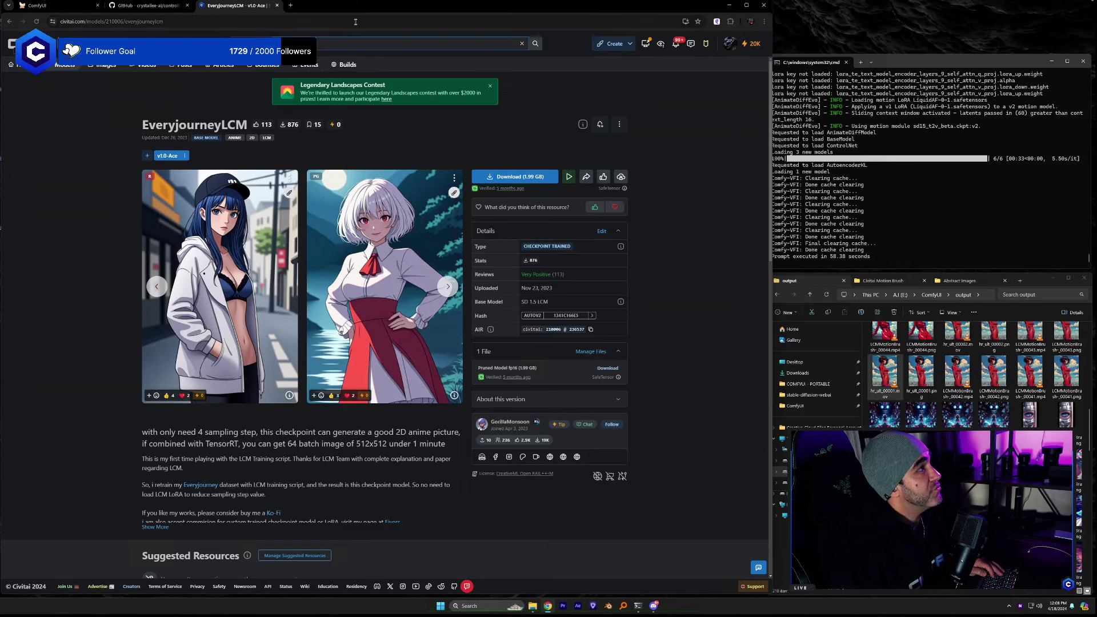
{"action": "left_click", "coordinate": [114, 23]}
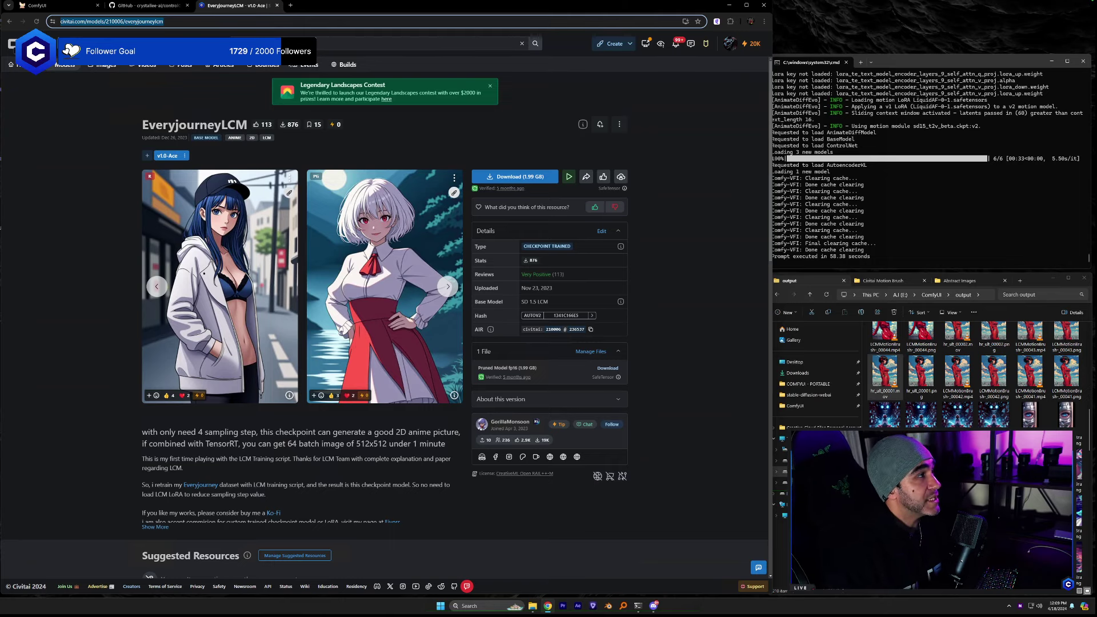
{"action": "left_click", "coordinate": [50, 6]}
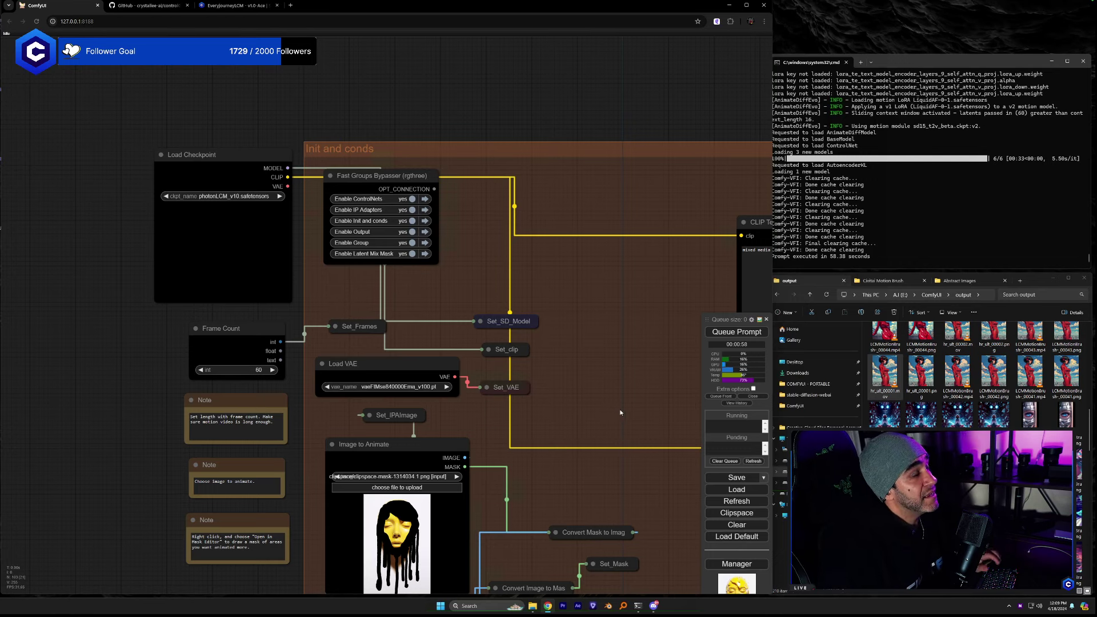
Examine the Frame Count node and the note beneath it about setting the animation length.
{"action": "left_click_drag", "start_coordinate": [617, 423], "coordinate": [598, 414]}
{"action": "left_click", "coordinate": [219, 317]}
{"action": "left_click_drag", "start_coordinate": [219, 317], "coordinate": [222, 322]}
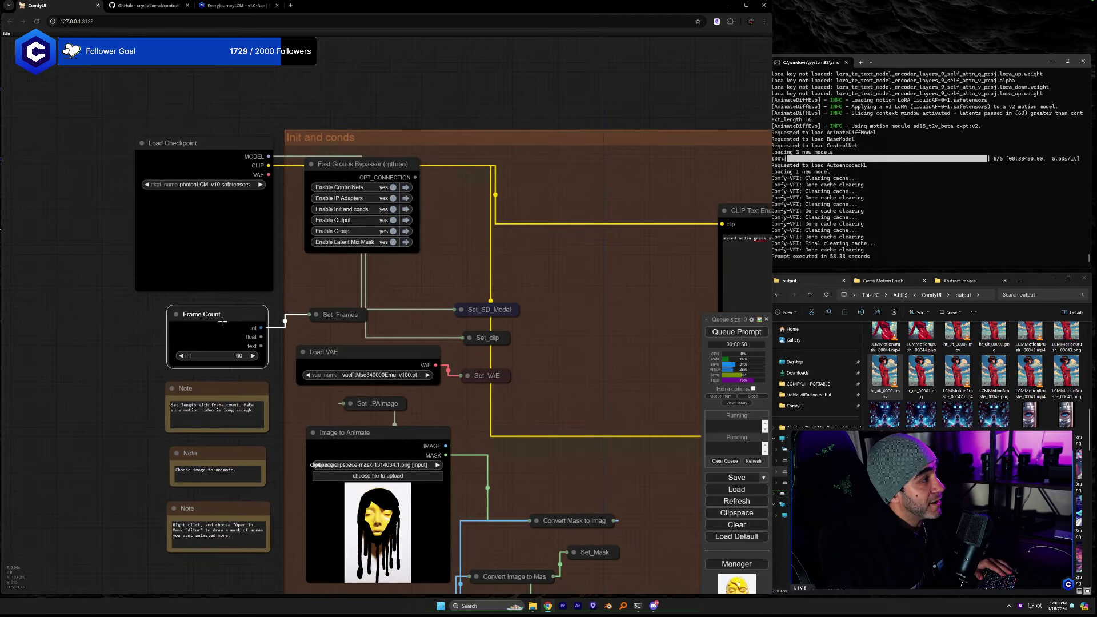
{"action": "left_click_drag", "start_coordinate": [544, 448], "coordinate": [579, 415]}
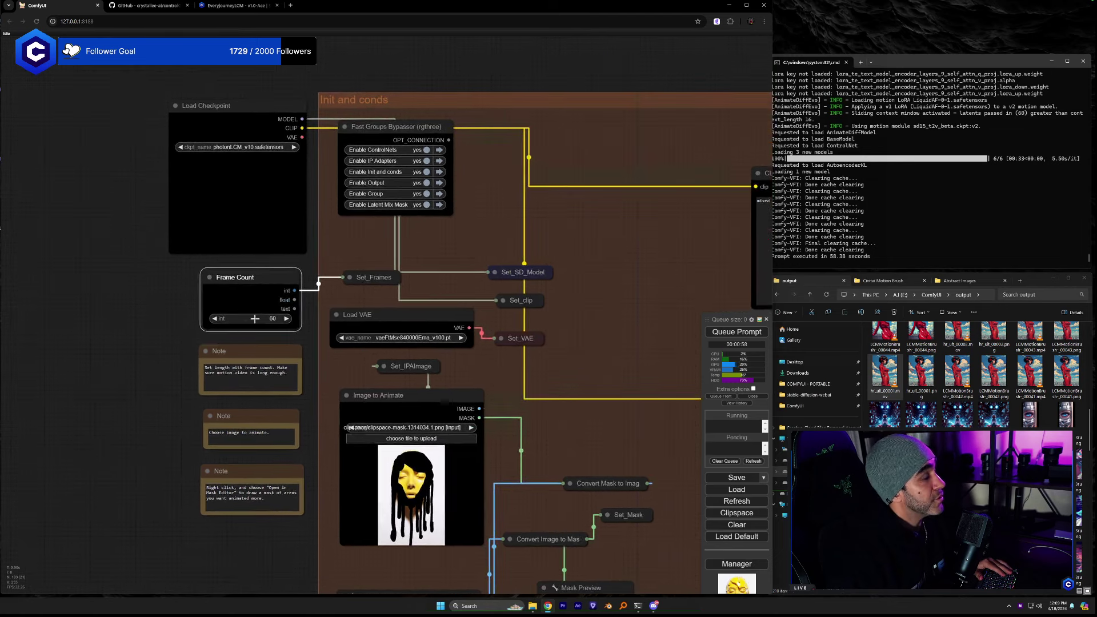
{"action": "scroll", "coordinate": [251, 317], "scroll_direction": "up", "scroll_amount": 6}
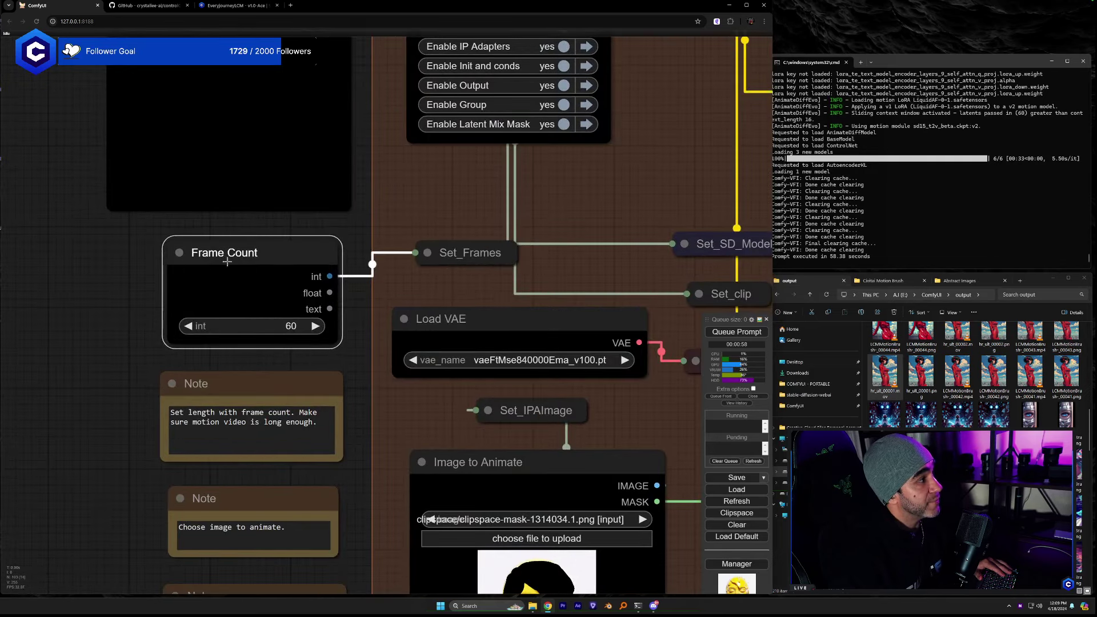
{"action": "scroll", "coordinate": [341, 361], "scroll_direction": "down", "scroll_amount": 5}
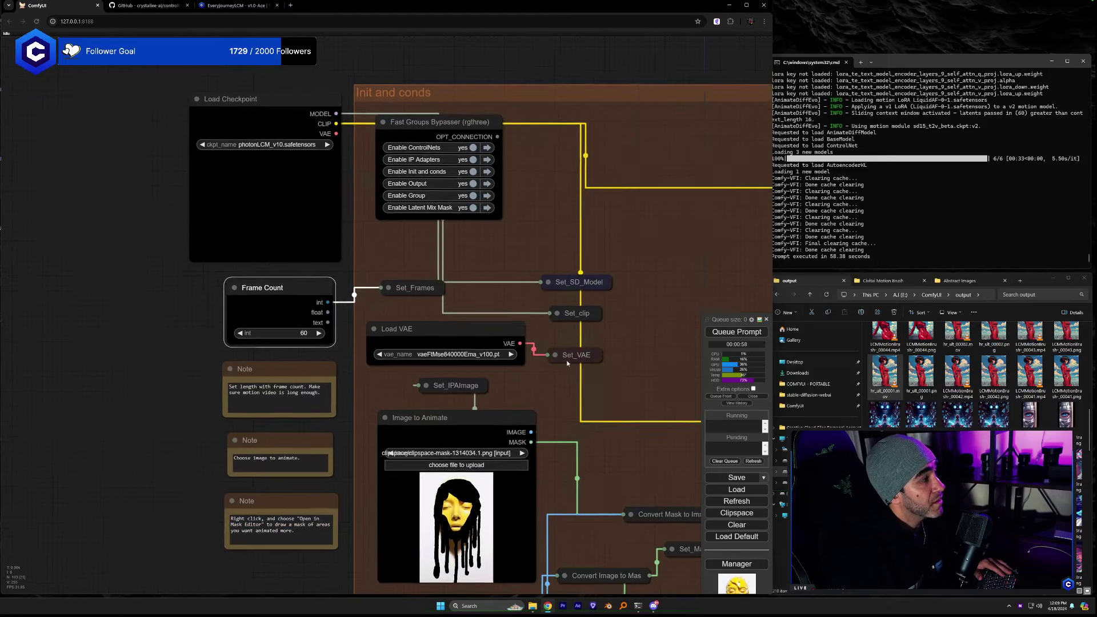
Choose vaeFtMse840000Ema_v100.pt as the VAE in the Load VAE node.
{"action": "left_click_drag", "start_coordinate": [567, 360], "coordinate": [551, 324]}
{"action": "left_click", "coordinate": [438, 324]}
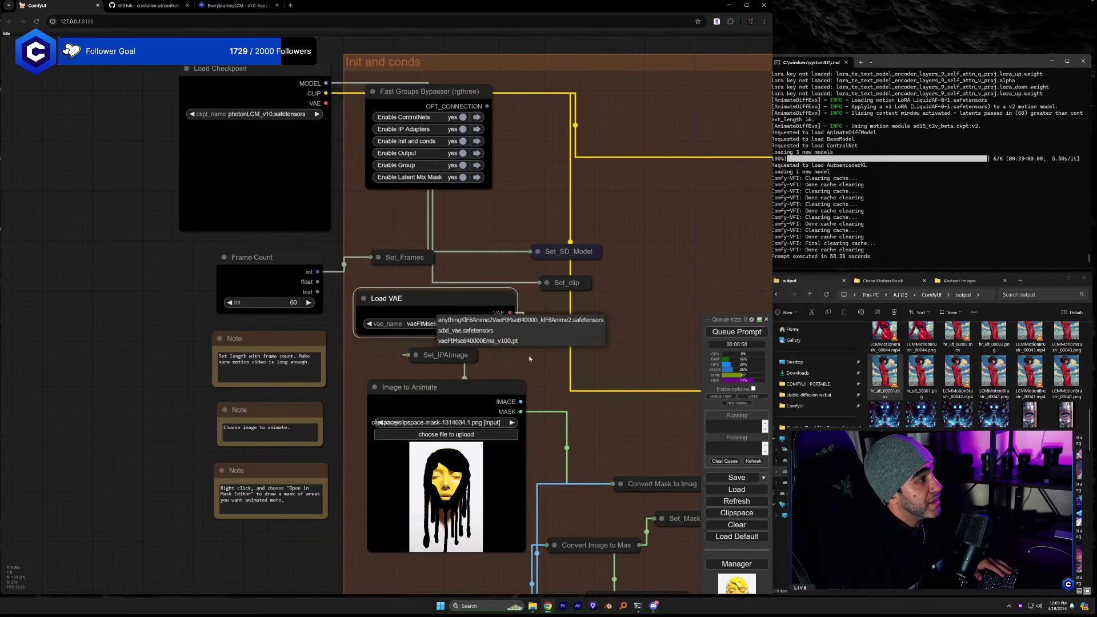
{"action": "left_click", "coordinate": [483, 341]}
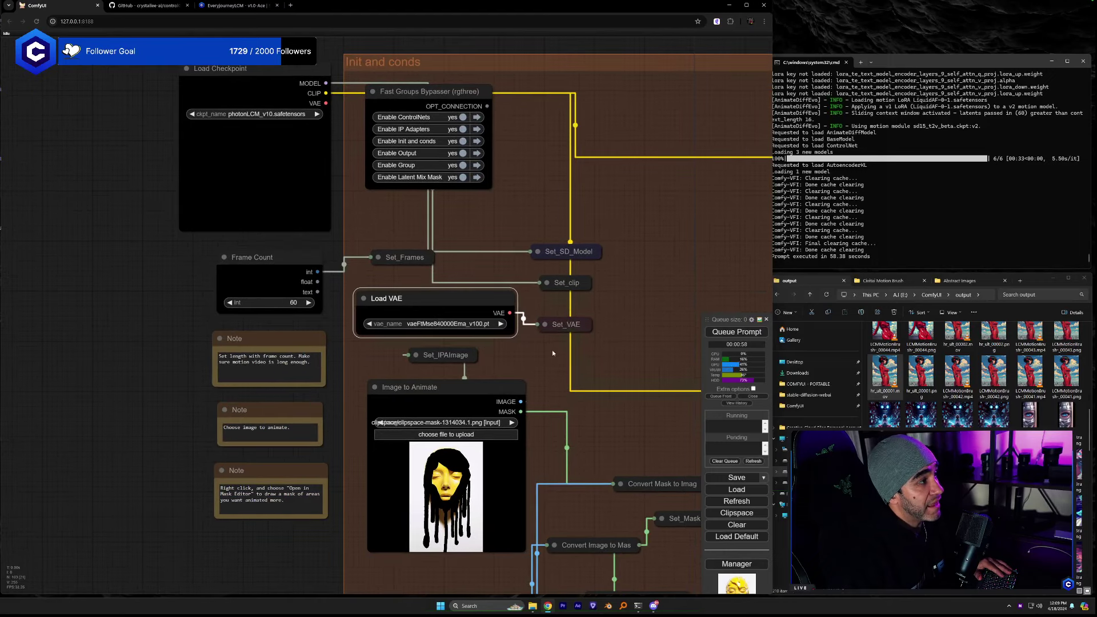
Look over the Image to Animate, mask conversion and Image Resize nodes together with their notes.
{"action": "scroll", "coordinate": [552, 353], "scroll_direction": "down", "scroll_amount": 3}
{"action": "scroll", "coordinate": [571, 371], "scroll_direction": "right", "scroll_amount": 2}
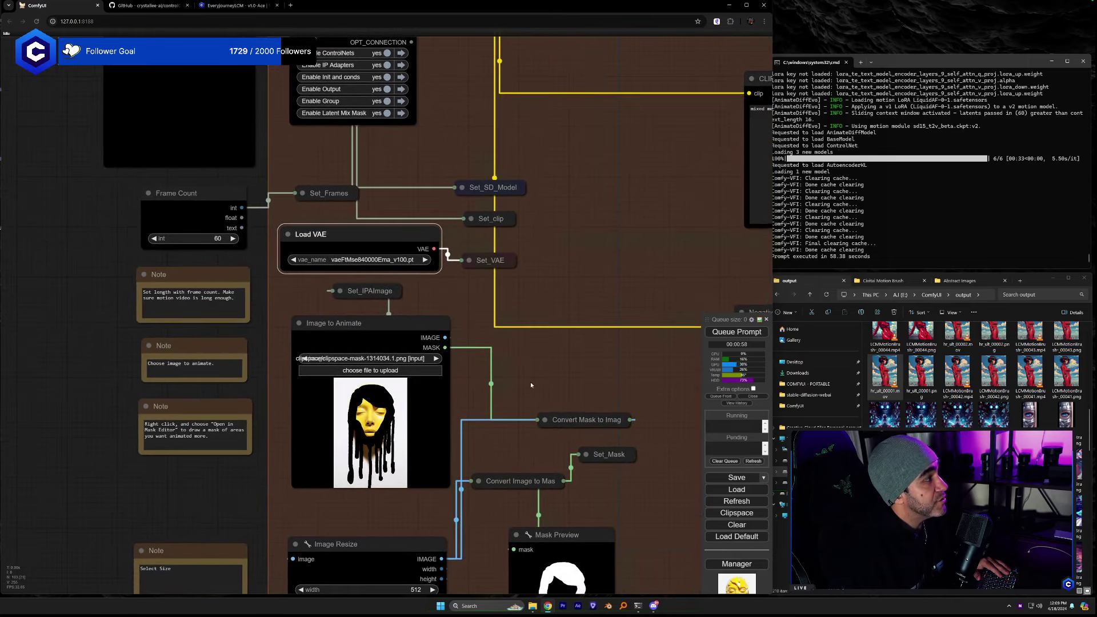
{"action": "scroll", "coordinate": [531, 384], "scroll_direction": "left", "scroll_amount": 2}
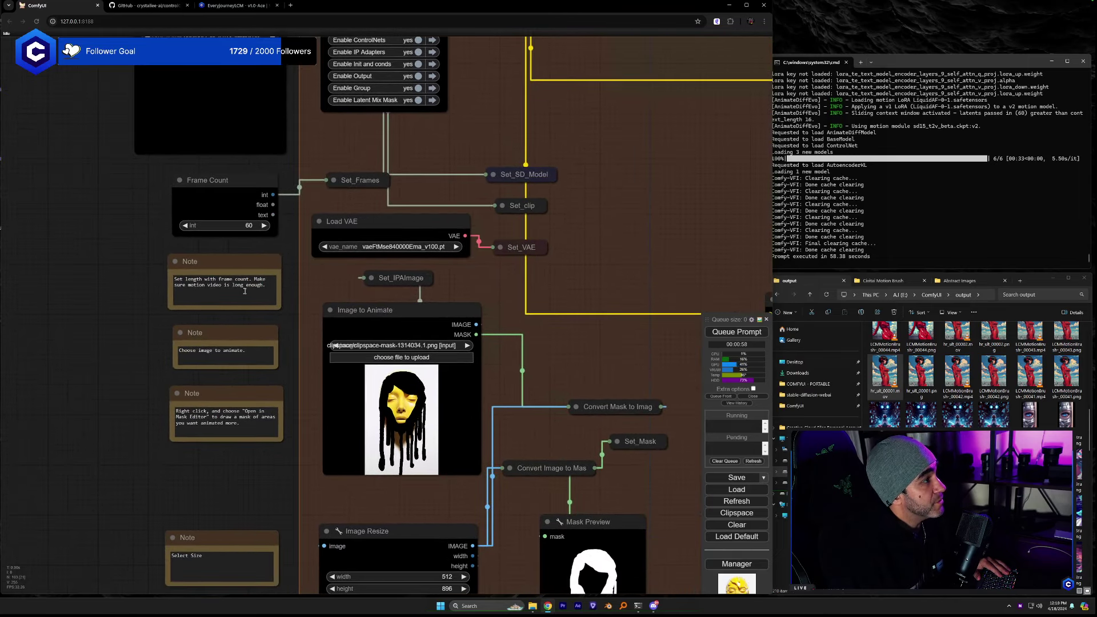
{"action": "scroll", "coordinate": [636, 280], "scroll_direction": "down", "scroll_amount": 3}
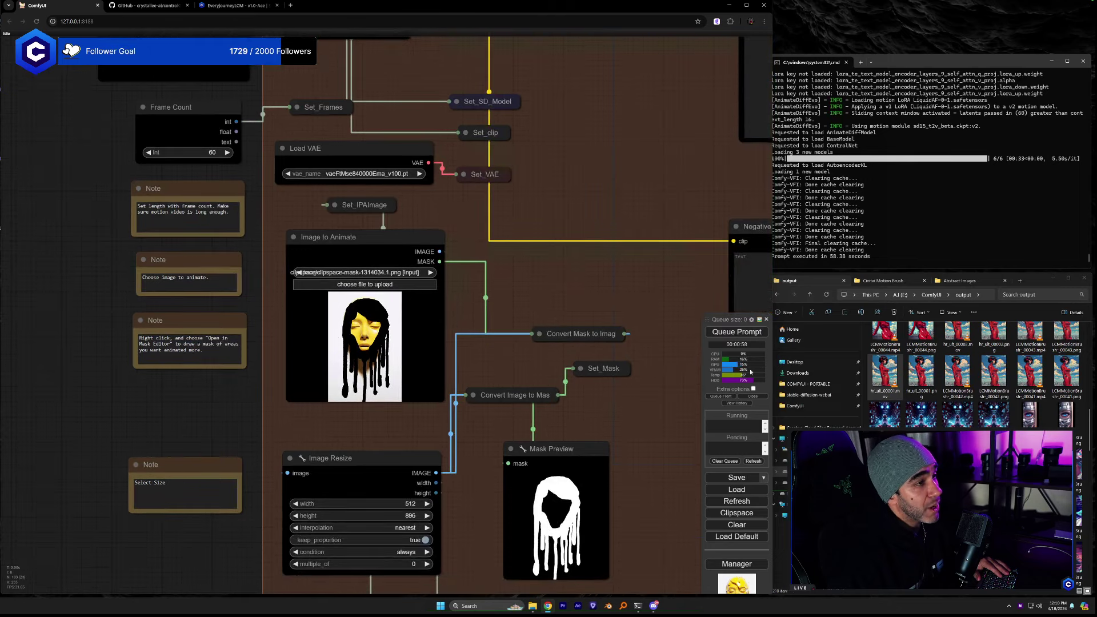
Switch to Discord, show the Civitai Motion Brush folder in File Explorer and browse the Office Hours chat for a submitted image to animate.
{"action": "left_click", "coordinate": [655, 606]}
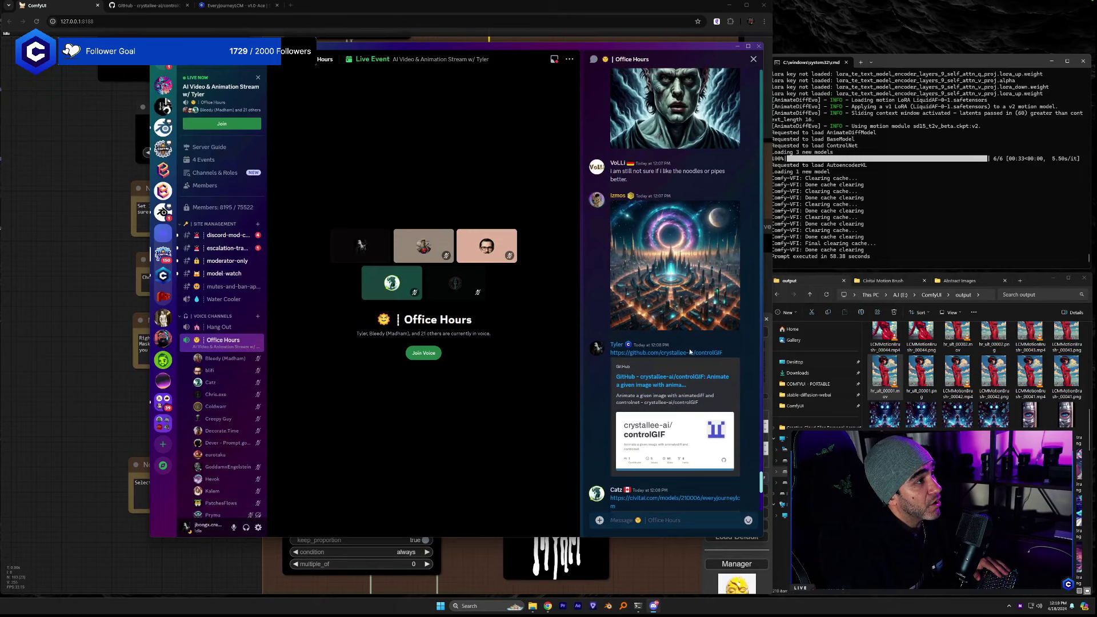
{"action": "left_click", "coordinate": [883, 280]}
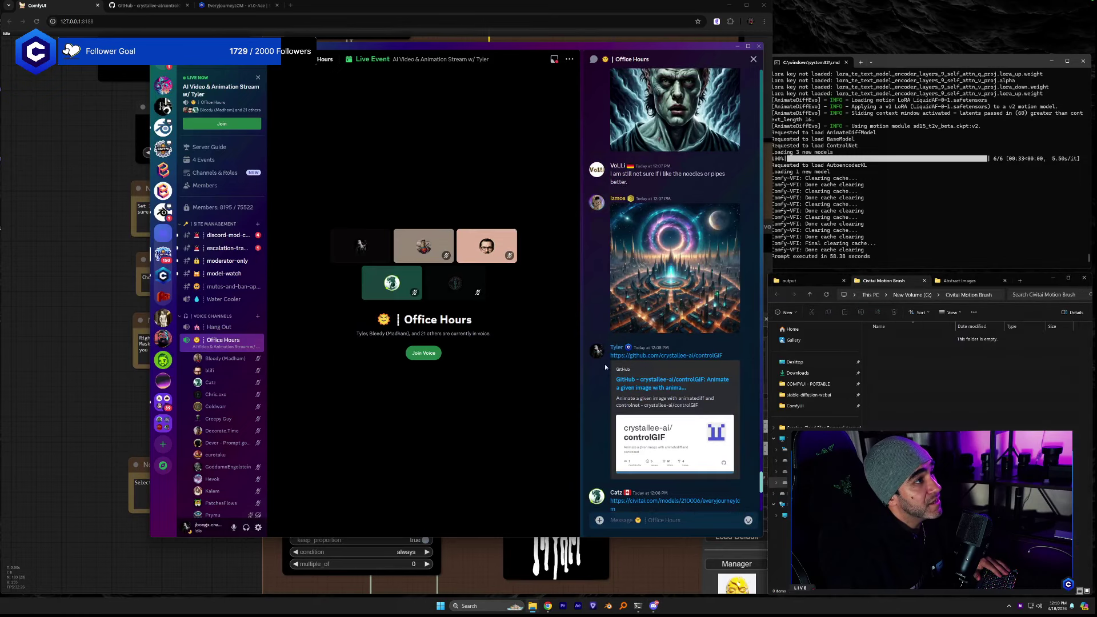
{"action": "scroll", "coordinate": [601, 353], "scroll_direction": "up", "scroll_amount": 5}
{"action": "scroll", "coordinate": [601, 354], "scroll_direction": "up", "scroll_amount": 10}
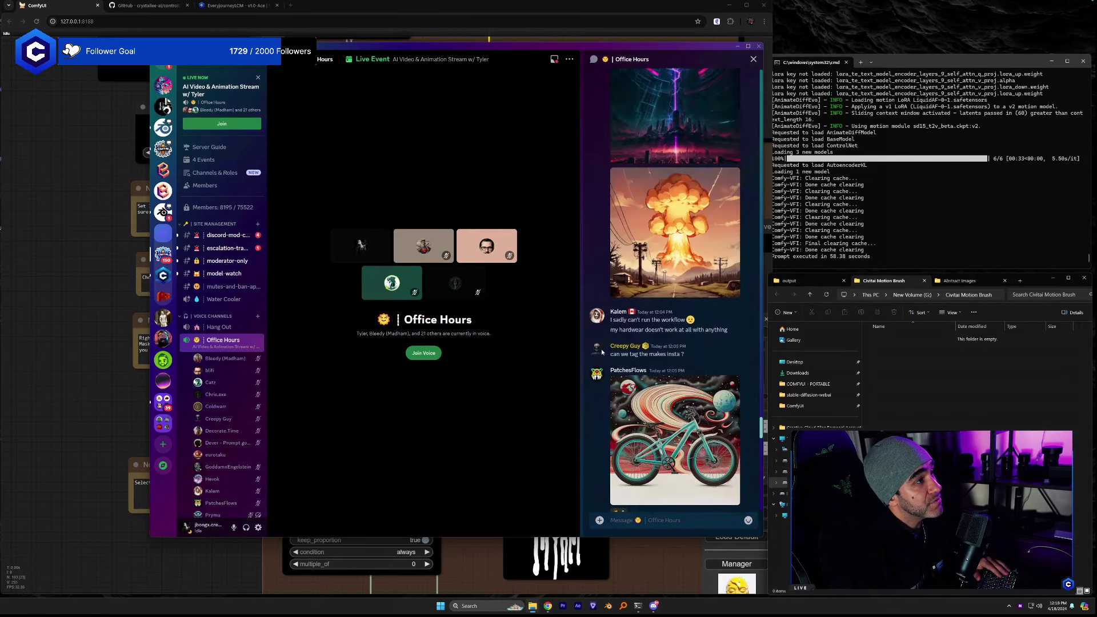
{"action": "scroll", "coordinate": [601, 352], "scroll_direction": "up", "scroll_amount": 10}
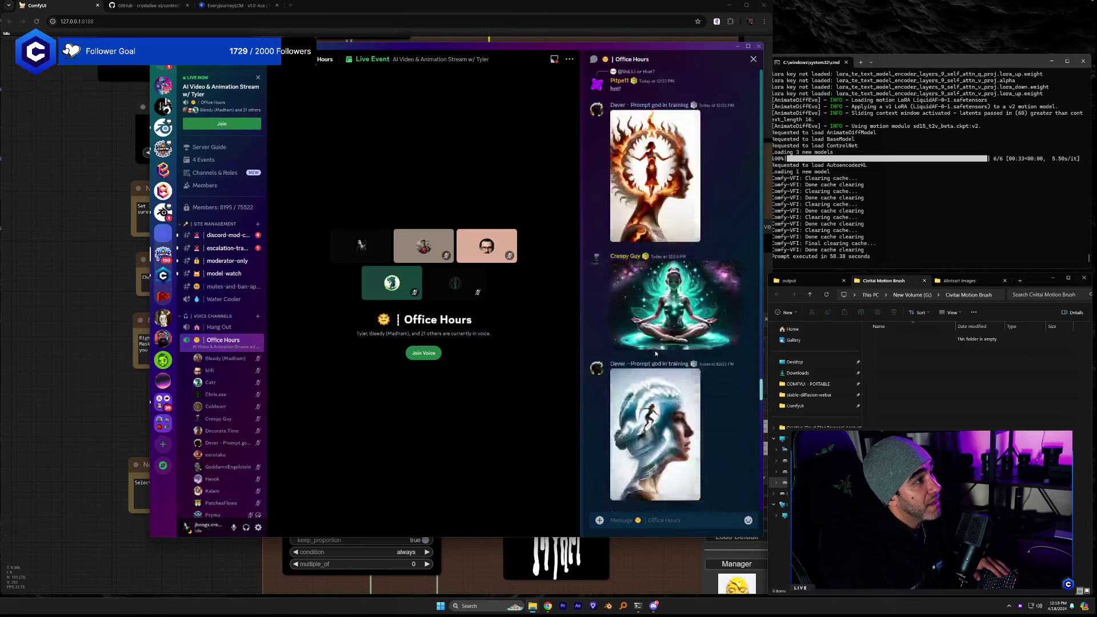
{"action": "scroll", "coordinate": [672, 364], "scroll_direction": "up", "scroll_amount": 1}
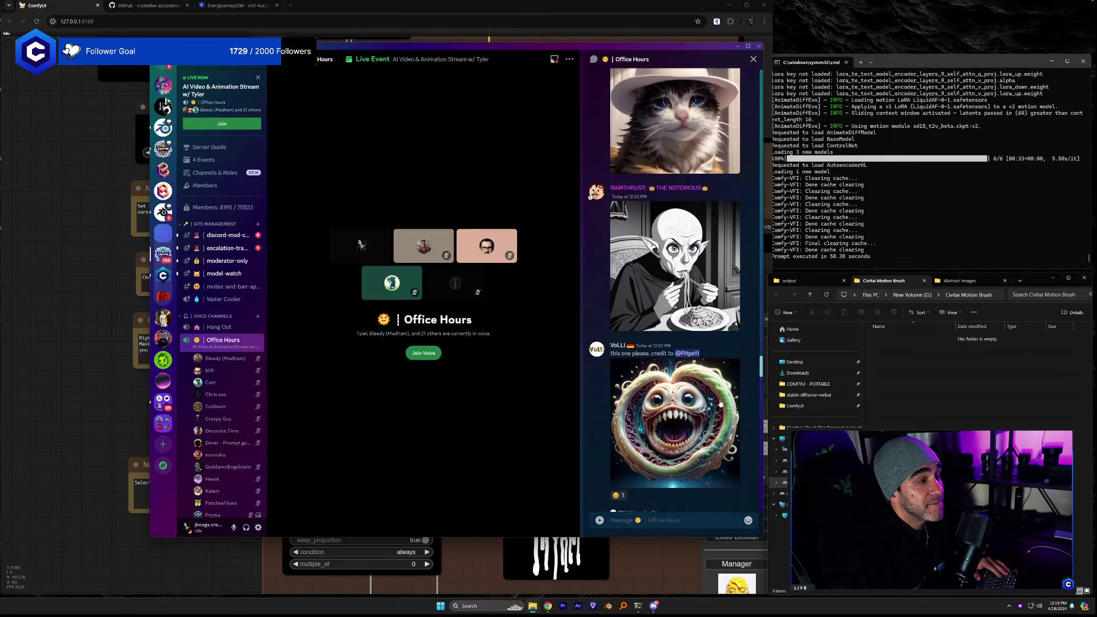
{"action": "scroll", "coordinate": [698, 404], "scroll_direction": "down", "scroll_amount": 1}
{"action": "scroll", "coordinate": [698, 404], "scroll_direction": "down", "scroll_amount": 1}
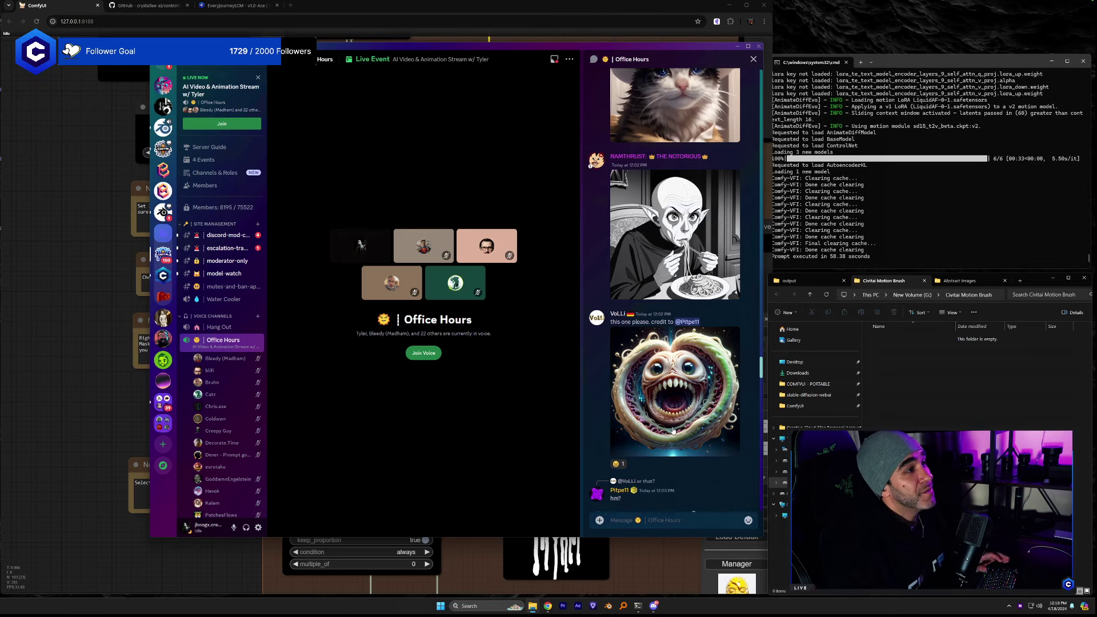
{"action": "scroll", "coordinate": [685, 380], "scroll_direction": "up", "scroll_amount": 7}
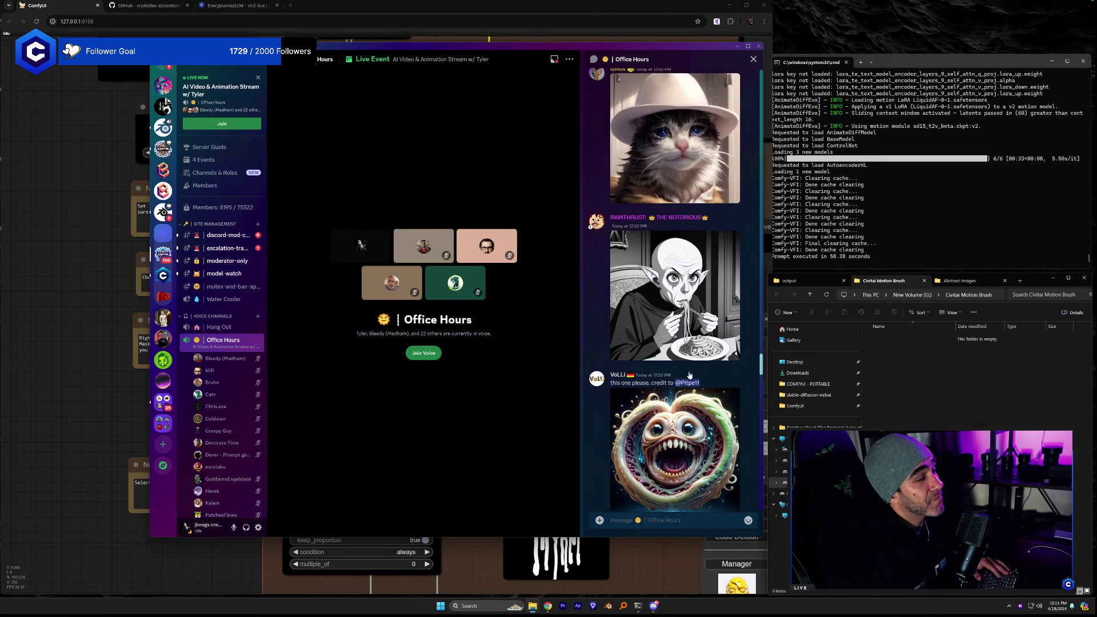
{"action": "scroll", "coordinate": [688, 373], "scroll_direction": "up", "scroll_amount": 4}
{"action": "scroll", "coordinate": [687, 343], "scroll_direction": "down", "scroll_amount": 10}
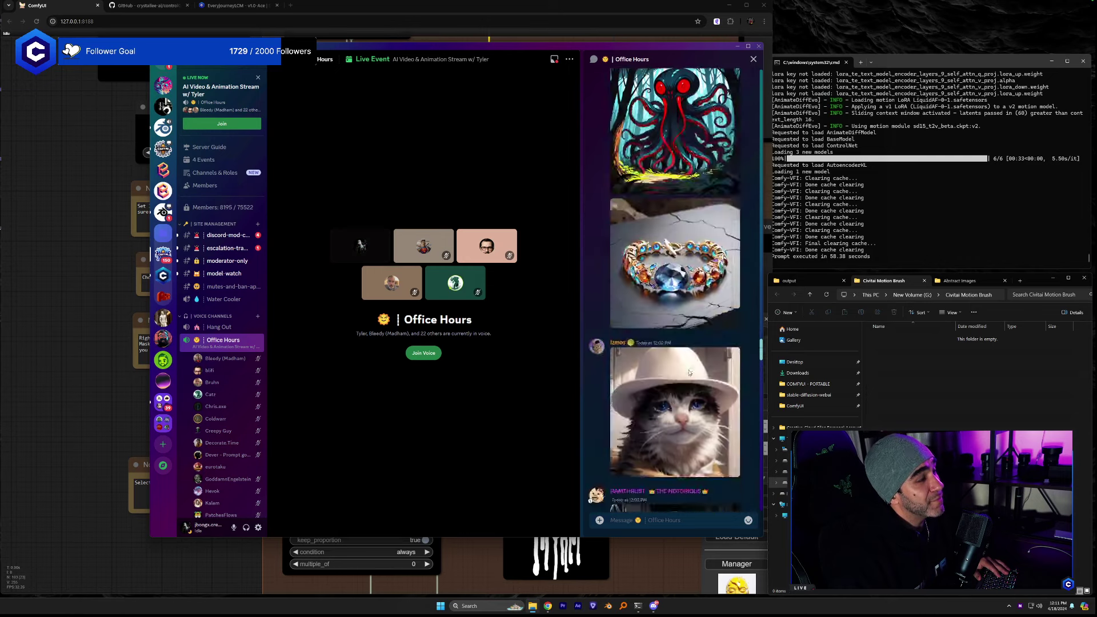
Open the toothy monster image in the browser, save it into the Civitai Motion Brush folder and close its tab.
{"action": "left_click", "coordinate": [678, 249]}
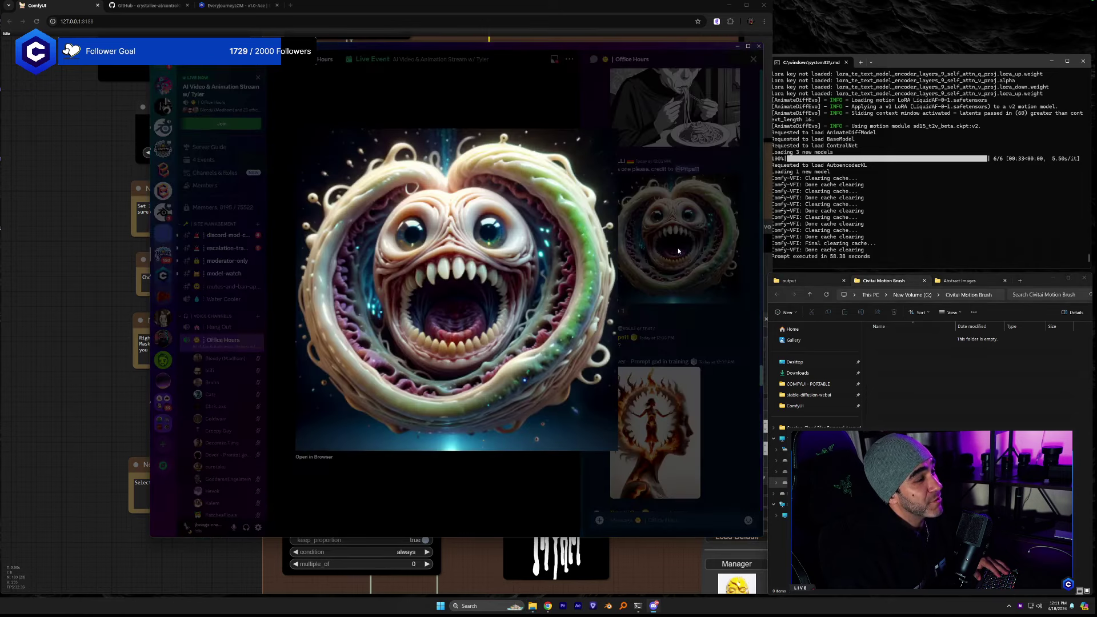
{"action": "left_click", "coordinate": [318, 460]}
{"action": "left_click_drag", "start_coordinate": [522, 287], "coordinate": [942, 411]}
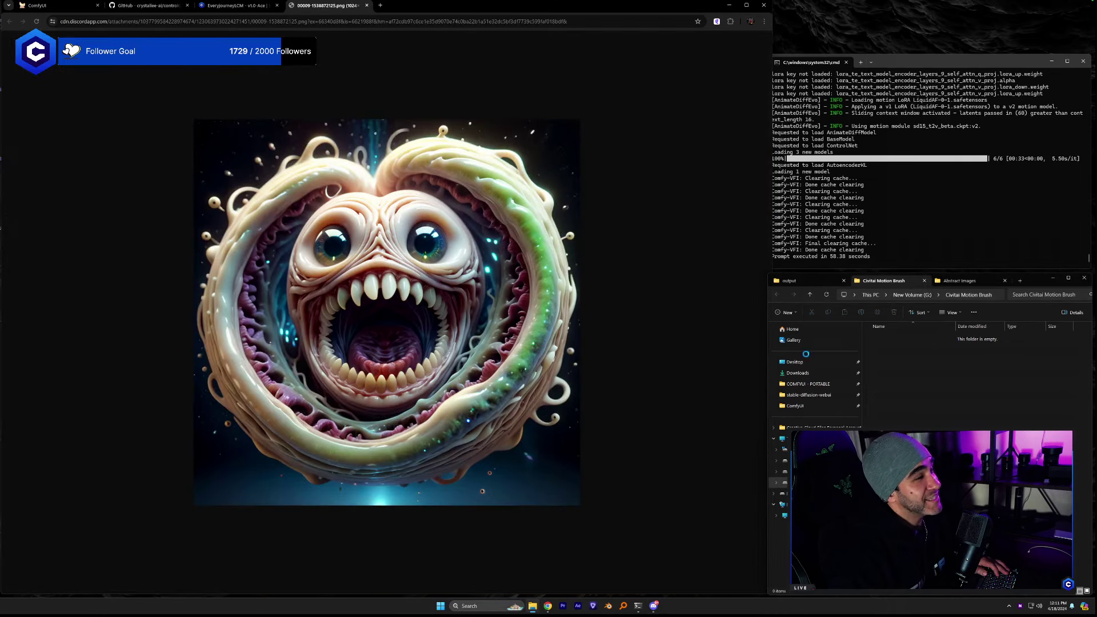
{"action": "left_click", "coordinate": [366, 6]}
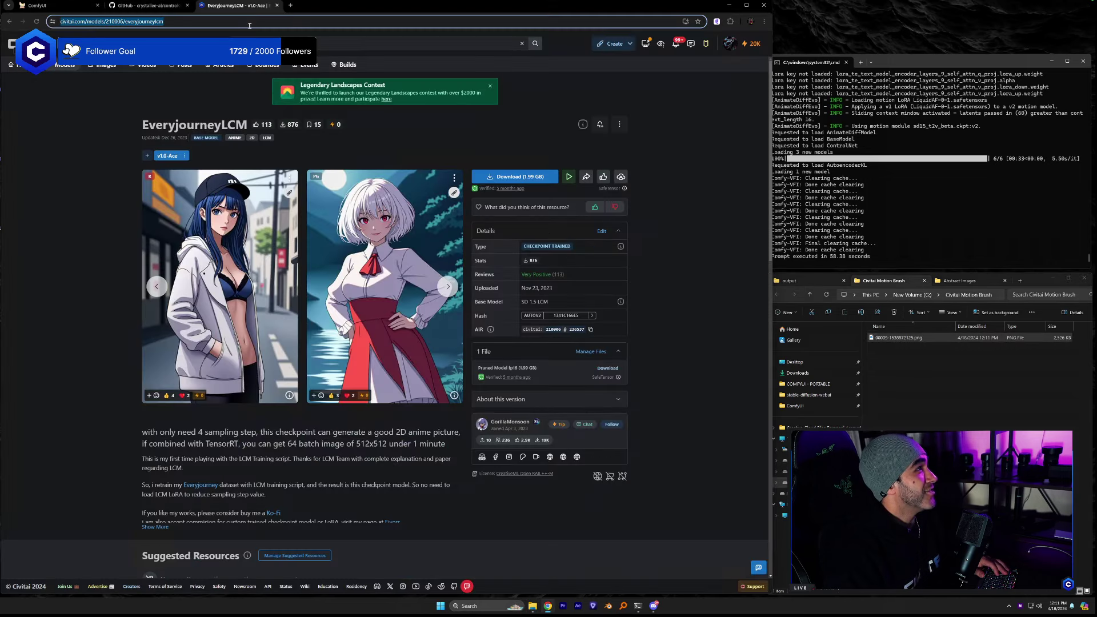
Return to ComfyUI, show the Civitai Motion Brush folder as thumbnails and load 00009-1538872125.png into the Image to Animate node.
{"action": "left_click", "coordinate": [43, 9]}
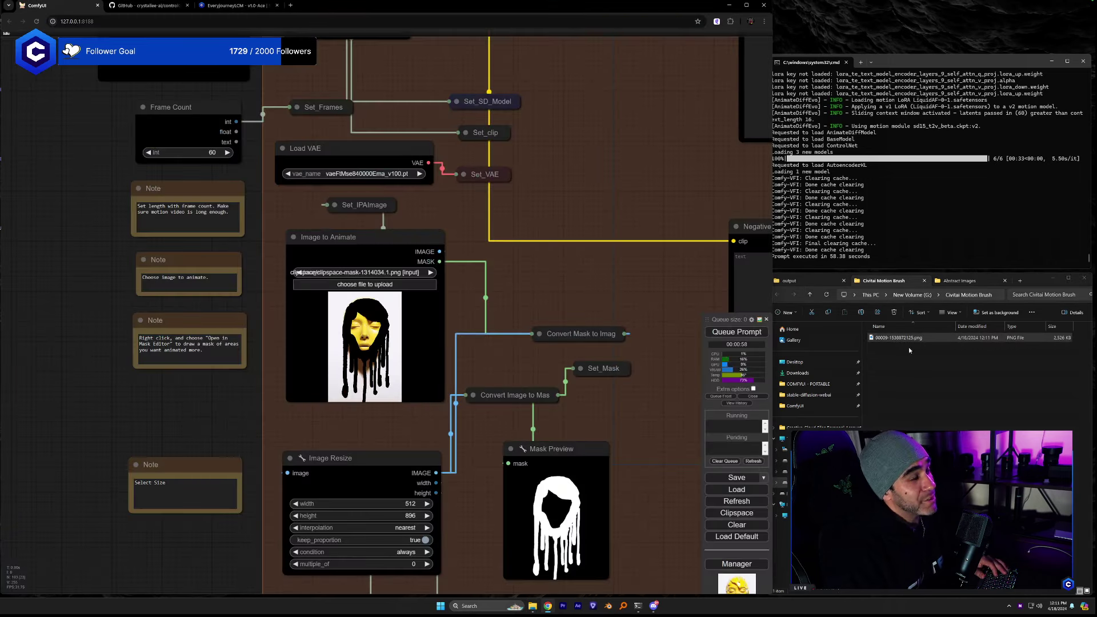
{"action": "left_click", "coordinate": [894, 344]}
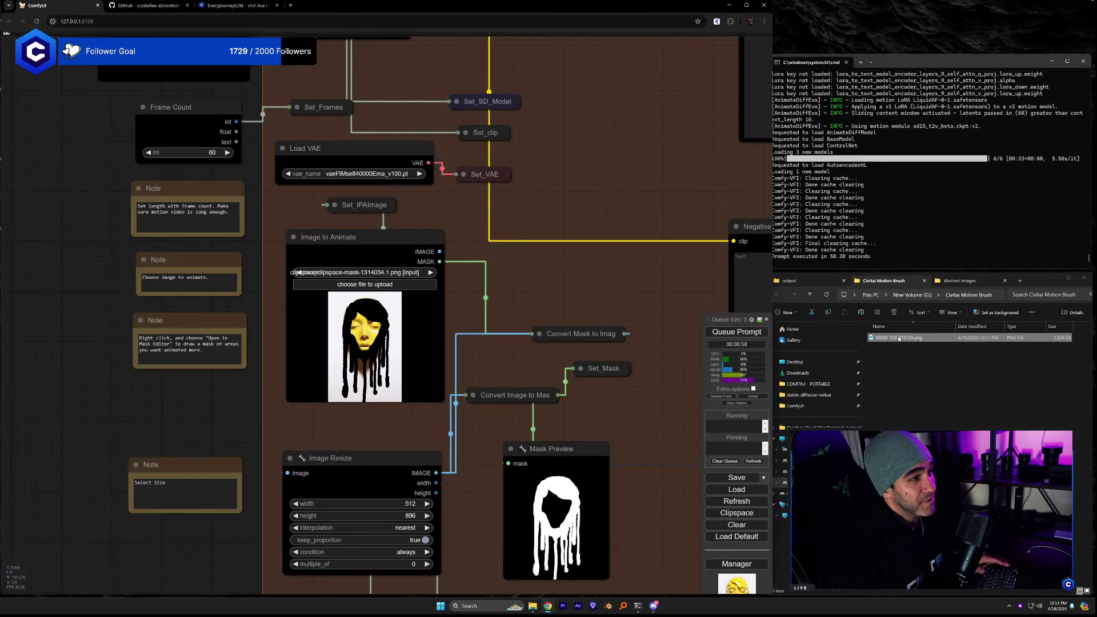
{"action": "left_click", "coordinate": [939, 368]}
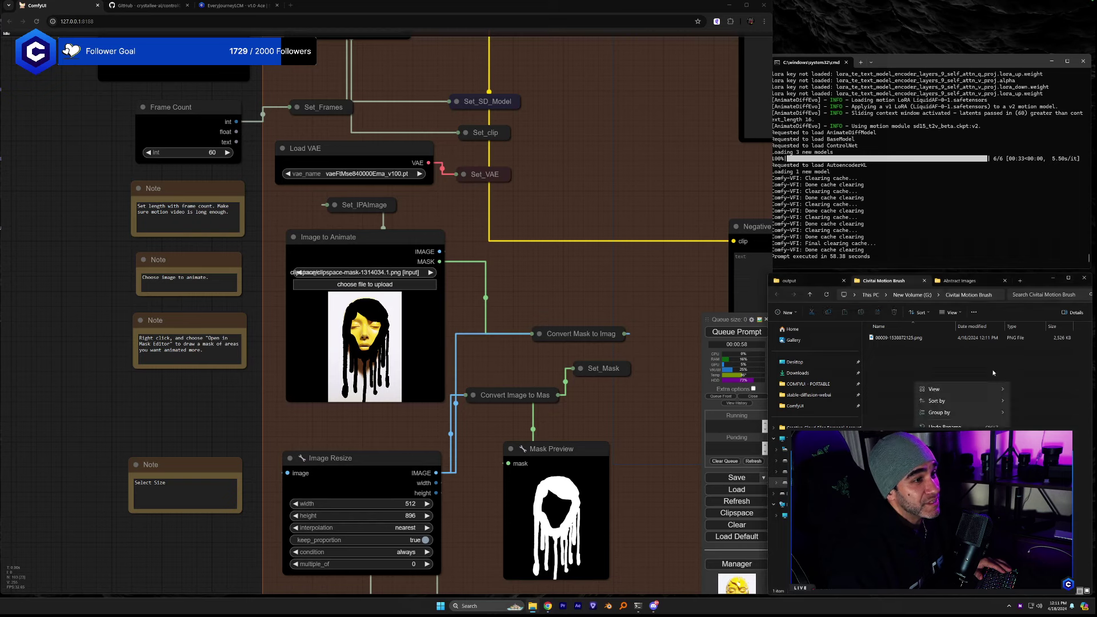
{"action": "left_click", "coordinate": [950, 312]}
{"action": "left_click", "coordinate": [954, 340]}
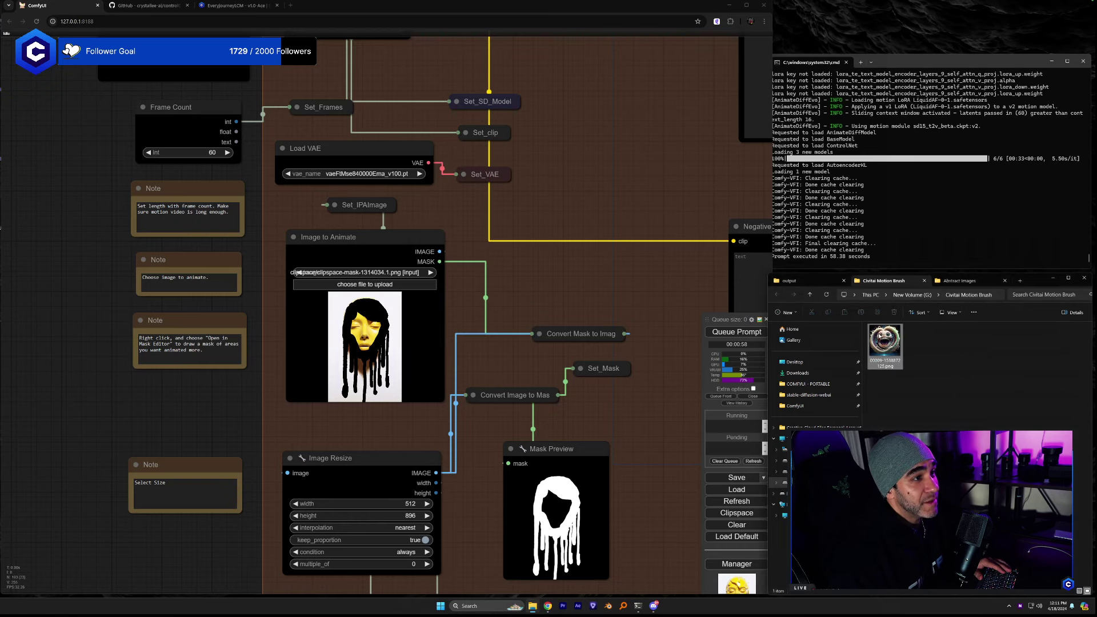
{"action": "left_click_drag", "start_coordinate": [848, 357], "coordinate": [343, 331]}
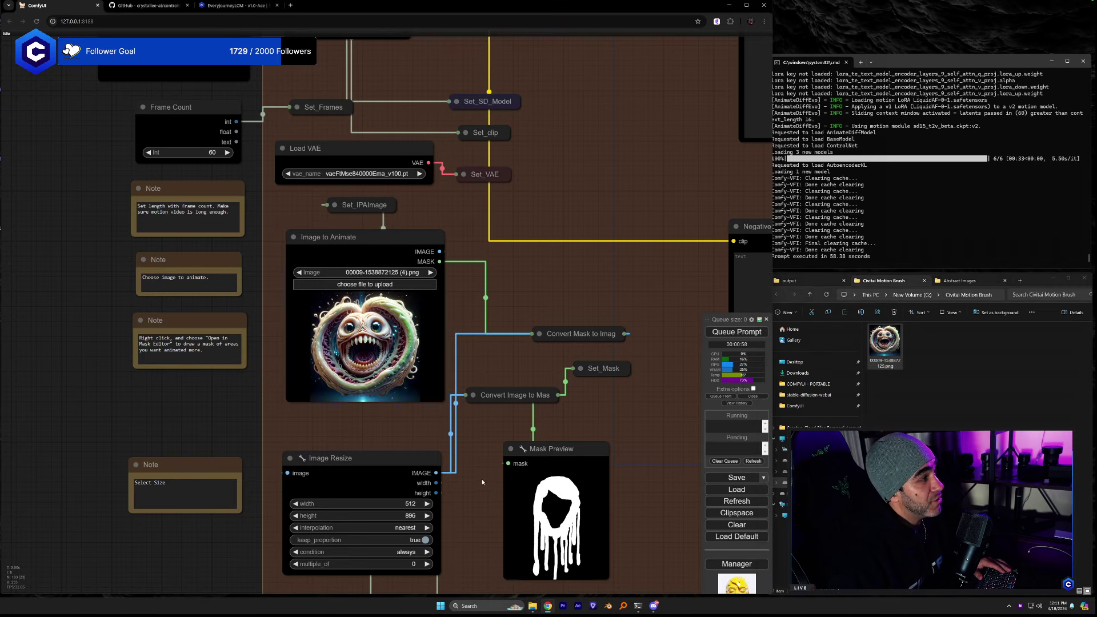
Open the monster image in the mask editor, adjust the brush thickness and paint the mask over both eyes and the tongue.
{"action": "right_click", "coordinate": [385, 332]}
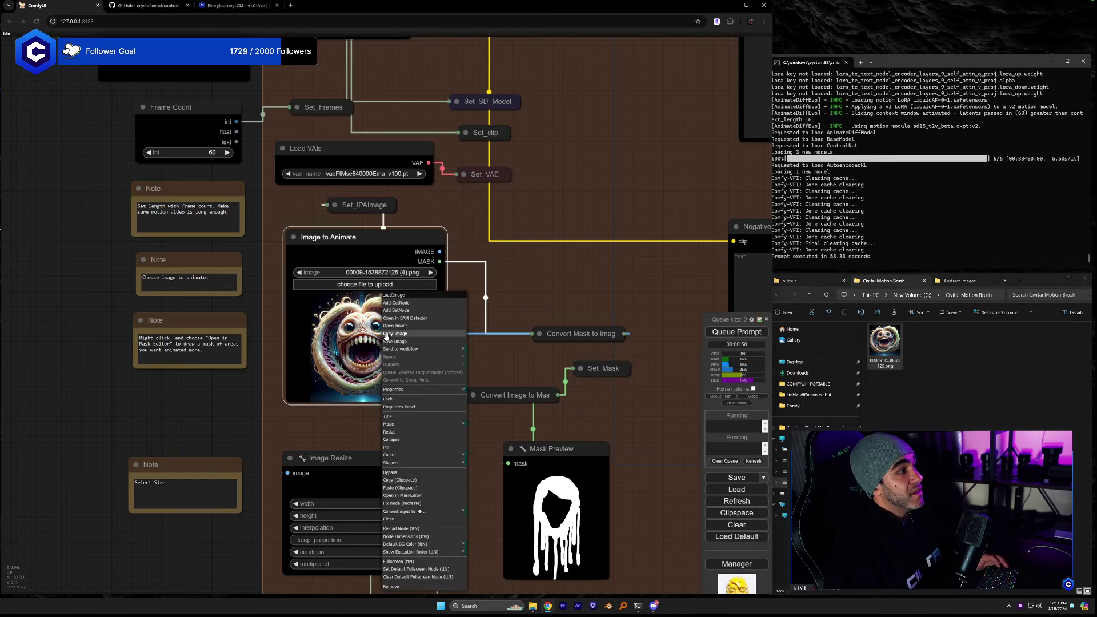
{"action": "left_click", "coordinate": [423, 496]}
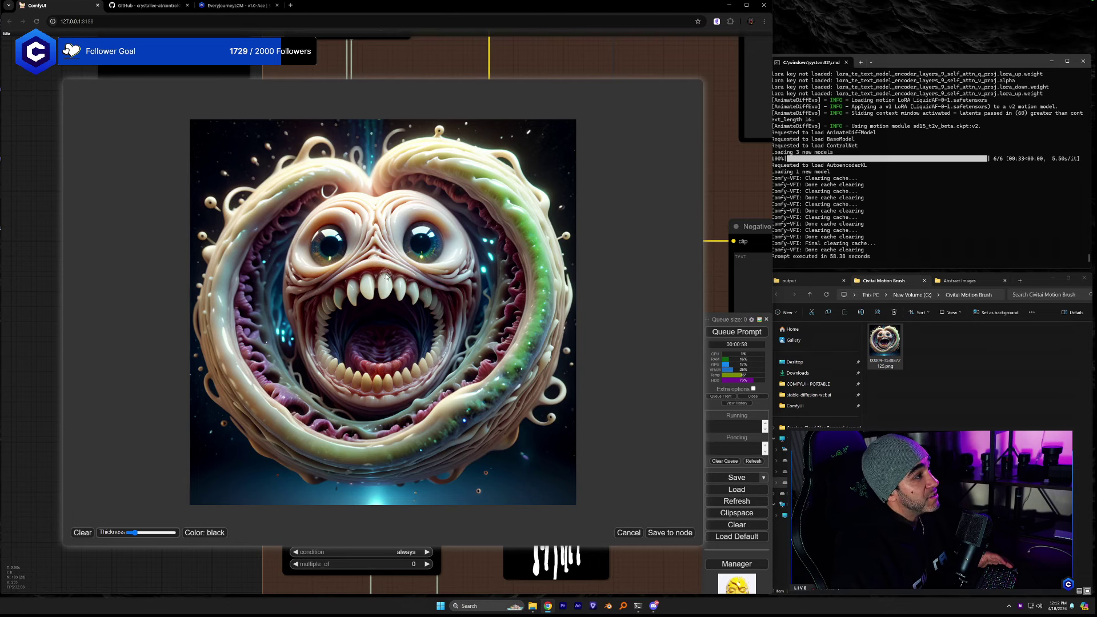
{"action": "scroll", "coordinate": [386, 275], "scroll_direction": "down", "scroll_amount": 5}
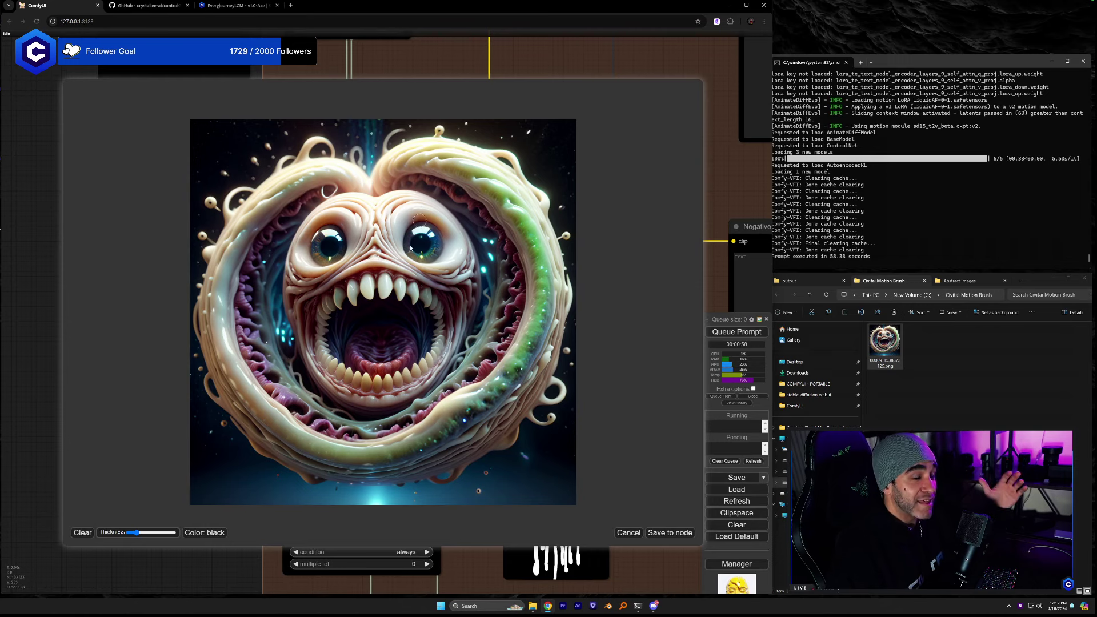
{"action": "scroll", "coordinate": [428, 249], "scroll_direction": "up", "scroll_amount": 10}
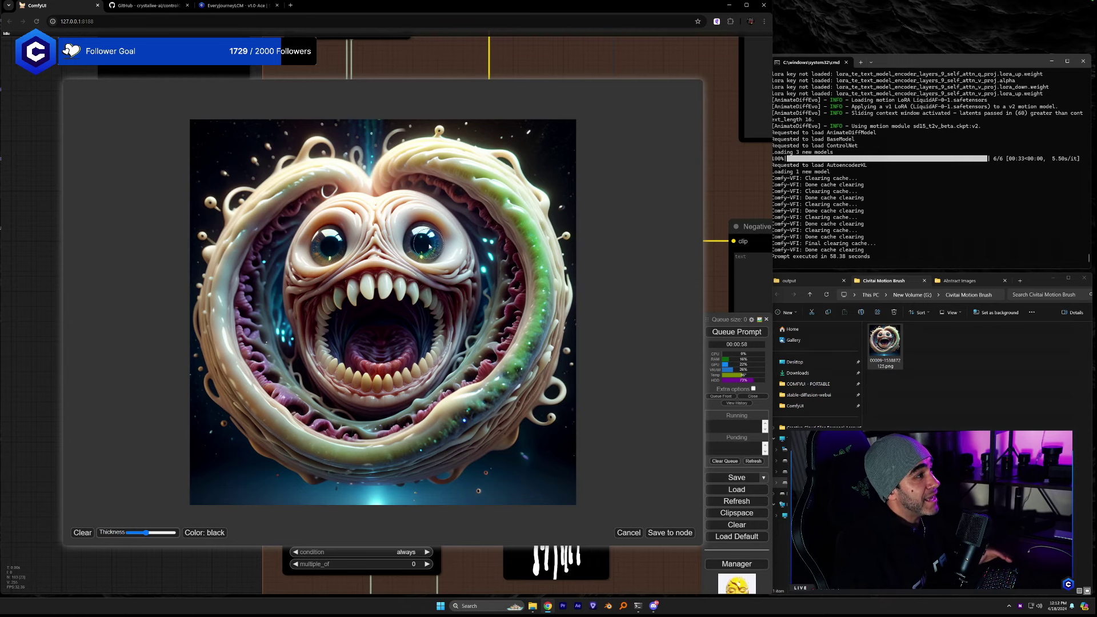
{"action": "scroll", "coordinate": [424, 247], "scroll_direction": "up", "scroll_amount": 3}
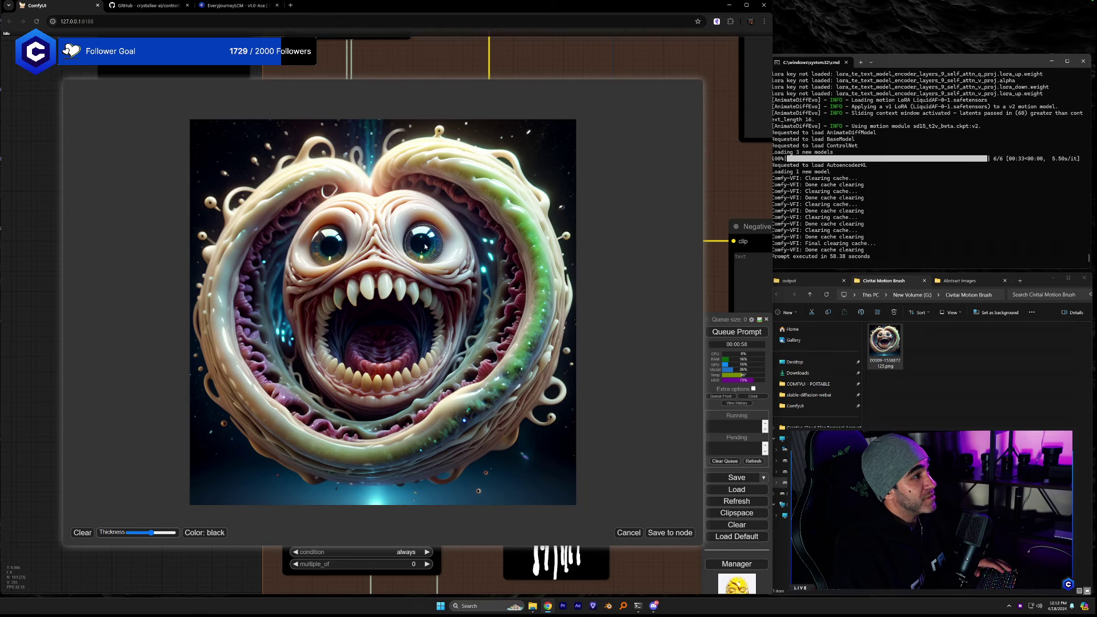
{"action": "scroll", "coordinate": [424, 246], "scroll_direction": "up", "scroll_amount": 1}
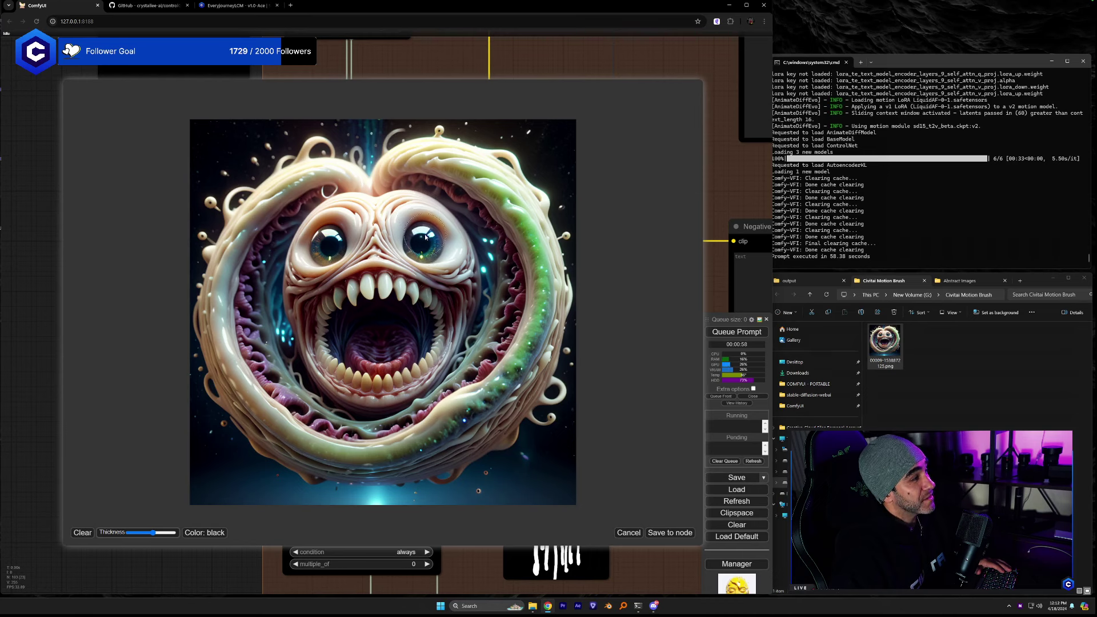
{"action": "scroll", "coordinate": [426, 237], "scroll_direction": "down", "scroll_amount": 1}
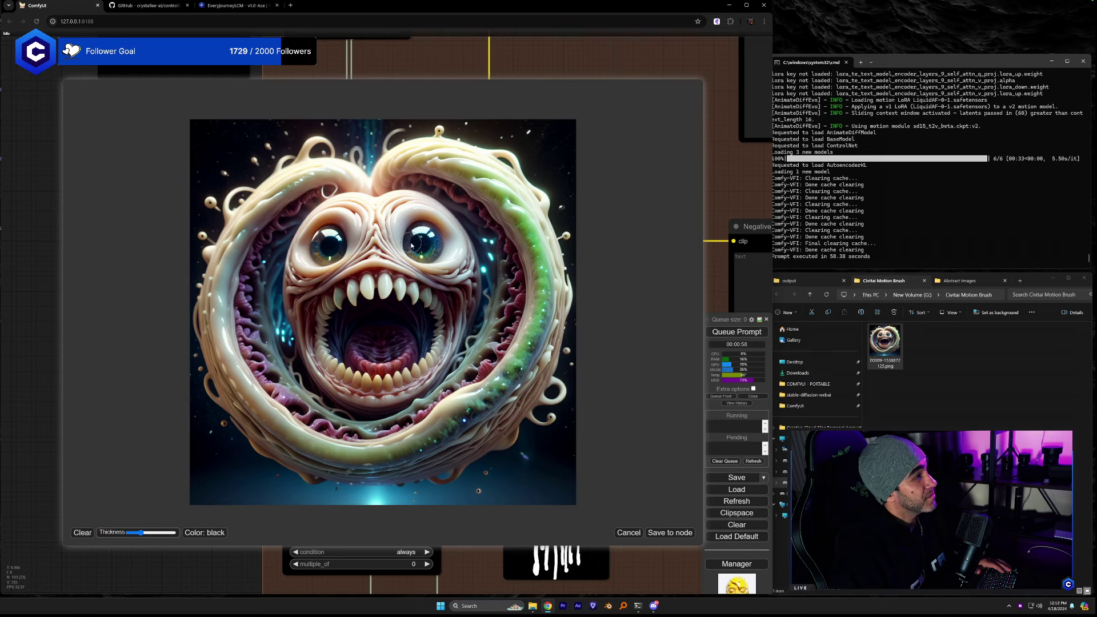
{"action": "mouse_move", "coordinate": [410, 246]}
{"action": "left_mouse_down"}
{"action": "mouse_move", "coordinate": [409, 216]}
{"action": "mouse_move", "coordinate": [445, 227]}
{"action": "mouse_move", "coordinate": [451, 255]}
{"action": "mouse_move", "coordinate": [411, 249]}
{"action": "mouse_move", "coordinate": [434, 234]}
{"action": "mouse_move", "coordinate": [431, 249]}
{"action": "left_mouse_up"}
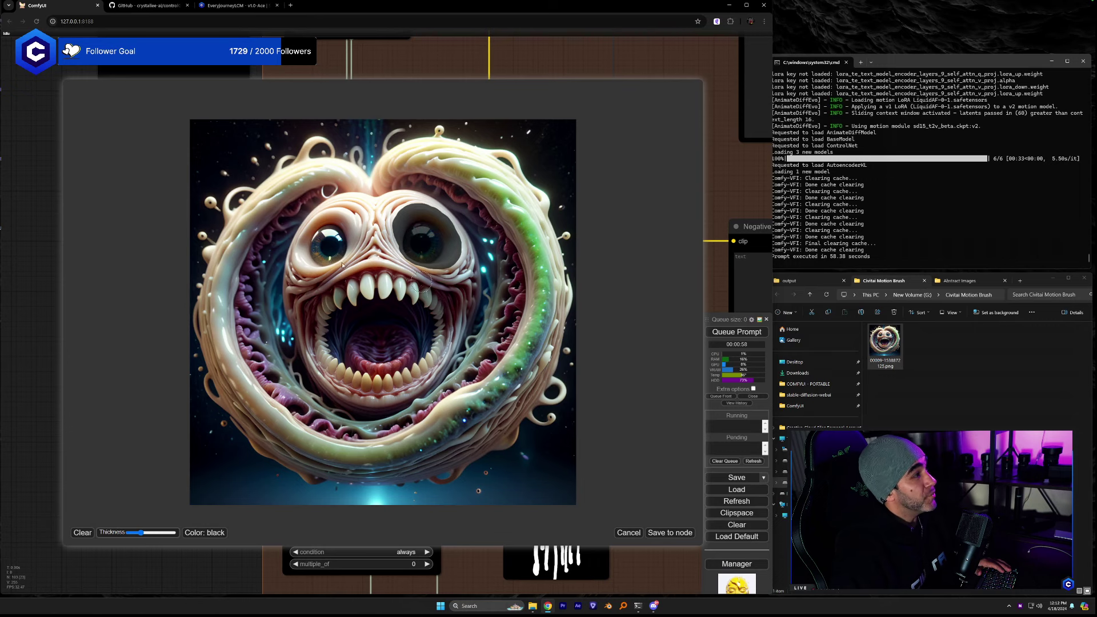
{"action": "mouse_move", "coordinate": [305, 264]}
{"action": "left_mouse_down"}
{"action": "mouse_move", "coordinate": [336, 253]}
{"action": "mouse_move", "coordinate": [348, 235]}
{"action": "mouse_move", "coordinate": [341, 220]}
{"action": "mouse_move", "coordinate": [320, 221]}
{"action": "mouse_move", "coordinate": [301, 257]}
{"action": "mouse_move", "coordinate": [328, 253]}
{"action": "left_mouse_up"}
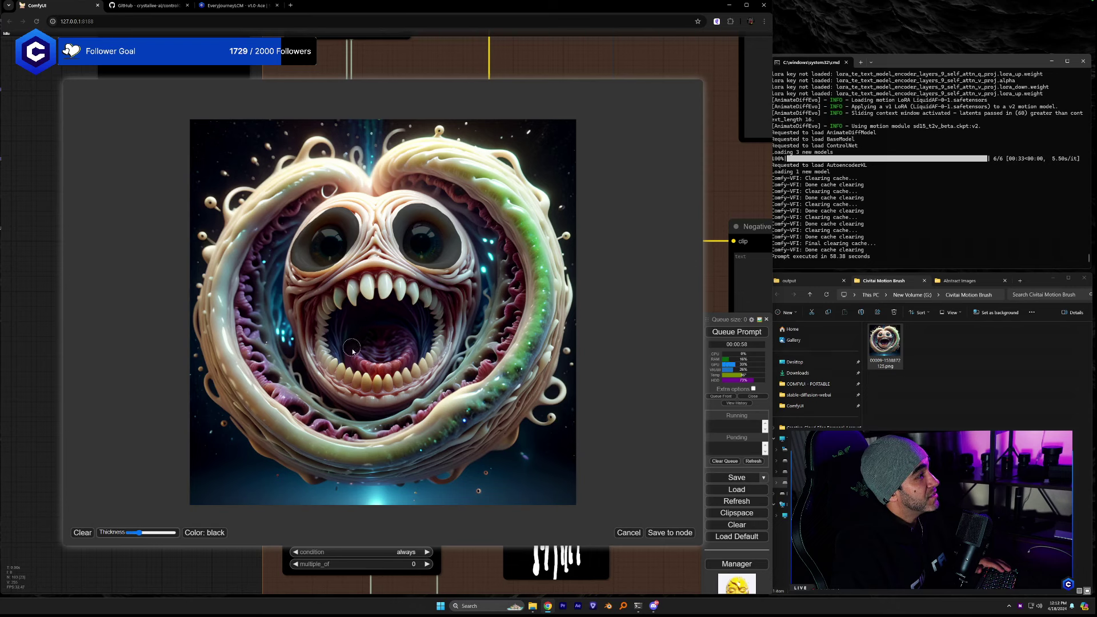
{"action": "mouse_move", "coordinate": [369, 362]}
{"action": "left_mouse_down"}
{"action": "mouse_move", "coordinate": [408, 351]}
{"action": "mouse_move", "coordinate": [399, 334]}
{"action": "mouse_move", "coordinate": [390, 350]}
{"action": "left_mouse_up"}
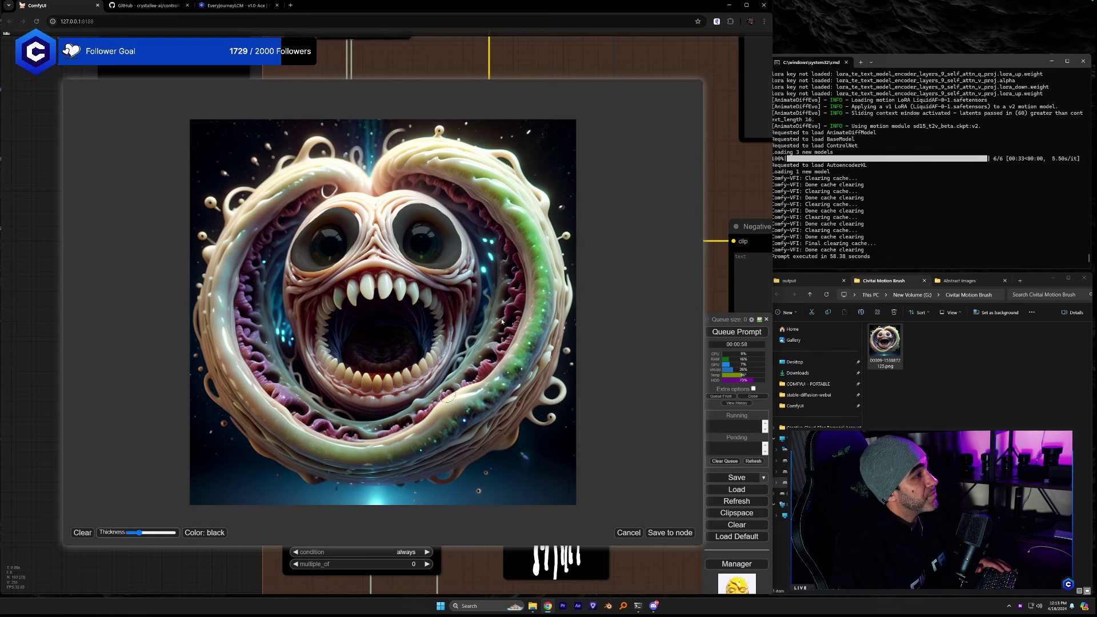
Thicken the mask brush and paint over the whole outer ring of tentacles that curls around the monster's face.
{"action": "scroll", "coordinate": [351, 185], "scroll_direction": "up", "scroll_amount": 5}
{"action": "scroll", "coordinate": [351, 185], "scroll_direction": "up", "scroll_amount": 5}
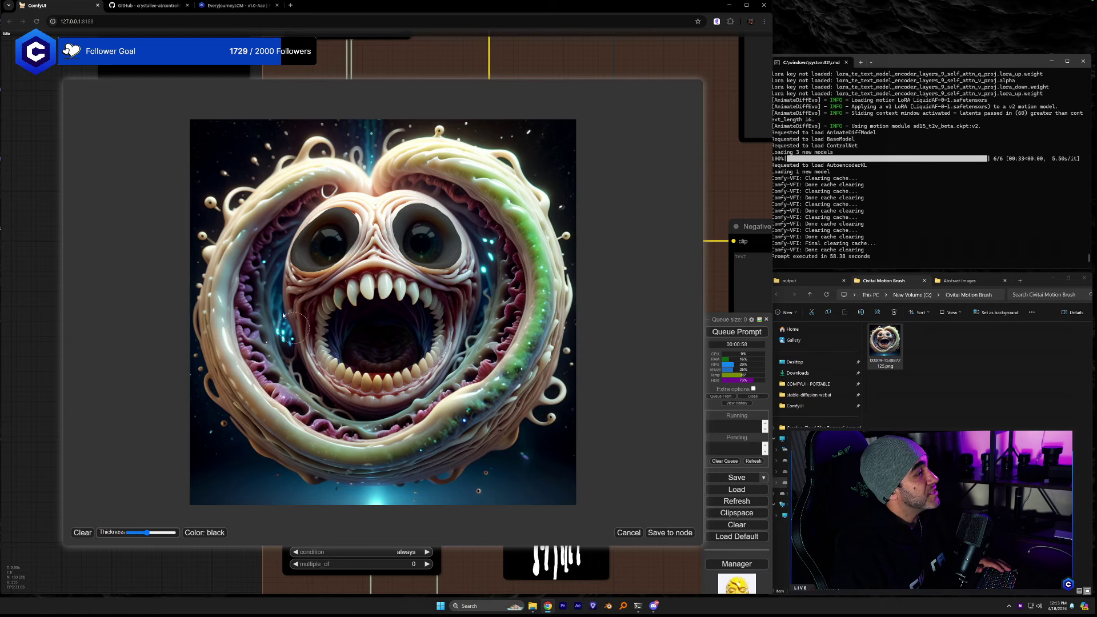
{"action": "scroll", "coordinate": [270, 188], "scroll_direction": "down", "scroll_amount": 3}
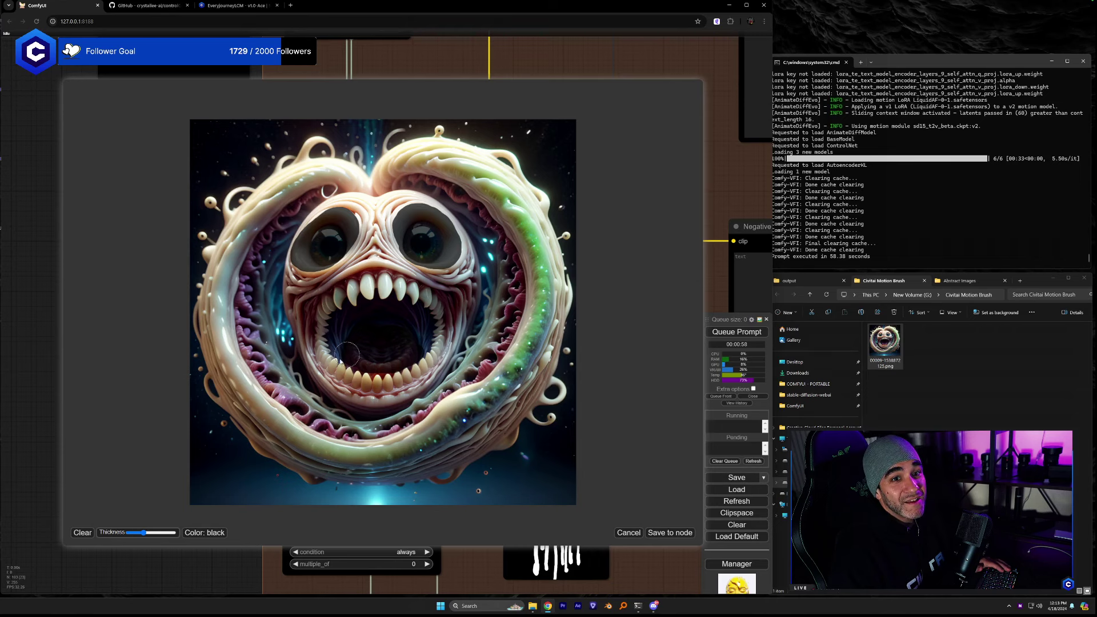
{"action": "scroll", "coordinate": [364, 406], "scroll_direction": "down", "scroll_amount": 5}
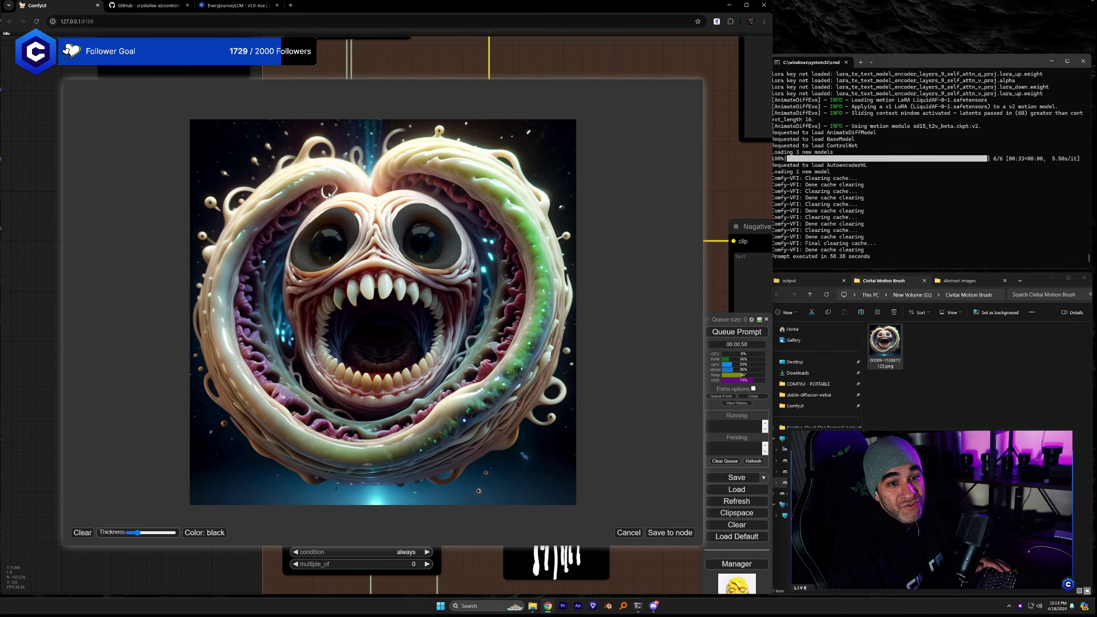
{"action": "scroll", "coordinate": [330, 190], "scroll_direction": "up", "scroll_amount": 3}
{"action": "scroll", "coordinate": [354, 182], "scroll_direction": "up", "scroll_amount": 2}
{"action": "mouse_move", "coordinate": [352, 181]}
{"action": "left_mouse_down"}
{"action": "mouse_move", "coordinate": [300, 177]}
{"action": "mouse_move", "coordinate": [248, 230]}
{"action": "left_mouse_up"}
{"action": "scroll", "coordinate": [278, 204], "scroll_direction": "up", "scroll_amount": 2}
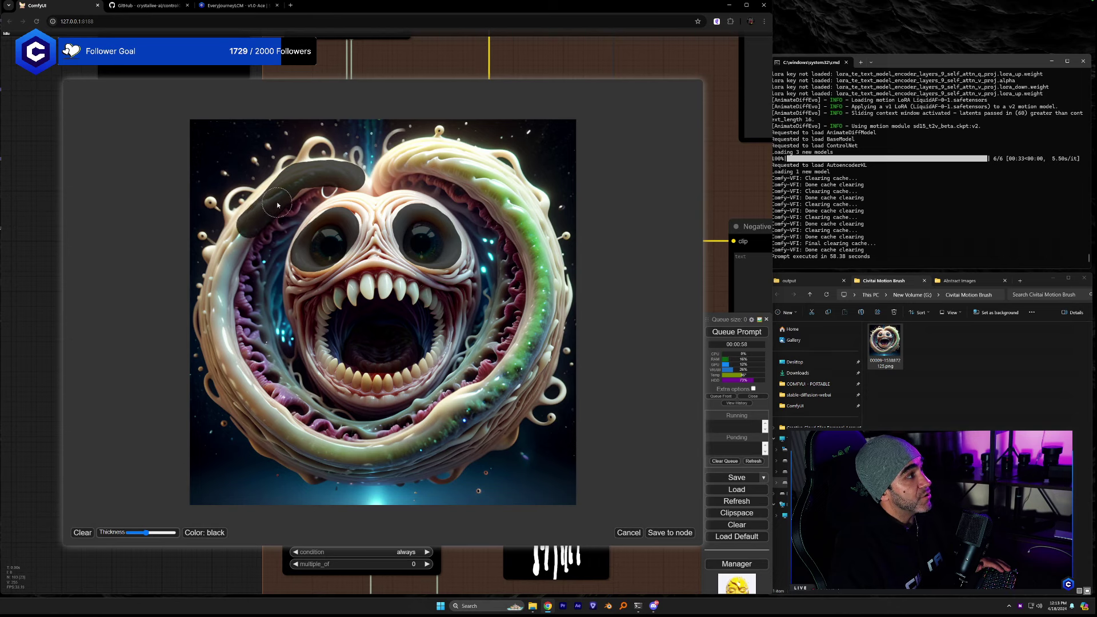
{"action": "mouse_move", "coordinate": [296, 189]}
{"action": "left_mouse_down"}
{"action": "mouse_move", "coordinate": [244, 230]}
{"action": "mouse_move", "coordinate": [222, 302]}
{"action": "mouse_move", "coordinate": [250, 247]}
{"action": "mouse_move", "coordinate": [218, 308]}
{"action": "mouse_move", "coordinate": [239, 380]}
{"action": "mouse_move", "coordinate": [277, 421]}
{"action": "mouse_move", "coordinate": [316, 448]}
{"action": "mouse_move", "coordinate": [408, 453]}
{"action": "mouse_move", "coordinate": [487, 390]}
{"action": "mouse_move", "coordinate": [393, 448]}
{"action": "mouse_move", "coordinate": [481, 406]}
{"action": "mouse_move", "coordinate": [526, 341]}
{"action": "mouse_move", "coordinate": [519, 364]}
{"action": "mouse_move", "coordinate": [510, 381]}
{"action": "mouse_move", "coordinate": [536, 313]}
{"action": "mouse_move", "coordinate": [526, 228]}
{"action": "mouse_move", "coordinate": [466, 176]}
{"action": "mouse_move", "coordinate": [411, 164]}
{"action": "mouse_move", "coordinate": [387, 181]}
{"action": "mouse_move", "coordinate": [410, 158]}
{"action": "mouse_move", "coordinate": [466, 164]}
{"action": "mouse_move", "coordinate": [502, 186]}
{"action": "mouse_move", "coordinate": [531, 225]}
{"action": "mouse_move", "coordinate": [542, 285]}
{"action": "mouse_move", "coordinate": [520, 386]}
{"action": "left_mouse_up"}
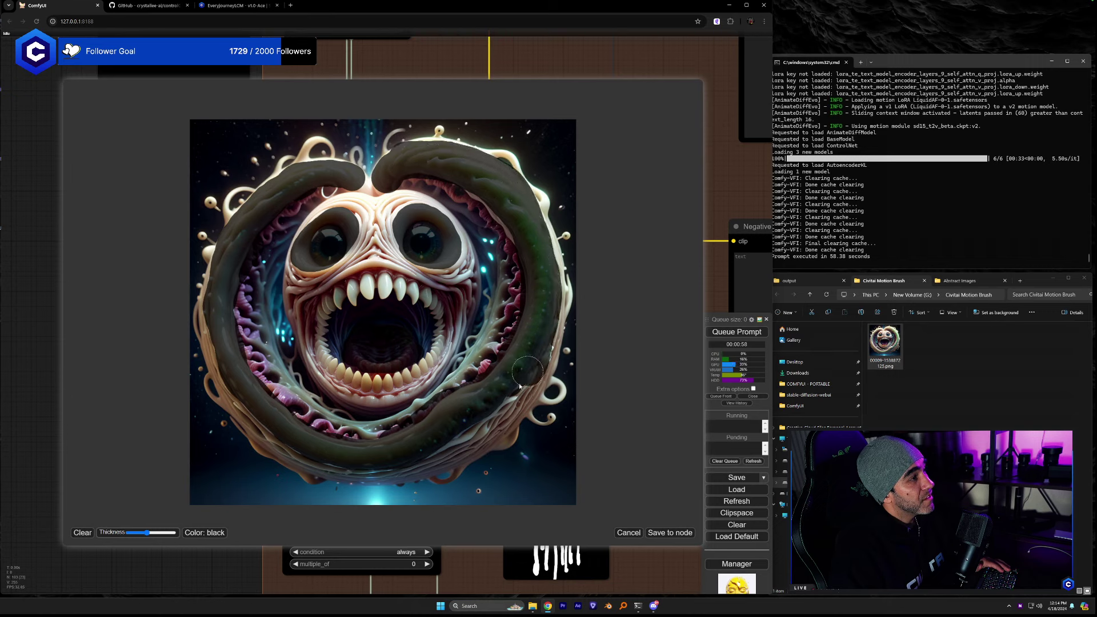
{"action": "mouse_move", "coordinate": [488, 422]}
{"action": "left_mouse_down"}
{"action": "mouse_move", "coordinate": [419, 458]}
{"action": "mouse_move", "coordinate": [323, 460]}
{"action": "mouse_move", "coordinate": [252, 421]}
{"action": "mouse_move", "coordinate": [218, 363]}
{"action": "mouse_move", "coordinate": [211, 312]}
{"action": "left_mouse_up"}
{"action": "scroll", "coordinate": [216, 263], "scroll_direction": "down", "scroll_amount": 3}
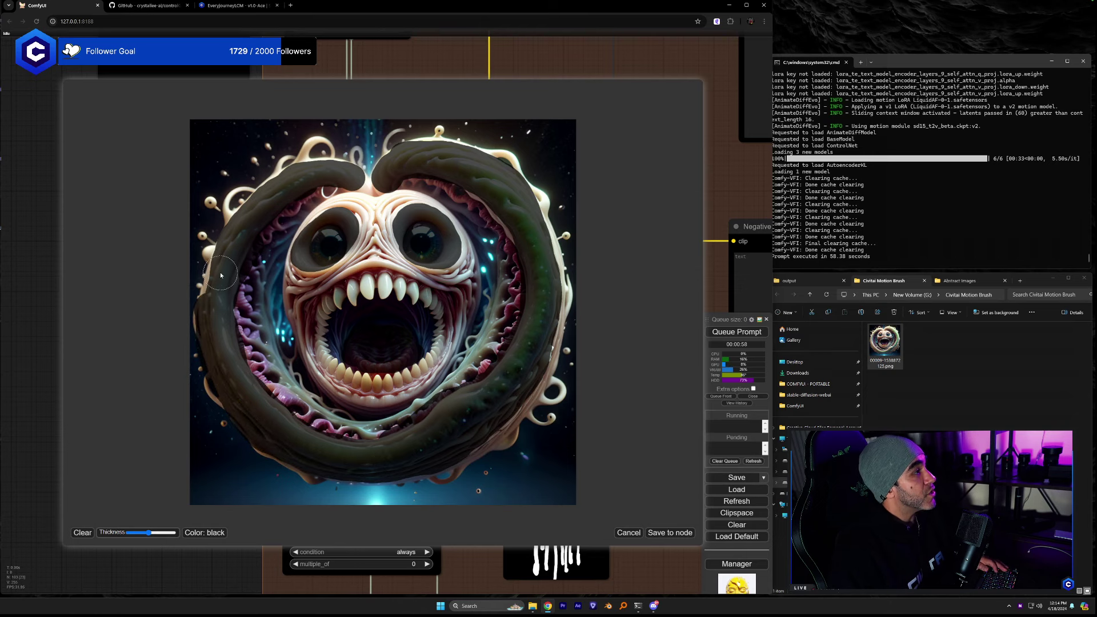
{"action": "scroll", "coordinate": [216, 293], "scroll_direction": "down", "scroll_amount": 1}
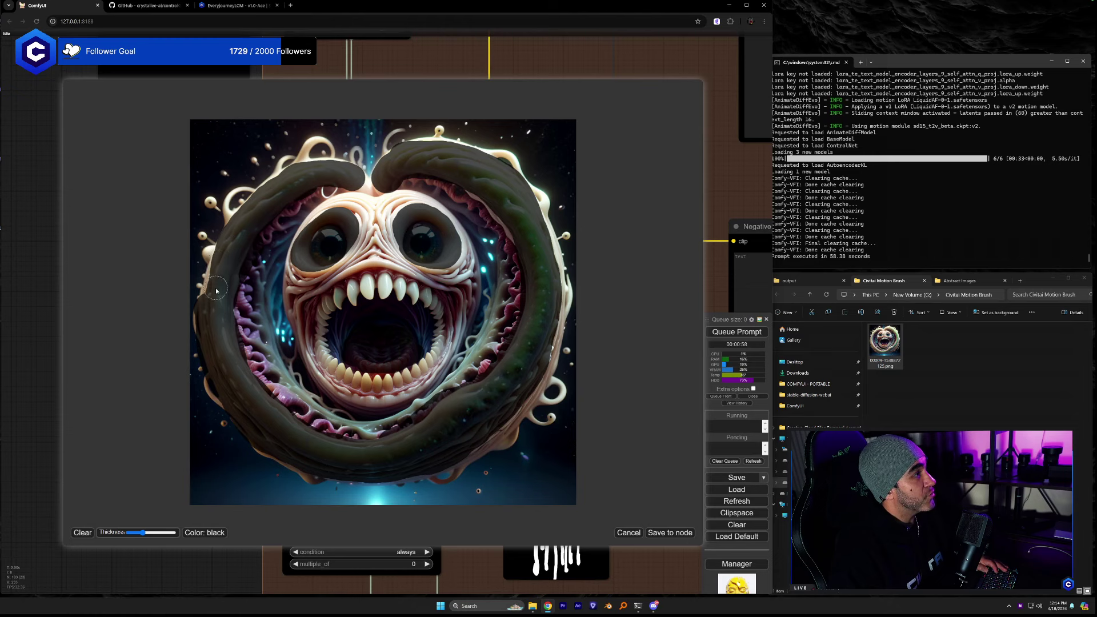
{"action": "left_click_drag", "start_coordinate": [215, 293], "coordinate": [215, 295]}
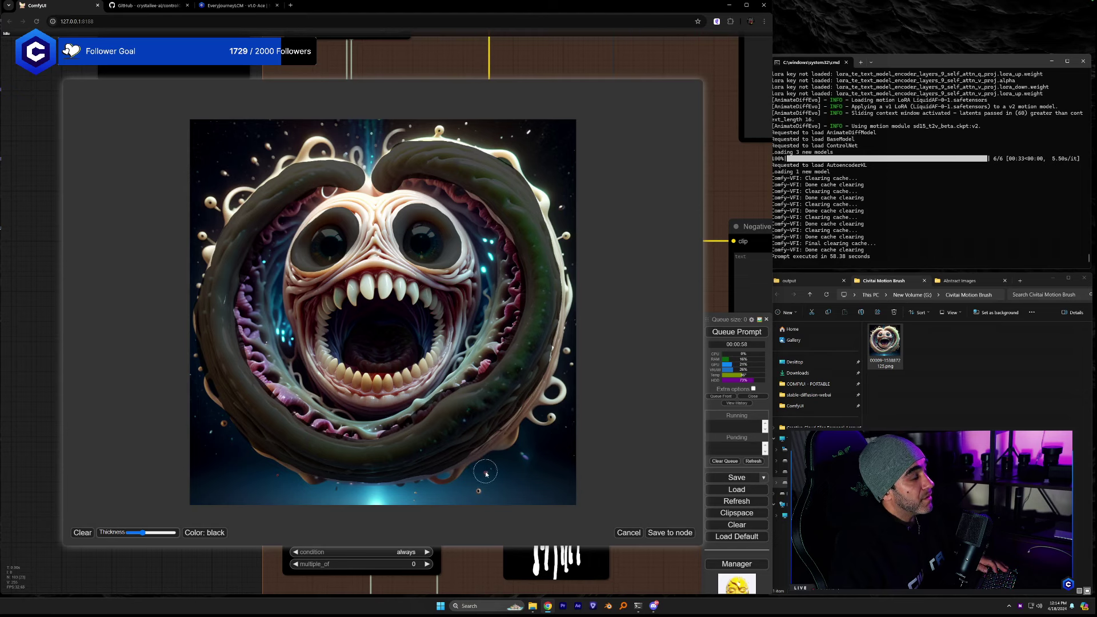
Mask the small curls outside the ring with a thinner brush and save the finished mask to the node.
{"action": "scroll", "coordinate": [486, 471], "scroll_direction": "down", "scroll_amount": 8}
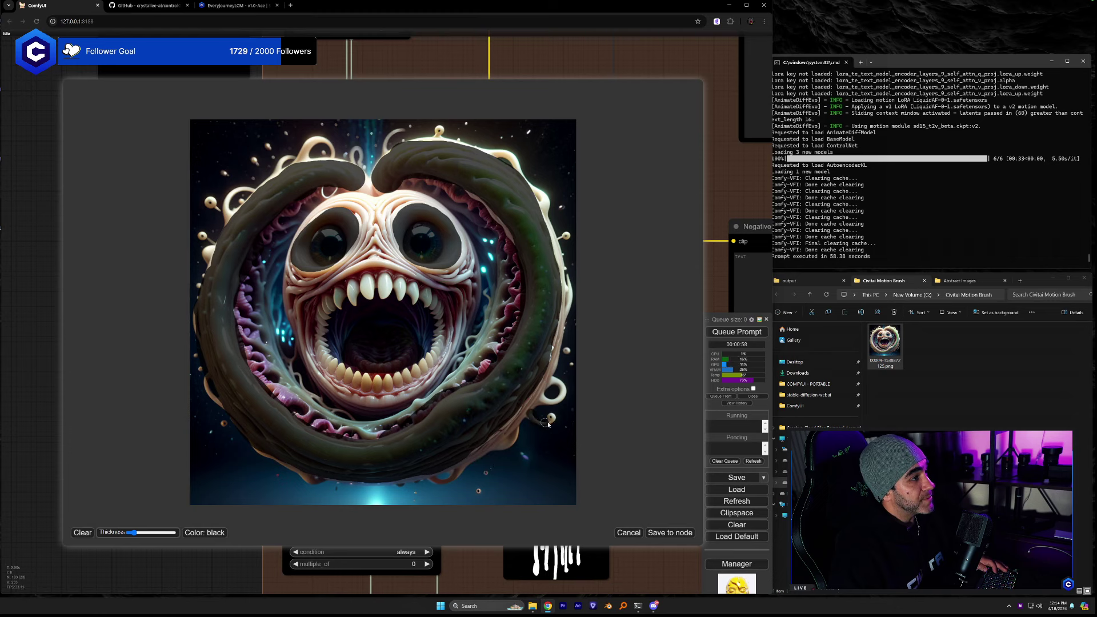
{"action": "mouse_move", "coordinate": [557, 381]}
{"action": "left_mouse_down"}
{"action": "mouse_move", "coordinate": [556, 402]}
{"action": "mouse_move", "coordinate": [540, 399]}
{"action": "left_mouse_up"}
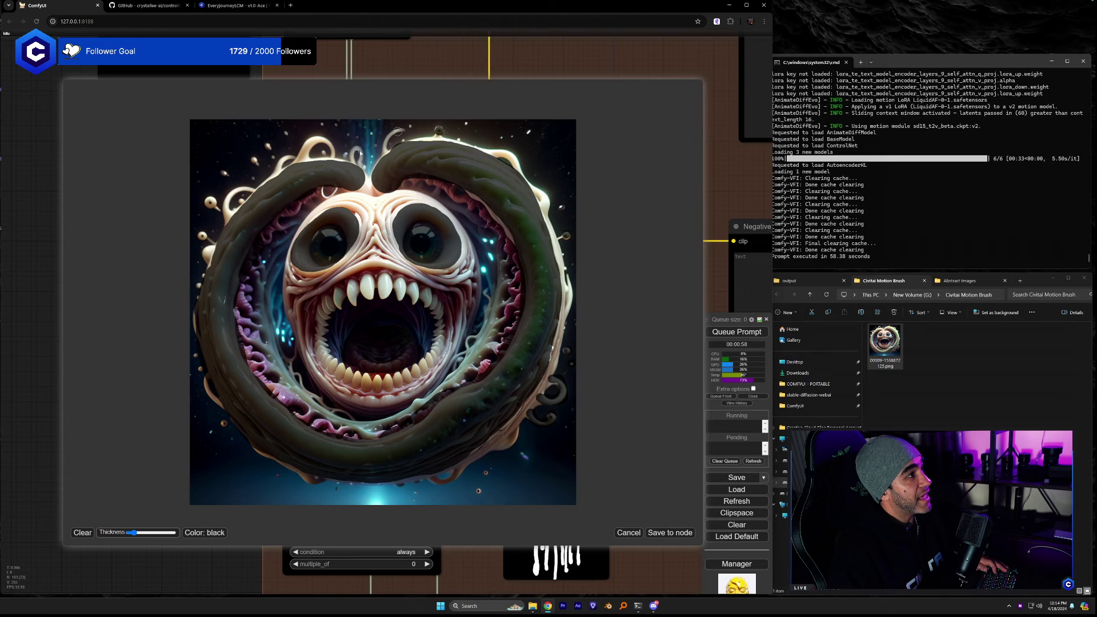
{"action": "mouse_move", "coordinate": [311, 152]}
{"action": "left_mouse_down"}
{"action": "mouse_move", "coordinate": [318, 140]}
{"action": "mouse_move", "coordinate": [331, 145]}
{"action": "mouse_move", "coordinate": [305, 149]}
{"action": "left_mouse_up"}
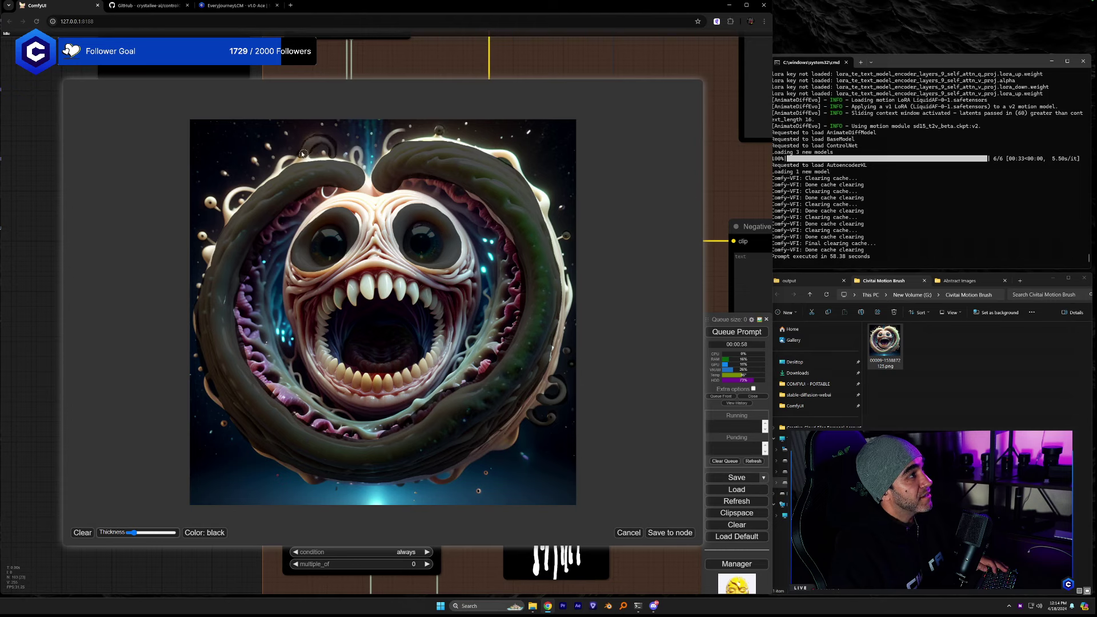
{"action": "mouse_move", "coordinate": [230, 218]}
{"action": "left_mouse_down"}
{"action": "mouse_move", "coordinate": [230, 198]}
{"action": "mouse_move", "coordinate": [249, 188]}
{"action": "mouse_move", "coordinate": [214, 201]}
{"action": "left_mouse_up"}
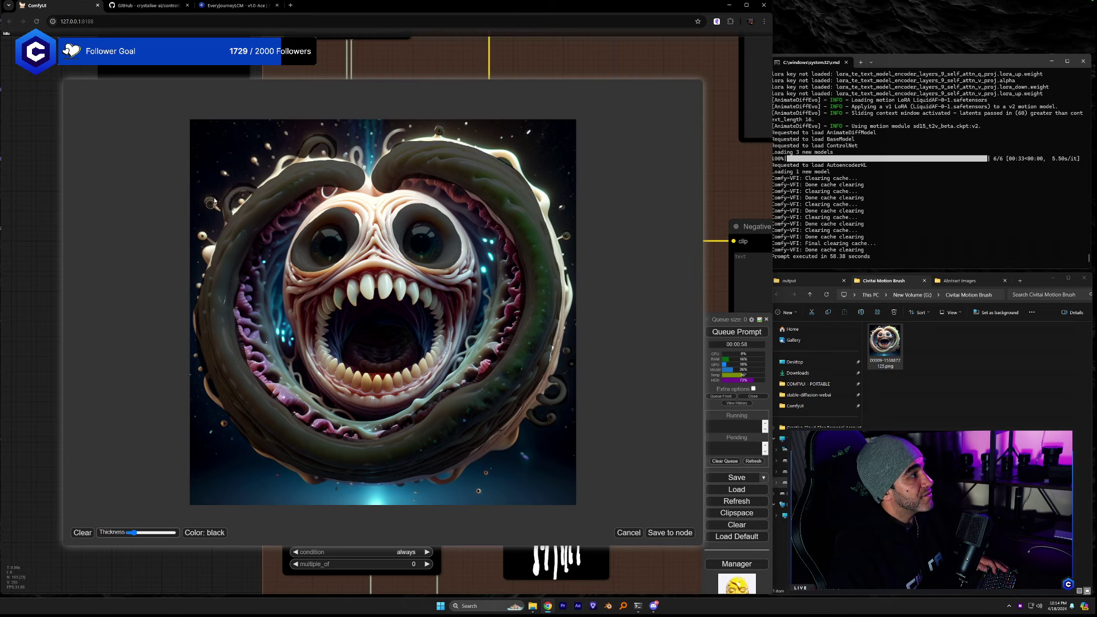
{"action": "left_click_drag", "start_coordinate": [211, 239], "coordinate": [202, 236]}
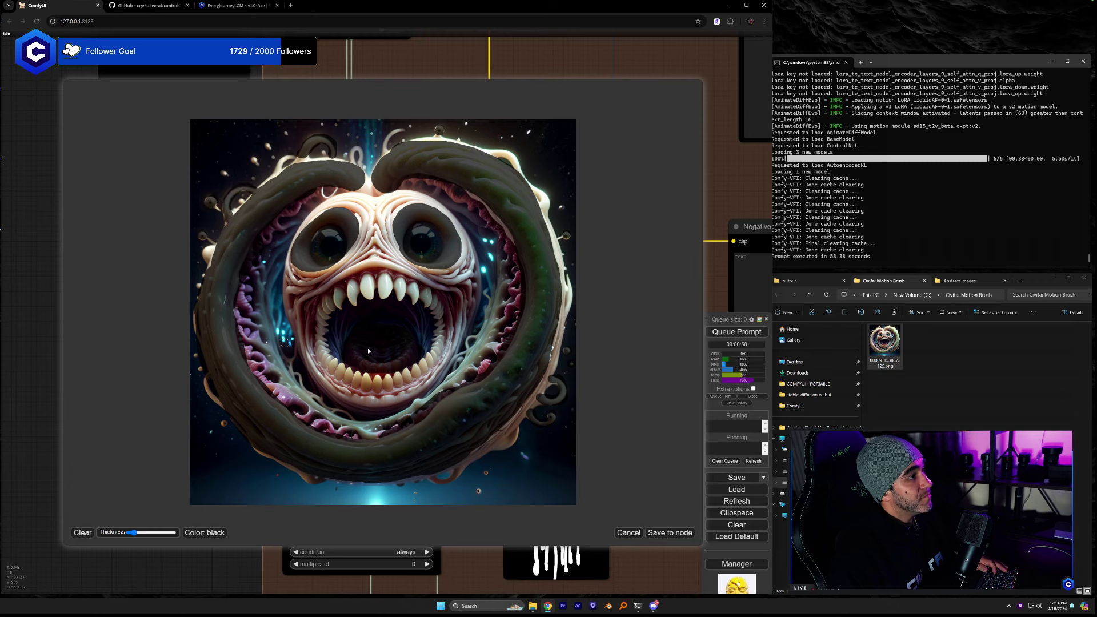
{"action": "left_click", "coordinate": [675, 533]}
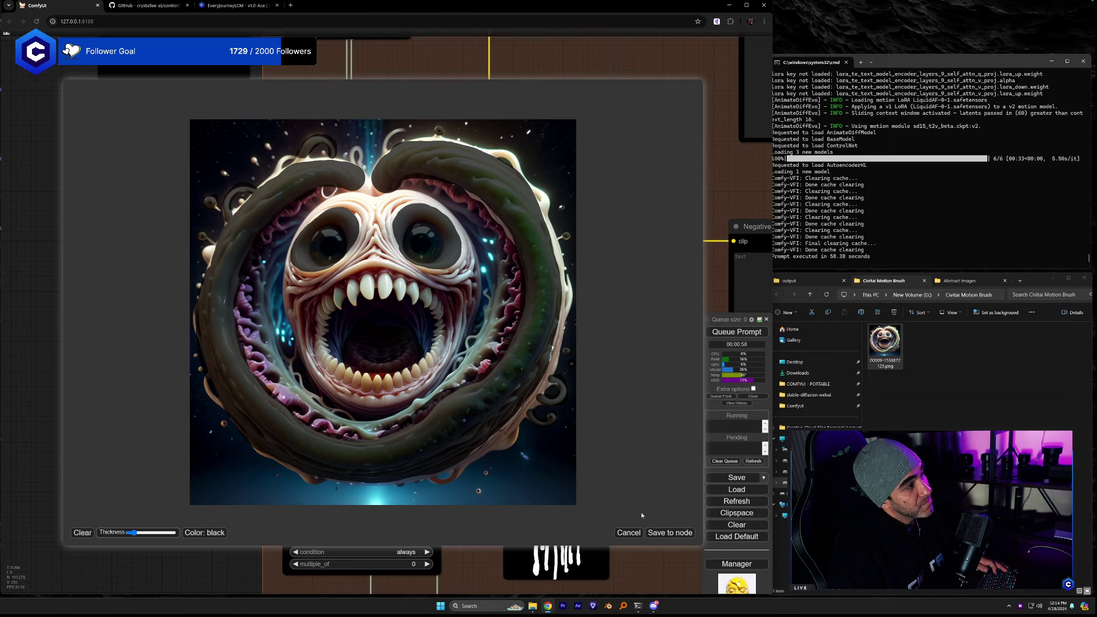
{"action": "left_click", "coordinate": [671, 538]}
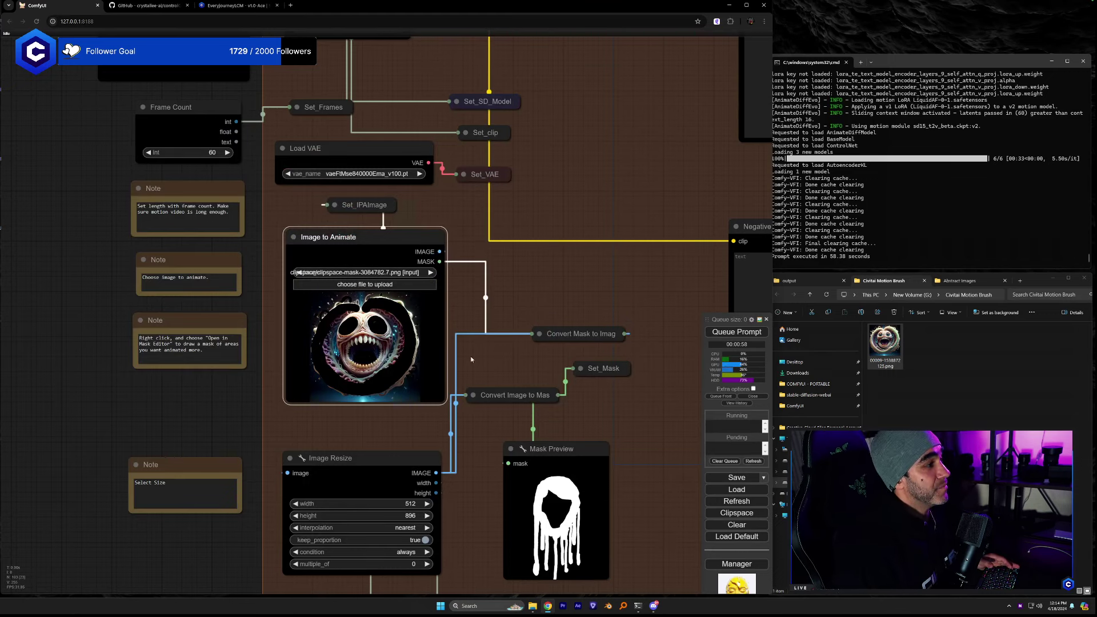
Review the Image Resize node's size settings and move the Mask Preview node slightly up toward the Convert Image to Mask node.
{"action": "left_click_drag", "start_coordinate": [475, 455], "coordinate": [479, 393]}
{"action": "scroll", "coordinate": [469, 446], "scroll_direction": "up", "scroll_amount": 2}
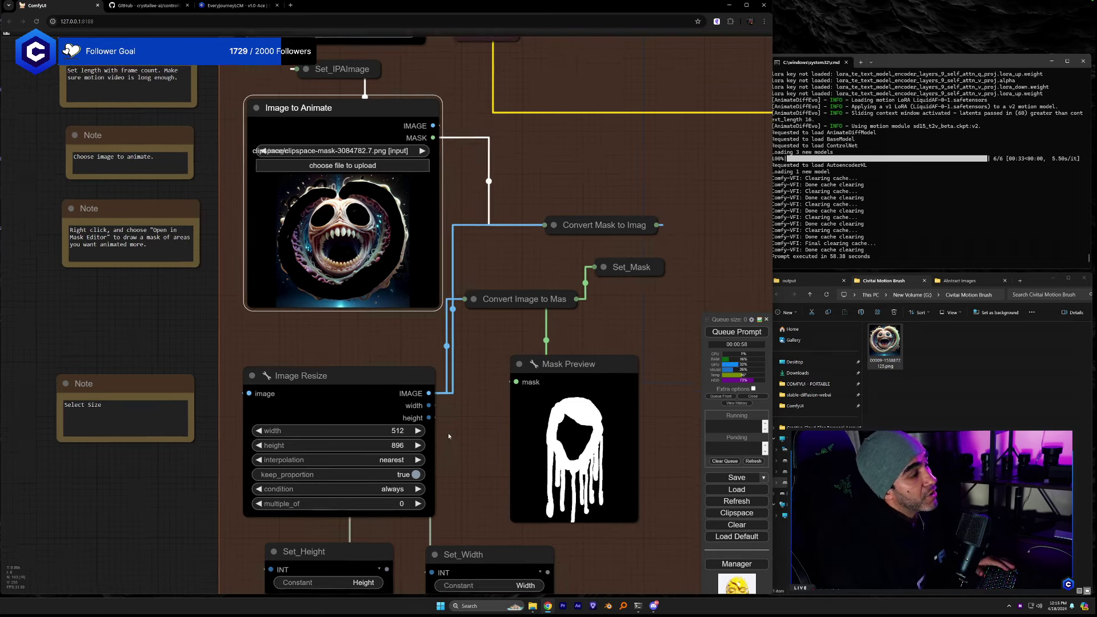
{"action": "left_click_drag", "start_coordinate": [448, 433], "coordinate": [440, 399]}
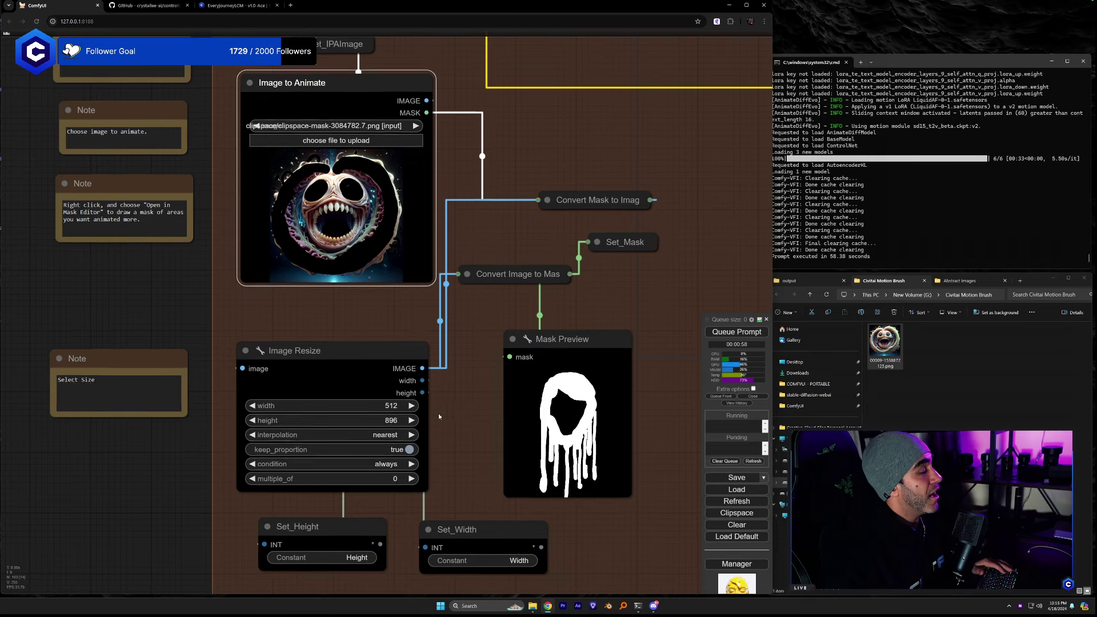
{"action": "left_click_drag", "start_coordinate": [438, 413], "coordinate": [429, 421]}
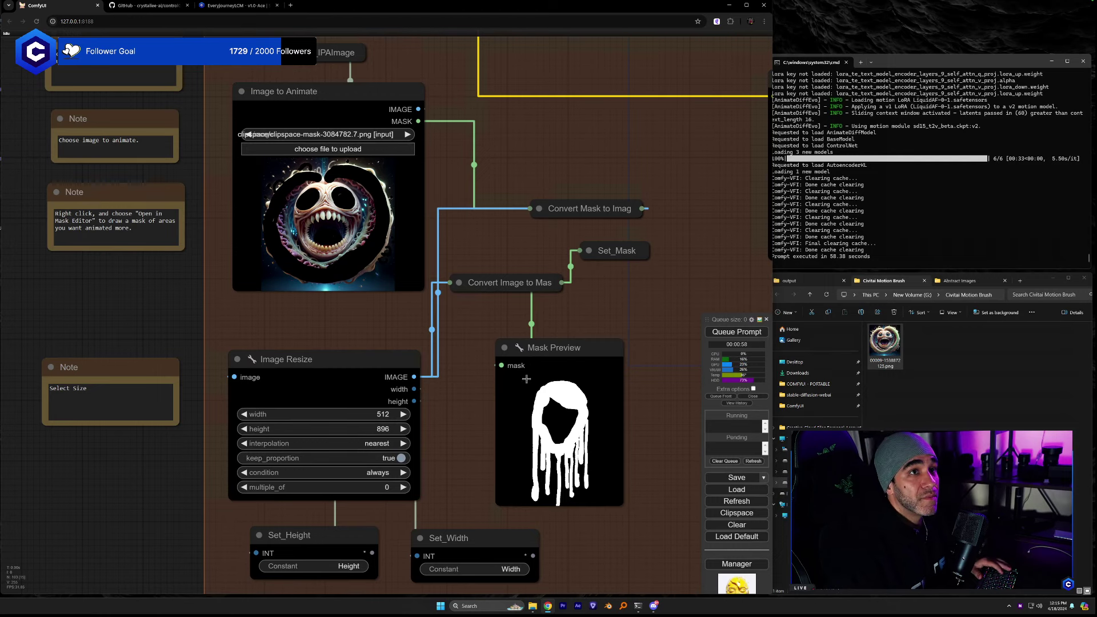
{"action": "left_click_drag", "start_coordinate": [584, 354], "coordinate": [588, 339]}
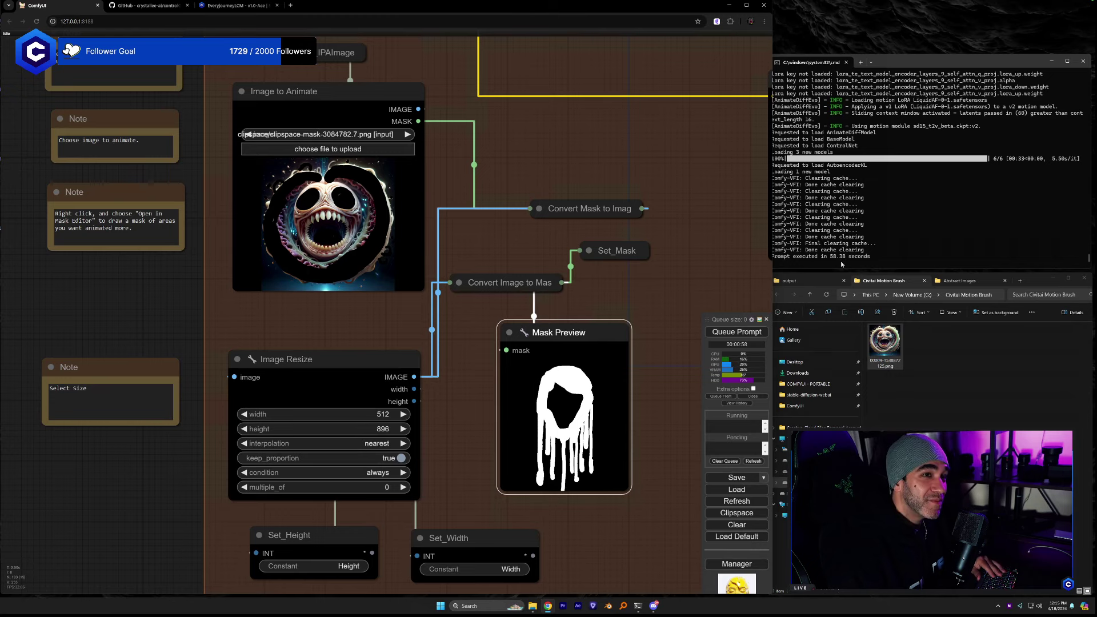
{"action": "left_click_drag", "start_coordinate": [607, 301], "coordinate": [540, 318]}
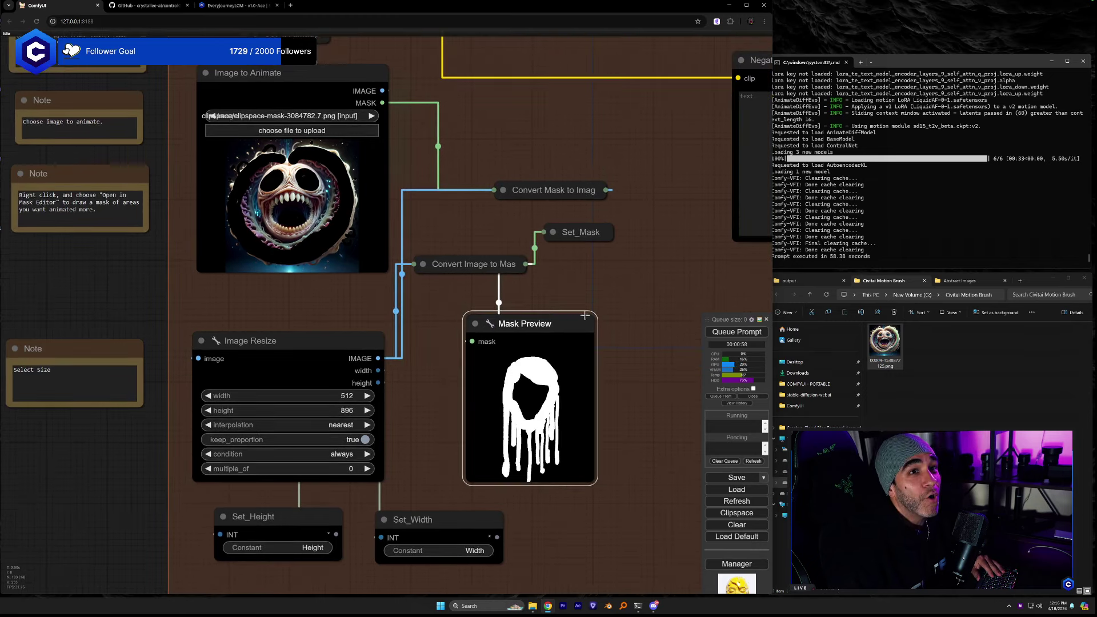
Queue the prompt to generate the monster animation with the newly painted mask.
{"action": "left_click_drag", "start_coordinate": [628, 304], "coordinate": [605, 283]}
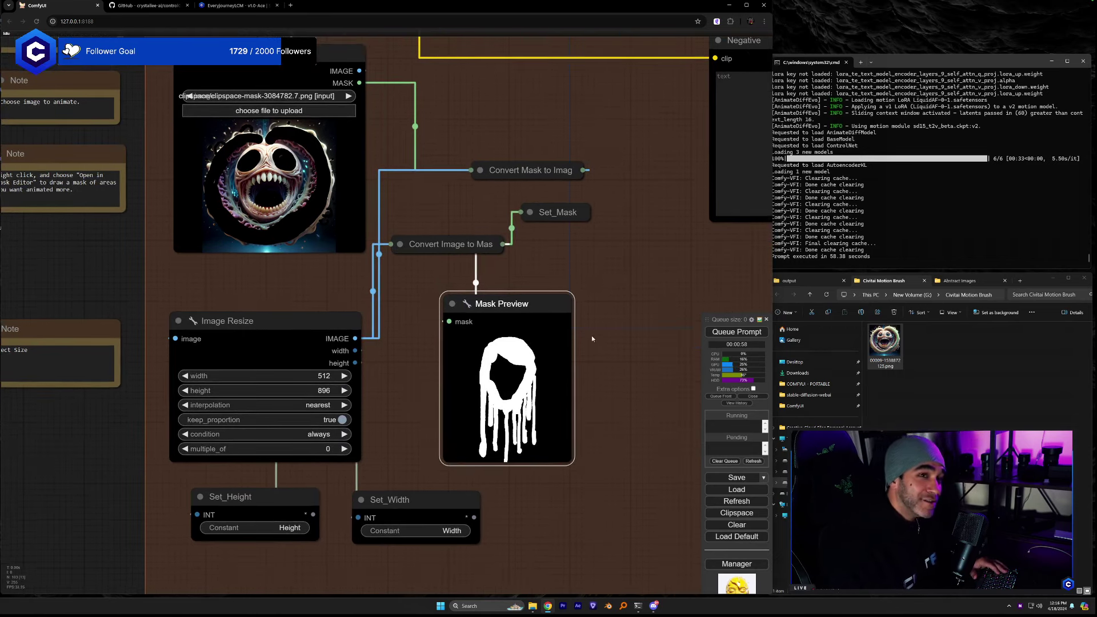
{"action": "scroll", "coordinate": [592, 338], "scroll_direction": "down", "scroll_amount": 2}
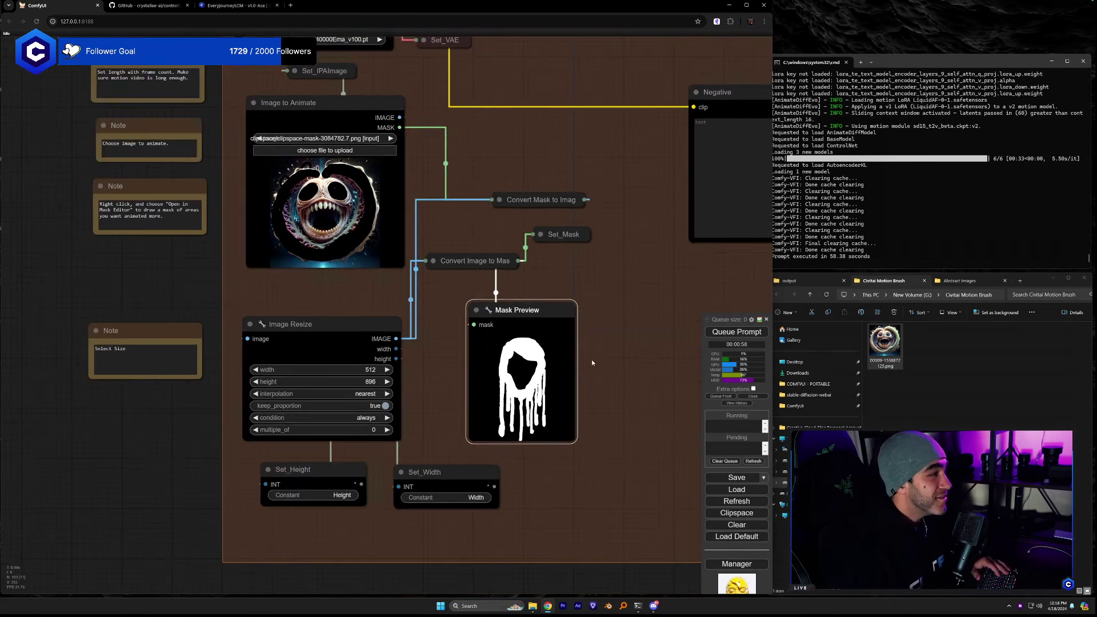
{"action": "scroll", "coordinate": [591, 376], "scroll_direction": "down", "scroll_amount": 2}
{"action": "left_click_drag", "start_coordinate": [626, 391], "coordinate": [522, 388]}
{"action": "left_click_drag", "start_coordinate": [433, 324], "coordinate": [387, 336]}
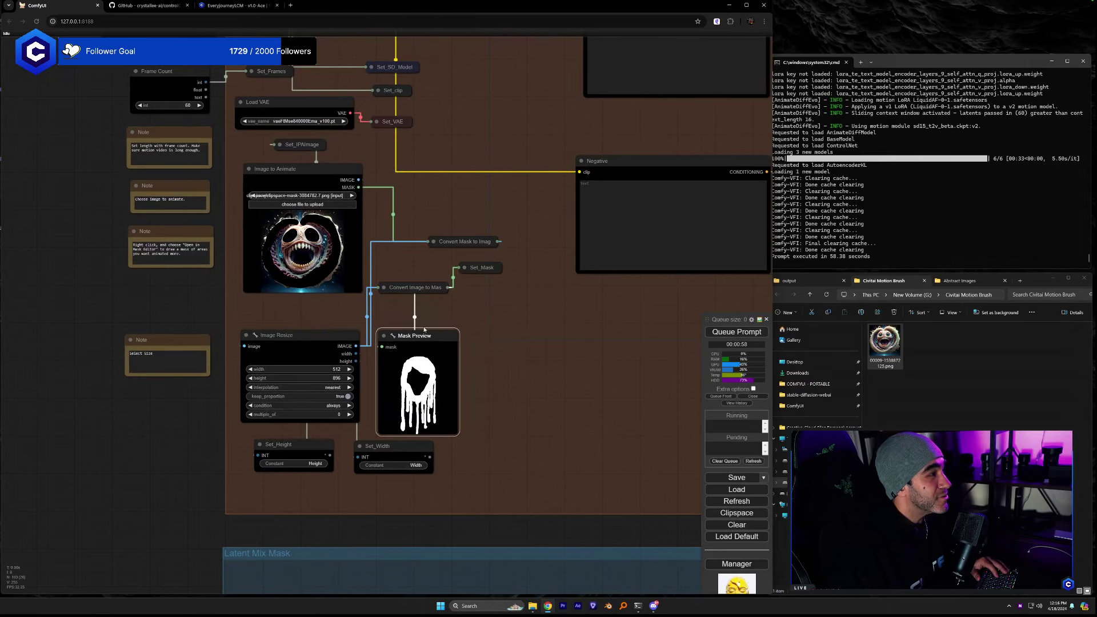
{"action": "scroll", "coordinate": [382, 307], "scroll_direction": "up", "scroll_amount": 4}
{"action": "scroll", "coordinate": [381, 307], "scroll_direction": "up", "scroll_amount": 4}
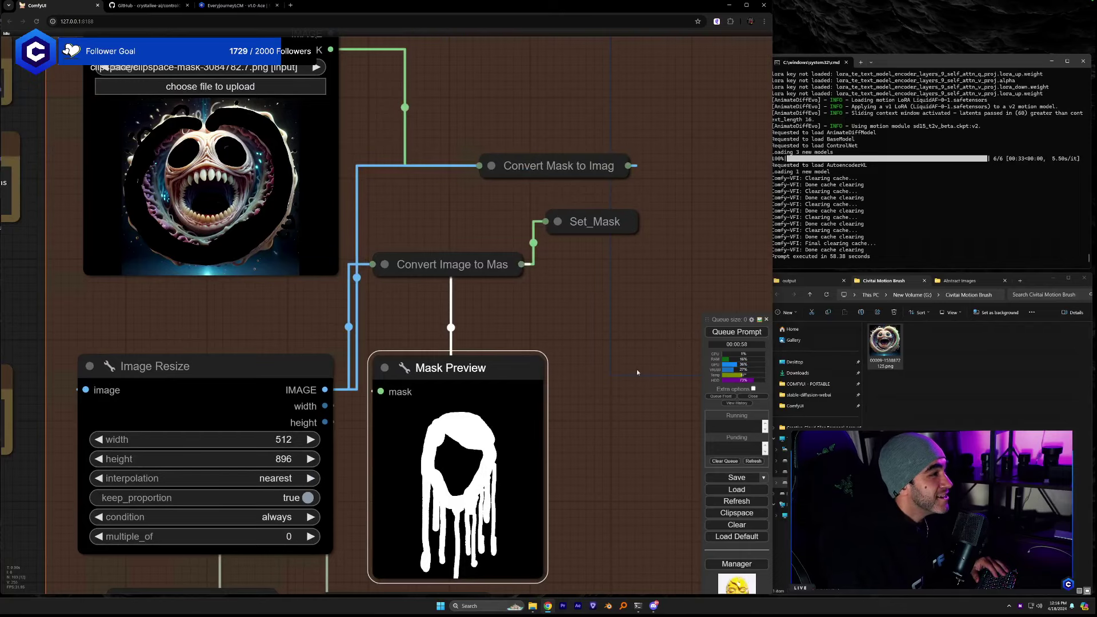
{"action": "left_click_drag", "start_coordinate": [595, 392], "coordinate": [503, 321]}
{"action": "scroll", "coordinate": [504, 324], "scroll_direction": "down", "scroll_amount": 5}
{"action": "left_click_drag", "start_coordinate": [418, 398], "coordinate": [437, 396]}
{"action": "left_click_drag", "start_coordinate": [503, 388], "coordinate": [429, 287]}
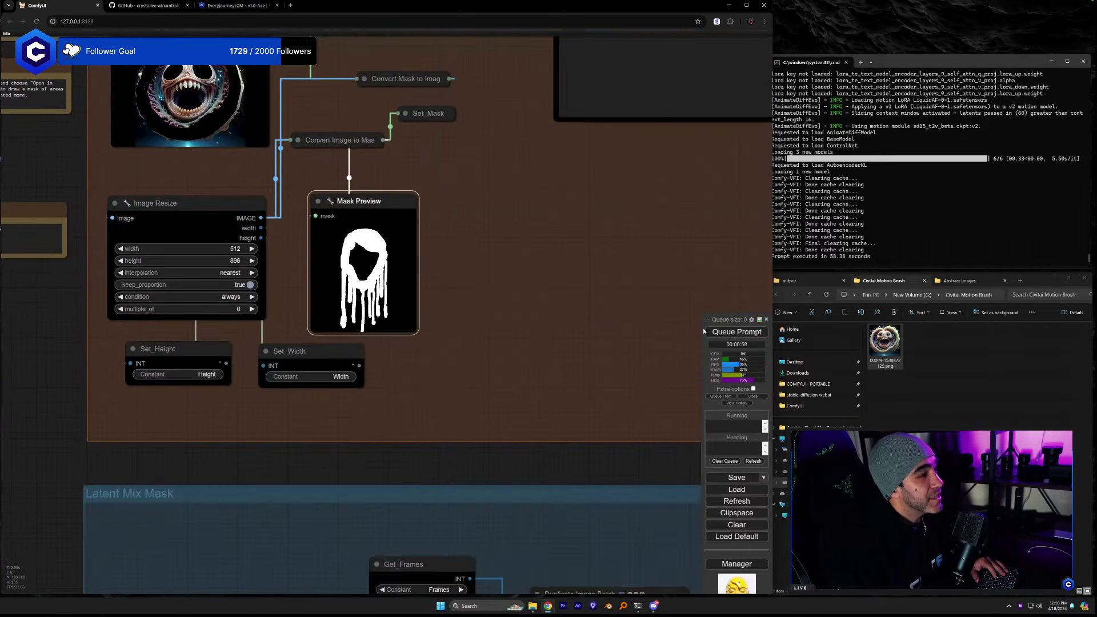
{"action": "left_click_drag", "start_coordinate": [526, 314], "coordinate": [573, 376]}
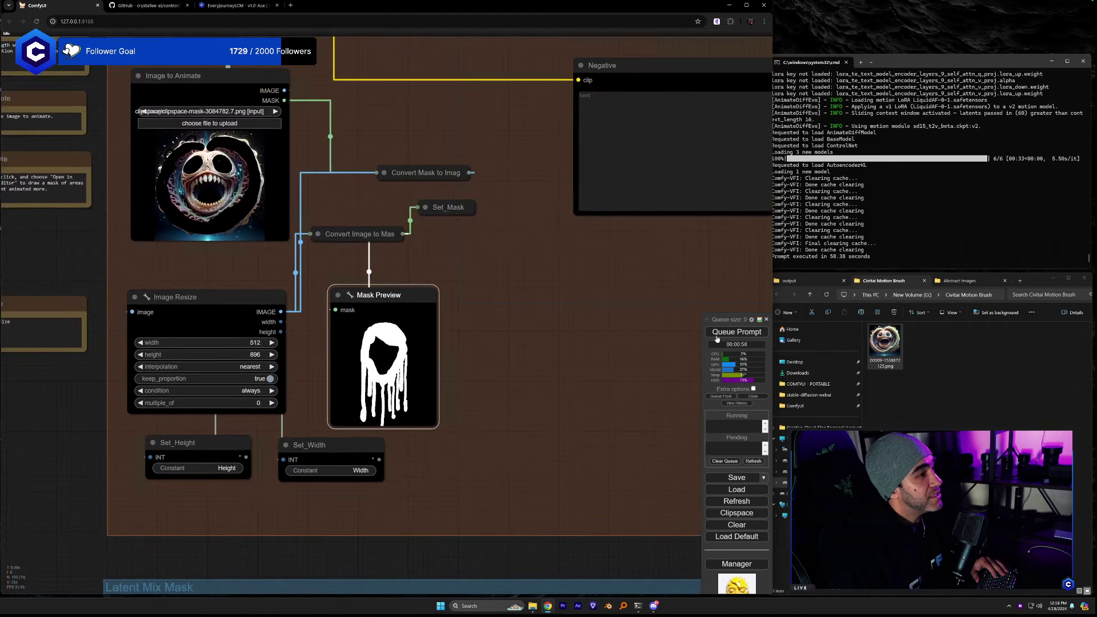
{"action": "left_click_drag", "start_coordinate": [554, 295], "coordinate": [600, 340]}
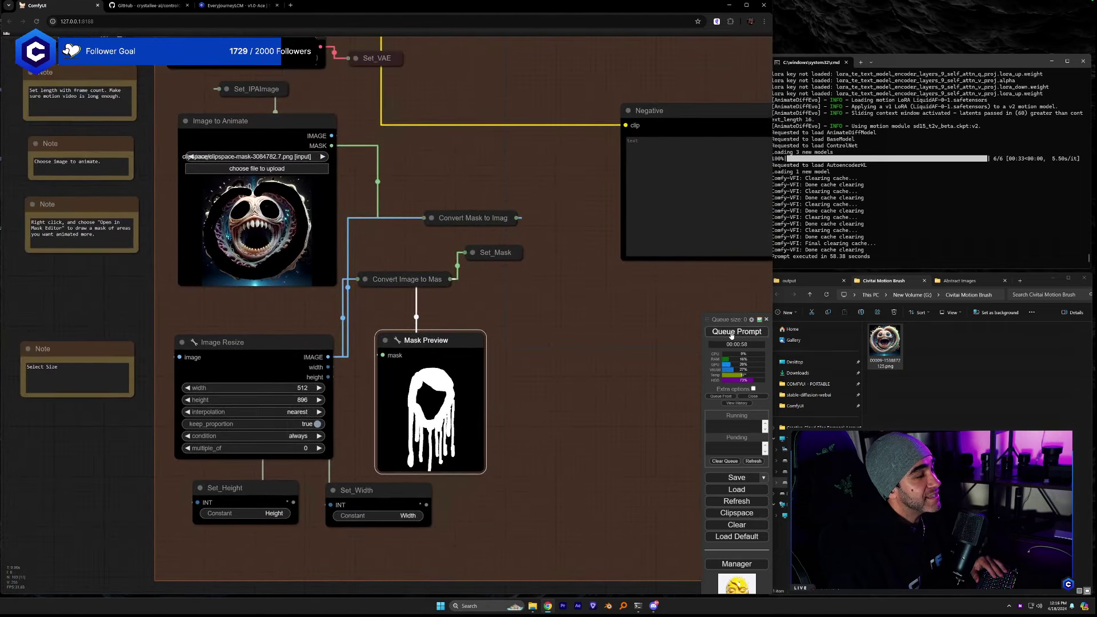
{"action": "left_click", "coordinate": [731, 333]}
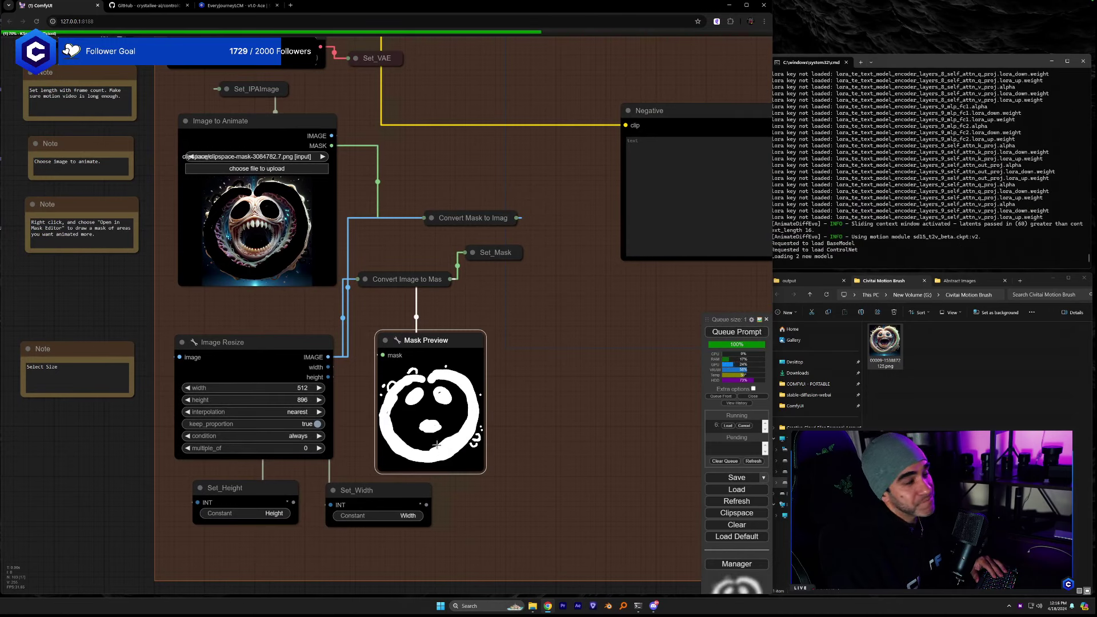
Examine the Latent Mix Mask group, focusing on GrowMaskWithBlur, RemapMaskRange and the blurred mask preview.
{"action": "left_click_drag", "start_coordinate": [554, 479], "coordinate": [449, 306]}
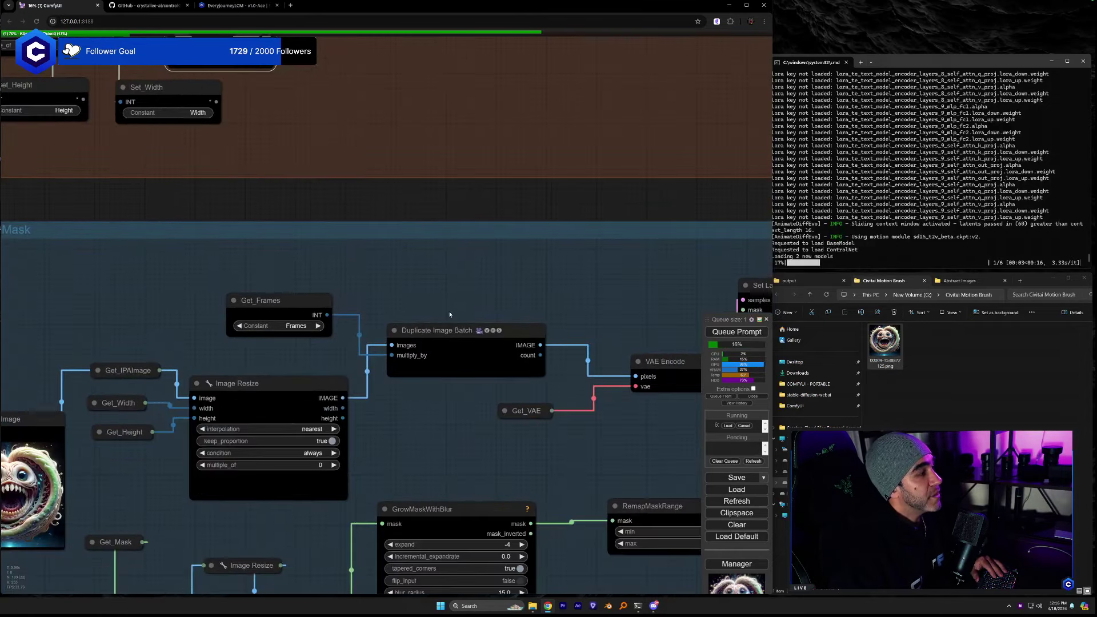
{"action": "scroll", "coordinate": [449, 306], "scroll_direction": "down", "scroll_amount": 4}
{"action": "scroll", "coordinate": [360, 311], "scroll_direction": "up", "scroll_amount": 2}
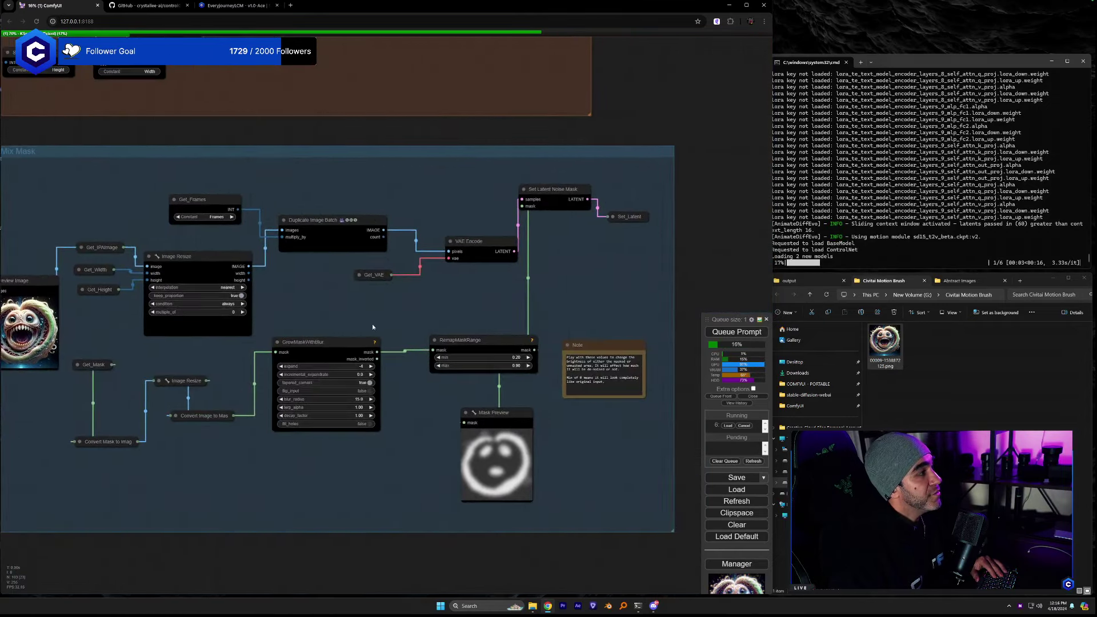
{"action": "scroll", "coordinate": [373, 325], "scroll_direction": "up", "scroll_amount": 3}
{"action": "scroll", "coordinate": [372, 320], "scroll_direction": "down", "scroll_amount": 1}
{"action": "left_click_drag", "start_coordinate": [538, 296], "coordinate": [255, 266]}
{"action": "scroll", "coordinate": [486, 400], "scroll_direction": "up", "scroll_amount": 2}
{"action": "scroll", "coordinate": [580, 451], "scroll_direction": "down", "scroll_amount": 1}
{"action": "scroll", "coordinate": [471, 428], "scroll_direction": "up", "scroll_amount": 1}
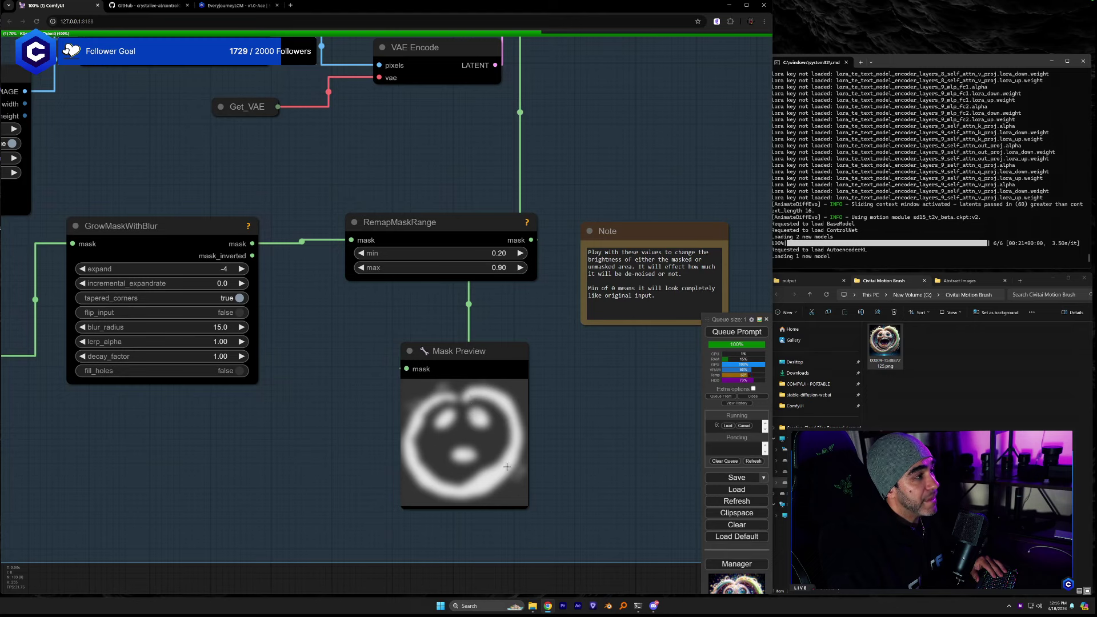
Move the GrowMaskWithBlur node slightly up and closer to the RemapMaskRange node.
{"action": "left_click_drag", "start_coordinate": [136, 226], "coordinate": [182, 201]}
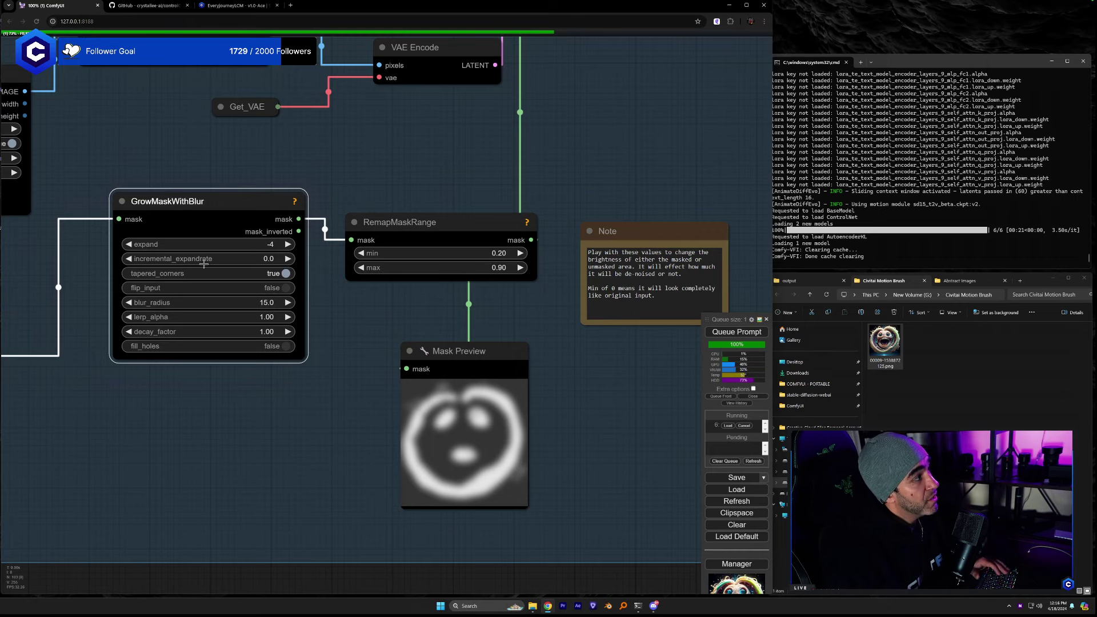
{"action": "left_click_drag", "start_coordinate": [190, 214], "coordinate": [196, 216]}
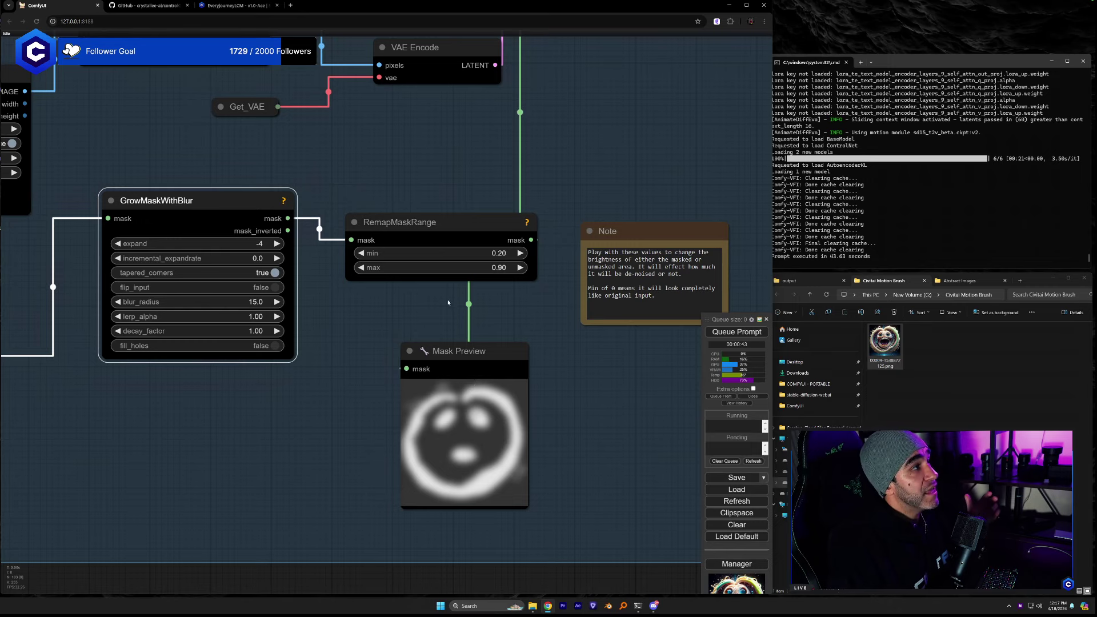
{"action": "left_click_drag", "start_coordinate": [448, 303], "coordinate": [475, 409]}
{"action": "left_click_drag", "start_coordinate": [460, 258], "coordinate": [452, 277]}
Try adding an InvertMask node just above the RemapMaskRange node, and delete it.
{"action": "scroll", "coordinate": [453, 275], "scroll_direction": "down", "scroll_amount": 4}
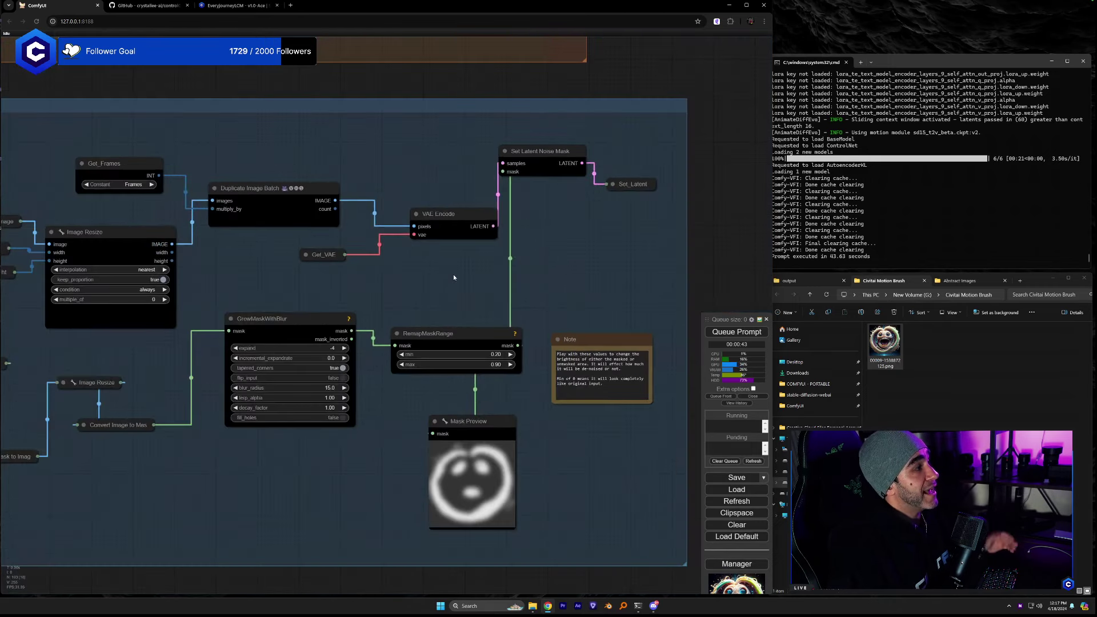
{"action": "double_click", "coordinate": [423, 279]}
{"action": "type", "text": "invert"}
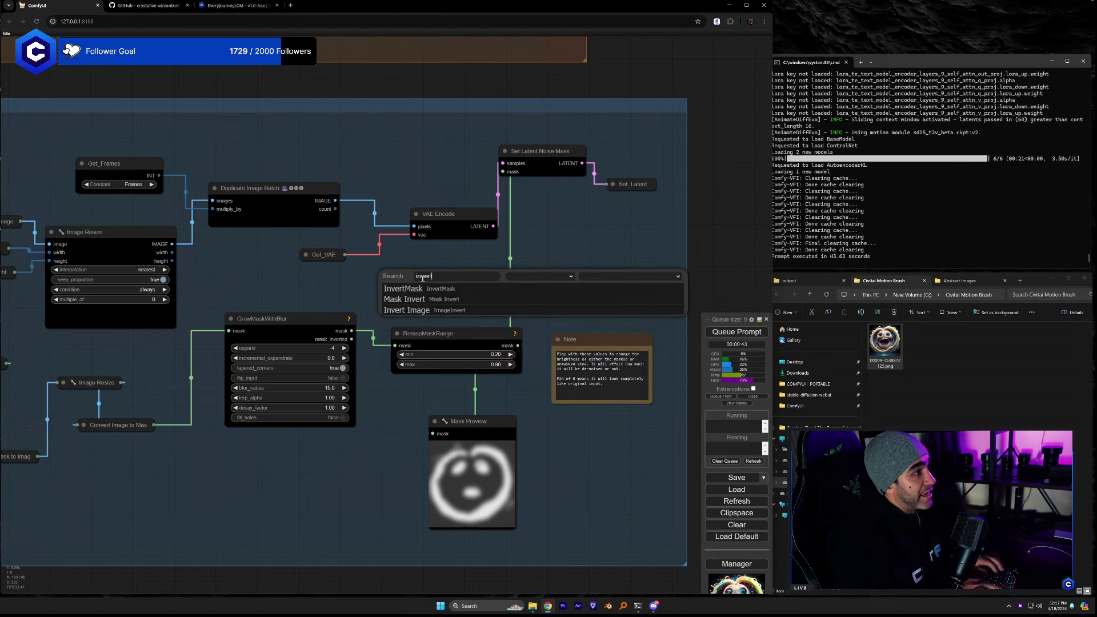
{"action": "key", "text": "Return"}
{"action": "left_click_drag", "start_coordinate": [455, 339], "coordinate": [488, 344]}
{"action": "left_click_drag", "start_coordinate": [447, 278], "coordinate": [397, 329]}
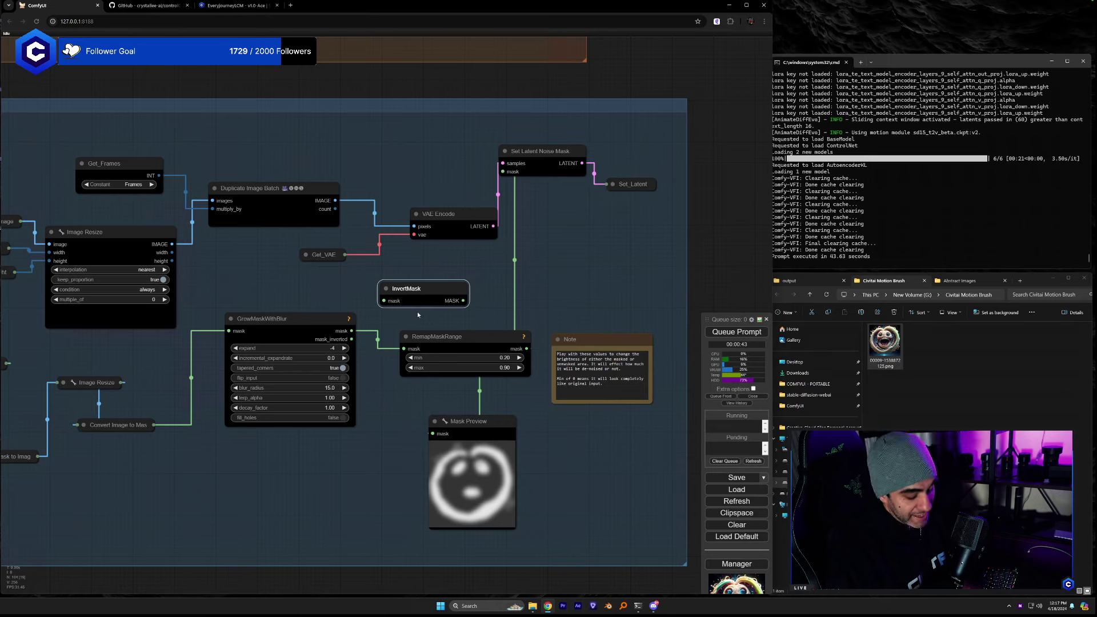
{"action": "key", "text": "Delete"}
Read the note beside RemapMaskRange that explains how the min and max values affect denoising.
{"action": "scroll", "coordinate": [366, 311], "scroll_direction": "down", "scroll_amount": 3}
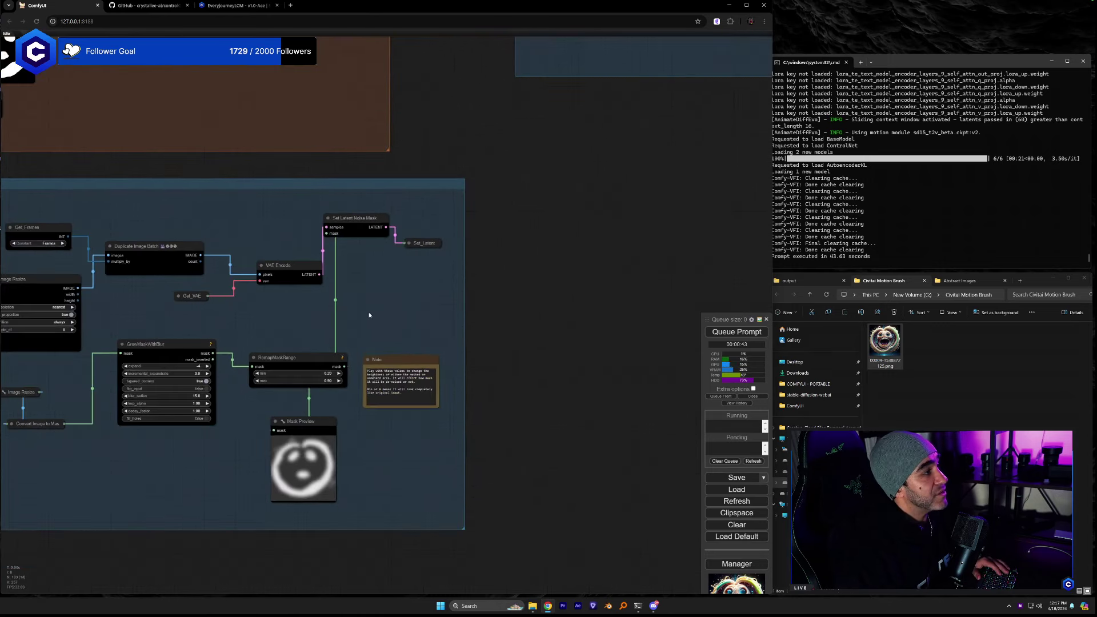
{"action": "left_click_drag", "start_coordinate": [497, 224], "coordinate": [501, 209]}
{"action": "scroll", "coordinate": [510, 425], "scroll_direction": "up", "scroll_amount": 5}
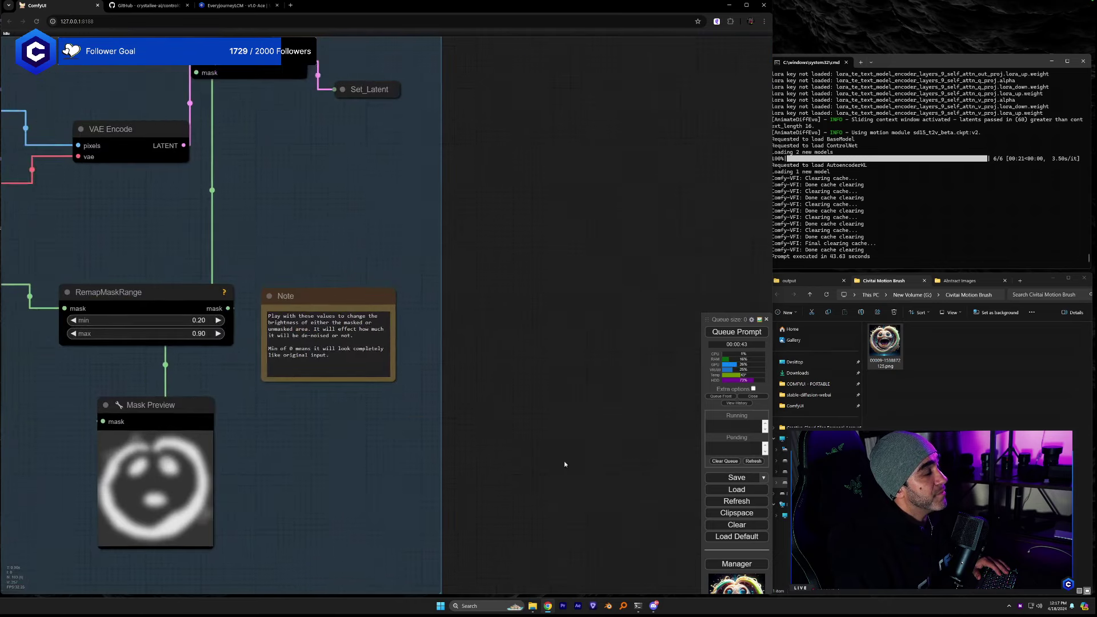
{"action": "scroll", "coordinate": [450, 460], "scroll_direction": "up", "scroll_amount": 4}
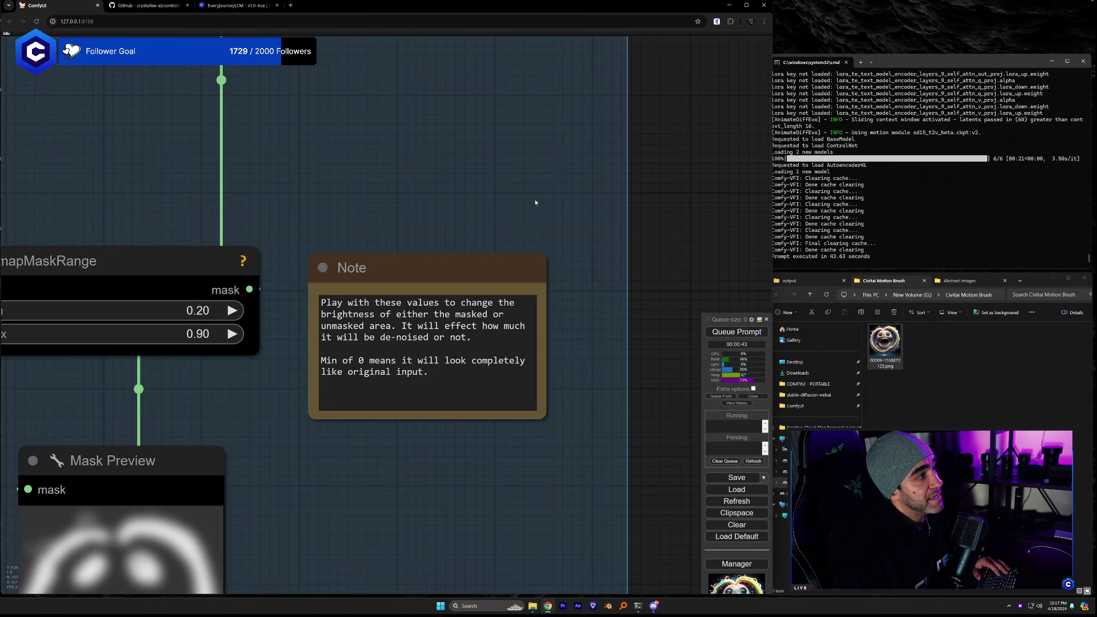
Examine the generated monster animation in the Video Combine node of the Output group.
{"action": "left_click_drag", "start_coordinate": [554, 66], "coordinate": [161, 474]}
{"action": "scroll", "coordinate": [283, 333], "scroll_direction": "down", "scroll_amount": 4}
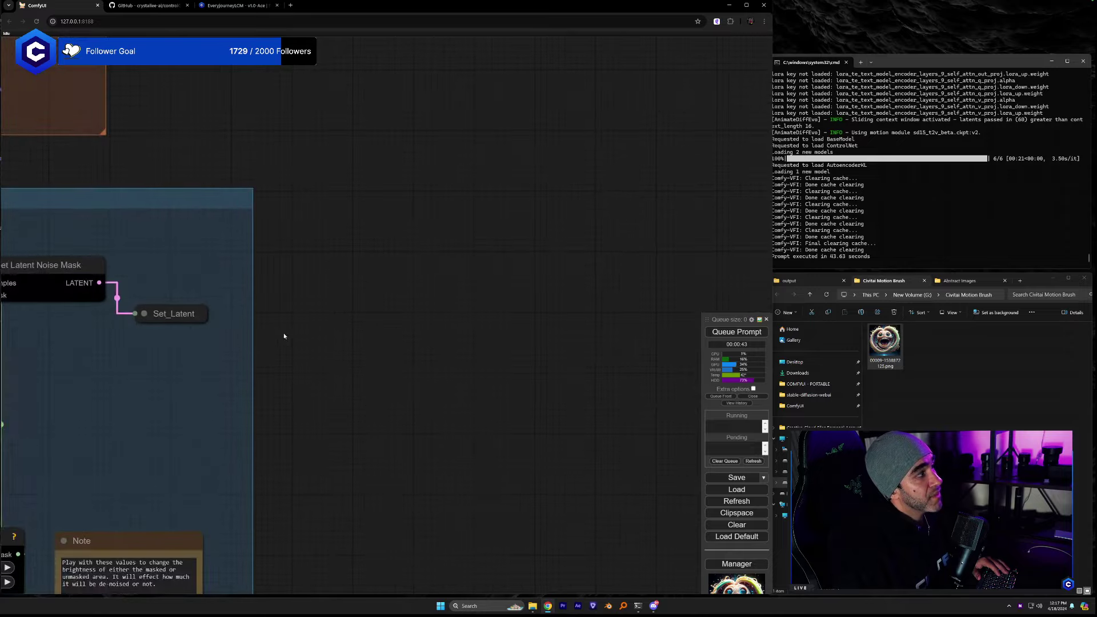
{"action": "scroll", "coordinate": [361, 460], "scroll_direction": "down", "scroll_amount": 10}
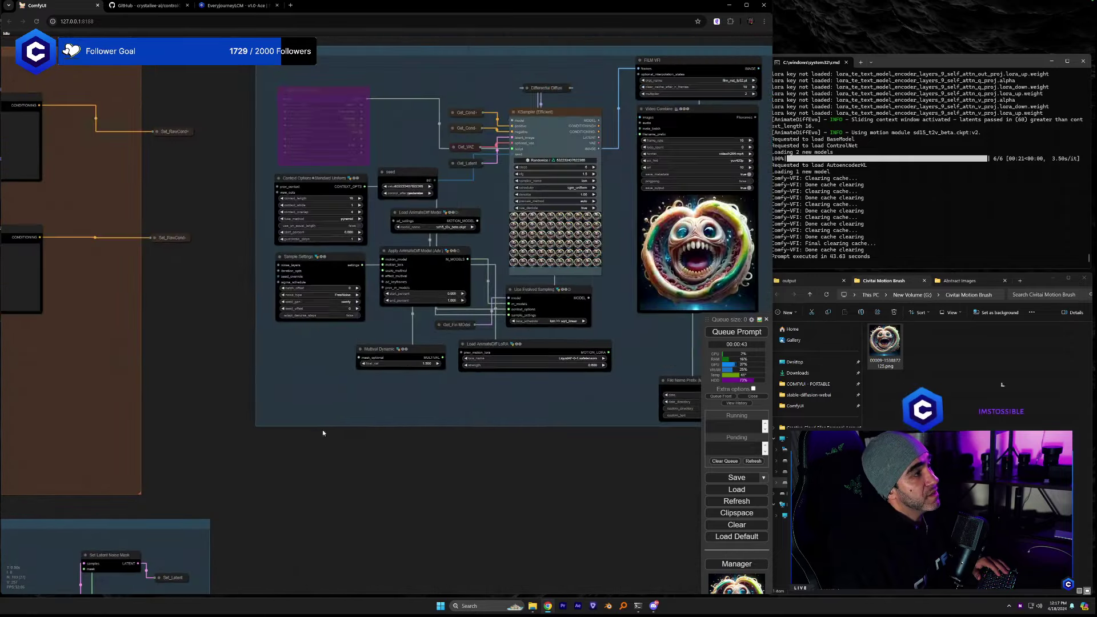
{"action": "left_click_drag", "start_coordinate": [323, 433], "coordinate": [206, 504]}
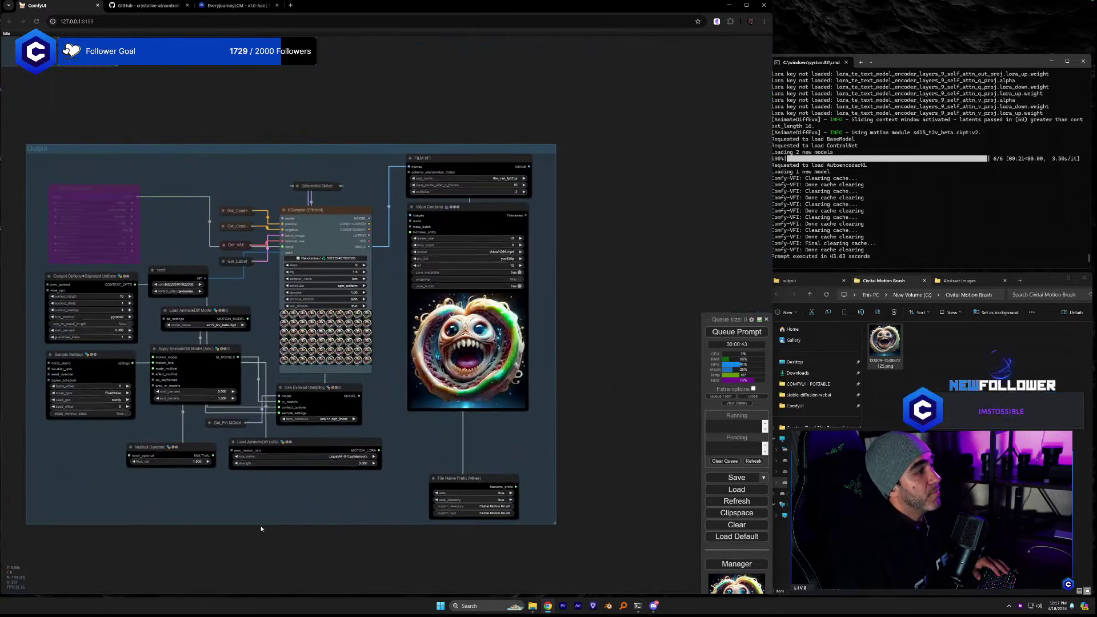
{"action": "scroll", "coordinate": [377, 441], "scroll_direction": "up", "scroll_amount": 2}
{"action": "scroll", "coordinate": [377, 441], "scroll_direction": "up", "scroll_amount": 5}
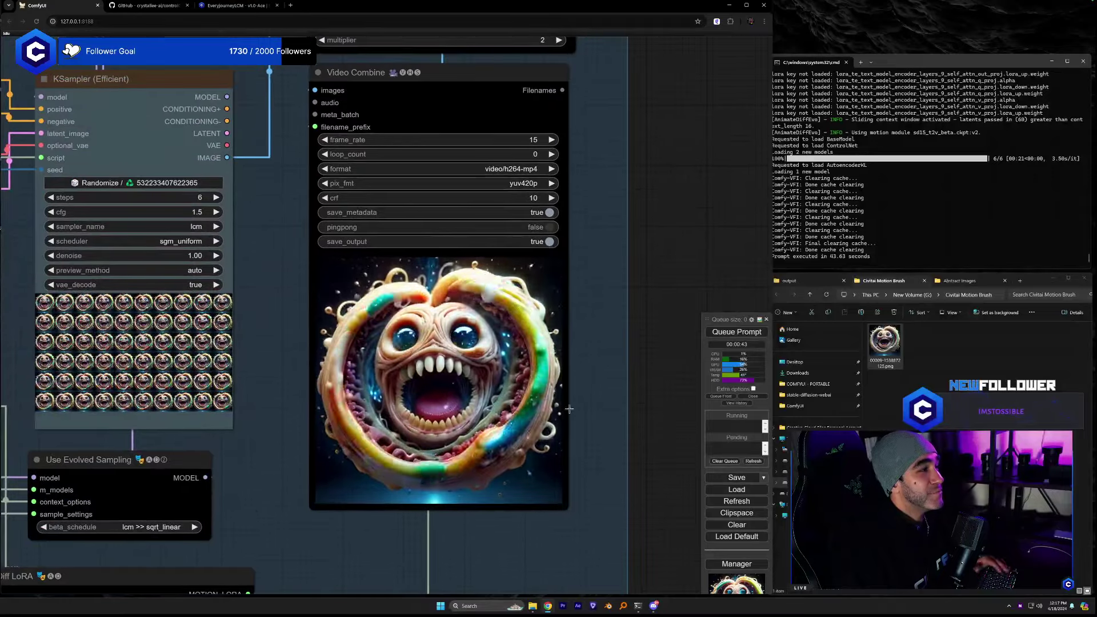
{"action": "scroll", "coordinate": [585, 398], "scroll_direction": "down", "scroll_amount": 6}
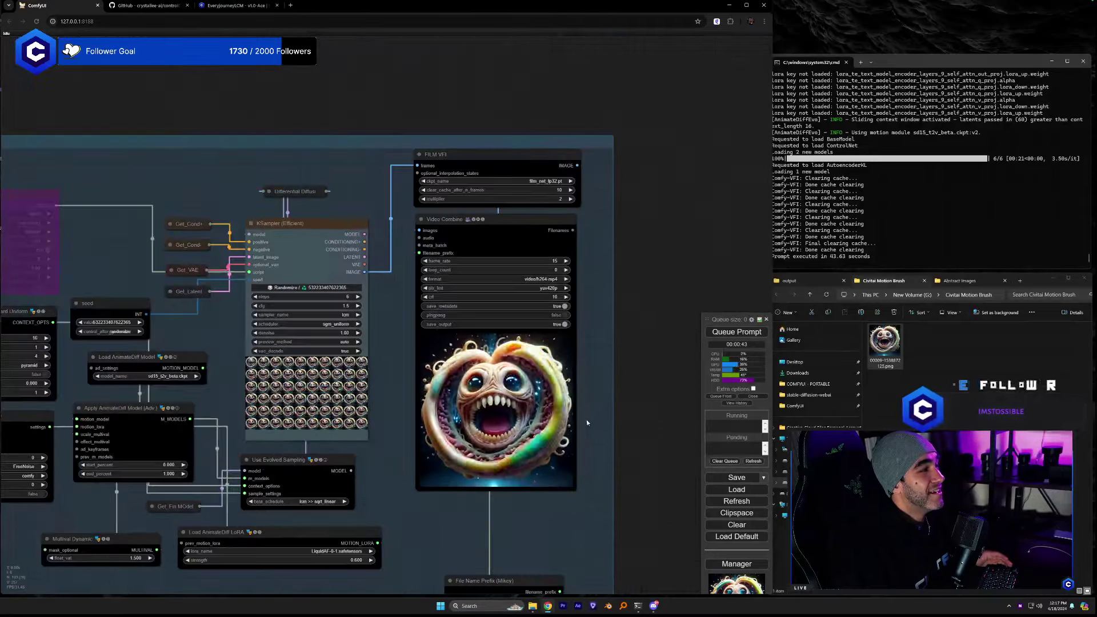
{"action": "scroll", "coordinate": [586, 419], "scroll_direction": "up", "scroll_amount": 4}
{"action": "scroll", "coordinate": [587, 423], "scroll_direction": "up", "scroll_amount": 4}
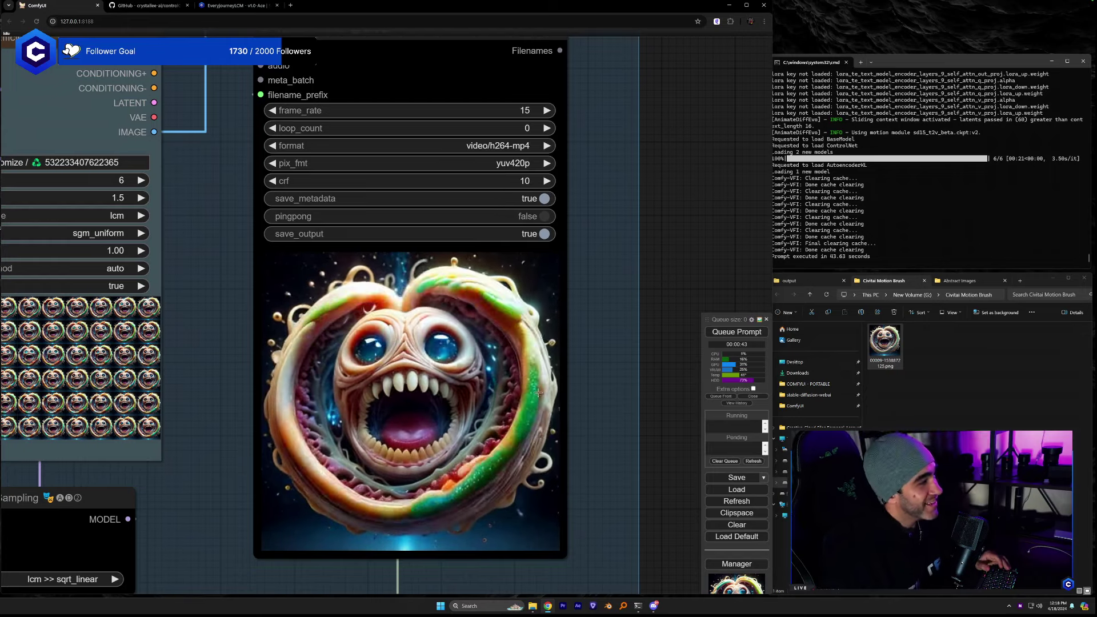
{"action": "left_click_drag", "start_coordinate": [216, 442], "coordinate": [225, 432]}
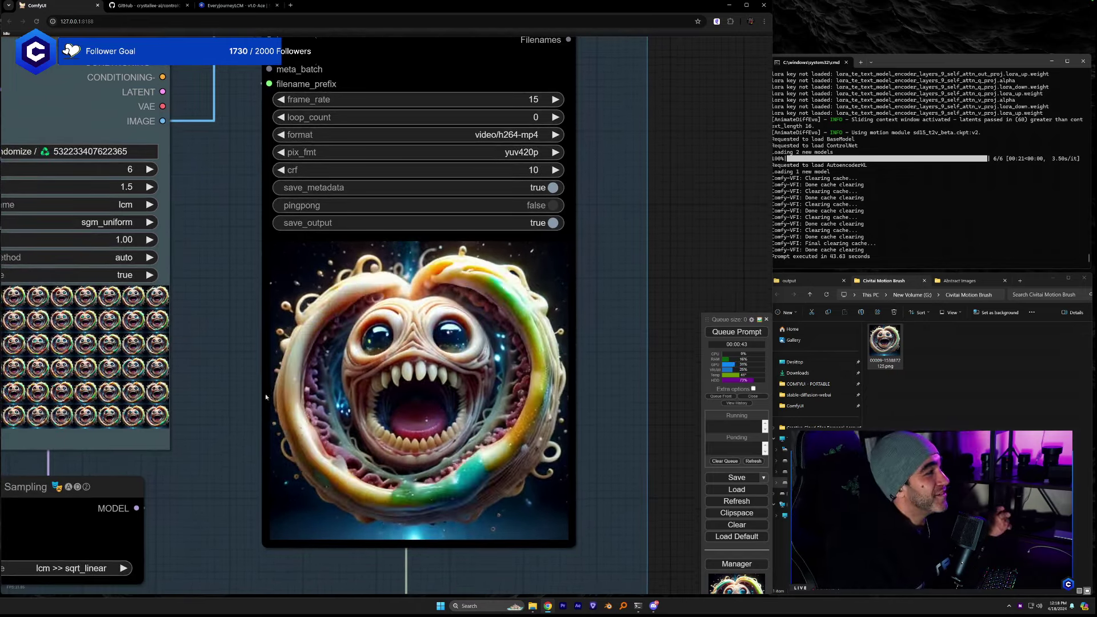
{"action": "left_click_drag", "start_coordinate": [227, 433], "coordinate": [349, 334]}
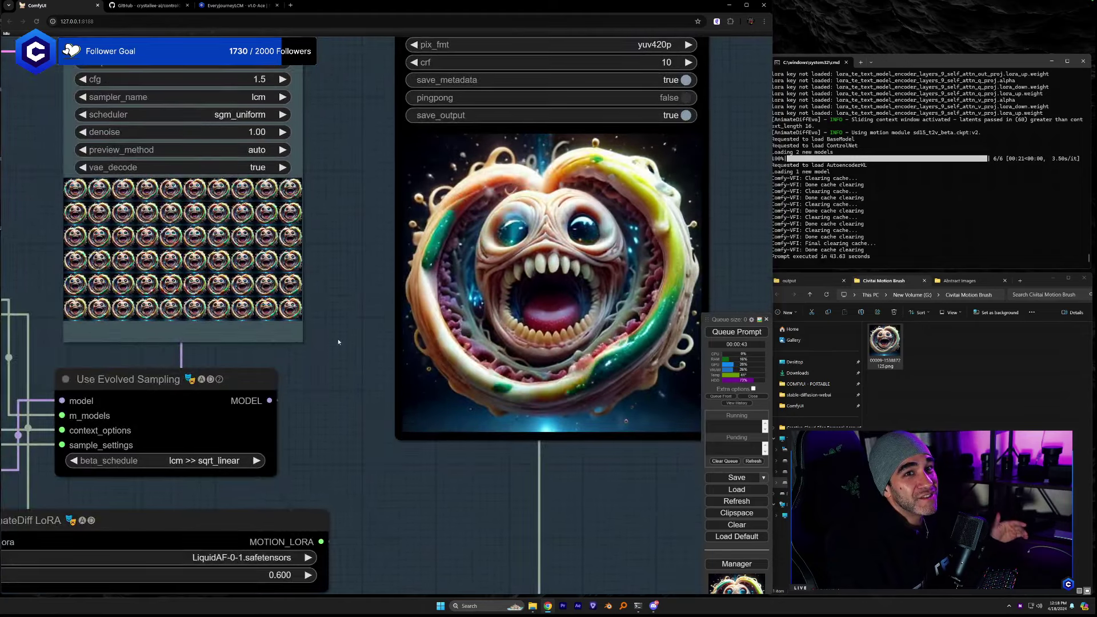
{"action": "scroll", "coordinate": [343, 337], "scroll_direction": "down", "scroll_amount": 1}
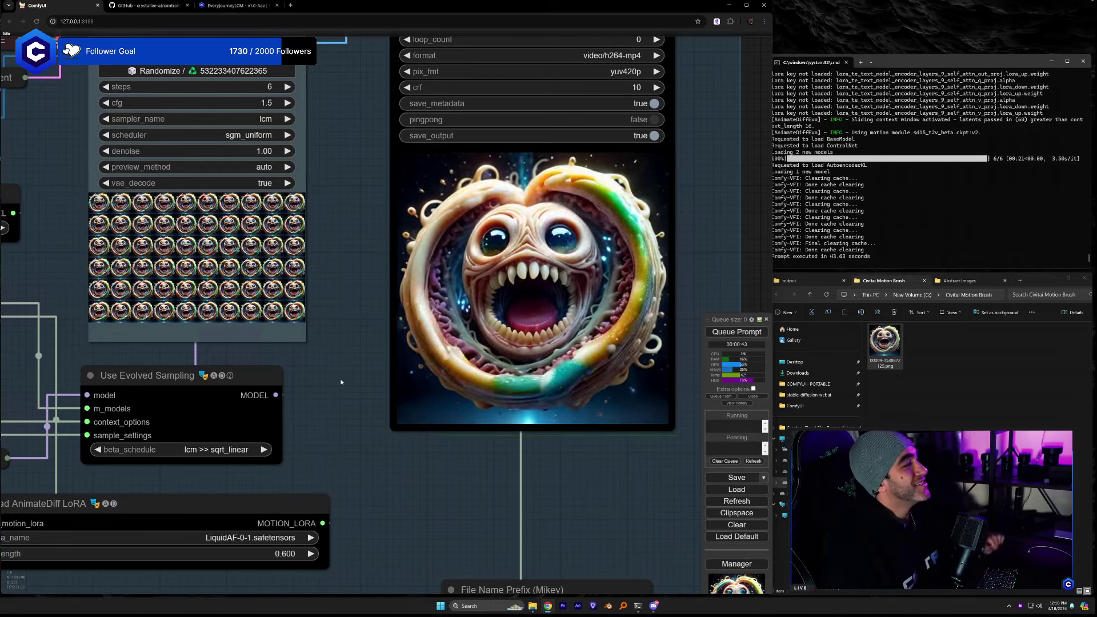
Inspect the Load AnimateDiff LoRA node and view the list of available motion LoRAs, leaving the list without choosing one.
{"action": "left_click_drag", "start_coordinate": [399, 353], "coordinate": [425, 321]}
{"action": "scroll", "coordinate": [425, 322], "scroll_direction": "down", "scroll_amount": 5}
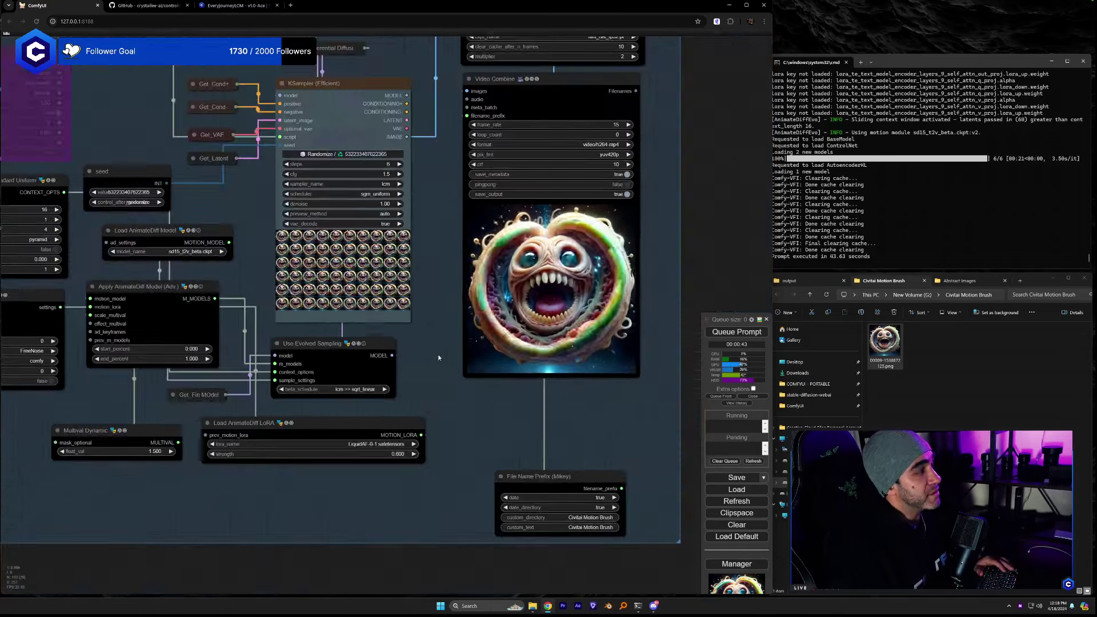
{"action": "left_click_drag", "start_coordinate": [449, 366], "coordinate": [467, 374]}
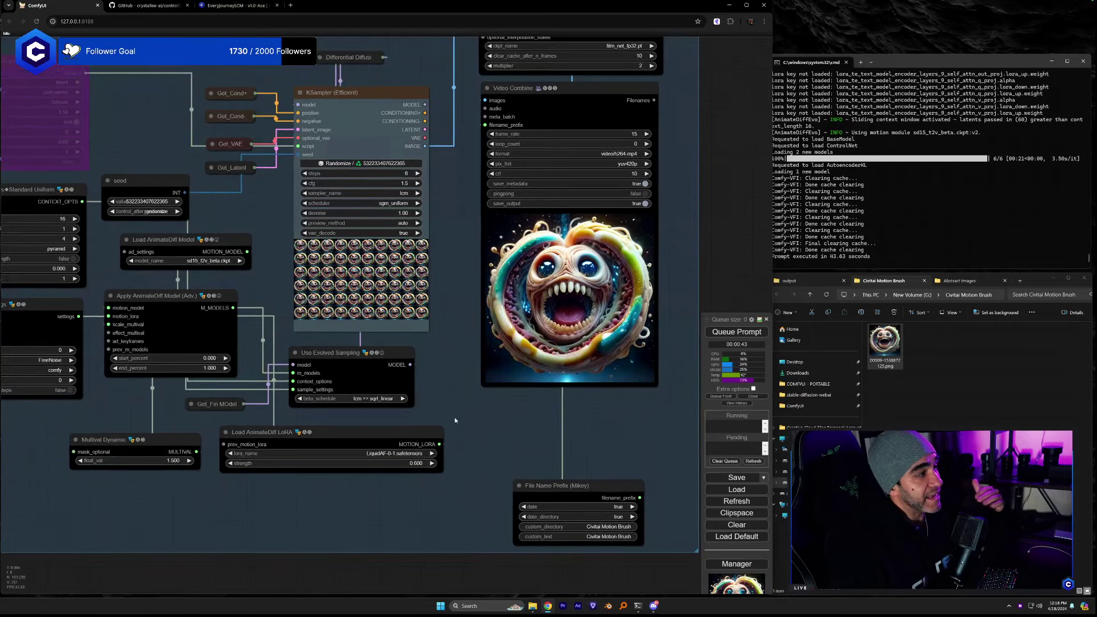
{"action": "scroll", "coordinate": [455, 416], "scroll_direction": "up", "scroll_amount": 2}
{"action": "left_click_drag", "start_coordinate": [454, 415], "coordinate": [649, 409]}
{"action": "scroll", "coordinate": [646, 409], "scroll_direction": "up", "scroll_amount": 7}
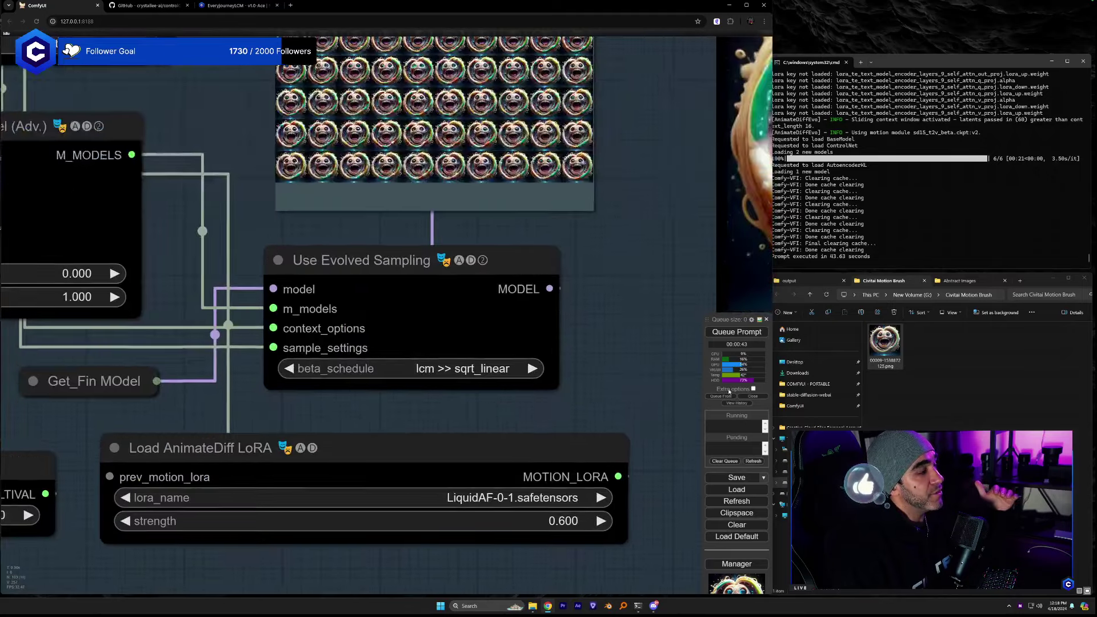
{"action": "left_click_drag", "start_coordinate": [377, 435], "coordinate": [509, 412]}
{"action": "scroll", "coordinate": [424, 406], "scroll_direction": "down", "scroll_amount": 5}
{"action": "scroll", "coordinate": [424, 405], "scroll_direction": "up", "scroll_amount": 3}
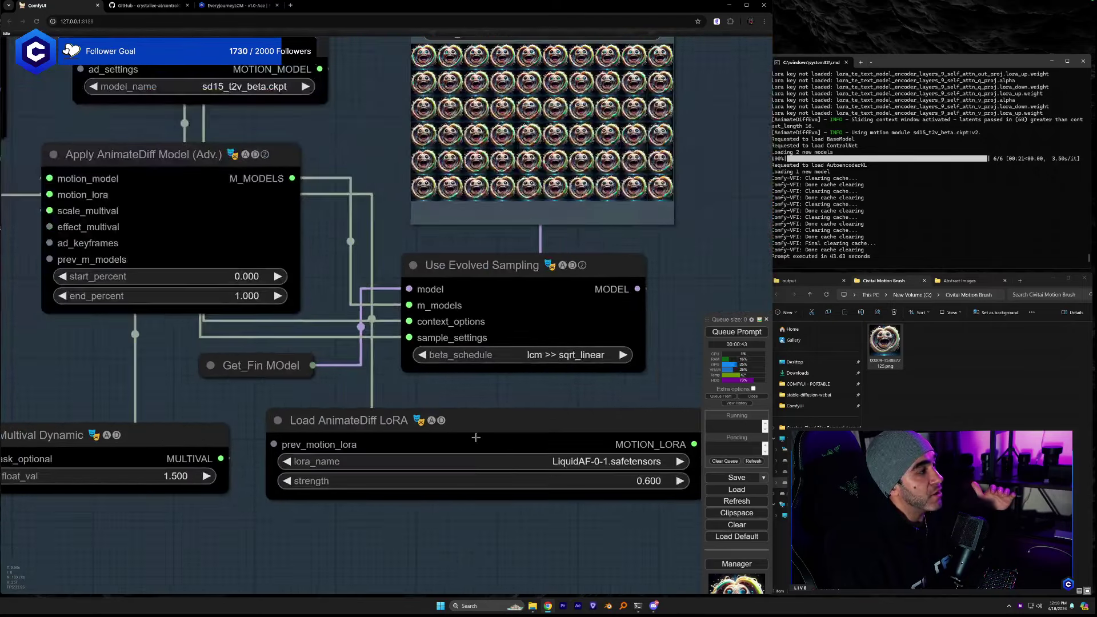
{"action": "left_click", "coordinate": [401, 434]}
{"action": "scroll", "coordinate": [378, 398], "scroll_direction": "down", "scroll_amount": 2}
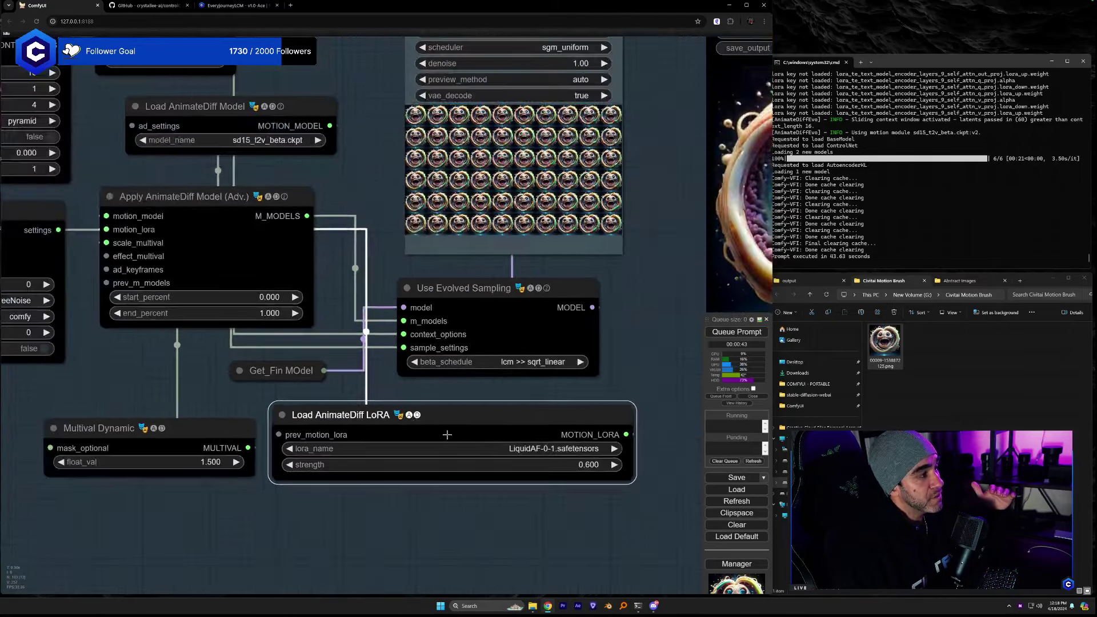
{"action": "left_click", "coordinate": [529, 448]}
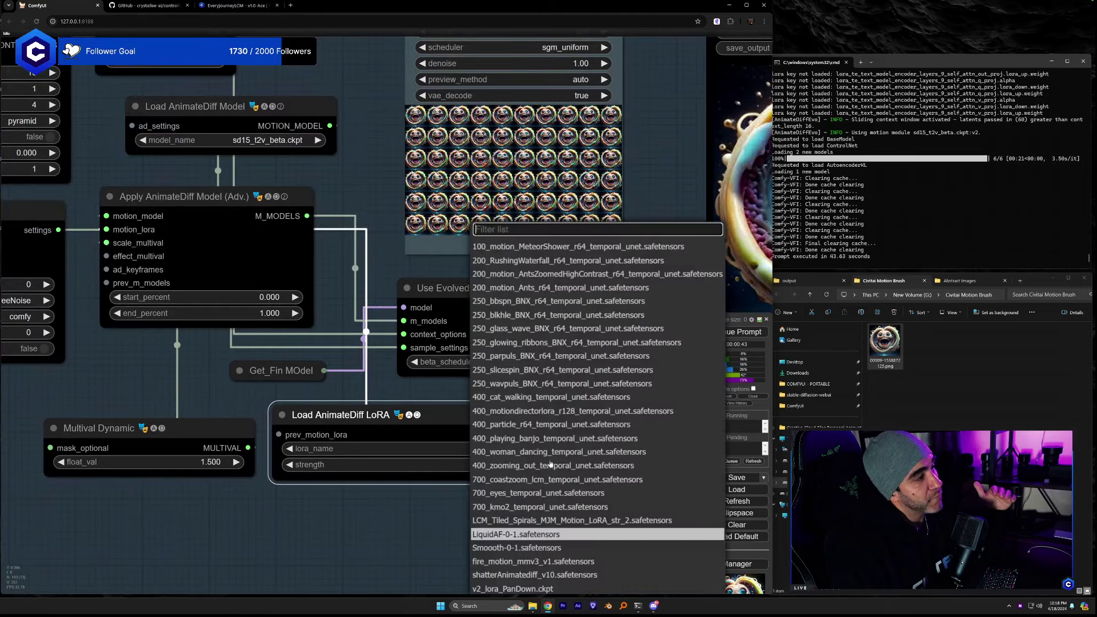
{"action": "left_click", "coordinate": [420, 529]}
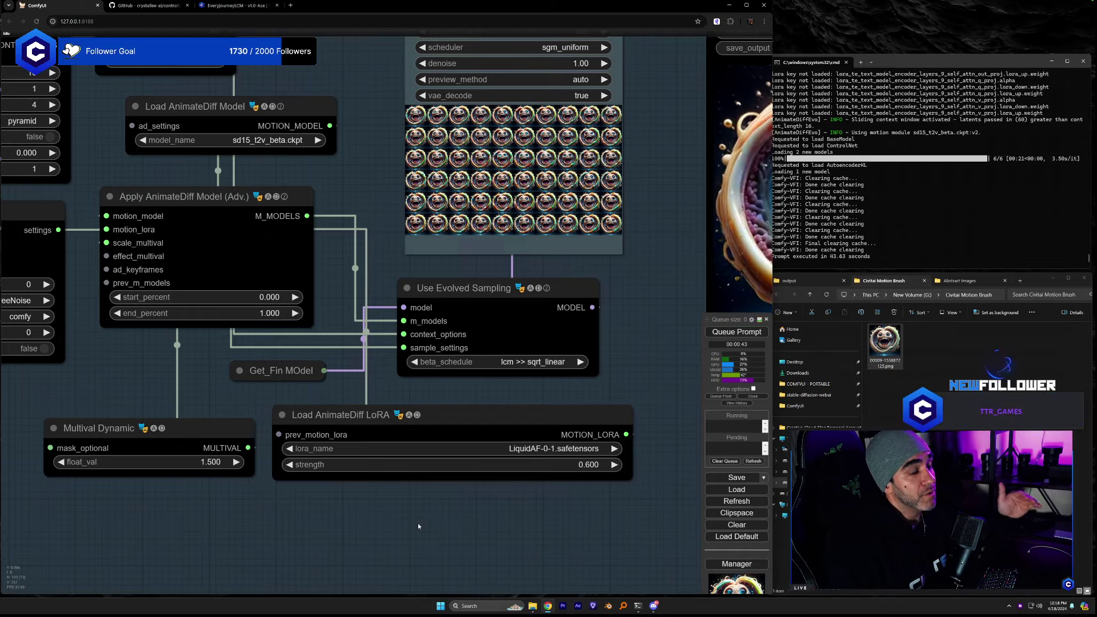
Load the 200_RushingWaterfall_r64_temporal_unet.safetensors motion LoRA in the Load AnimateDiff LoRA node and queue the prompt.
{"action": "left_click_drag", "start_coordinate": [482, 526], "coordinate": [293, 515]}
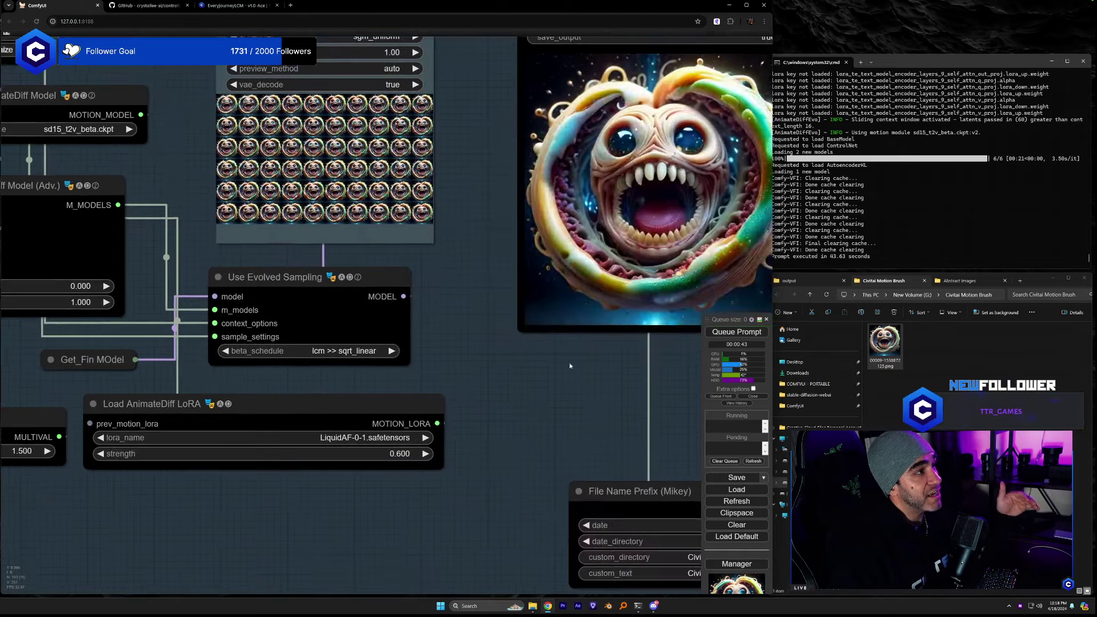
{"action": "left_click", "coordinate": [350, 436]}
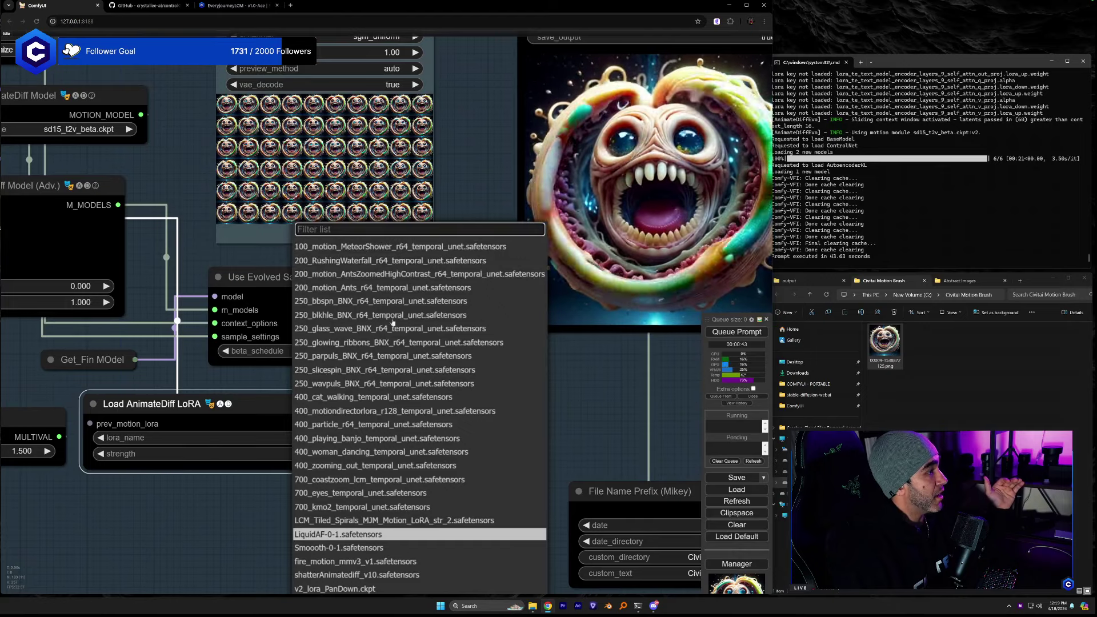
{"action": "left_click", "coordinate": [349, 259]}
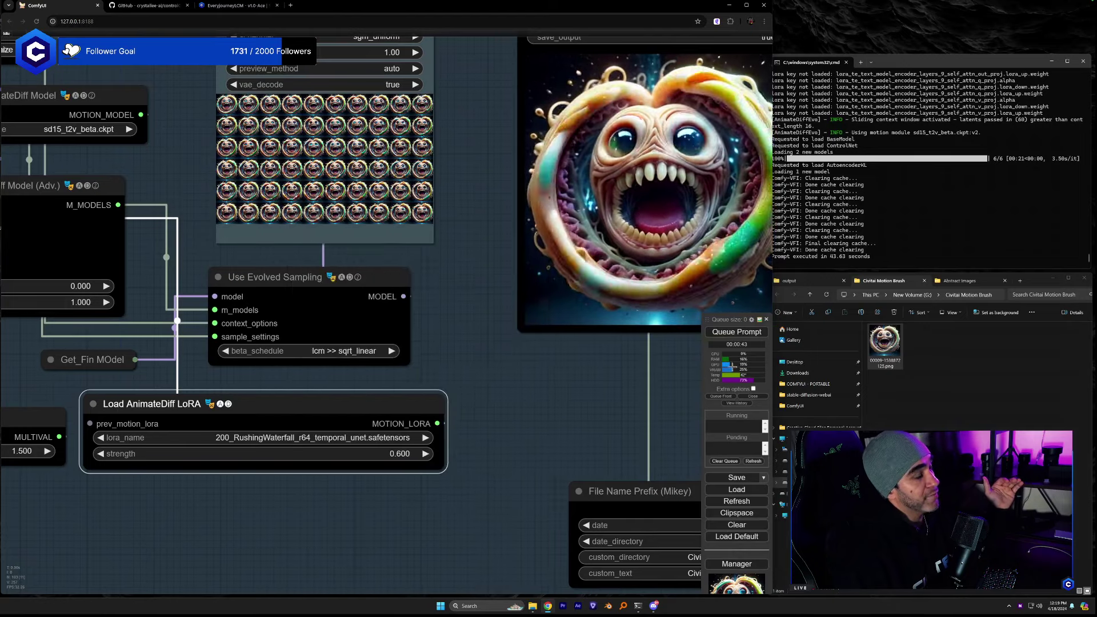
{"action": "left_click", "coordinate": [745, 333]}
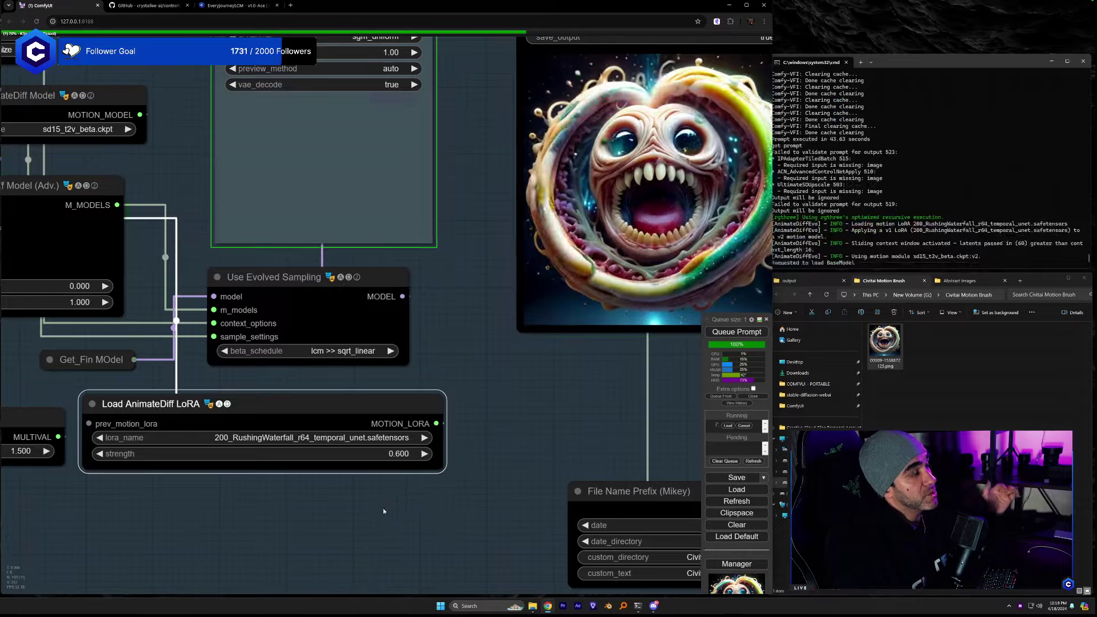
Place a copy of the Video Combine node beside the original to keep the previous animation for comparison.
{"action": "left_click_drag", "start_coordinate": [728, 124], "coordinate": [467, 266]}
{"action": "scroll", "coordinate": [468, 266], "scroll_direction": "down", "scroll_amount": 2}
{"action": "left_click_drag", "start_coordinate": [380, 116], "coordinate": [583, 117]}
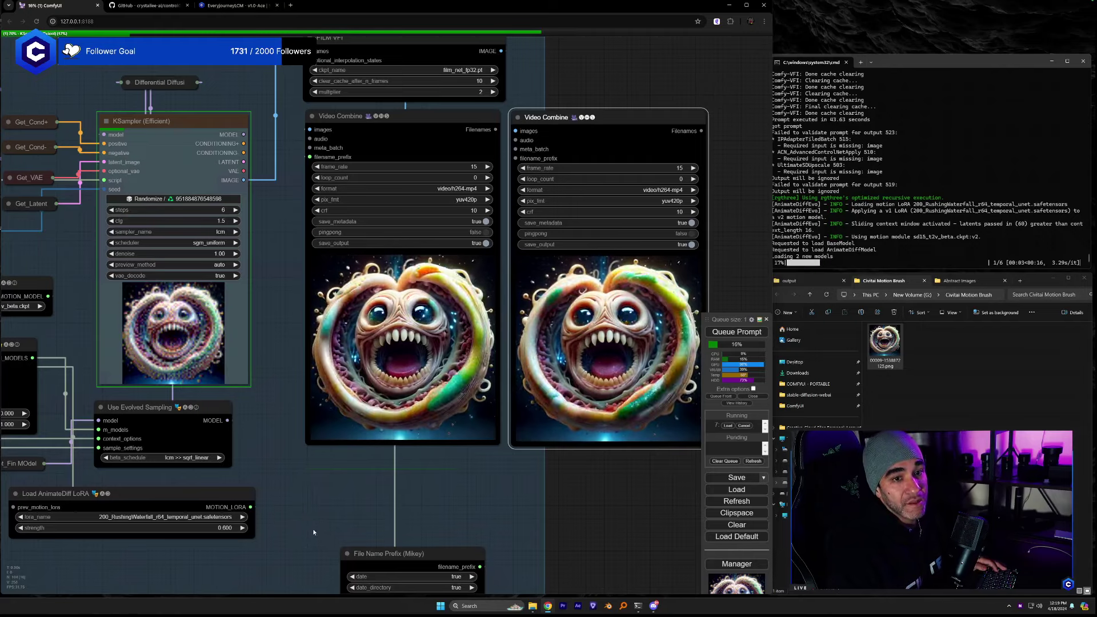
Shift the Multival Dynamic node slightly away from the Load AnimateDiff LoRA node, below Apply AnimateDiff Model (Adv.).
{"action": "left_click_drag", "start_coordinate": [310, 530], "coordinate": [502, 456]}
{"action": "left_click_drag", "start_coordinate": [63, 449], "coordinate": [252, 417]}
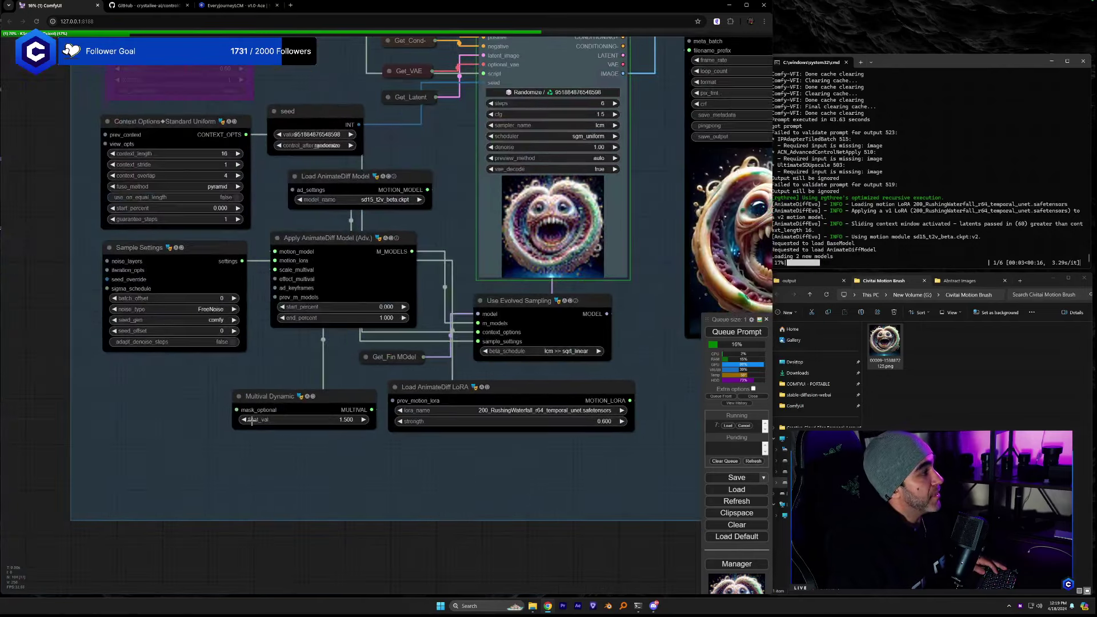
{"action": "scroll", "coordinate": [251, 417], "scroll_direction": "up", "scroll_amount": 8}
{"action": "left_click_drag", "start_coordinate": [333, 473], "coordinate": [291, 468]}
{"action": "left_click_drag", "start_coordinate": [337, 363], "coordinate": [309, 362]}
{"action": "scroll", "coordinate": [420, 410], "scroll_direction": "down", "scroll_amount": 5}
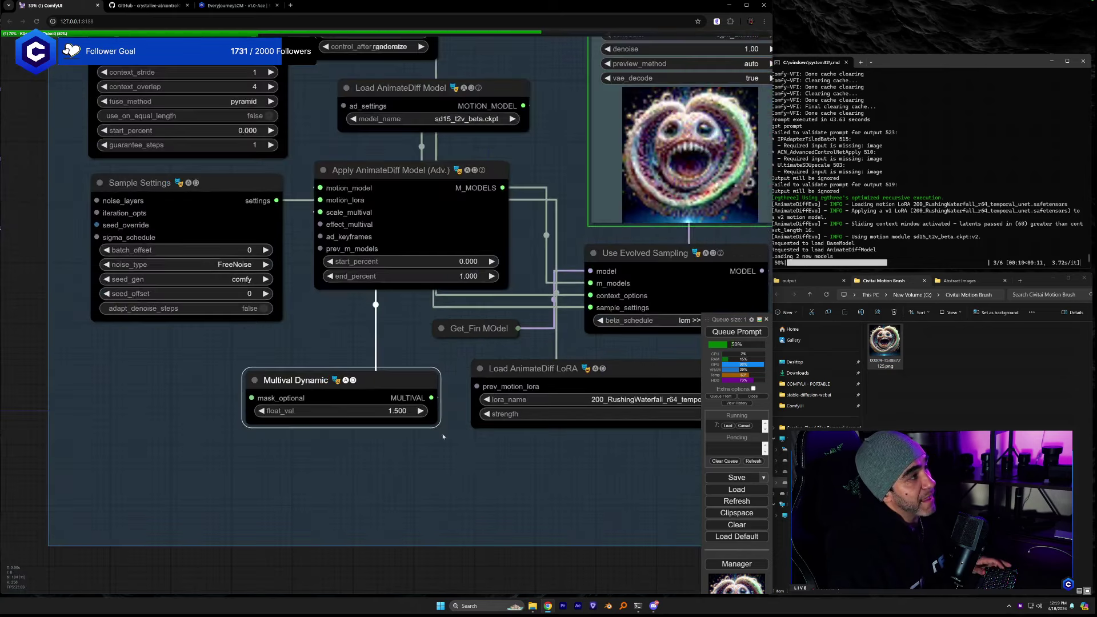
{"action": "left_click_drag", "start_coordinate": [515, 478], "coordinate": [507, 480]}
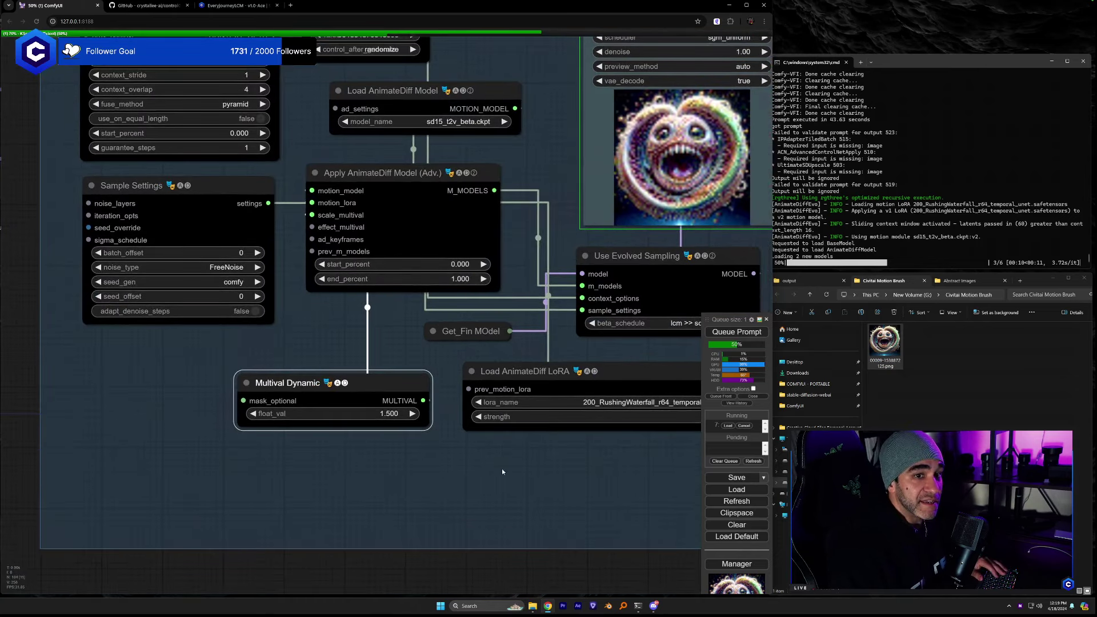
{"action": "left_click_drag", "start_coordinate": [319, 386], "coordinate": [294, 389]}
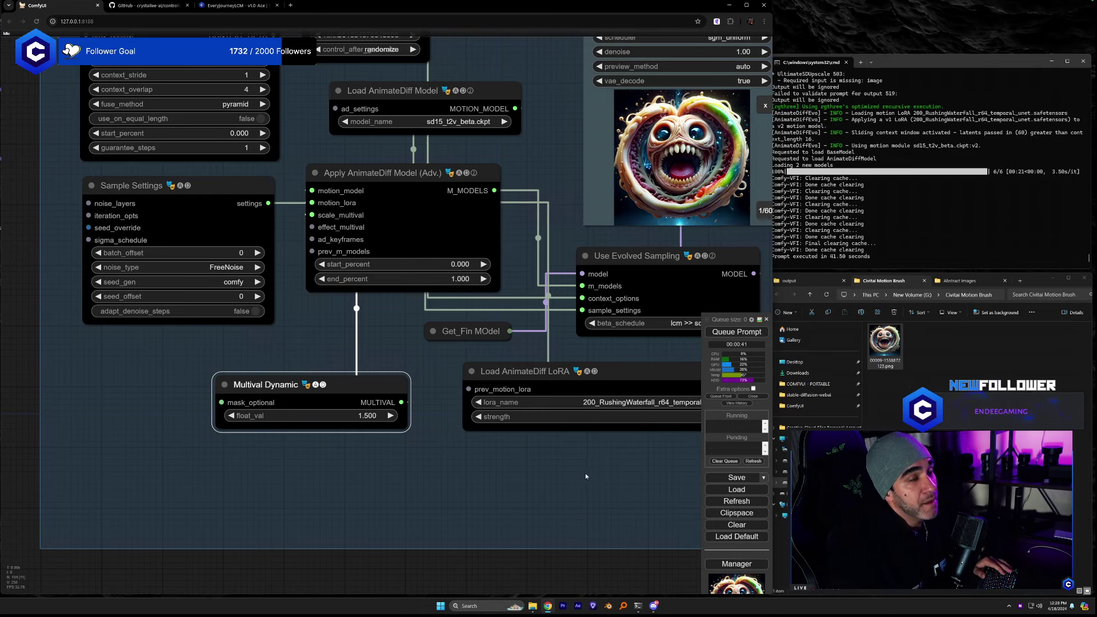
Compare the RushingWaterfall animation with the previous one in the two neighbouring Video Combine nodes.
{"action": "scroll", "coordinate": [585, 472], "scroll_direction": "down", "scroll_amount": 5}
{"action": "scroll", "coordinate": [588, 474], "scroll_direction": "up", "scroll_amount": 3}
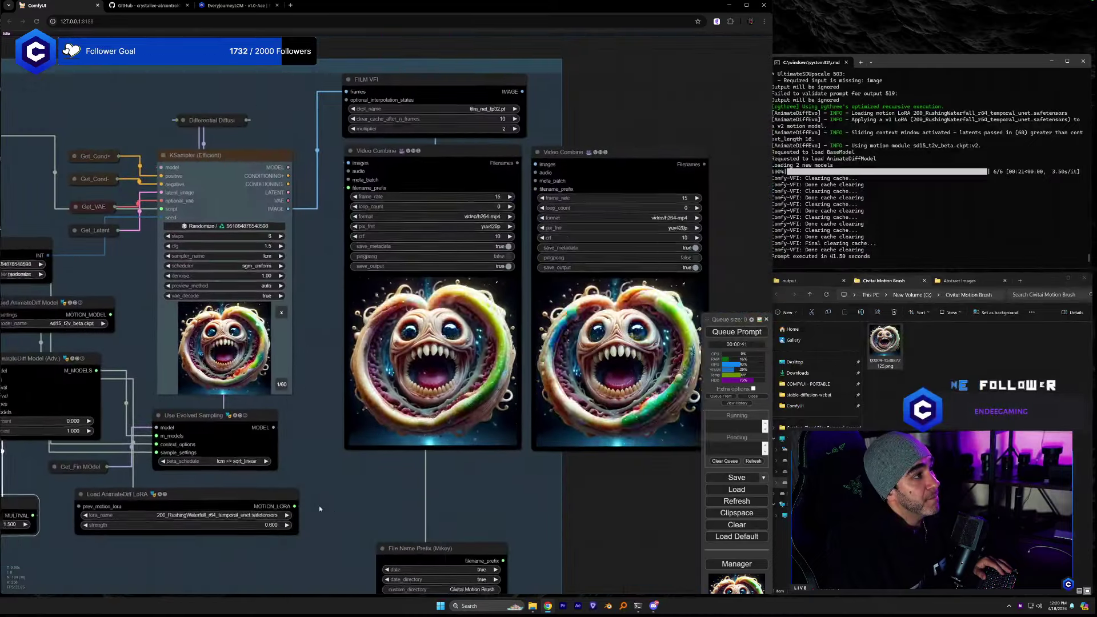
{"action": "scroll", "coordinate": [365, 513], "scroll_direction": "up", "scroll_amount": 3}
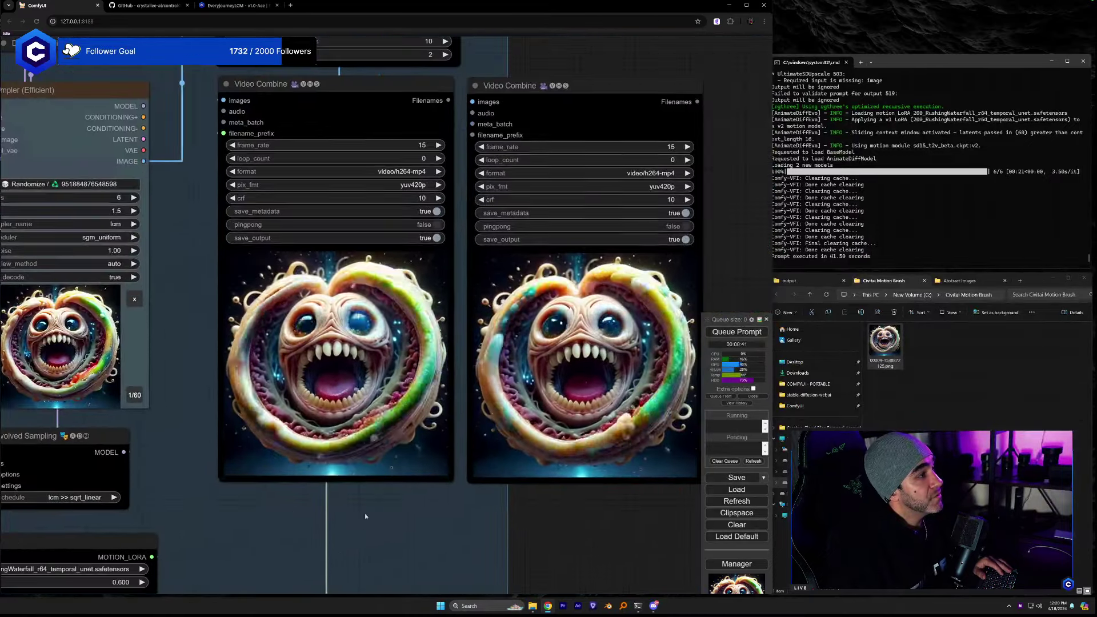
{"action": "scroll", "coordinate": [372, 536], "scroll_direction": "up", "scroll_amount": 2}
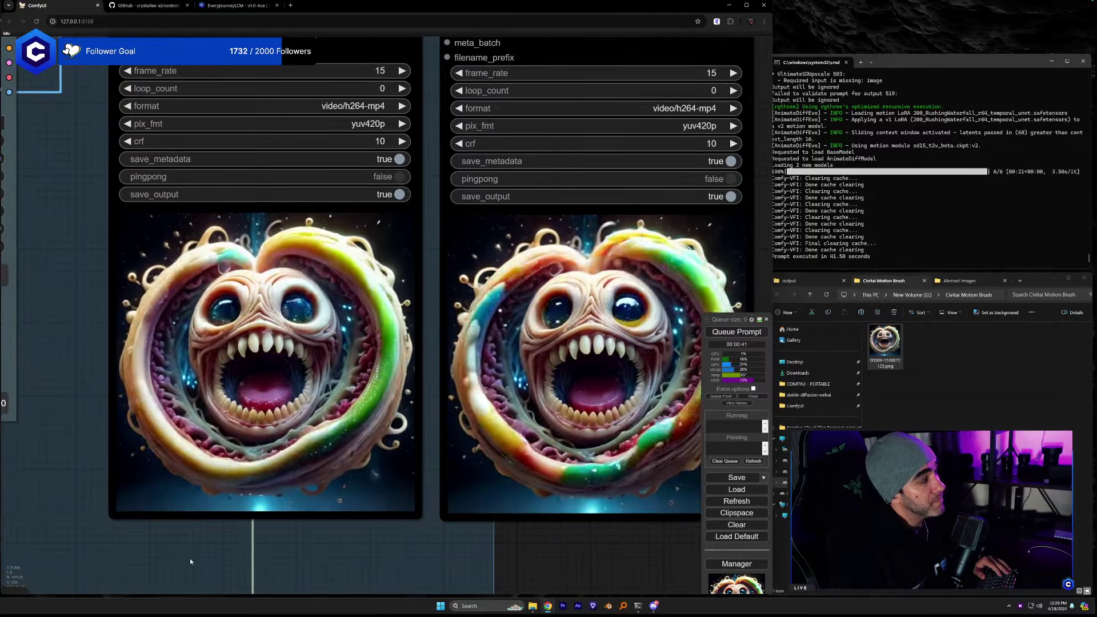
{"action": "scroll", "coordinate": [190, 558], "scroll_direction": "down", "scroll_amount": 3}
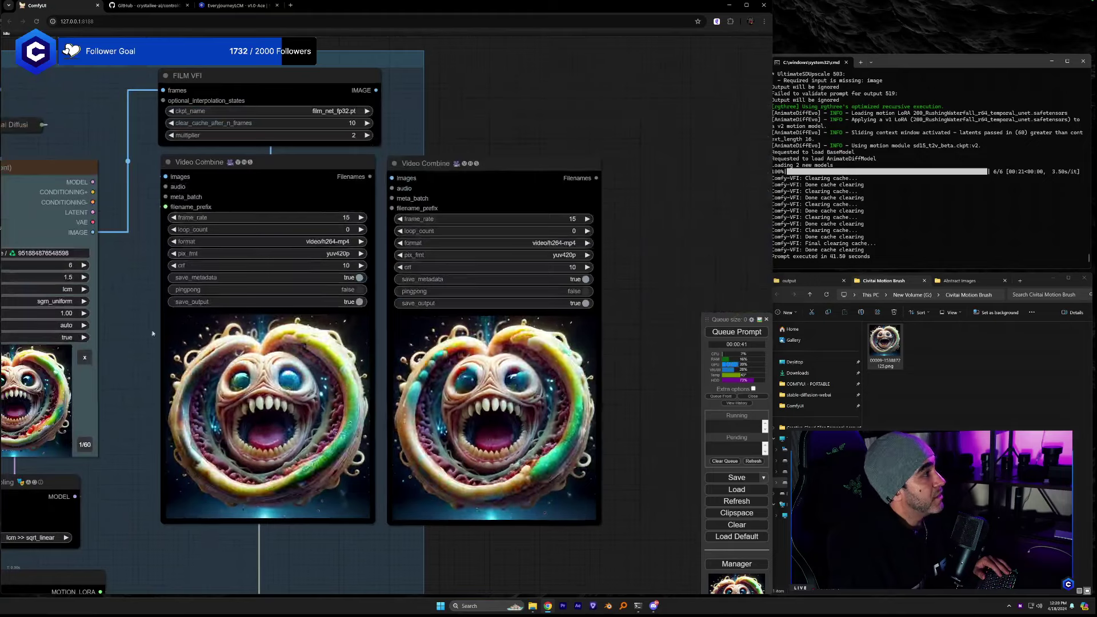
Inspect the FILM VFI interpolation settings and the Video Combine frame rate, nudging the FILM VFI node slightly upward.
{"action": "left_click_drag", "start_coordinate": [138, 388], "coordinate": [259, 455]}
{"action": "left_click_drag", "start_coordinate": [300, 266], "coordinate": [323, 279]}
{"action": "left_click_drag", "start_coordinate": [396, 159], "coordinate": [395, 157]}
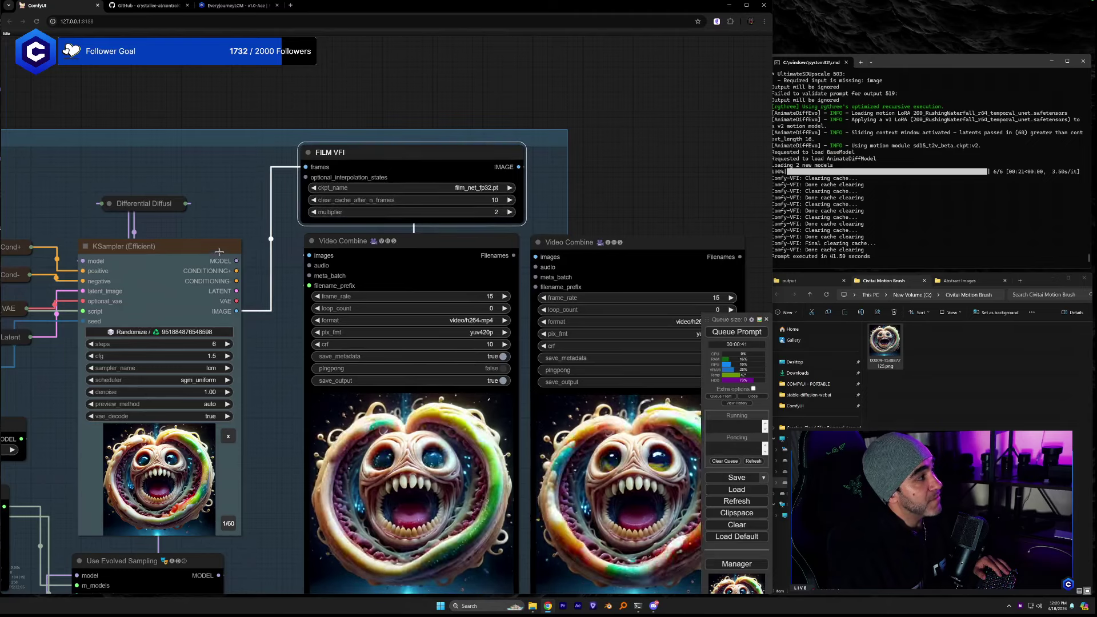
{"action": "left_click", "coordinate": [394, 319]}
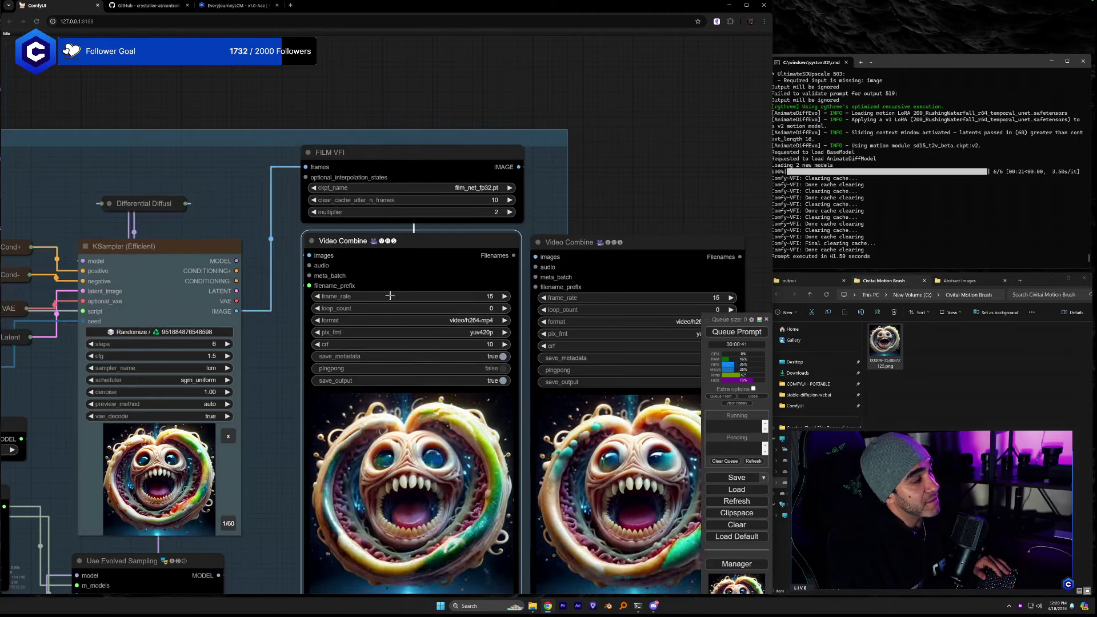
{"action": "mouse_move", "coordinate": [395, 160]}
{"action": "left_mouse_down"}
{"action": "mouse_move", "coordinate": [398, 145]}
{"action": "mouse_move", "coordinate": [398, 155]}
{"action": "left_mouse_up"}
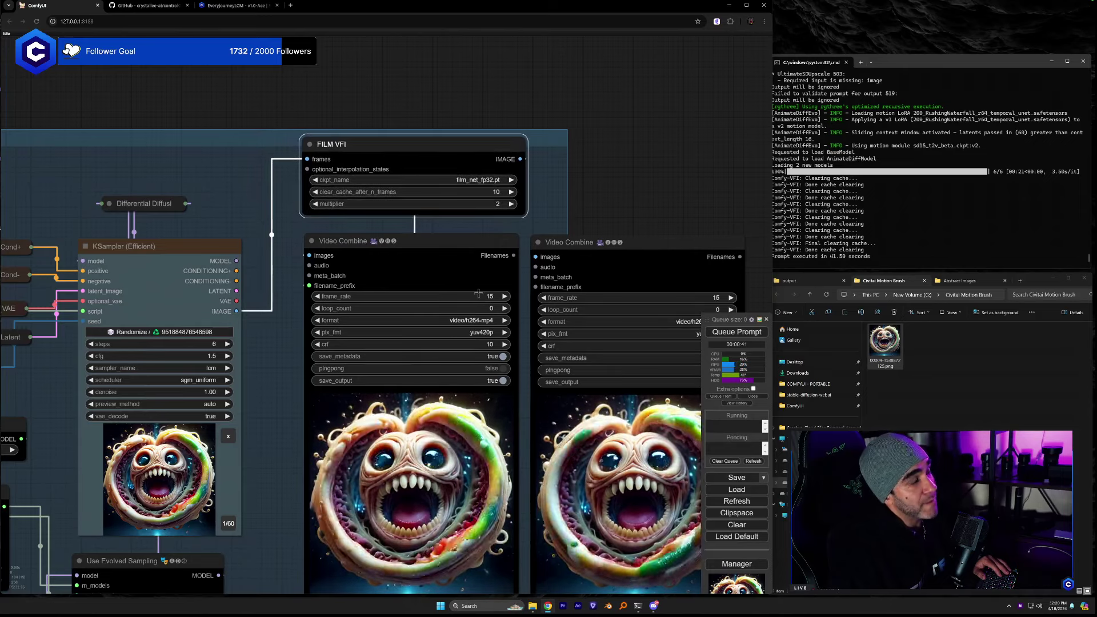
{"action": "left_click_drag", "start_coordinate": [411, 146], "coordinate": [410, 146]}
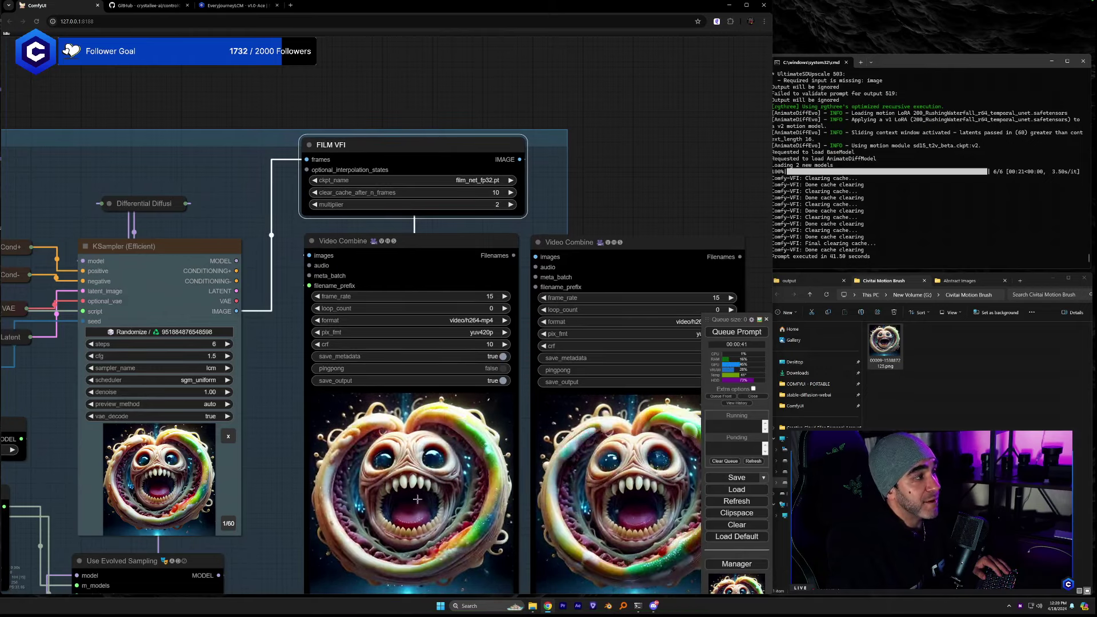
{"action": "left_click_drag", "start_coordinate": [550, 161], "coordinate": [549, 113]}
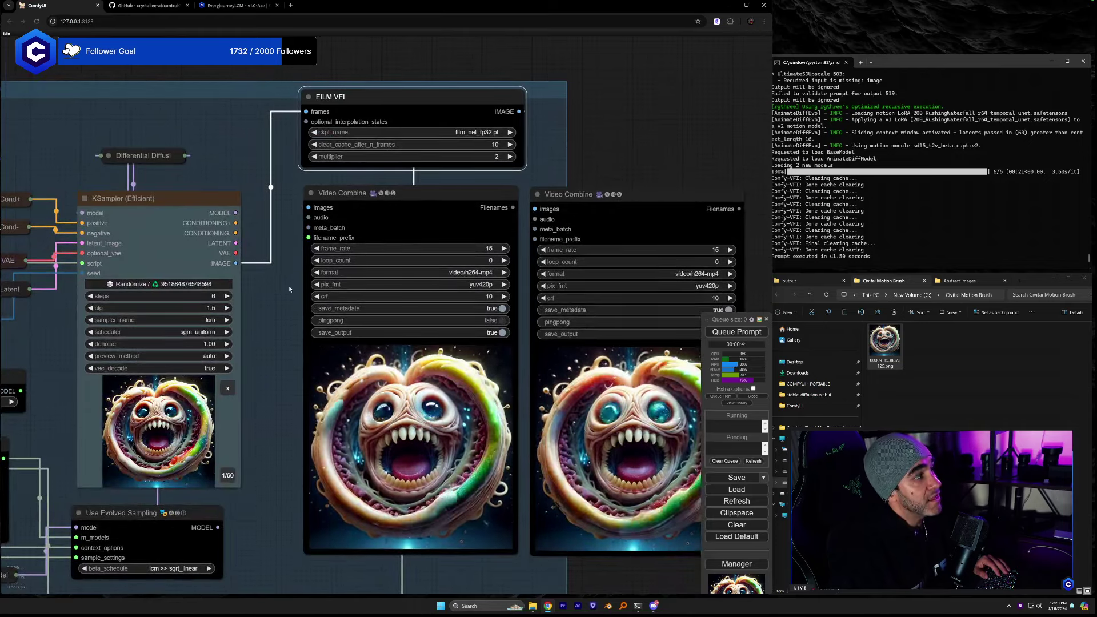
Bypass the FILM VFI node in the Output group.
{"action": "scroll", "coordinate": [291, 283], "scroll_direction": "down", "scroll_amount": 5}
{"action": "left_click_drag", "start_coordinate": [253, 209], "coordinate": [490, 194]}
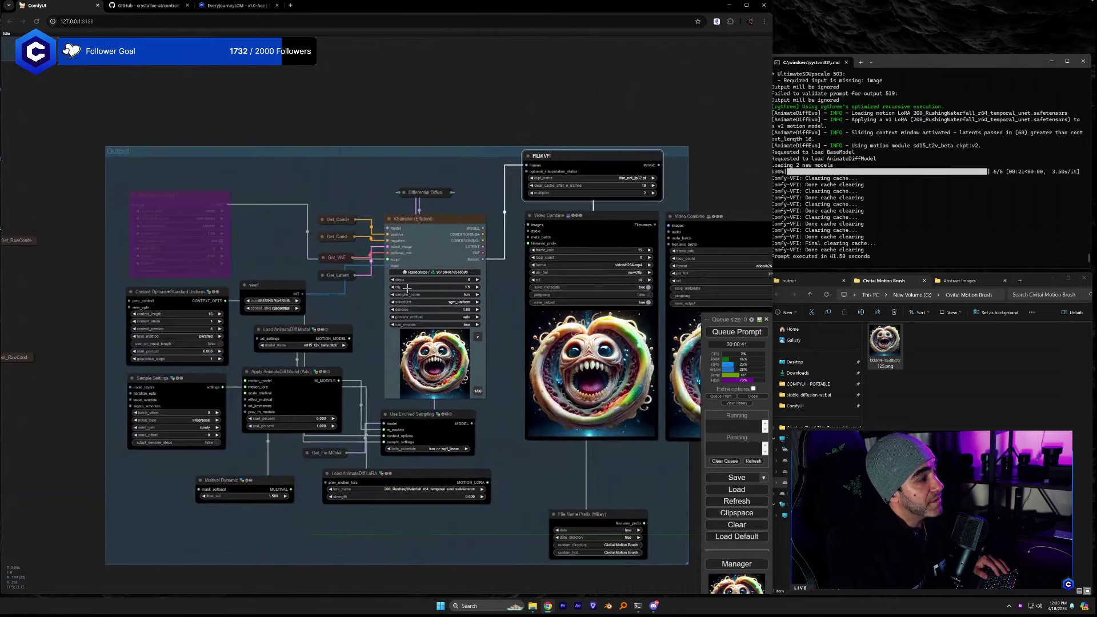
{"action": "scroll", "coordinate": [398, 343], "scroll_direction": "down", "scroll_amount": 2}
{"action": "left_click_drag", "start_coordinate": [171, 514], "coordinate": [543, 491]}
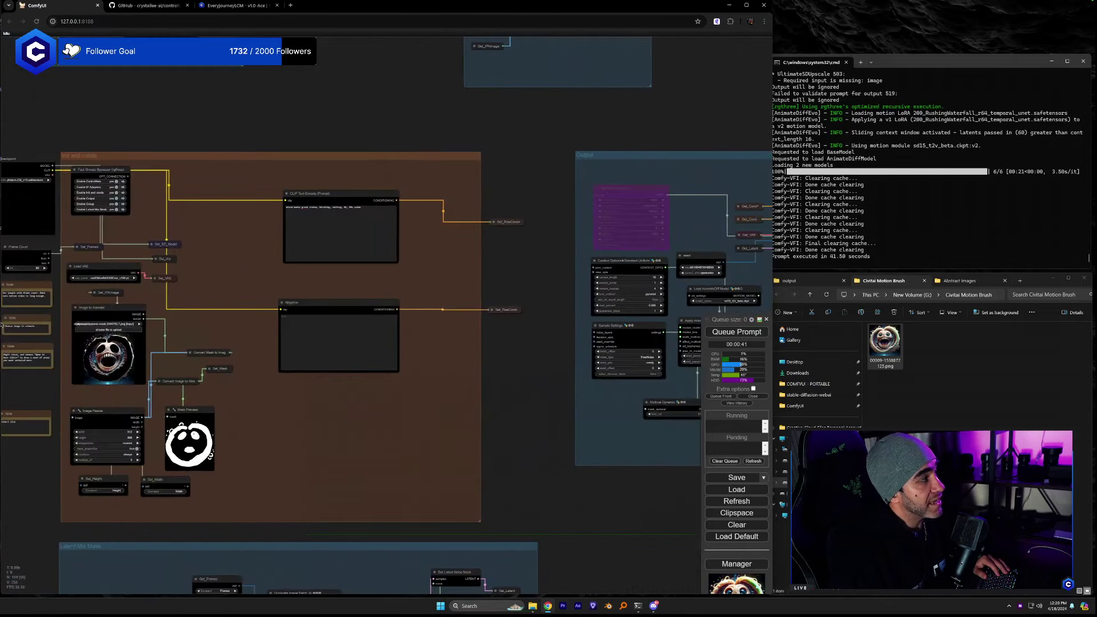
{"action": "left_click_drag", "start_coordinate": [686, 377], "coordinate": [439, 375]}
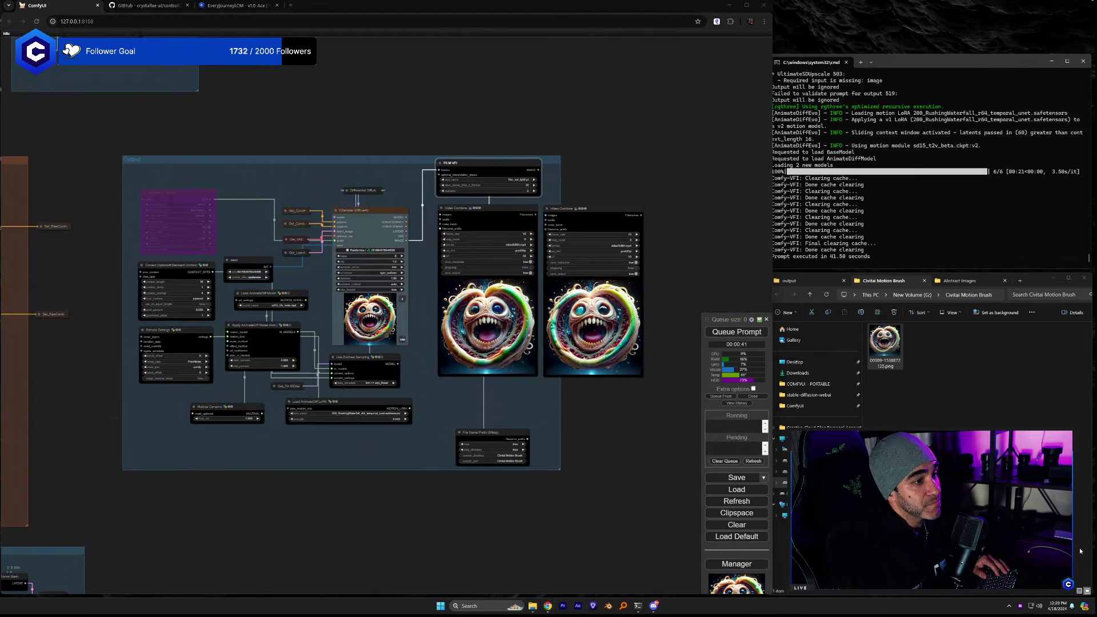
{"action": "scroll", "coordinate": [541, 405], "scroll_direction": "up", "scroll_amount": 7}
{"action": "left_click_drag", "start_coordinate": [434, 290], "coordinate": [440, 356]}
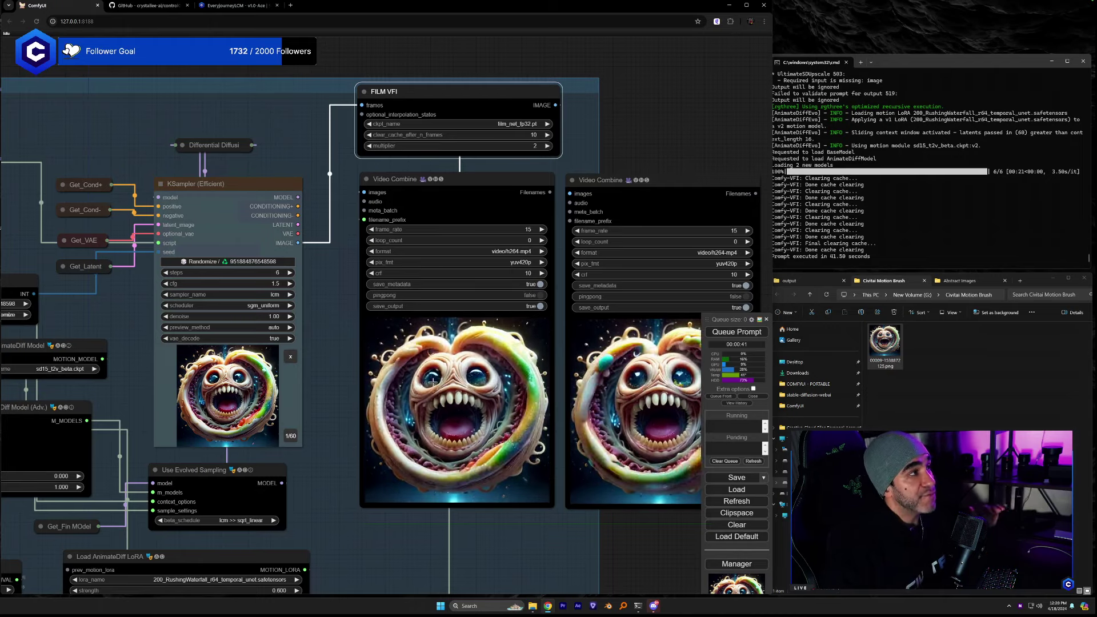
{"action": "right_click", "coordinate": [451, 107]}
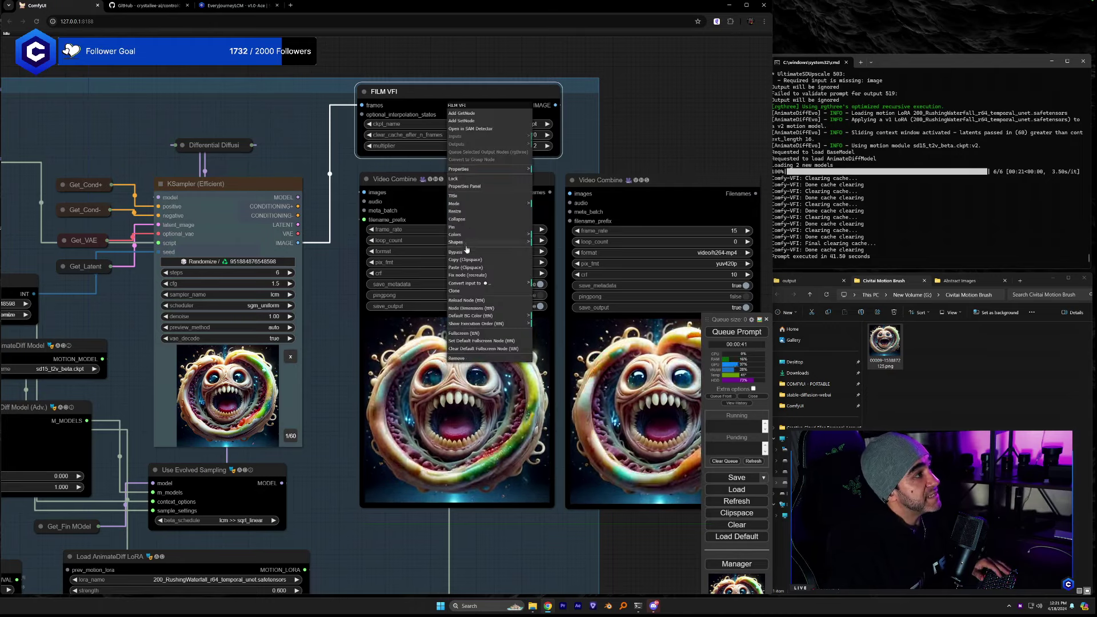
{"action": "left_click", "coordinate": [455, 252]}
Set the motion LoRA in the Load AnimateDiff LoRA node to shatterAnimatediff_v10.safetensors.
{"action": "left_click_drag", "start_coordinate": [452, 545], "coordinate": [417, 521]}
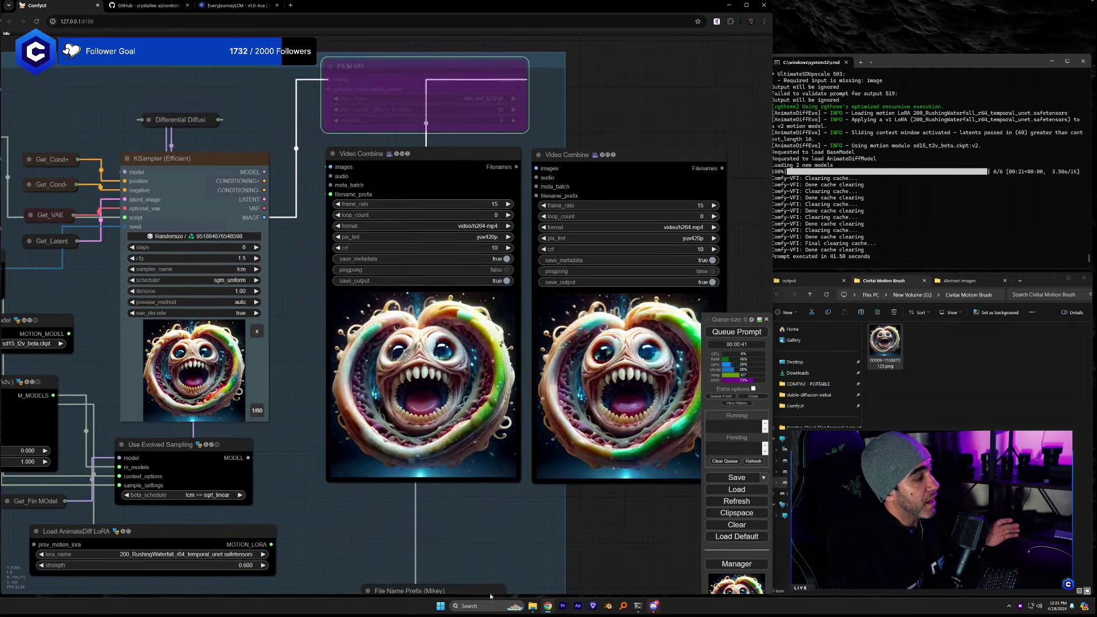
{"action": "left_click_drag", "start_coordinate": [378, 509], "coordinate": [508, 481]}
{"action": "left_click", "coordinate": [311, 526]}
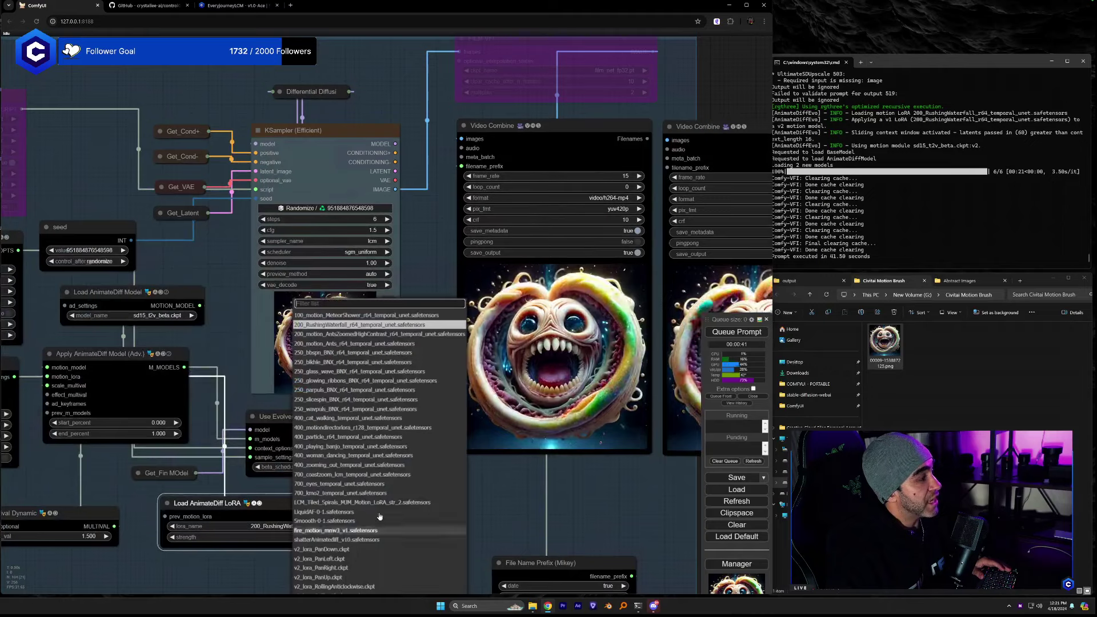
{"action": "left_click", "coordinate": [337, 540]}
Show Task Manager's GPU performance graphs beside the workflow and queue the prompt.
{"action": "left_click_drag", "start_coordinate": [502, 492], "coordinate": [375, 491]}
{"action": "left_click", "coordinate": [493, 606]}
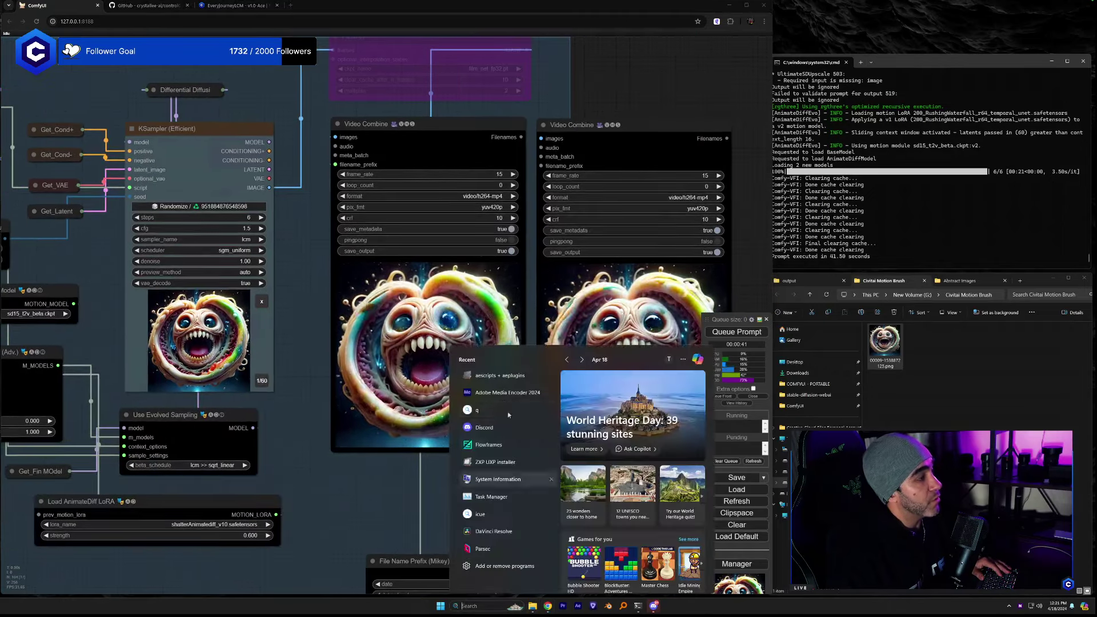
{"action": "left_click", "coordinate": [489, 496]}
{"action": "left_click", "coordinate": [641, 251]}
{"action": "left_click_drag", "start_coordinate": [720, 209], "coordinate": [845, 193]}
{"action": "left_click", "coordinate": [721, 332]}
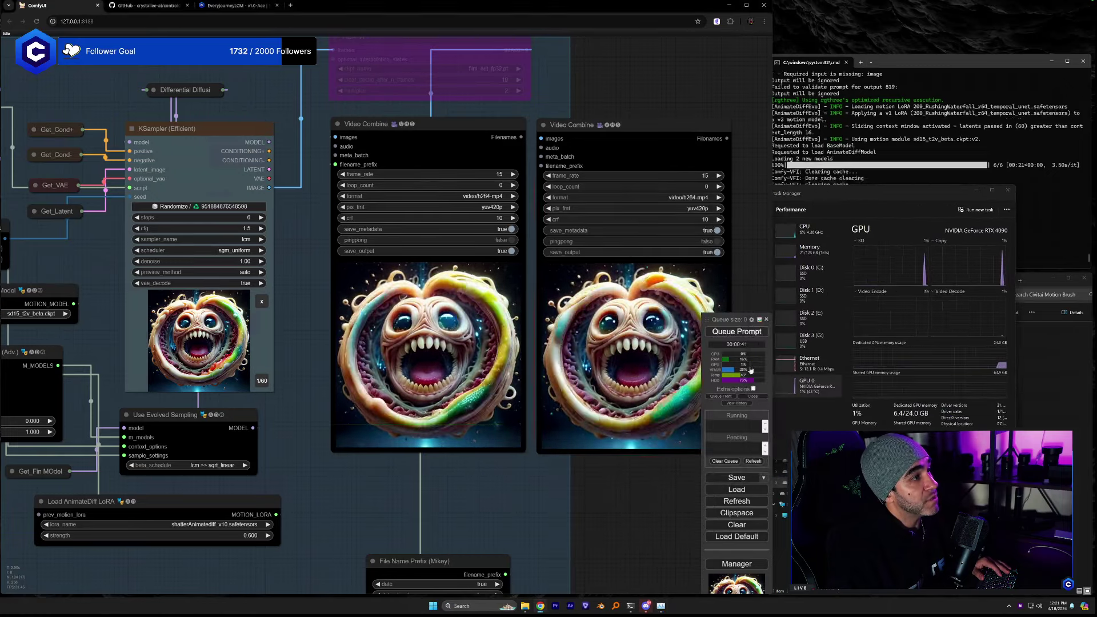
{"action": "left_click_drag", "start_coordinate": [897, 190], "coordinate": [910, 166]}
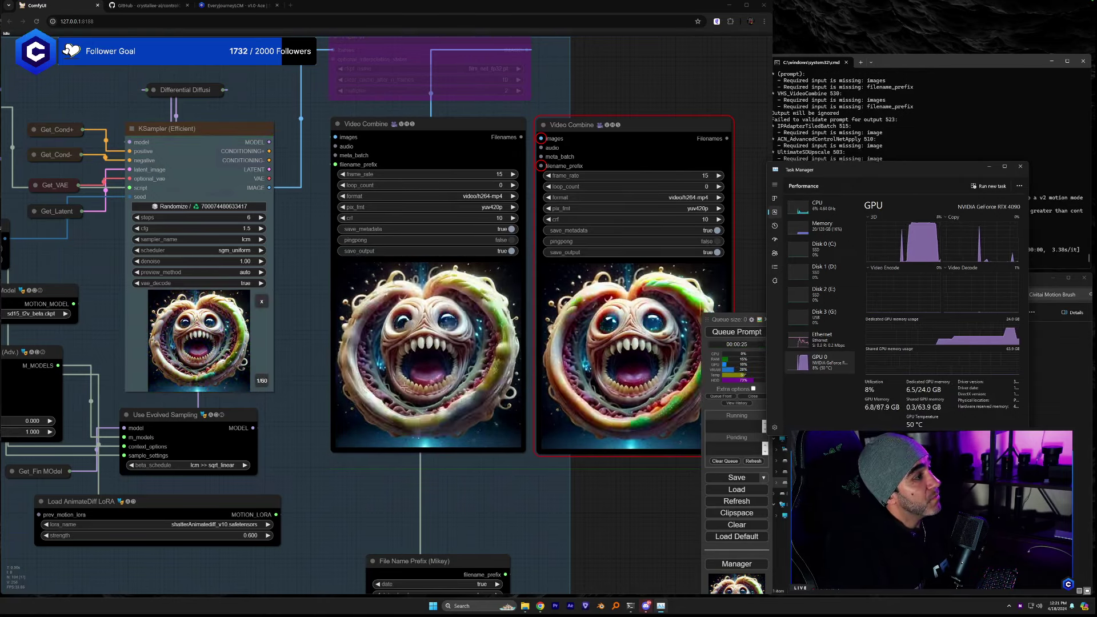
Compare the uninterpolated shatter animation with the earlier copy in the Video Combine nodes, and close Task Manager.
{"action": "scroll", "coordinate": [407, 382], "scroll_direction": "up", "scroll_amount": 4}
{"action": "left_click_drag", "start_coordinate": [489, 536], "coordinate": [447, 542]}
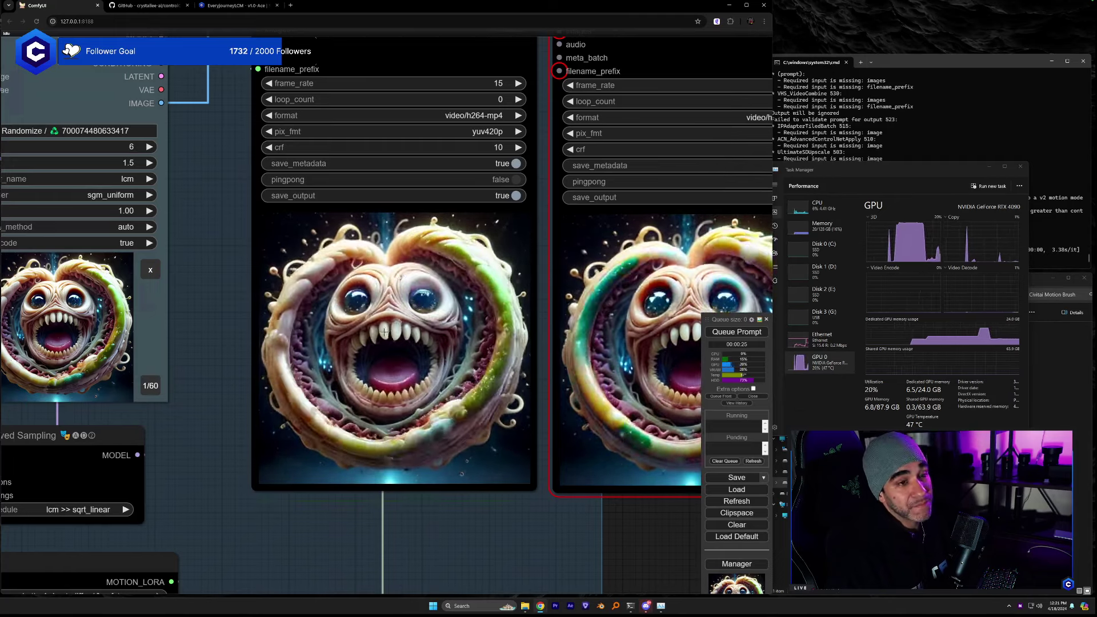
{"action": "left_click_drag", "start_coordinate": [224, 247], "coordinate": [56, 244]}
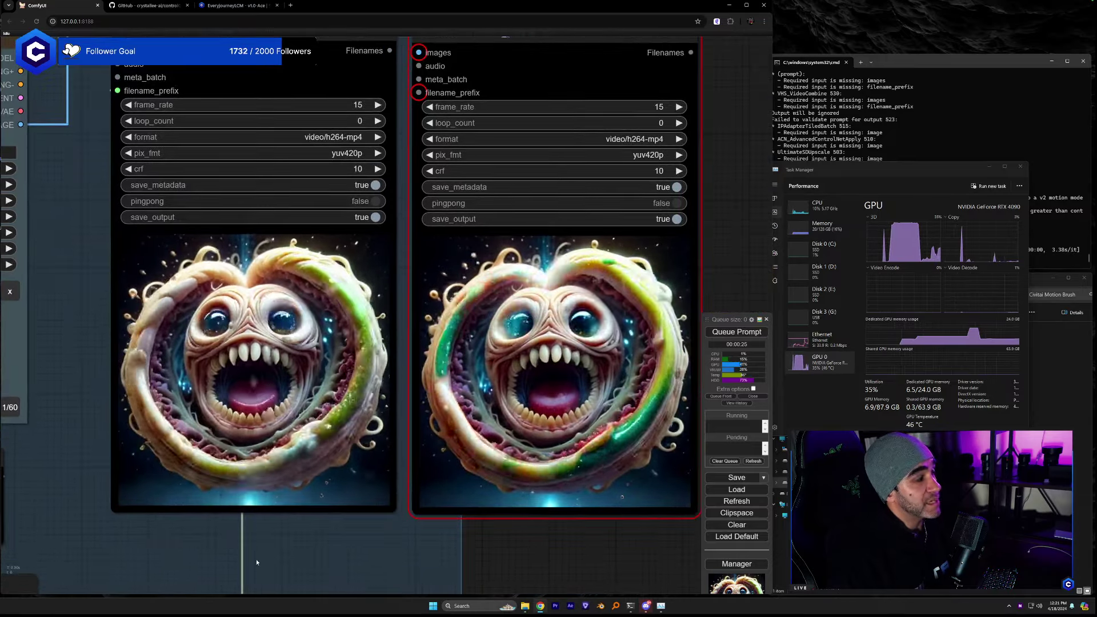
{"action": "left_click", "coordinate": [1020, 168]}
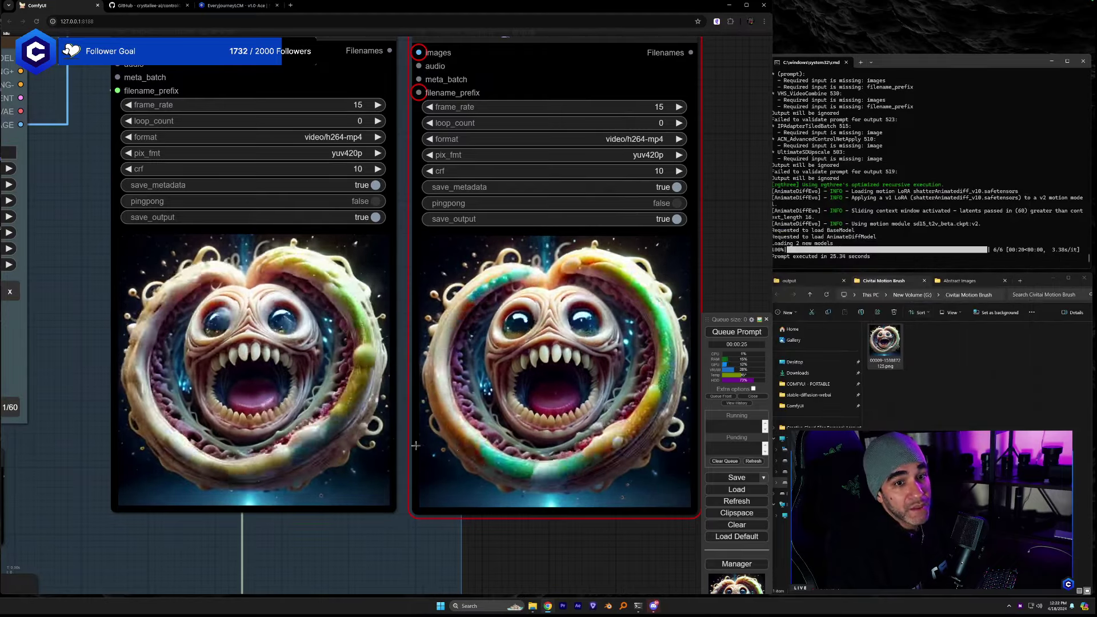
Re-enable the bypassed FILM VFI node above the Video Combine node.
{"action": "left_click_drag", "start_coordinate": [40, 221], "coordinate": [133, 390]}
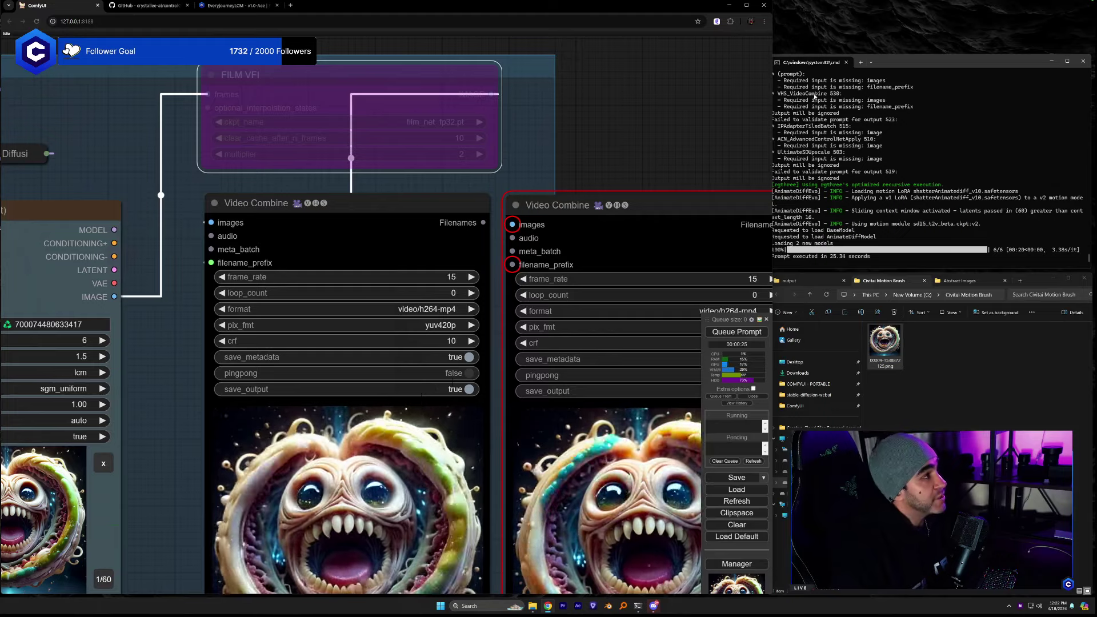
{"action": "right_click", "coordinate": [324, 100]}
{"action": "left_click", "coordinate": [337, 244]}
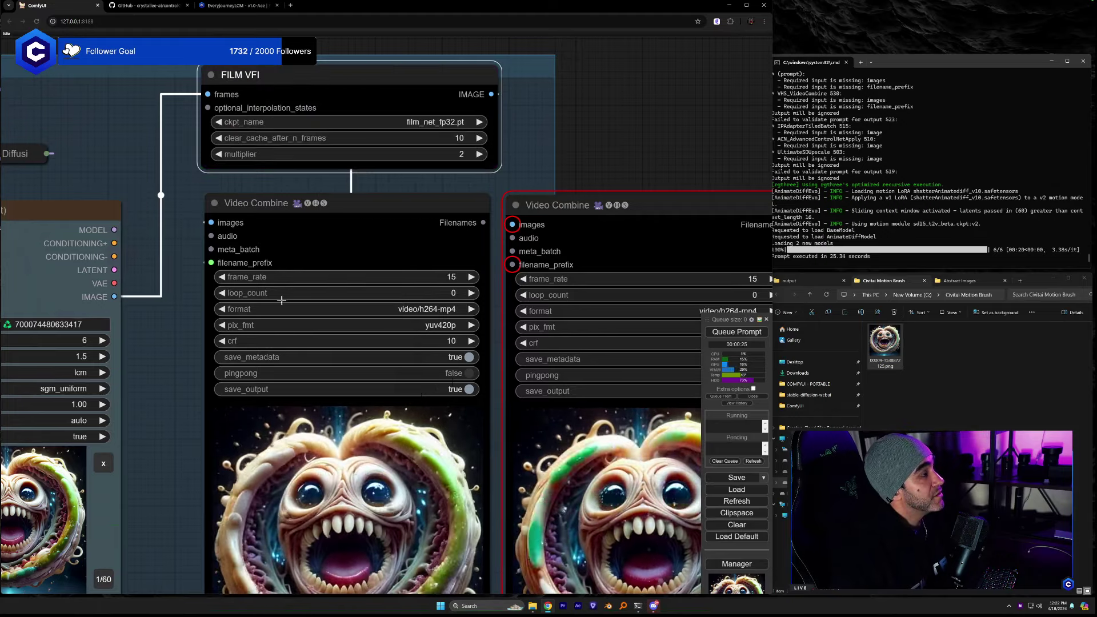
{"action": "scroll", "coordinate": [329, 272], "scroll_direction": "down", "scroll_amount": 5}
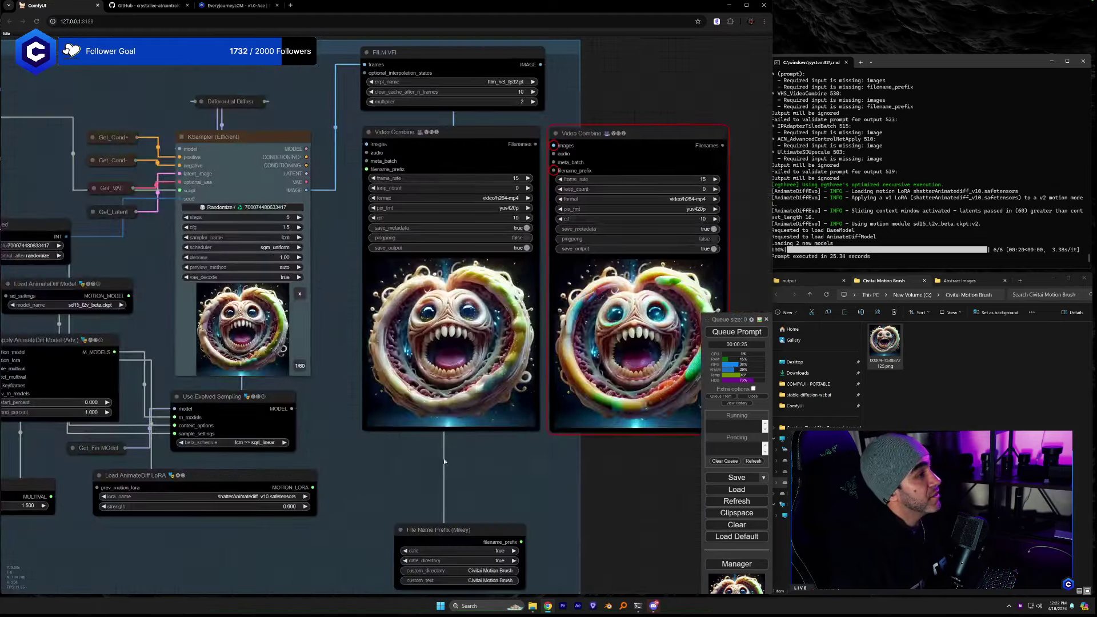
Return to the workflow's input notes and switch to Discord to view the images submitted in the Office Hours chat.
{"action": "left_click_drag", "start_coordinate": [69, 545], "coordinate": [443, 501]}
{"action": "left_click_drag", "start_coordinate": [74, 520], "coordinate": [659, 506]}
{"action": "left_click_drag", "start_coordinate": [34, 394], "coordinate": [51, 369]}
{"action": "left_click", "coordinate": [653, 607]}
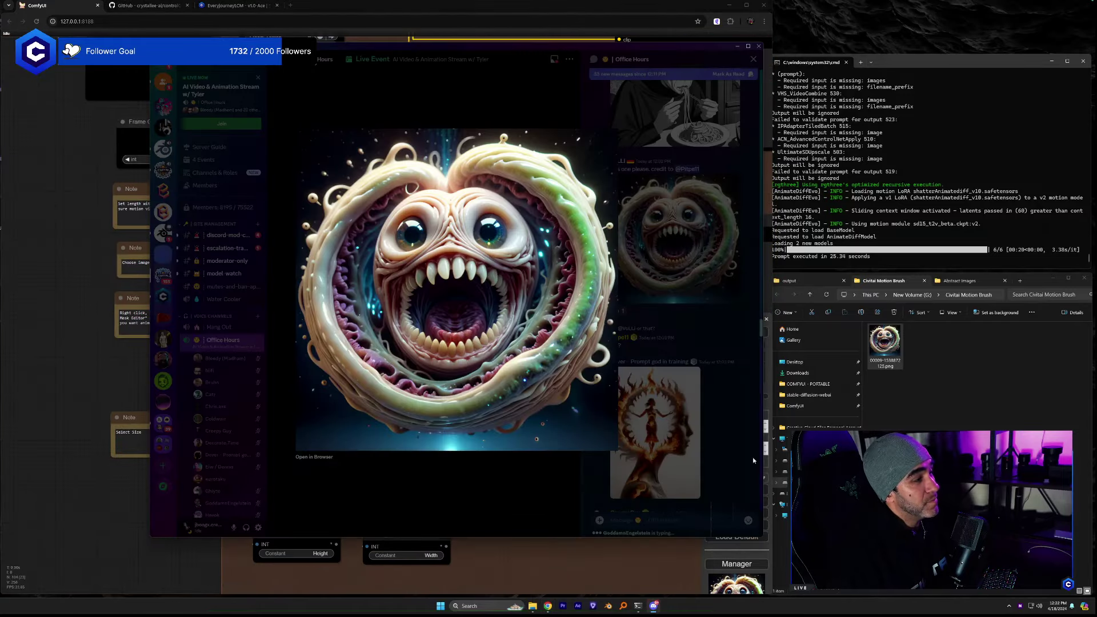
Find the burning-house girl image in the Office Hours chat and save it into the Civitai Motion Brush folder through the browser.
{"action": "left_click", "coordinate": [717, 381]}
{"action": "scroll", "coordinate": [695, 334], "scroll_direction": "up", "scroll_amount": 15}
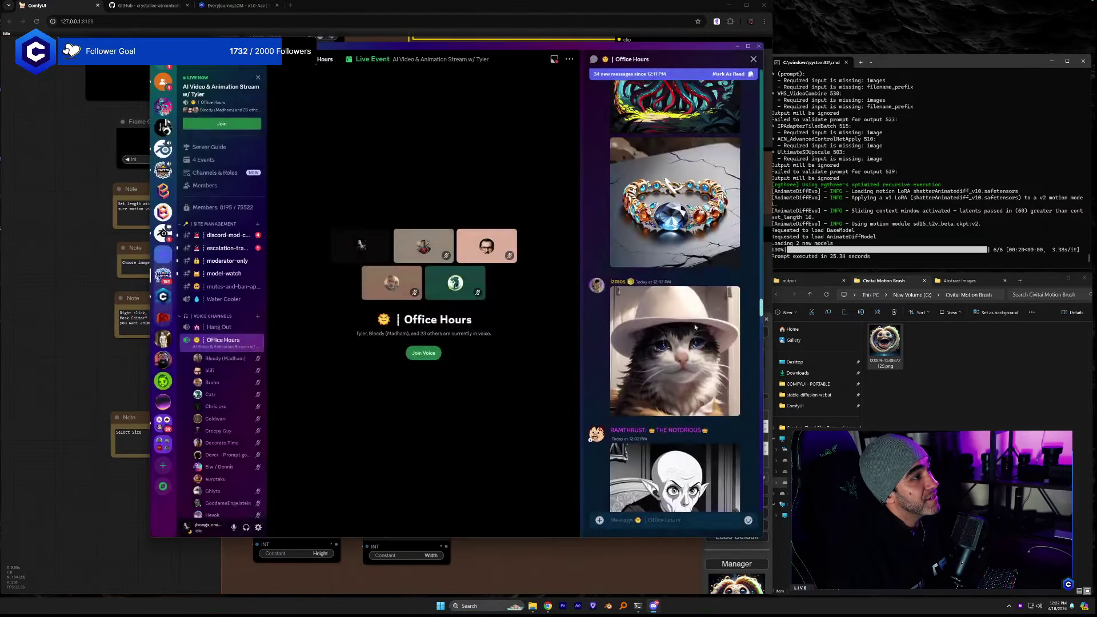
{"action": "scroll", "coordinate": [696, 324], "scroll_direction": "up", "scroll_amount": 15}
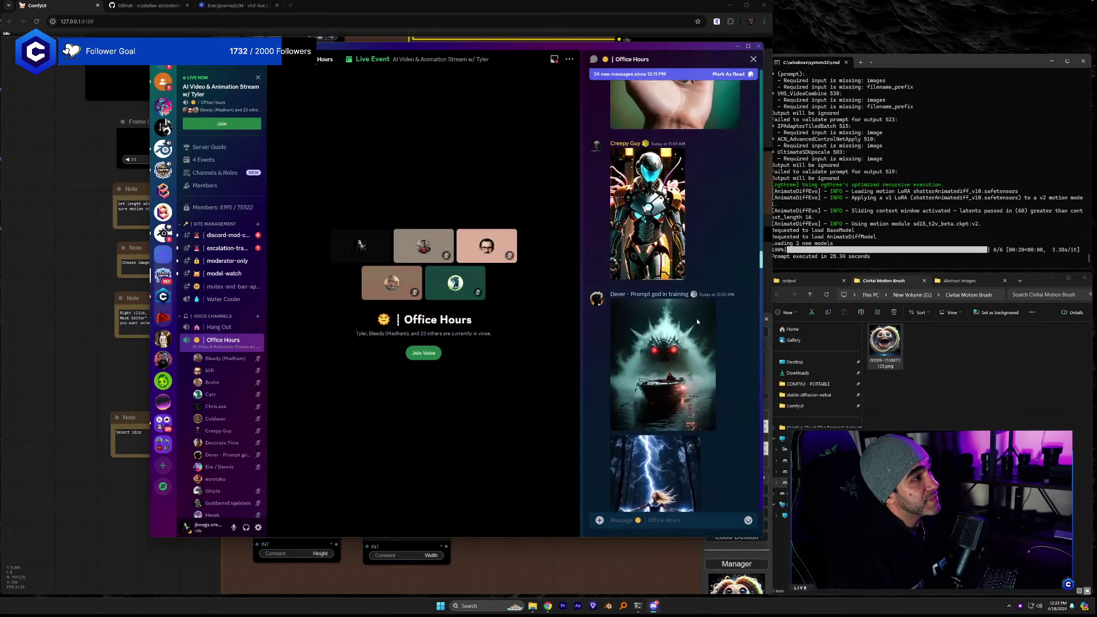
{"action": "scroll", "coordinate": [697, 317], "scroll_direction": "up", "scroll_amount": 15}
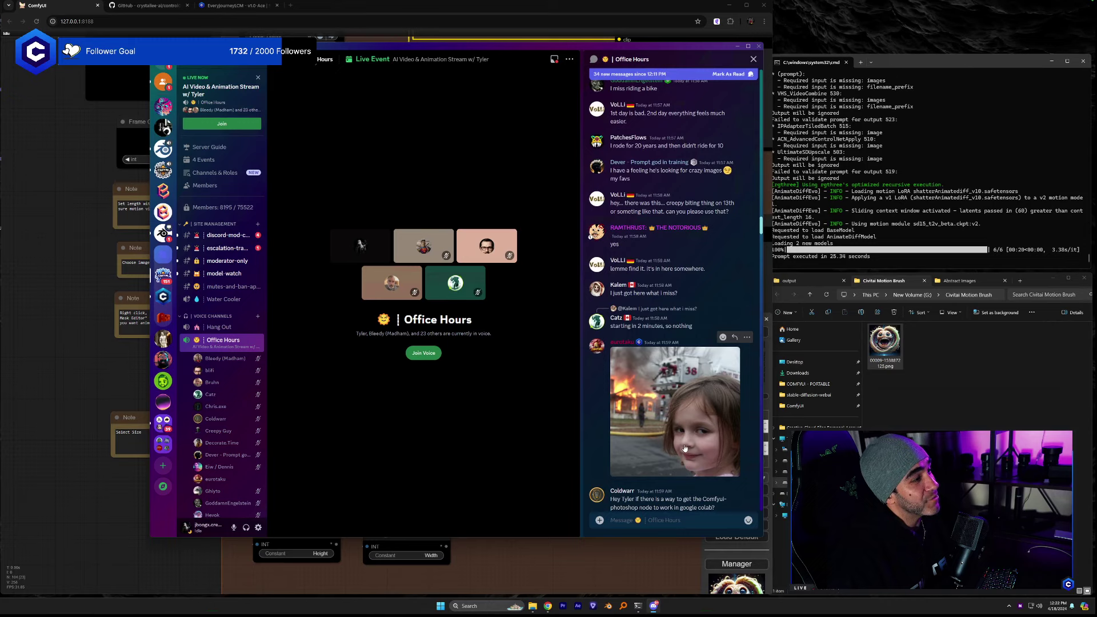
{"action": "left_click", "coordinate": [685, 449]}
{"action": "left_click", "coordinate": [314, 457]}
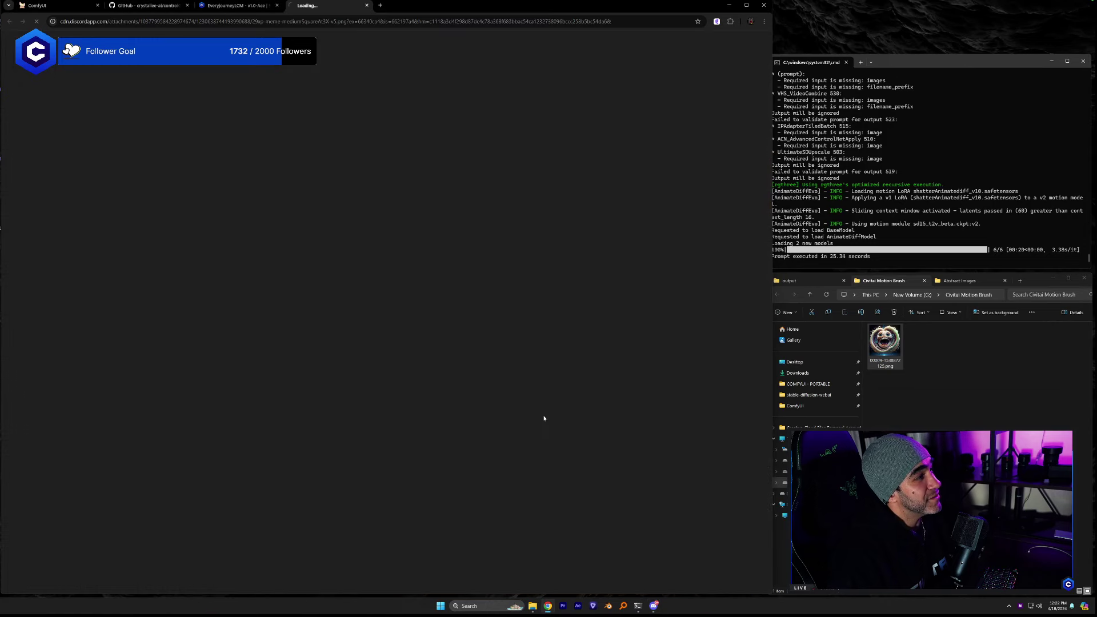
{"action": "left_click_drag", "start_coordinate": [888, 397], "coordinate": [941, 407]}
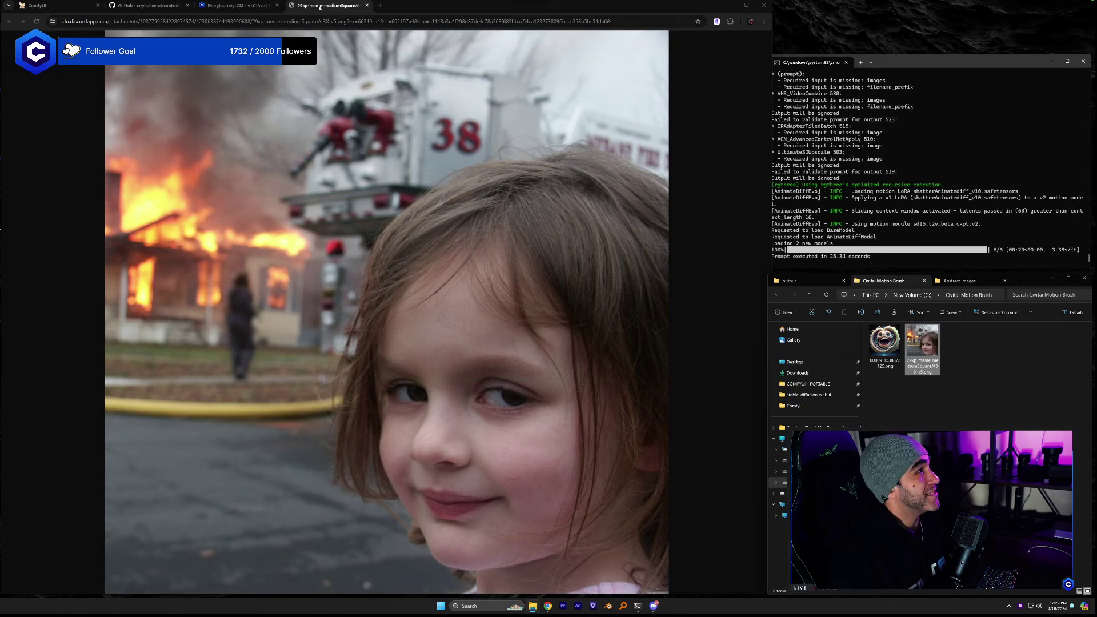
Close the image's browser page and load the burning-house girl picture into ComfyUI's Image to Animate node.
{"action": "left_click", "coordinate": [366, 5]}
{"action": "left_click", "coordinate": [37, 5]}
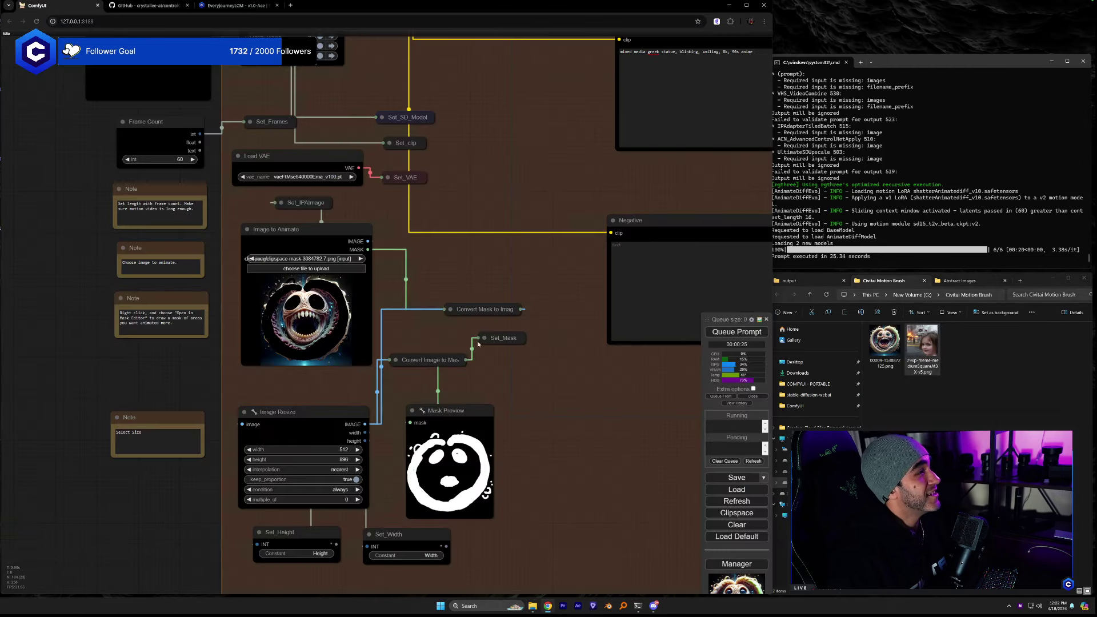
{"action": "left_click_drag", "start_coordinate": [921, 346], "coordinate": [305, 310]}
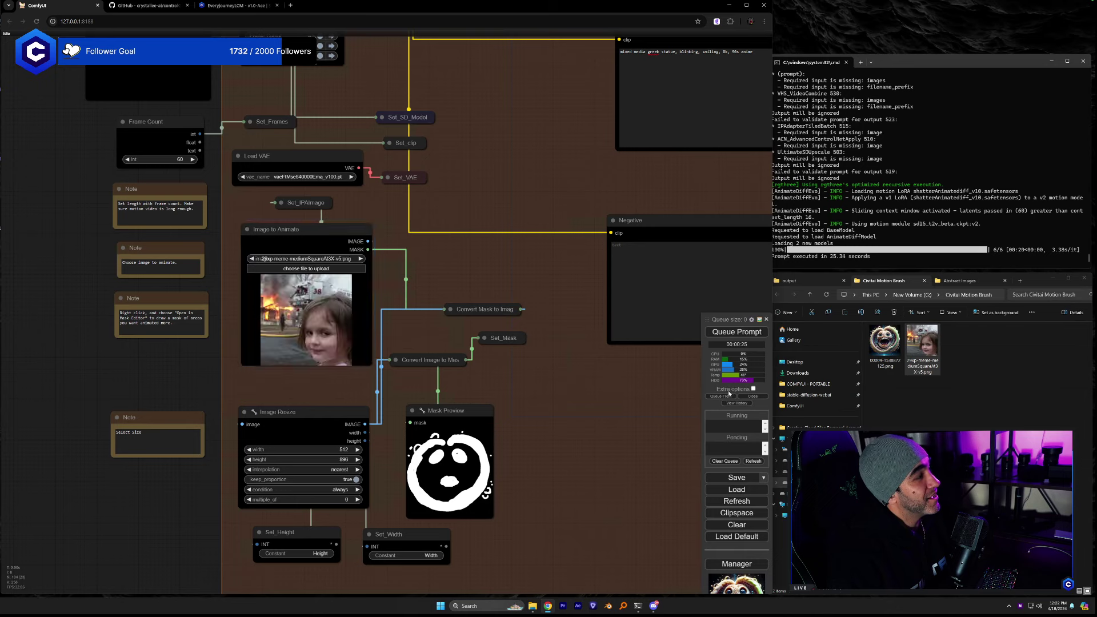
Open the girl image in the Mask Editor and mask the smoke, the flames and both eyes, adjusting brush thickness.
{"action": "right_click", "coordinate": [312, 316]}
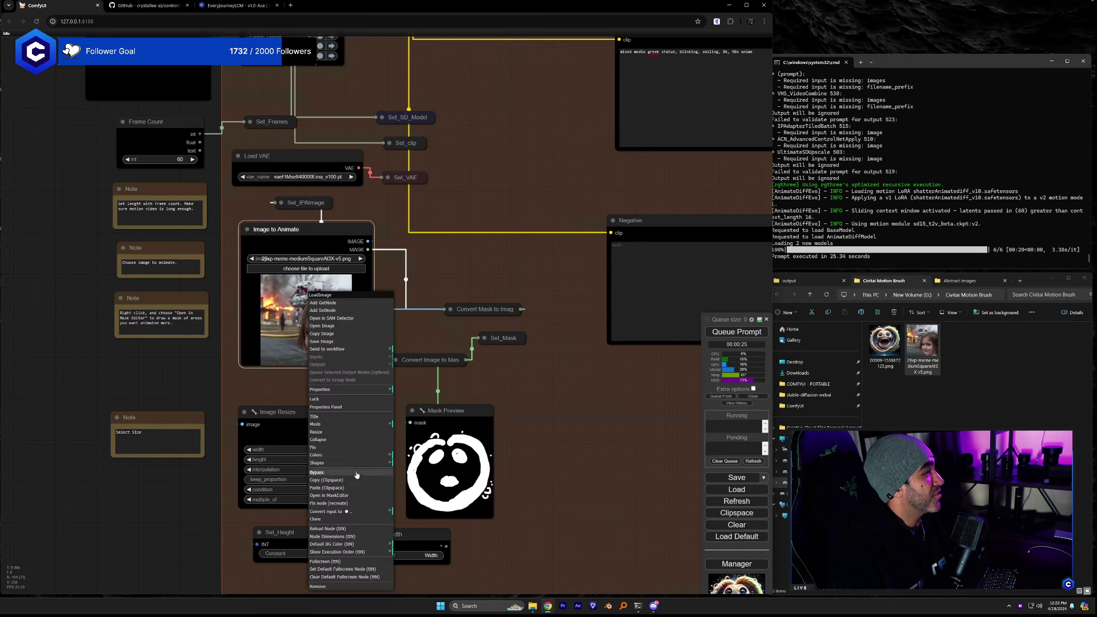
{"action": "left_click", "coordinate": [337, 496]}
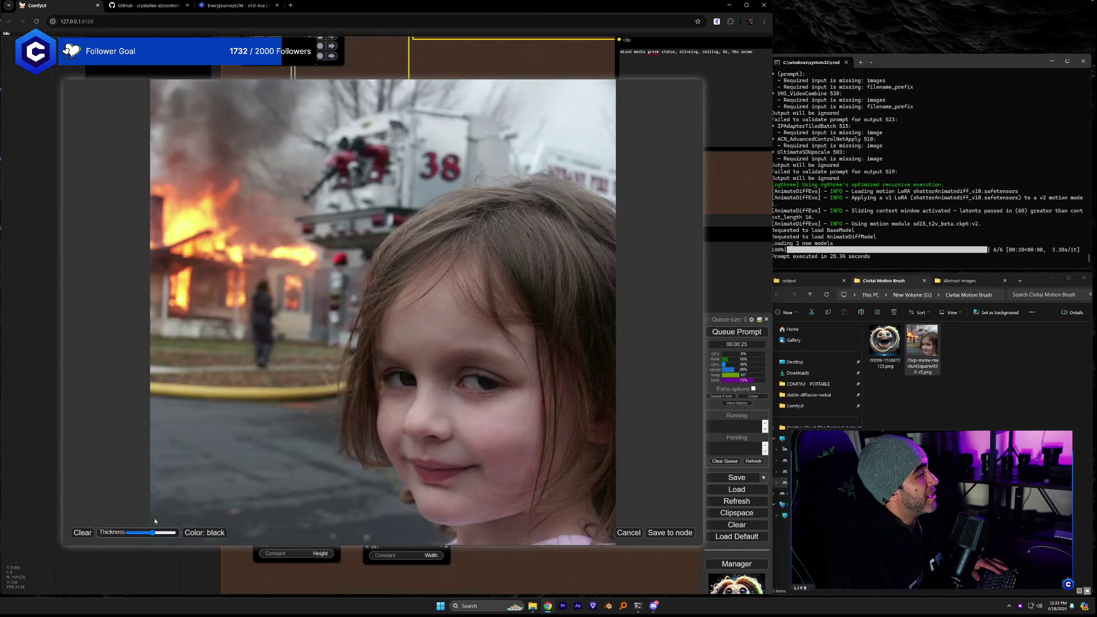
{"action": "scroll", "coordinate": [186, 469], "scroll_direction": "up", "scroll_amount": 15}
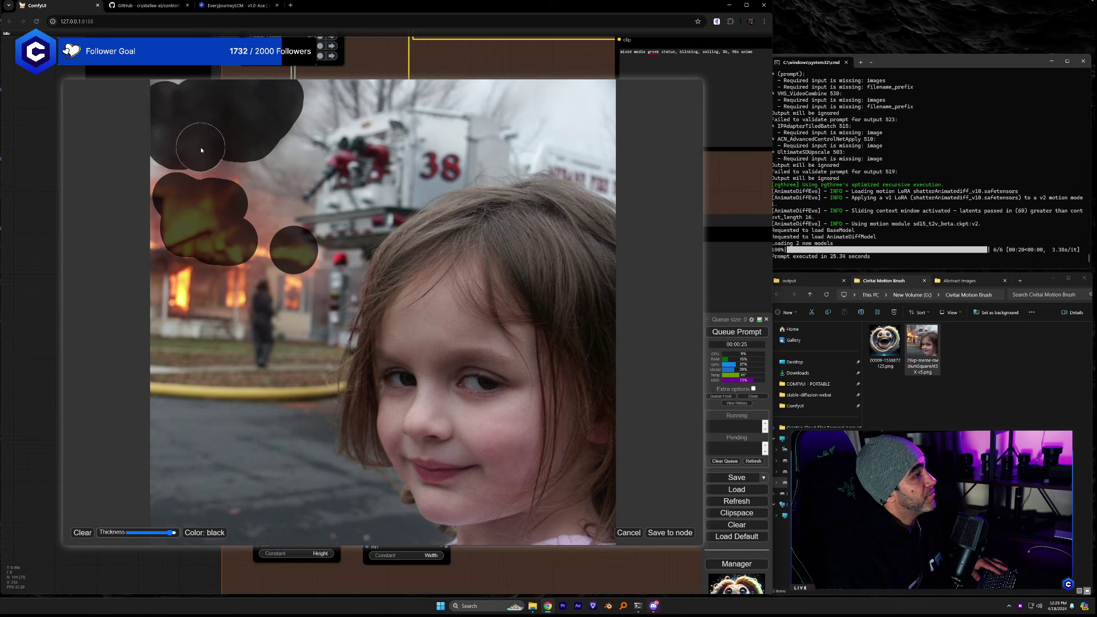
{"action": "scroll", "coordinate": [479, 392], "scroll_direction": "down", "scroll_amount": 3}
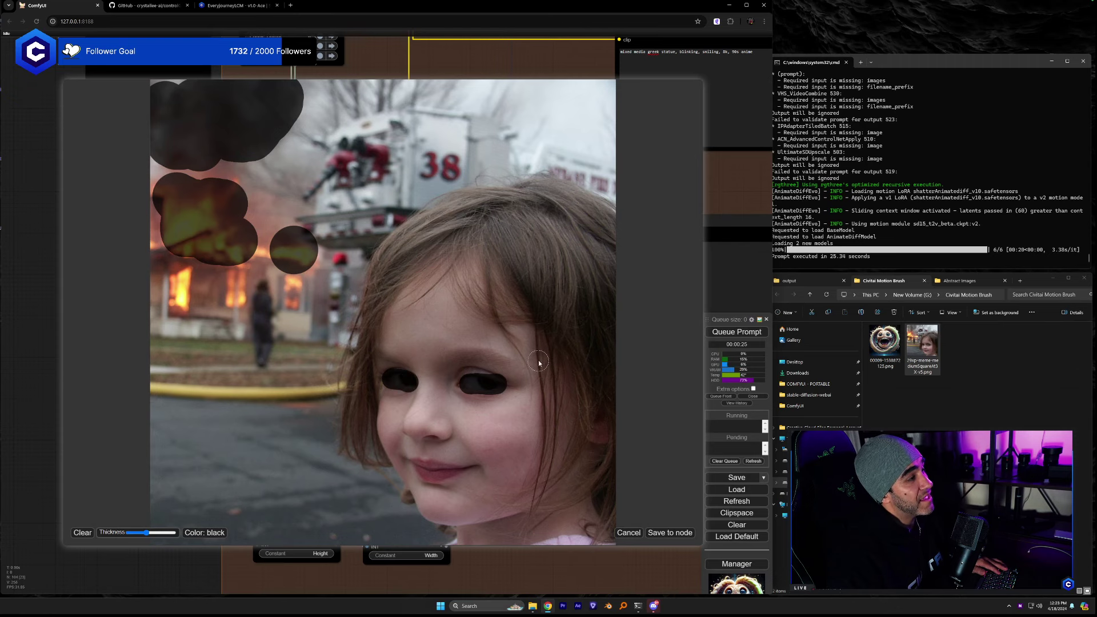
Mask the girl's hair around her face with a medium brush and save the mask to the node.
{"action": "scroll", "coordinate": [539, 358], "scroll_direction": "down", "scroll_amount": 2}
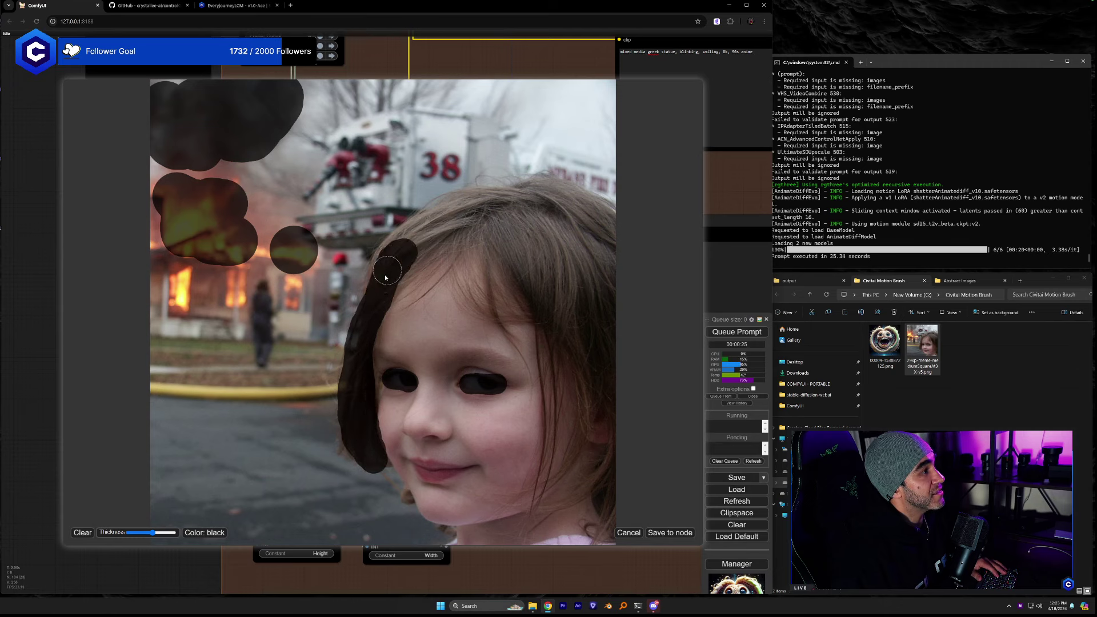
{"action": "mouse_move", "coordinate": [441, 231]}
{"action": "left_mouse_down"}
{"action": "mouse_move", "coordinate": [467, 208]}
{"action": "mouse_move", "coordinate": [405, 236]}
{"action": "mouse_move", "coordinate": [381, 274]}
{"action": "mouse_move", "coordinate": [406, 245]}
{"action": "mouse_move", "coordinate": [486, 205]}
{"action": "mouse_move", "coordinate": [540, 197]}
{"action": "mouse_move", "coordinate": [519, 199]}
{"action": "mouse_move", "coordinate": [538, 185]}
{"action": "mouse_move", "coordinate": [605, 205]}
{"action": "mouse_move", "coordinate": [622, 228]}
{"action": "left_mouse_up"}
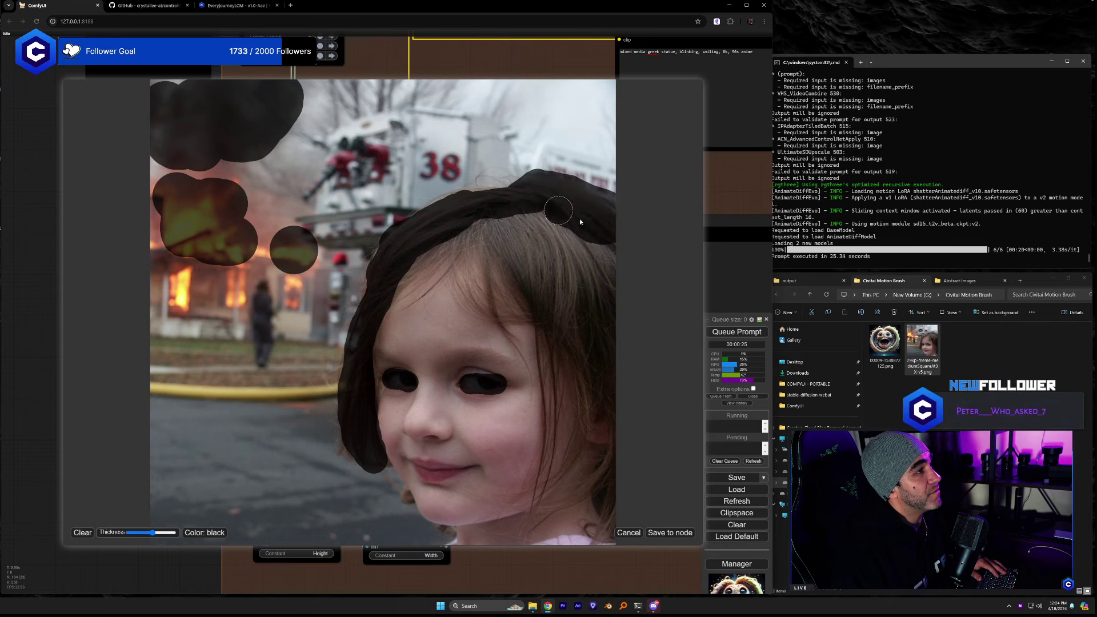
{"action": "mouse_move", "coordinate": [501, 223]}
{"action": "left_mouse_down"}
{"action": "mouse_move", "coordinate": [550, 297]}
{"action": "mouse_move", "coordinate": [591, 312]}
{"action": "left_mouse_up"}
{"action": "left_click_drag", "start_coordinate": [584, 266], "coordinate": [617, 336]}
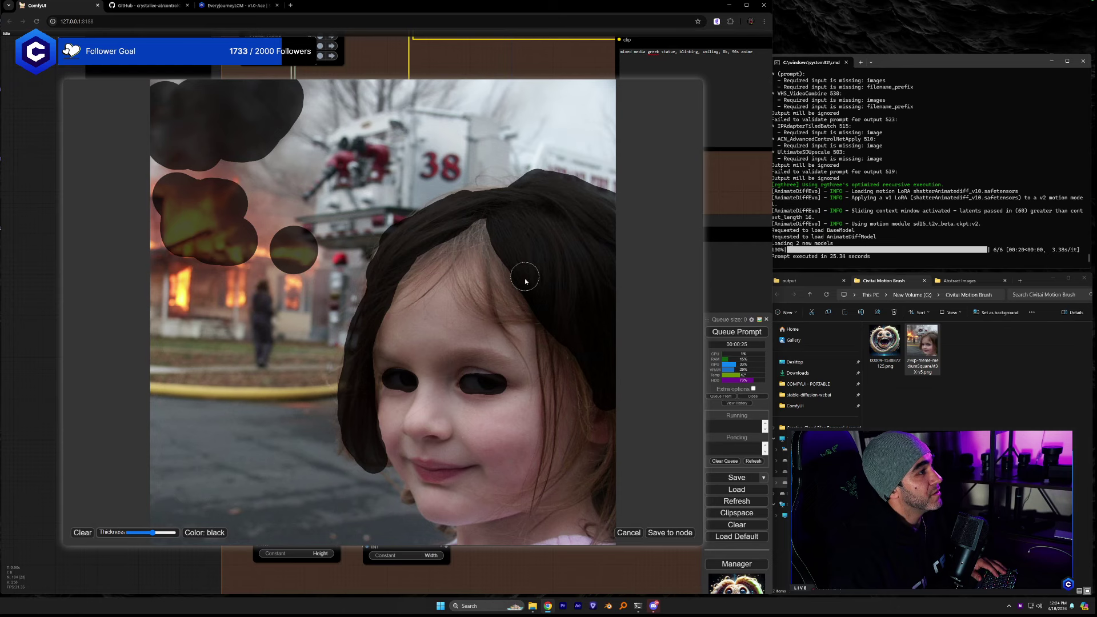
{"action": "mouse_move", "coordinate": [548, 363]}
{"action": "left_mouse_down"}
{"action": "mouse_move", "coordinate": [548, 450]}
{"action": "mouse_move", "coordinate": [531, 509]}
{"action": "left_mouse_up"}
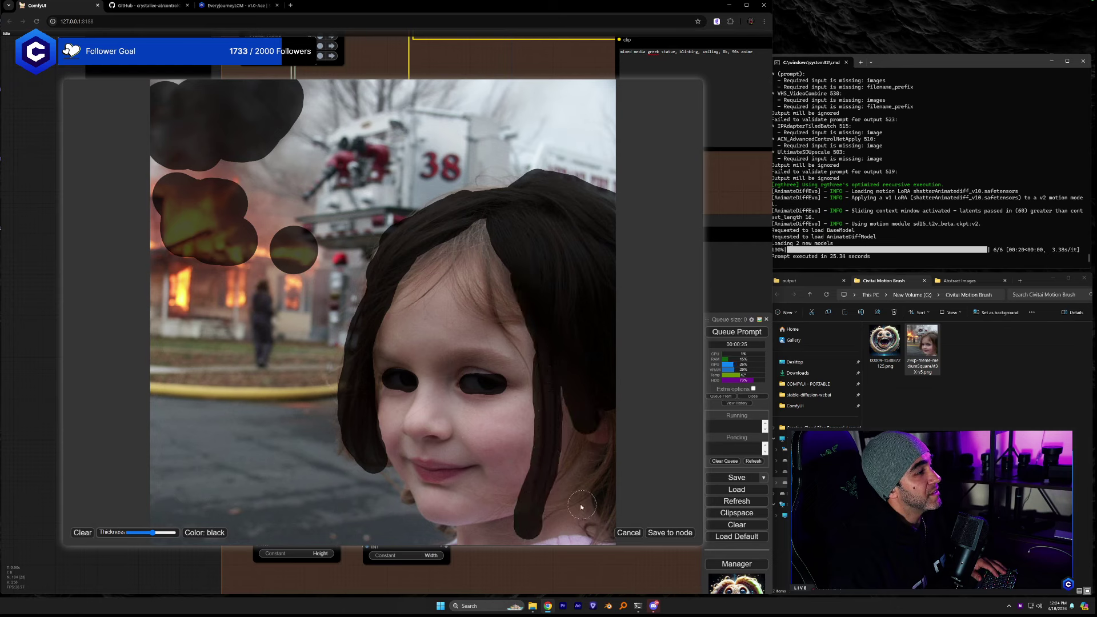
{"action": "left_click_drag", "start_coordinate": [582, 506], "coordinate": [607, 462]}
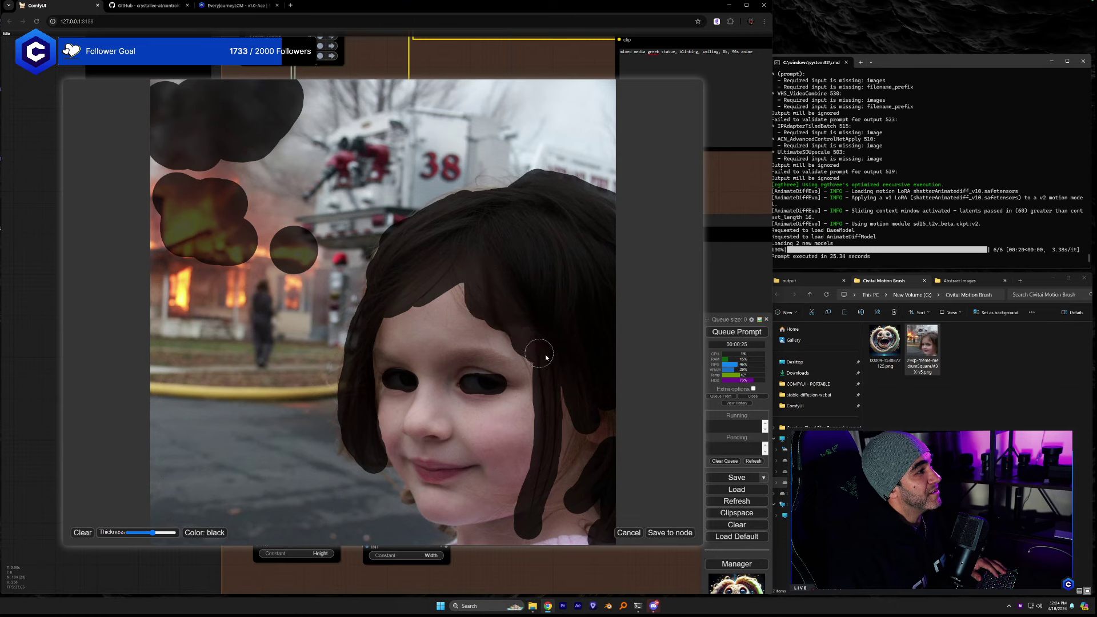
{"action": "left_click", "coordinate": [665, 532]}
Change the positive prompt to "girl in front of flaming house, blinking, smiling, 8k".
{"action": "scroll", "coordinate": [389, 260], "scroll_direction": "up", "scroll_amount": 5}
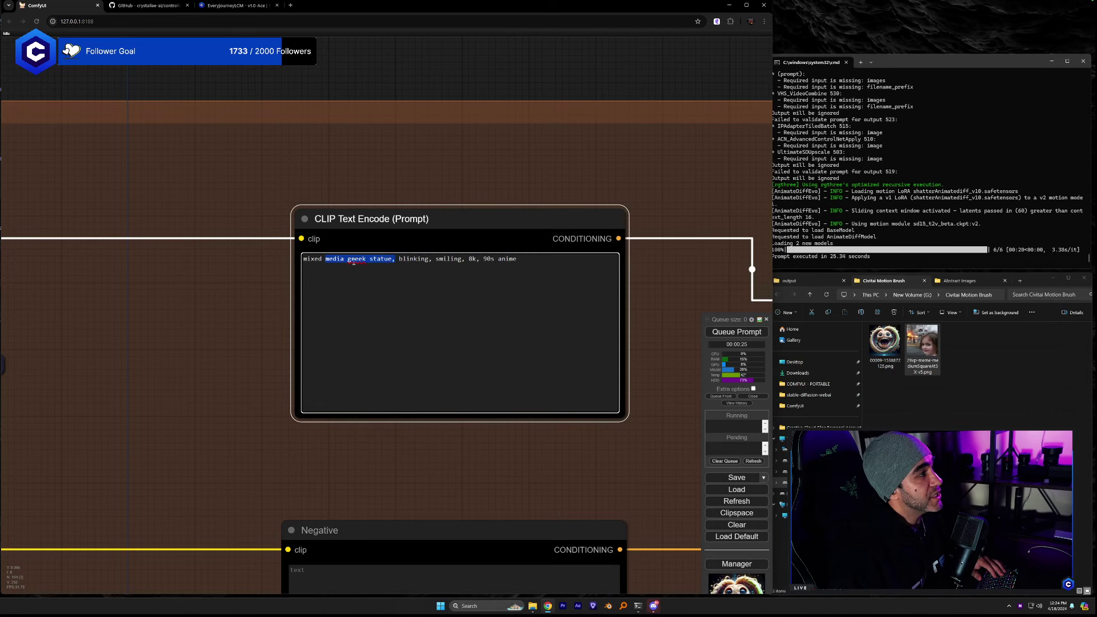
{"action": "left_click", "coordinate": [399, 257]}
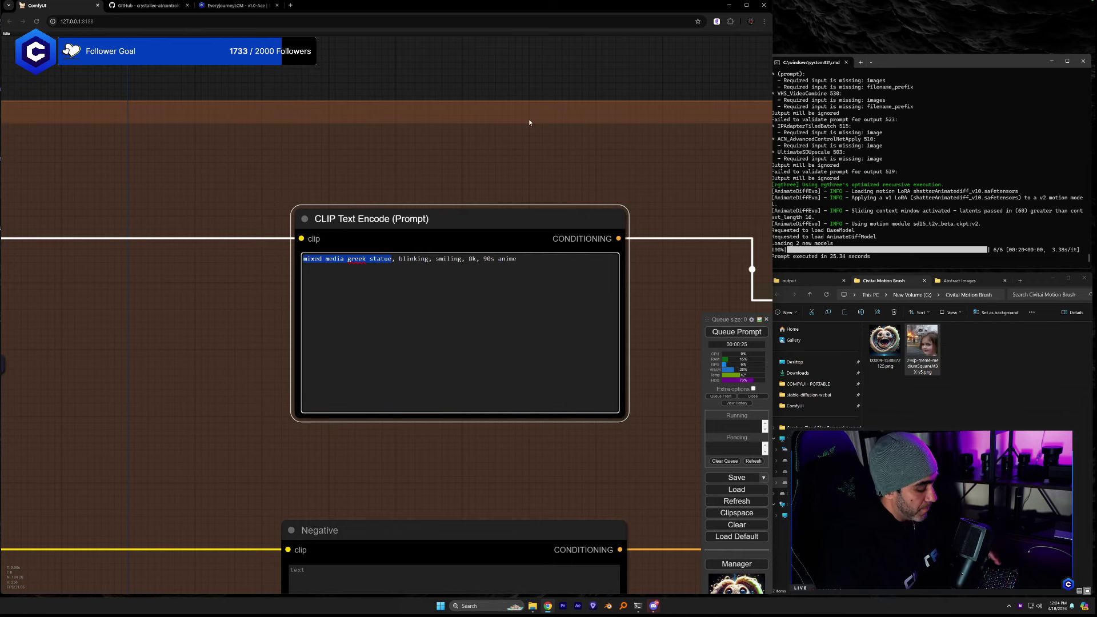
{"action": "type", "text": "girl in front of flaming house,"}
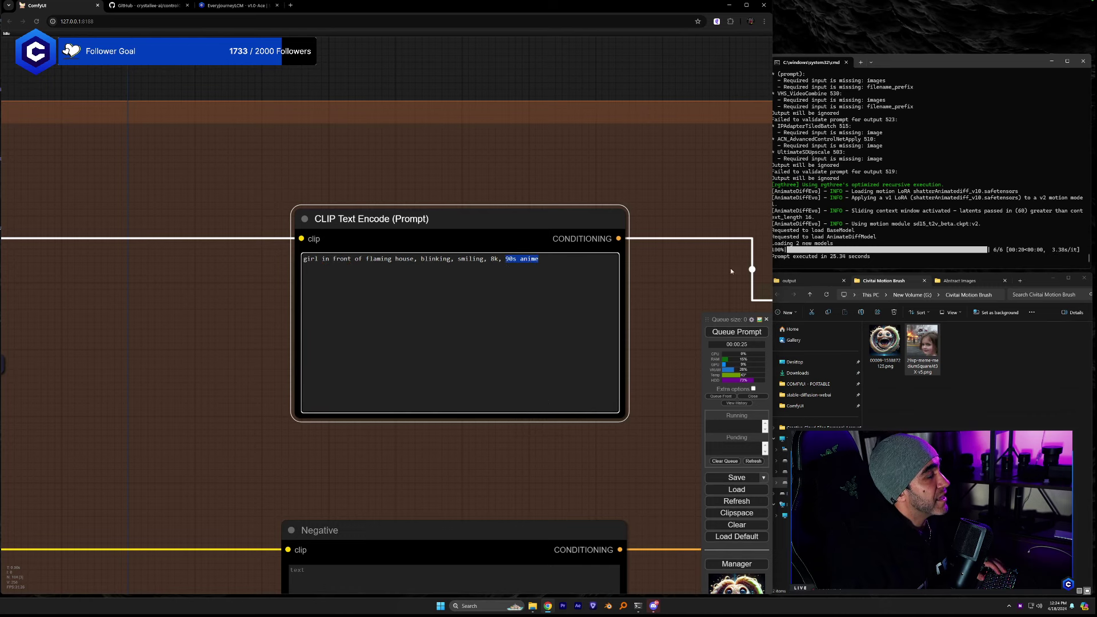
{"action": "key", "text": "BackSpace"}
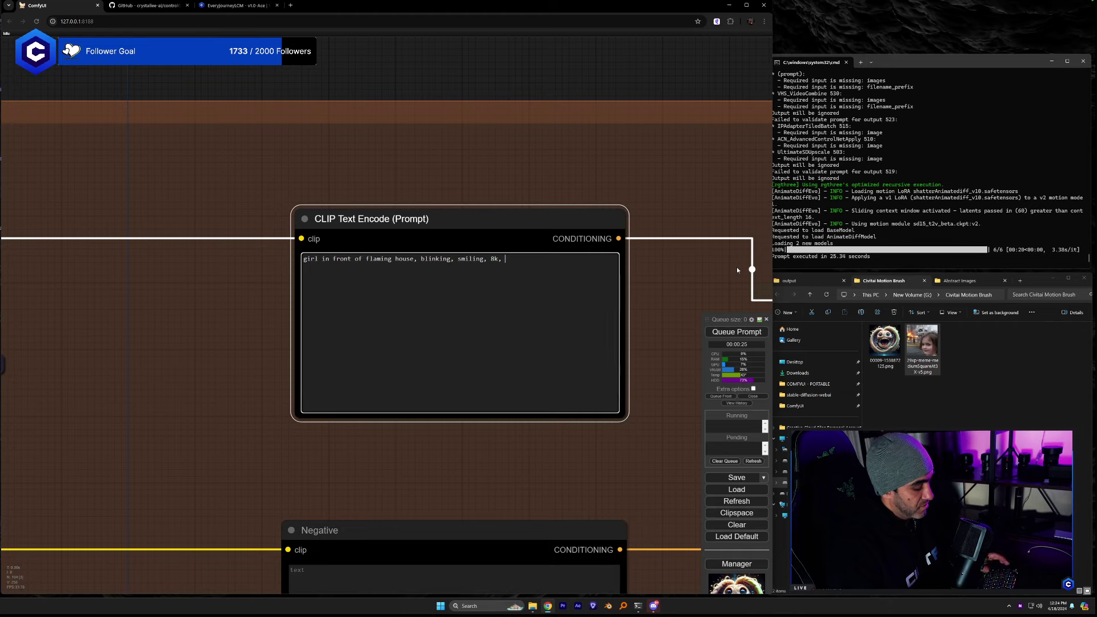
{"action": "key", "text": "BackSpace"}
{"action": "key", "text": "BackSpace"}
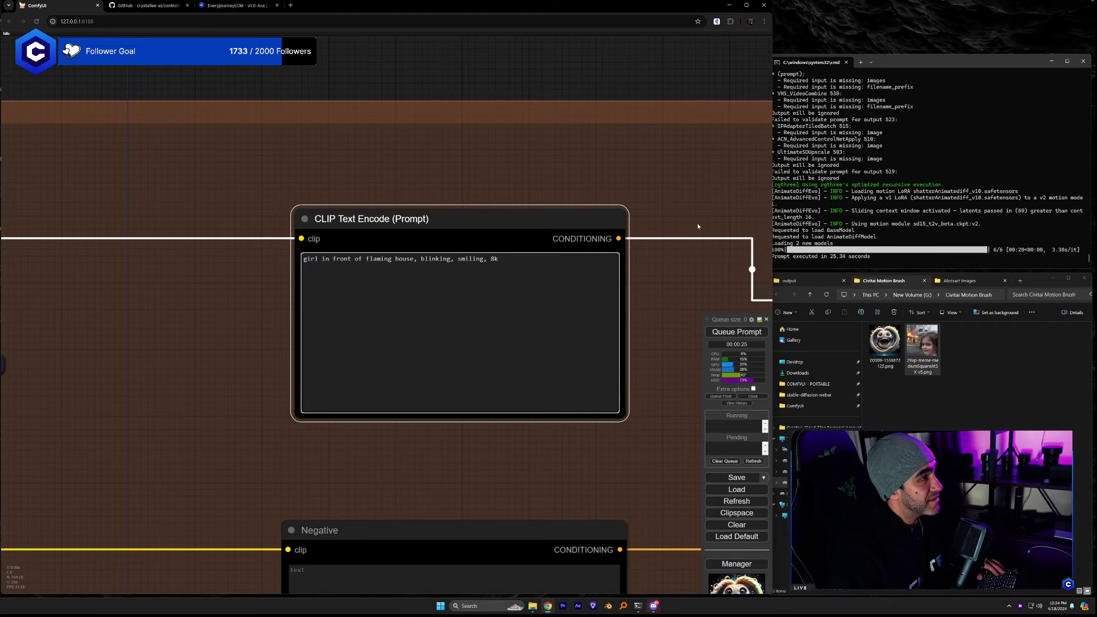
Check the Load AnimateDiff LoRA settings in the Output group and queue the prompt for the girl image.
{"action": "left_click_drag", "start_coordinate": [704, 286], "coordinate": [518, 237]}
{"action": "scroll", "coordinate": [568, 303], "scroll_direction": "down", "scroll_amount": 5}
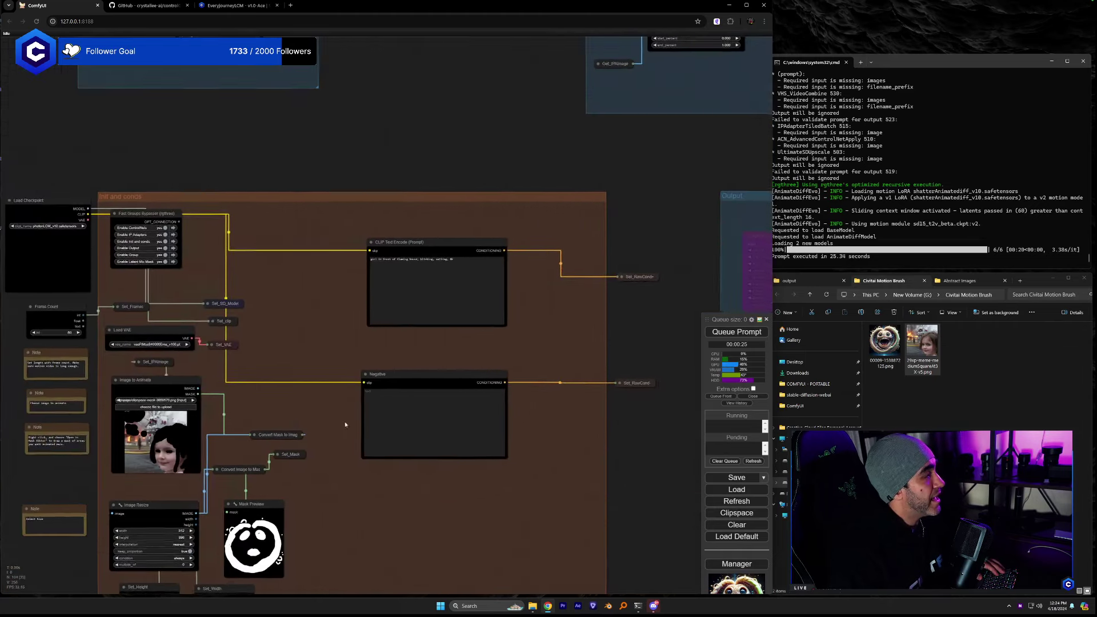
{"action": "left_click_drag", "start_coordinate": [380, 436], "coordinate": [100, 376]}
{"action": "left_click_drag", "start_coordinate": [561, 499], "coordinate": [294, 454]}
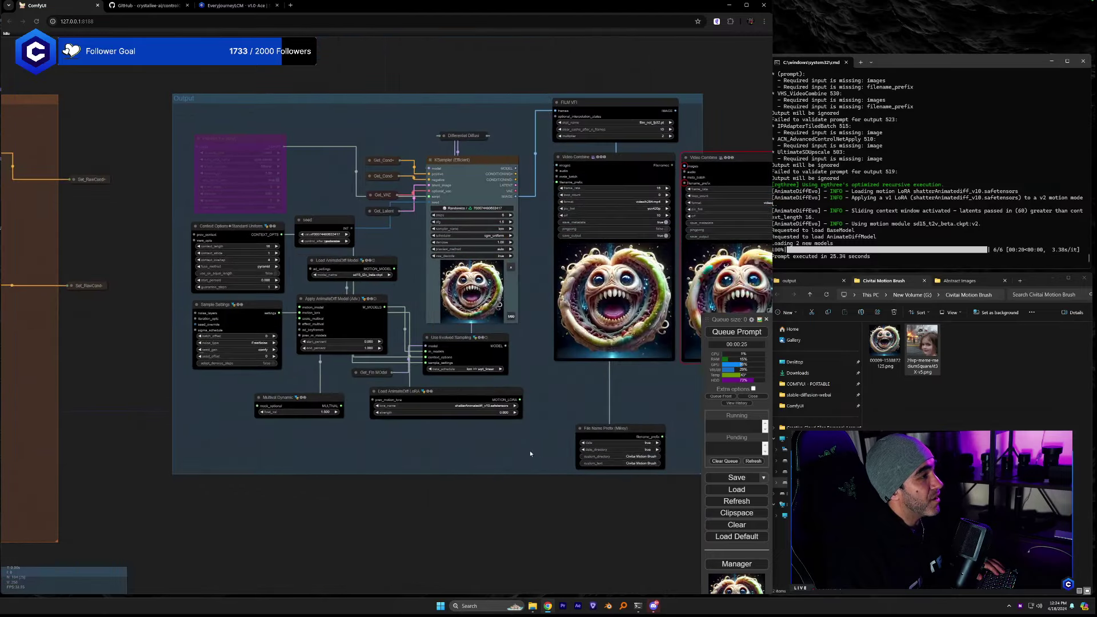
{"action": "scroll", "coordinate": [465, 441], "scroll_direction": "up", "scroll_amount": 2}
{"action": "scroll", "coordinate": [465, 440], "scroll_direction": "up", "scroll_amount": 4}
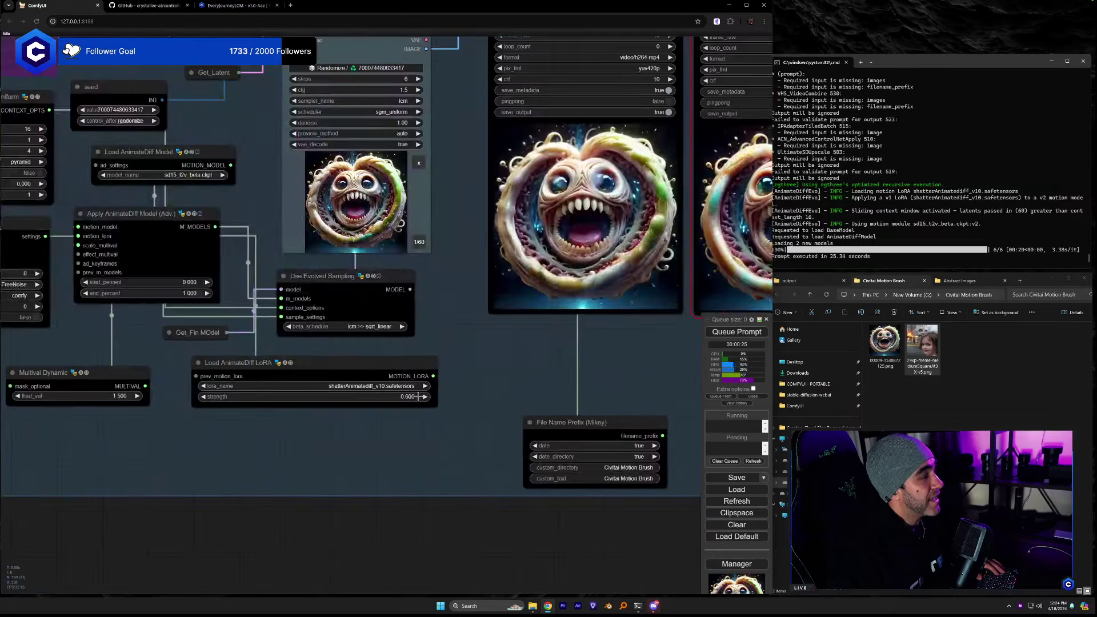
{"action": "key", "text": "ctrl+Return"}
Move the disconnected Video Combine copy clear of the Output group and follow the render through the KSampler and FILM VFI nodes.
{"action": "left_click_drag", "start_coordinate": [662, 316], "coordinate": [530, 457]}
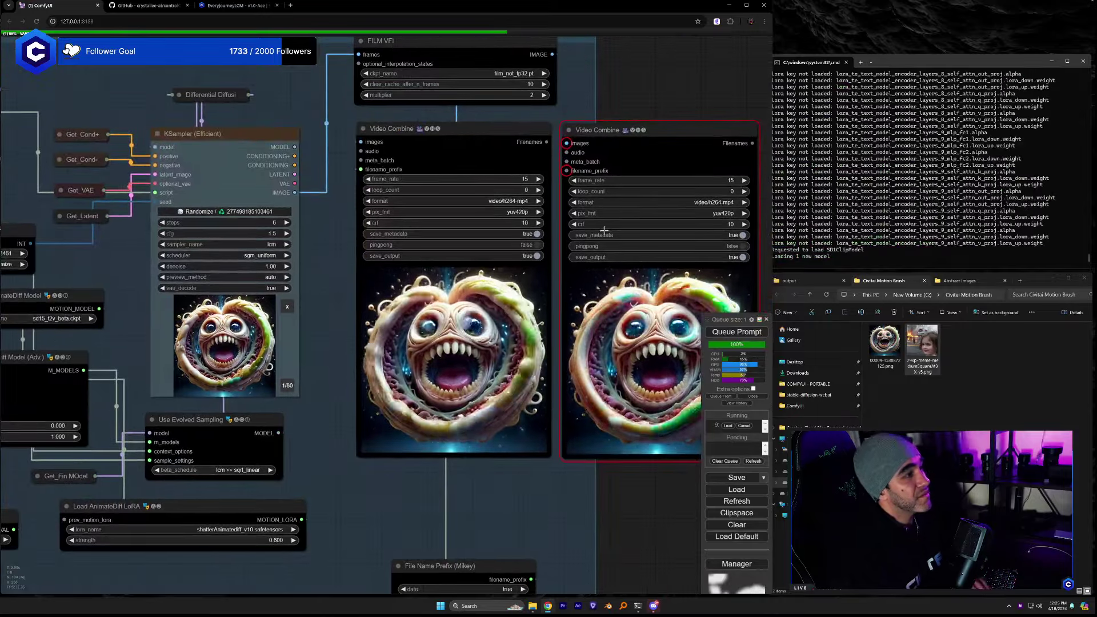
{"action": "left_click_drag", "start_coordinate": [261, 482], "coordinate": [204, 478]}
{"action": "left_click_drag", "start_coordinate": [629, 412], "coordinate": [394, 386]}
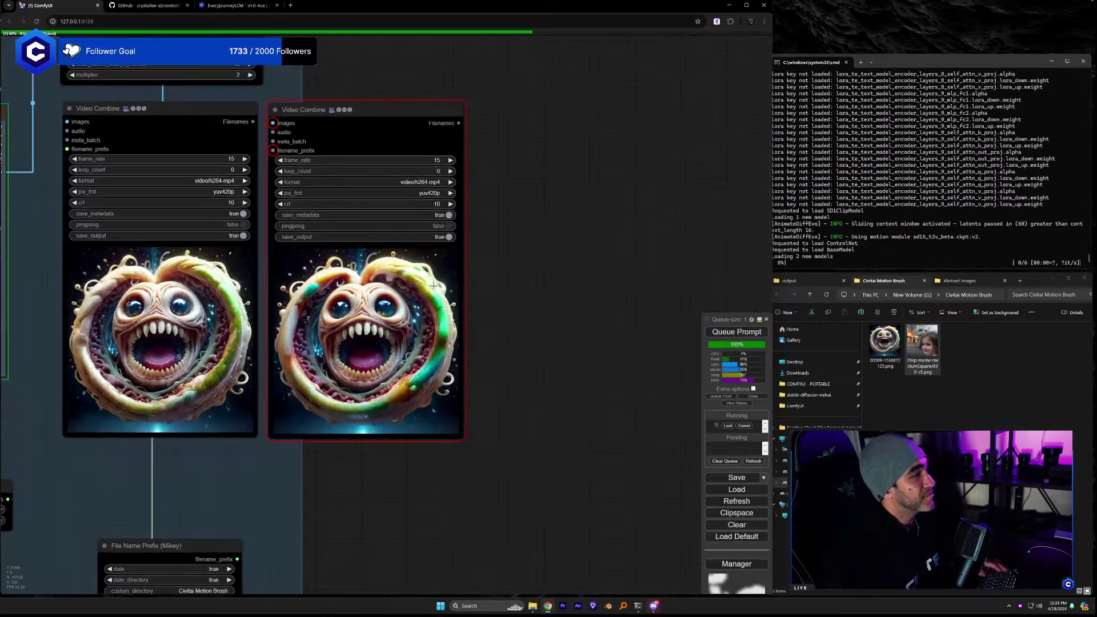
{"action": "left_click_drag", "start_coordinate": [595, 384], "coordinate": [679, 465]}
{"action": "scroll", "coordinate": [588, 392], "scroll_direction": "up", "scroll_amount": 6}
{"action": "scroll", "coordinate": [587, 392], "scroll_direction": "down", "scroll_amount": 4}
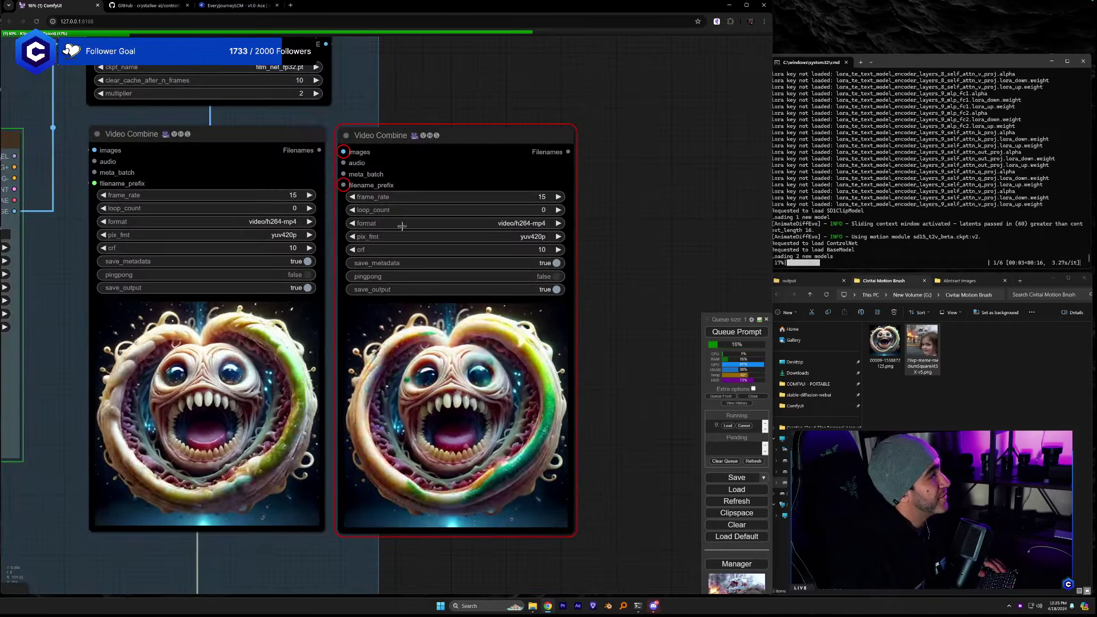
{"action": "left_click_drag", "start_coordinate": [443, 140], "coordinate": [488, 142]}
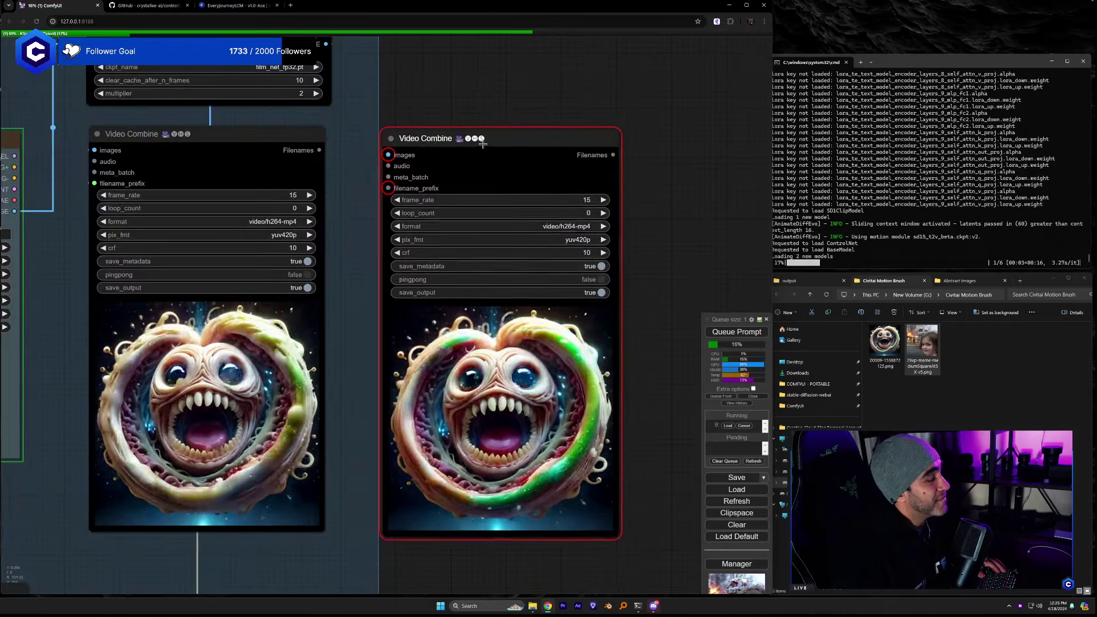
{"action": "left_click_drag", "start_coordinate": [365, 345], "coordinate": [400, 334]}
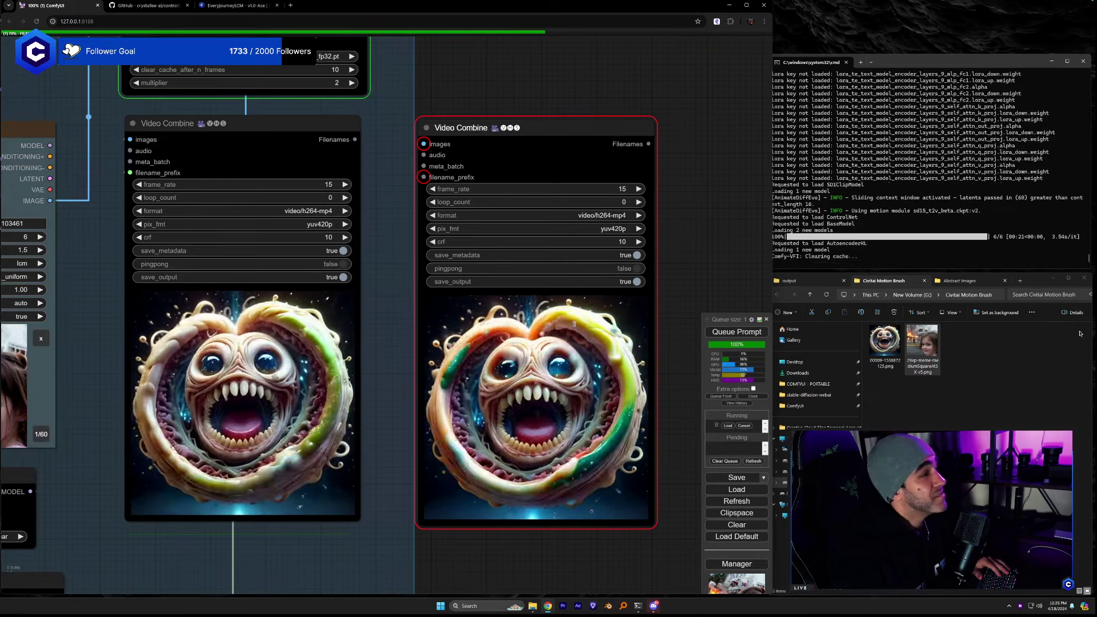
{"action": "left_click_drag", "start_coordinate": [110, 382], "coordinate": [237, 435]}
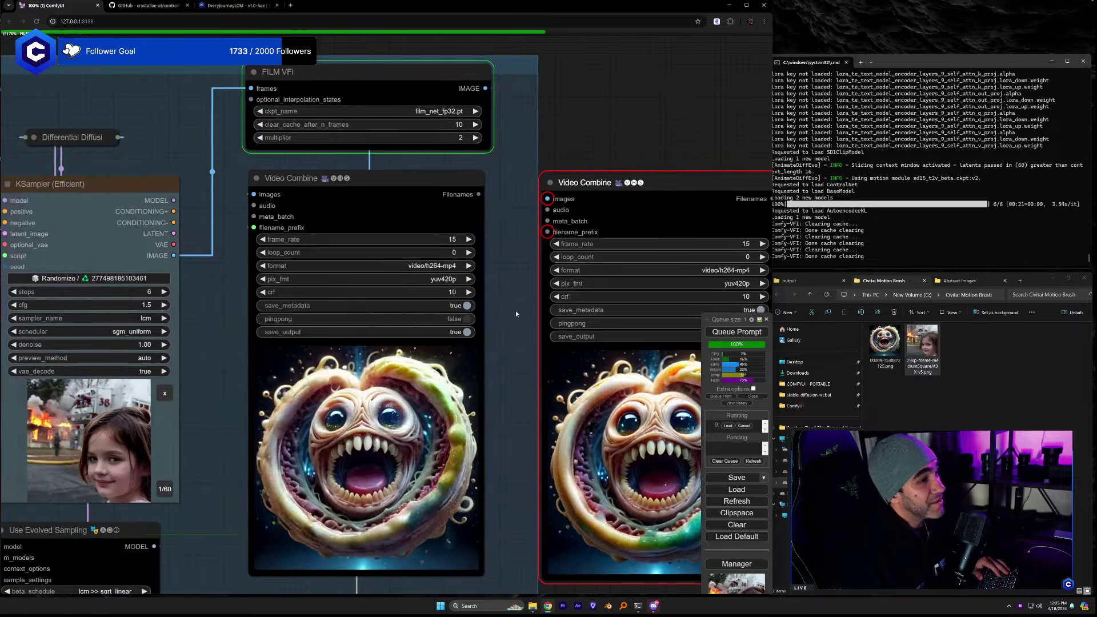
Switch to Discord, reveal the spoiler-tagged red horned monster image and save it into the Civitai Motion Brush folder through the browser.
{"action": "left_click", "coordinate": [654, 605]}
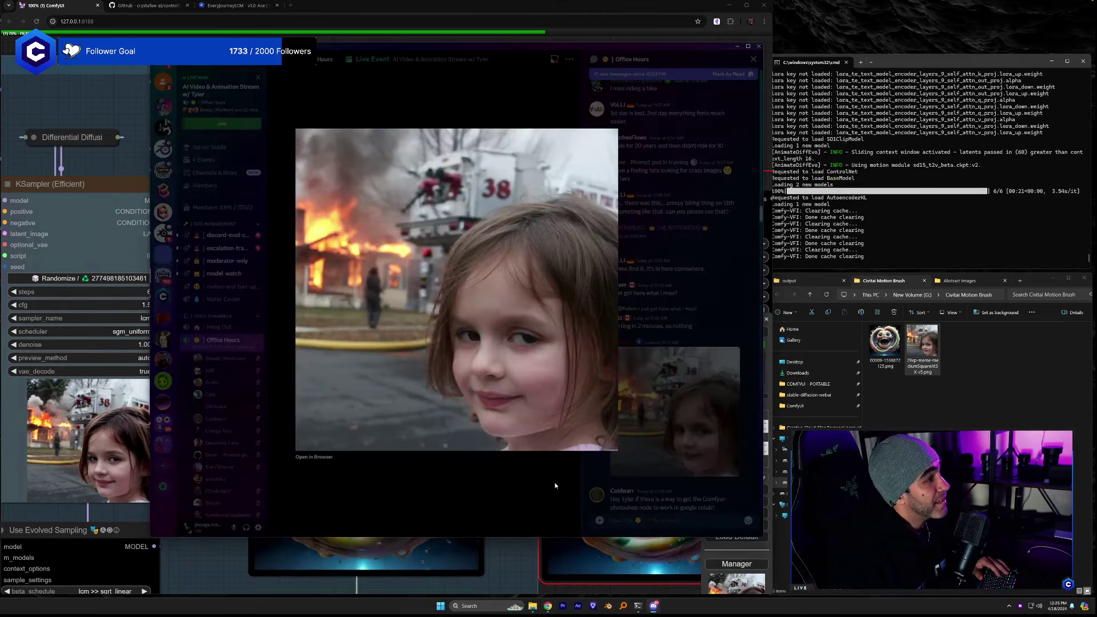
{"action": "left_click", "coordinate": [662, 468]}
{"action": "scroll", "coordinate": [675, 479], "scroll_direction": "down", "scroll_amount": 7}
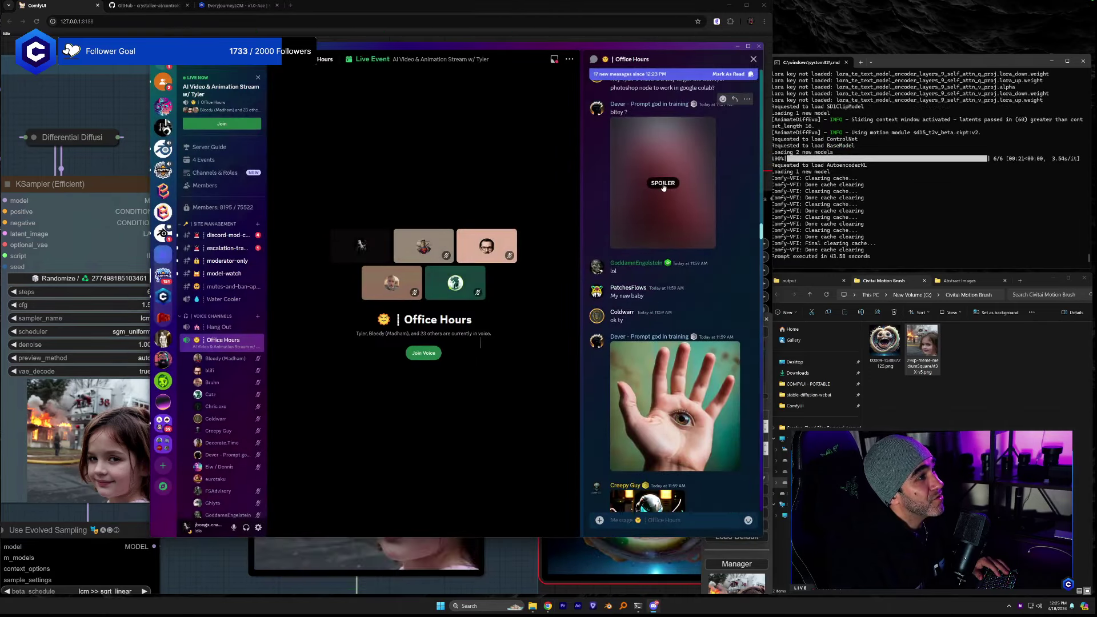
{"action": "left_click", "coordinate": [641, 195]}
{"action": "left_click", "coordinate": [669, 170]}
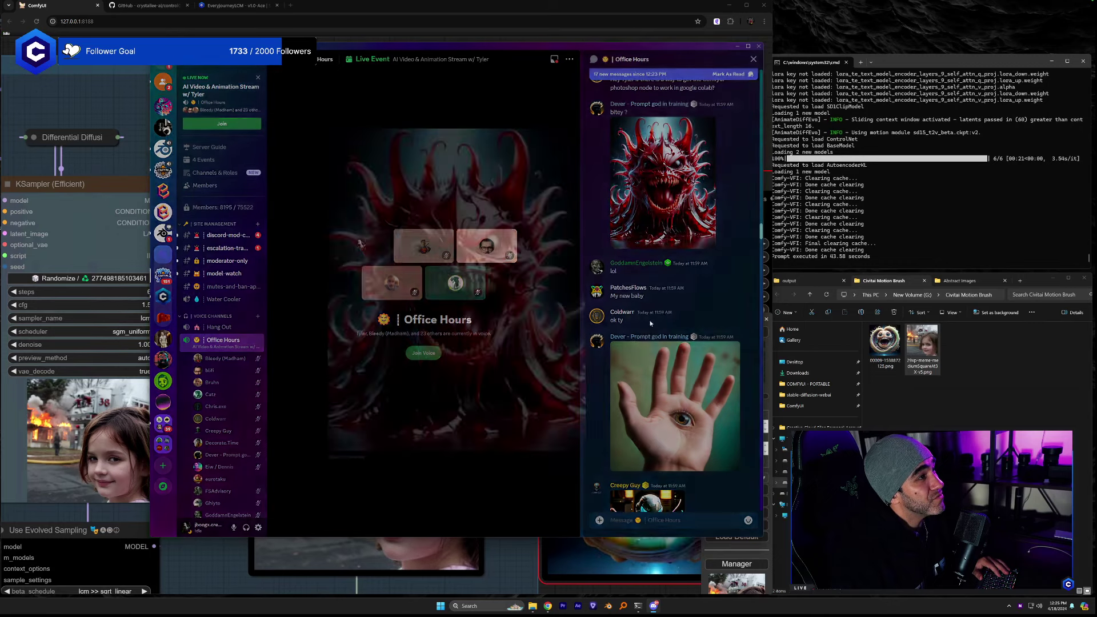
{"action": "left_click", "coordinate": [355, 458]}
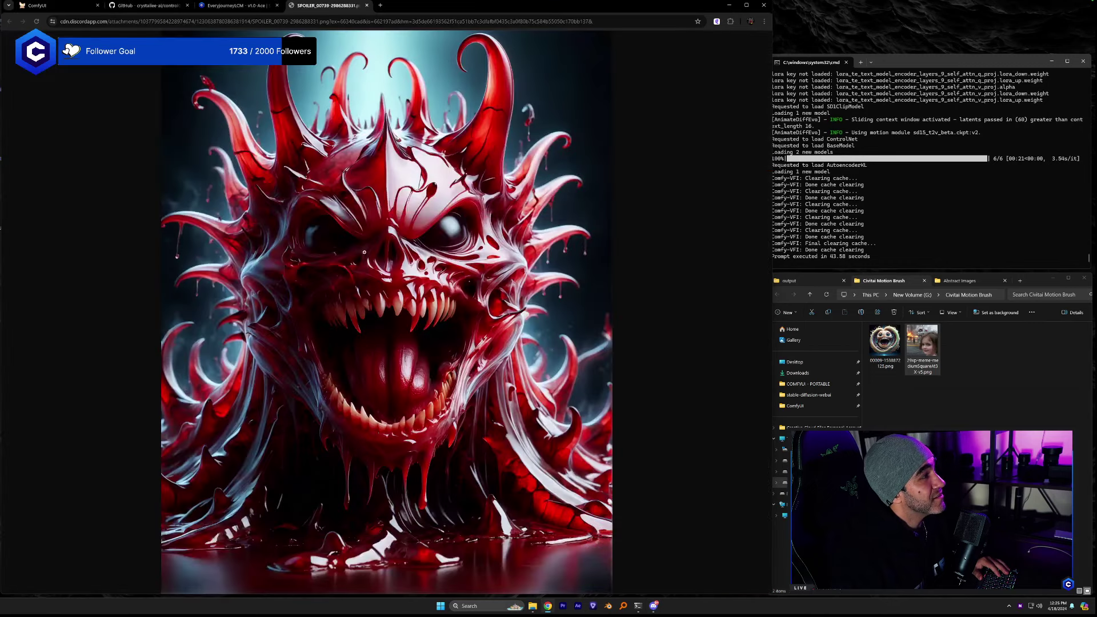
{"action": "left_click_drag", "start_coordinate": [887, 426], "coordinate": [886, 426]}
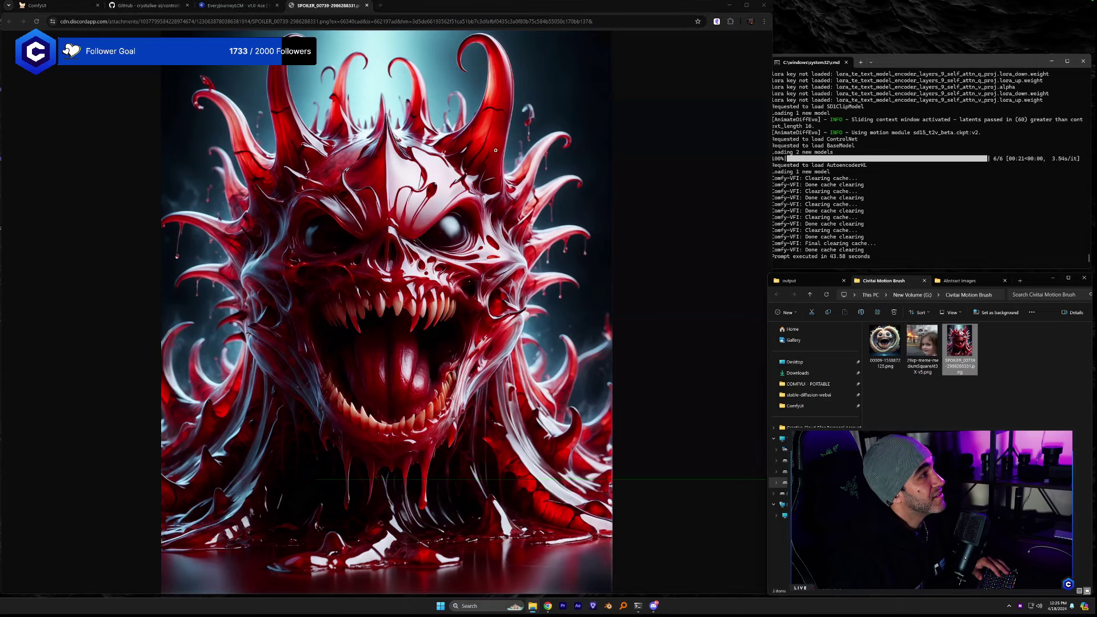
Return to Discord, open the image of a hand with an eye in its palm in the browser, and save it into the Civitai Motion Brush folder.
{"action": "left_click", "coordinate": [367, 5]}
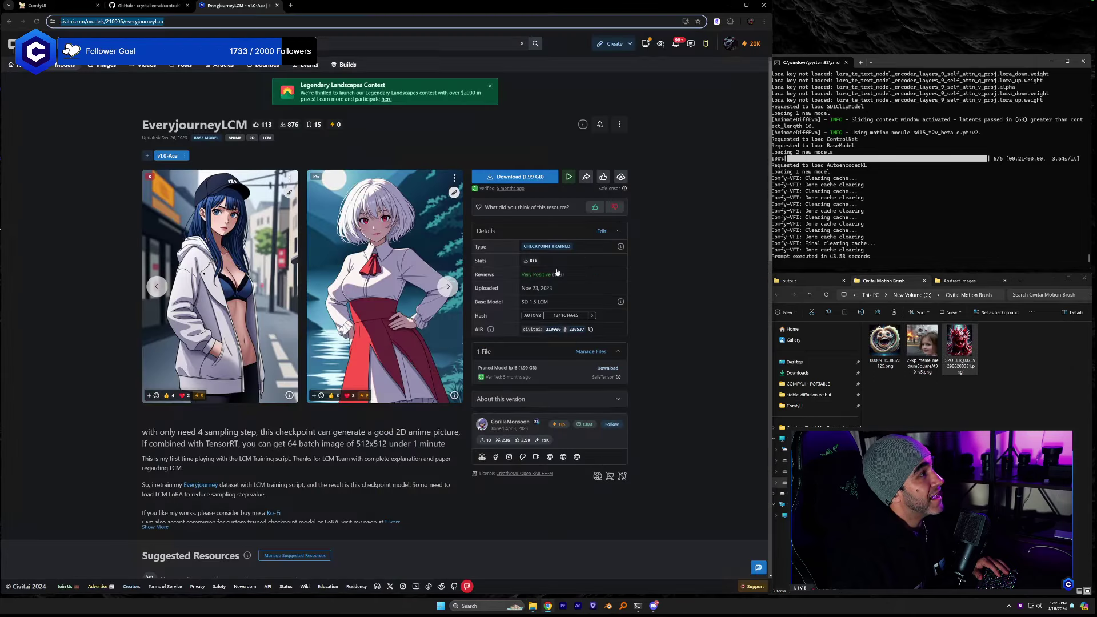
{"action": "left_click", "coordinate": [655, 605]}
{"action": "key", "text": "Escape"}
{"action": "left_click", "coordinate": [639, 434]}
{"action": "left_click", "coordinate": [331, 457]}
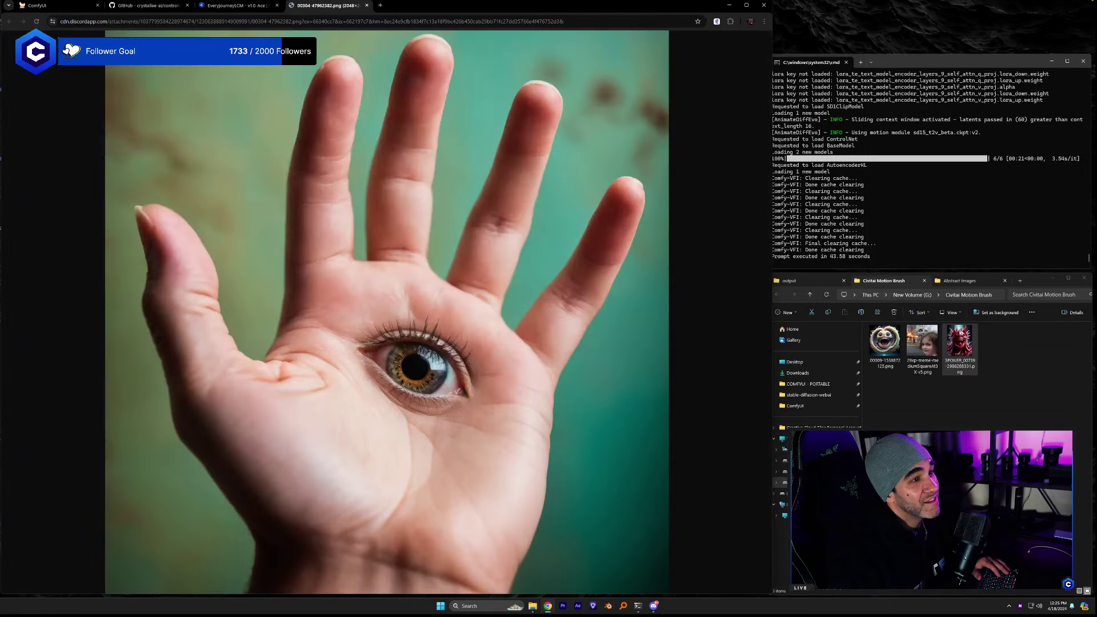
{"action": "left_click_drag", "start_coordinate": [386, 311], "coordinate": [997, 346]}
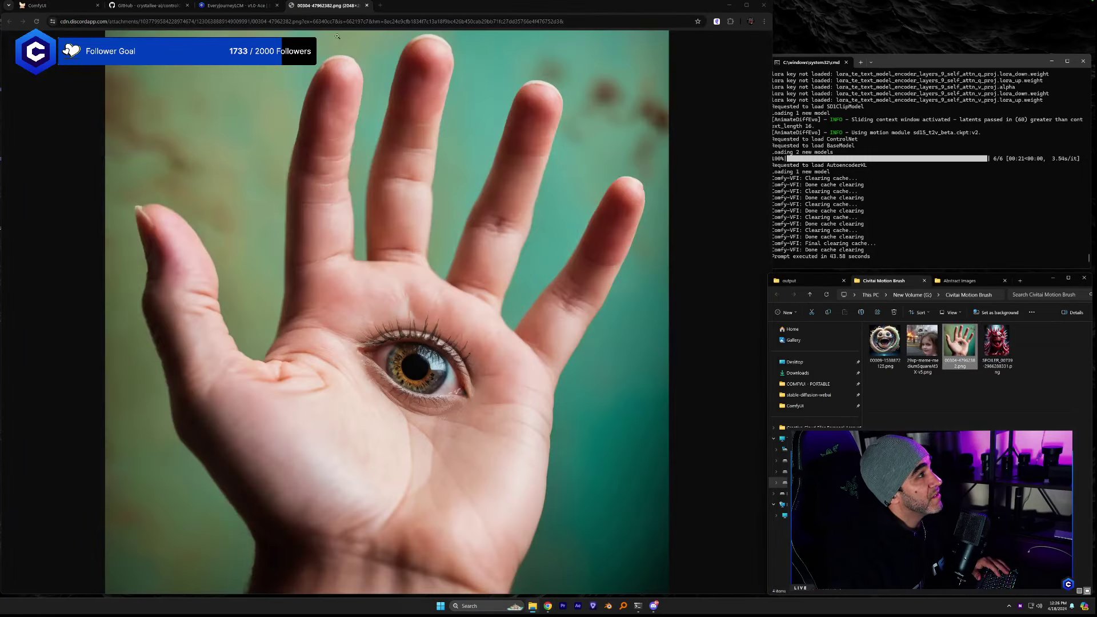
{"action": "left_click", "coordinate": [367, 5]}
Switch back to ComfyUI and examine the rendered girl video closely in the Video Combine preview.
{"action": "left_click", "coordinate": [40, 5]}
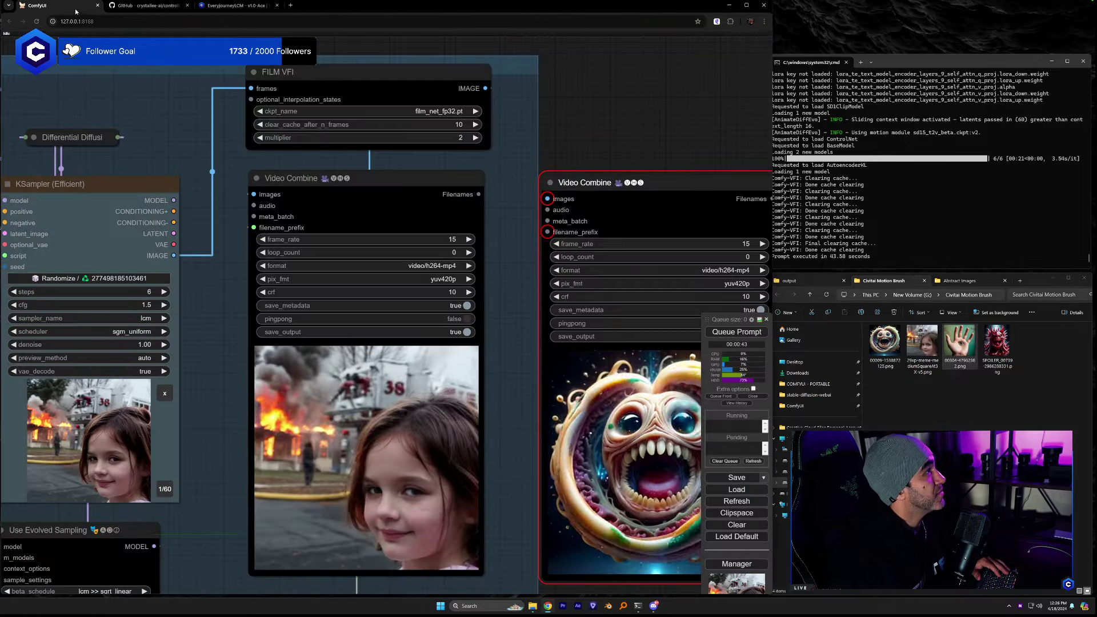
{"action": "left_click_drag", "start_coordinate": [509, 430], "coordinate": [499, 374]}
{"action": "scroll", "coordinate": [499, 375], "scroll_direction": "up", "scroll_amount": 3}
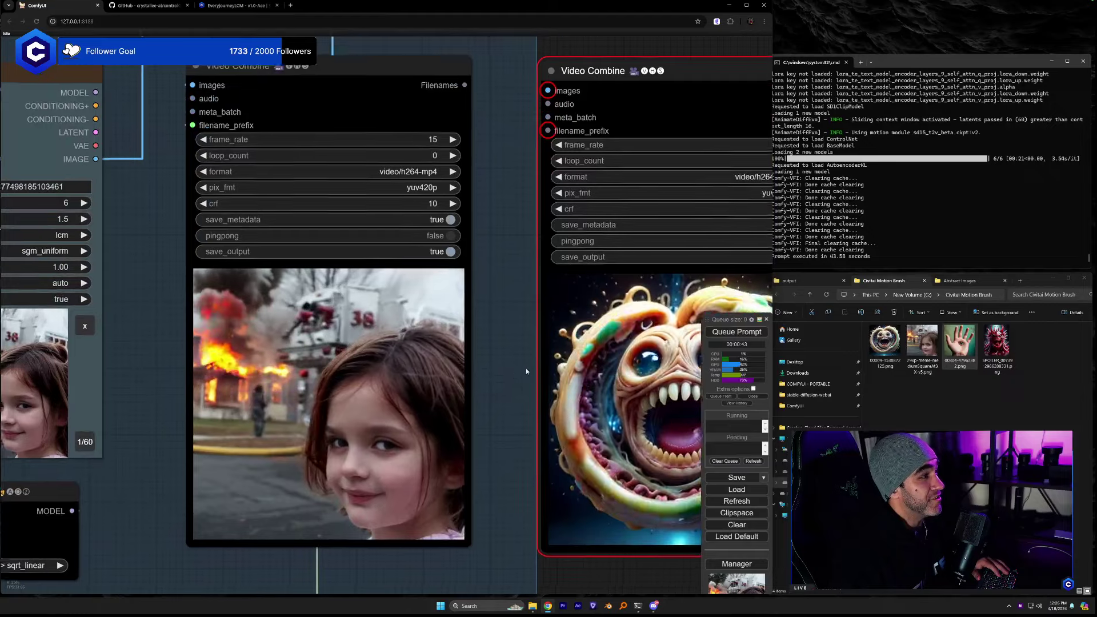
{"action": "scroll", "coordinate": [506, 374], "scroll_direction": "up", "scroll_amount": 2}
{"action": "scroll", "coordinate": [540, 365], "scroll_direction": "up", "scroll_amount": 1}
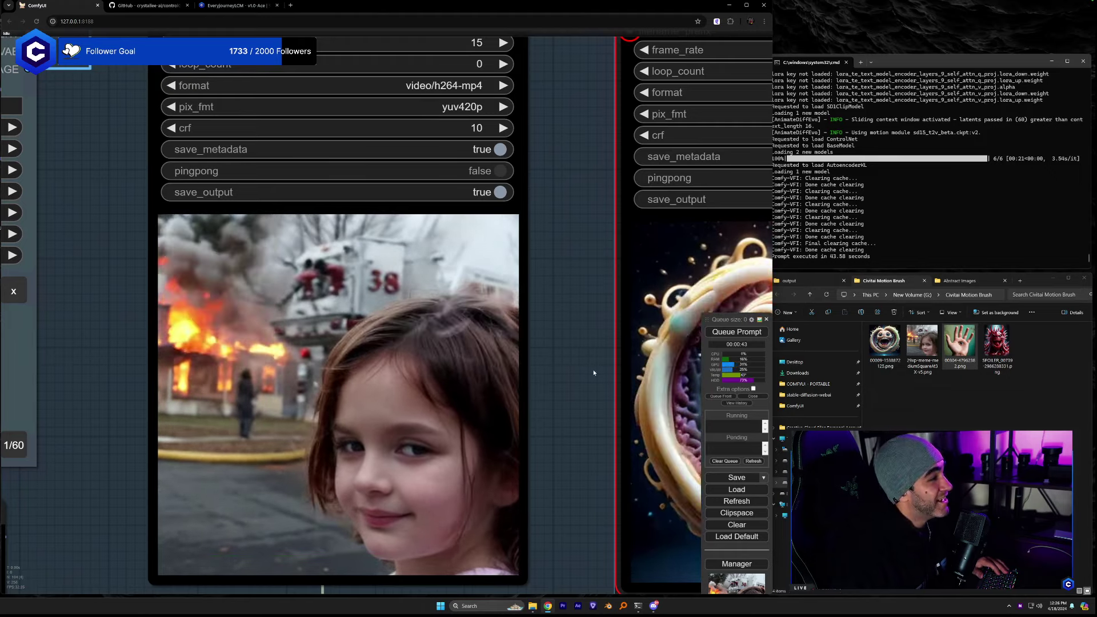
{"action": "scroll", "coordinate": [594, 370], "scroll_direction": "down", "scroll_amount": 2}
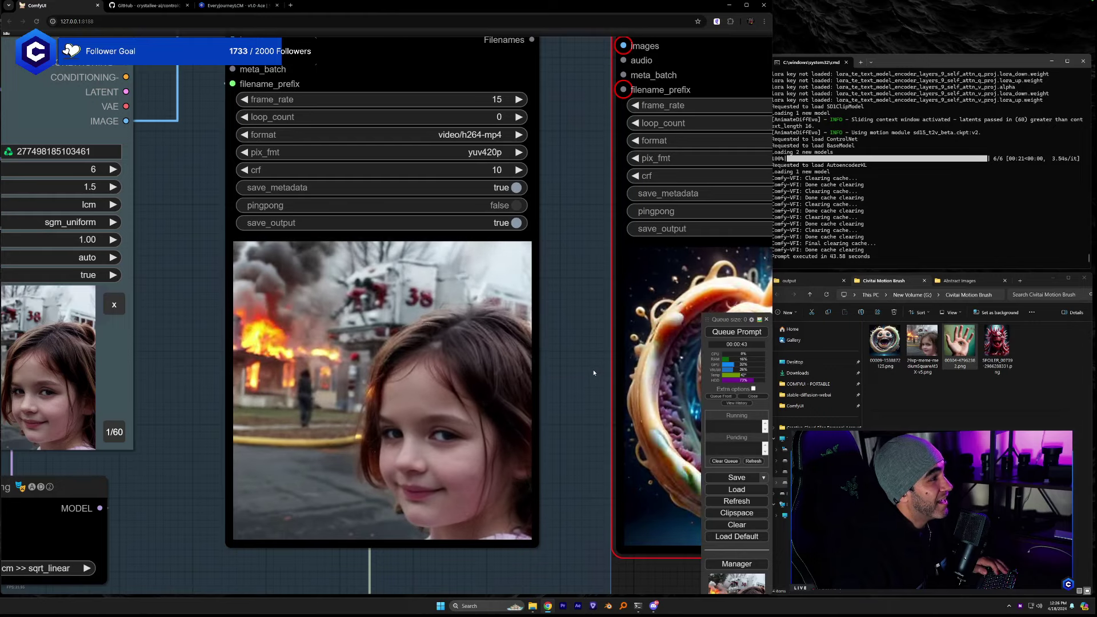
{"action": "scroll", "coordinate": [594, 372], "scroll_direction": "down", "scroll_amount": 1}
{"action": "scroll", "coordinate": [593, 372], "scroll_direction": "up", "scroll_amount": 1}
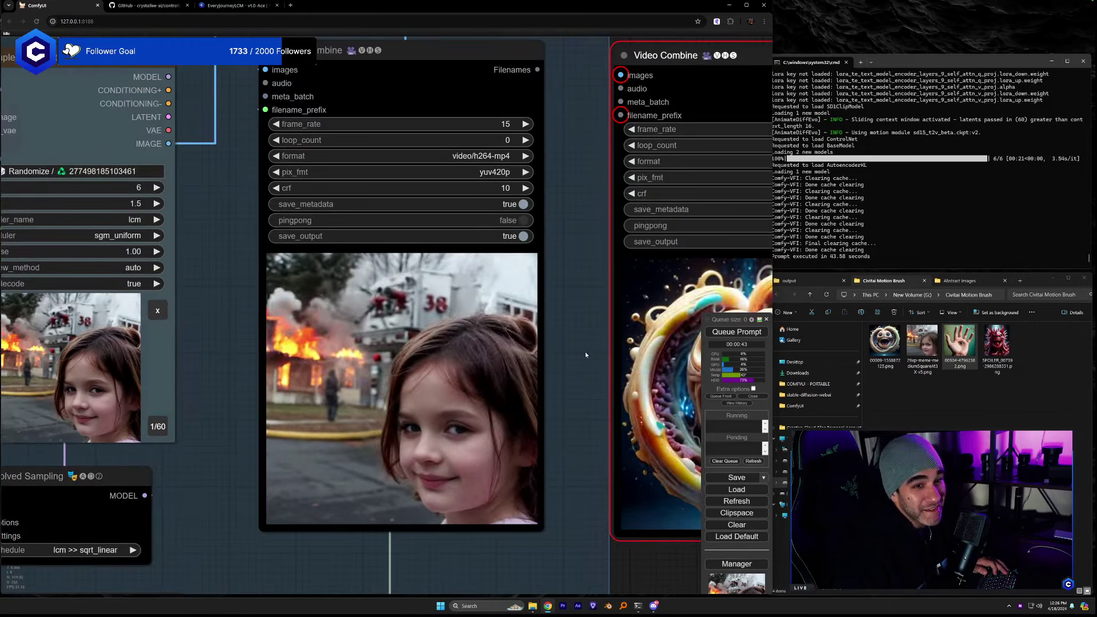
{"action": "scroll", "coordinate": [583, 353], "scroll_direction": "down", "scroll_amount": 1}
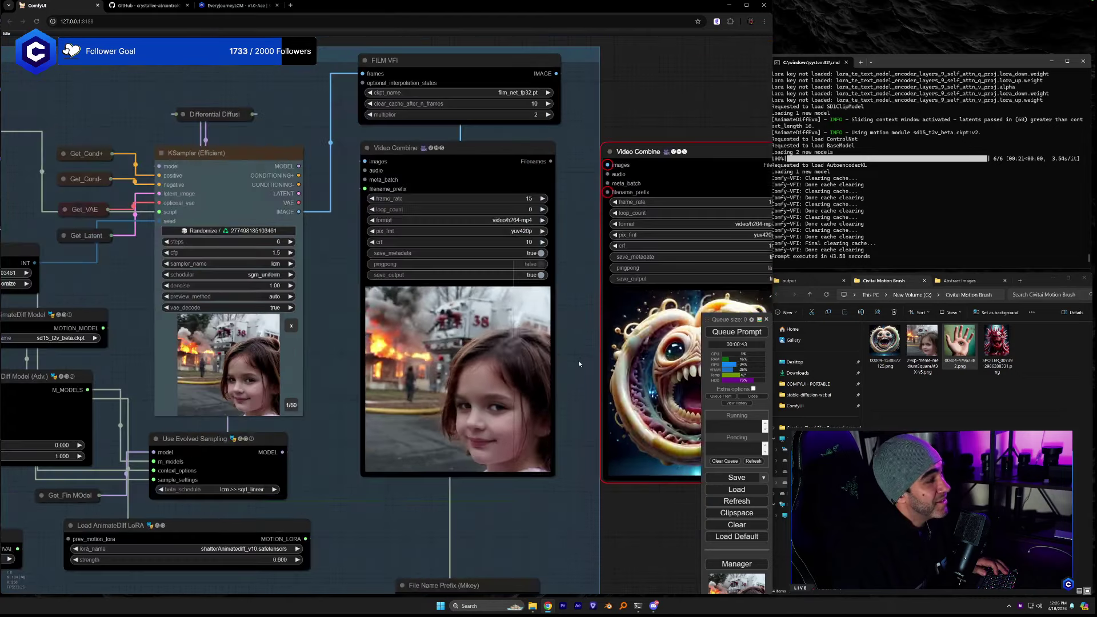
Set the motion LoRA to 700_eyes_temporal_unet.safetensors in the Load AnimateDiff LoRA node and queue the prompt.
{"action": "left_click", "coordinate": [246, 549]}
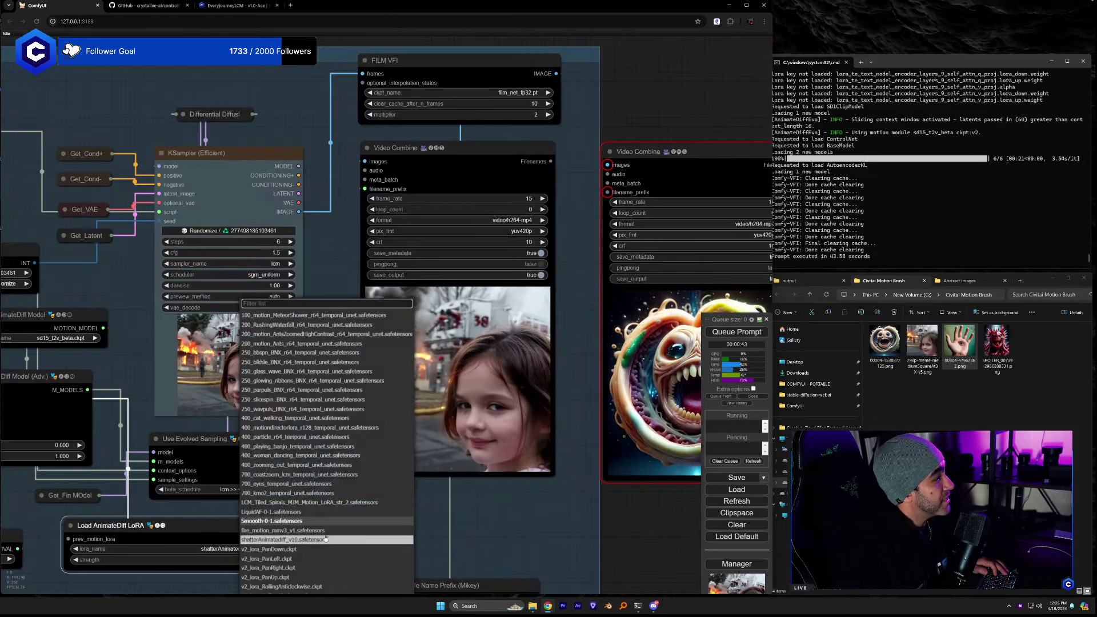
{"action": "left_click", "coordinate": [280, 484]}
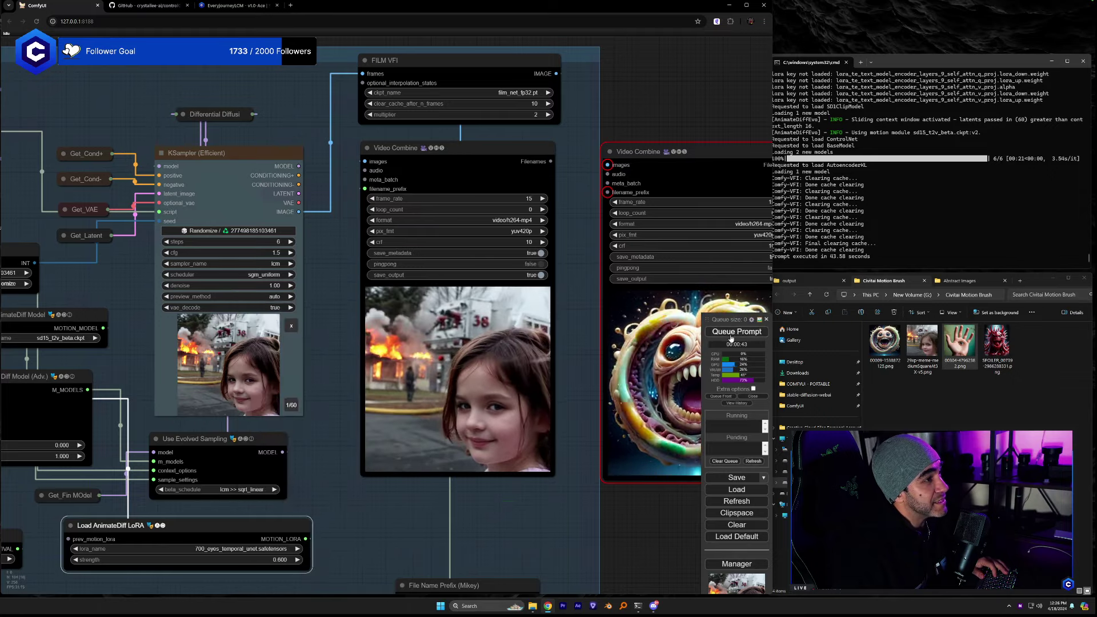
{"action": "left_click", "coordinate": [721, 332]}
Shift the monster Video Combine copy aside and place a duplicate of the girl's Video Combine node between it and the Output group.
{"action": "left_click_drag", "start_coordinate": [445, 550], "coordinate": [150, 548]}
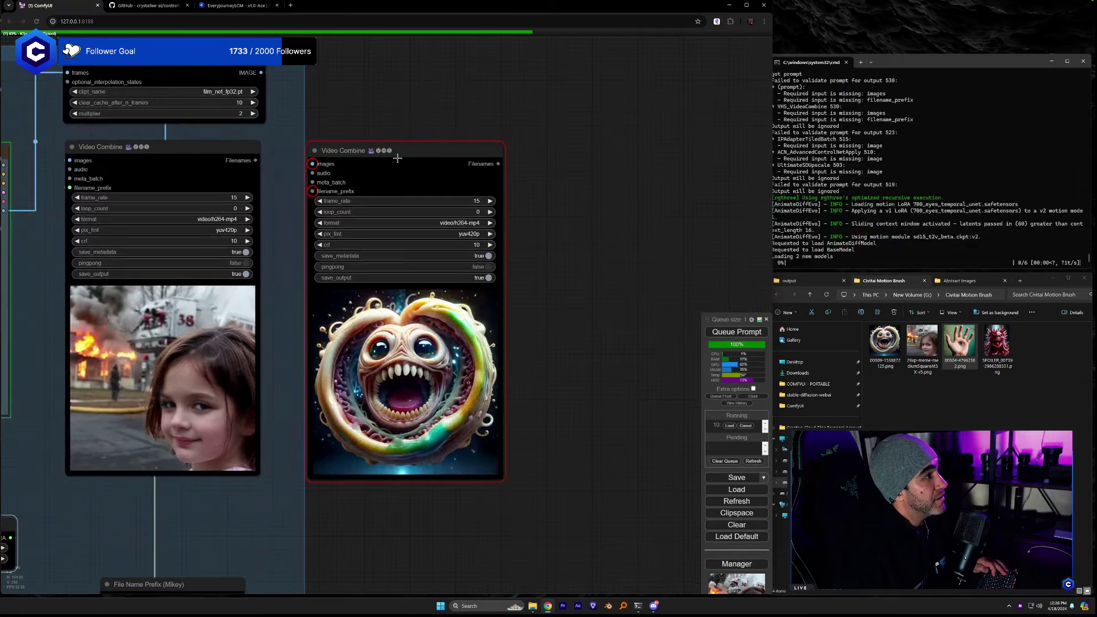
{"action": "left_click_drag", "start_coordinate": [399, 158], "coordinate": [608, 157]}
{"action": "left_click_drag", "start_coordinate": [122, 147], "coordinate": [367, 154]}
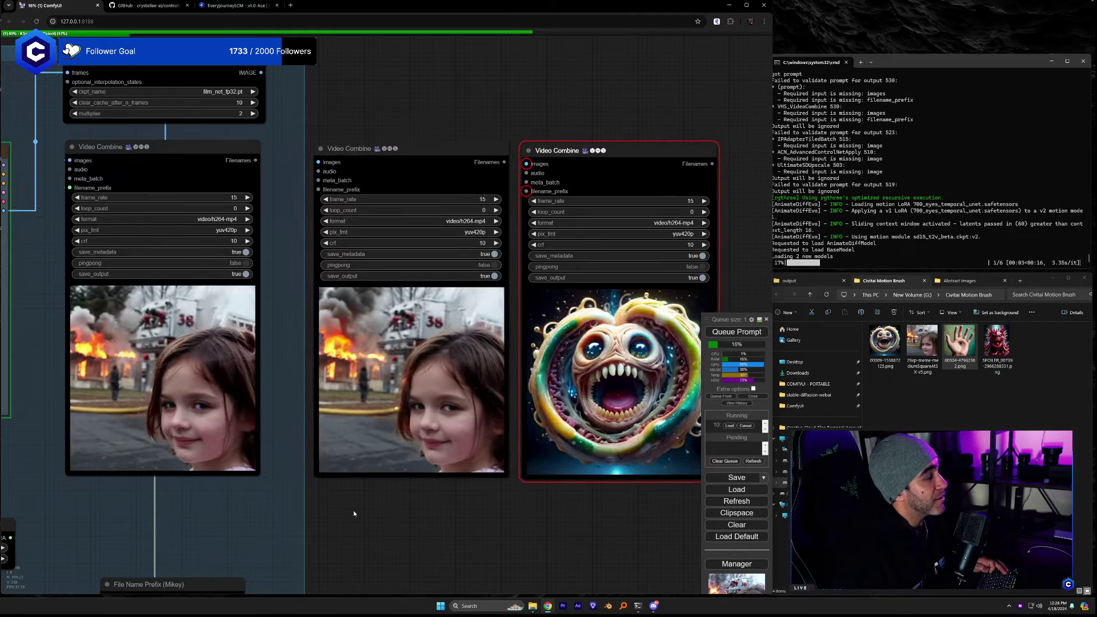
Load the red horned monster image from the Civitai Motion Brush folder into the Image to Animate node.
{"action": "key", "text": "1"}
{"action": "left_click_drag", "start_coordinate": [627, 488], "coordinate": [674, 488]}
{"action": "left_click_drag", "start_coordinate": [171, 399], "coordinate": [652, 269]}
{"action": "left_click_drag", "start_coordinate": [286, 343], "coordinate": [514, 332]}
{"action": "left_click_drag", "start_coordinate": [571, 418], "coordinate": [1021, 385]}
{"action": "left_click", "coordinate": [994, 346]}
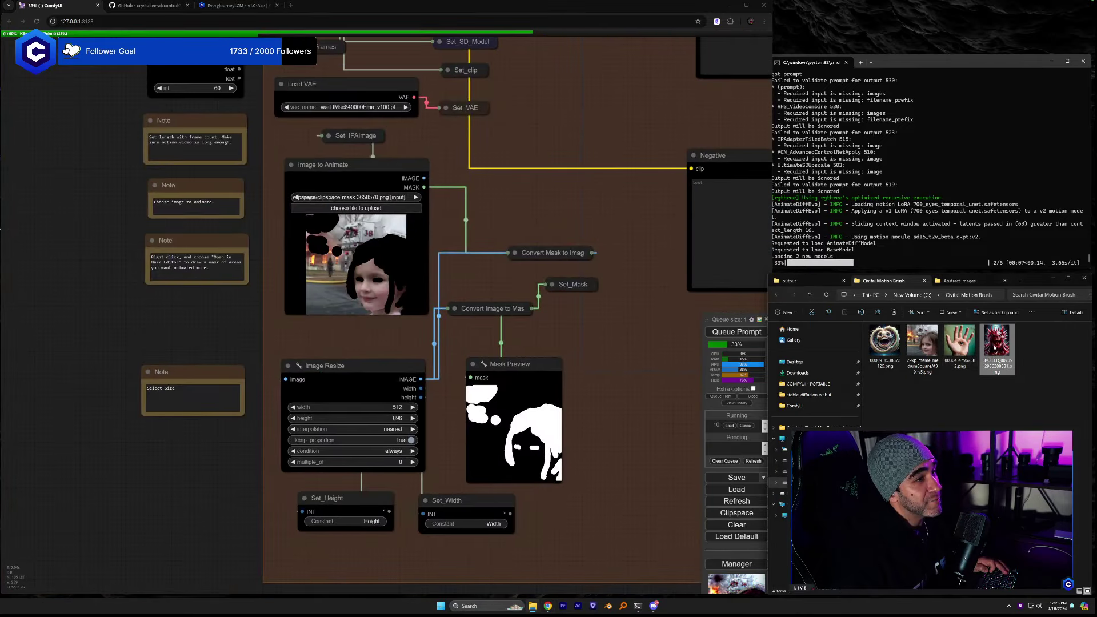
{"action": "left_click_drag", "start_coordinate": [714, 410], "coordinate": [355, 262]}
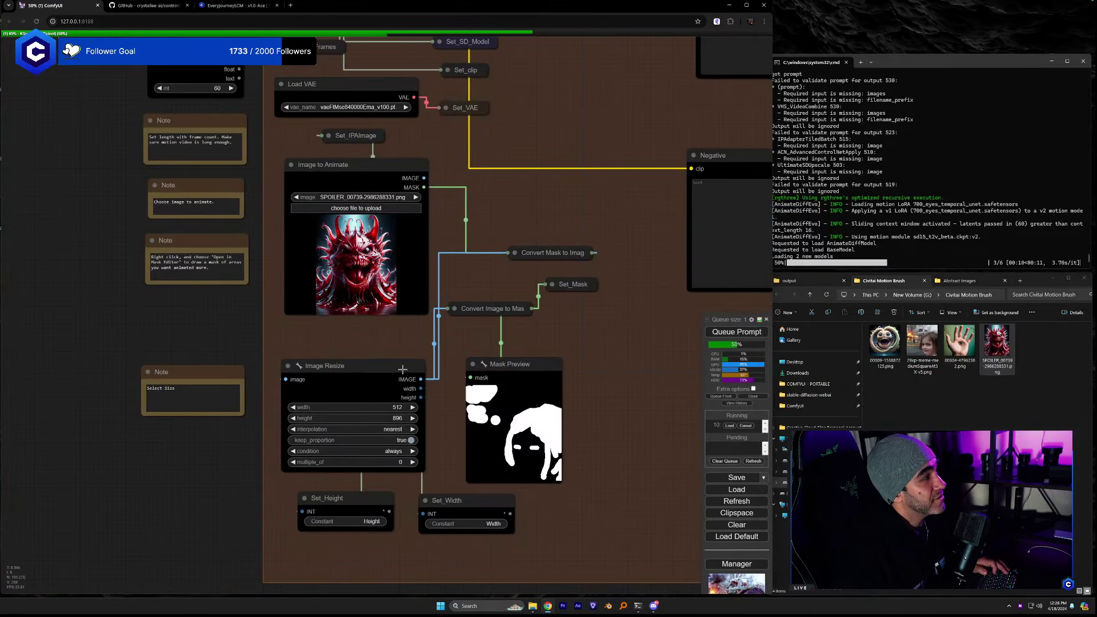
Open the red monster image in the mask editor, paint over its horns, side spikes and lower drips, and save the mask to the node.
{"action": "right_click", "coordinate": [351, 275]}
{"action": "left_click", "coordinate": [377, 468]}
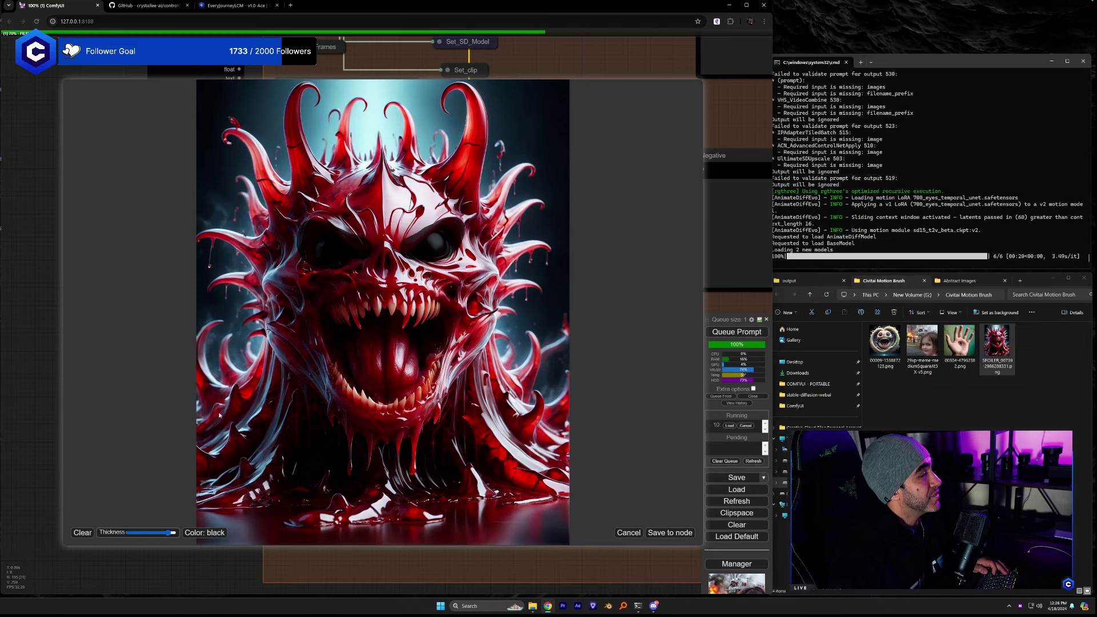
{"action": "left_click_drag", "start_coordinate": [318, 190], "coordinate": [298, 104]}
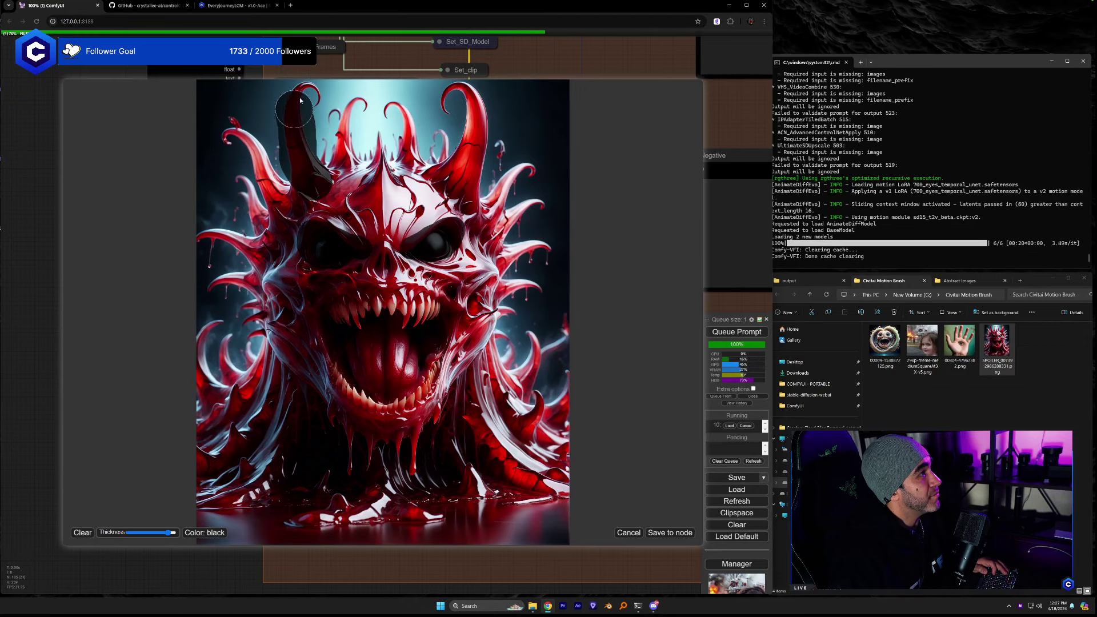
{"action": "left_click_drag", "start_coordinate": [466, 181], "coordinate": [468, 111]}
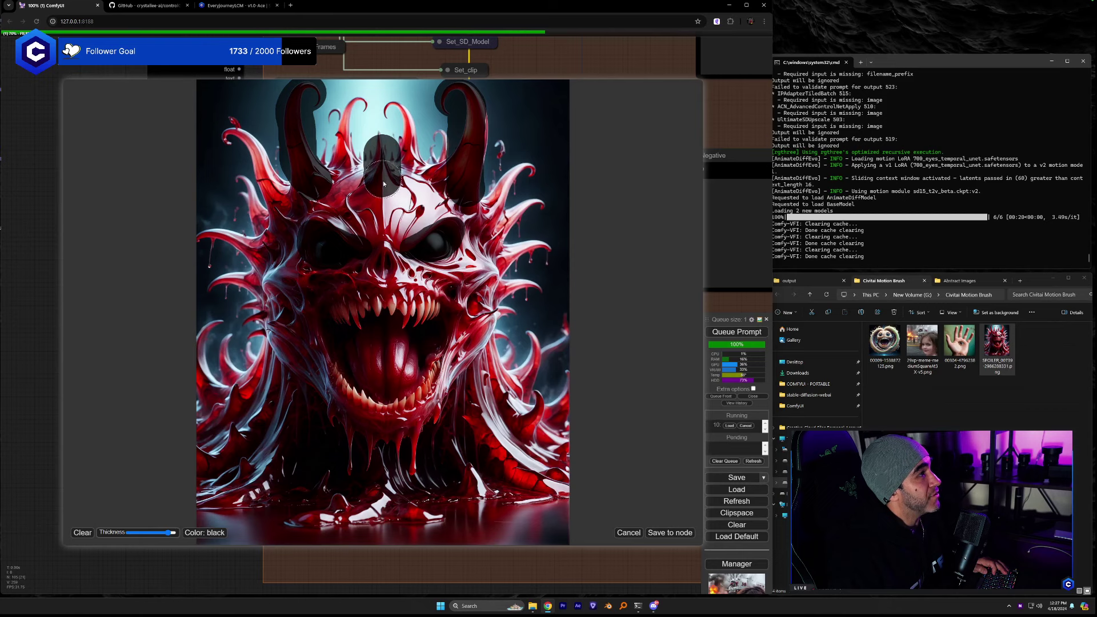
{"action": "left_click_drag", "start_coordinate": [384, 184], "coordinate": [383, 192]}
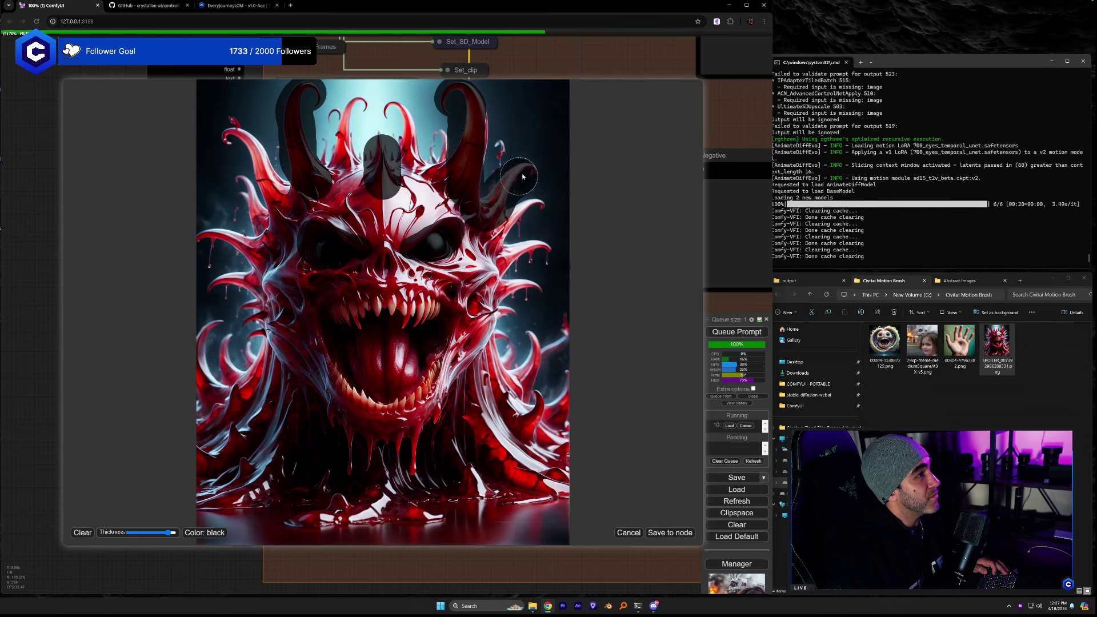
{"action": "left_click_drag", "start_coordinate": [521, 177], "coordinate": [526, 170]}
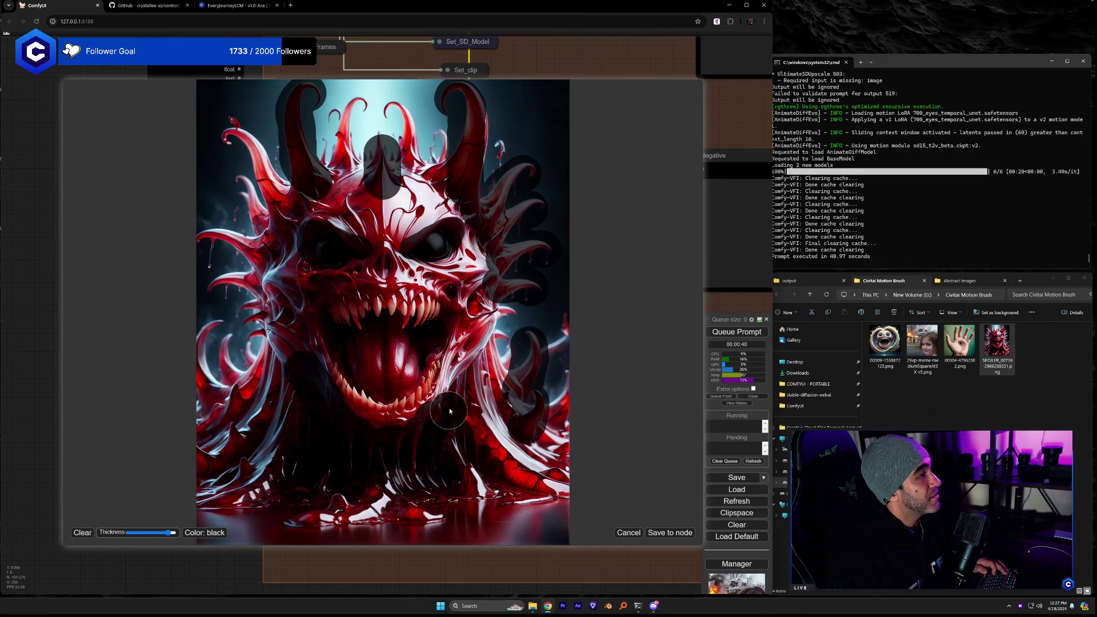
{"action": "left_click_drag", "start_coordinate": [258, 292], "coordinate": [226, 289]}
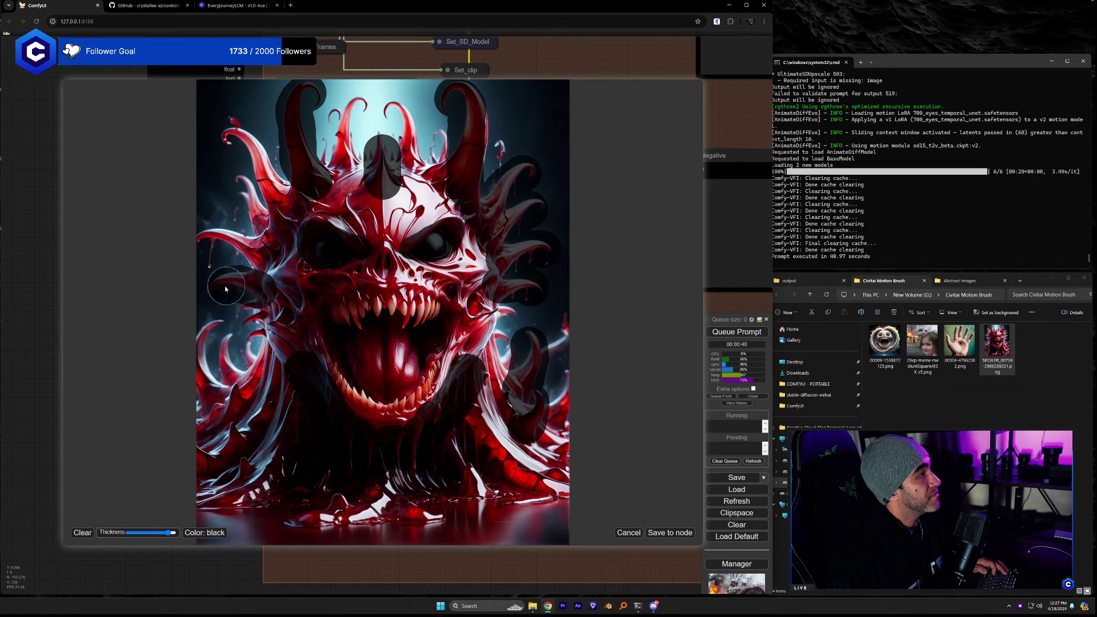
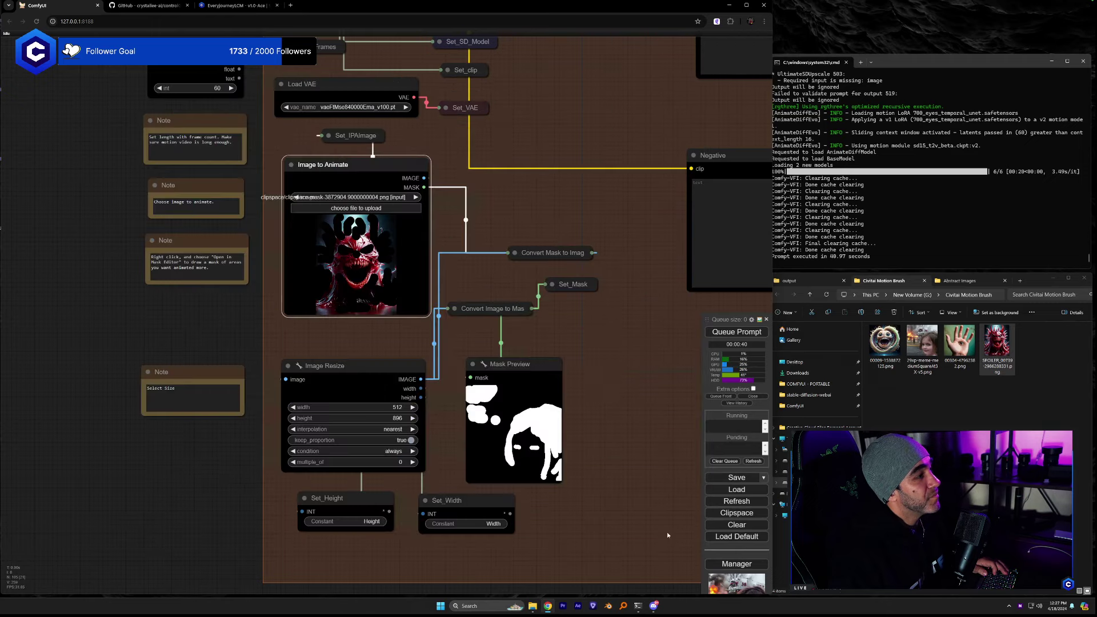
Change the positive prompt to "wet dripping goo monster, blinking, smiling, 8k".
{"action": "scroll", "coordinate": [642, 528], "scroll_direction": "down", "scroll_amount": 3}
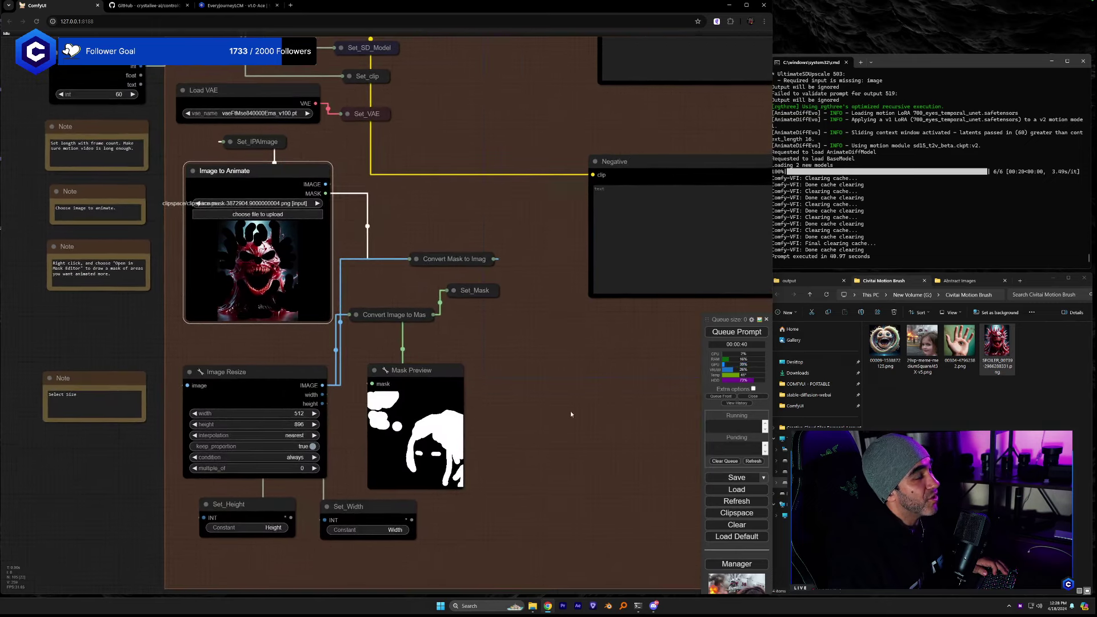
{"action": "left_click_drag", "start_coordinate": [570, 410], "coordinate": [385, 531]}
{"action": "scroll", "coordinate": [386, 206], "scroll_direction": "up", "scroll_amount": 5}
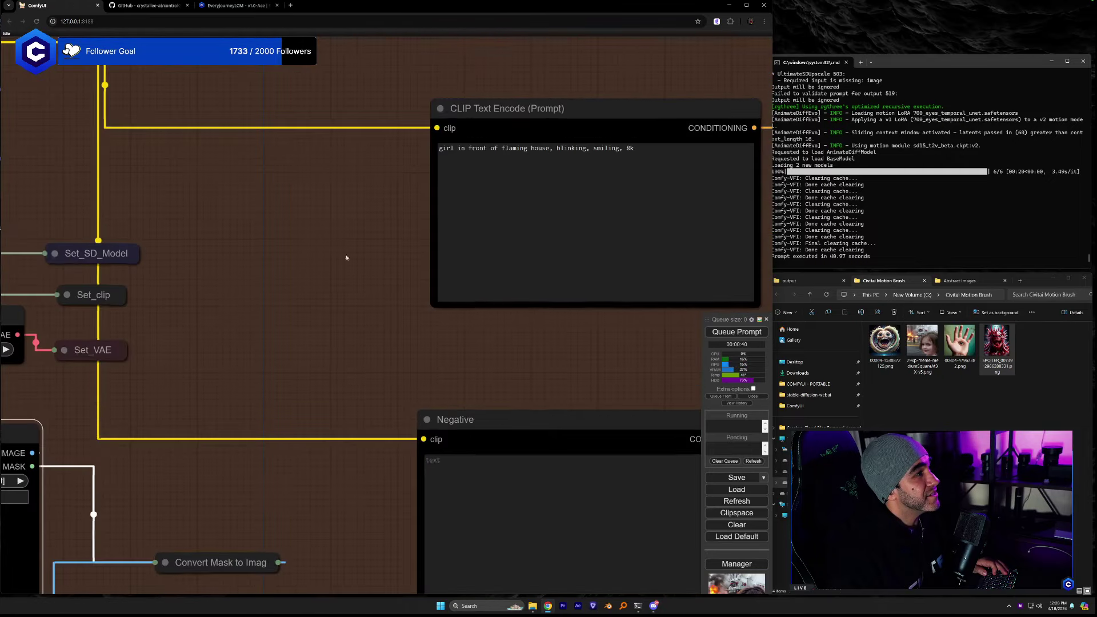
{"action": "left_click_drag", "start_coordinate": [345, 257], "coordinate": [289, 345]}
{"action": "left_click", "coordinate": [499, 240]}
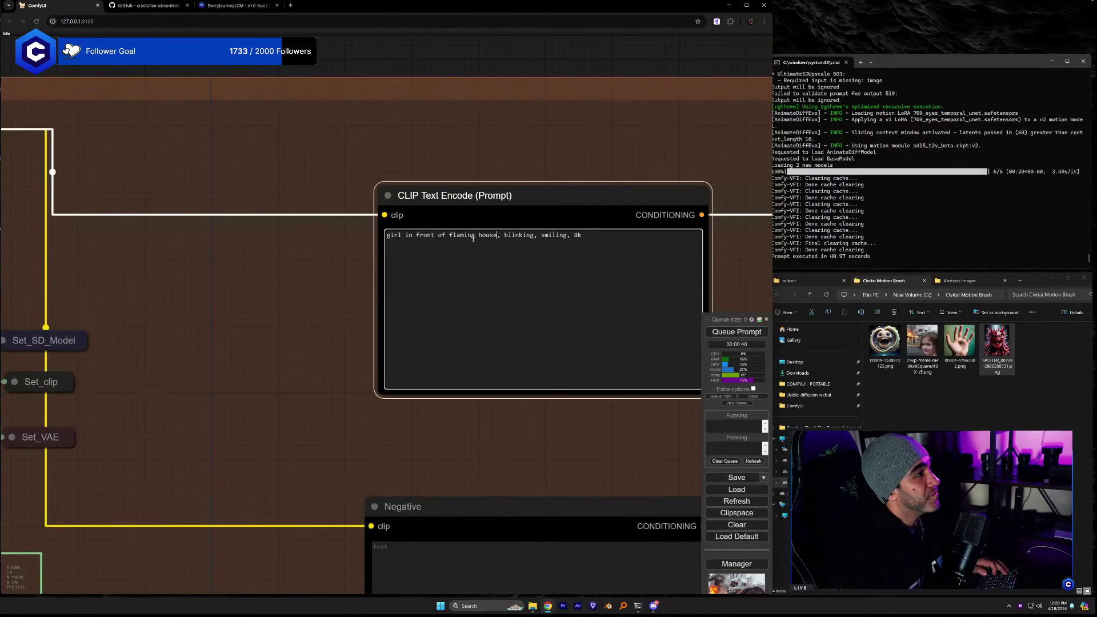
{"action": "type", "text": "wet dripping"}
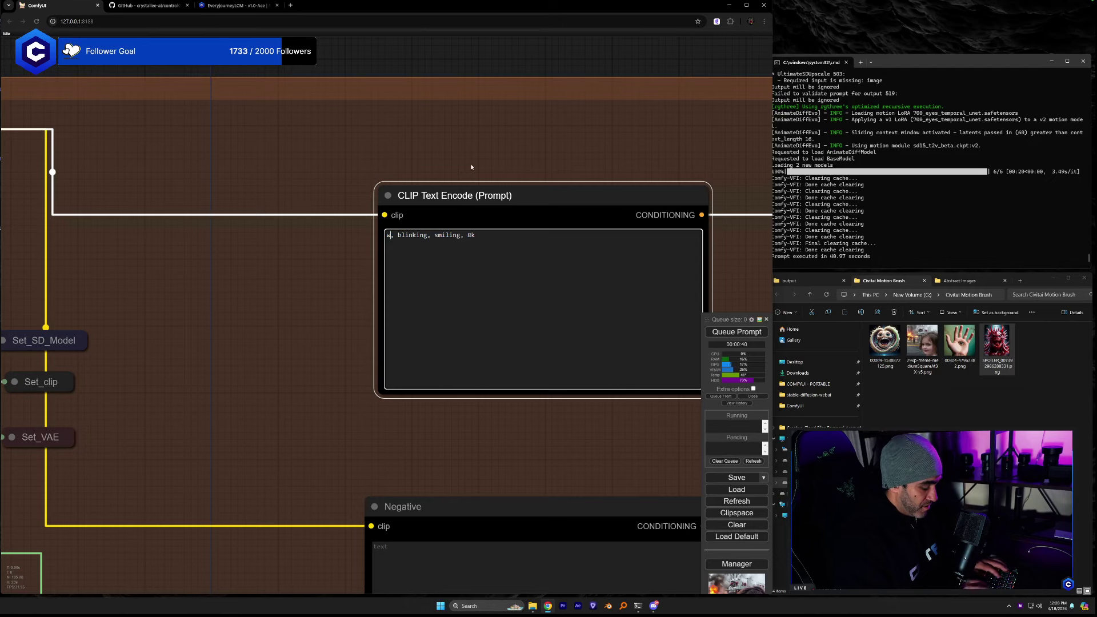
{"action": "type", "text": " goo monster"}
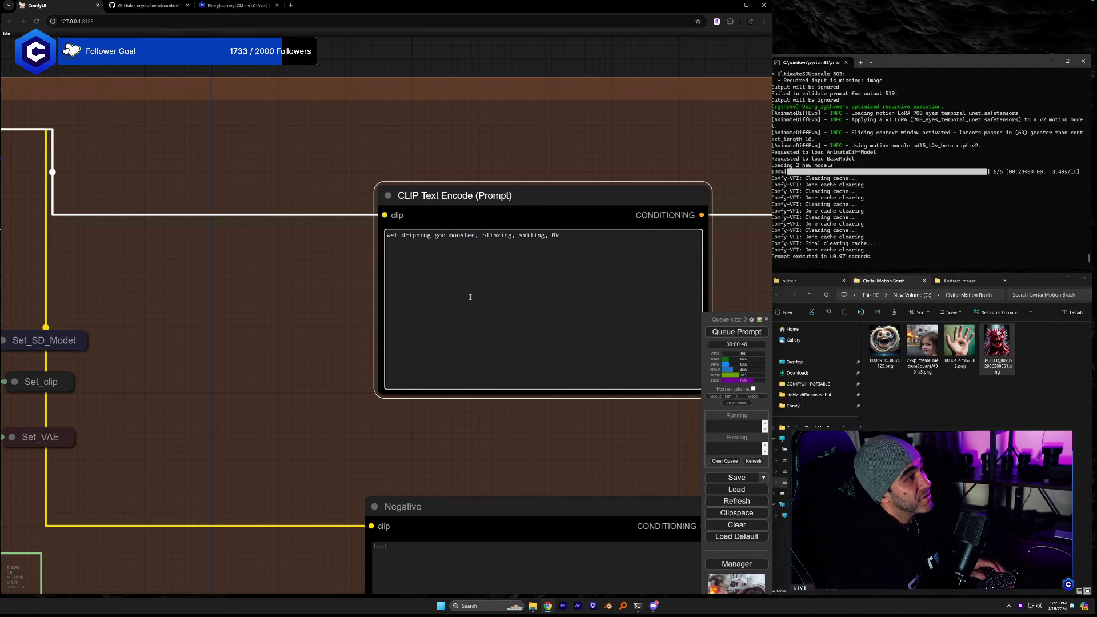
Set the motion LoRA to LiquidAF-0-1.safetensors in the Load AnimateDiff LoRA node and queue the monster render.
{"action": "left_click", "coordinate": [347, 383]}
{"action": "key", "text": "1"}
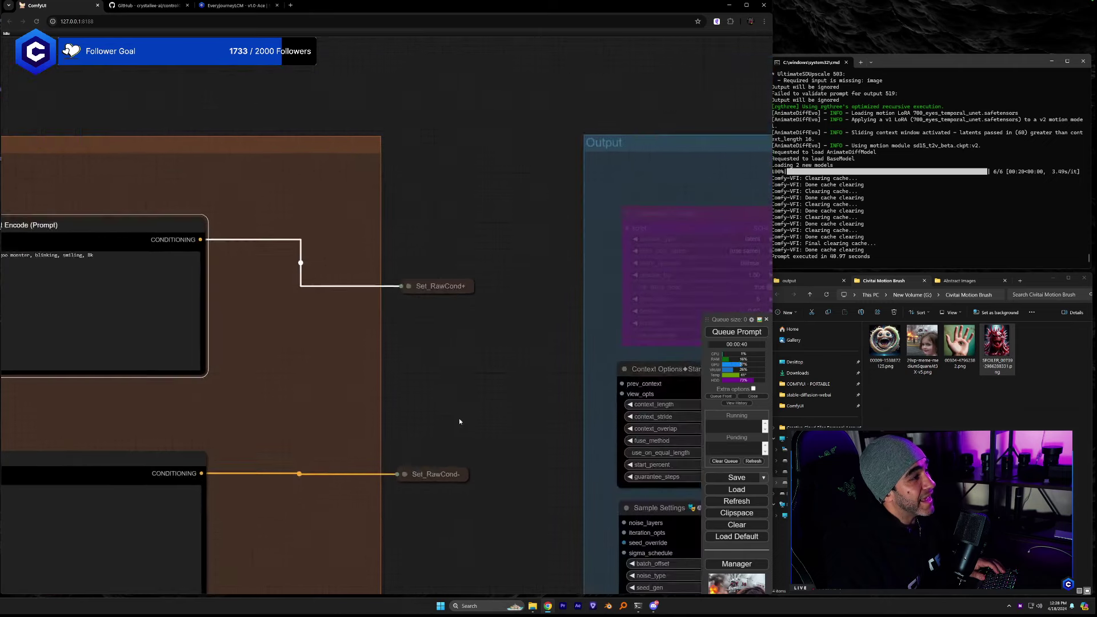
{"action": "key", "text": "2"}
{"action": "left_click_drag", "start_coordinate": [554, 408], "coordinate": [426, 379]}
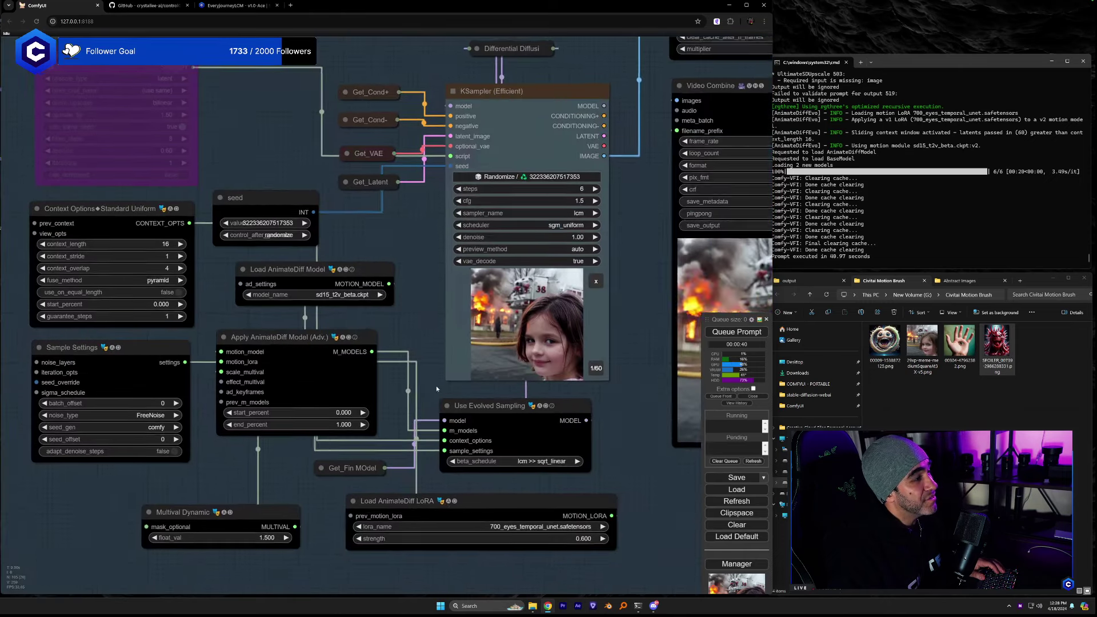
{"action": "left_click", "coordinate": [485, 526]}
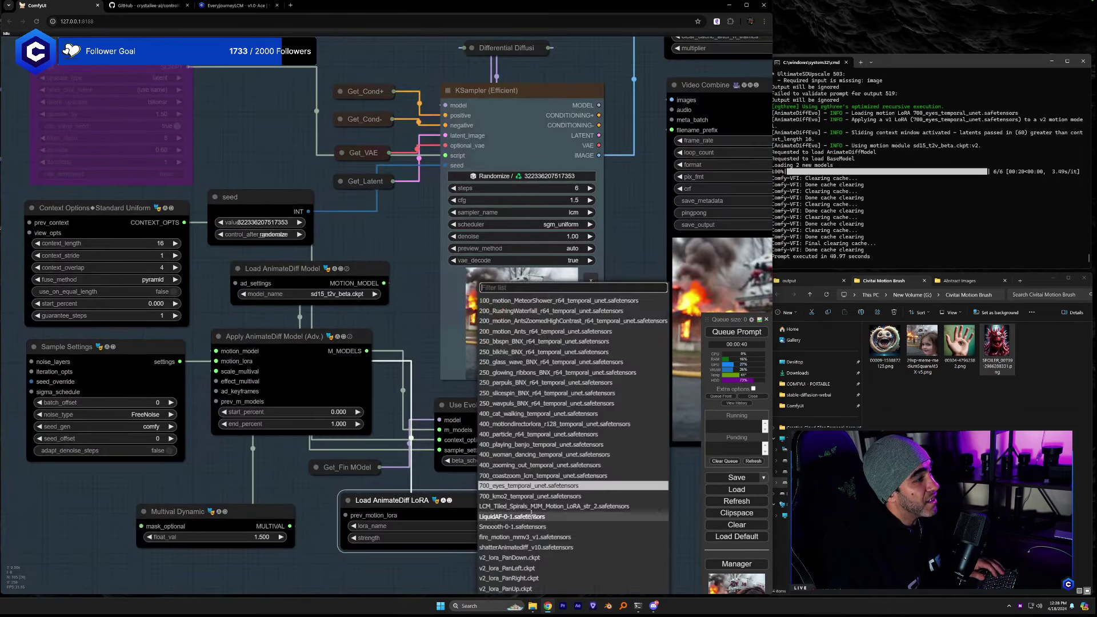
{"action": "left_click", "coordinate": [512, 516]}
{"action": "key", "text": "3"}
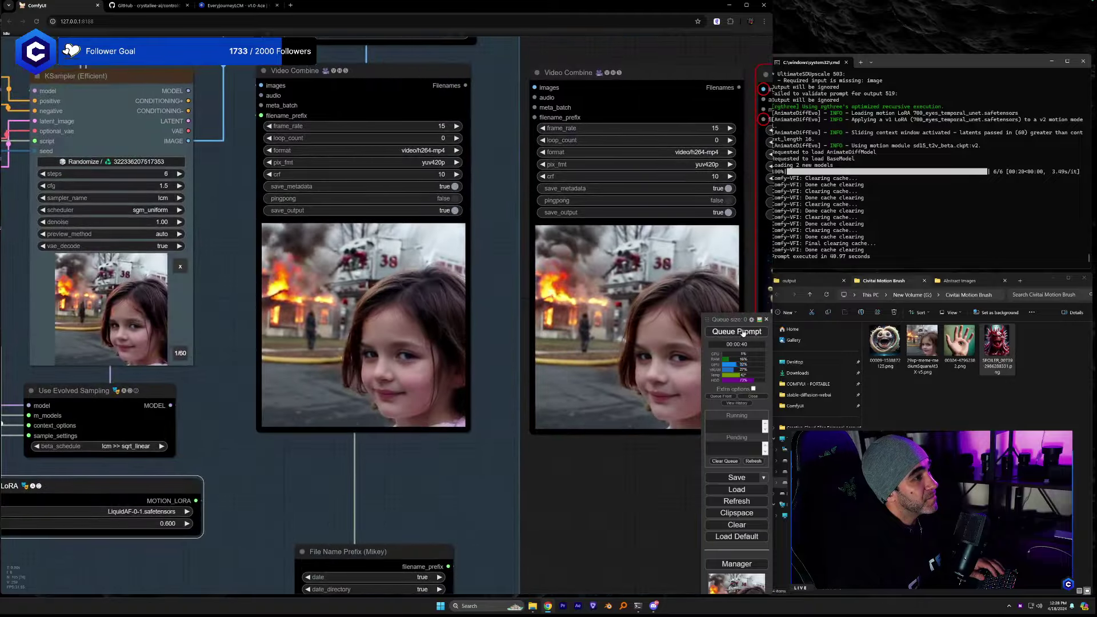
{"action": "key", "text": "ctrl+Return"}
Duplicate the connected Video Combine node, place the copy below the earlier girl copy and view its video preview.
{"action": "left_click_drag", "start_coordinate": [356, 514], "coordinate": [210, 524]}
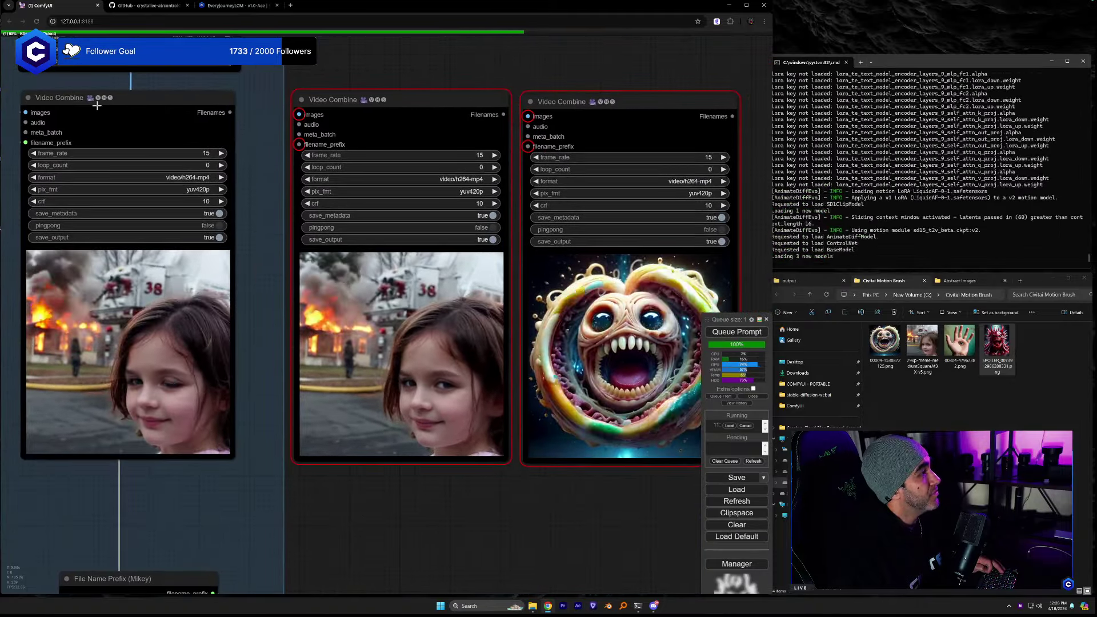
{"action": "left_click_drag", "start_coordinate": [87, 126], "coordinate": [360, 509]}
{"action": "left_click_drag", "start_coordinate": [533, 518], "coordinate": [546, 298]}
{"action": "scroll", "coordinate": [544, 342], "scroll_direction": "down", "scroll_amount": 5}
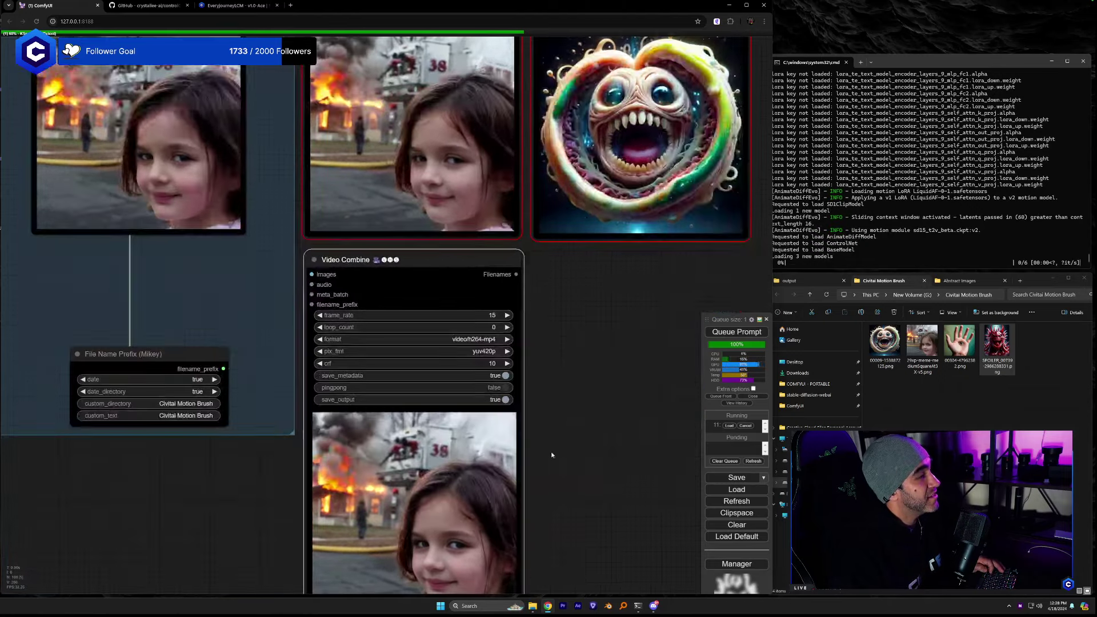
{"action": "scroll", "coordinate": [540, 415], "scroll_direction": "up", "scroll_amount": 4}
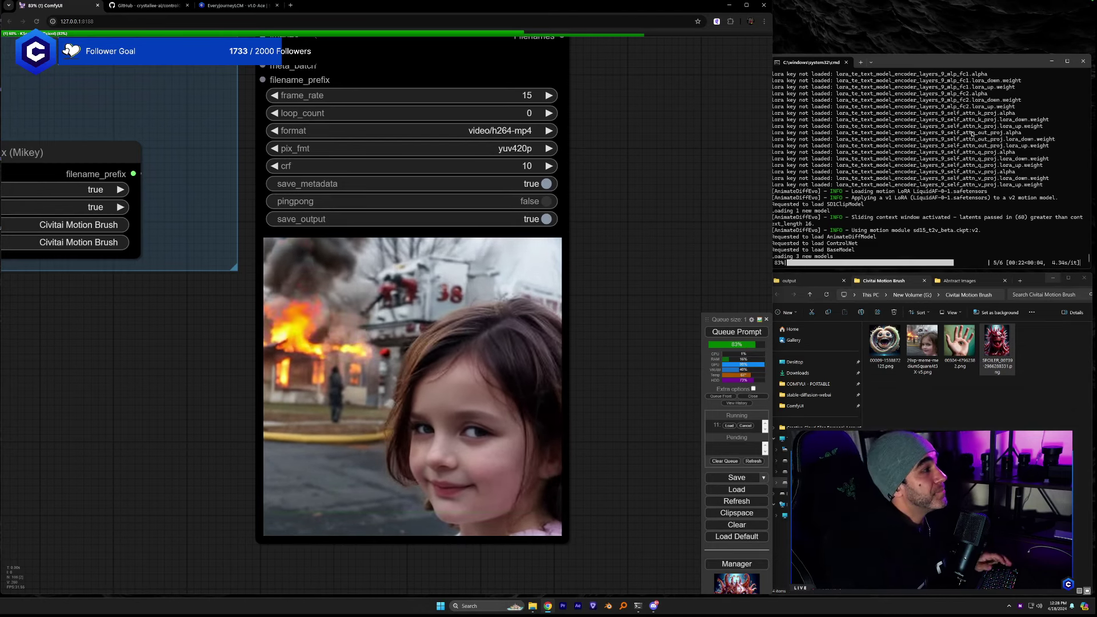
Check the available motion LoRAs in the Load AnimateDiff LoRA node without changing the selection.
{"action": "left_click_drag", "start_coordinate": [135, 354], "coordinate": [594, 505]}
{"action": "left_click_drag", "start_coordinate": [292, 241], "coordinate": [457, 355]}
{"action": "left_click", "coordinate": [457, 353]}
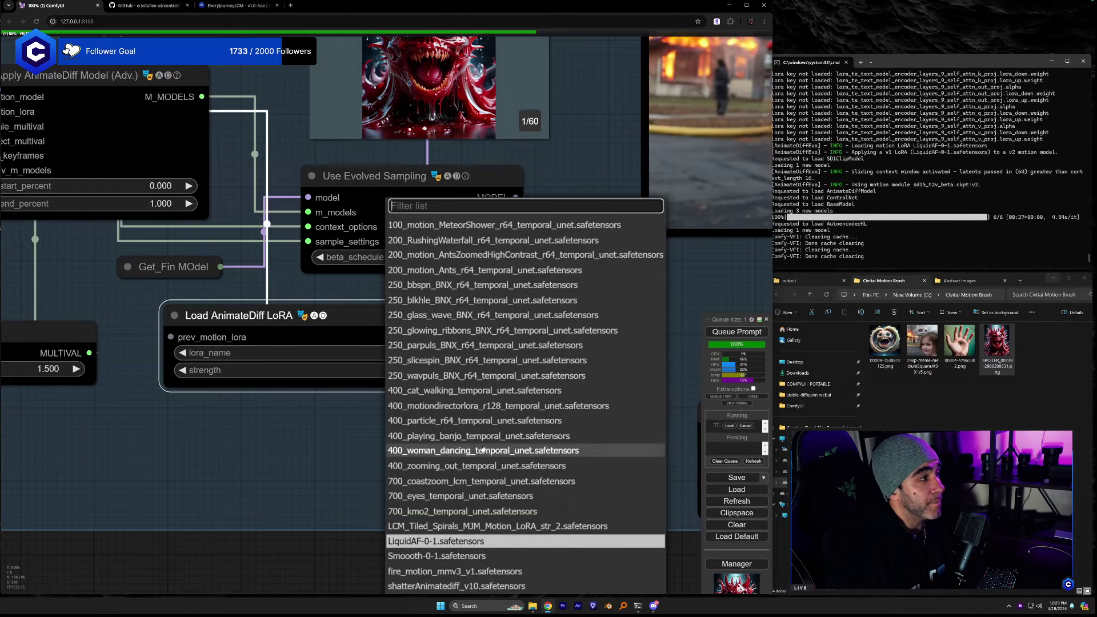
{"action": "left_click", "coordinate": [356, 452]}
Examine the red monster's rendered animation in the connected Video Combine node's preview.
{"action": "scroll", "coordinate": [505, 491], "scroll_direction": "down", "scroll_amount": 5}
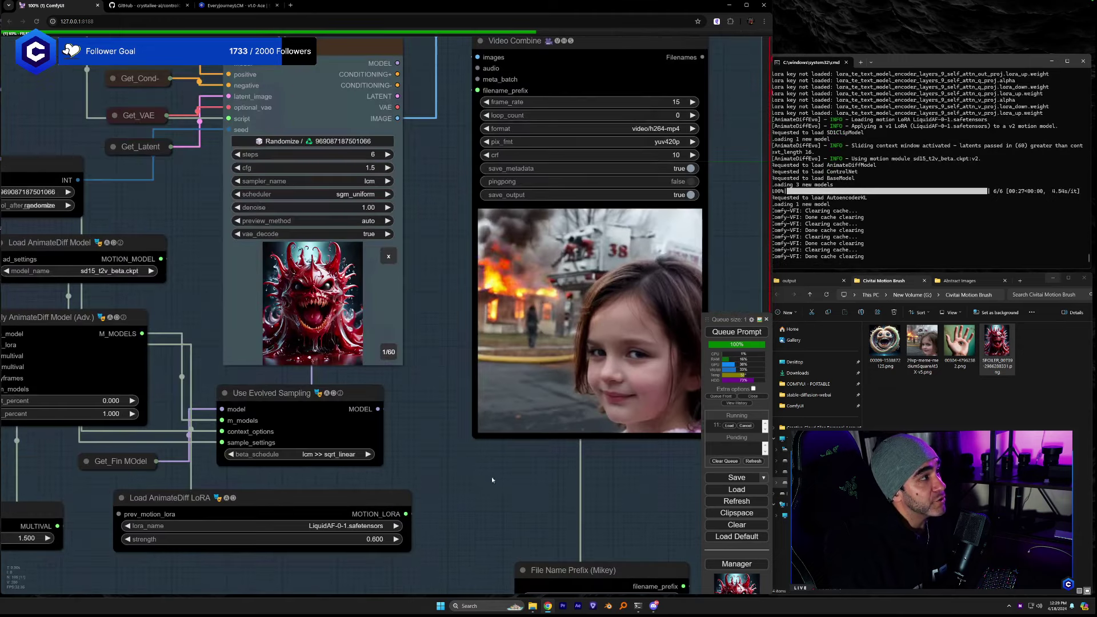
{"action": "scroll", "coordinate": [492, 476], "scroll_direction": "down", "scroll_amount": 2}
{"action": "left_click_drag", "start_coordinate": [514, 491], "coordinate": [386, 536]}
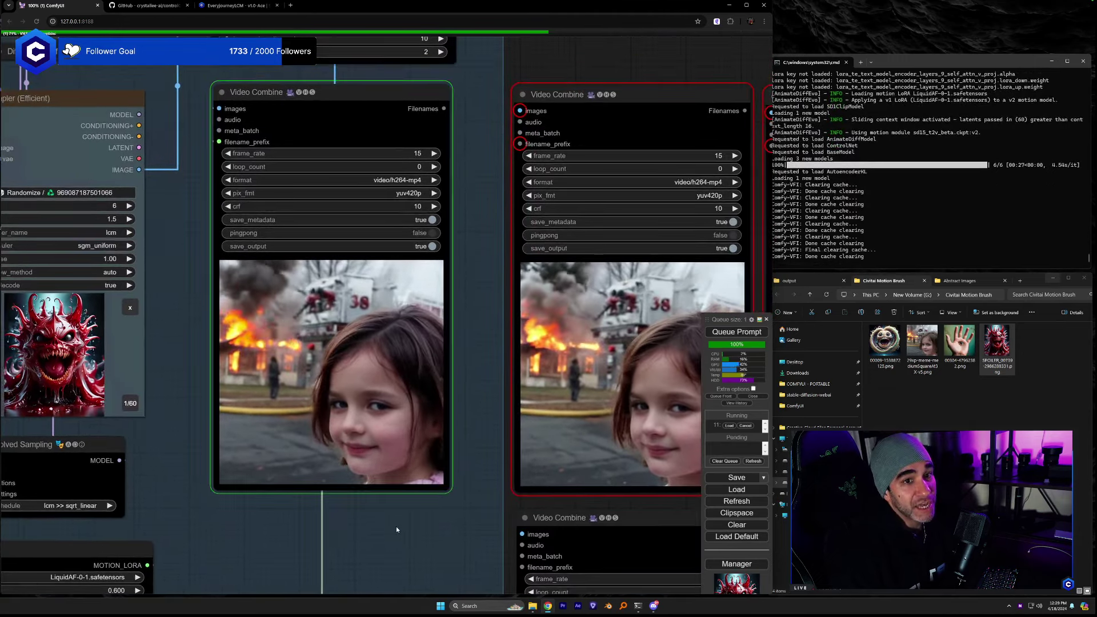
{"action": "left_click_drag", "start_coordinate": [486, 355], "coordinate": [499, 378]}
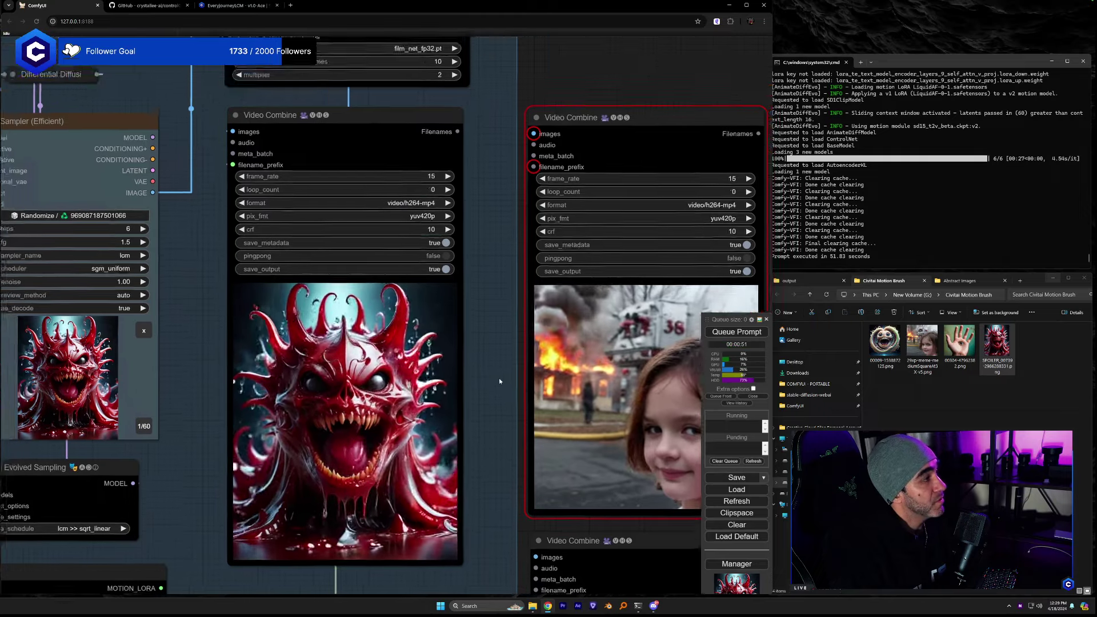
{"action": "scroll", "coordinate": [499, 378], "scroll_direction": "up", "scroll_amount": 2}
{"action": "scroll", "coordinate": [464, 440], "scroll_direction": "up", "scroll_amount": 4}
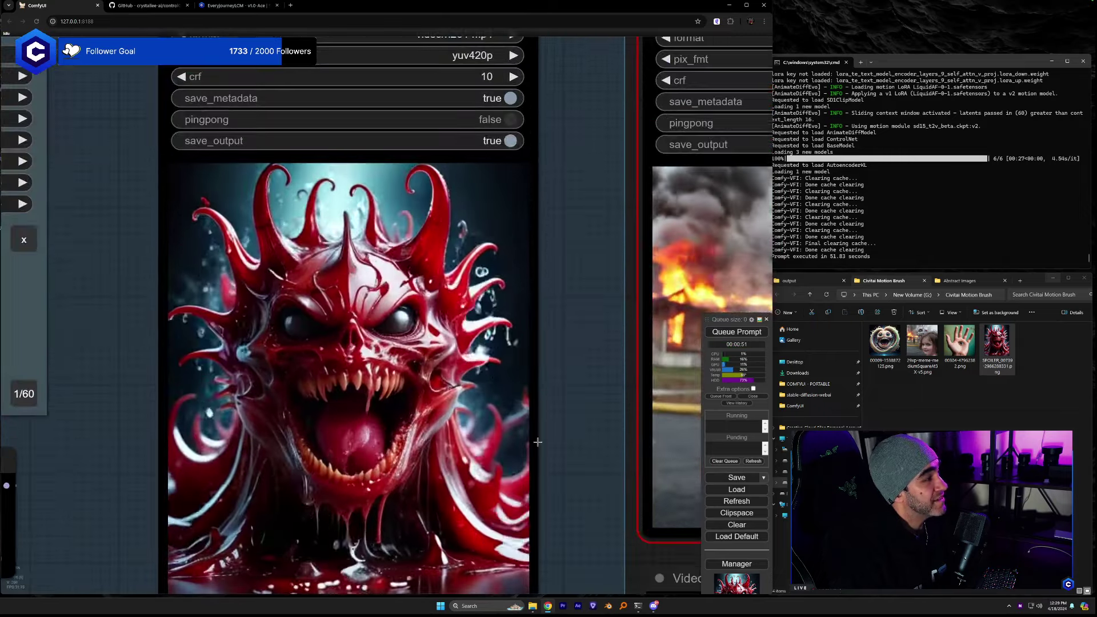
{"action": "scroll", "coordinate": [564, 457], "scroll_direction": "down", "scroll_amount": 1}
{"action": "left_click_drag", "start_coordinate": [564, 458], "coordinate": [629, 444]}
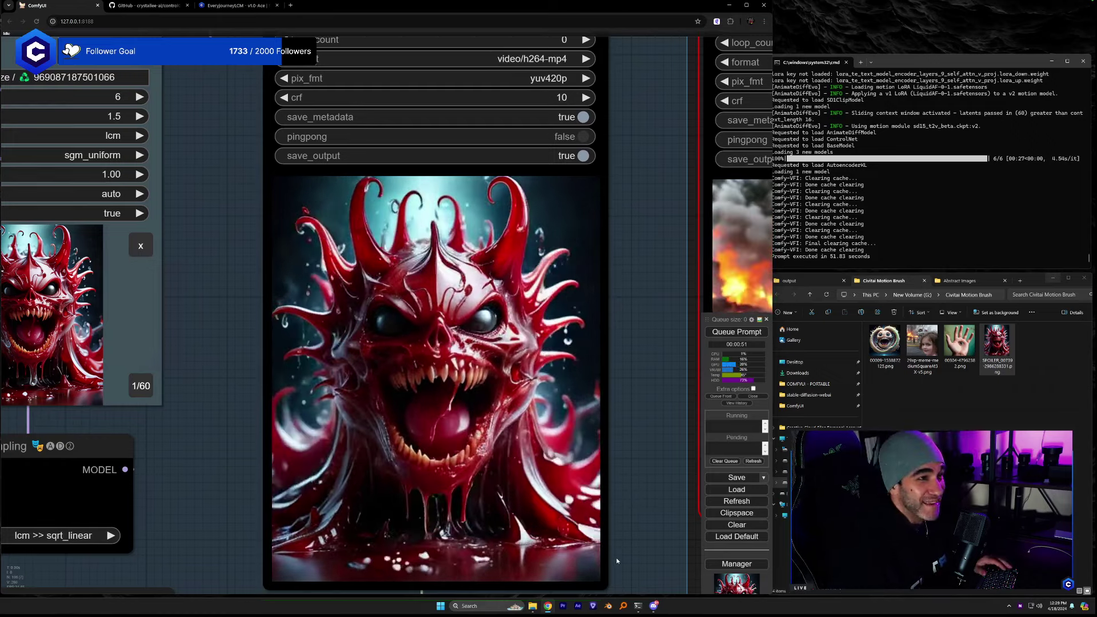
{"action": "scroll", "coordinate": [258, 381], "scroll_direction": "down", "scroll_amount": 5}
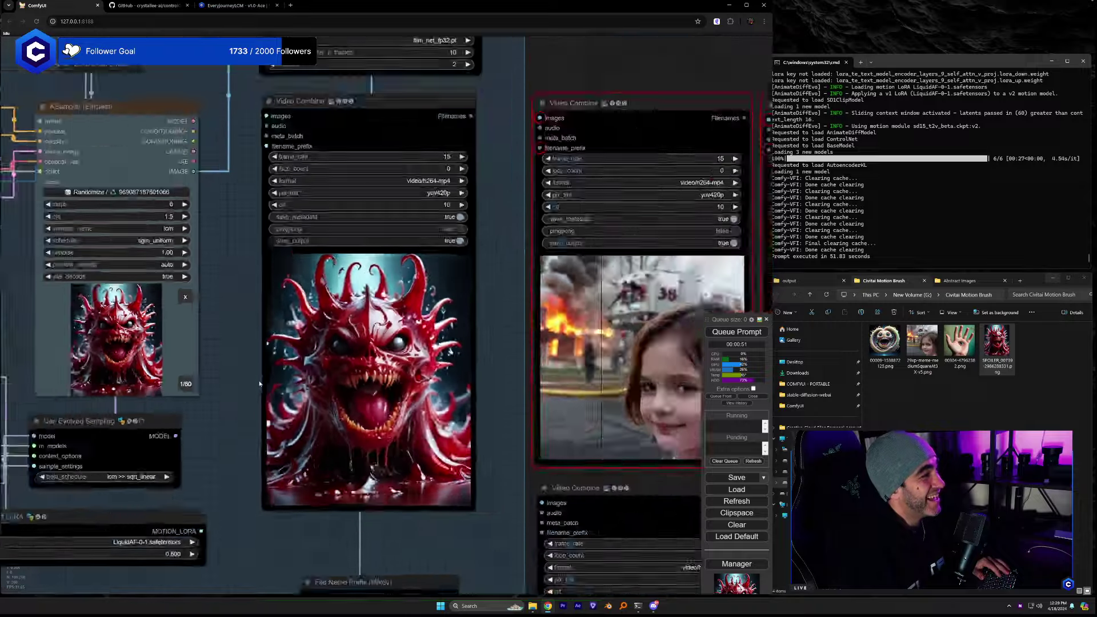
Delete the red-outlined Video Combine copy of the girl and move the lower girl copy into its place.
{"action": "left_click_drag", "start_coordinate": [377, 385], "coordinate": [273, 366]}
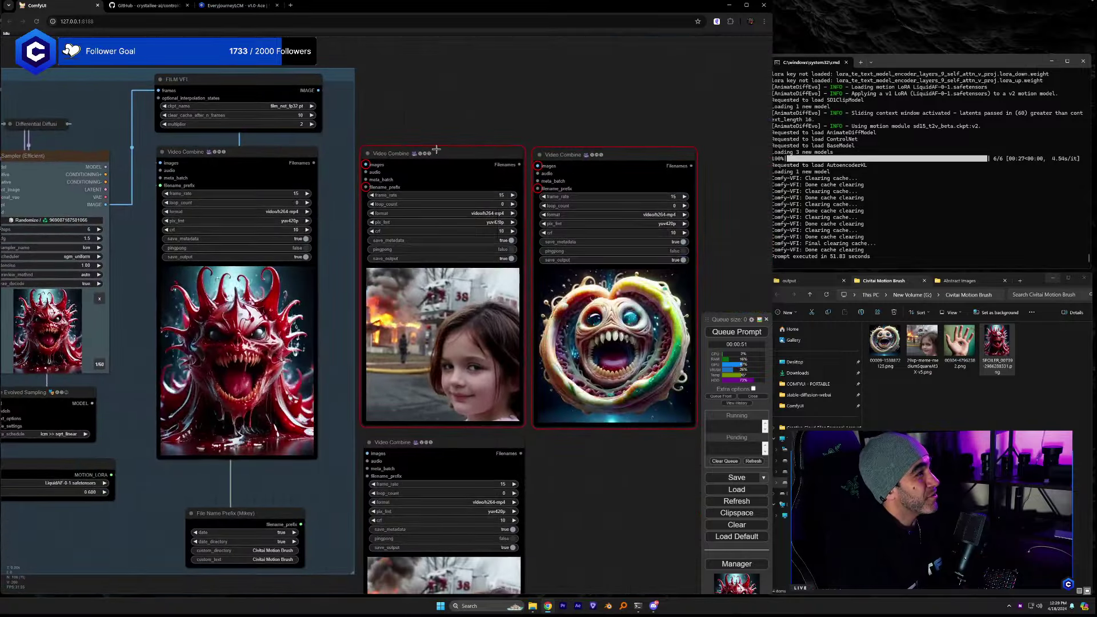
{"action": "left_click", "coordinate": [444, 265]}
{"action": "key", "text": "Delete"}
{"action": "left_click_drag", "start_coordinate": [454, 426], "coordinate": [446, 138]}
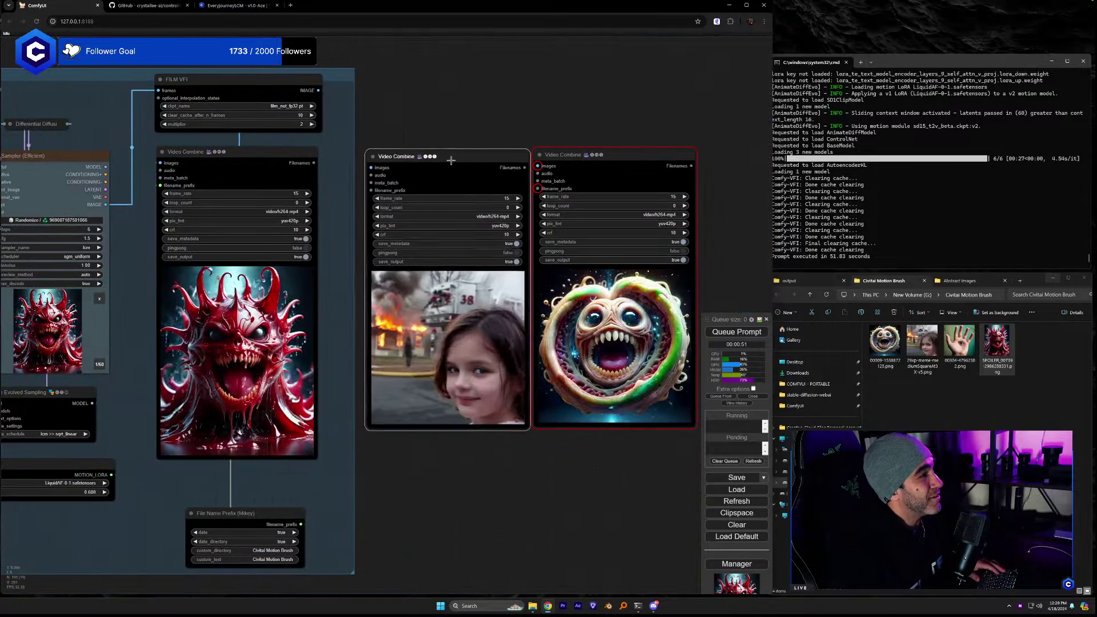
Duplicate the Video Combine node with the red monster render and place the copy beyond the round monster copy.
{"action": "left_click_drag", "start_coordinate": [463, 72], "coordinate": [383, 89]}
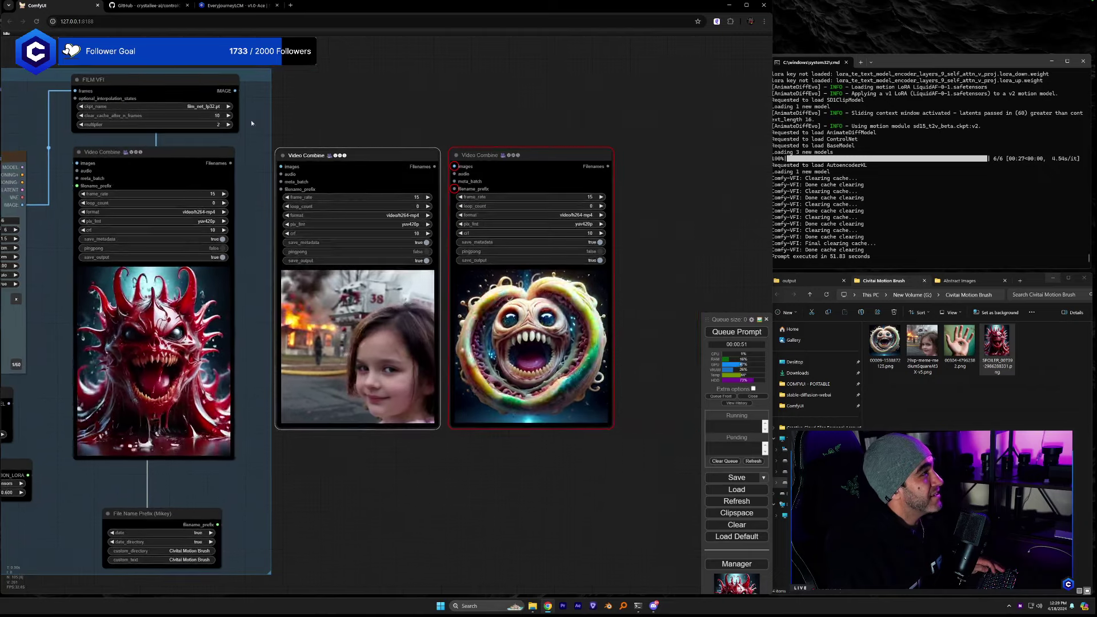
{"action": "key", "text": "ctrl+c"}
{"action": "key", "text": "ctrl+v"}
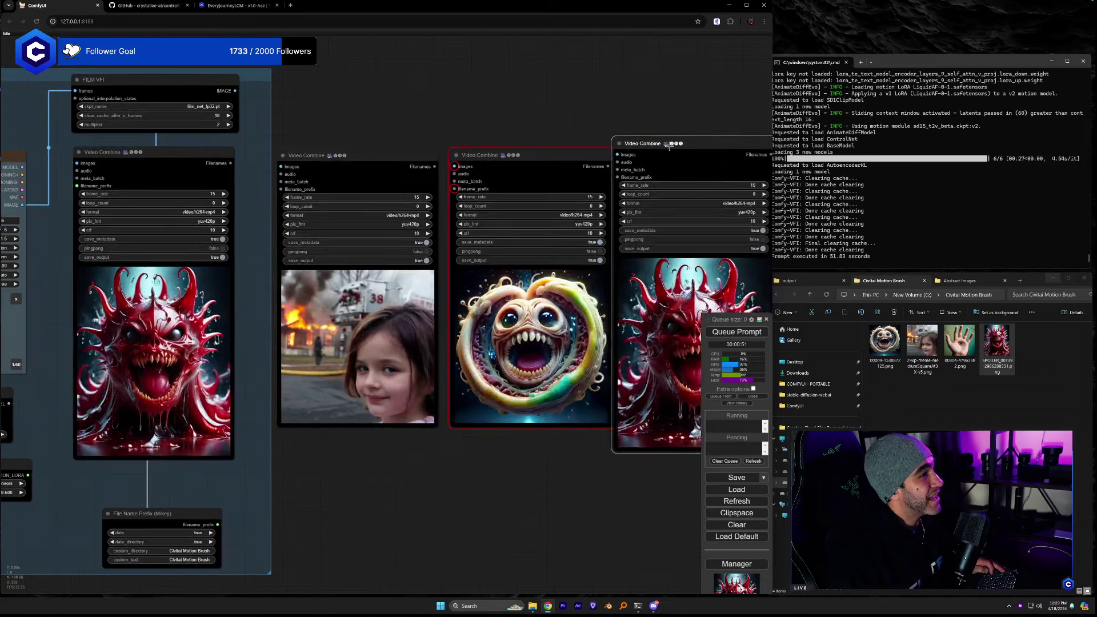
Load the hand image 00304-47962382.png from the Civitai Motion Brush folder into the Image to Animate node.
{"action": "scroll", "coordinate": [255, 491], "scroll_direction": "down", "scroll_amount": 5}
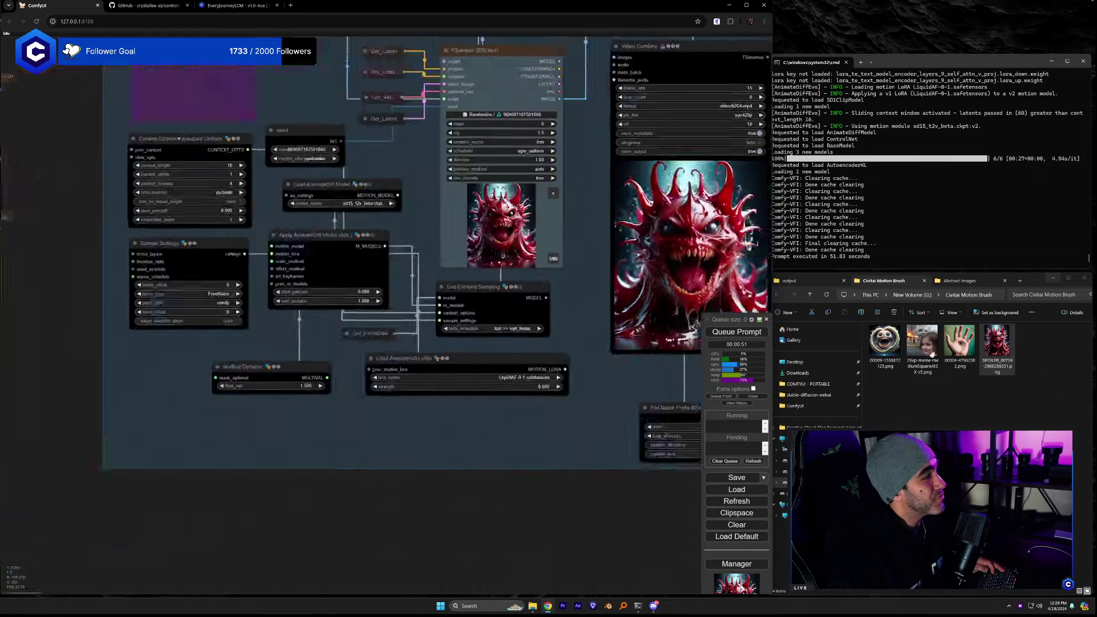
{"action": "scroll", "coordinate": [308, 297], "scroll_direction": "up", "scroll_amount": 5}
{"action": "left_click_drag", "start_coordinate": [409, 350], "coordinate": [422, 351]}
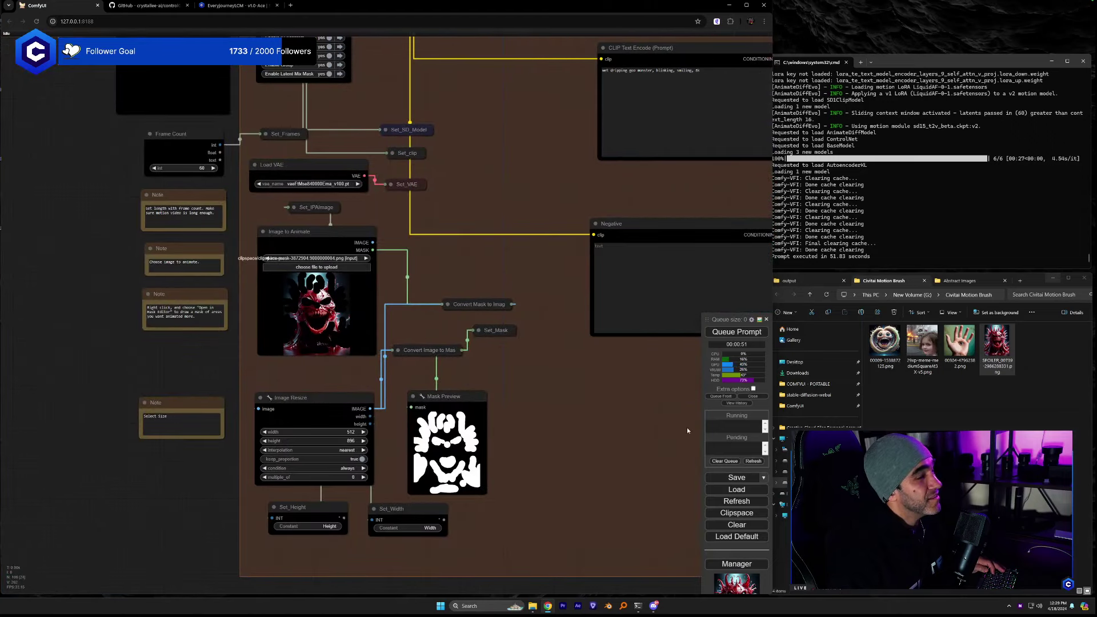
{"action": "left_click_drag", "start_coordinate": [947, 348], "coordinate": [866, 367]}
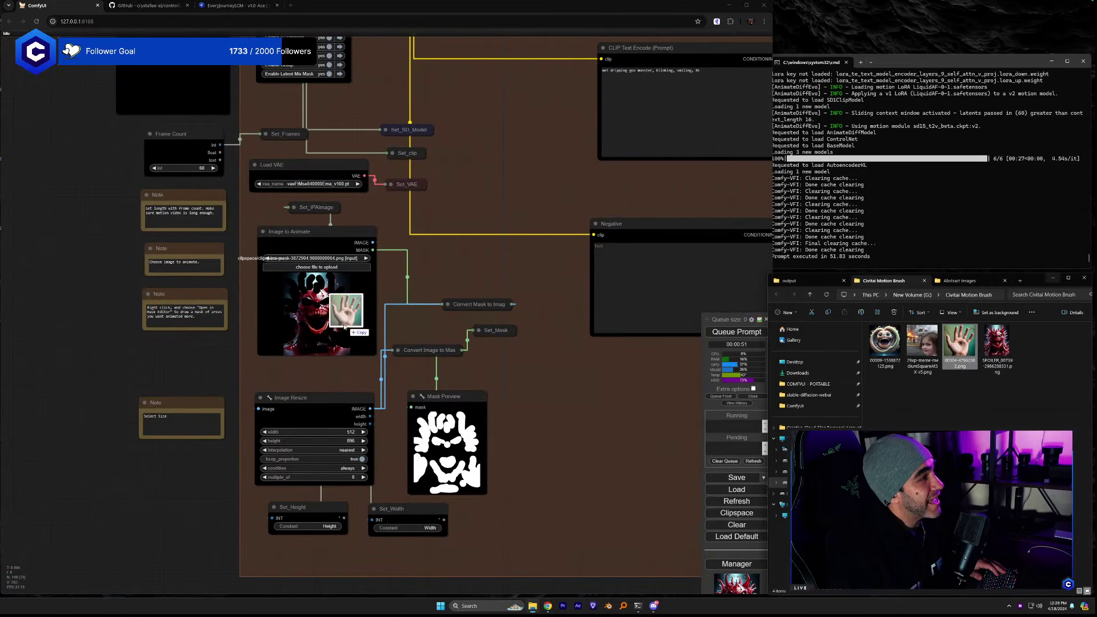
{"action": "left_click_drag", "start_coordinate": [345, 327], "coordinate": [345, 328]}
Open the hand image in the mask editor, paint over the fingers and the eye in the palm, and save the mask to the node.
{"action": "right_click", "coordinate": [327, 320]}
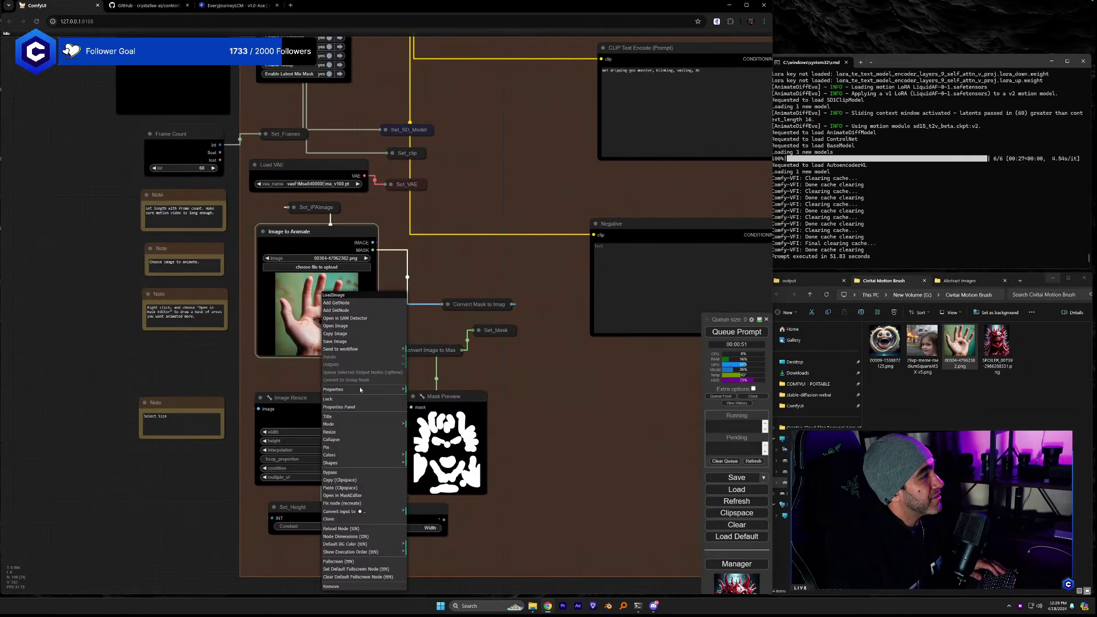
{"action": "left_click", "coordinate": [371, 496]}
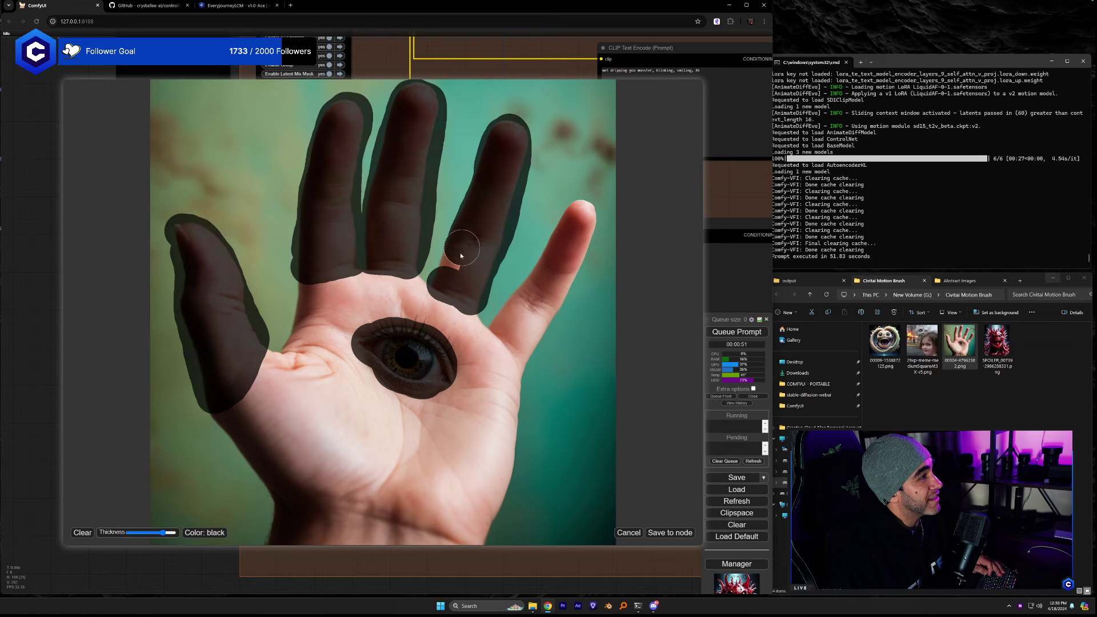
{"action": "left_click", "coordinate": [449, 269]}
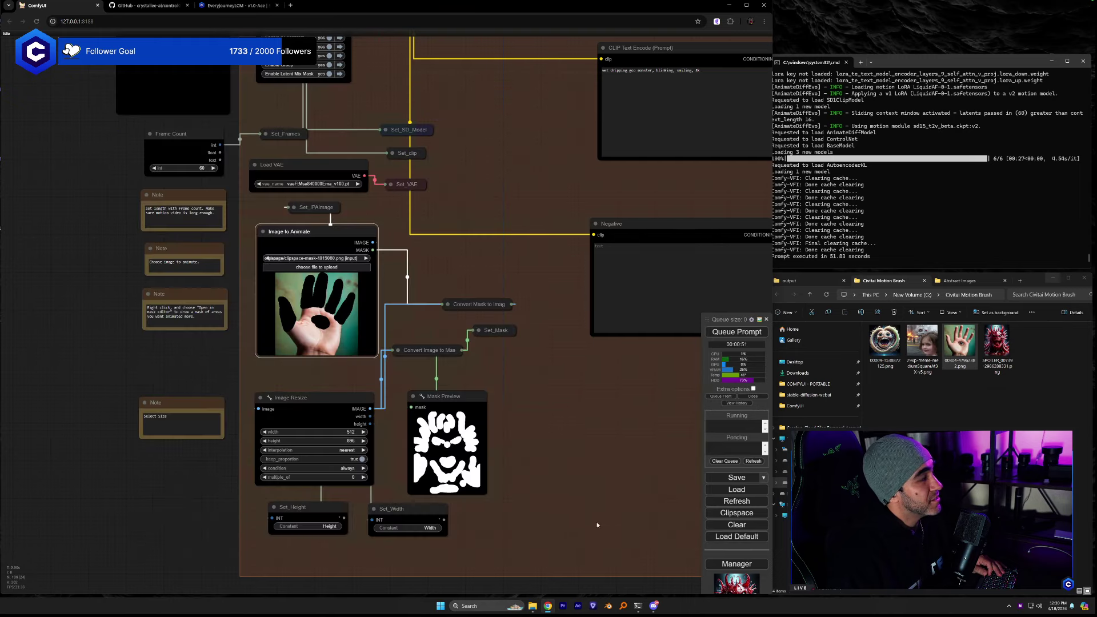
Set the motion LoRA to 700_eyes_temporal_unet.safetensors in the Load AnimateDiff LoRA node.
{"action": "left_click_drag", "start_coordinate": [596, 455], "coordinate": [51, 429]}
{"action": "scroll", "coordinate": [51, 429], "scroll_direction": "down", "scroll_amount": 5}
{"action": "scroll", "coordinate": [439, 342], "scroll_direction": "up", "scroll_amount": 4}
{"action": "left_click_drag", "start_coordinate": [438, 441], "coordinate": [206, 441]}
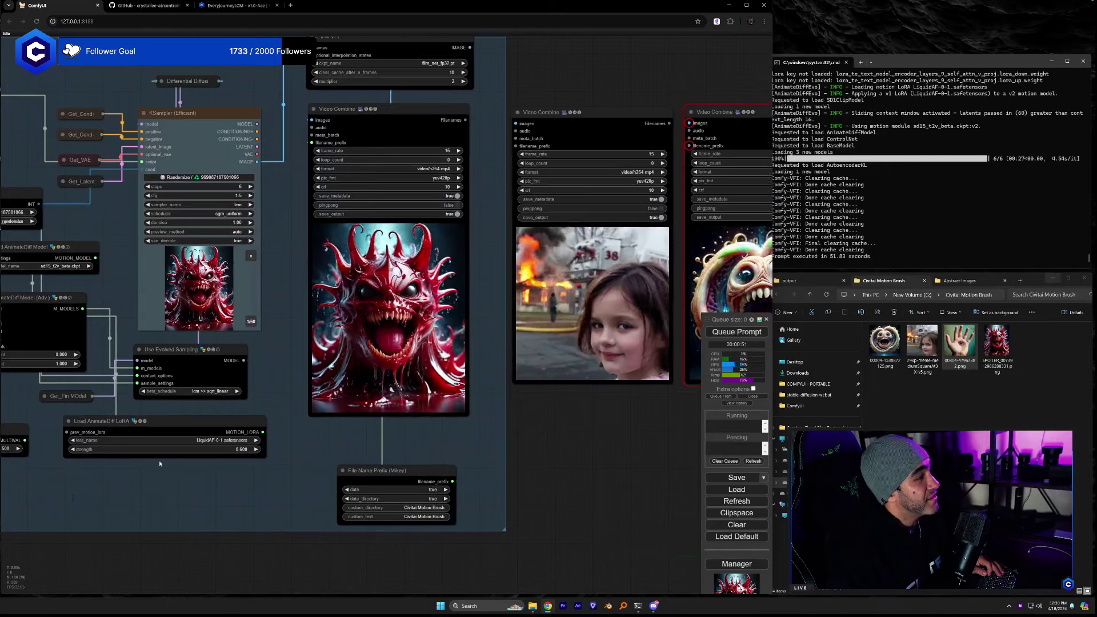
{"action": "left_click", "coordinate": [206, 441]}
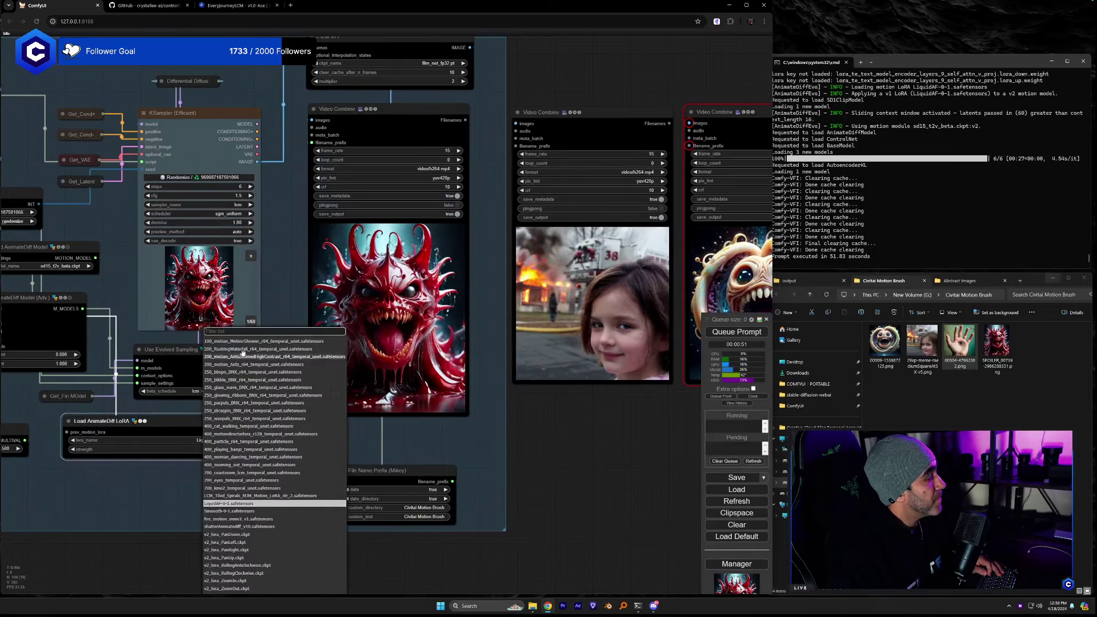
{"action": "left_click", "coordinate": [264, 479]}
Change the positive prompt to "hand grabbing, eye blinking, smiling, 8k" and queue the hand render.
{"action": "left_click_drag", "start_coordinate": [433, 430], "coordinate": [301, 450]}
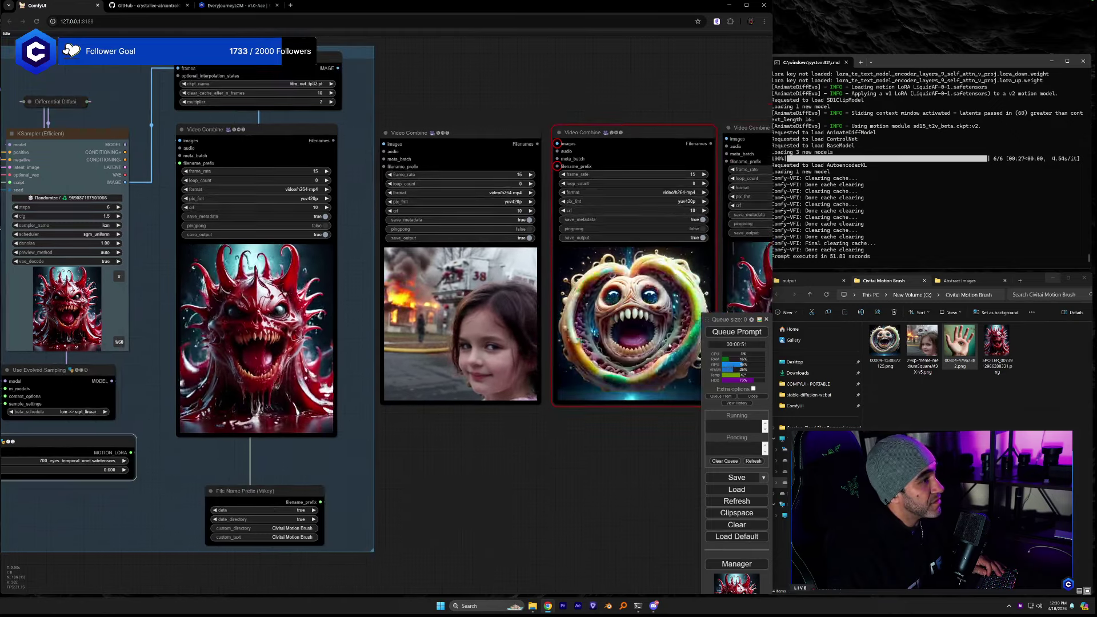
{"action": "scroll", "coordinate": [188, 472], "scroll_direction": "down", "scroll_amount": 3}
{"action": "left_click_drag", "start_coordinate": [86, 320], "coordinate": [195, 426]}
{"action": "scroll", "coordinate": [346, 417], "scroll_direction": "up", "scroll_amount": 2}
{"action": "scroll", "coordinate": [346, 417], "scroll_direction": "up", "scroll_amount": 3}
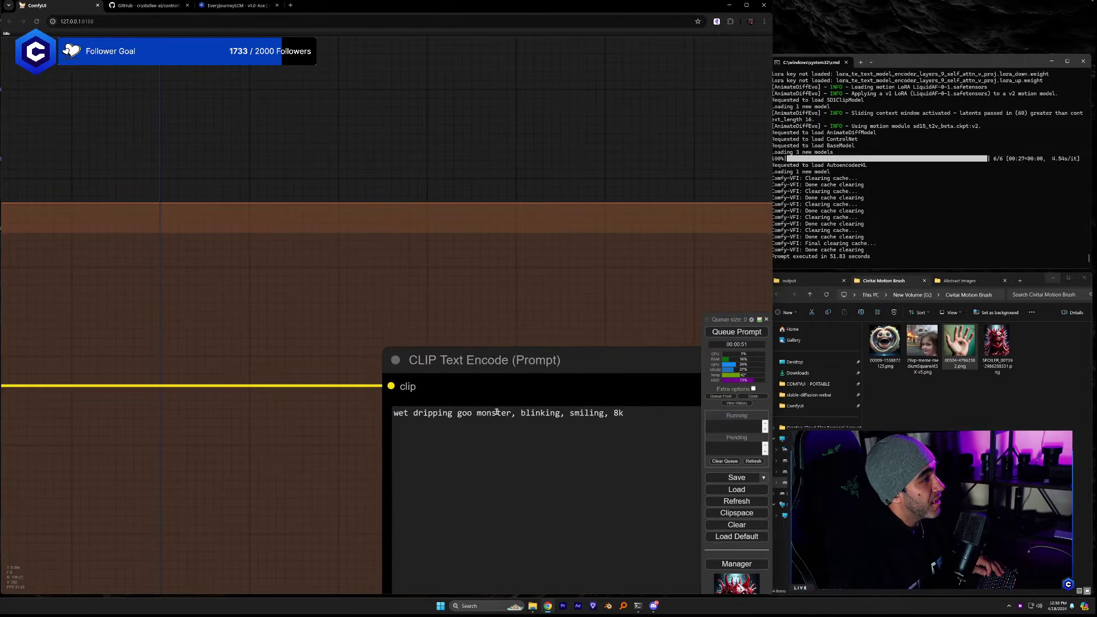
{"action": "left_click", "coordinate": [519, 414]}
{"action": "type", "text": "eye"}
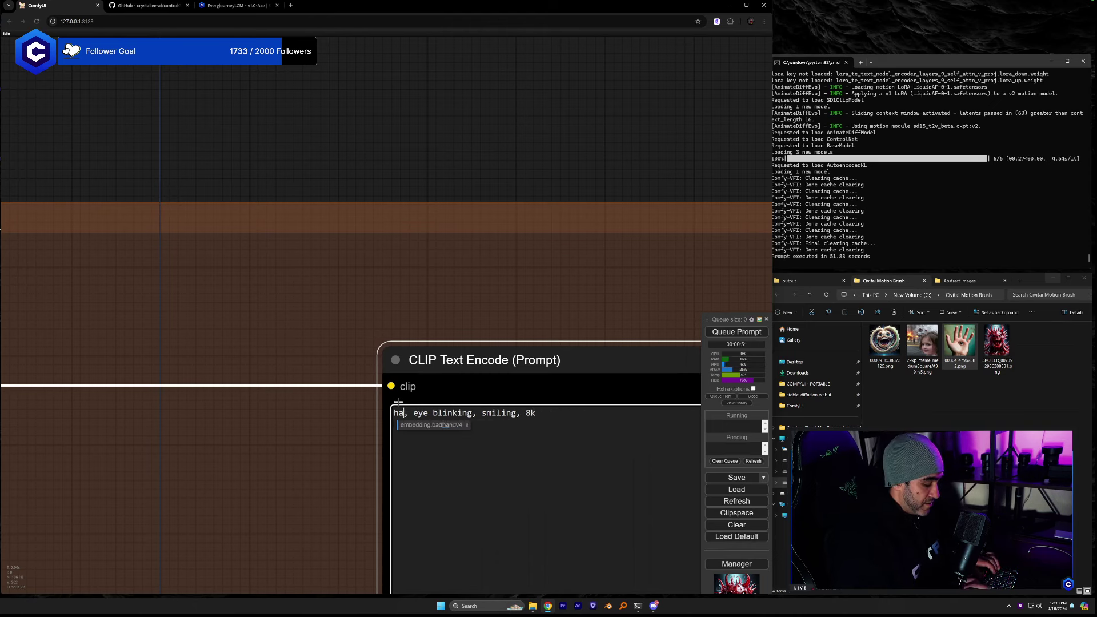
{"action": "type", "text": "grabbing"}
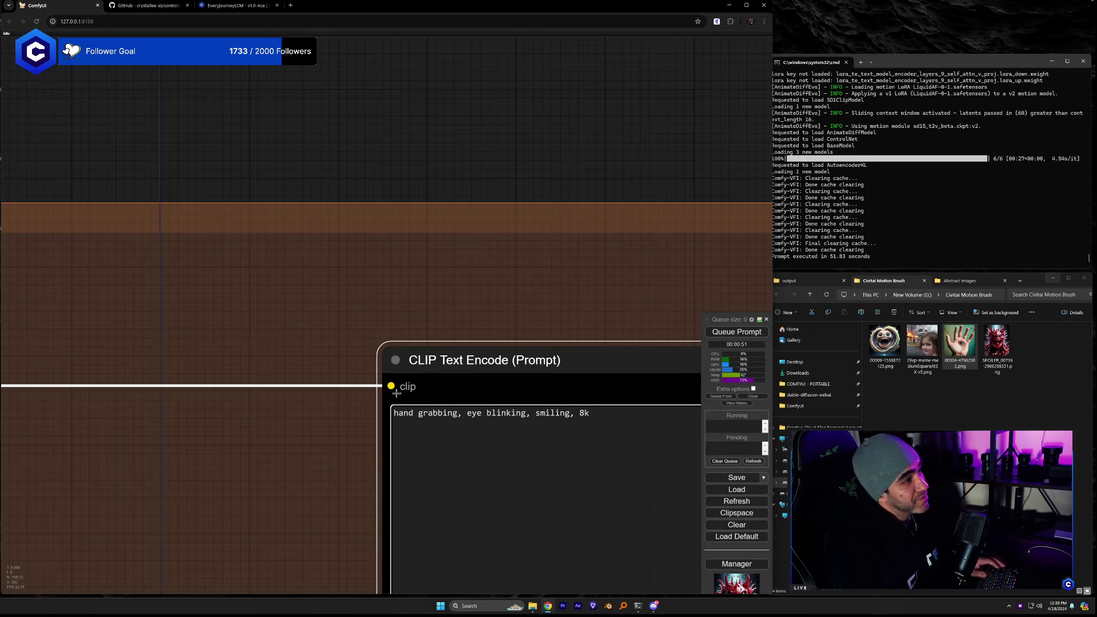
{"action": "key", "text": "ctrl+Return"}
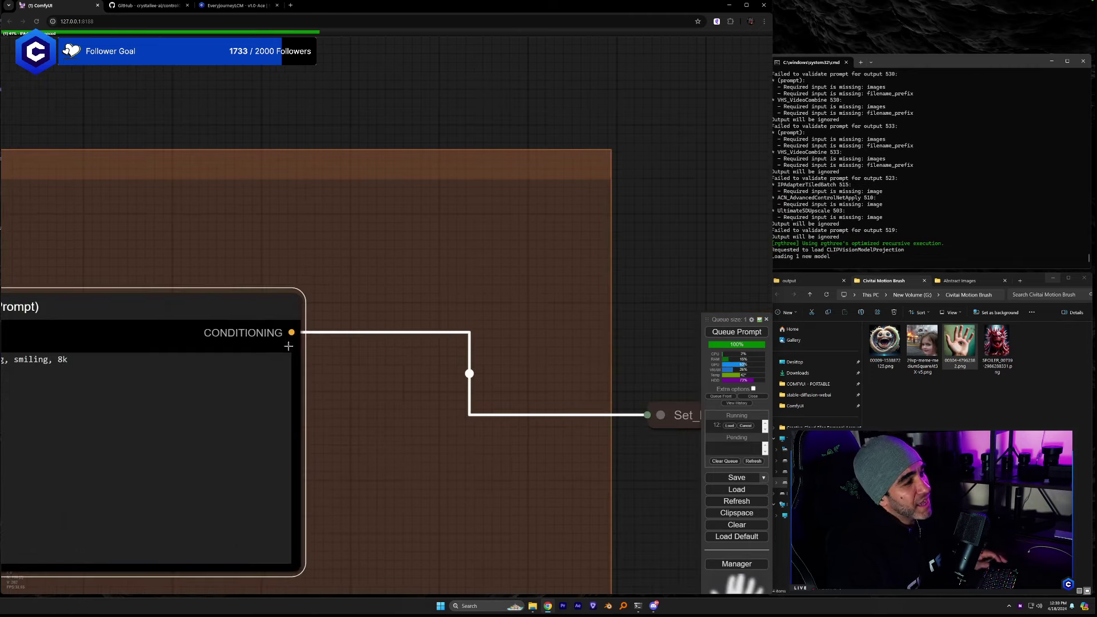
{"action": "scroll", "coordinate": [287, 344], "scroll_direction": "down", "scroll_amount": 5}
{"action": "left_click_drag", "start_coordinate": [515, 452], "coordinate": [145, 418]}
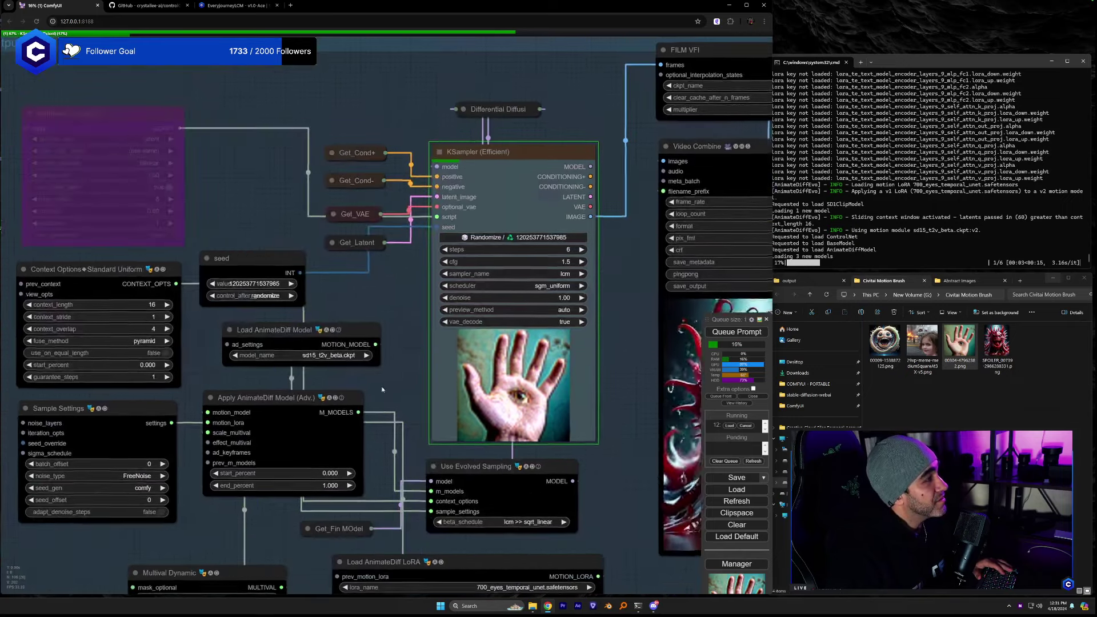
Switch to Discord, open the red-eyed boat monster image in the browser, save it to the Civitai Motion Brush folder and close its page.
{"action": "key", "text": "alt+Tab"}
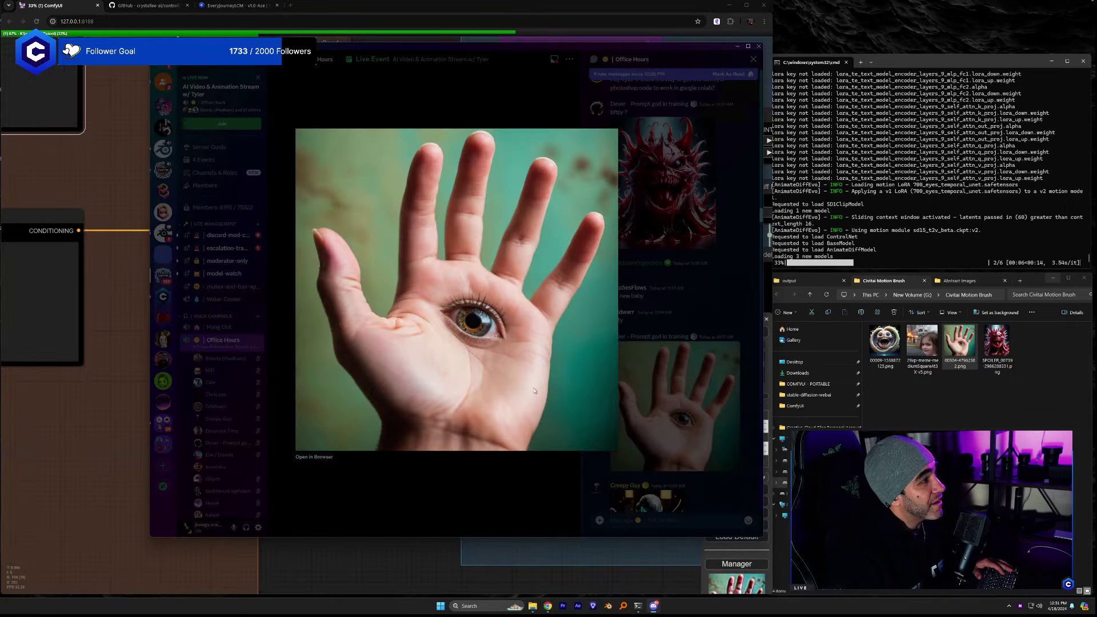
{"action": "left_click", "coordinate": [517, 485]}
{"action": "scroll", "coordinate": [662, 297], "scroll_direction": "down", "scroll_amount": 6}
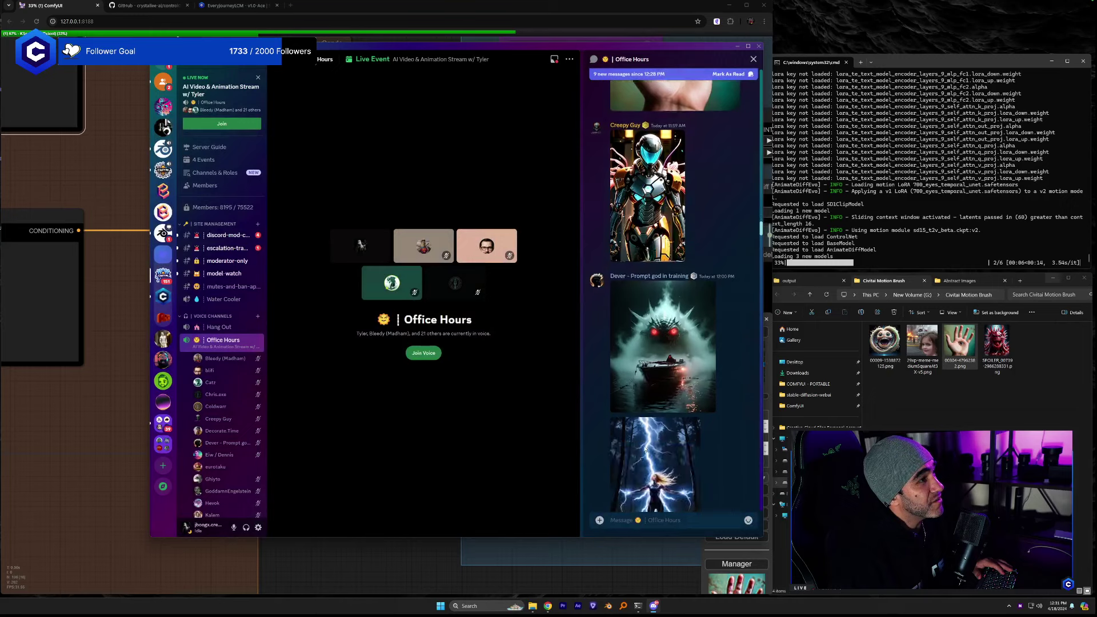
{"action": "scroll", "coordinate": [664, 200], "scroll_direction": "down", "scroll_amount": 3}
{"action": "scroll", "coordinate": [664, 200], "scroll_direction": "up", "scroll_amount": 1}
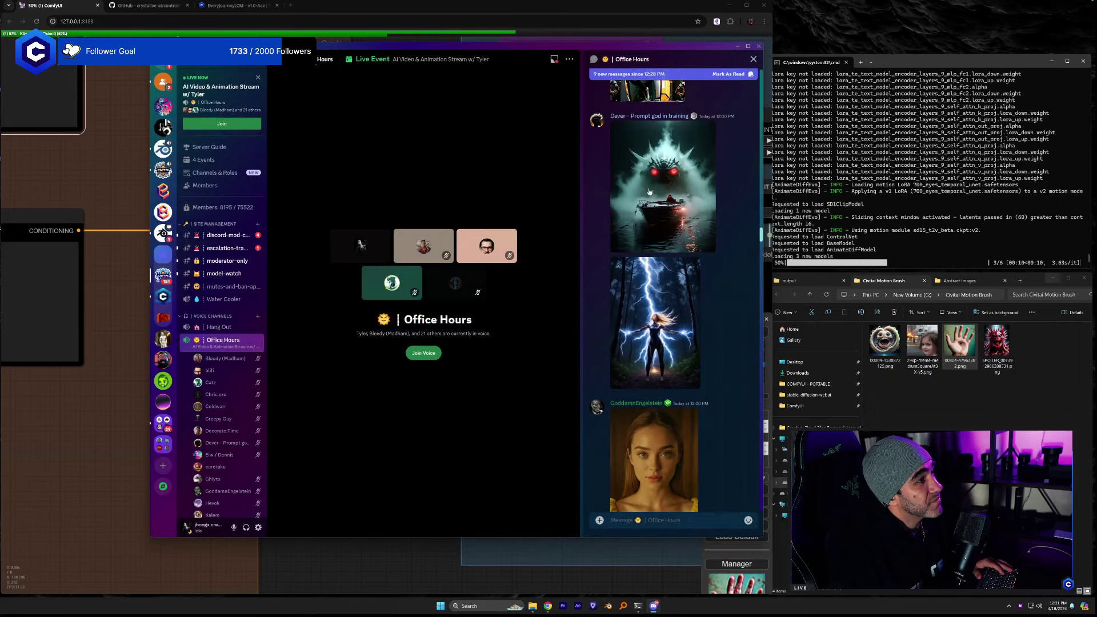
{"action": "left_click", "coordinate": [664, 199]}
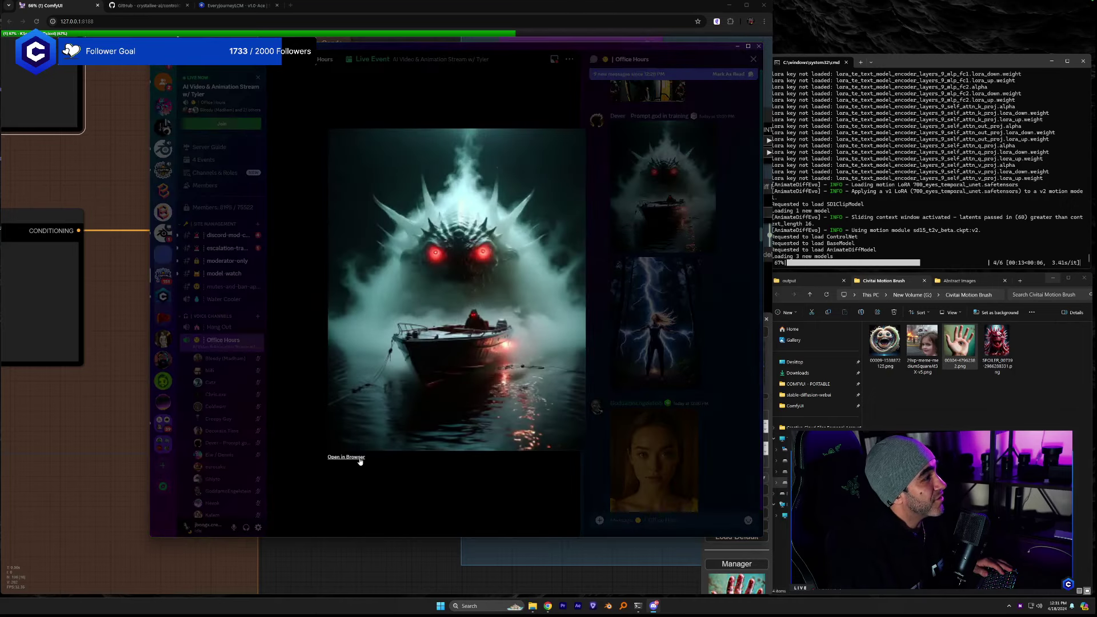
{"action": "left_click", "coordinate": [346, 457]}
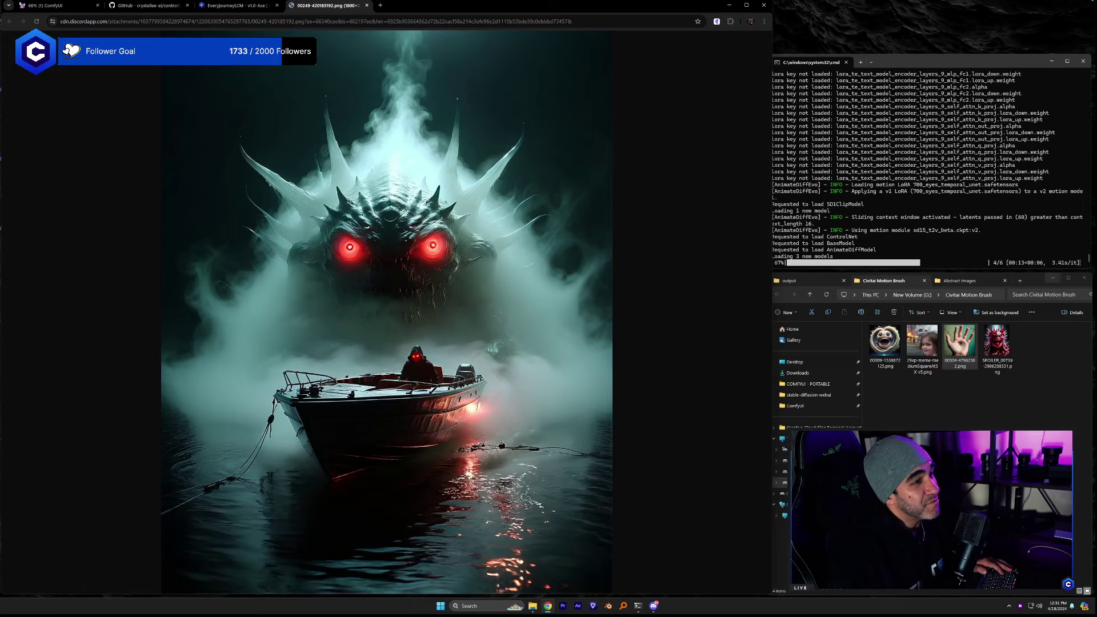
{"action": "left_click_drag", "start_coordinate": [386, 286], "coordinate": [1017, 349]}
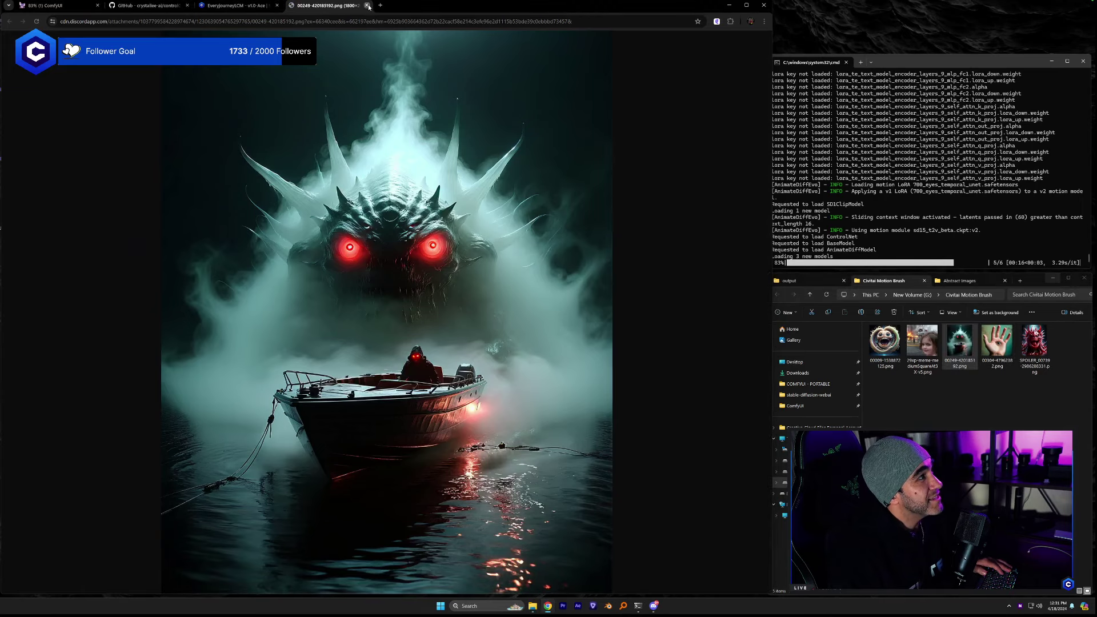
{"action": "left_click", "coordinate": [367, 5]}
Return to Discord, open the portrait of the woman in yellow in the browser and save it to the Civitai Motion Brush folder.
{"action": "left_click", "coordinate": [653, 604]}
{"action": "key", "text": "Escape"}
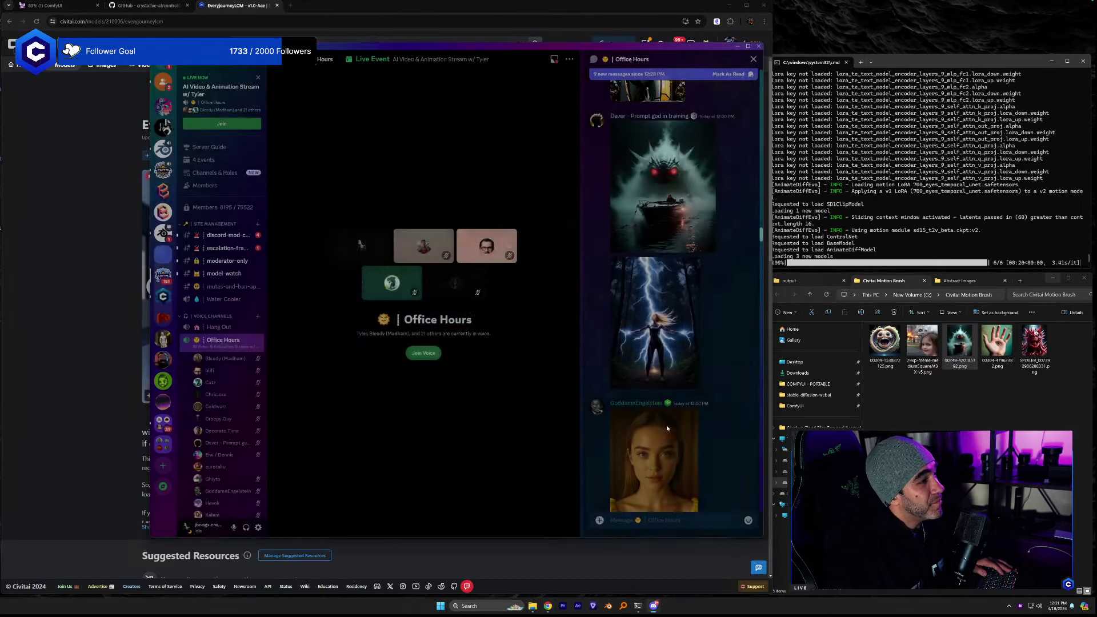
{"action": "scroll", "coordinate": [718, 426], "scroll_direction": "down", "scroll_amount": 3}
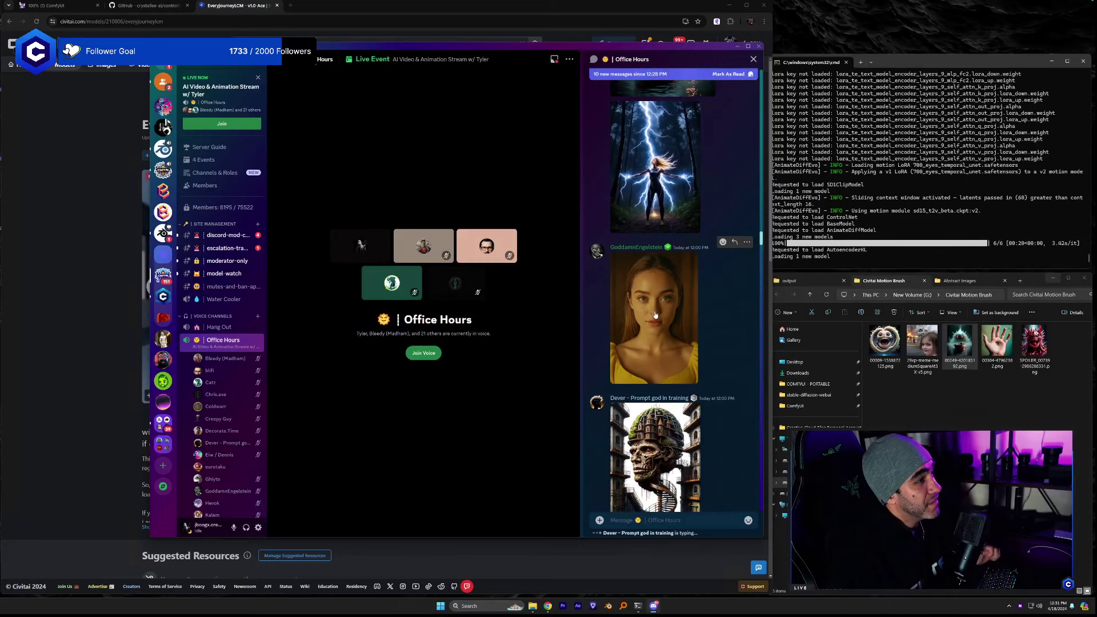
{"action": "left_click", "coordinate": [654, 257]}
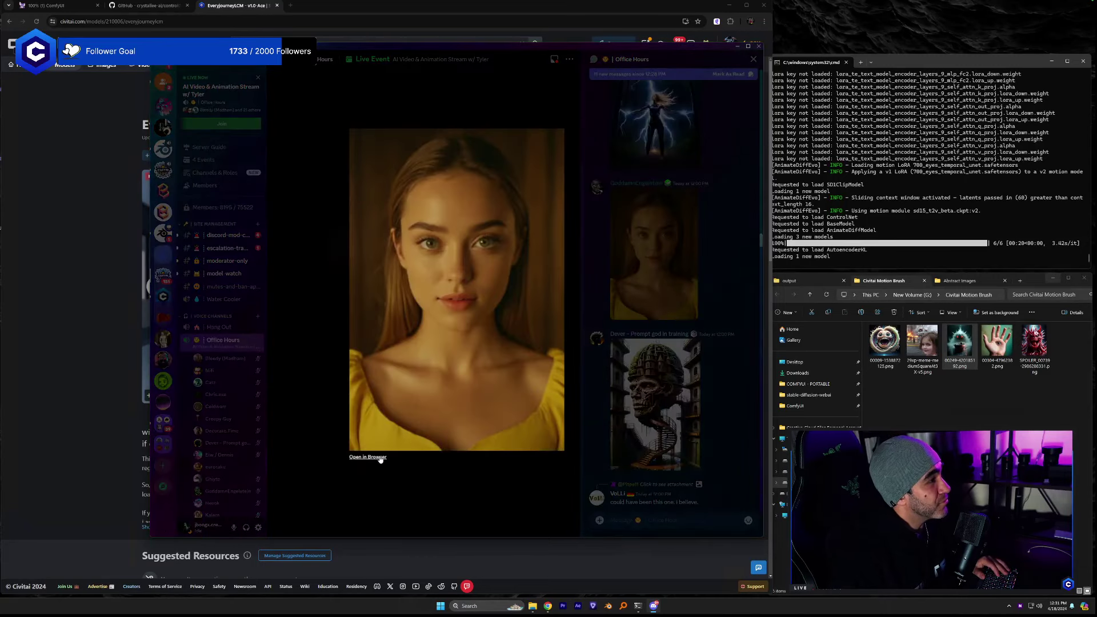
{"action": "left_click", "coordinate": [368, 457]}
{"action": "mouse_move", "coordinate": [358, 267]}
{"action": "left_mouse_down"}
{"action": "mouse_move", "coordinate": [686, 392]}
{"action": "mouse_move", "coordinate": [1057, 349]}
{"action": "left_mouse_up"}
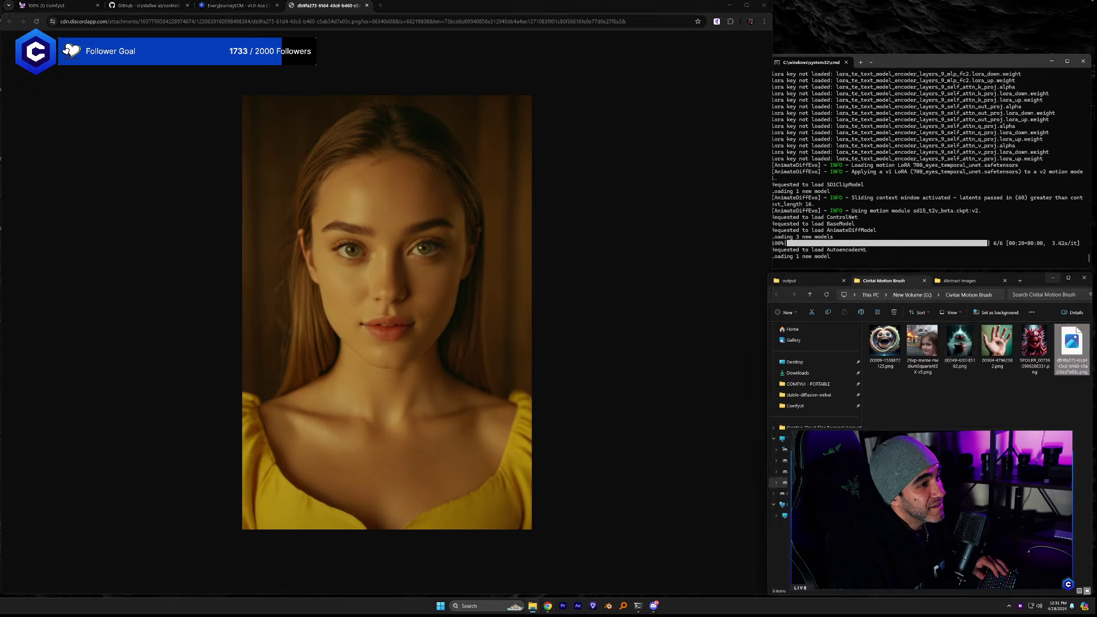
Return to Discord, open the black-and-white spaghetti-eating elf image in the browser, save it to the Civitai Motion Brush folder and close its page.
{"action": "left_click", "coordinate": [367, 6]}
{"action": "left_click", "coordinate": [654, 606]}
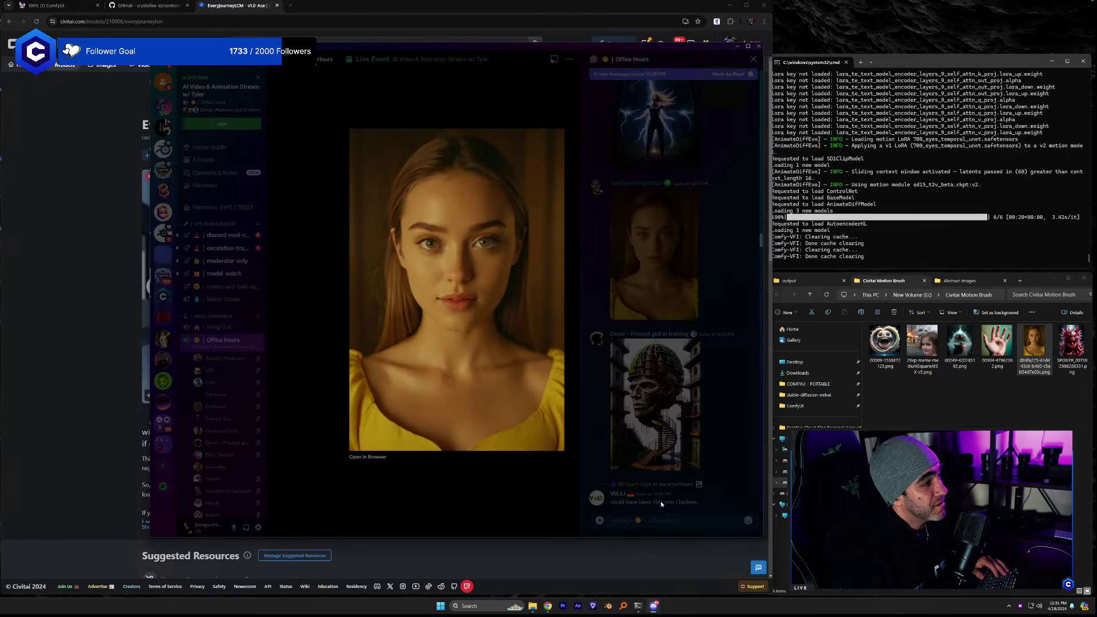
{"action": "left_click", "coordinate": [587, 431]}
{"action": "scroll", "coordinate": [674, 285], "scroll_direction": "down", "scroll_amount": 5}
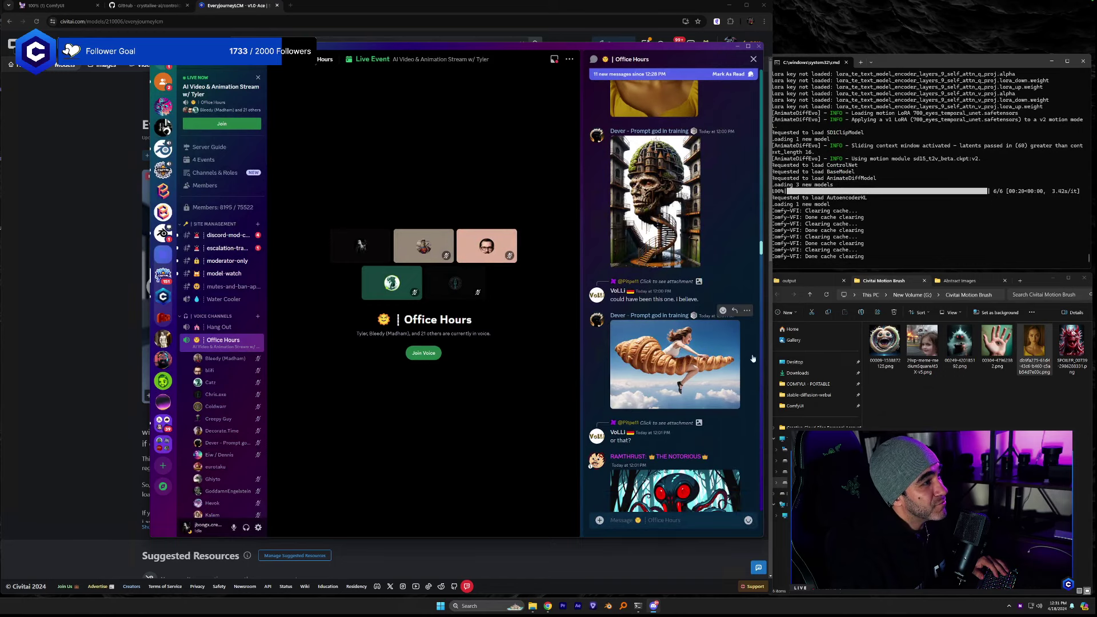
{"action": "scroll", "coordinate": [711, 412], "scroll_direction": "down", "scroll_amount": 5}
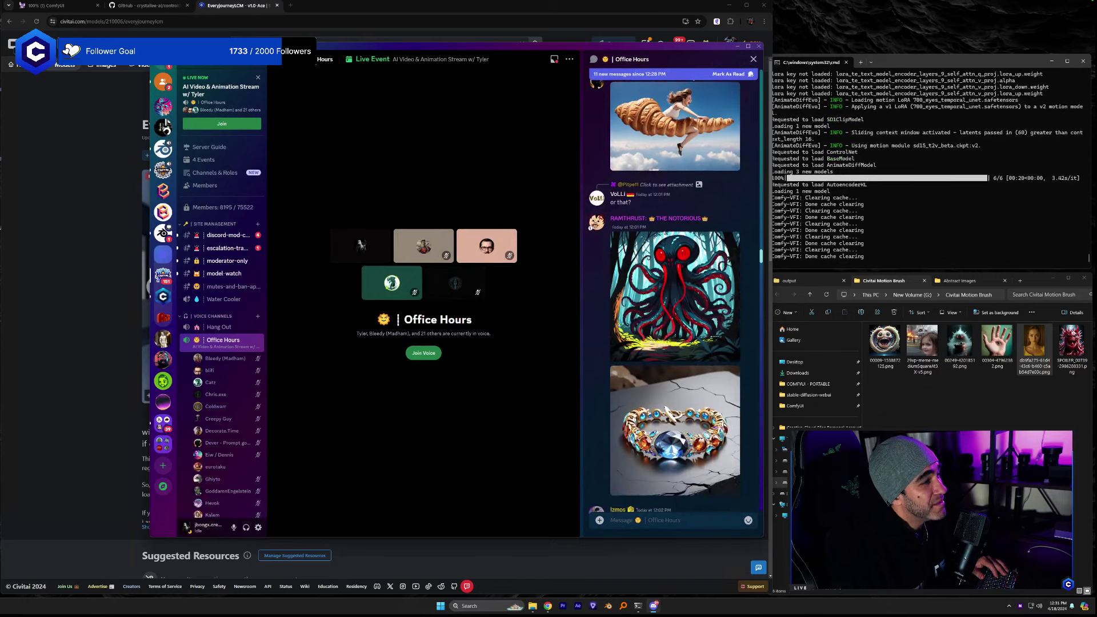
{"action": "scroll", "coordinate": [712, 412], "scroll_direction": "down", "scroll_amount": 10}
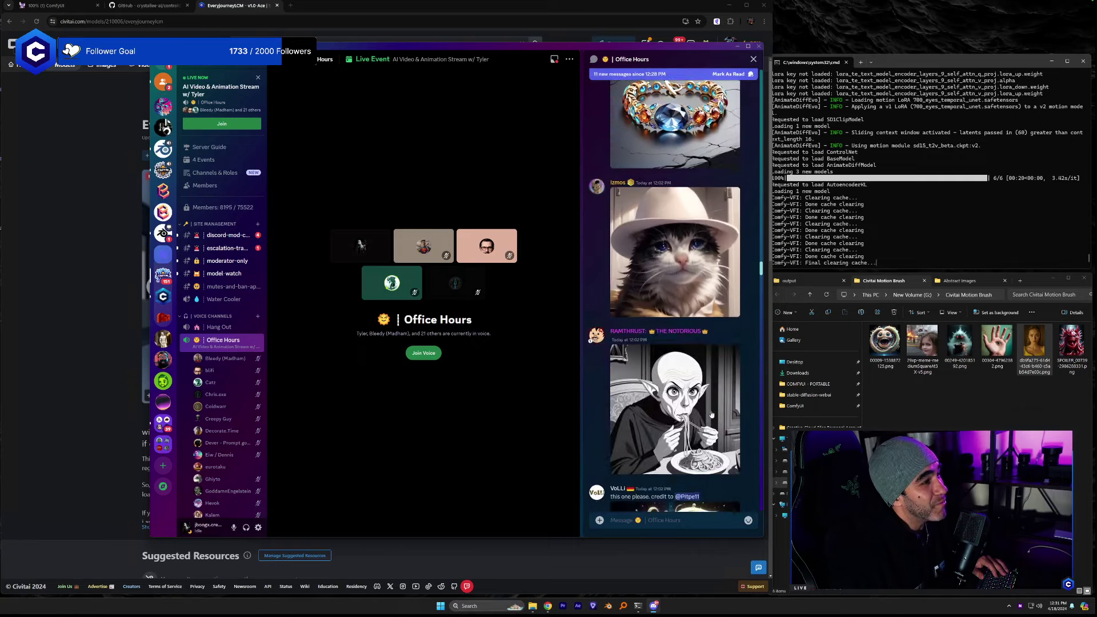
{"action": "left_click", "coordinate": [669, 235]}
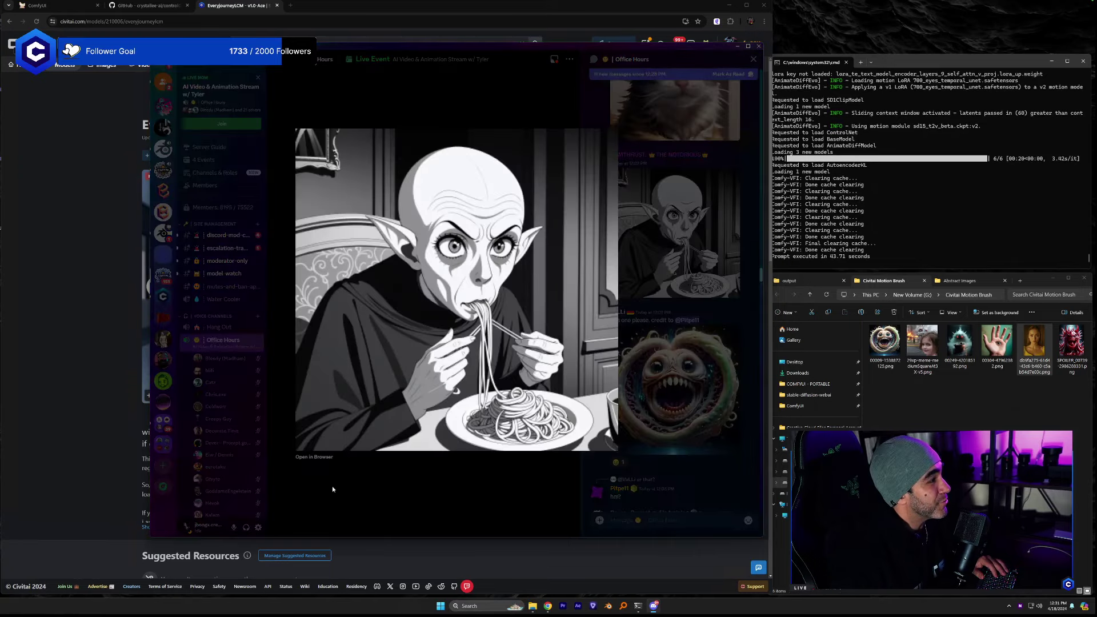
{"action": "left_click", "coordinate": [327, 459]}
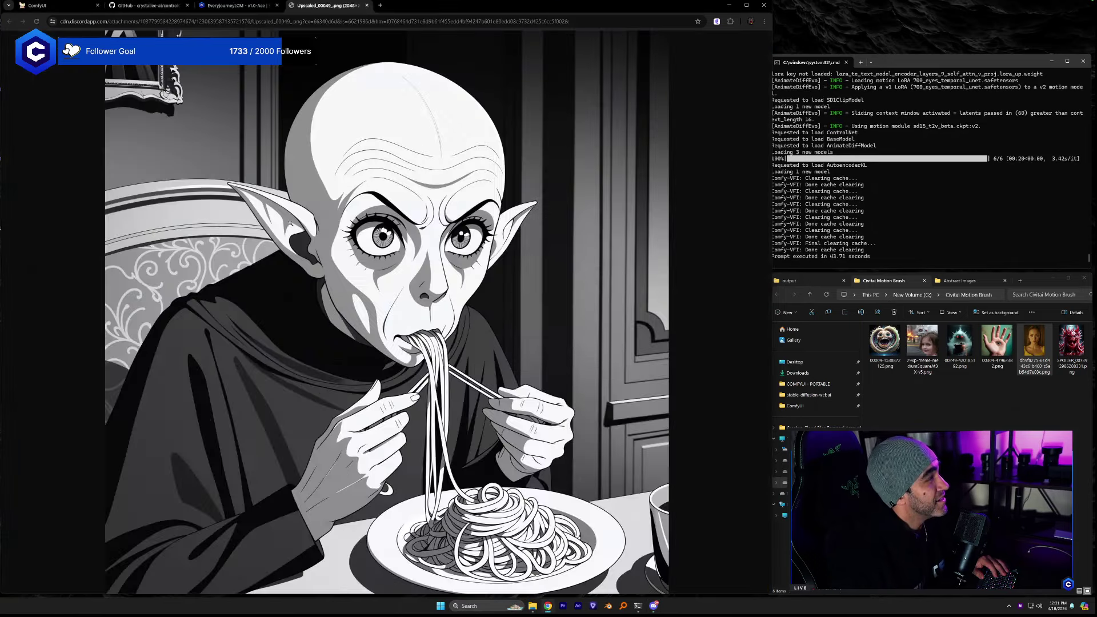
{"action": "left_click_drag", "start_coordinate": [1034, 346], "coordinate": [971, 395]}
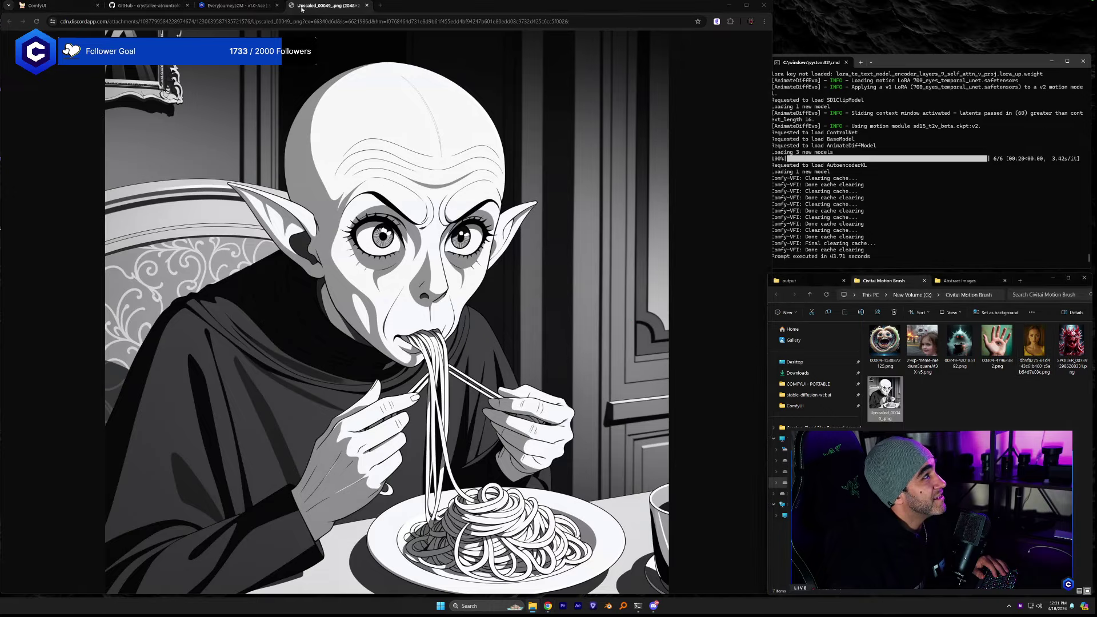
{"action": "left_click", "coordinate": [366, 6]}
In ComfyUI, set the Load AnimateDiff LoRA node to Smoooth-0-1.safetensors and queue the hand render again.
{"action": "left_click", "coordinate": [41, 6]}
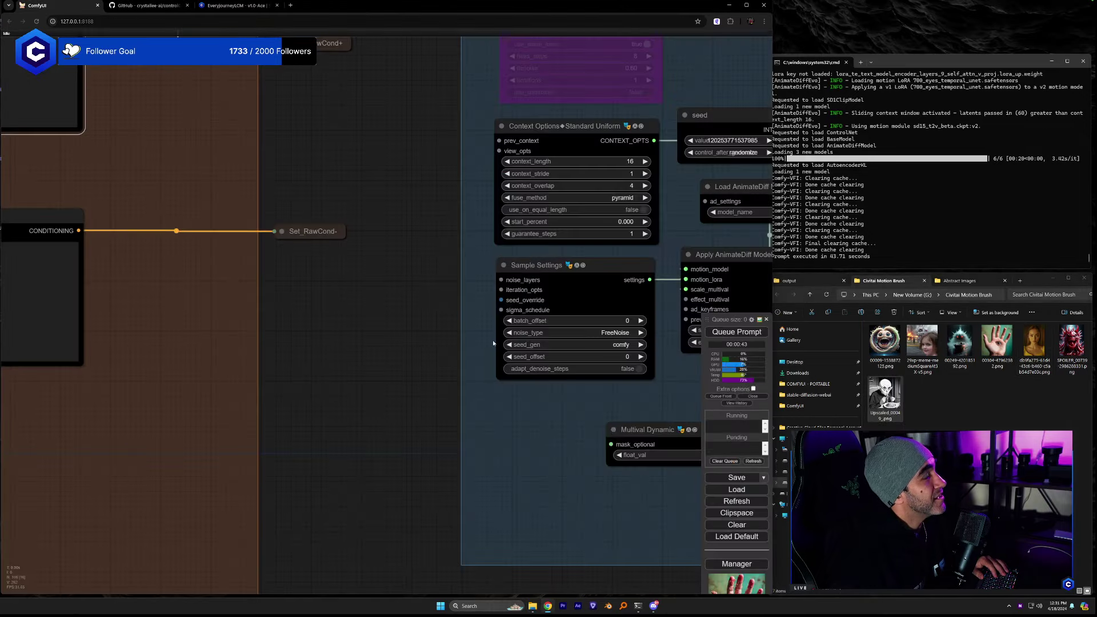
{"action": "left_click_drag", "start_coordinate": [628, 410], "coordinate": [451, 424]}
{"action": "scroll", "coordinate": [451, 424], "scroll_direction": "up", "scroll_amount": 3}
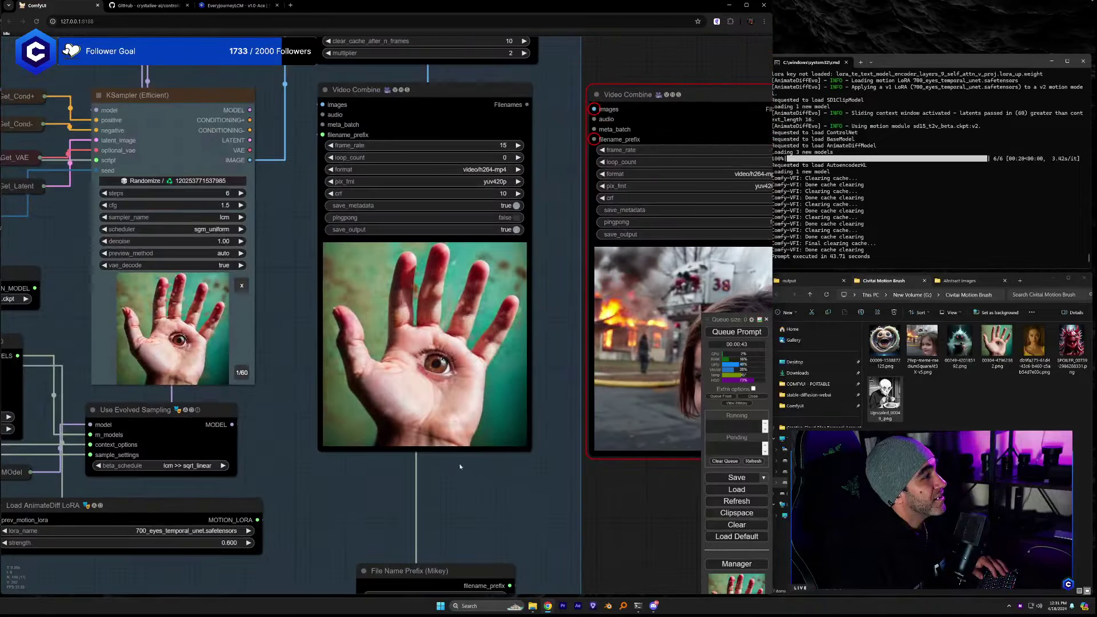
{"action": "scroll", "coordinate": [471, 496], "scroll_direction": "up", "scroll_amount": 2}
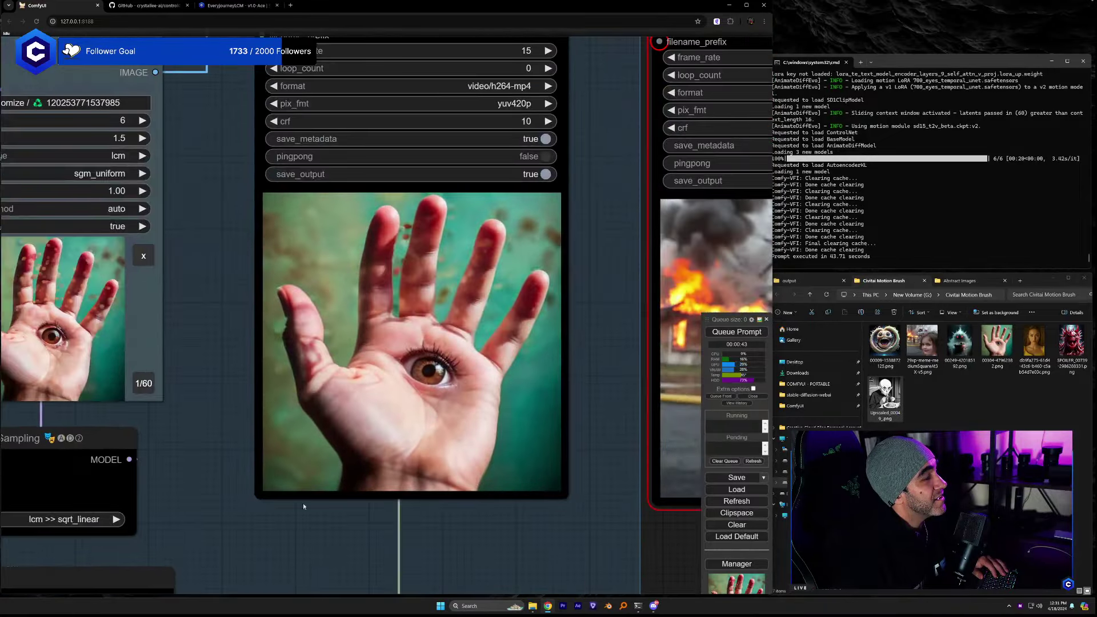
{"action": "left_click_drag", "start_coordinate": [201, 362], "coordinate": [204, 372]}
{"action": "left_click_drag", "start_coordinate": [336, 346], "coordinate": [484, 277]}
{"action": "left_click_drag", "start_coordinate": [346, 288], "coordinate": [420, 216]}
{"action": "left_click", "coordinate": [267, 483]}
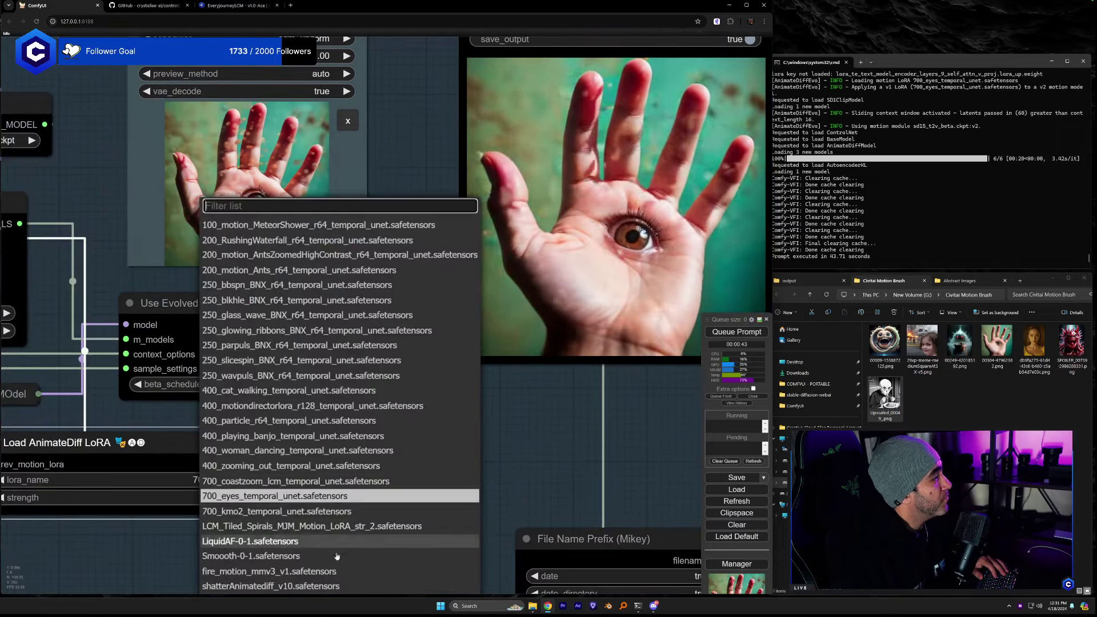
{"action": "left_click", "coordinate": [286, 557]}
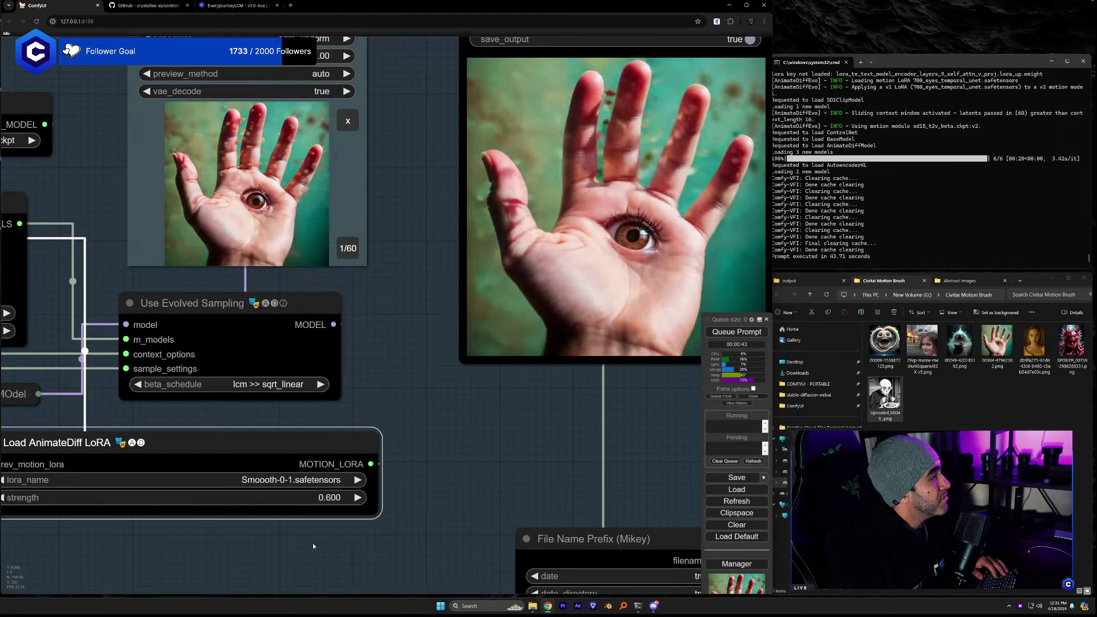
{"action": "key", "text": "ctrl+Return"}
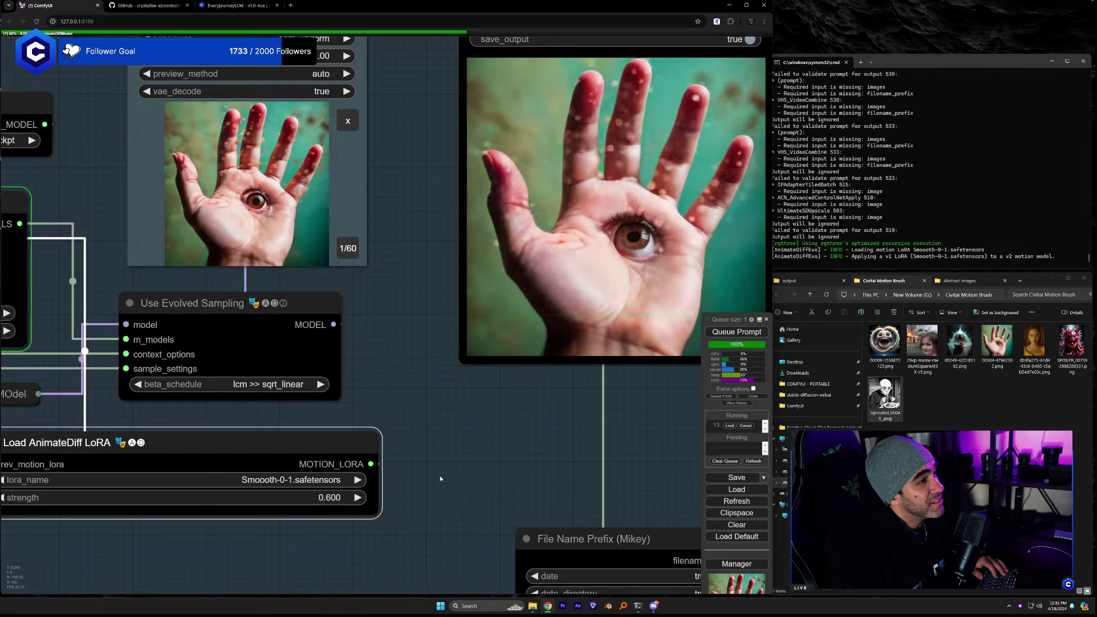
Load the saved spaghetti-eating elf image into the Image to Animate node and open it in the mask editor.
{"action": "scroll", "coordinate": [382, 560], "scroll_direction": "down", "scroll_amount": 3}
{"action": "left_click_drag", "start_coordinate": [381, 559], "coordinate": [473, 365]}
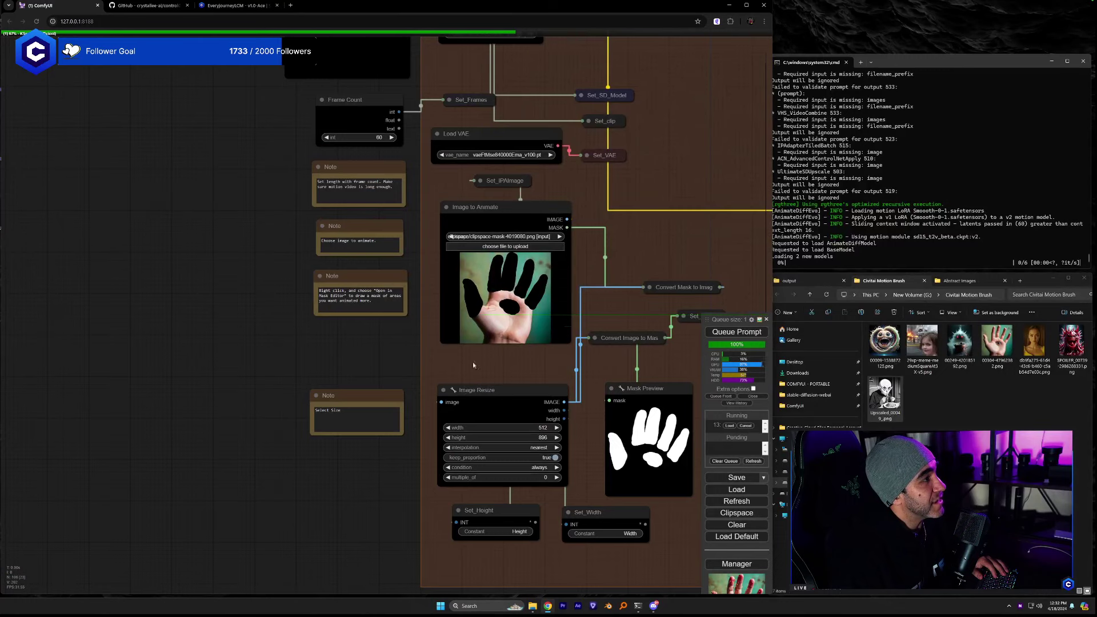
{"action": "left_click", "coordinate": [960, 343]}
{"action": "left_click_drag", "start_coordinate": [885, 397], "coordinate": [514, 277]}
{"action": "right_click", "coordinate": [503, 293]}
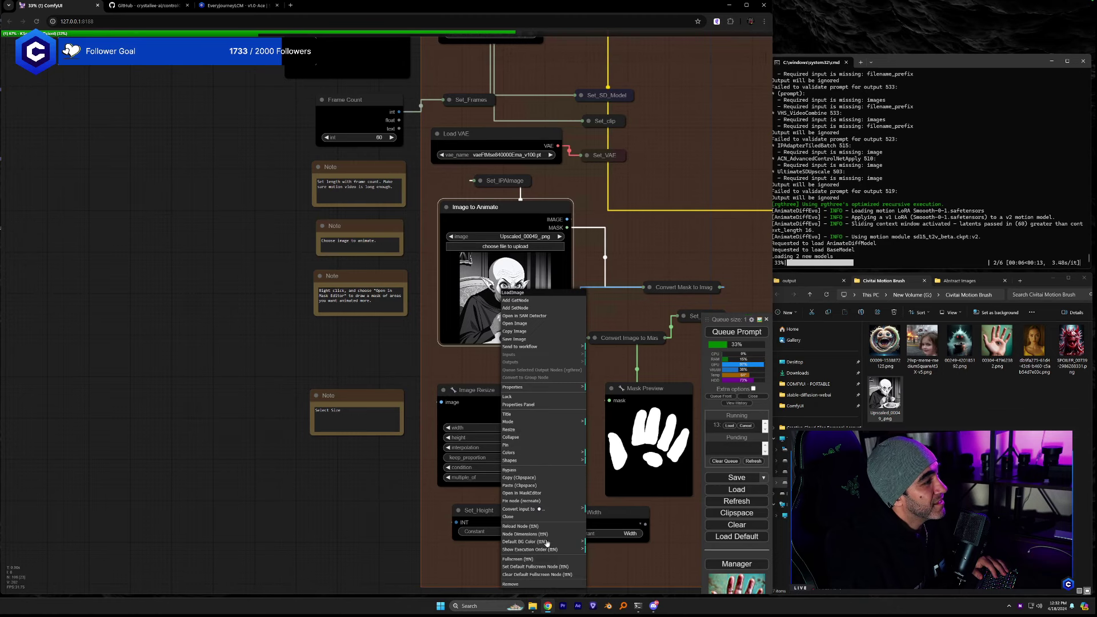
{"action": "left_click", "coordinate": [543, 493]}
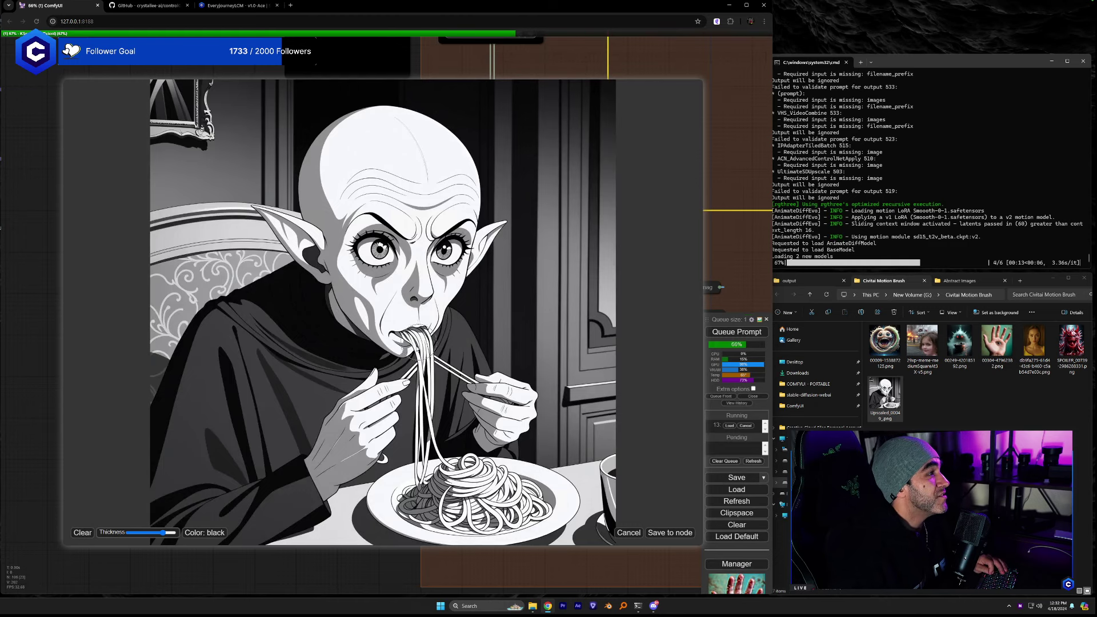
With a thinner brush, mask the elf's mouth, the spaghetti, the eyes and the ears, and save the mask to the node.
{"action": "left_click_drag", "start_coordinate": [158, 535], "coordinate": [157, 535]}
{"action": "mouse_move", "coordinate": [401, 339]}
{"action": "left_mouse_down"}
{"action": "mouse_move", "coordinate": [417, 340]}
{"action": "mouse_move", "coordinate": [423, 443]}
{"action": "left_mouse_up"}
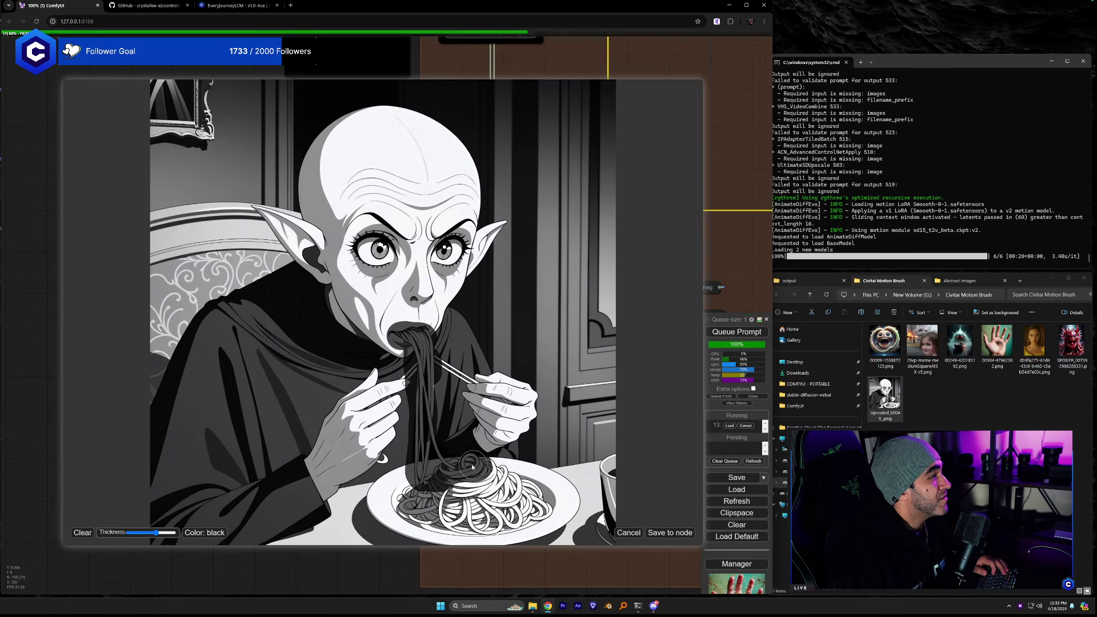
{"action": "mouse_move", "coordinate": [434, 517]}
{"action": "left_mouse_down"}
{"action": "mouse_move", "coordinate": [543, 514]}
{"action": "mouse_move", "coordinate": [493, 482]}
{"action": "left_mouse_up"}
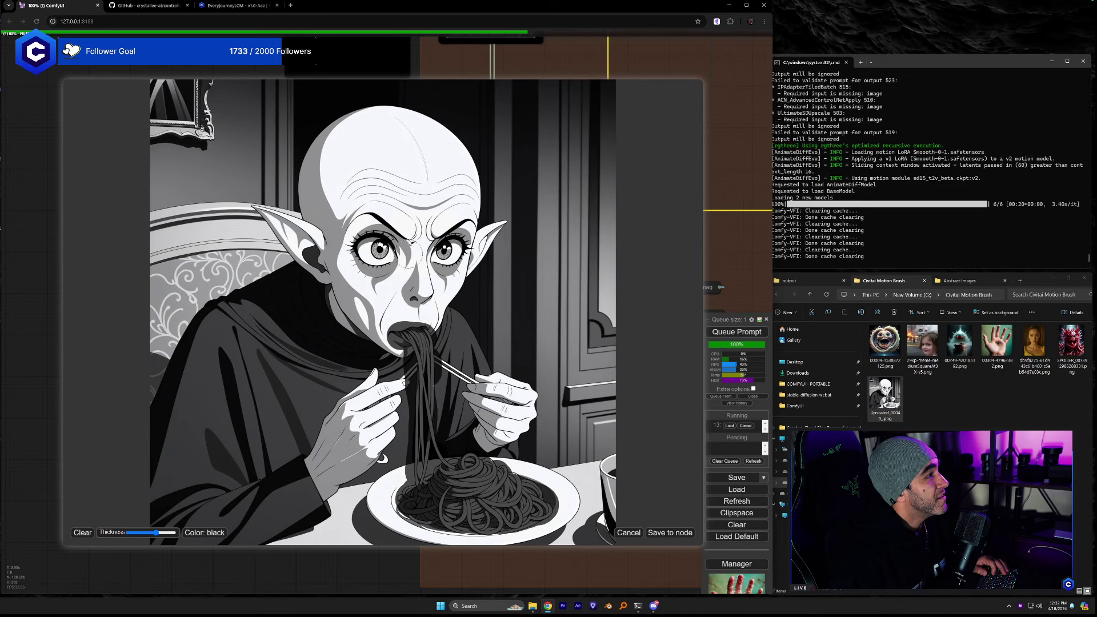
{"action": "left_click_drag", "start_coordinate": [382, 250], "coordinate": [366, 253]}
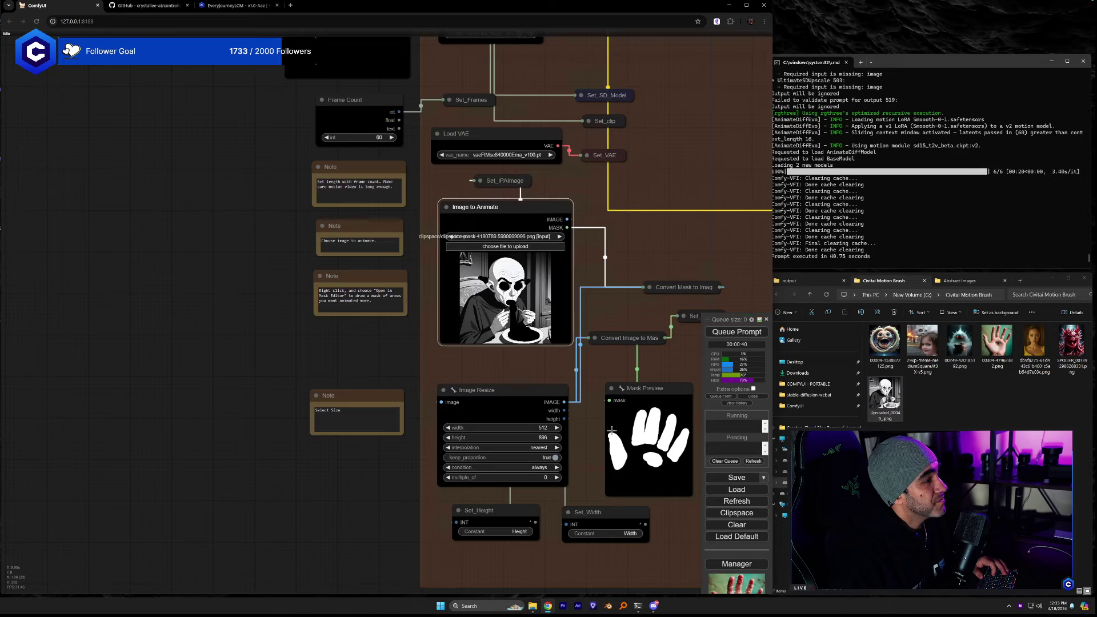
Change the positive prompt to "ears twitching, spaghetti eating, eye blinking, smiling, 8k".
{"action": "left_click_drag", "start_coordinate": [612, 361], "coordinate": [326, 351]}
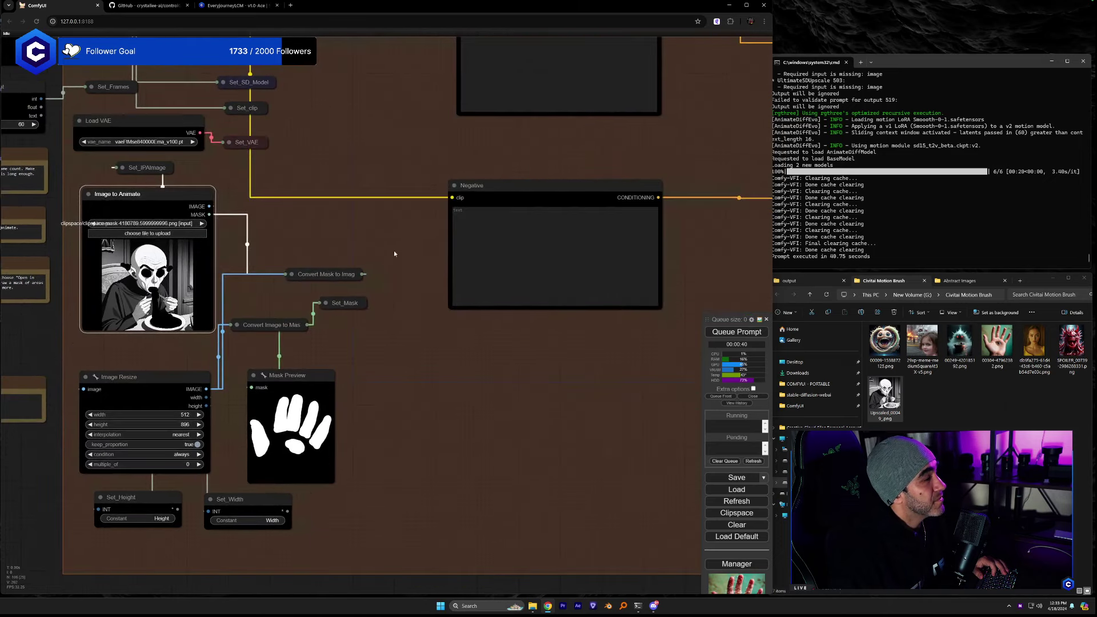
{"action": "left_click_drag", "start_coordinate": [391, 239], "coordinate": [278, 456]}
{"action": "scroll", "coordinate": [364, 201], "scroll_direction": "up", "scroll_amount": 5}
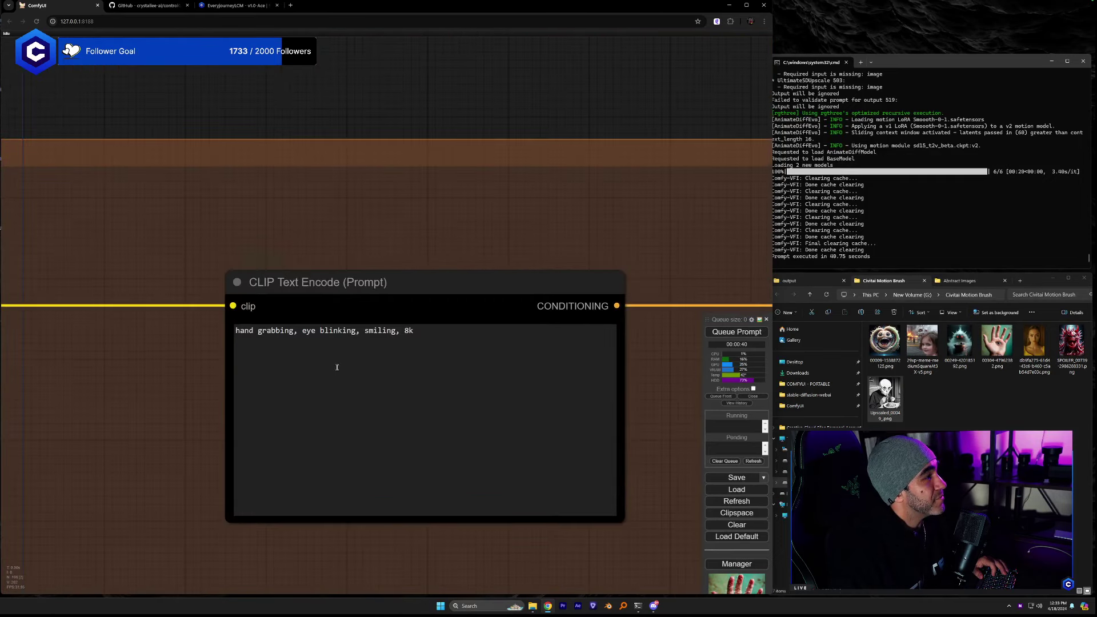
{"action": "left_click_drag", "start_coordinate": [292, 330], "coordinate": [211, 327]}
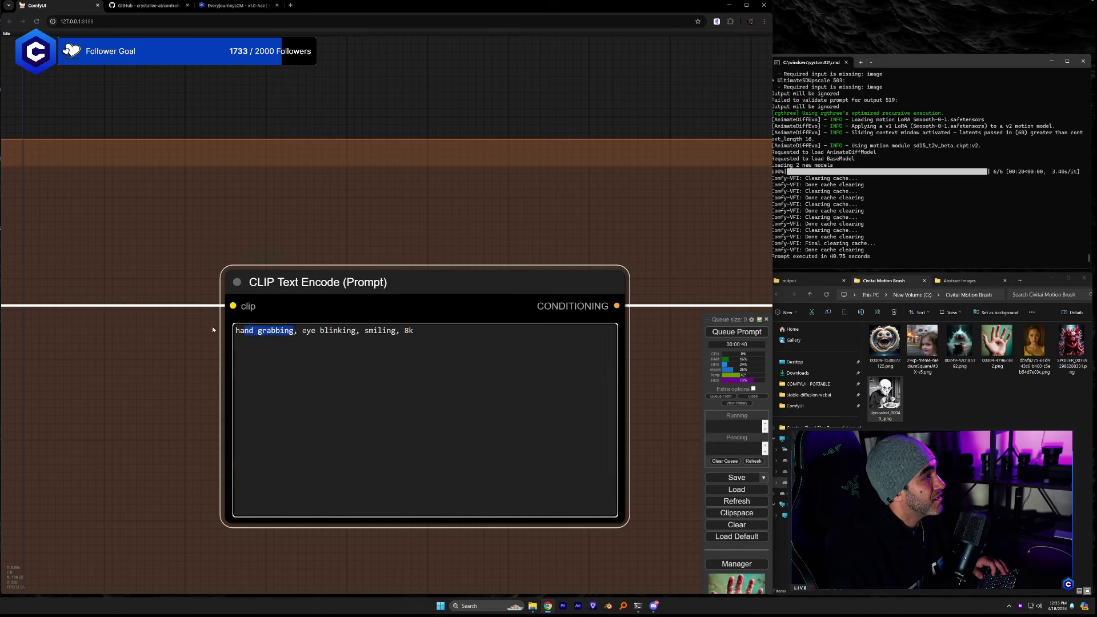
{"action": "key", "text": "BackSpace"}
{"action": "type", "text": "ears twitching"}
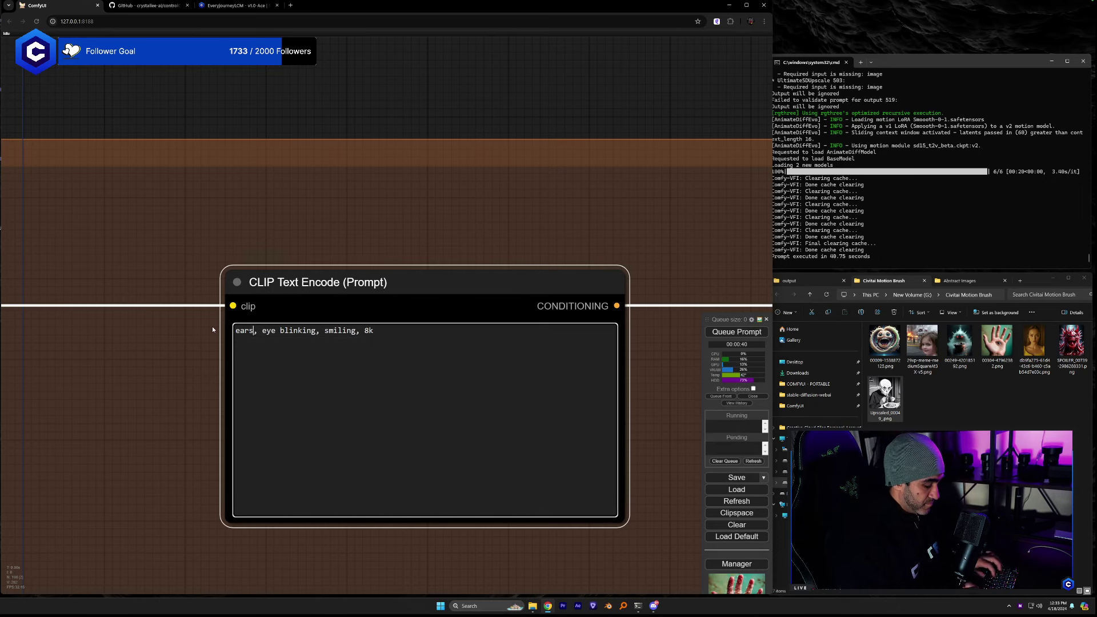
{"action": "key", "text": "Right"}
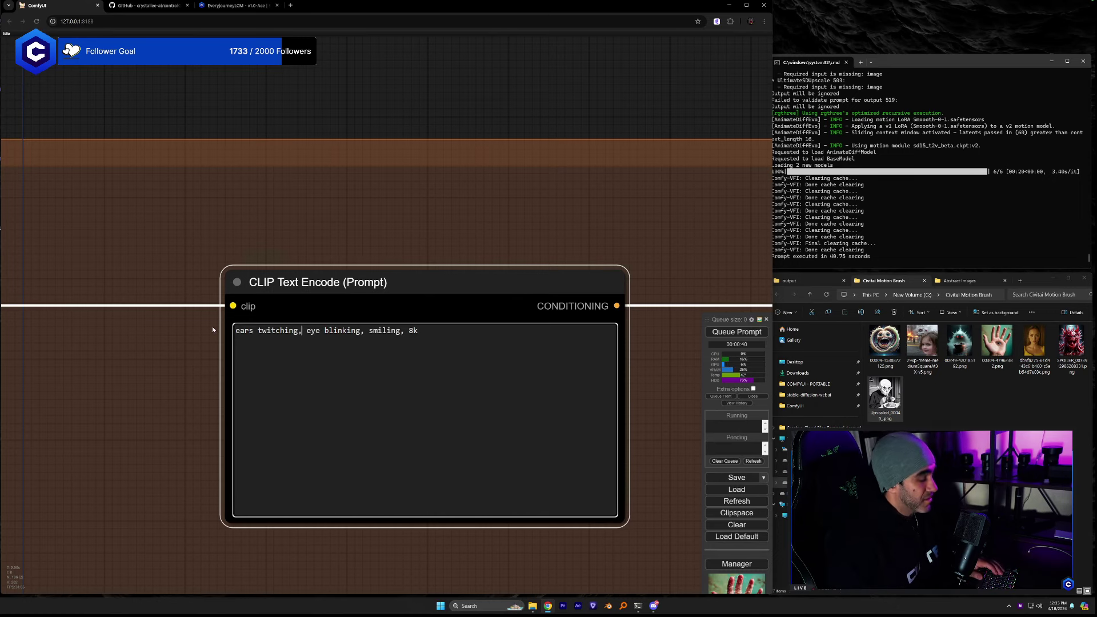
{"action": "type", "text": "spaghetti eating,"}
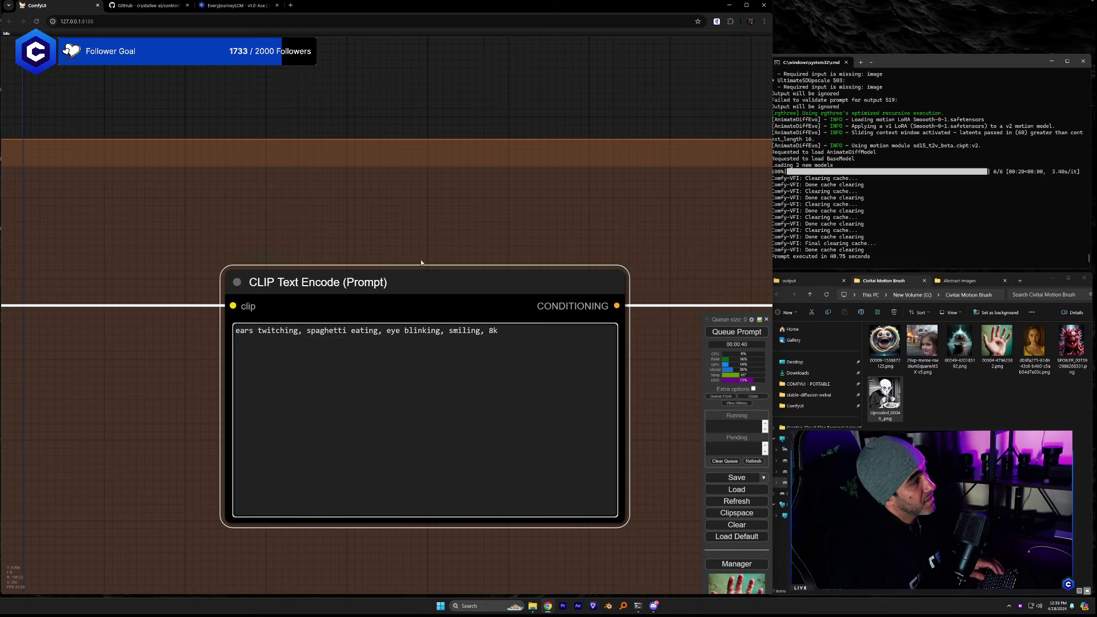
Examine the hand animation rendered with the Smoooth motion LoRA in the Output group's Video Combine node.
{"action": "scroll", "coordinate": [519, 415], "scroll_direction": "right", "scroll_amount": 7}
{"action": "scroll", "coordinate": [520, 416], "scroll_direction": "down", "scroll_amount": 10}
{"action": "left_click_drag", "start_coordinate": [581, 478], "coordinate": [115, 306]}
{"action": "scroll", "coordinate": [116, 307], "scroll_direction": "down", "scroll_amount": 5}
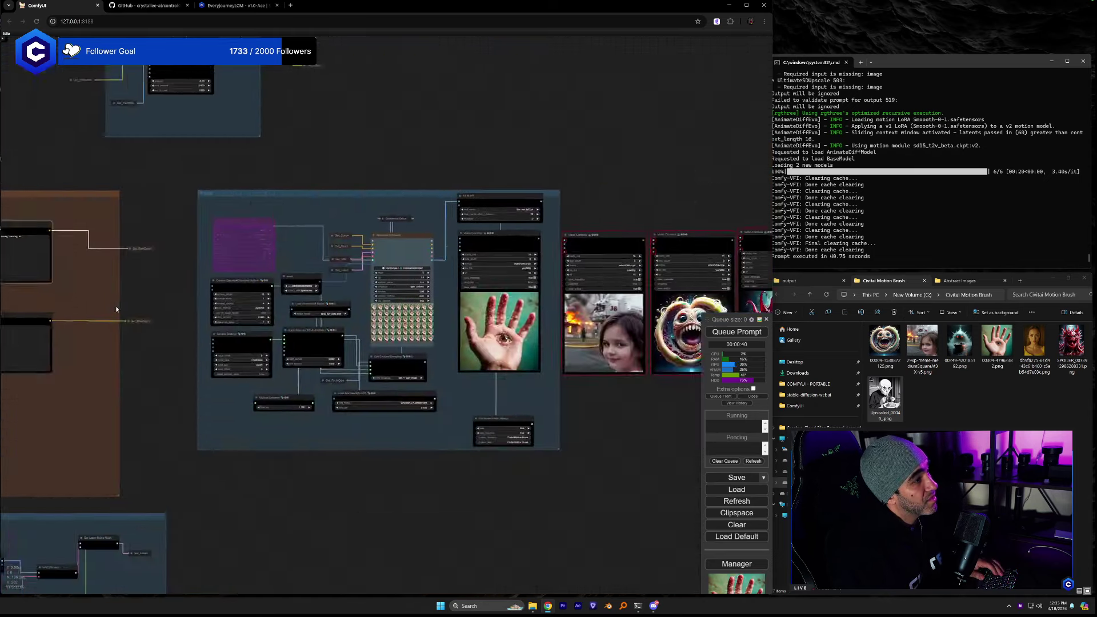
{"action": "scroll", "coordinate": [490, 400], "scroll_direction": "up", "scroll_amount": 1}
{"action": "scroll", "coordinate": [430, 390], "scroll_direction": "up", "scroll_amount": 5}
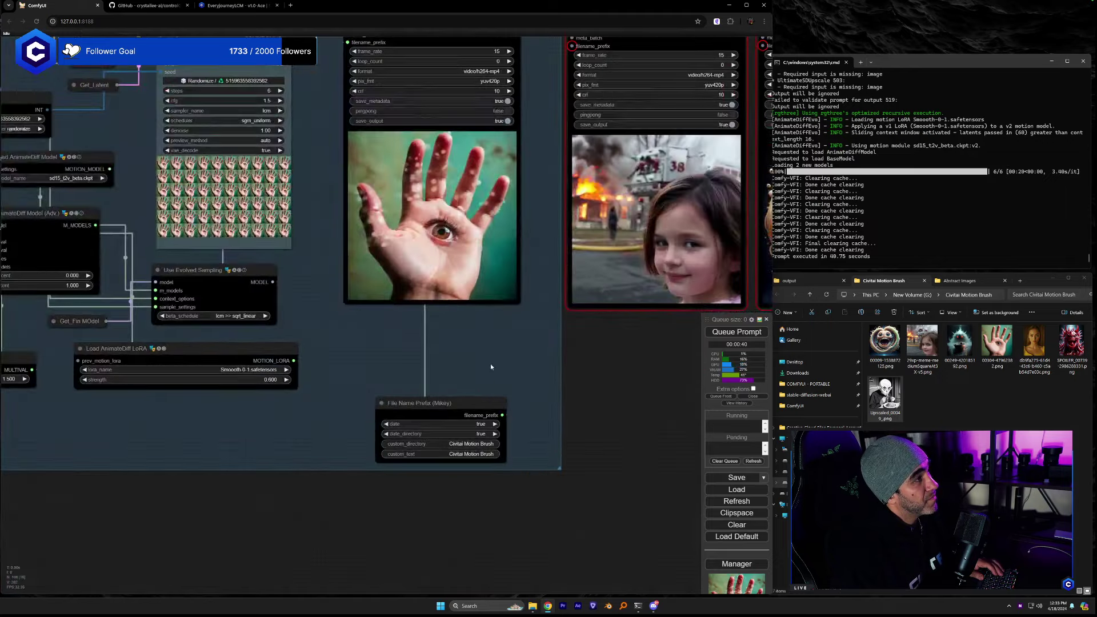
{"action": "left_click_drag", "start_coordinate": [490, 363], "coordinate": [526, 503]}
{"action": "scroll", "coordinate": [471, 458], "scroll_direction": "up", "scroll_amount": 5}
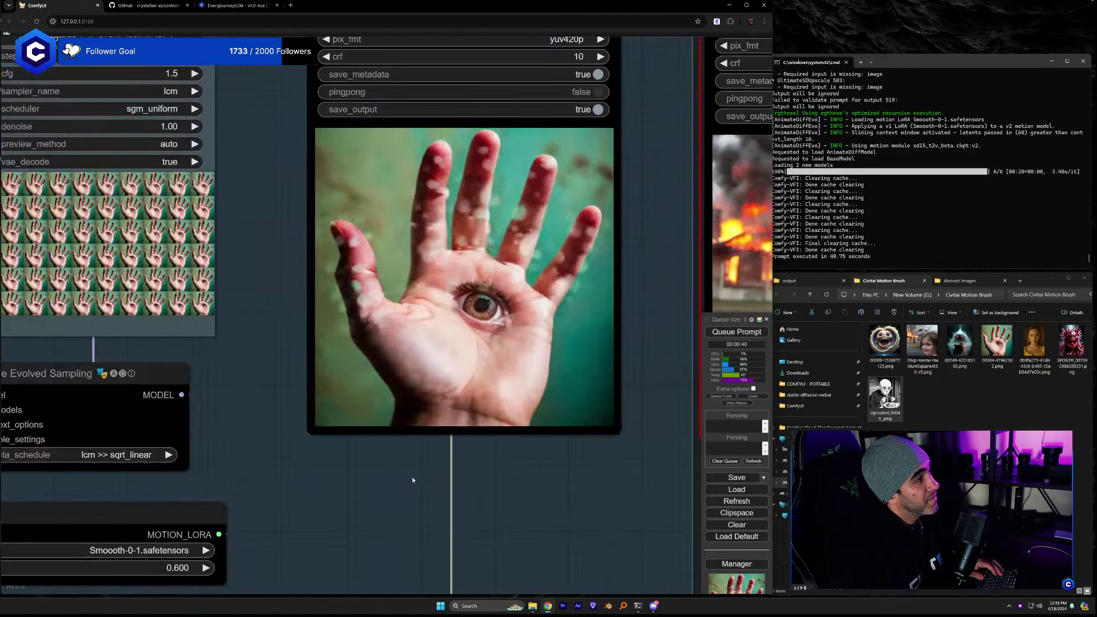
{"action": "left_click_drag", "start_coordinate": [412, 476], "coordinate": [441, 502]}
{"action": "left_click_drag", "start_coordinate": [499, 465], "coordinate": [596, 402]}
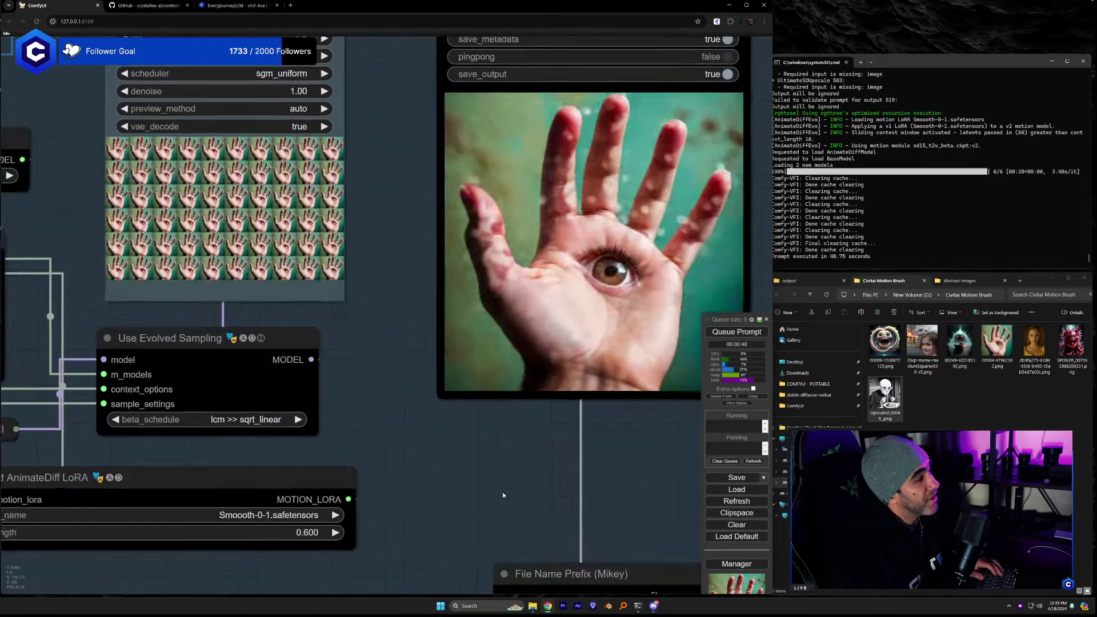
Set the motion LoRA to LiquidAF-0-1.safetensors in the Load AnimateDiff LoRA node and queue the spaghetti elf render.
{"action": "scroll", "coordinate": [596, 401], "scroll_direction": "down", "scroll_amount": 3}
{"action": "scroll", "coordinate": [434, 457], "scroll_direction": "up", "scroll_amount": 3}
{"action": "left_click", "coordinate": [303, 507]}
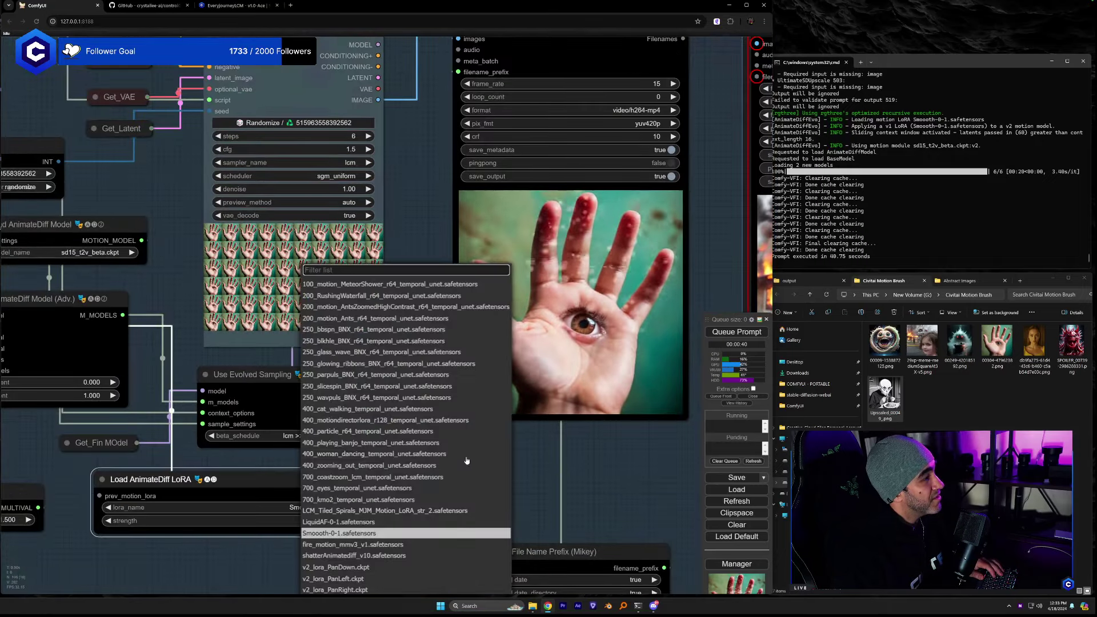
{"action": "left_click", "coordinate": [366, 521]}
{"action": "left_click_drag", "start_coordinate": [489, 468], "coordinate": [350, 524]}
{"action": "scroll", "coordinate": [350, 524], "scroll_direction": "up", "scroll_amount": 1}
{"action": "key", "text": "ctrl+Return"}
Set the Load Checkpoint node to everyjourneylcm_v10Ace.safetensors and queue a second spaghetti elf render.
{"action": "scroll", "coordinate": [548, 488], "scroll_direction": "down", "scroll_amount": 6}
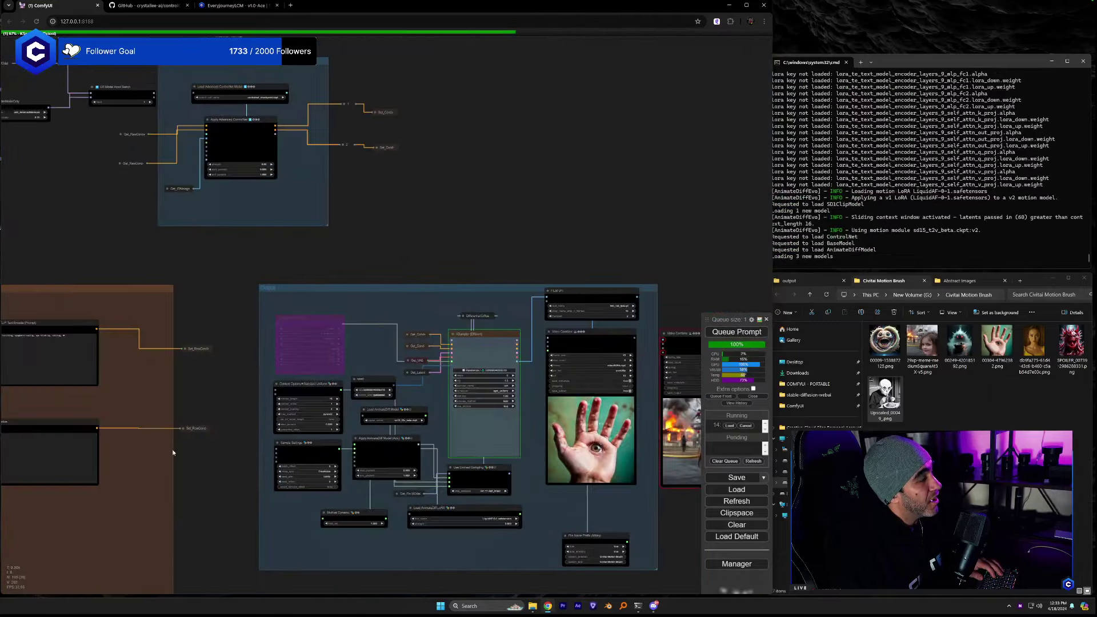
{"action": "left_click_drag", "start_coordinate": [173, 449], "coordinate": [389, 452]}
{"action": "scroll", "coordinate": [320, 358], "scroll_direction": "up", "scroll_amount": 3}
{"action": "scroll", "coordinate": [320, 357], "scroll_direction": "up", "scroll_amount": 2}
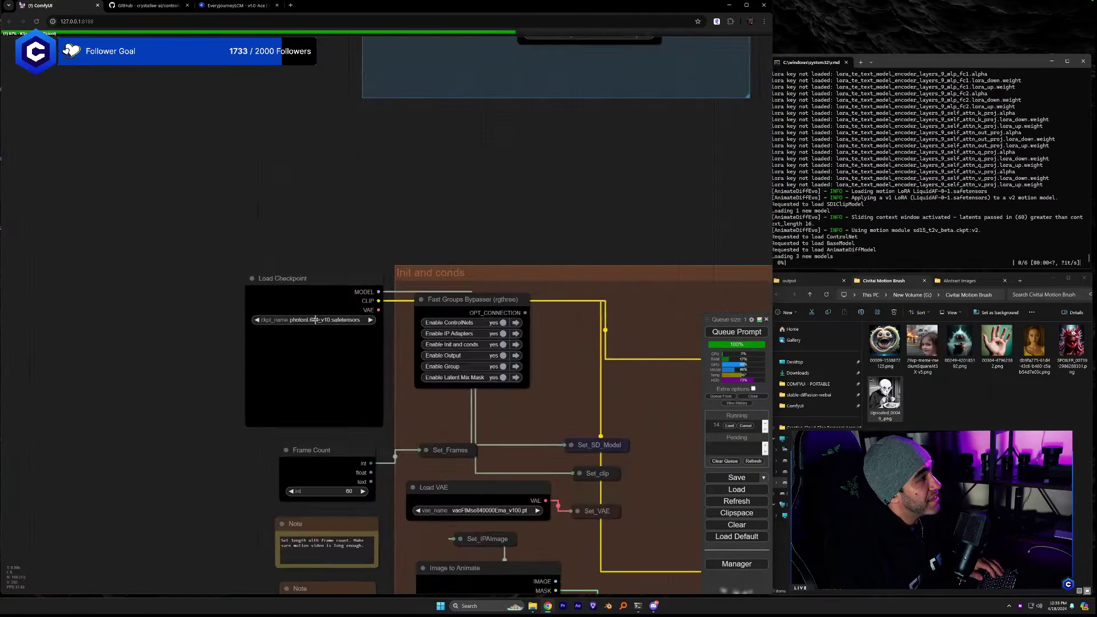
{"action": "left_click", "coordinate": [337, 320]}
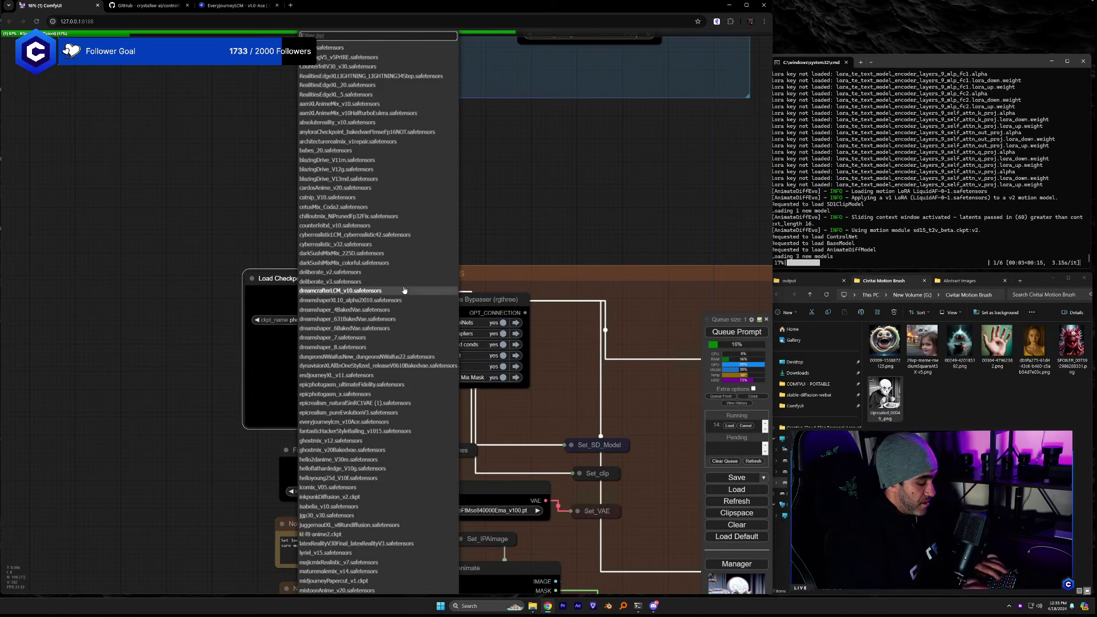
{"action": "type", "text": "ev"}
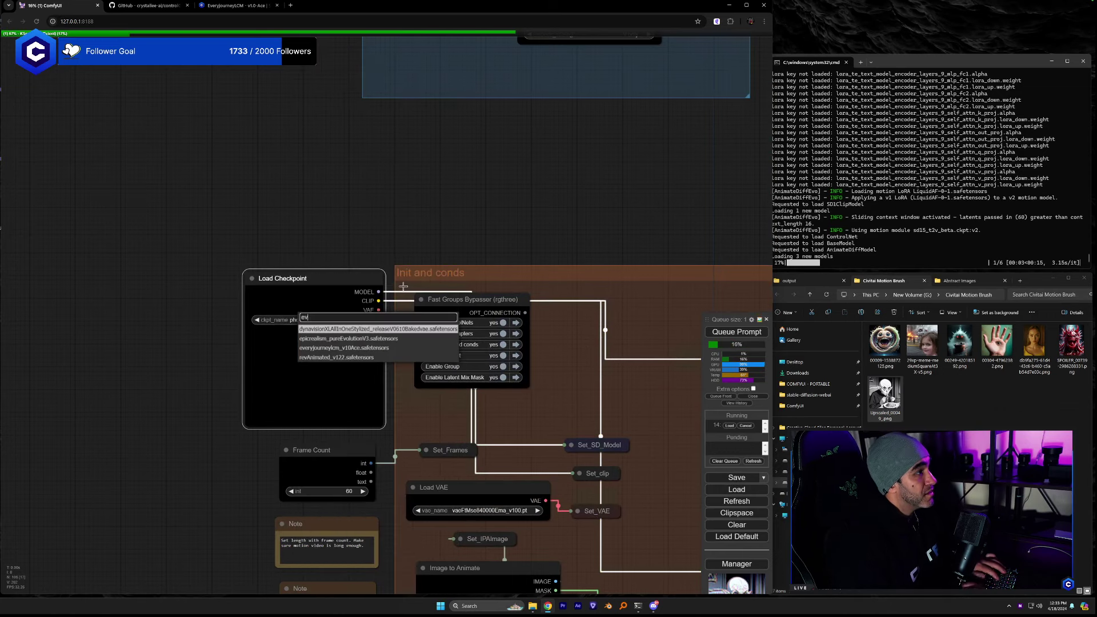
{"action": "left_click", "coordinate": [360, 349]}
{"action": "left_click_drag", "start_coordinate": [636, 413], "coordinate": [479, 376]}
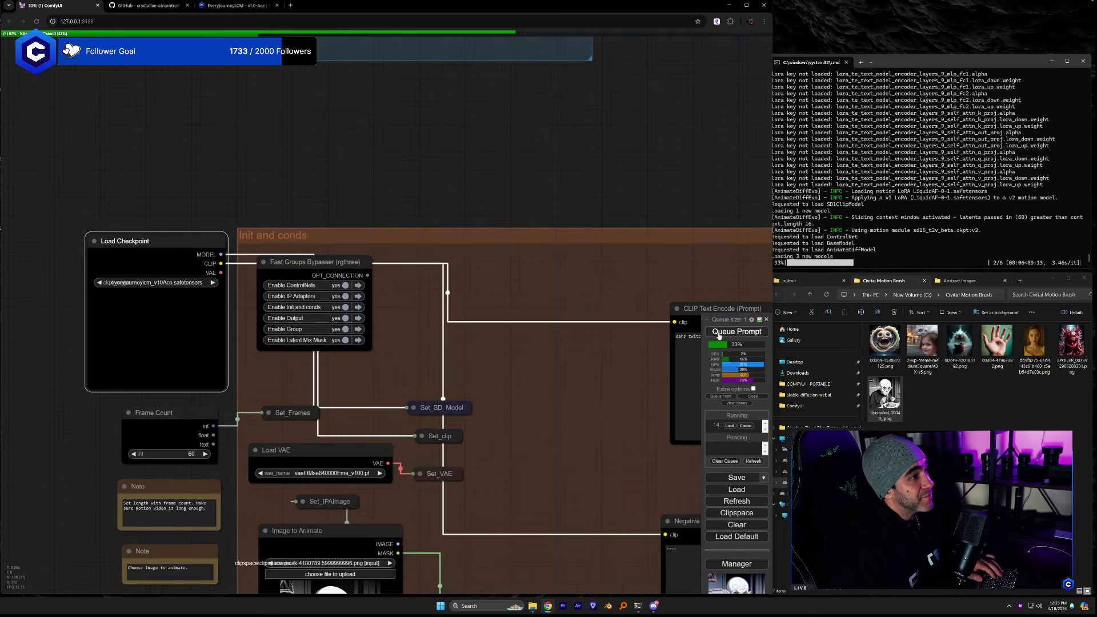
{"action": "left_click", "coordinate": [718, 333]}
Go to the Output group and check the KSampler preview and Video Combine node for the spaghetti elf render.
{"action": "left_click_drag", "start_coordinate": [657, 486], "coordinate": [23, 351]}
{"action": "left_click_drag", "start_coordinate": [279, 391], "coordinate": [55, 370]}
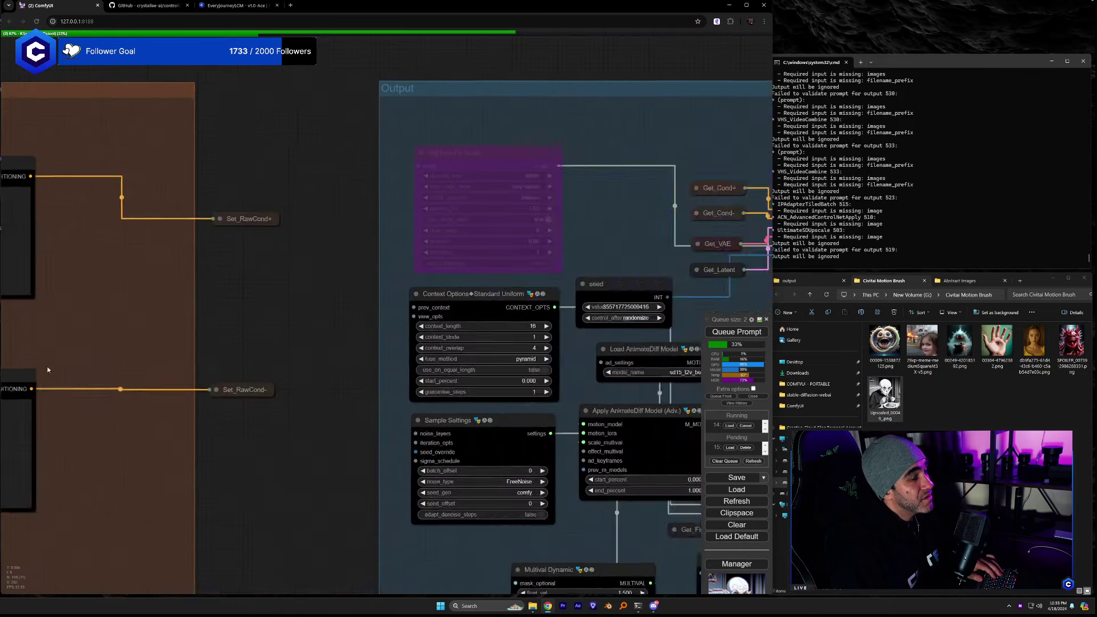
{"action": "left_click_drag", "start_coordinate": [491, 395], "coordinate": [171, 343]}
{"action": "scroll", "coordinate": [490, 443], "scroll_direction": "up", "scroll_amount": 3}
{"action": "left_click_drag", "start_coordinate": [490, 444], "coordinate": [454, 498]}
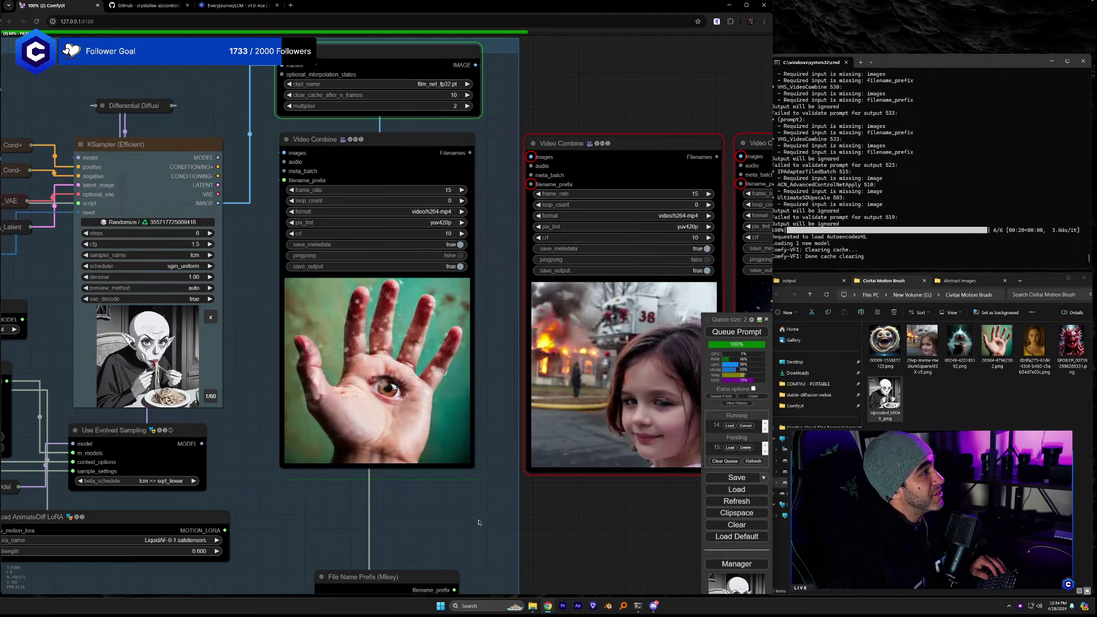
{"action": "left_click_drag", "start_coordinate": [479, 522], "coordinate": [481, 534]}
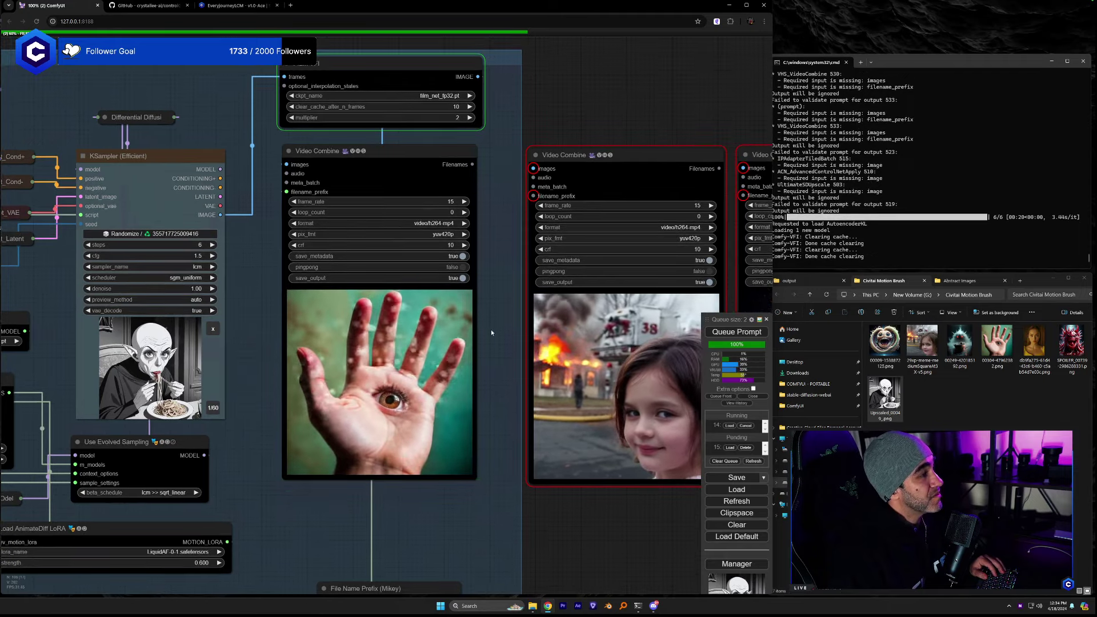
Examine the finished hand and spaghetti-eating vampire animations in the output group's Video Combine preview.
{"action": "left_click_drag", "start_coordinate": [491, 329], "coordinate": [375, 324]}
{"action": "scroll", "coordinate": [375, 324], "scroll_direction": "down", "scroll_amount": 2}
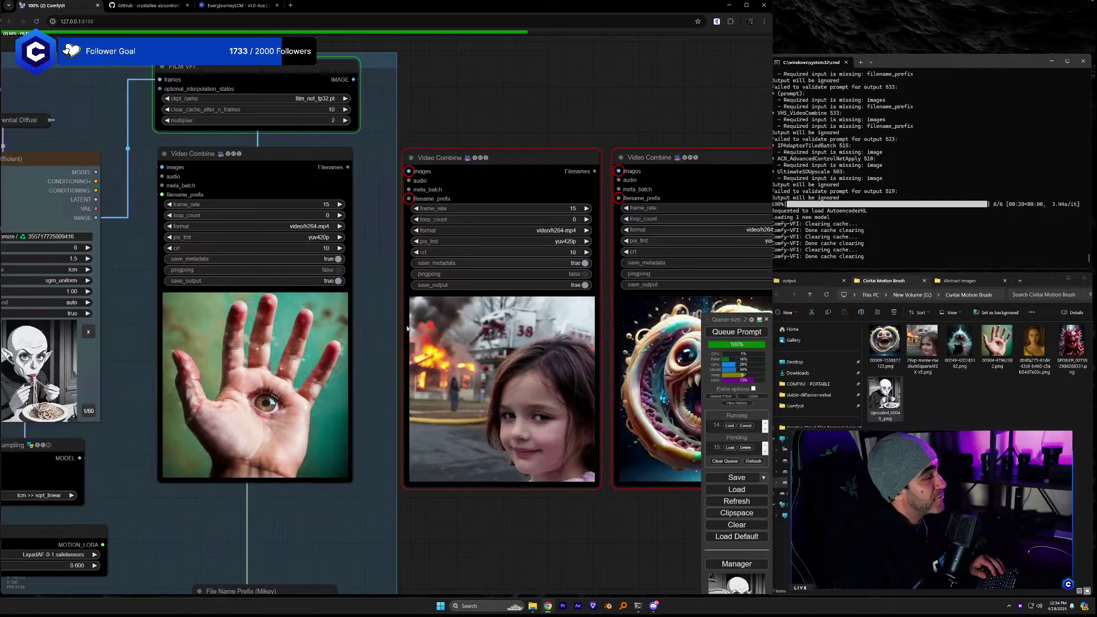
{"action": "left_click_drag", "start_coordinate": [407, 328], "coordinate": [526, 323]}
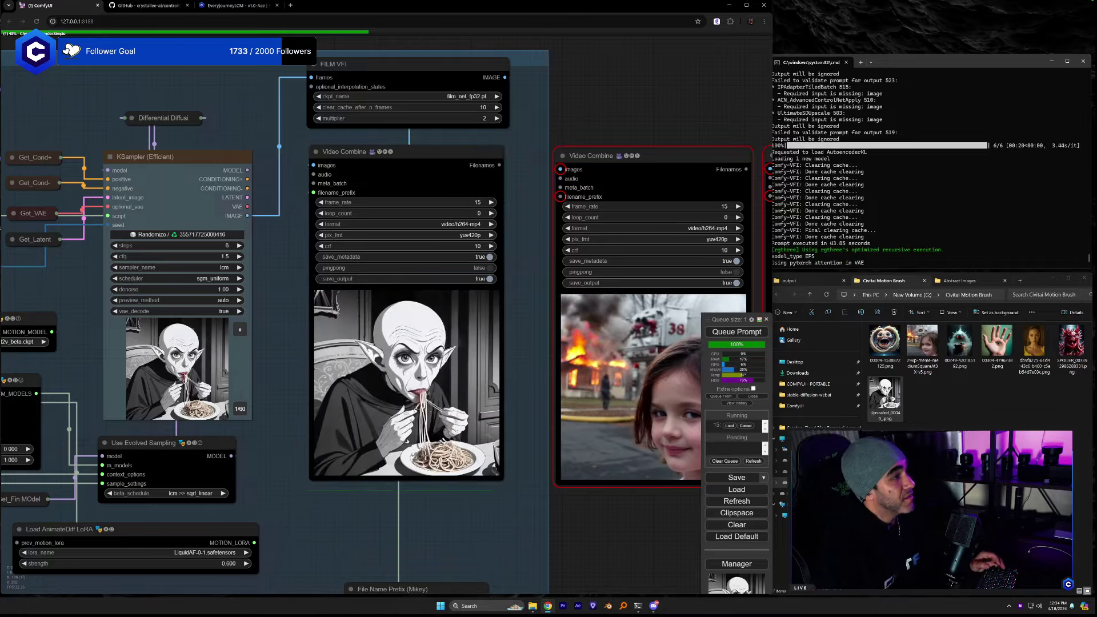
{"action": "scroll", "coordinate": [437, 476], "scroll_direction": "up", "scroll_amount": 6}
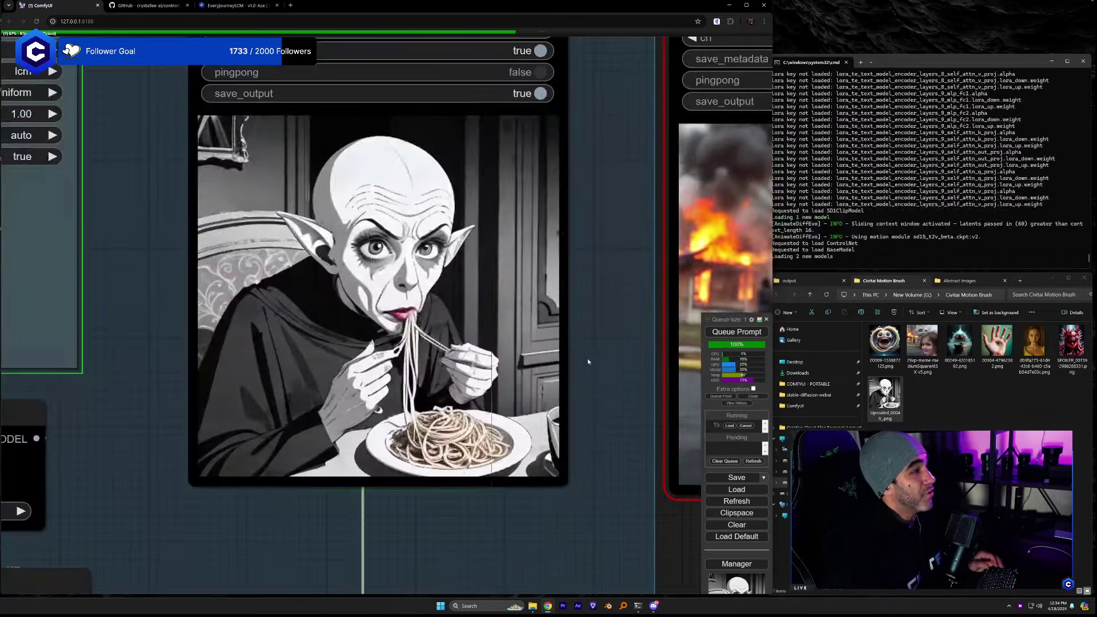
{"action": "scroll", "coordinate": [588, 359], "scroll_direction": "down", "scroll_amount": 6}
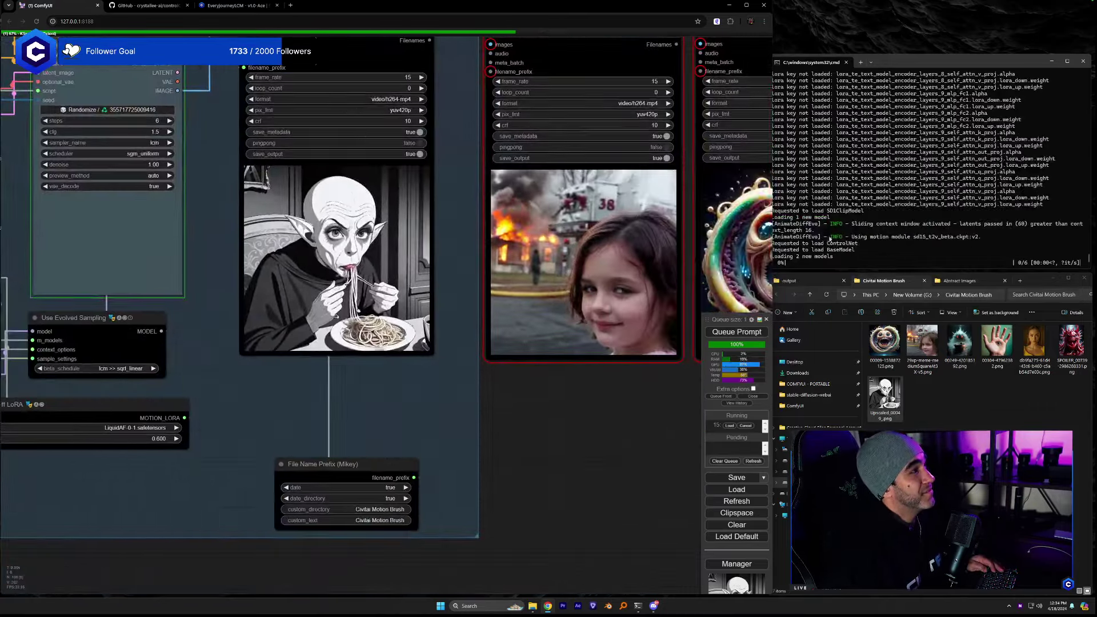
Duplicate the Video Combine node holding the spaghetti clip and place the copy below the burning-house clip's node.
{"action": "left_click_drag", "start_coordinate": [449, 203], "coordinate": [411, 249]}
{"action": "left_click_drag", "start_coordinate": [316, 80], "coordinate": [557, 430]}
{"action": "left_click_drag", "start_coordinate": [405, 458], "coordinate": [277, 253]}
{"action": "scroll", "coordinate": [417, 455], "scroll_direction": "up", "scroll_amount": 4}
{"action": "left_click_drag", "start_coordinate": [667, 469], "coordinate": [657, 324]}
{"action": "scroll", "coordinate": [654, 345], "scroll_direction": "up", "scroll_amount": 3}
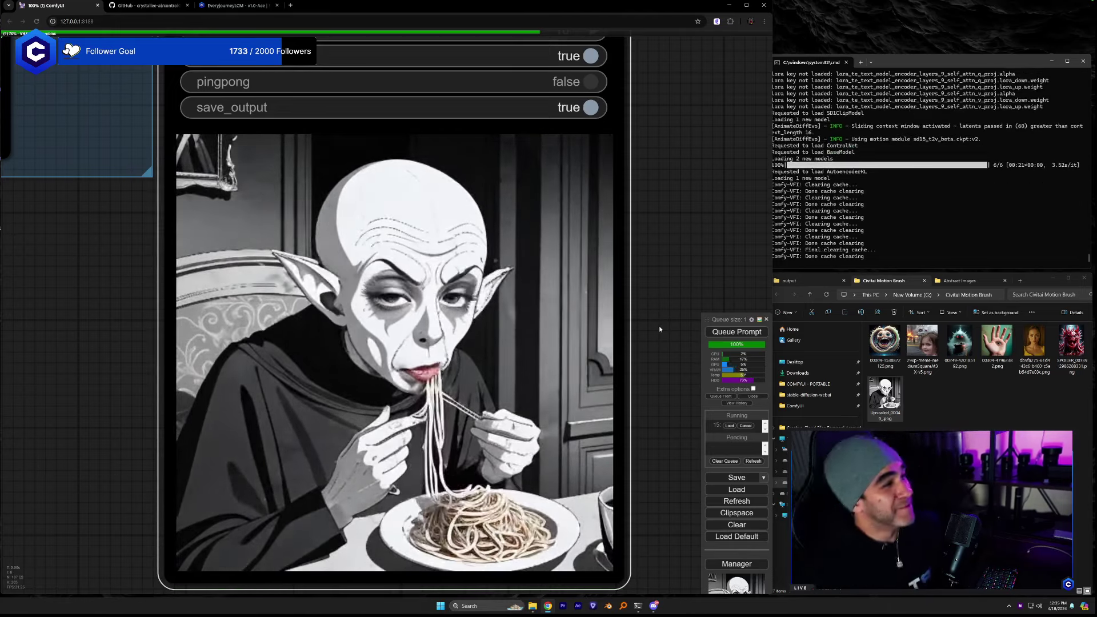
Compare the newly rendered spaghetti animation in the output group with the version kept in the duplicated Video Combine node.
{"action": "scroll", "coordinate": [451, 504], "scroll_direction": "down", "scroll_amount": 6}
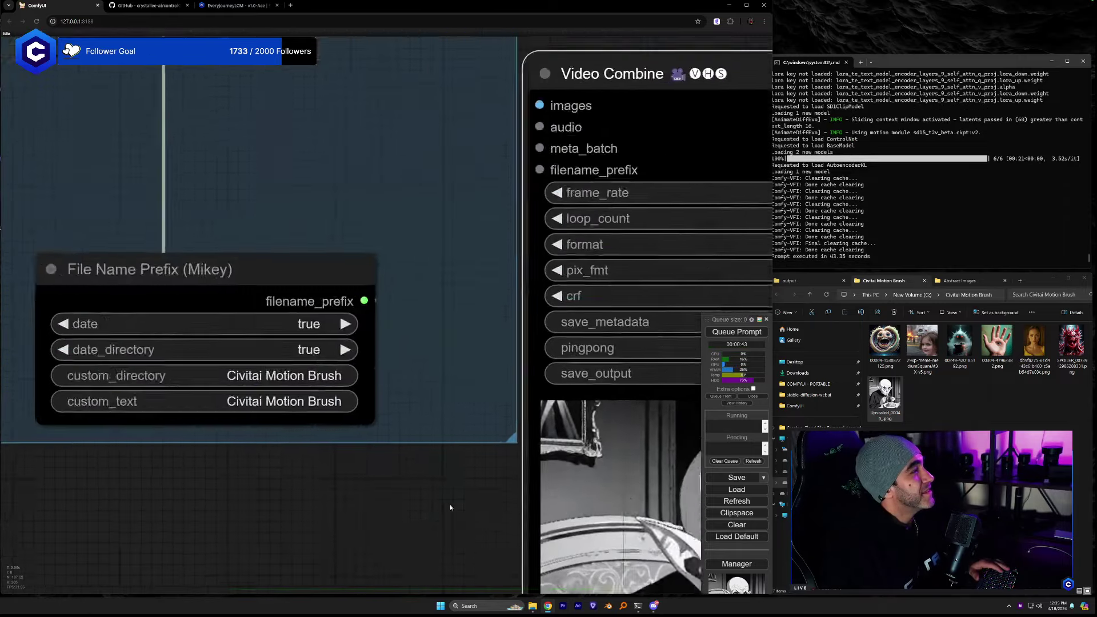
{"action": "scroll", "coordinate": [511, 519], "scroll_direction": "up", "scroll_amount": 4}
{"action": "scroll", "coordinate": [510, 519], "scroll_direction": "up", "scroll_amount": 5}
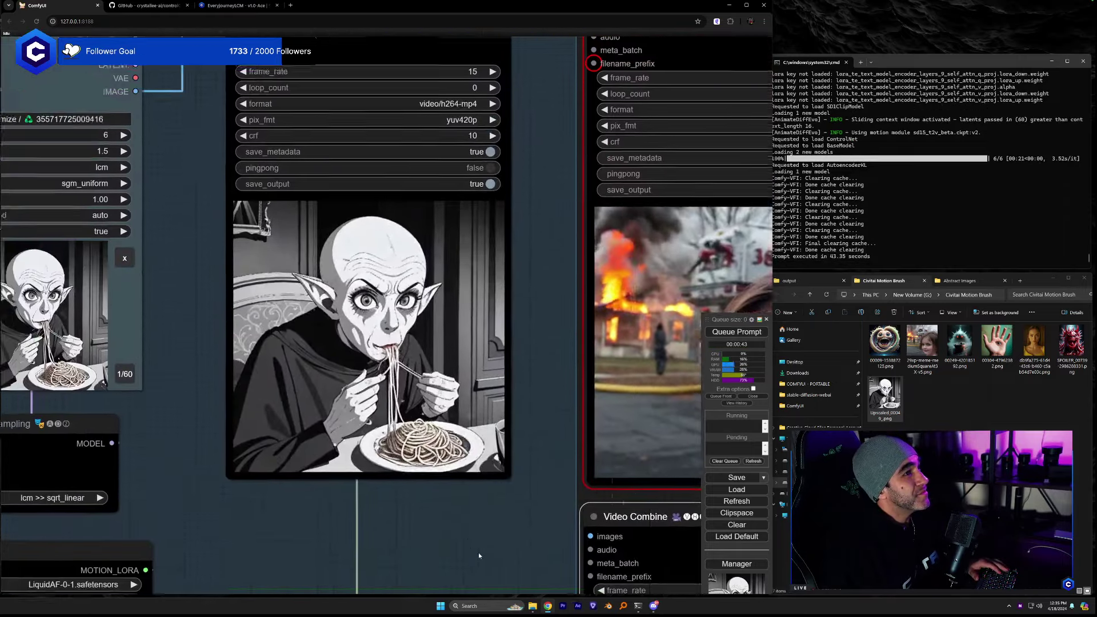
{"action": "scroll", "coordinate": [464, 385], "scroll_direction": "up", "scroll_amount": 1}
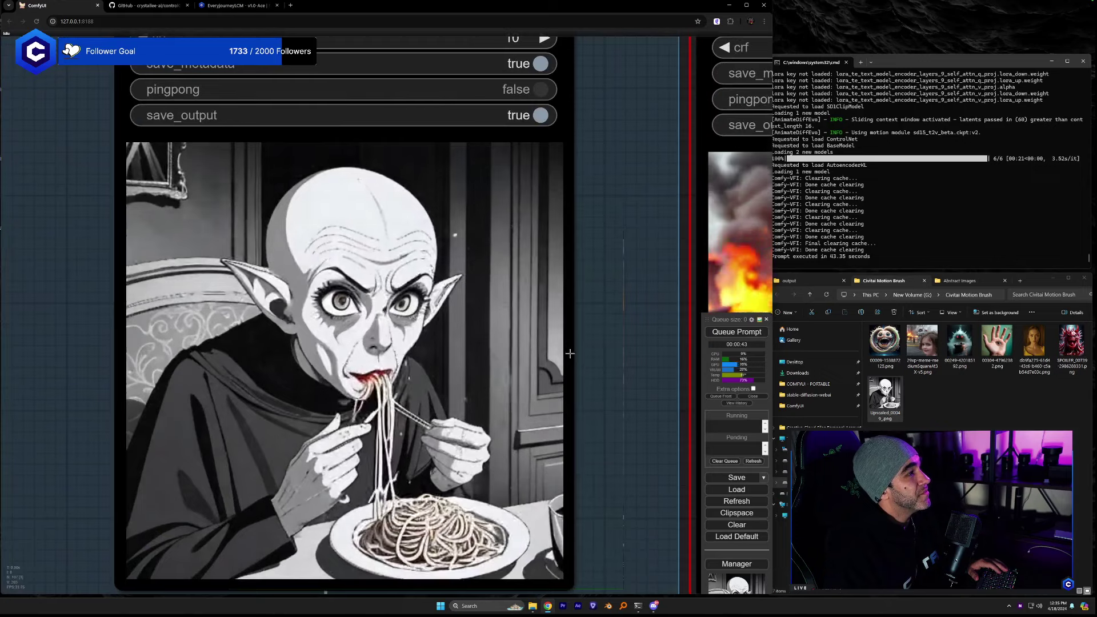
{"action": "scroll", "coordinate": [622, 327], "scroll_direction": "up", "scroll_amount": 1}
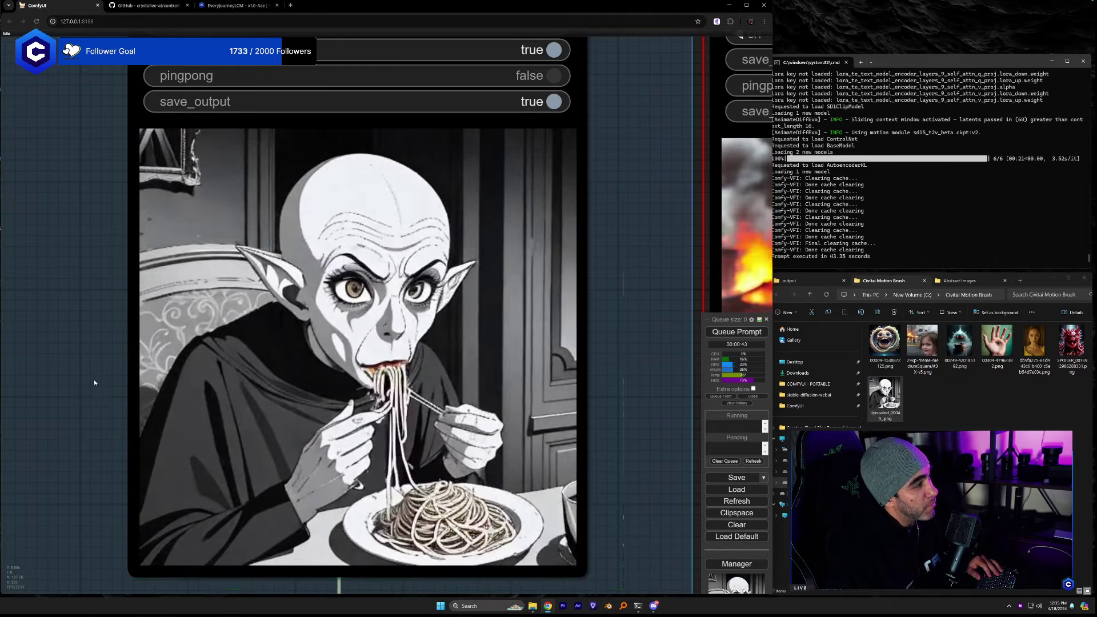
{"action": "scroll", "coordinate": [92, 382], "scroll_direction": "down", "scroll_amount": 5}
{"action": "scroll", "coordinate": [92, 382], "scroll_direction": "down", "scroll_amount": 4}
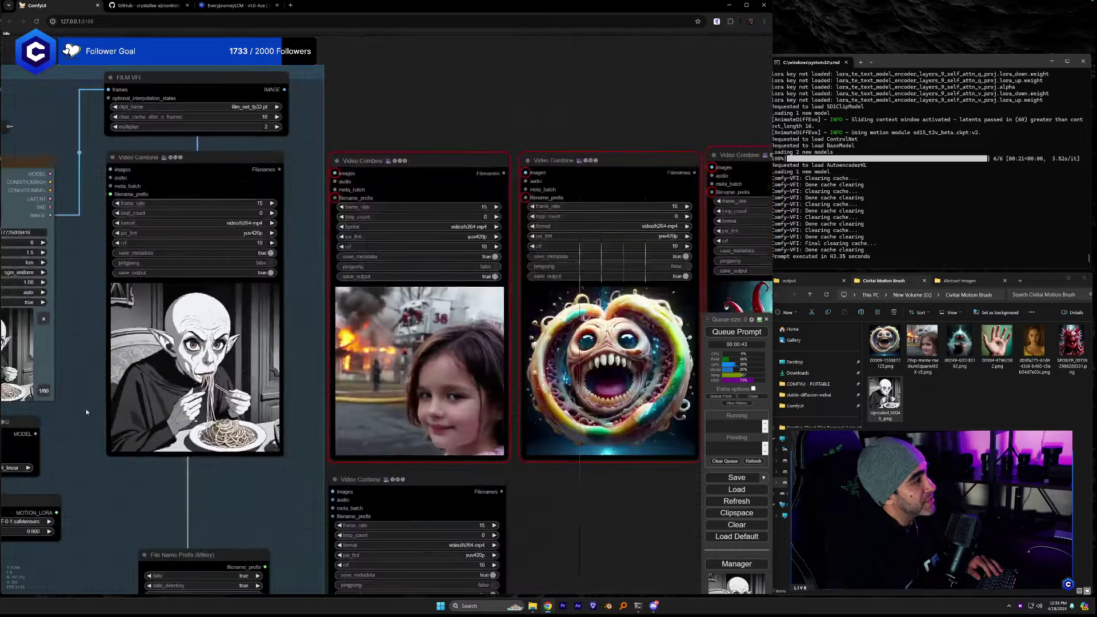
Set the Load Checkpoint node's model to photonLCM_v10.safetensors.
{"action": "left_click_drag", "start_coordinate": [20, 425], "coordinate": [426, 403]}
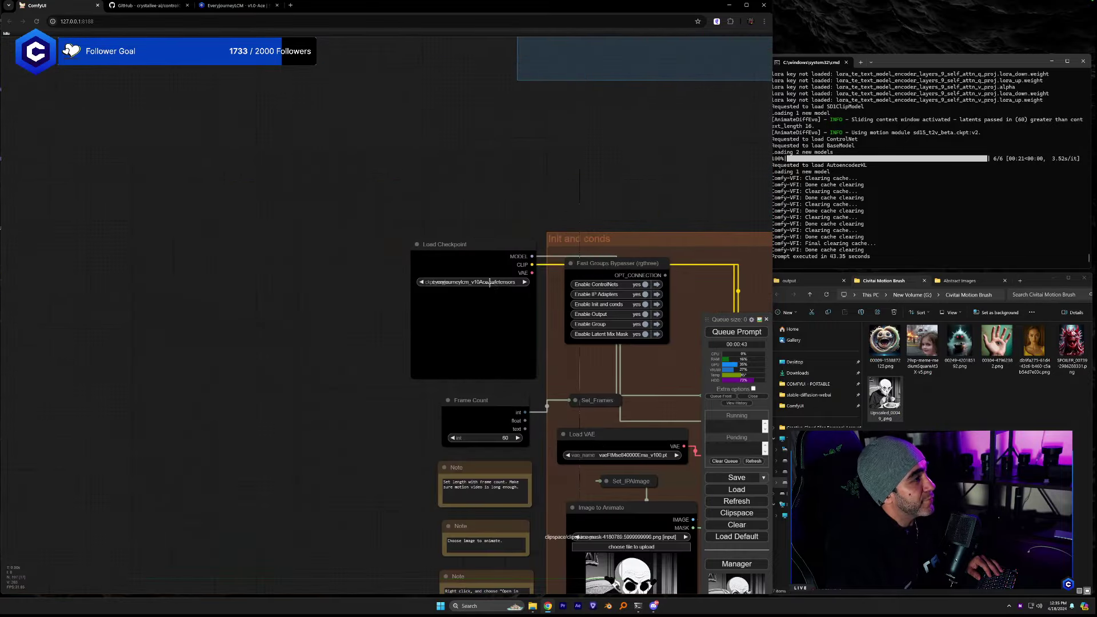
{"action": "left_click", "coordinate": [489, 282]}
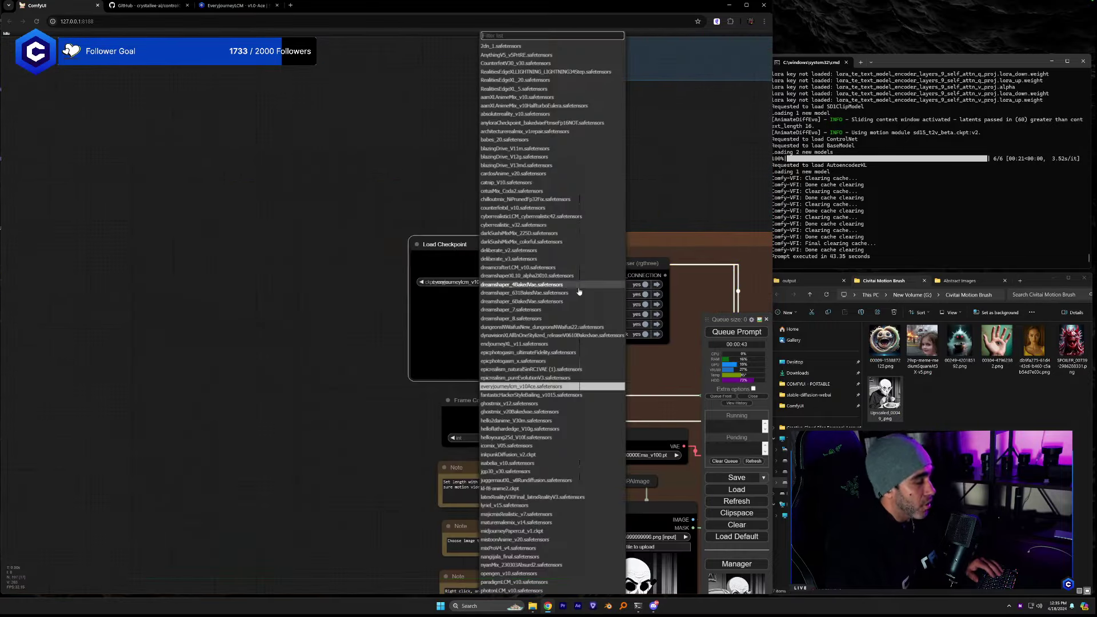
{"action": "type", "text": "ph"}
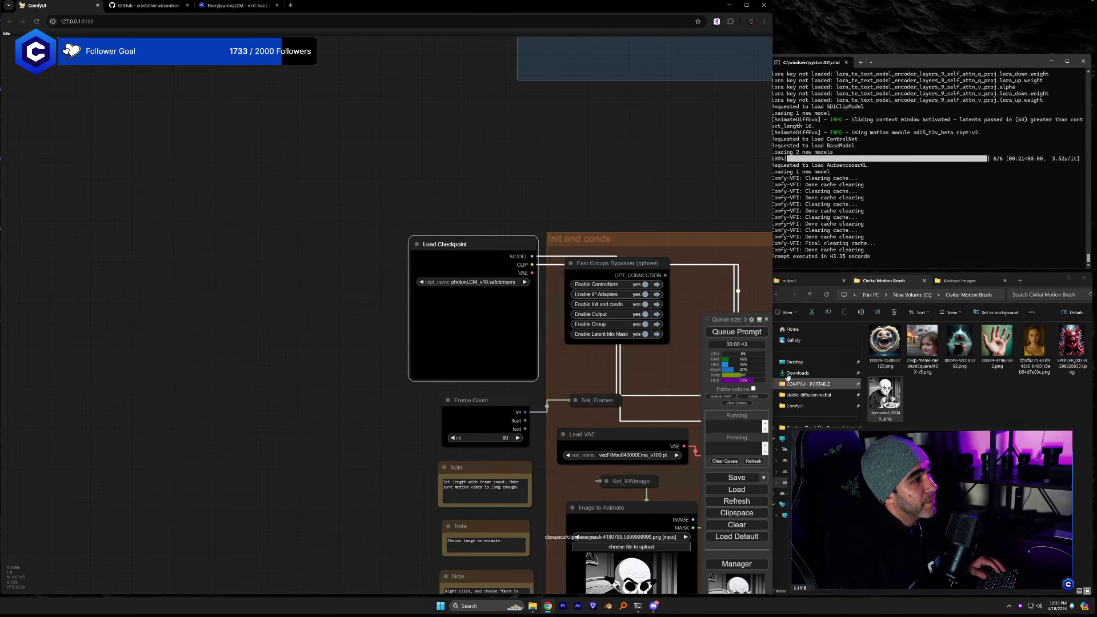
Load the portrait of the woman in the yellow dress from the Civitai Motion Brush folder into the Image to Animate node.
{"action": "left_click_drag", "start_coordinate": [656, 363], "coordinate": [475, 184]}
{"action": "left_click", "coordinate": [1024, 343]}
{"action": "left_click_drag", "start_coordinate": [501, 452], "coordinate": [492, 458]}
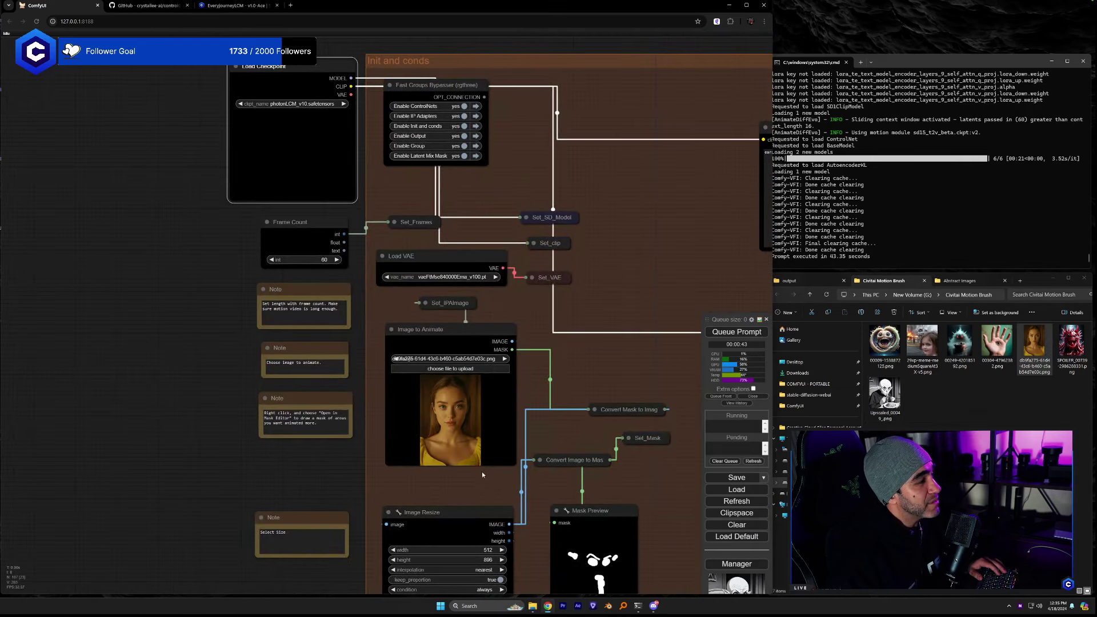
Paint a mask over the woman's hair, eyes and lips in the mask editor and save it to the Image to Animate node.
{"action": "right_click", "coordinate": [456, 411]}
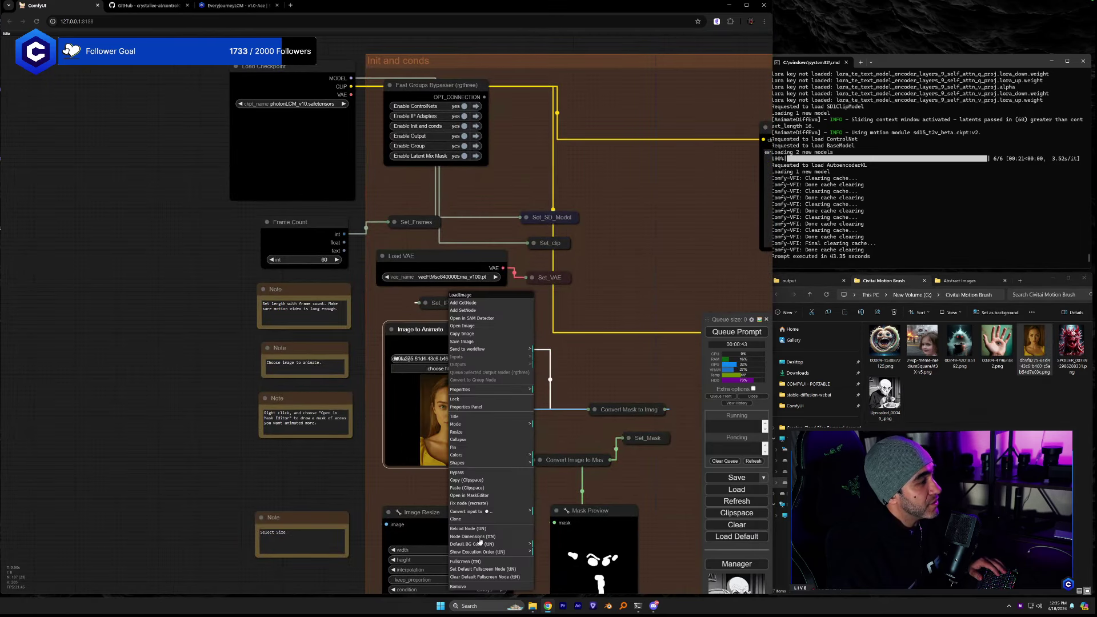
{"action": "left_click", "coordinate": [477, 495]}
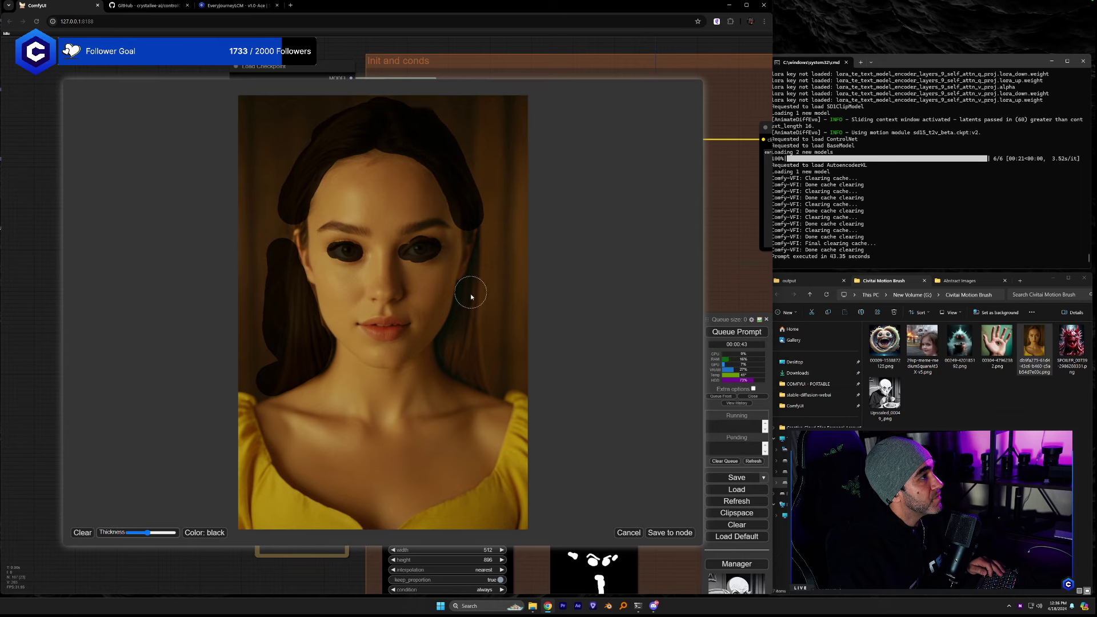
{"action": "left_click_drag", "start_coordinate": [471, 293], "coordinate": [466, 335]}
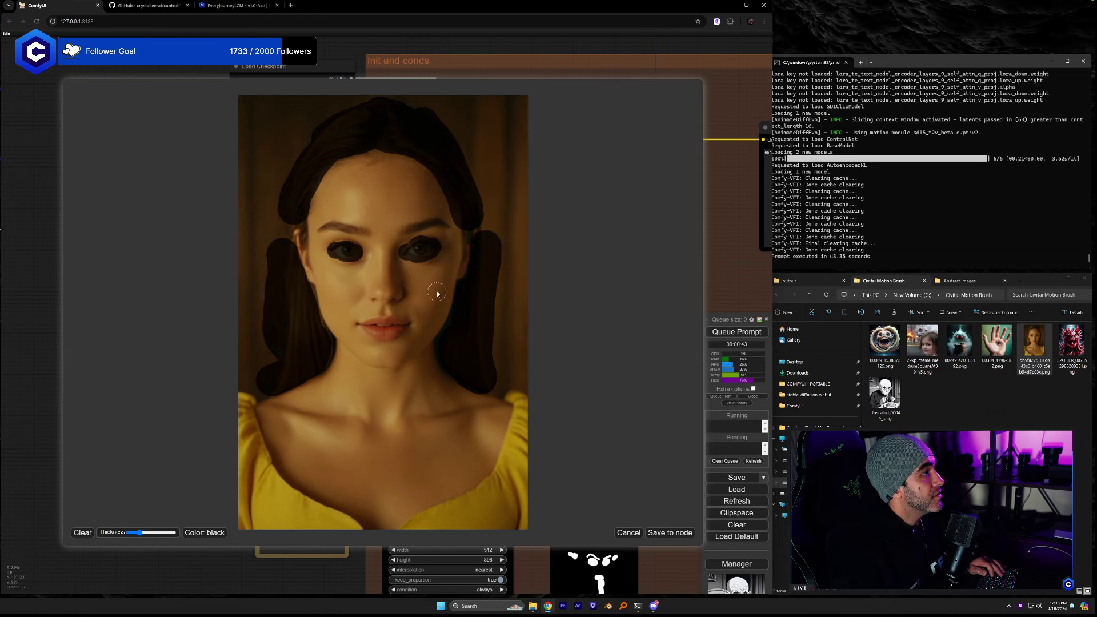
{"action": "left_click_drag", "start_coordinate": [368, 322], "coordinate": [392, 321]}
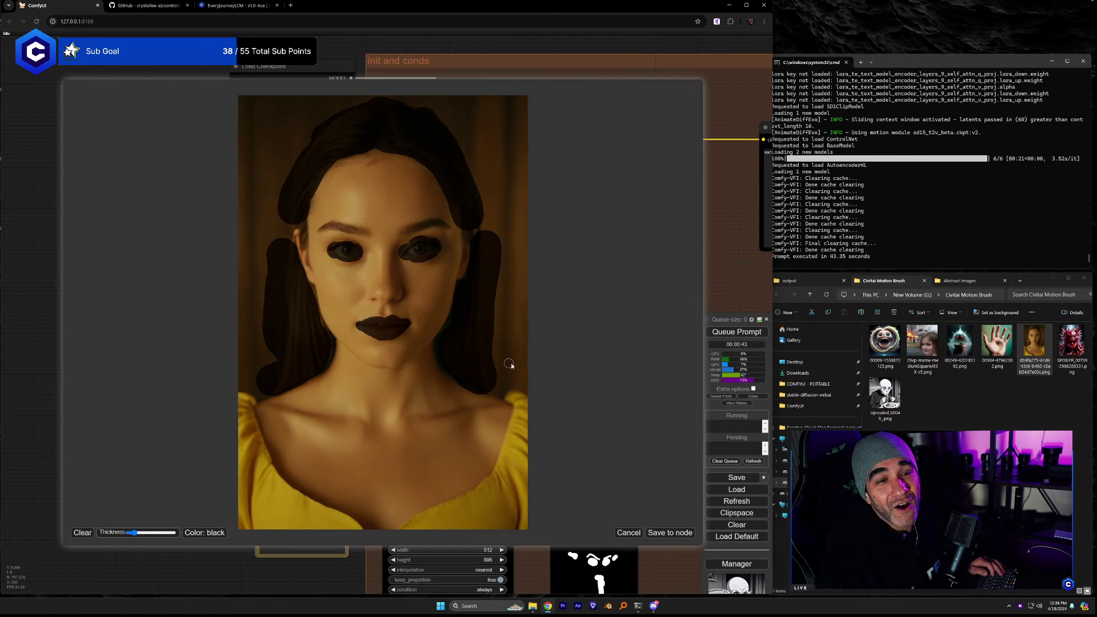
{"action": "left_click", "coordinate": [669, 533]}
Set the Load AnimateDiff LoRA node's motion LoRA to 400_woman_dancing_temporal_unet.safetensors.
{"action": "left_click_drag", "start_coordinate": [660, 485], "coordinate": [80, 371]}
{"action": "scroll", "coordinate": [438, 413], "scroll_direction": "down", "scroll_amount": 3}
{"action": "scroll", "coordinate": [207, 459], "scroll_direction": "up", "scroll_amount": 4}
{"action": "scroll", "coordinate": [456, 405], "scroll_direction": "down", "scroll_amount": 1}
{"action": "left_click", "coordinate": [407, 406]}
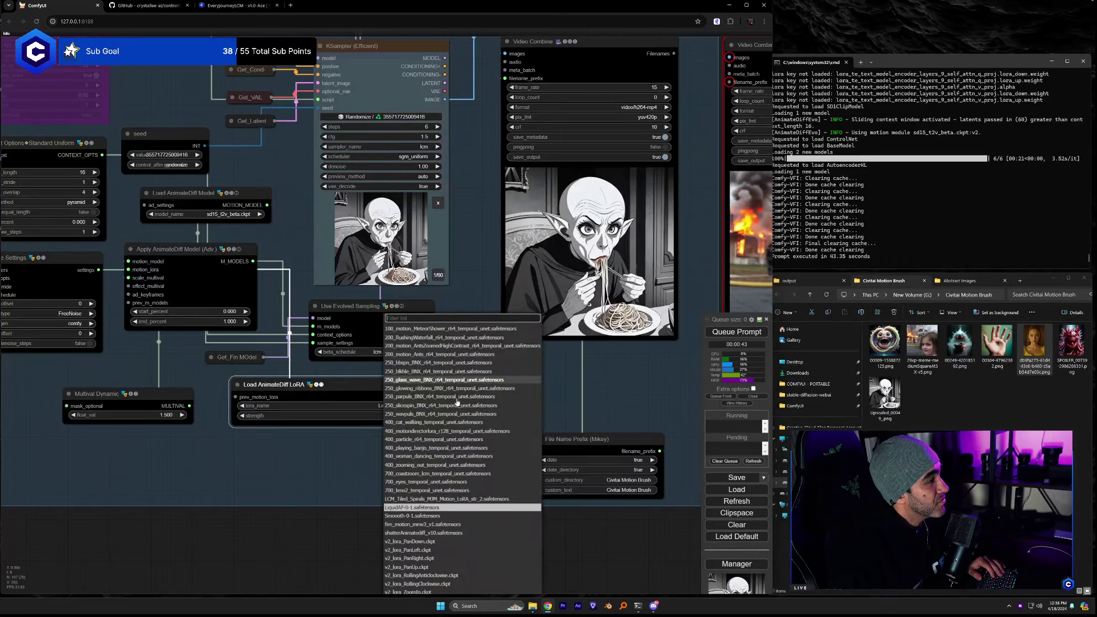
{"action": "left_click", "coordinate": [423, 456]}
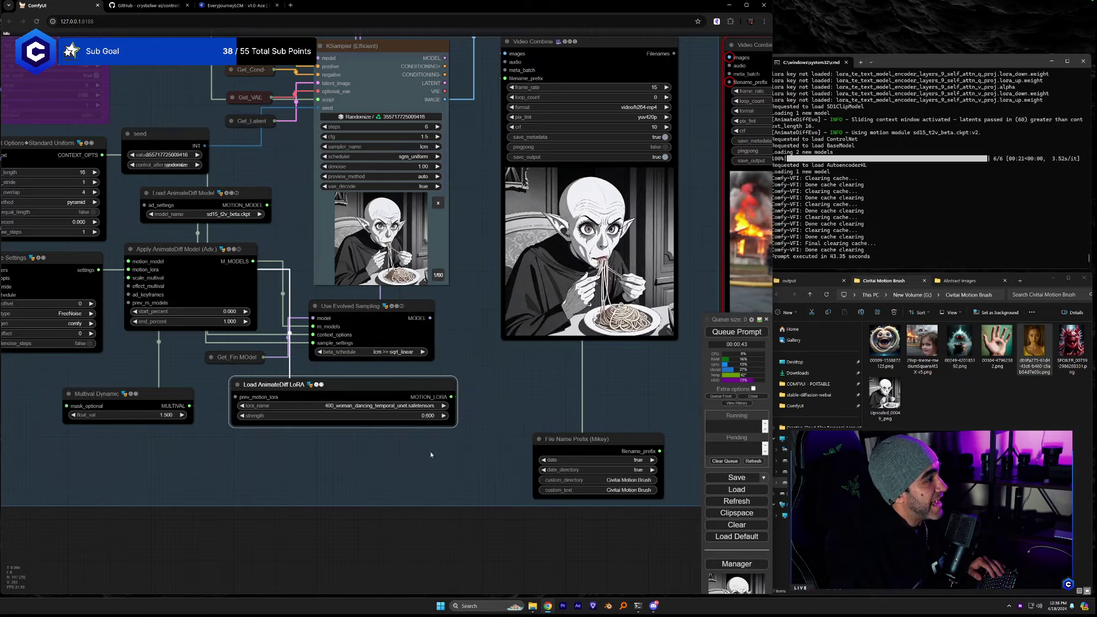
Queue the prompt to render the masked portrait animation.
{"action": "left_click_drag", "start_coordinate": [469, 413], "coordinate": [242, 536]}
{"action": "scroll", "coordinate": [242, 536], "scroll_direction": "up", "scroll_amount": 2}
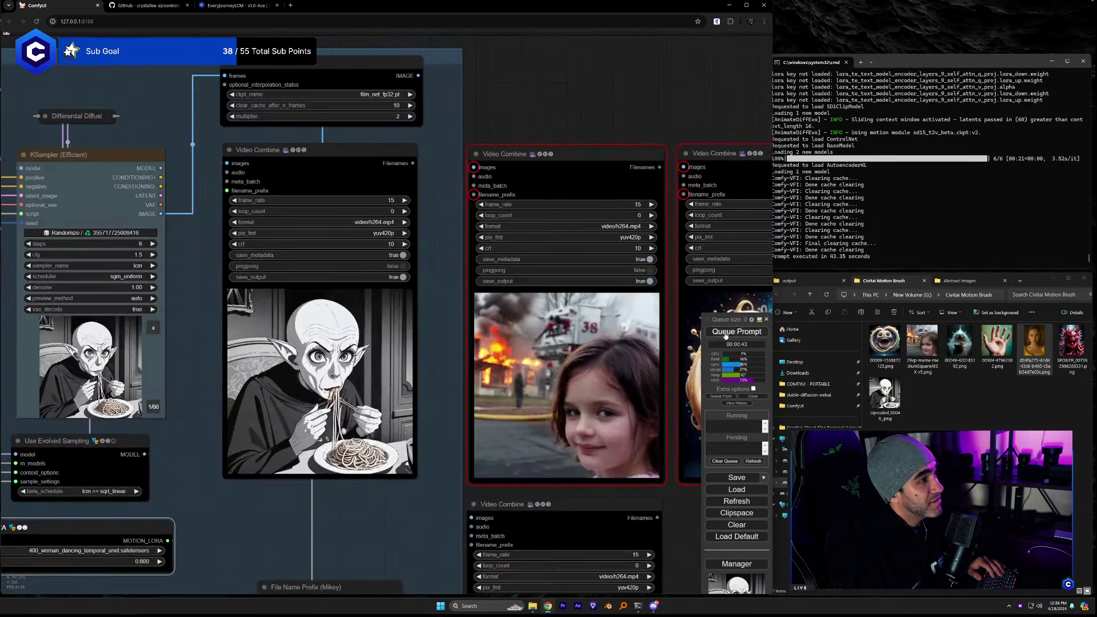
{"action": "key", "text": "ctrl+Return"}
Line up the four kept Video Combine nodes in one row and move the row farther from the output group.
{"action": "left_click_drag", "start_coordinate": [534, 491], "coordinate": [140, 400]}
{"action": "scroll", "coordinate": [180, 404], "scroll_direction": "down", "scroll_amount": 5}
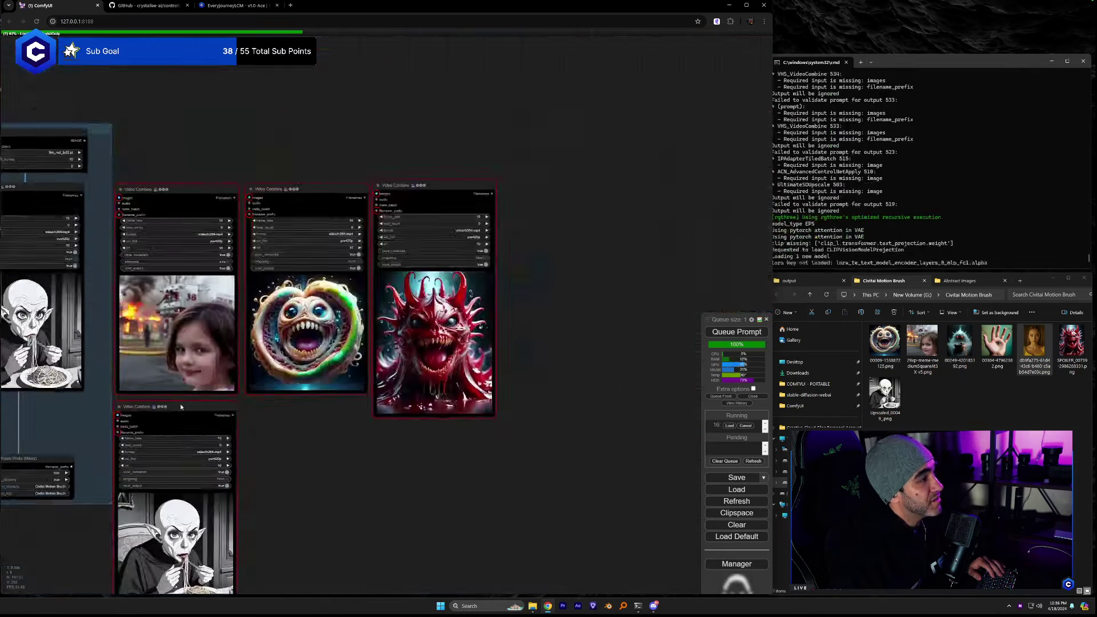
{"action": "left_click_drag", "start_coordinate": [198, 214], "coordinate": [651, 205]}
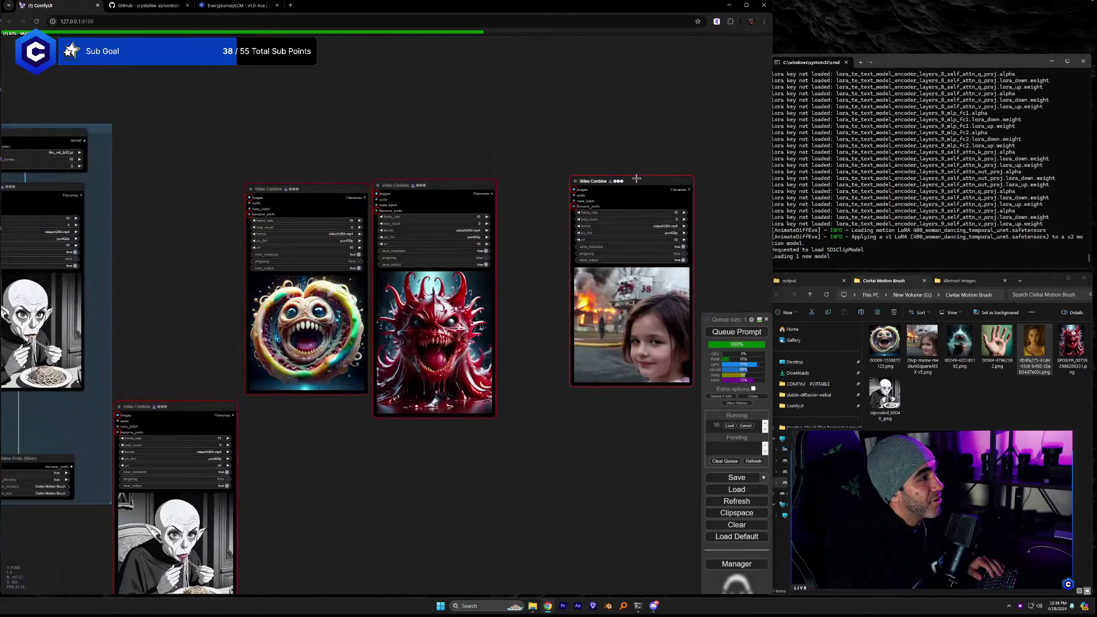
{"action": "left_click_drag", "start_coordinate": [454, 189], "coordinate": [519, 183]}
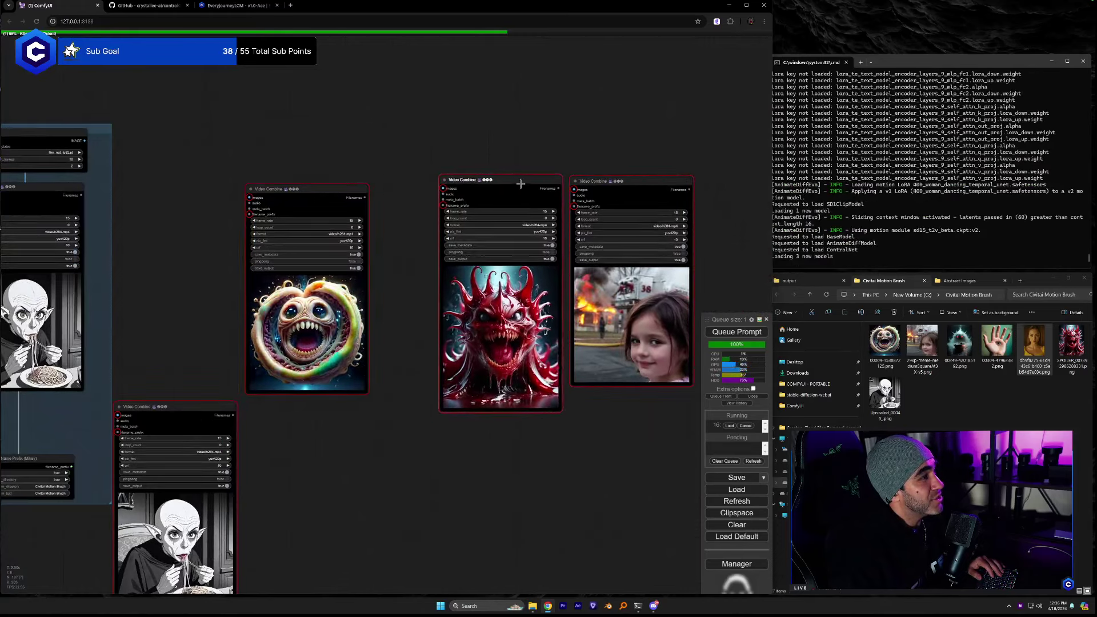
{"action": "left_click_drag", "start_coordinate": [358, 200], "coordinate": [423, 193]}
{"action": "left_click_drag", "start_coordinate": [159, 416], "coordinate": [227, 189]}
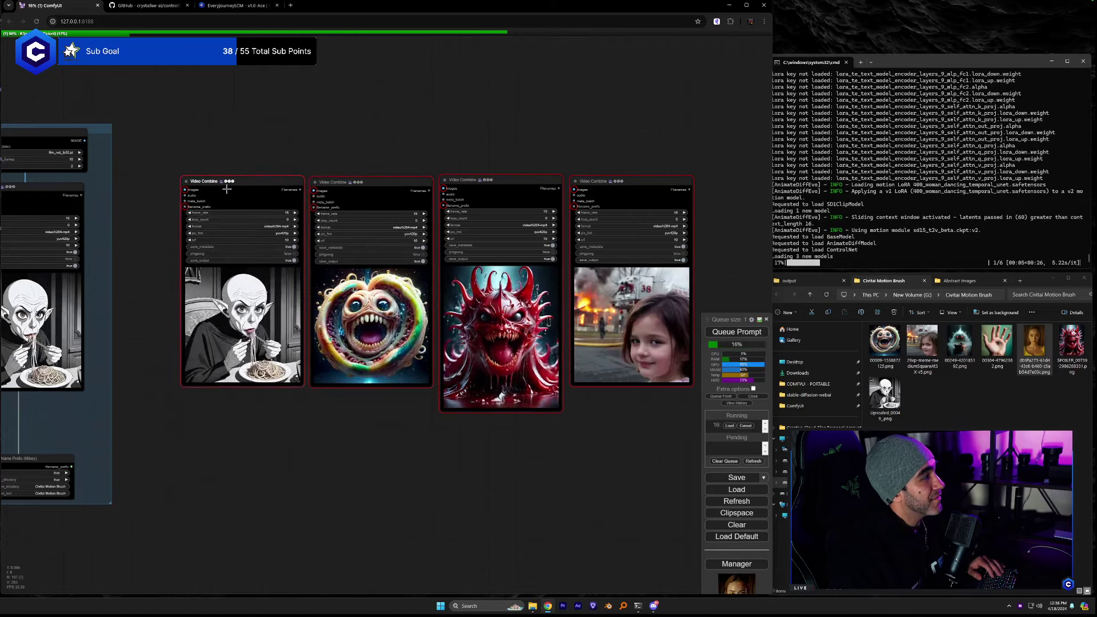
{"action": "left_click_drag", "start_coordinate": [169, 169], "coordinate": [624, 351]}
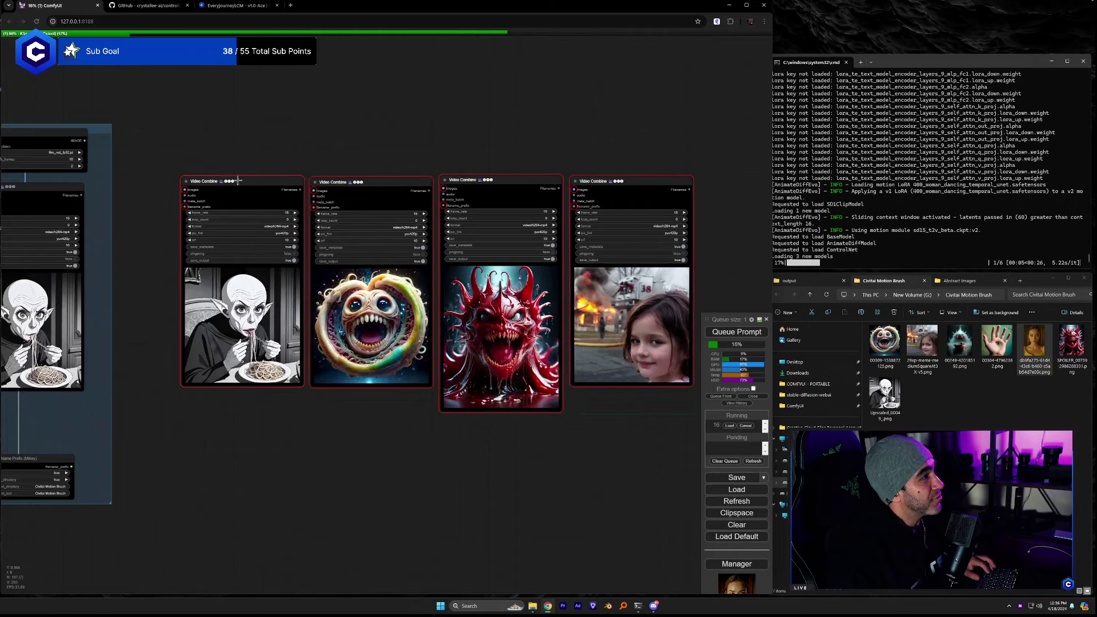
{"action": "left_click_drag", "start_coordinate": [239, 182], "coordinate": [385, 186]}
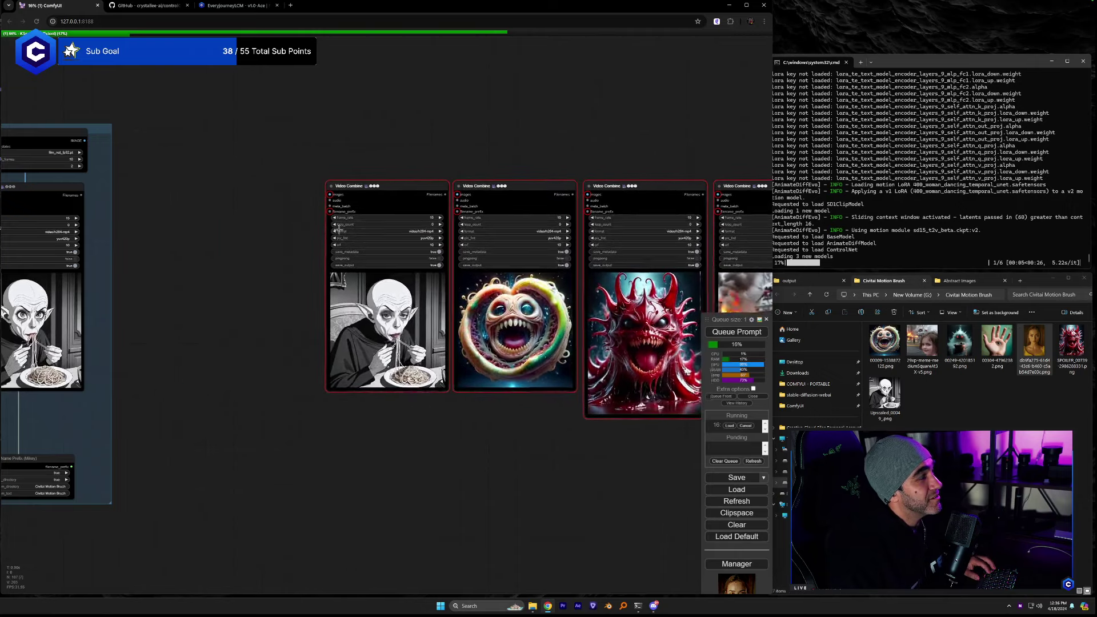
Check the portrait's sampling preview in the KSampler (Efficient) node next to the output video.
{"action": "left_click_drag", "start_coordinate": [593, 307], "coordinate": [957, 308]}
{"action": "scroll", "coordinate": [273, 361], "scroll_direction": "up", "scroll_amount": 5}
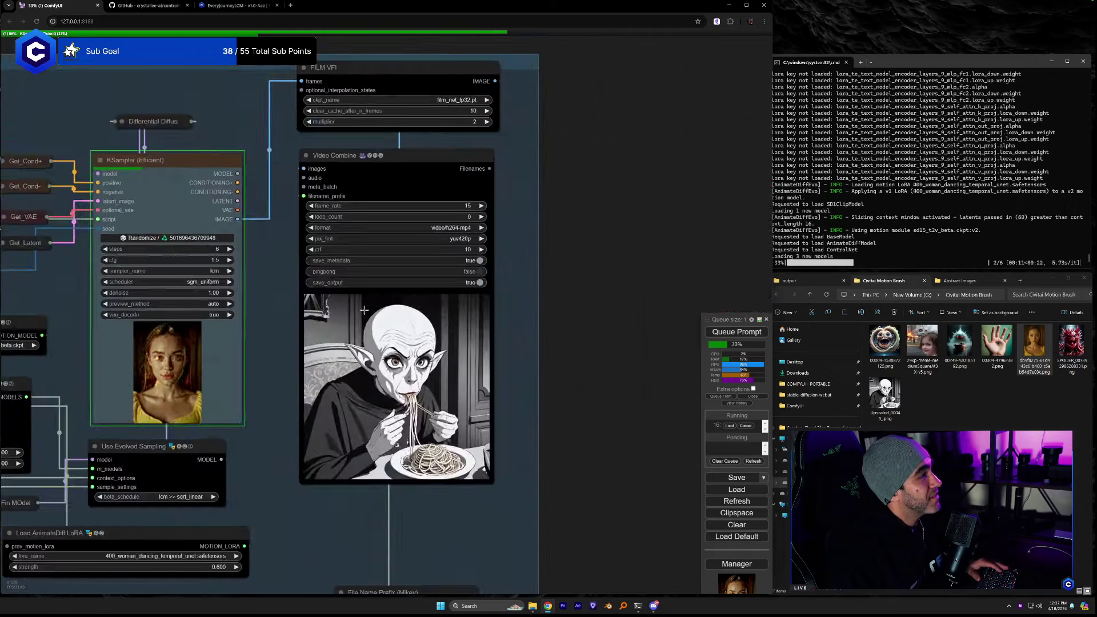
{"action": "scroll", "coordinate": [272, 358], "scroll_direction": "up", "scroll_amount": 3}
{"action": "scroll", "coordinate": [286, 374], "scroll_direction": "down", "scroll_amount": 1}
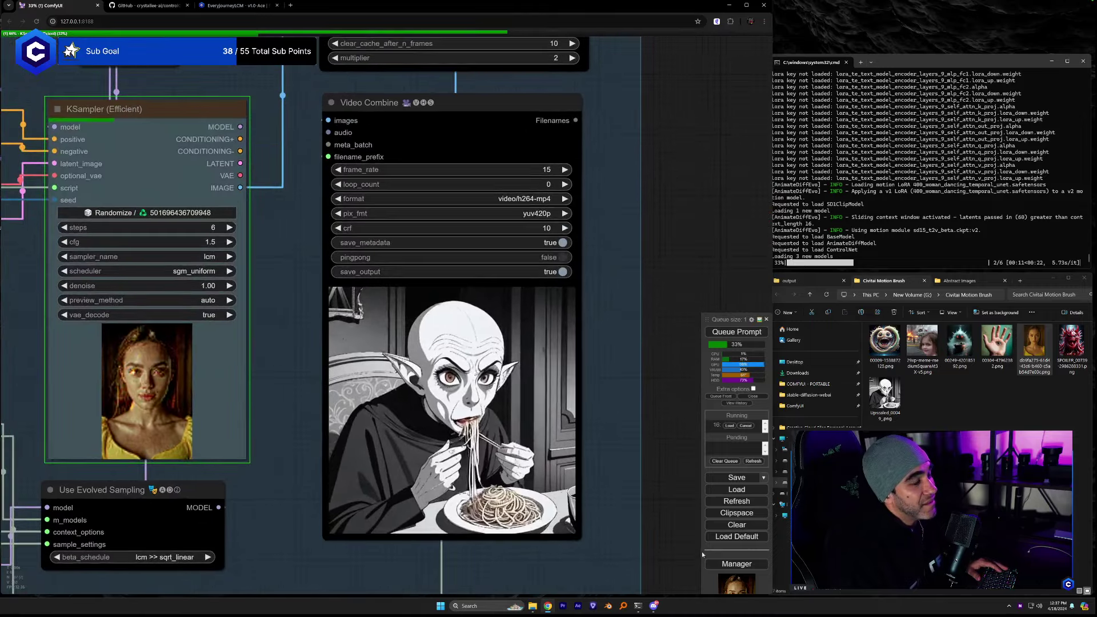
Switch to Discord, find the teal meditating woman image in the Office Hours chat and open it in the browser.
{"action": "left_click", "coordinate": [654, 567]}
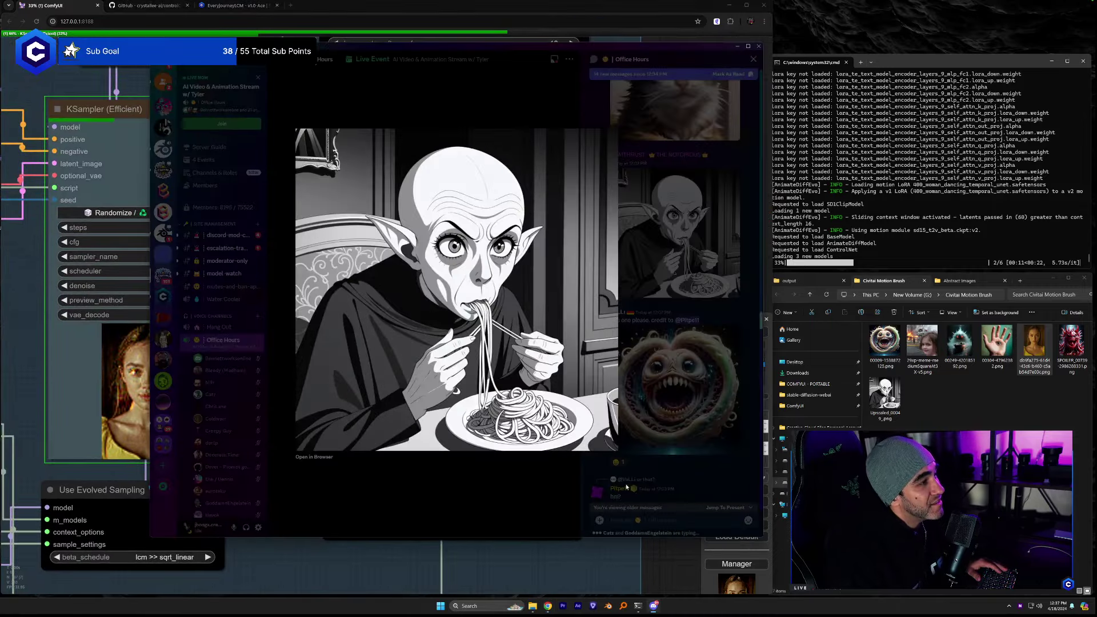
{"action": "left_click", "coordinate": [552, 501]}
{"action": "scroll", "coordinate": [657, 390], "scroll_direction": "down", "scroll_amount": 10}
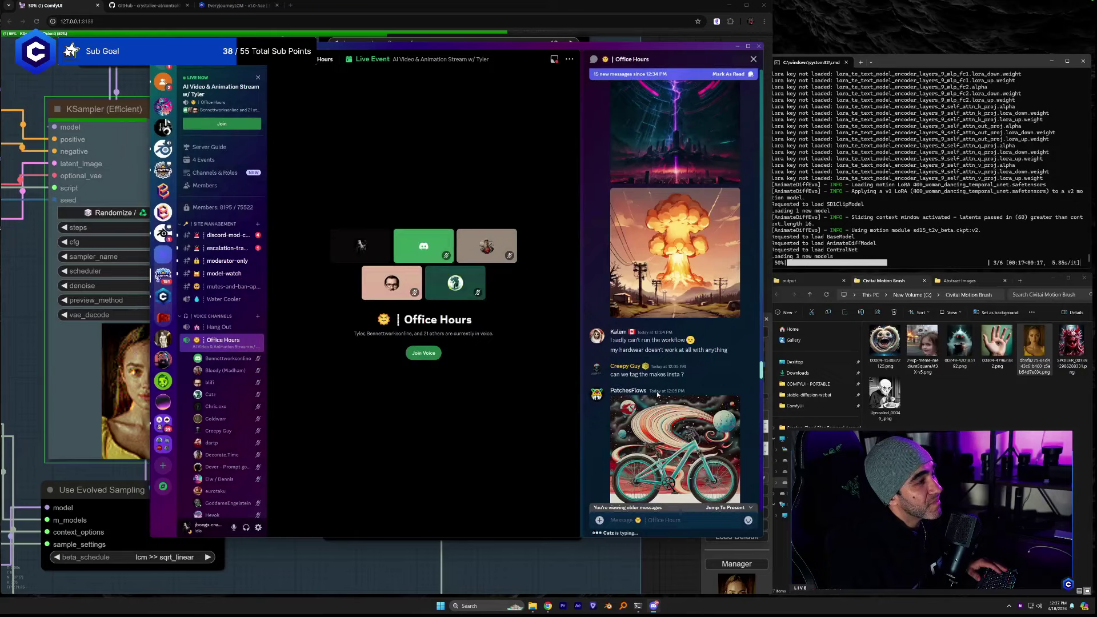
{"action": "scroll", "coordinate": [657, 390], "scroll_direction": "up", "scroll_amount": 7}
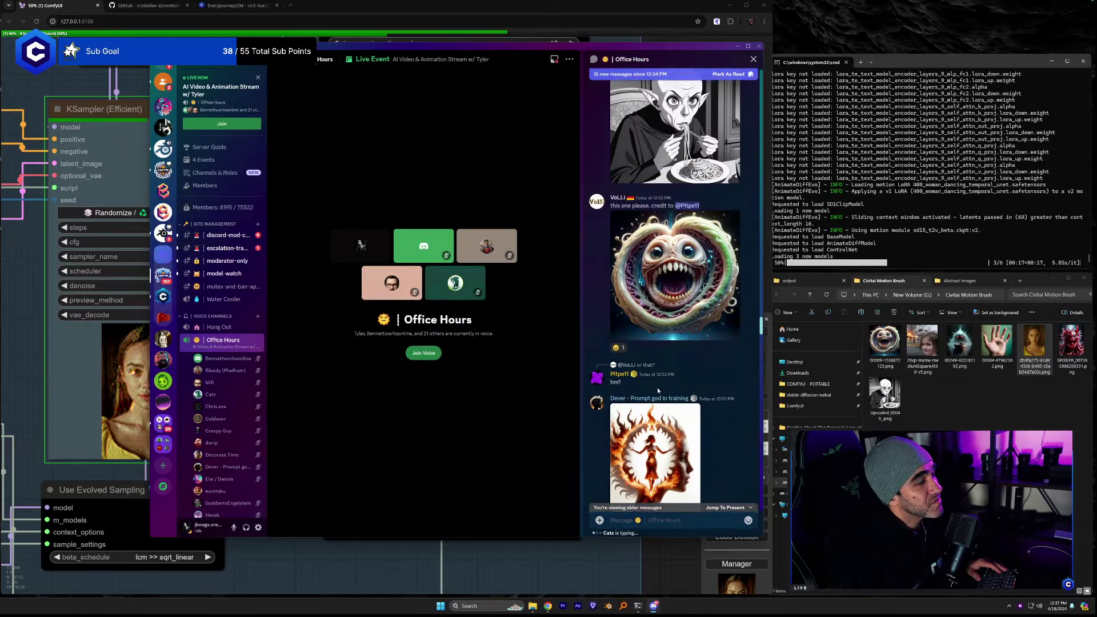
{"action": "scroll", "coordinate": [658, 390], "scroll_direction": "down", "scroll_amount": 6}
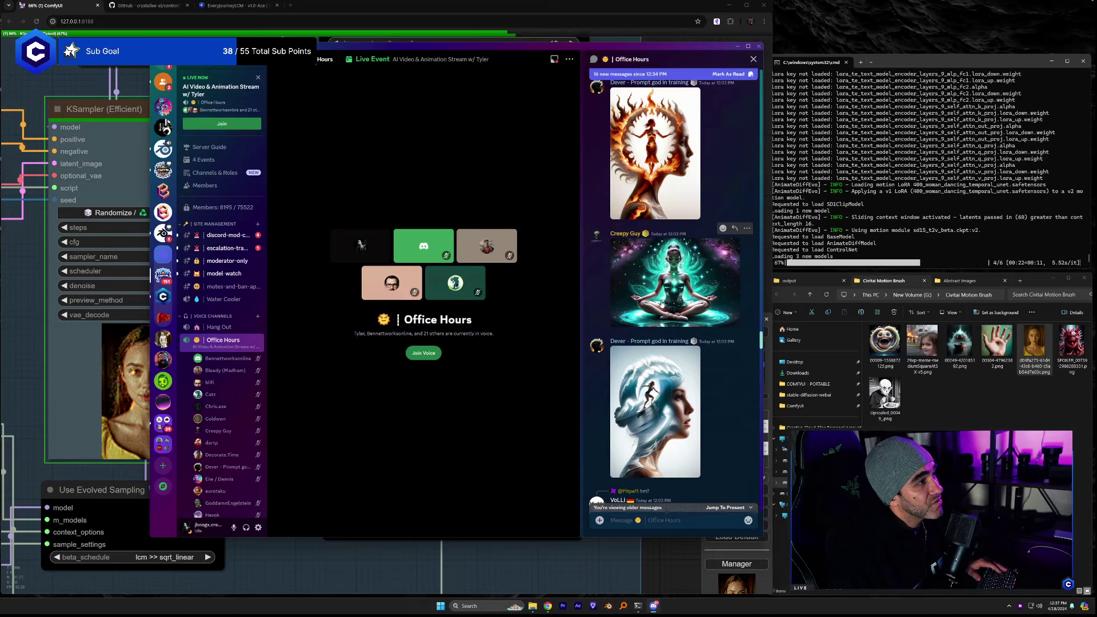
{"action": "left_click", "coordinate": [664, 295]}
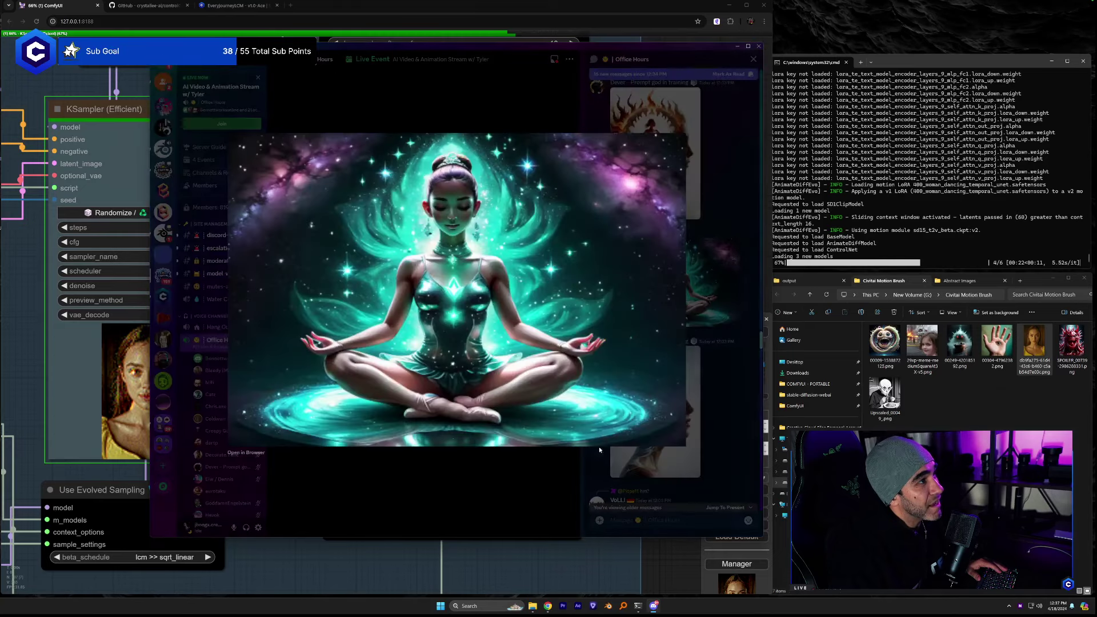
{"action": "left_click", "coordinate": [256, 453]}
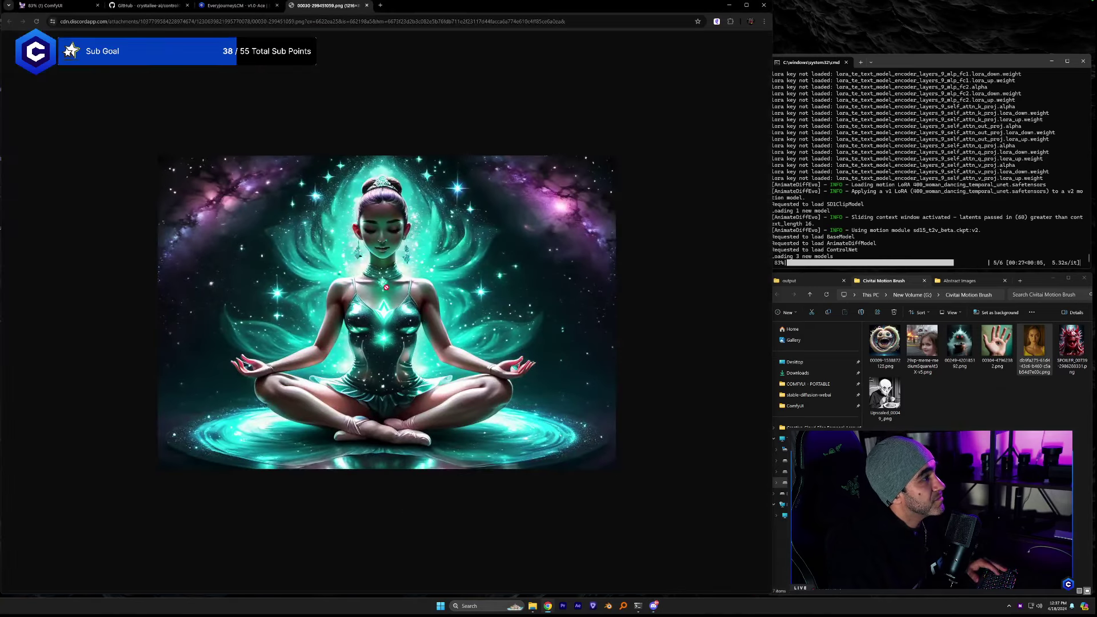
Save the teal meditating woman image and the wave-haired profile image with the surfer from Discord into the Civitai Motion Brush folder.
{"action": "left_click_drag", "start_coordinate": [905, 421], "coordinate": [914, 403]}
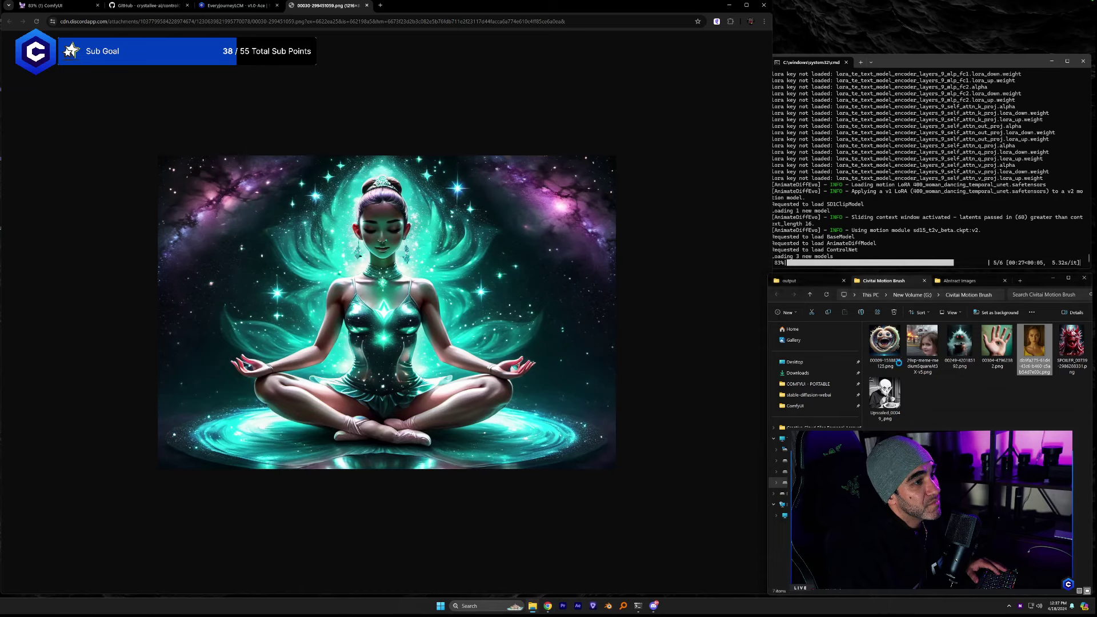
{"action": "left_click", "coordinate": [366, 5]}
{"action": "left_click", "coordinate": [654, 606]}
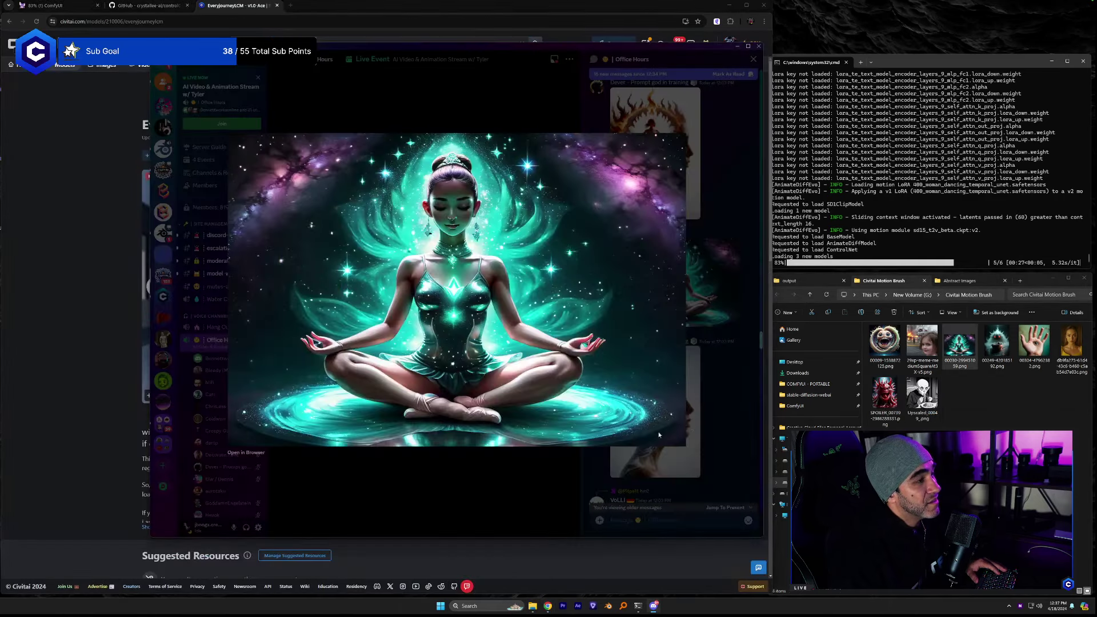
{"action": "left_click", "coordinate": [705, 429]}
{"action": "scroll", "coordinate": [705, 425], "scroll_direction": "down", "scroll_amount": 3}
{"action": "left_click", "coordinate": [657, 301]}
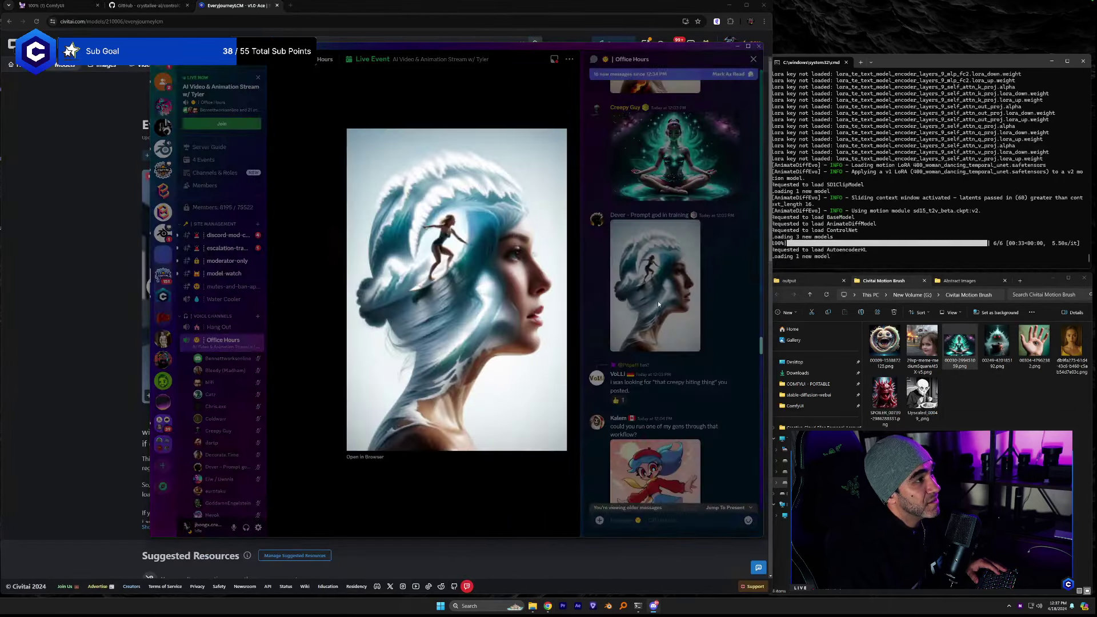
{"action": "left_click", "coordinate": [365, 457]}
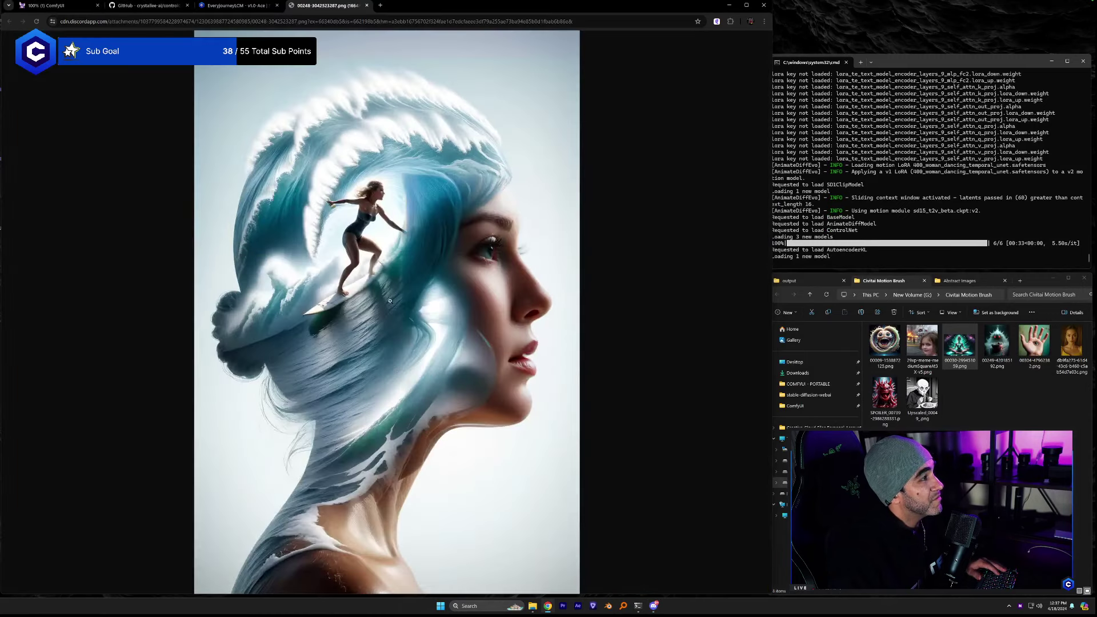
{"action": "left_click_drag", "start_coordinate": [387, 311], "coordinate": [960, 398]}
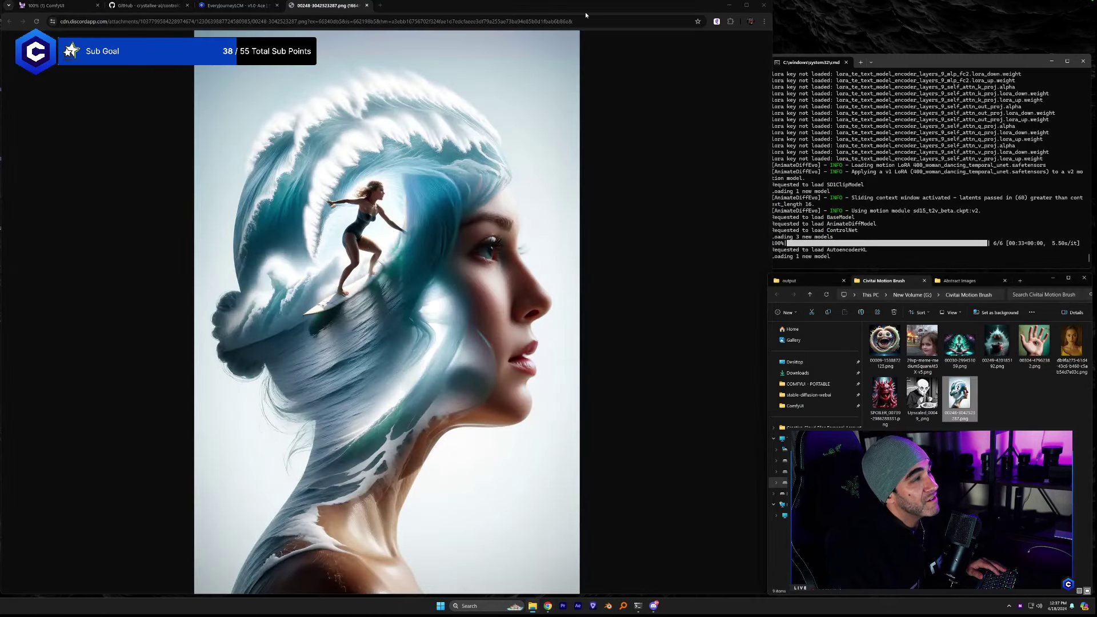
{"action": "left_click", "coordinate": [366, 6]}
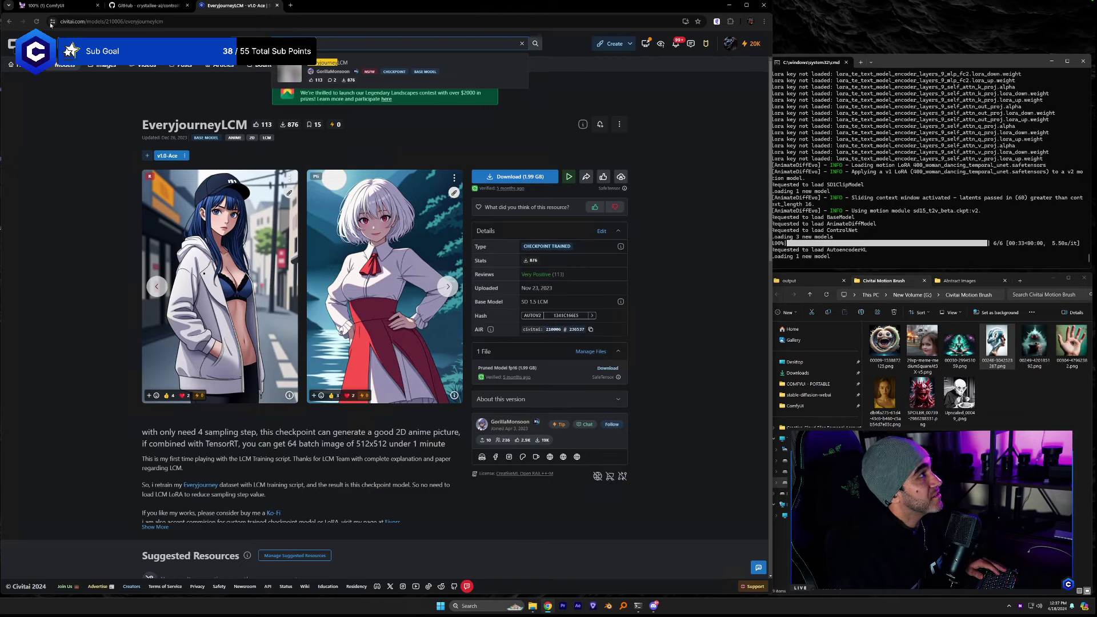
Return to ComfyUI and load the saved meditating woman image into the Image to Animate node.
{"action": "left_click", "coordinate": [49, 7]}
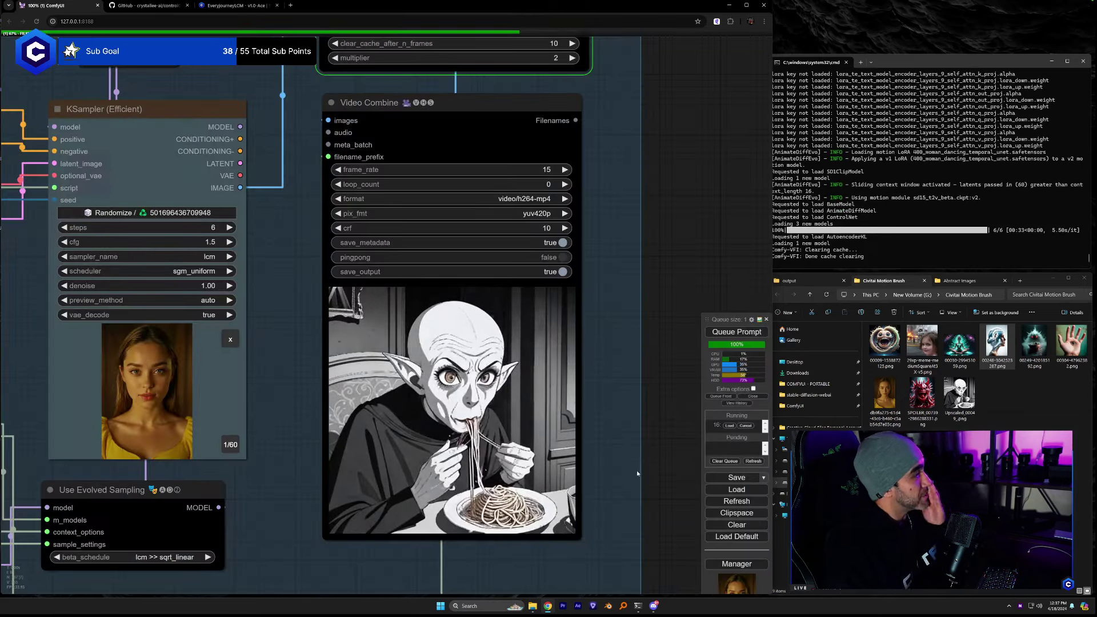
{"action": "left_click_drag", "start_coordinate": [636, 470], "coordinate": [618, 426]}
{"action": "scroll", "coordinate": [280, 482], "scroll_direction": "down", "scroll_amount": 3}
{"action": "scroll", "coordinate": [718, 523], "scroll_direction": "up", "scroll_amount": 2}
{"action": "left_click_drag", "start_coordinate": [487, 497], "coordinate": [619, 423]}
{"action": "left_click", "coordinate": [959, 343]}
{"action": "left_click_drag", "start_coordinate": [960, 342], "coordinate": [378, 393]}
In the mask editor, paint over the teal lotus glow, the water below the woman and her chest gem, and save the mask to the node.
{"action": "right_click", "coordinate": [378, 394]}
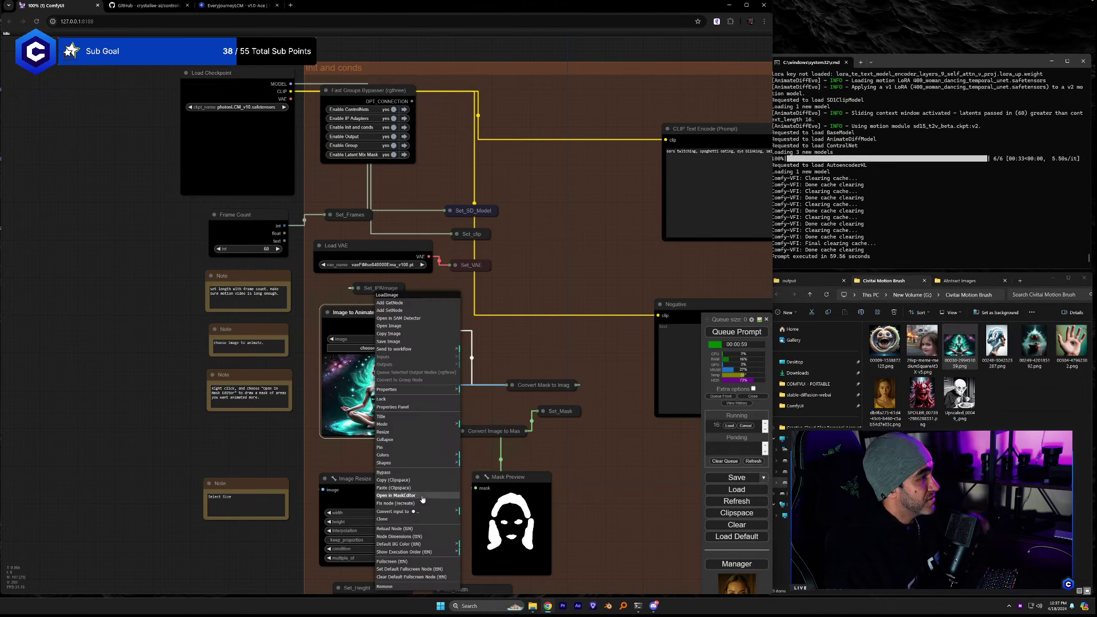
{"action": "left_click", "coordinate": [397, 496]}
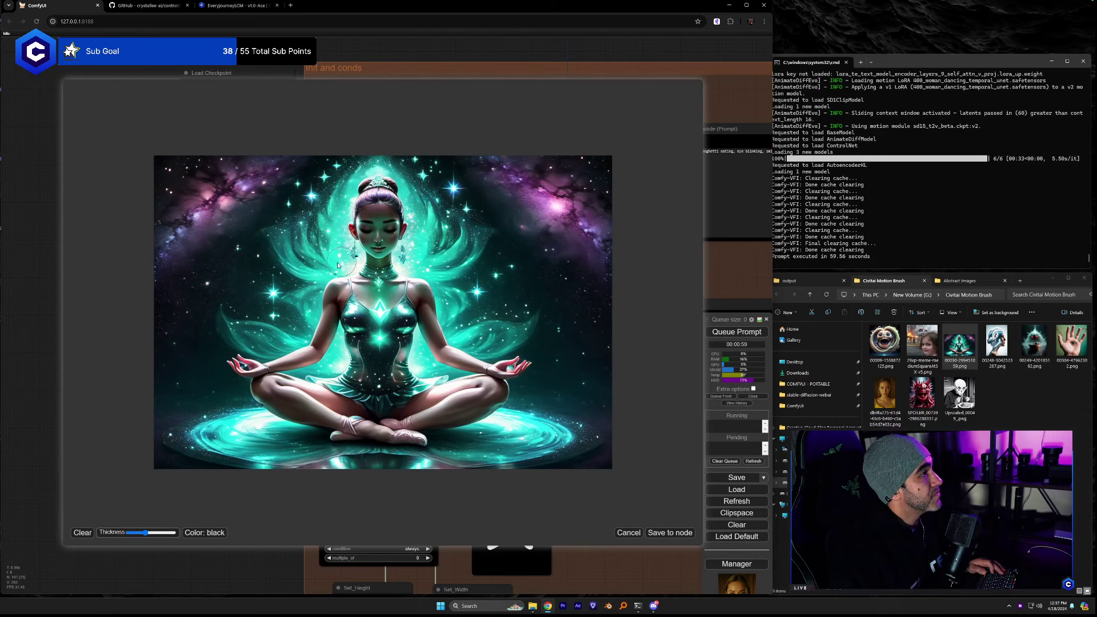
{"action": "mouse_move", "coordinate": [337, 264]}
{"action": "left_mouse_down"}
{"action": "mouse_move", "coordinate": [302, 266]}
{"action": "mouse_move", "coordinate": [271, 237]}
{"action": "mouse_move", "coordinate": [309, 246]}
{"action": "mouse_move", "coordinate": [296, 231]}
{"action": "mouse_move", "coordinate": [315, 250]}
{"action": "mouse_move", "coordinate": [351, 173]}
{"action": "mouse_move", "coordinate": [385, 162]}
{"action": "mouse_move", "coordinate": [407, 172]}
{"action": "mouse_move", "coordinate": [429, 239]}
{"action": "mouse_move", "coordinate": [434, 211]}
{"action": "mouse_move", "coordinate": [450, 250]}
{"action": "mouse_move", "coordinate": [476, 236]}
{"action": "mouse_move", "coordinate": [459, 220]}
{"action": "mouse_move", "coordinate": [470, 252]}
{"action": "mouse_move", "coordinate": [442, 273]}
{"action": "mouse_move", "coordinate": [426, 267]}
{"action": "mouse_move", "coordinate": [424, 242]}
{"action": "mouse_move", "coordinate": [456, 307]}
{"action": "mouse_move", "coordinate": [455, 285]}
{"action": "mouse_move", "coordinate": [456, 333]}
{"action": "mouse_move", "coordinate": [451, 312]}
{"action": "mouse_move", "coordinate": [476, 337]}
{"action": "mouse_move", "coordinate": [526, 332]}
{"action": "left_mouse_up"}
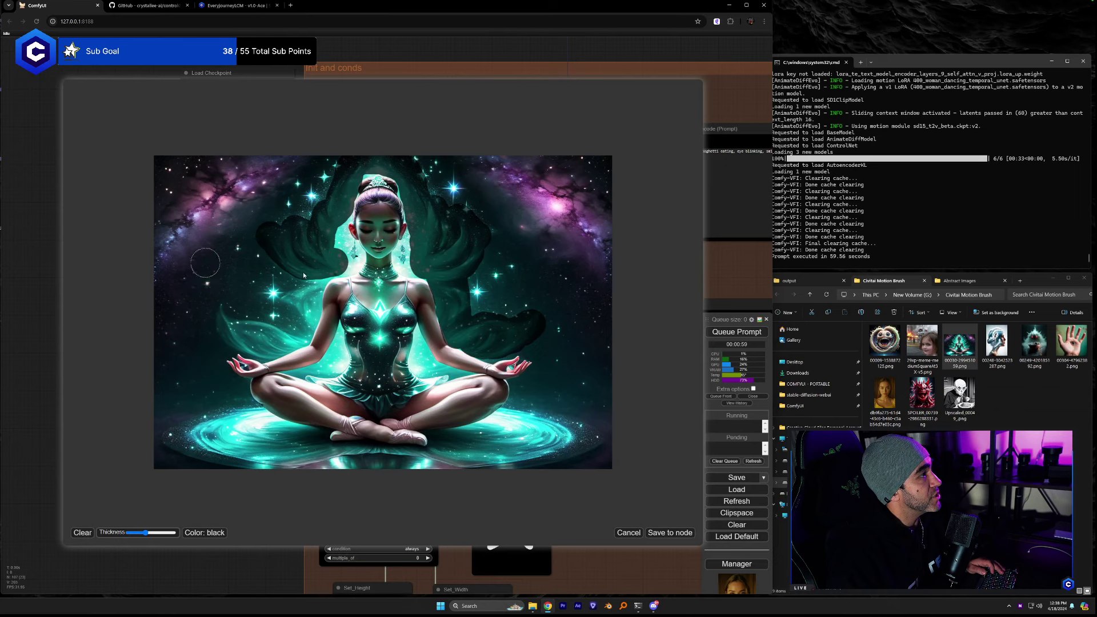
{"action": "left_click_drag", "start_coordinate": [322, 273], "coordinate": [283, 300]}
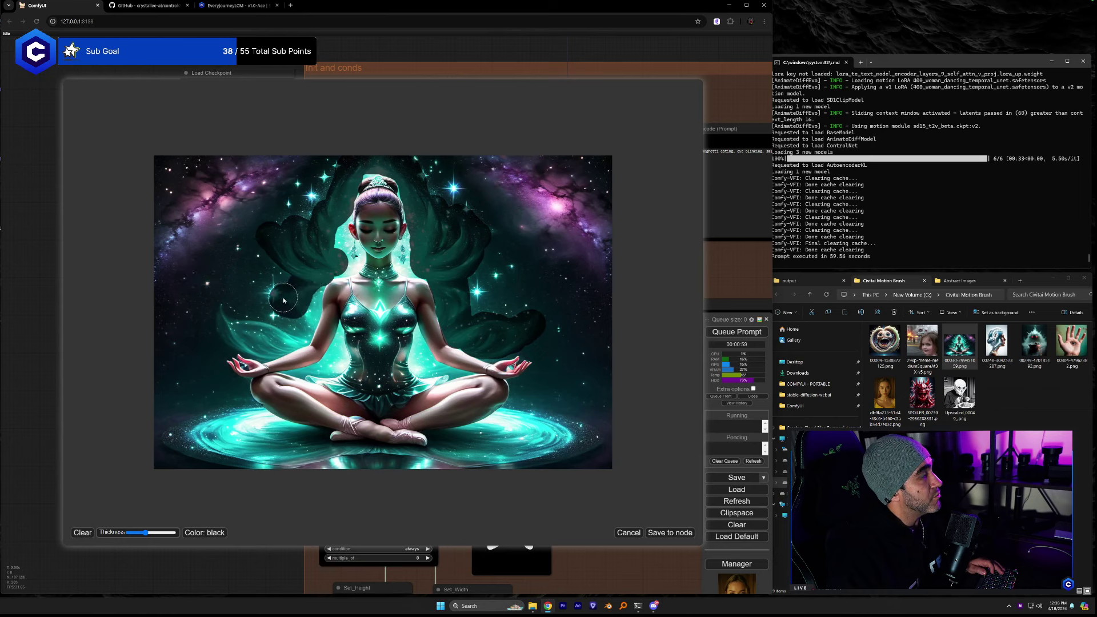
{"action": "mouse_move", "coordinate": [303, 306]}
{"action": "left_mouse_down"}
{"action": "mouse_move", "coordinate": [274, 330]}
{"action": "mouse_move", "coordinate": [235, 330]}
{"action": "left_mouse_up"}
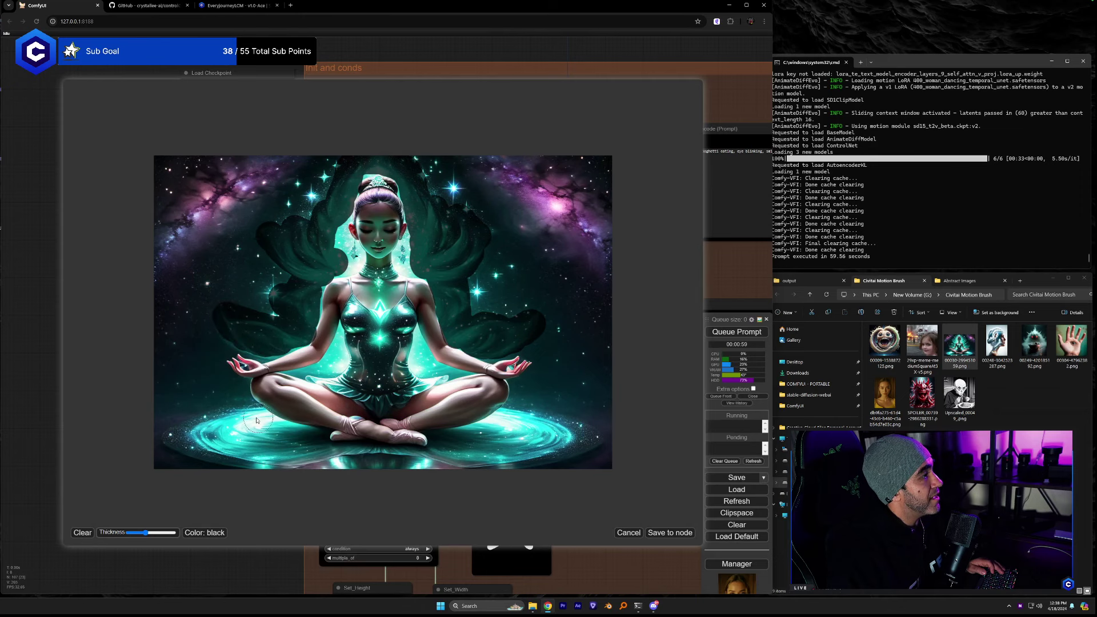
{"action": "mouse_move", "coordinate": [254, 422]}
{"action": "left_mouse_down"}
{"action": "mouse_move", "coordinate": [207, 434]}
{"action": "mouse_move", "coordinate": [270, 451]}
{"action": "mouse_move", "coordinate": [287, 451]}
{"action": "mouse_move", "coordinate": [261, 434]}
{"action": "mouse_move", "coordinate": [311, 444]}
{"action": "left_mouse_up"}
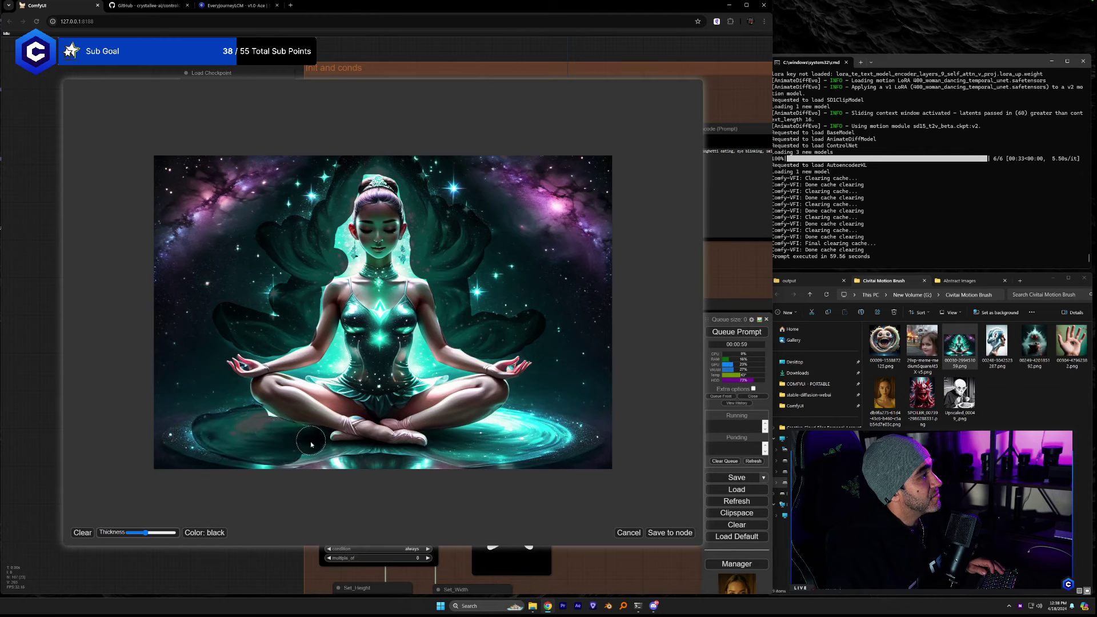
{"action": "mouse_move", "coordinate": [347, 463]}
{"action": "left_mouse_down"}
{"action": "mouse_move", "coordinate": [491, 456]}
{"action": "mouse_move", "coordinate": [567, 434]}
{"action": "mouse_move", "coordinate": [515, 421]}
{"action": "mouse_move", "coordinate": [464, 442]}
{"action": "left_mouse_up"}
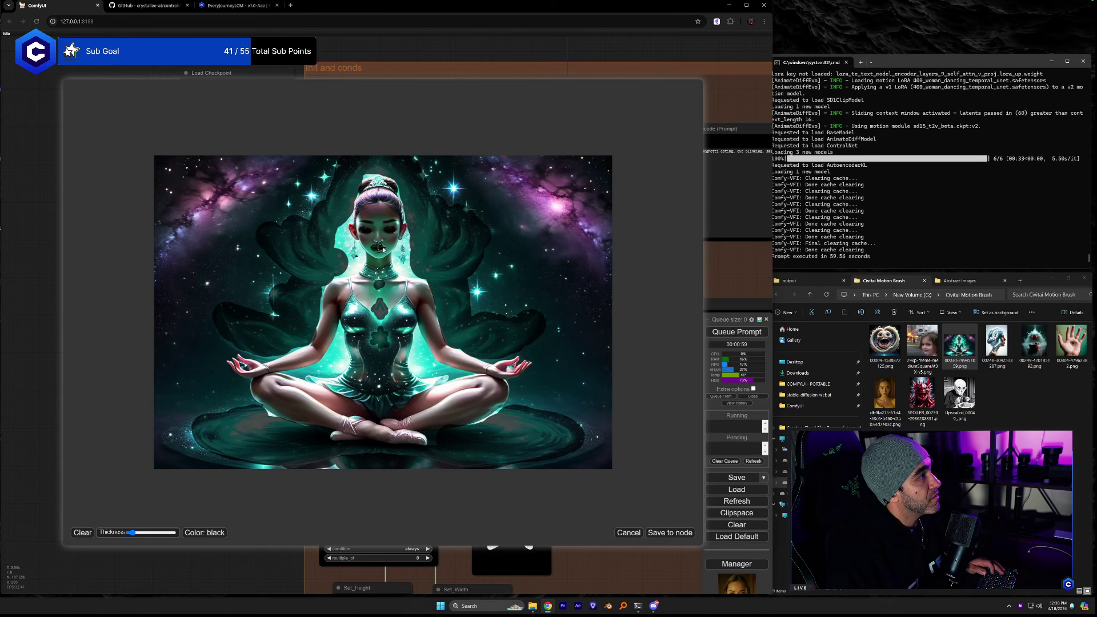
{"action": "left_click", "coordinate": [670, 533]}
Set the Load AnimateDiff LoRA node to LiquidAF-0-1.safetensors and queue the meditating woman render.
{"action": "left_click_drag", "start_coordinate": [405, 454], "coordinate": [43, 437]}
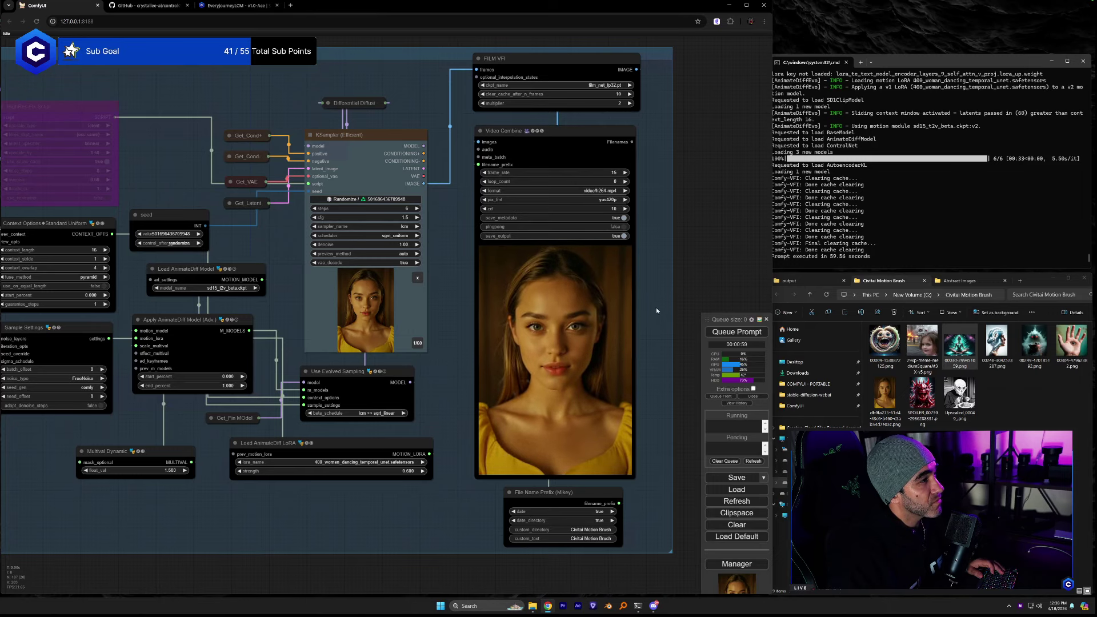
{"action": "left_click_drag", "start_coordinate": [656, 307], "coordinate": [609, 321]}
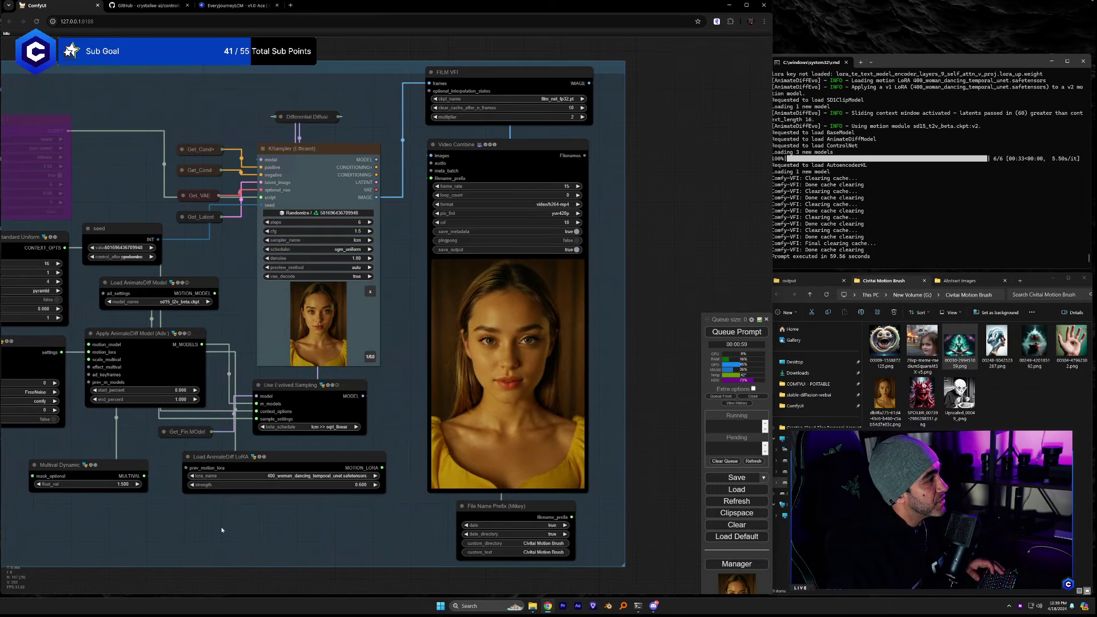
{"action": "left_click", "coordinate": [283, 475]}
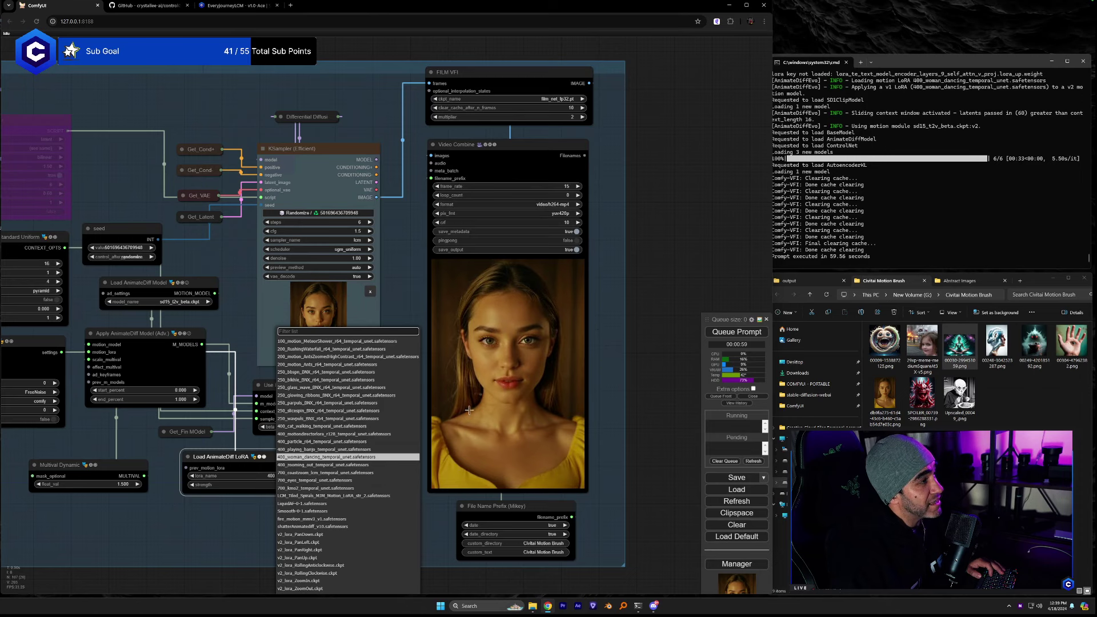
{"action": "left_click", "coordinate": [309, 481]}
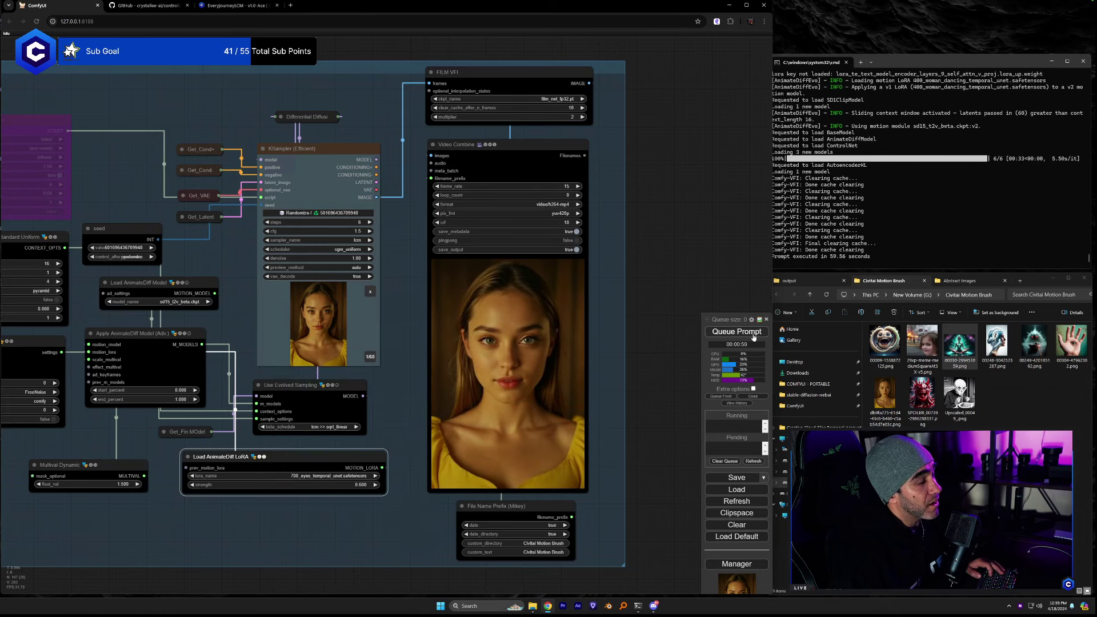
{"action": "left_click", "coordinate": [320, 479]}
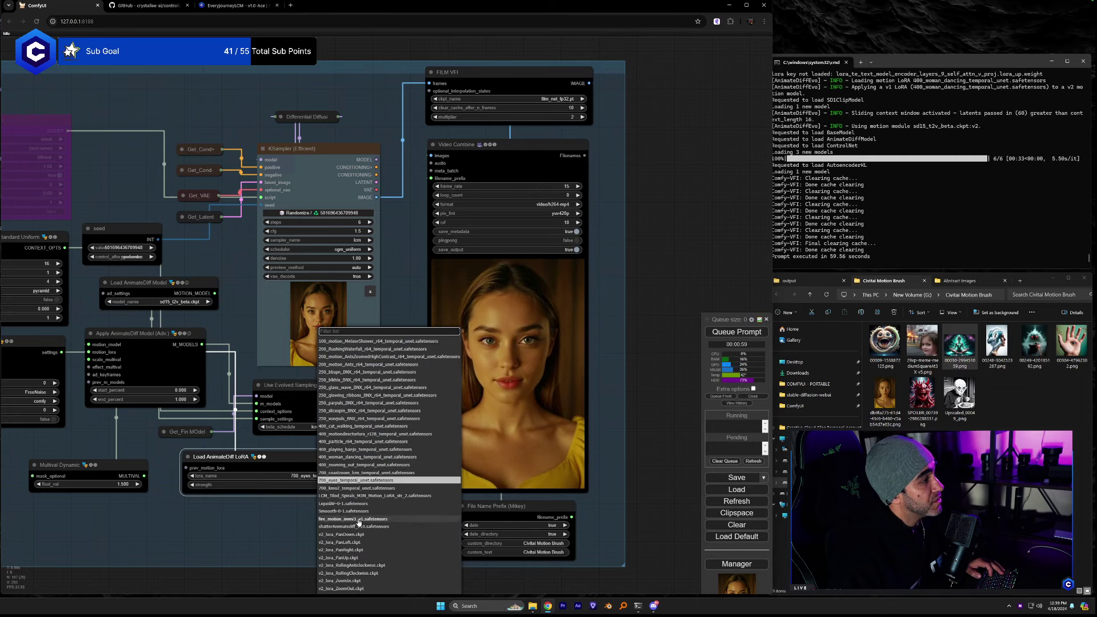
{"action": "left_click", "coordinate": [342, 503]}
{"action": "left_click", "coordinate": [730, 332]}
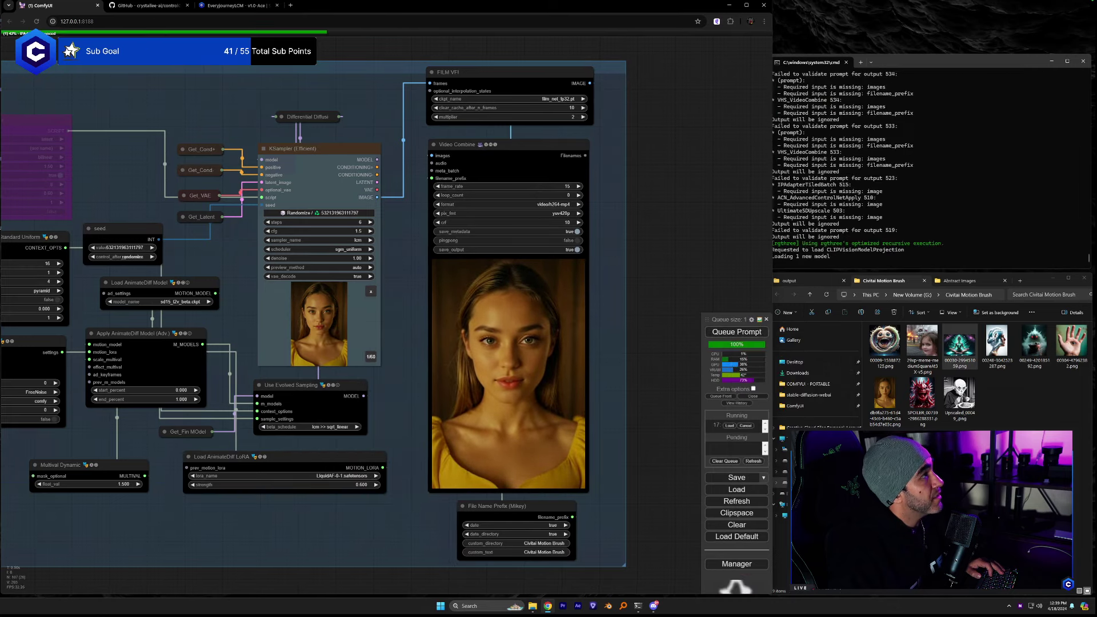
Duplicate the ComfyUI workflow in a second browser tab and find the Civitai Motion Brush folder inside ComfyUI's output folder.
{"action": "middle_click", "coordinate": [36, 23]}
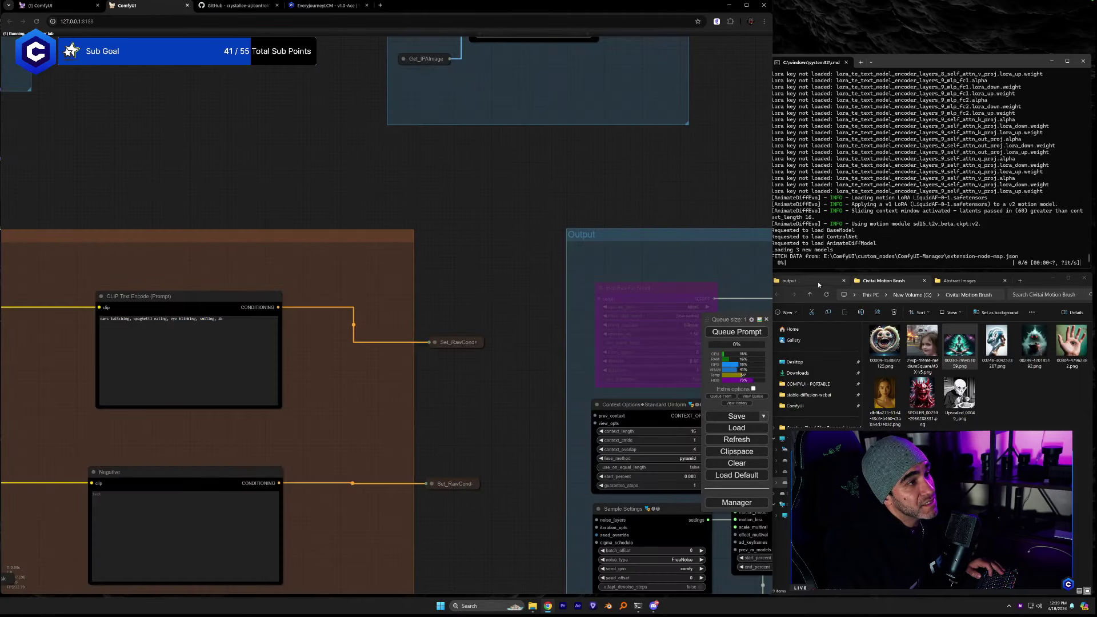
{"action": "left_click", "coordinate": [818, 282]}
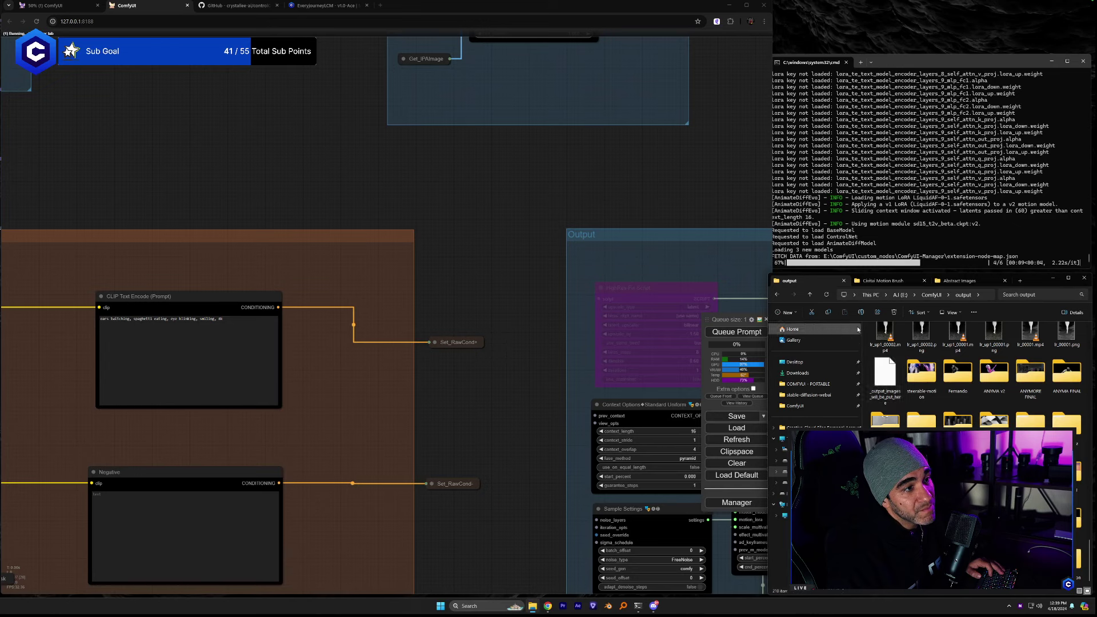
{"action": "left_click", "coordinate": [827, 295]}
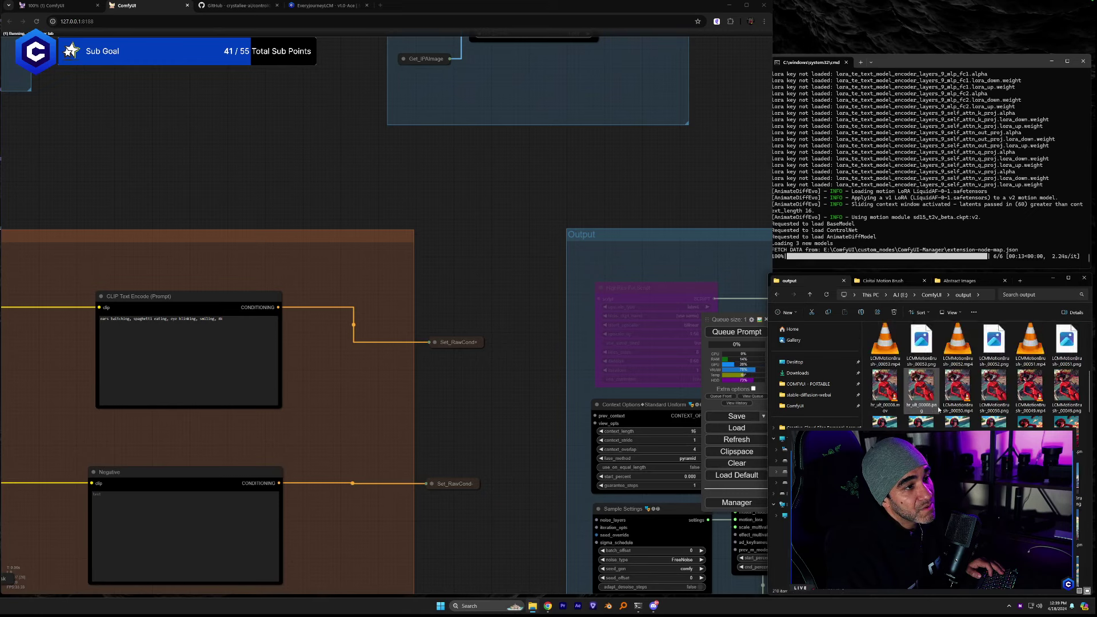
{"action": "scroll", "coordinate": [938, 409], "scroll_direction": "down", "scroll_amount": 5}
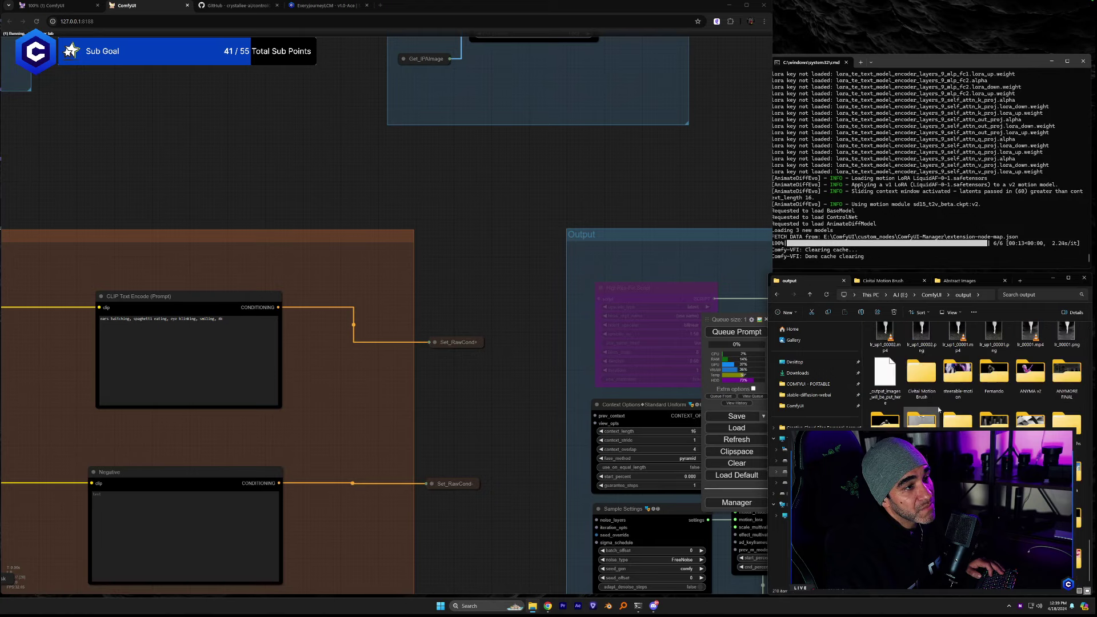
{"action": "left_click_drag", "start_coordinate": [451, 350], "coordinate": [98, 242]}
{"action": "left_click_drag", "start_coordinate": [335, 530], "coordinate": [137, 508]}
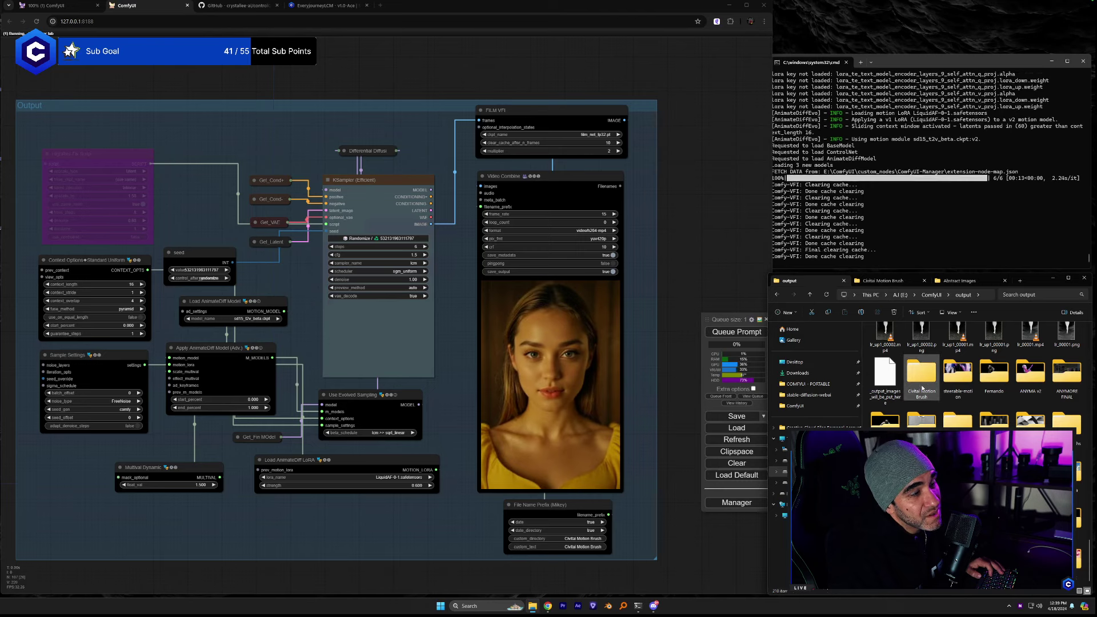
Open the 240418 subfolder of the Civitai Motion Brush output folder and display its files as large icons.
{"action": "double_click", "coordinate": [921, 380]}
{"action": "double_click", "coordinate": [883, 338]}
{"action": "scroll", "coordinate": [962, 337], "scroll_direction": "down", "scroll_amount": 2}
{"action": "left_click", "coordinate": [950, 312]}
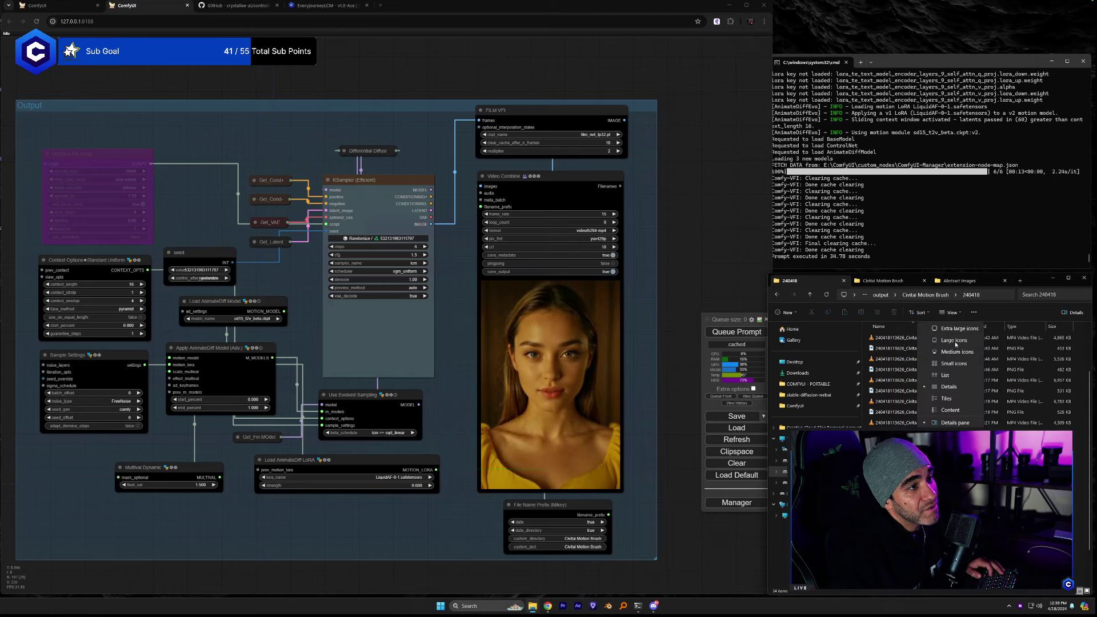
{"action": "left_click", "coordinate": [955, 341]}
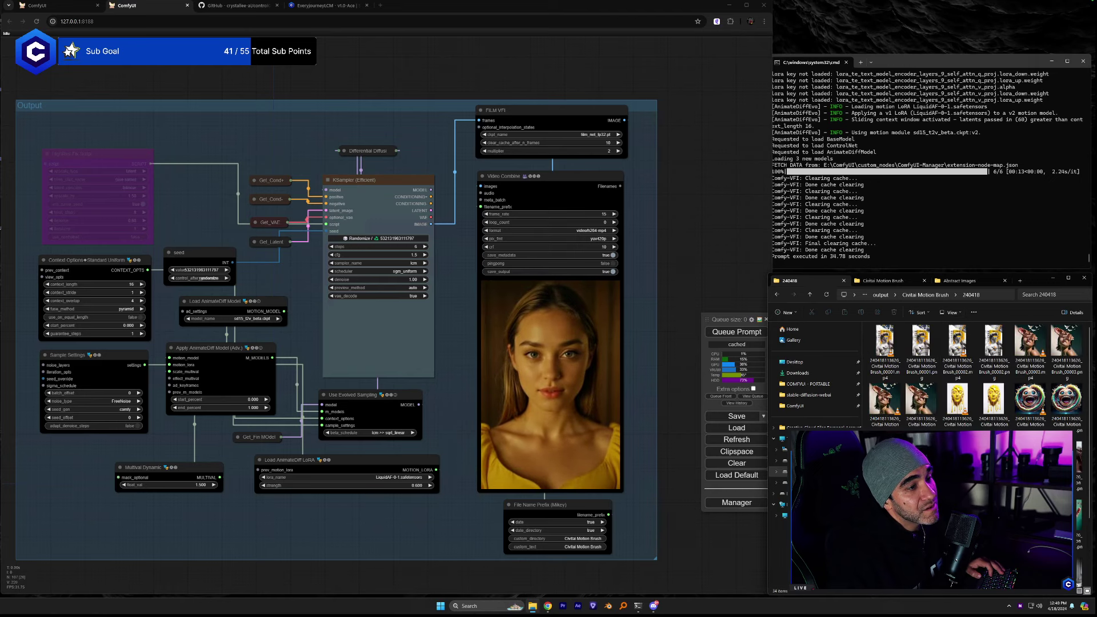
{"action": "scroll", "coordinate": [977, 371], "scroll_direction": "down", "scroll_amount": 2}
Load the yellow-dress portrait's saved workflow in the second tab, set its motion LoRA to 700_eyes_temporal_unet.safetensors, and queue the render.
{"action": "left_click_drag", "start_coordinate": [994, 446], "coordinate": [266, 503]}
{"action": "left_click_drag", "start_coordinate": [341, 529], "coordinate": [463, 536]}
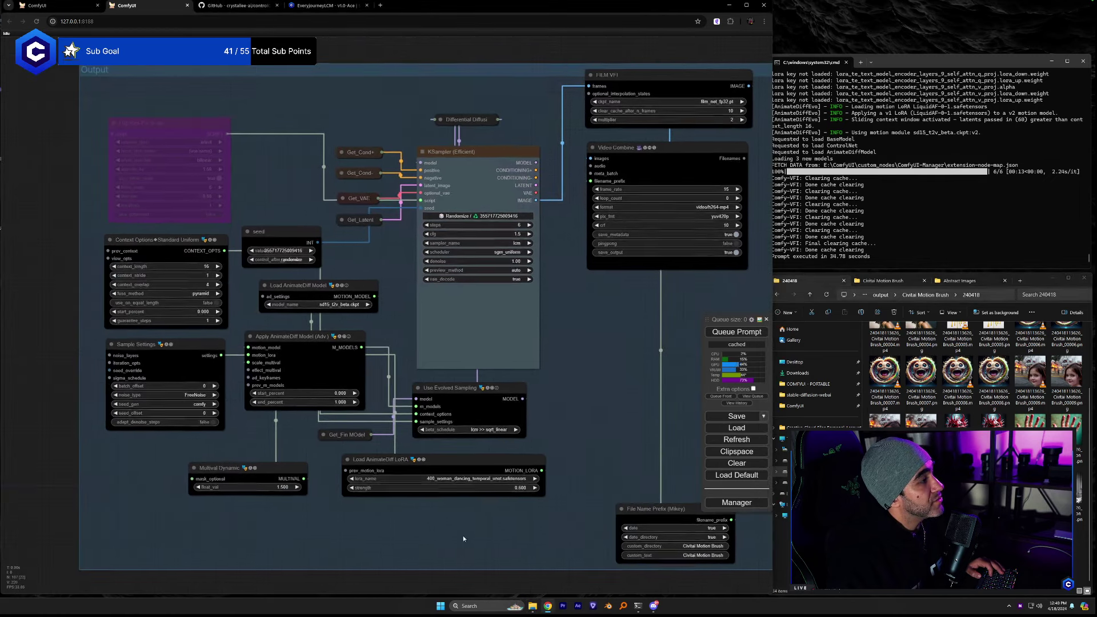
{"action": "left_click", "coordinate": [482, 479]}
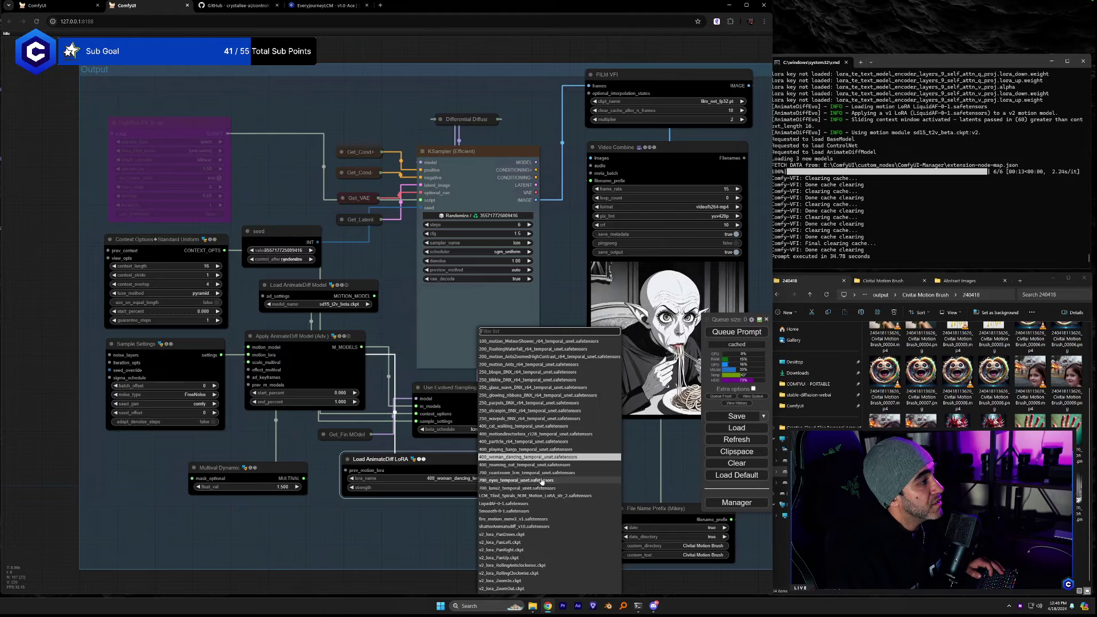
{"action": "left_click", "coordinate": [543, 480]}
{"action": "left_click_drag", "start_coordinate": [572, 514], "coordinate": [338, 477]}
{"action": "left_click", "coordinate": [735, 332]}
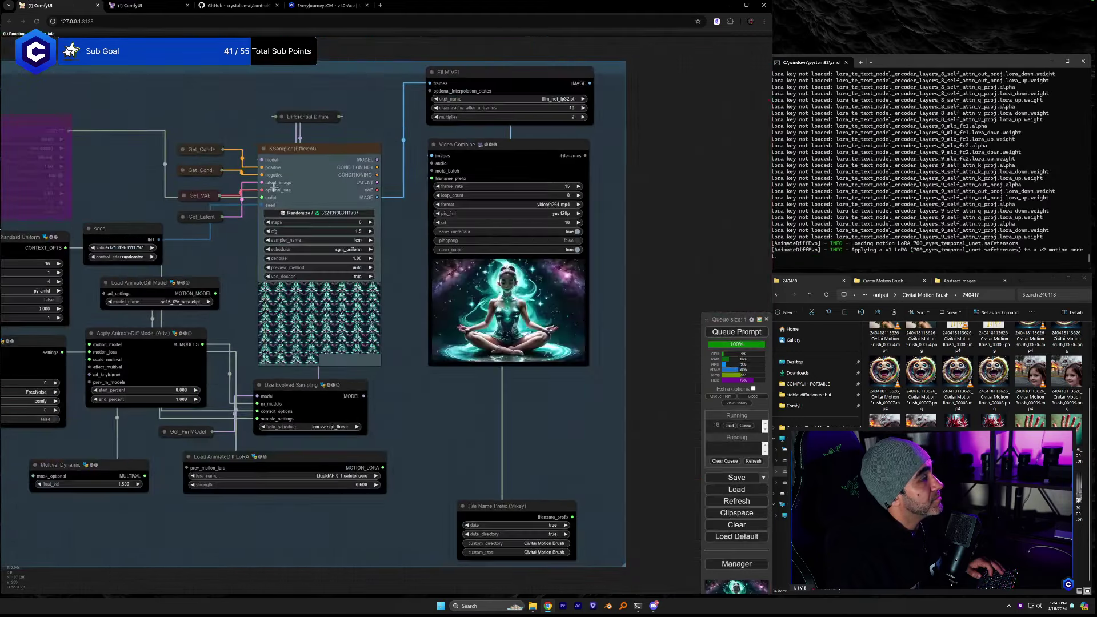
Return to the first ComfyUI tab and examine the meditating woman's rendered animation in the Video Combine node.
{"action": "left_click", "coordinate": [57, 6]}
{"action": "left_click_drag", "start_coordinate": [514, 401], "coordinate": [484, 444]}
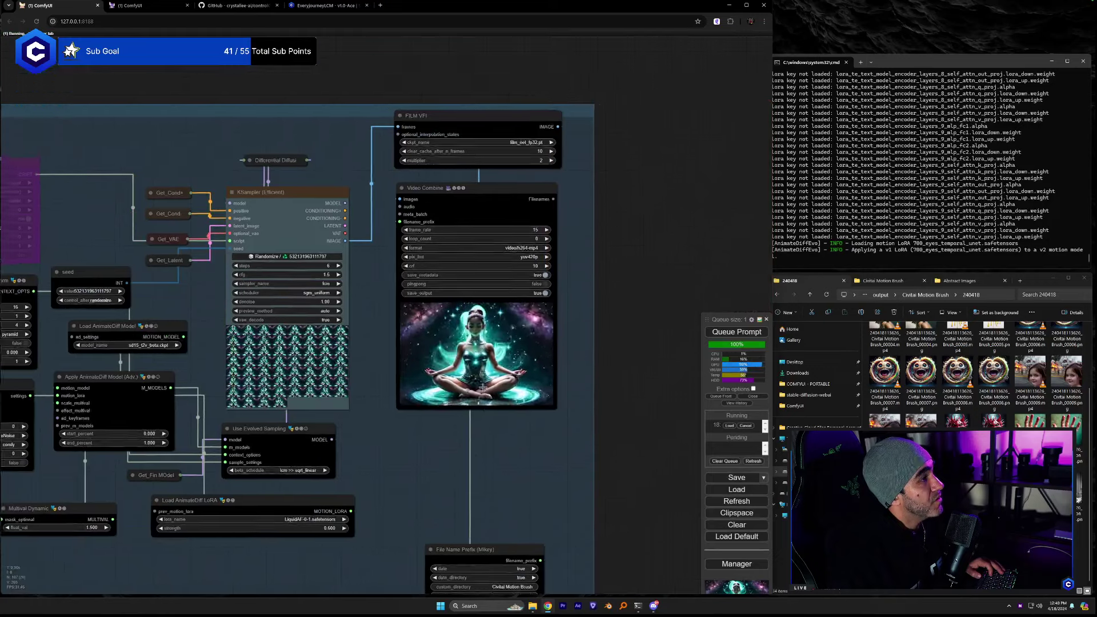
{"action": "scroll", "coordinate": [483, 444], "scroll_direction": "up", "scroll_amount": 5}
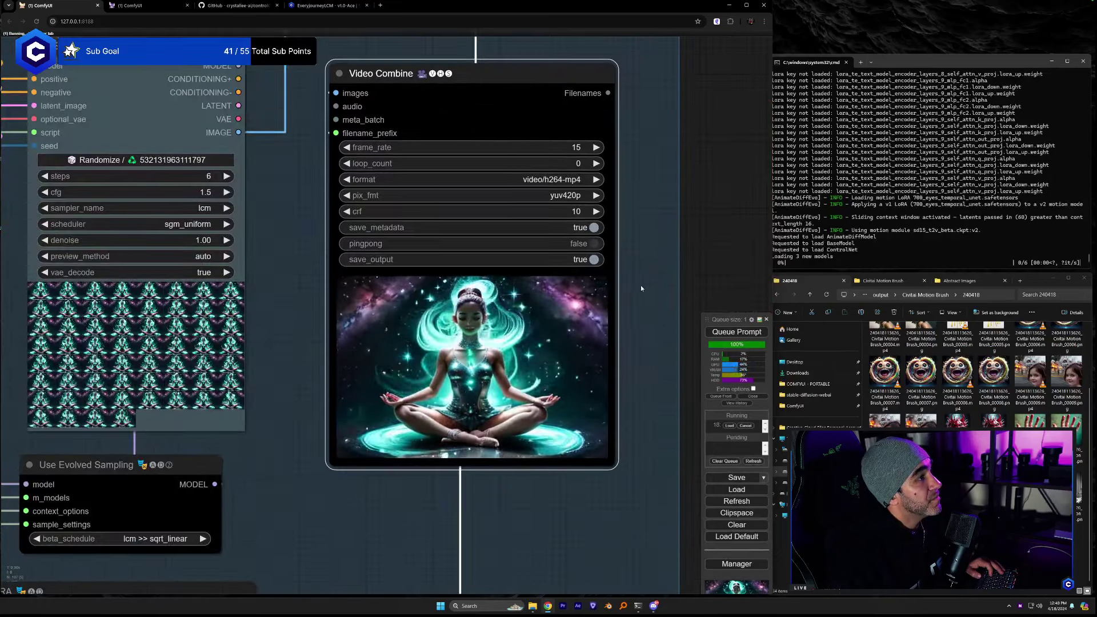
{"action": "left_click_drag", "start_coordinate": [640, 286], "coordinate": [640, 307]}
{"action": "scroll", "coordinate": [639, 307], "scroll_direction": "up", "scroll_amount": 3}
{"action": "left_click_drag", "start_coordinate": [633, 345], "coordinate": [656, 324]}
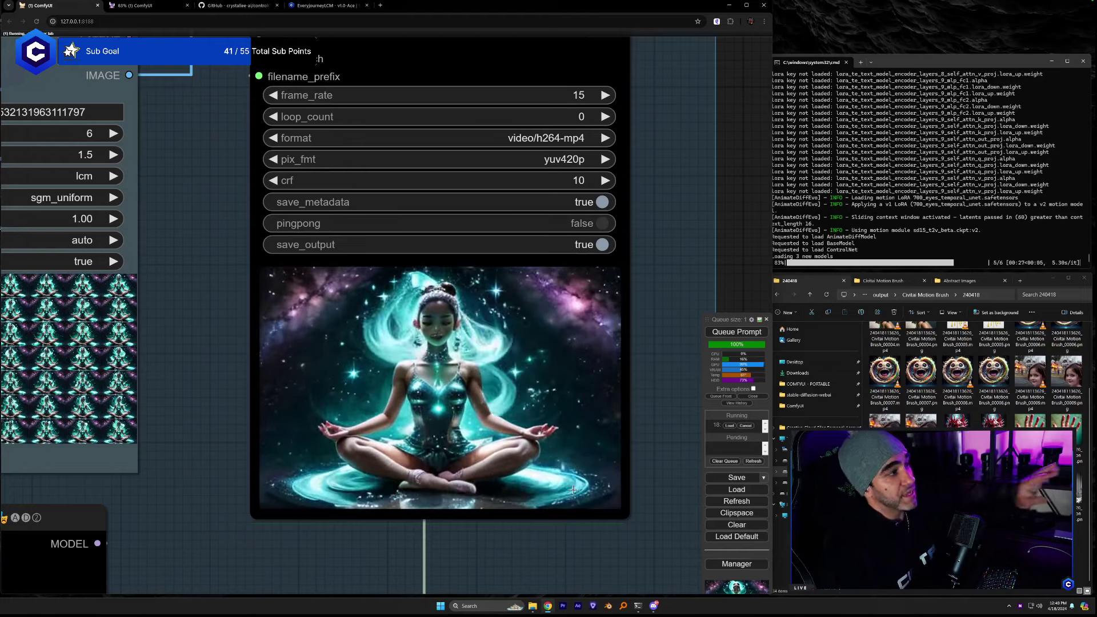
{"action": "scroll", "coordinate": [265, 546], "scroll_direction": "down", "scroll_amount": 5}
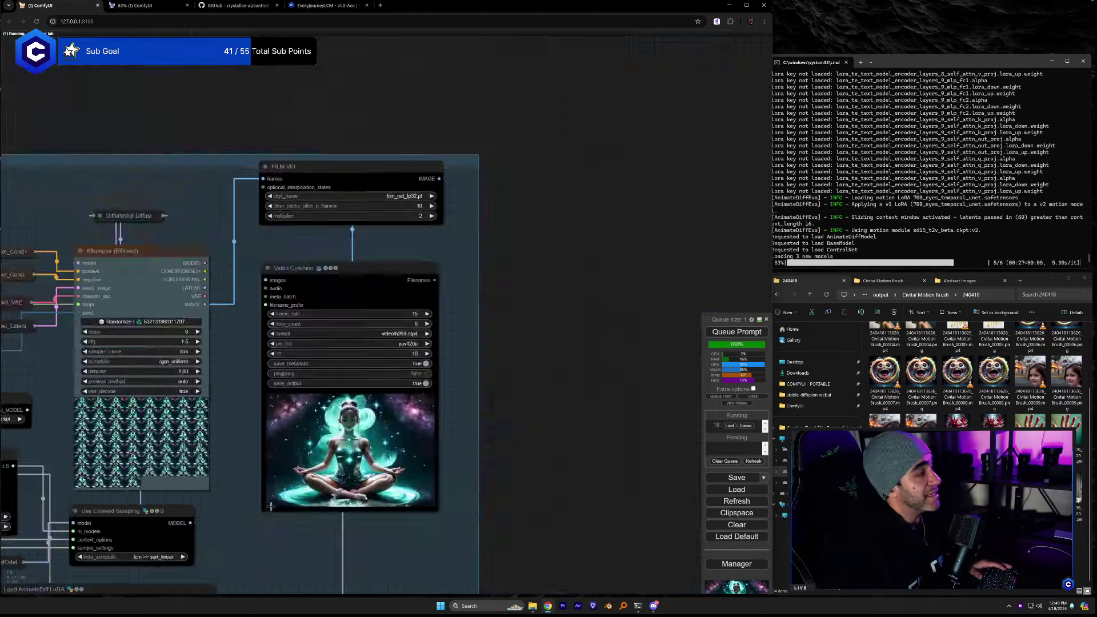
Switch to the second ComfyUI tab and check the portrait's progress in the KSampler and Video Combine nodes.
{"action": "left_click", "coordinate": [143, 6]}
{"action": "left_click_drag", "start_coordinate": [516, 465], "coordinate": [490, 524]}
{"action": "scroll", "coordinate": [474, 354], "scroll_direction": "up", "scroll_amount": 2}
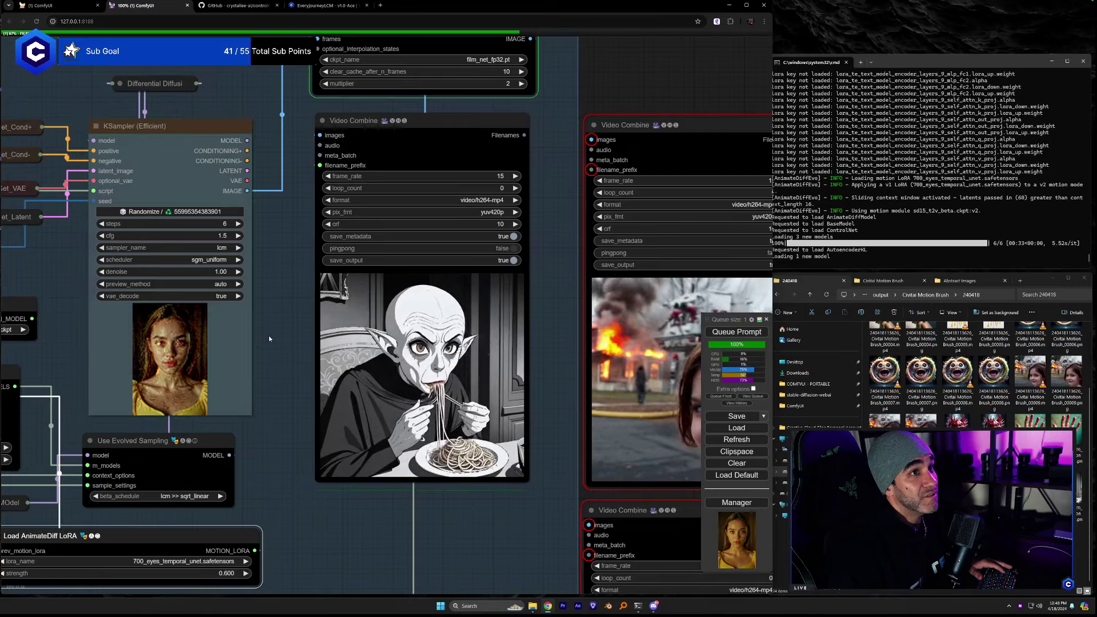
Examine the yellow-dress portrait's rendered animation in the Video Combine node.
{"action": "scroll", "coordinate": [275, 325], "scroll_direction": "up", "scroll_amount": 2}
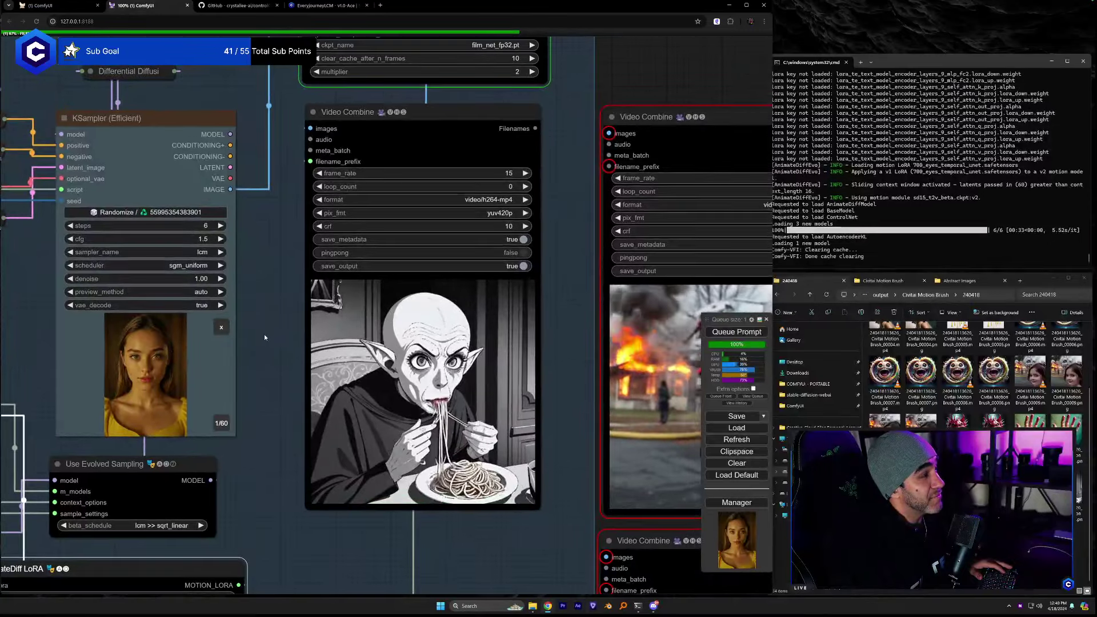
{"action": "scroll", "coordinate": [264, 334], "scroll_direction": "up", "scroll_amount": 1}
{"action": "scroll", "coordinate": [228, 330], "scroll_direction": "up", "scroll_amount": 1}
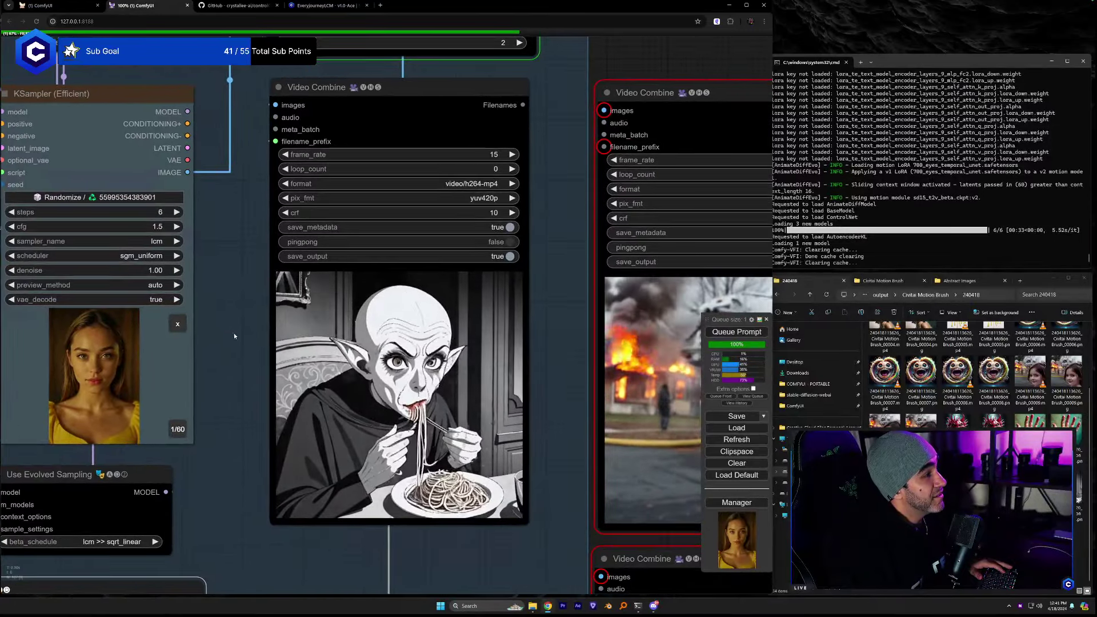
{"action": "scroll", "coordinate": [258, 348], "scroll_direction": "down", "scroll_amount": 1}
{"action": "scroll", "coordinate": [259, 349], "scroll_direction": "up", "scroll_amount": 1}
{"action": "scroll", "coordinate": [259, 353], "scroll_direction": "up", "scroll_amount": 2}
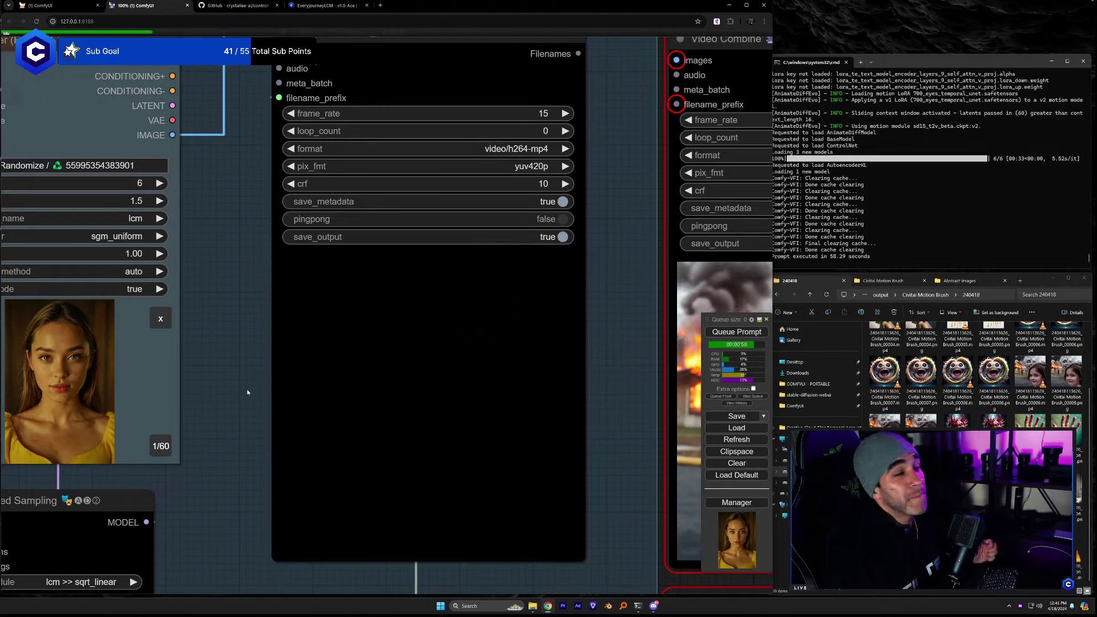
{"action": "left_click_drag", "start_coordinate": [248, 401], "coordinate": [254, 351]}
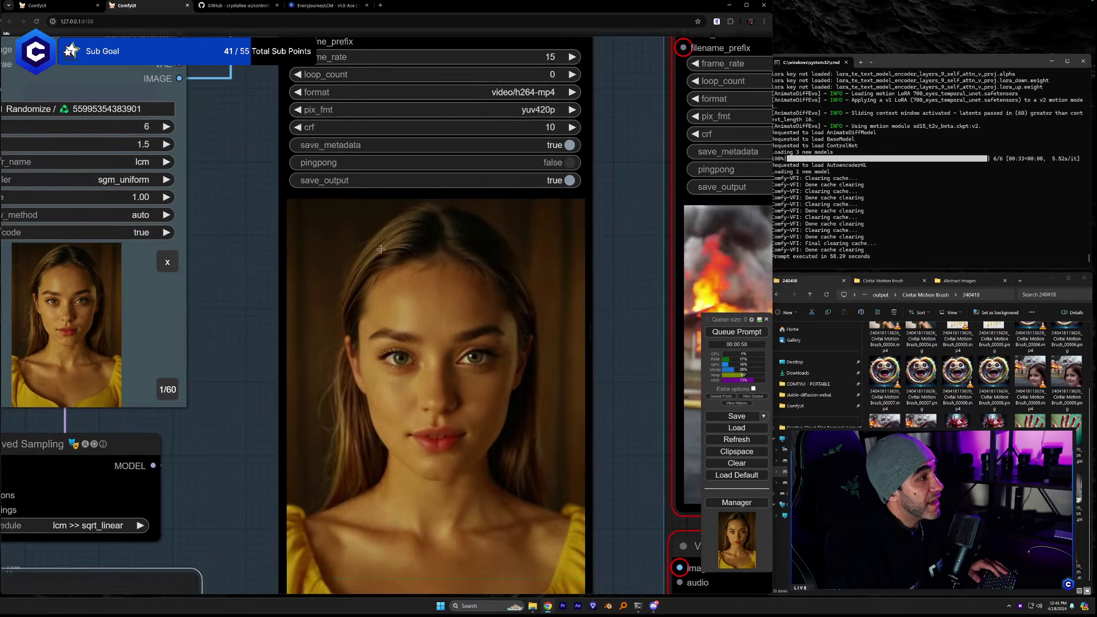
{"action": "left_click_drag", "start_coordinate": [253, 385], "coordinate": [259, 368]}
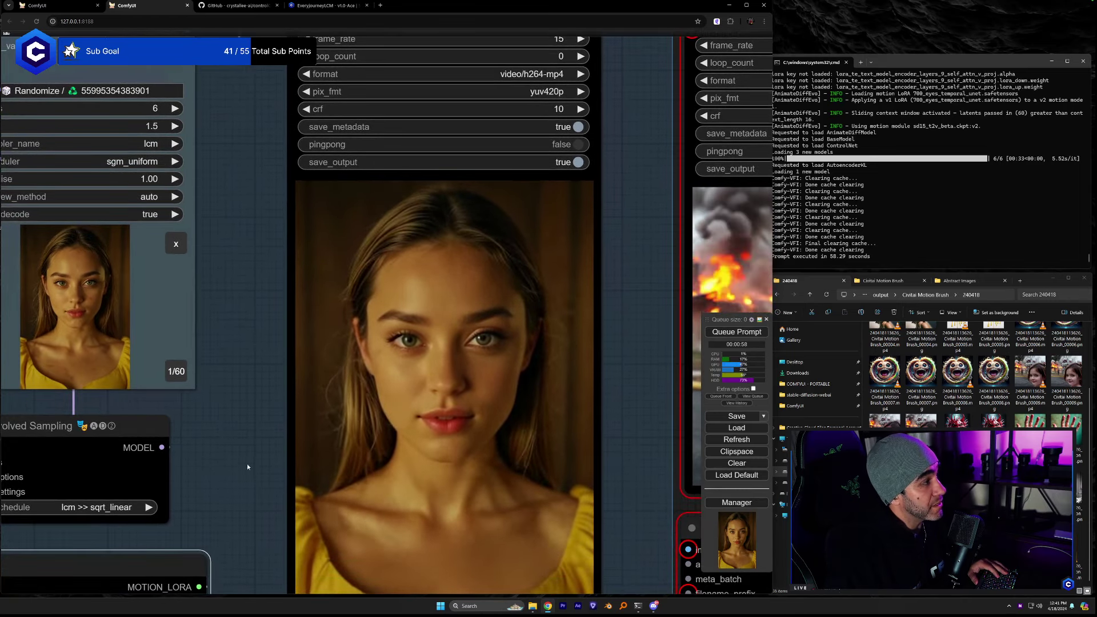
{"action": "scroll", "coordinate": [273, 318], "scroll_direction": "down", "scroll_amount": 4}
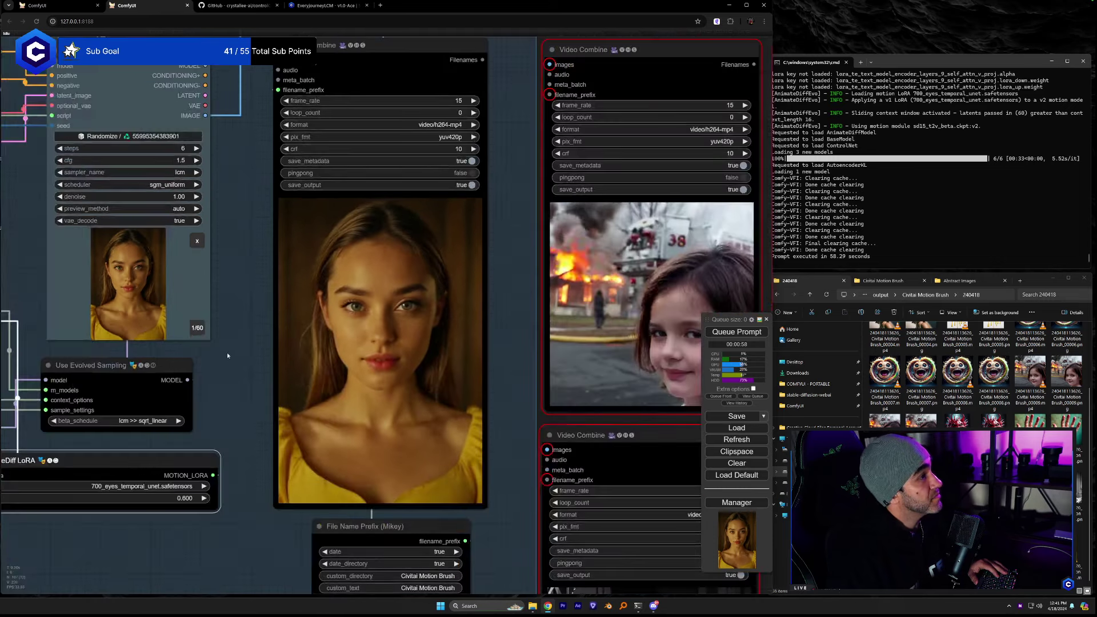
Close the portrait's workflow tab and load the surfing-wave head image from the Civitai Motion Brush folder into the Image to Animate node.
{"action": "left_click", "coordinate": [187, 5]}
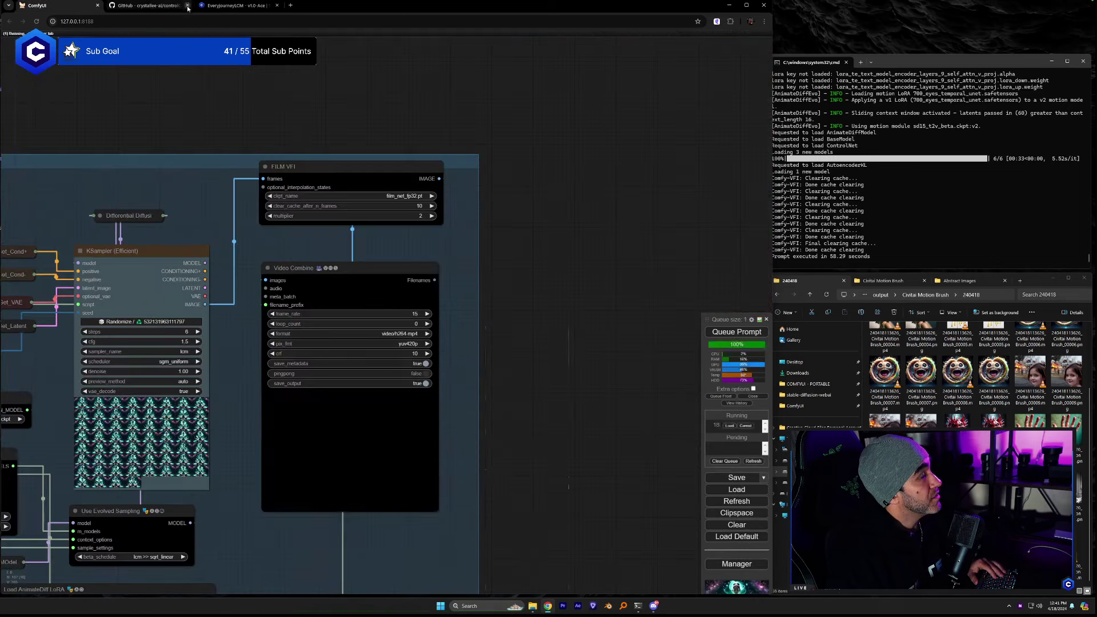
{"action": "scroll", "coordinate": [264, 558], "scroll_direction": "down", "scroll_amount": 3}
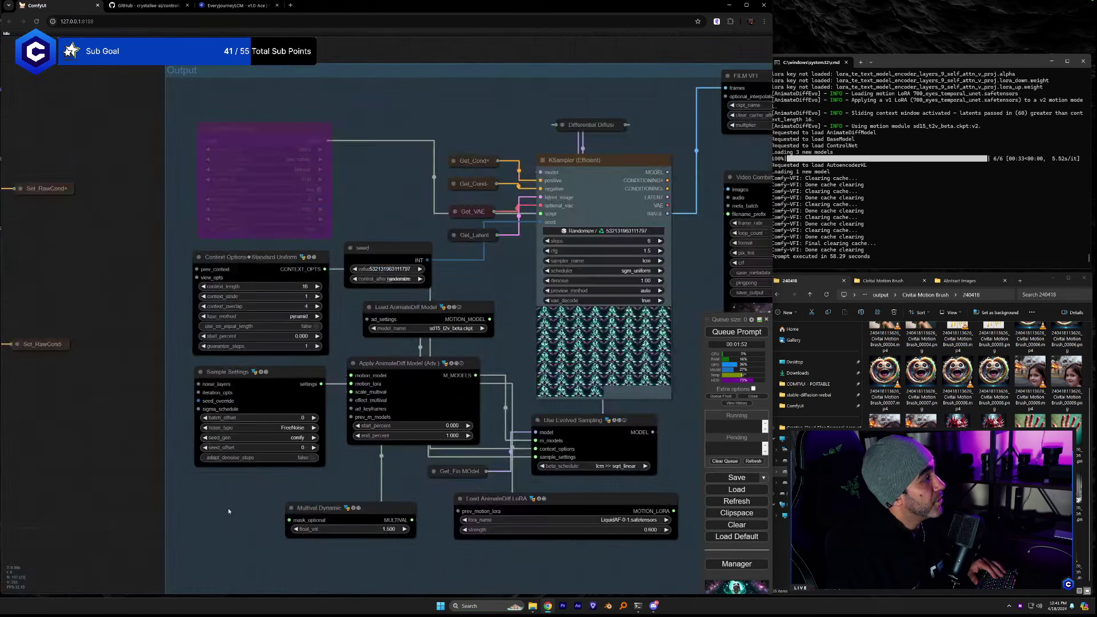
{"action": "scroll", "coordinate": [600, 465], "scroll_direction": "up", "scroll_amount": 3}
{"action": "left_click_drag", "start_coordinate": [600, 465], "coordinate": [835, 454]}
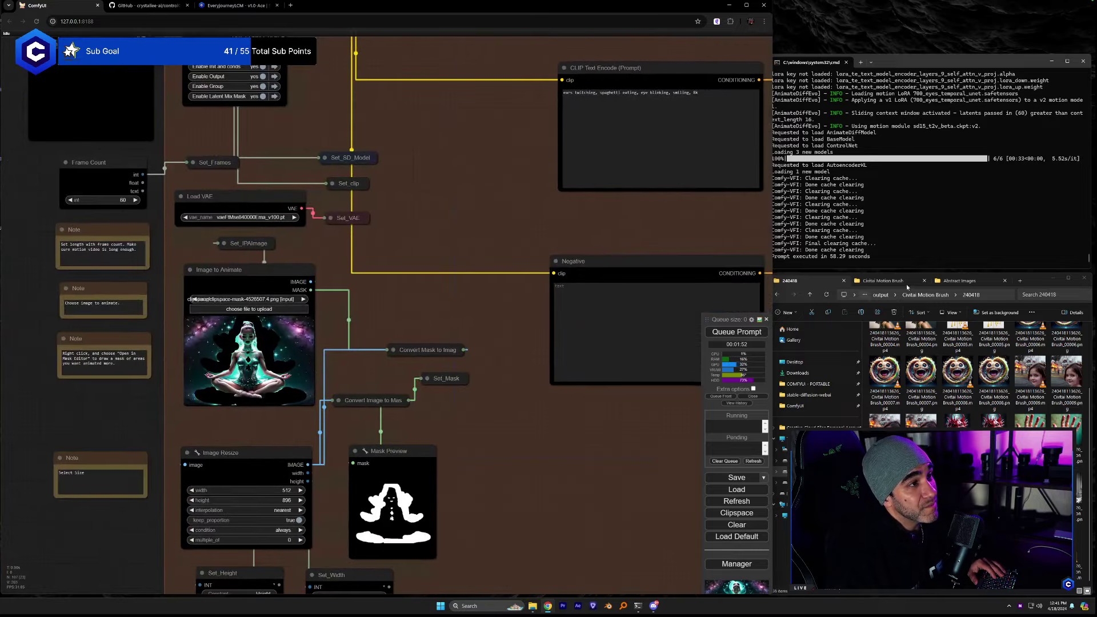
{"action": "left_click", "coordinate": [885, 281]}
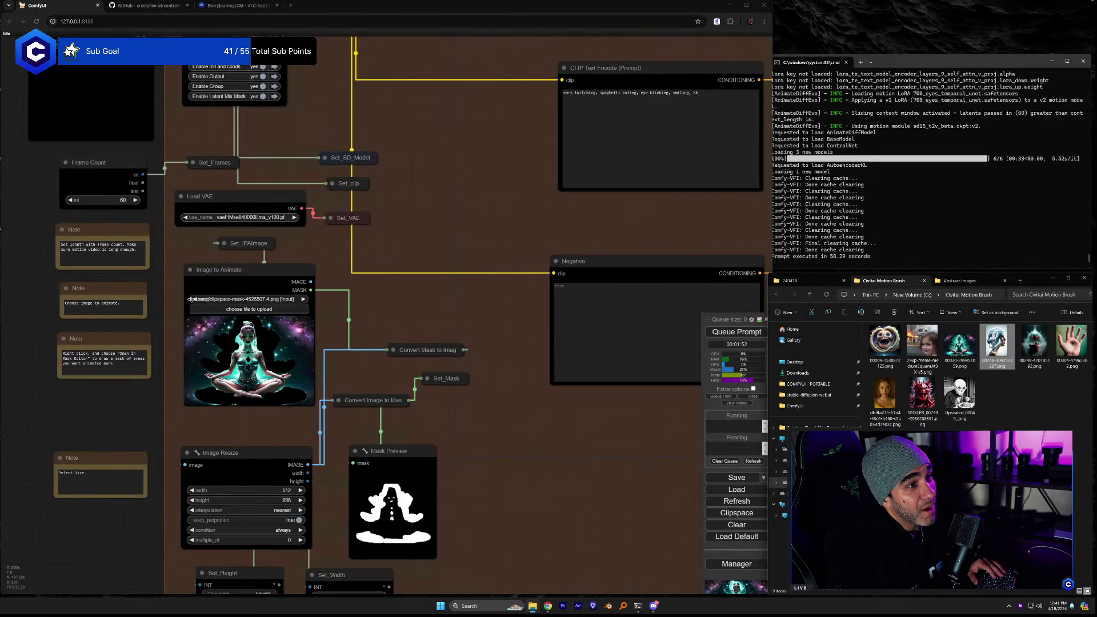
{"action": "left_click_drag", "start_coordinate": [989, 355], "coordinate": [291, 359]}
Mask the wave-shaped hair down to the neck, leaving the surfer and face unpainted, and save the mask to the node.
{"action": "right_click", "coordinate": [235, 296]}
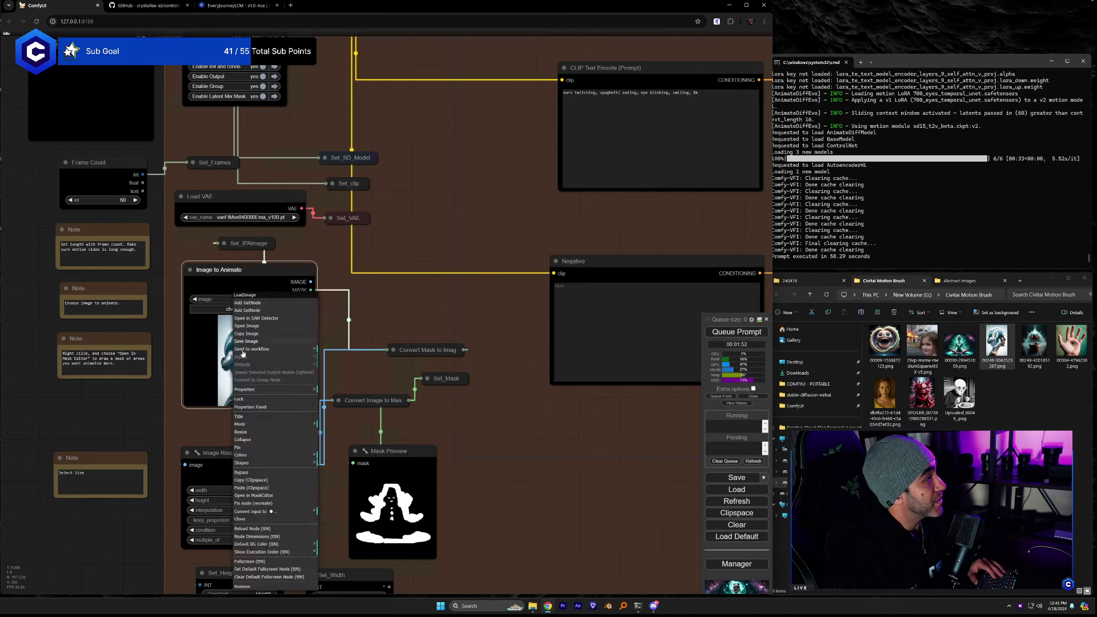
{"action": "left_click", "coordinate": [269, 495]}
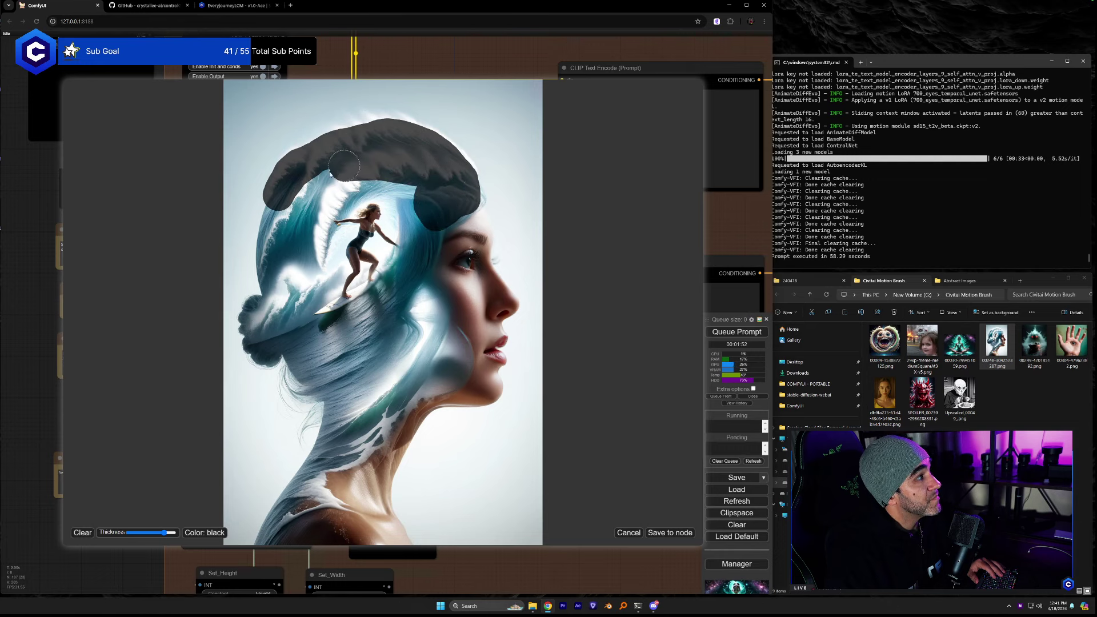
{"action": "left_click_drag", "start_coordinate": [287, 228], "coordinate": [350, 192]}
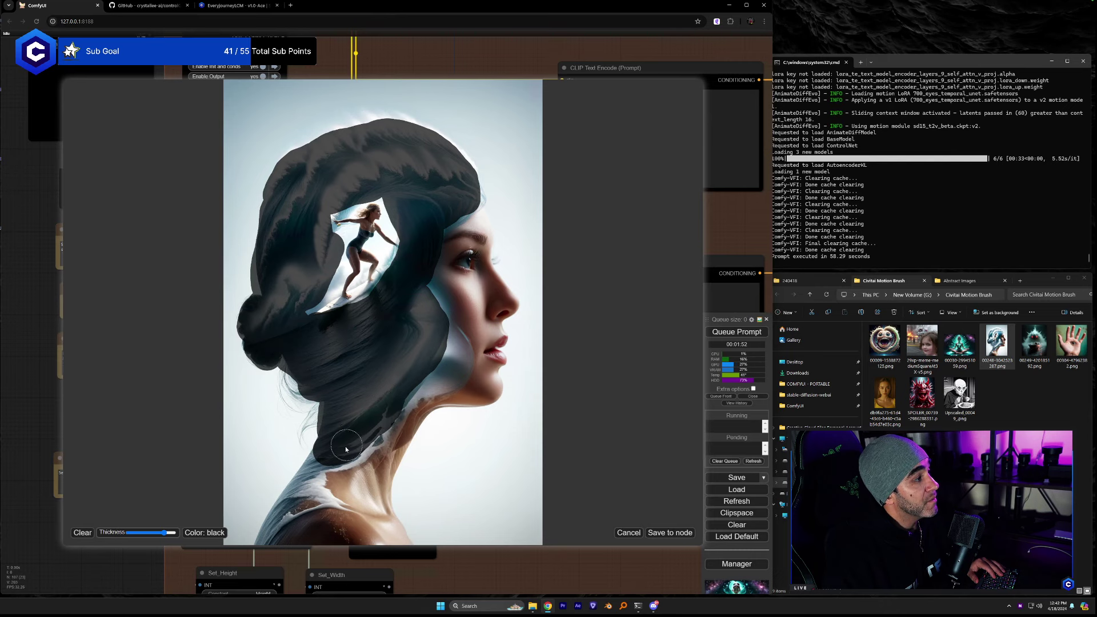
{"action": "left_click_drag", "start_coordinate": [324, 458], "coordinate": [308, 477]}
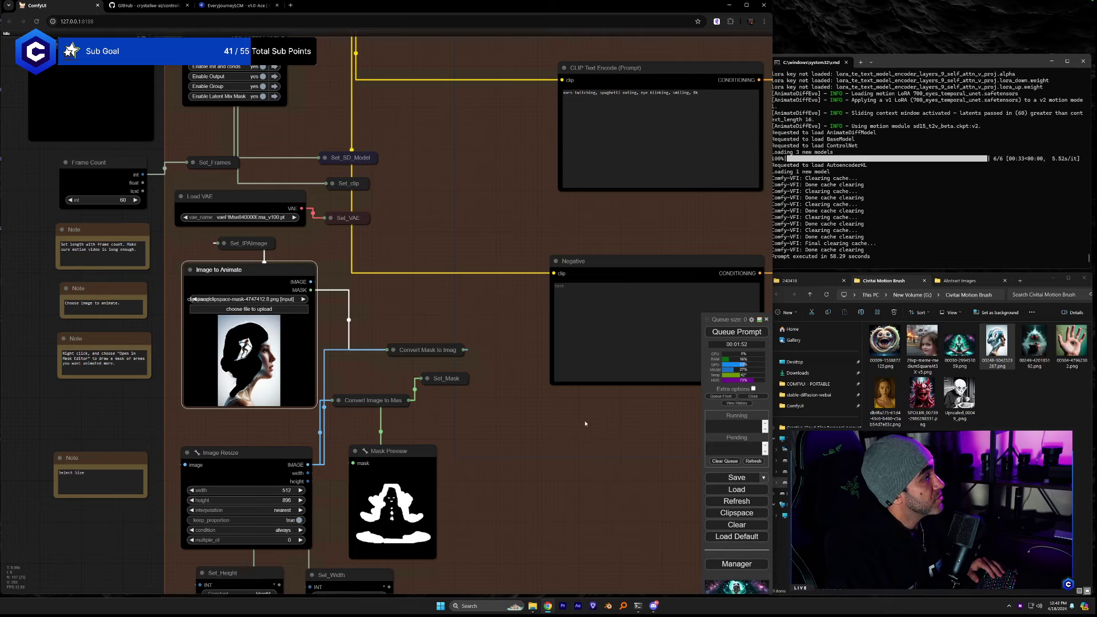
Change the positive prompt to "Surfing, waves crashing, eye blinking, smiling, 8k, highly detailed".
{"action": "left_click_drag", "start_coordinate": [585, 424], "coordinate": [320, 400]}
{"action": "scroll", "coordinate": [287, 533], "scroll_direction": "down", "scroll_amount": 5}
{"action": "scroll", "coordinate": [273, 300], "scroll_direction": "up", "scroll_amount": 8}
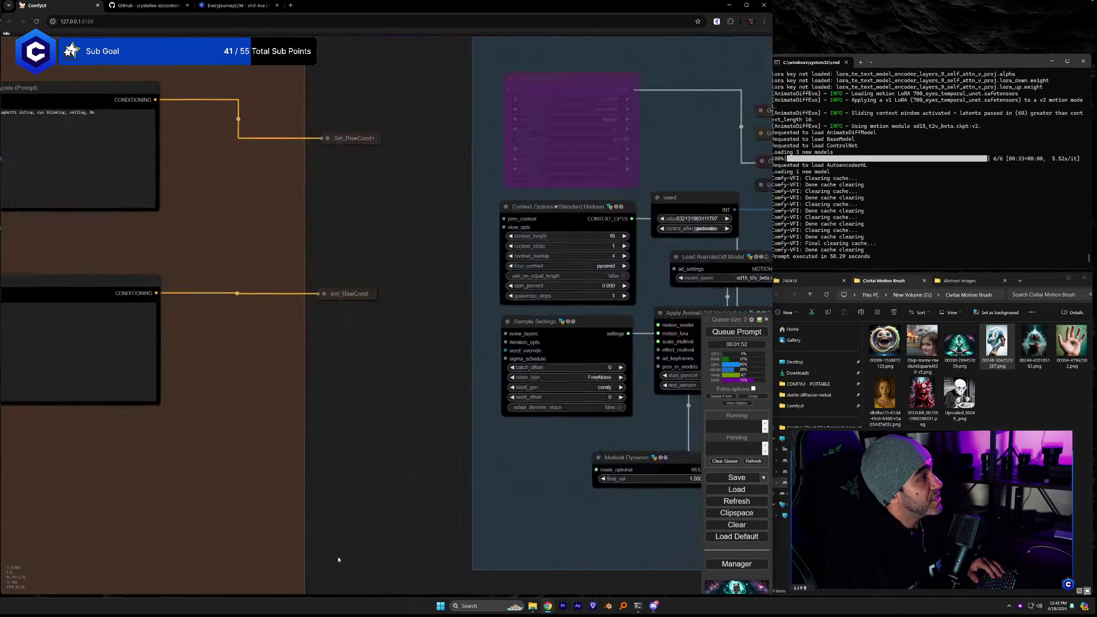
{"action": "left_click_drag", "start_coordinate": [226, 162], "coordinate": [315, 276]}
{"action": "type", "text": "S"}
{"action": "key", "text": "BackSpace"}
{"action": "key", "text": "BackSpace"}
{"action": "key", "text": "BackSpace"}
{"action": "type", "text": "Surfing, "}
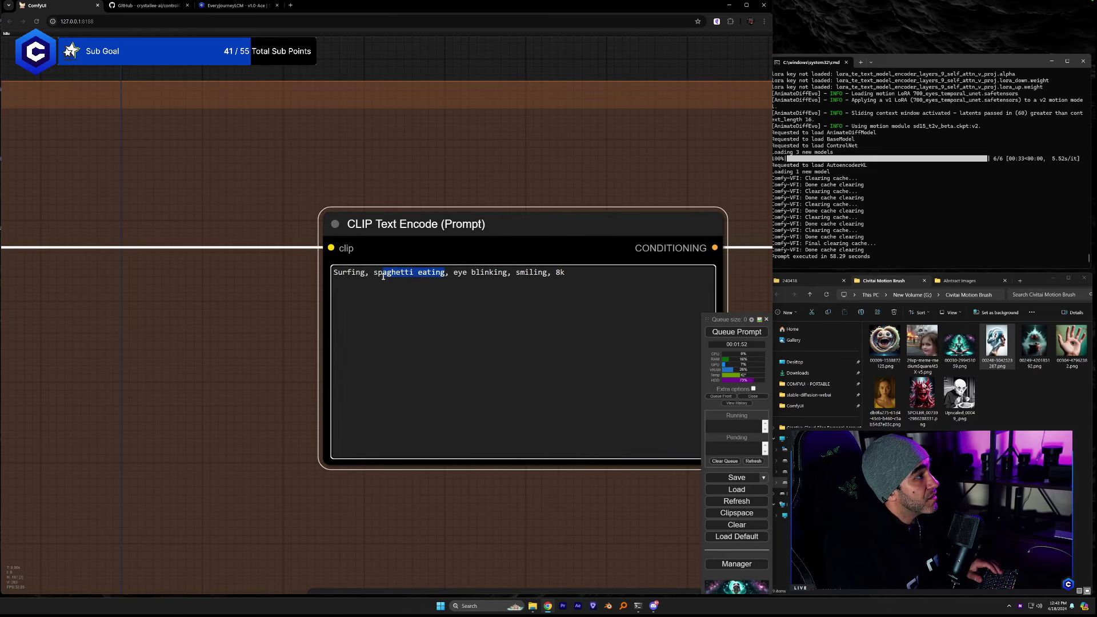
{"action": "type", "text": "waves crash"}
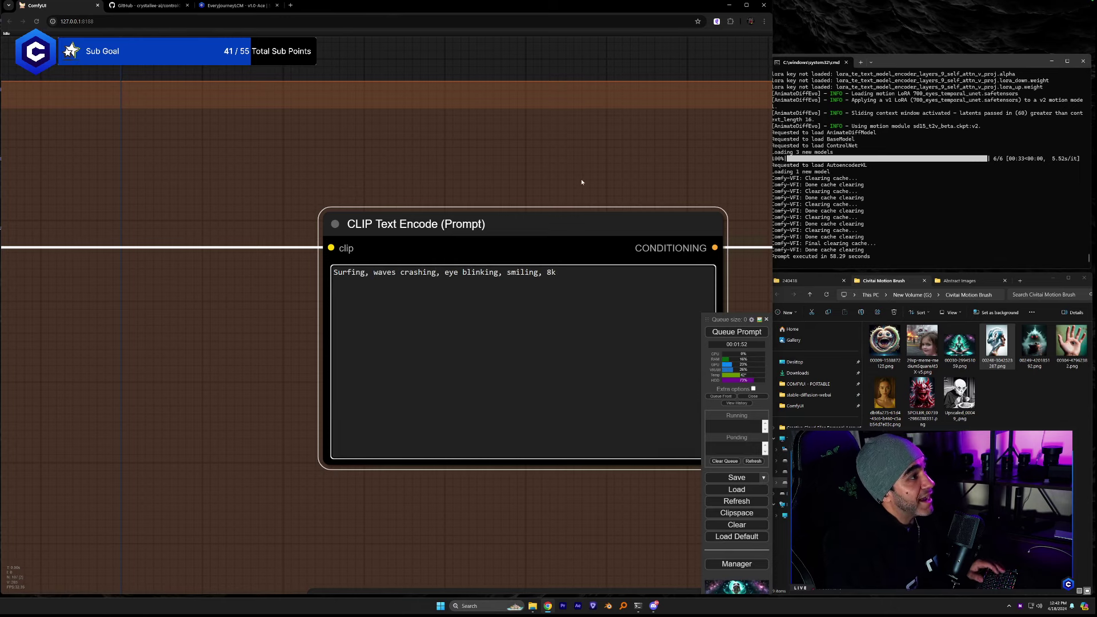
{"action": "scroll", "coordinate": [392, 279], "scroll_direction": "right", "scroll_amount": 5}
{"action": "scroll", "coordinate": [432, 334], "scroll_direction": "down", "scroll_amount": 6}
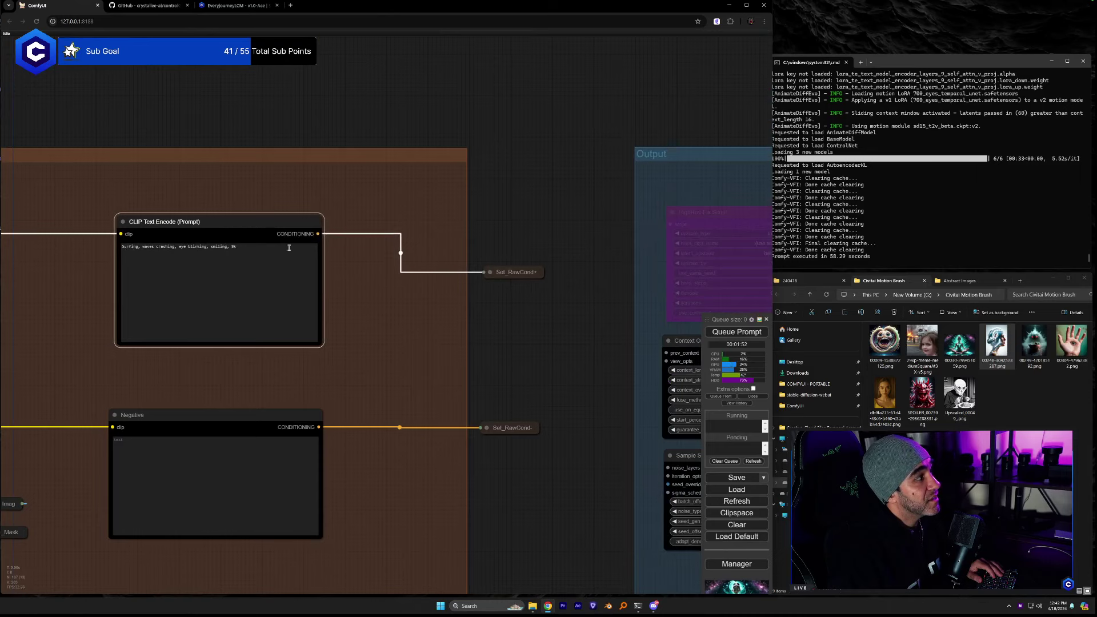
{"action": "type", "text": "highly detailed"}
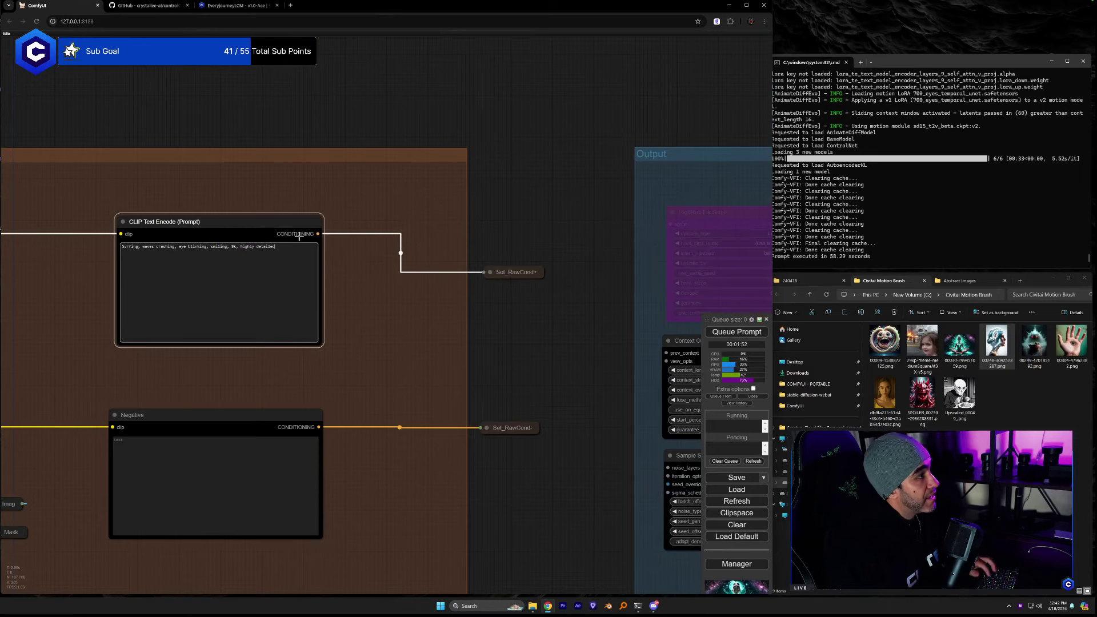
Queue the surfing-wave head render with the LiquidAF-0-1.safetensors motion LoRA.
{"action": "type", "text": "1"}
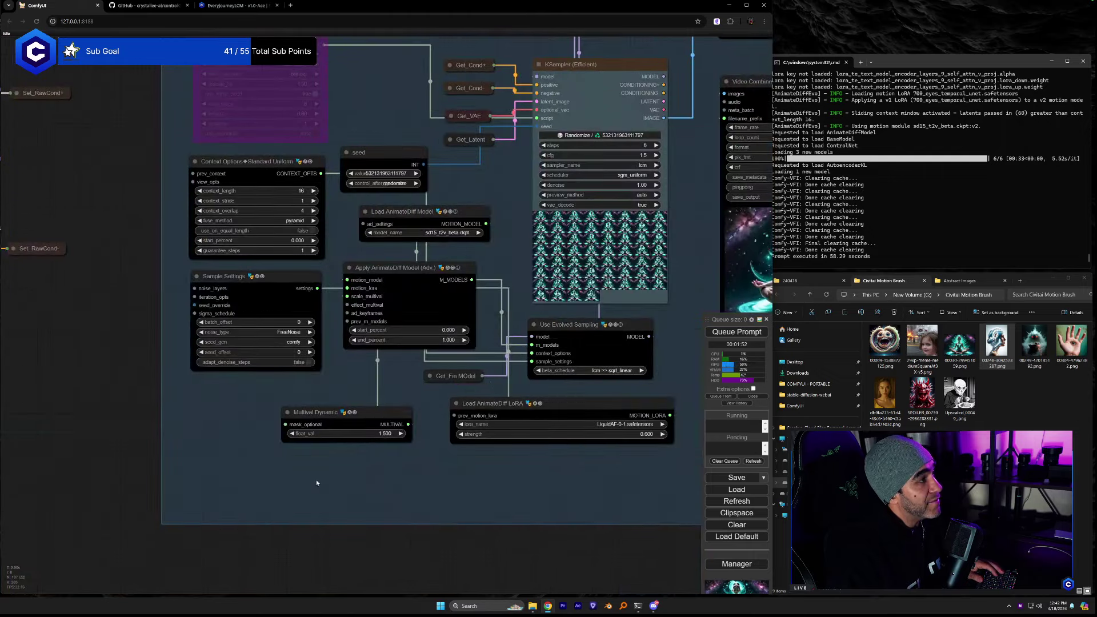
{"action": "type", "text": "2"}
{"action": "left_click", "coordinate": [400, 431]}
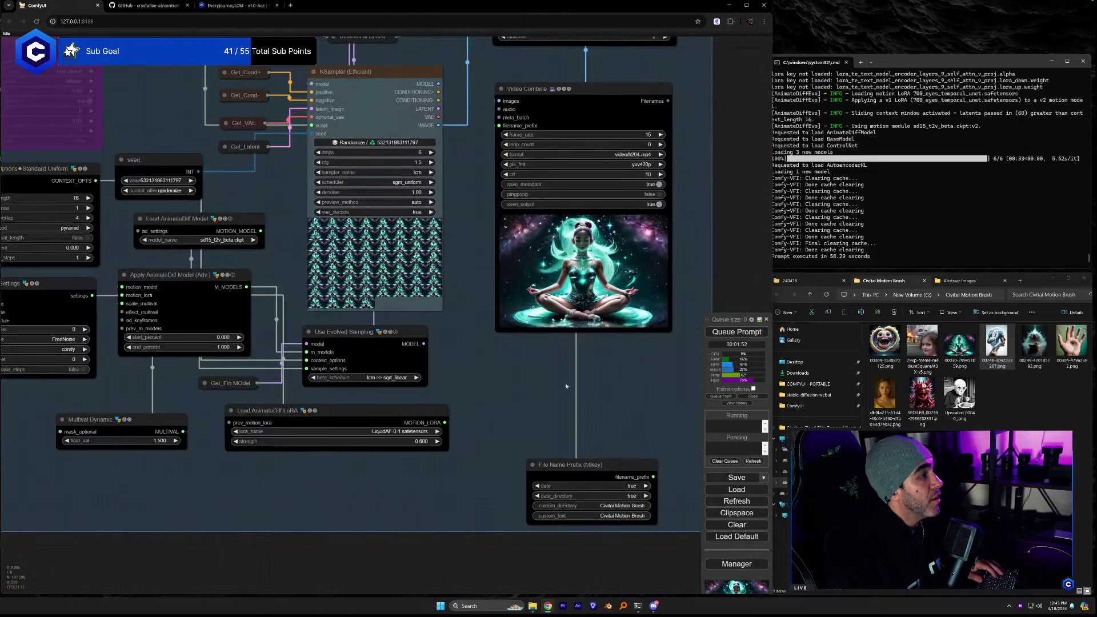
{"action": "key", "text": "ctrl+Return"}
Place a copy of the meditating woman's Video Combine node outside the Output group, beside the earlier saved copies.
{"action": "left_click_drag", "start_coordinate": [413, 388], "coordinate": [27, 415]}
{"action": "left_click_drag", "start_coordinate": [154, 115], "coordinate": [508, 103]}
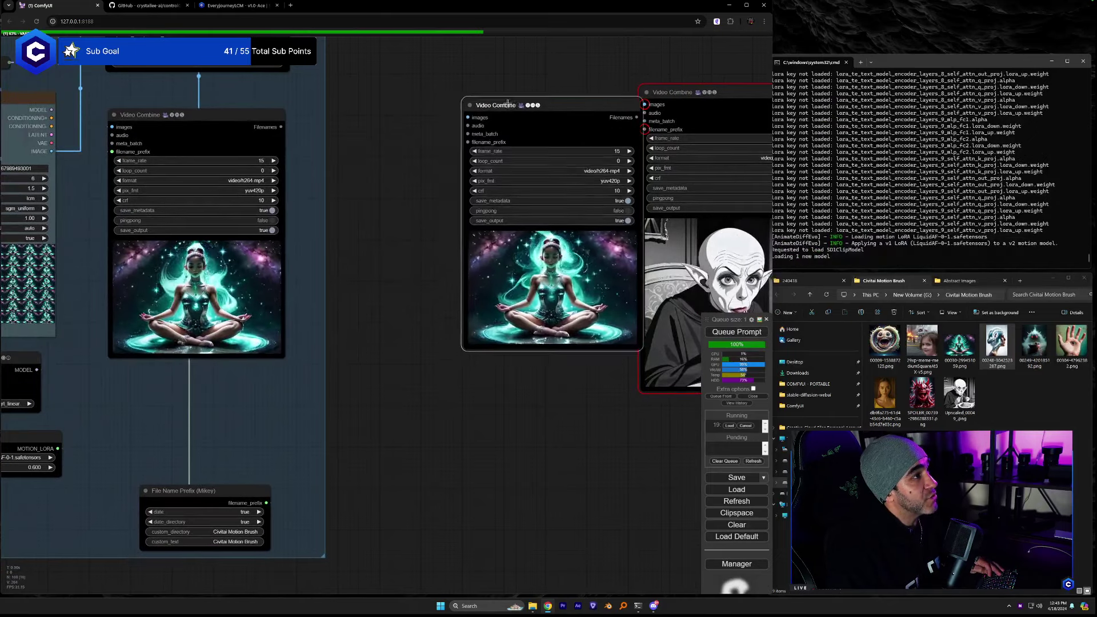
{"action": "left_click_drag", "start_coordinate": [274, 184], "coordinate": [414, 237]}
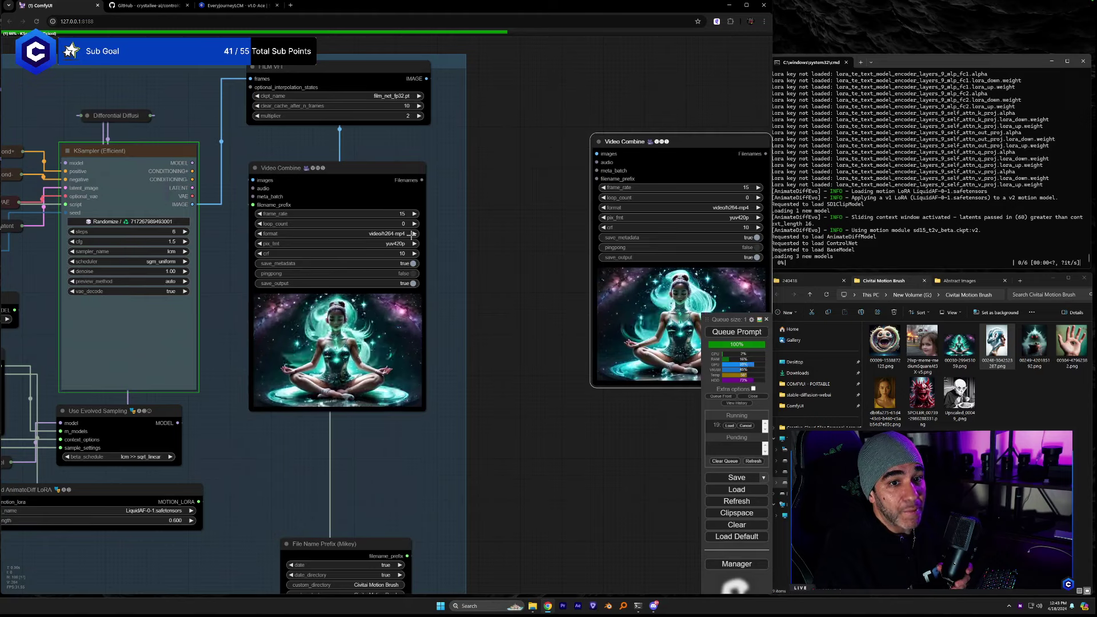
Set the motion LoRA to 250_wavpuls_BNX_r64_temporal_unet.safetensors and queue another render.
{"action": "left_click", "coordinate": [133, 512]}
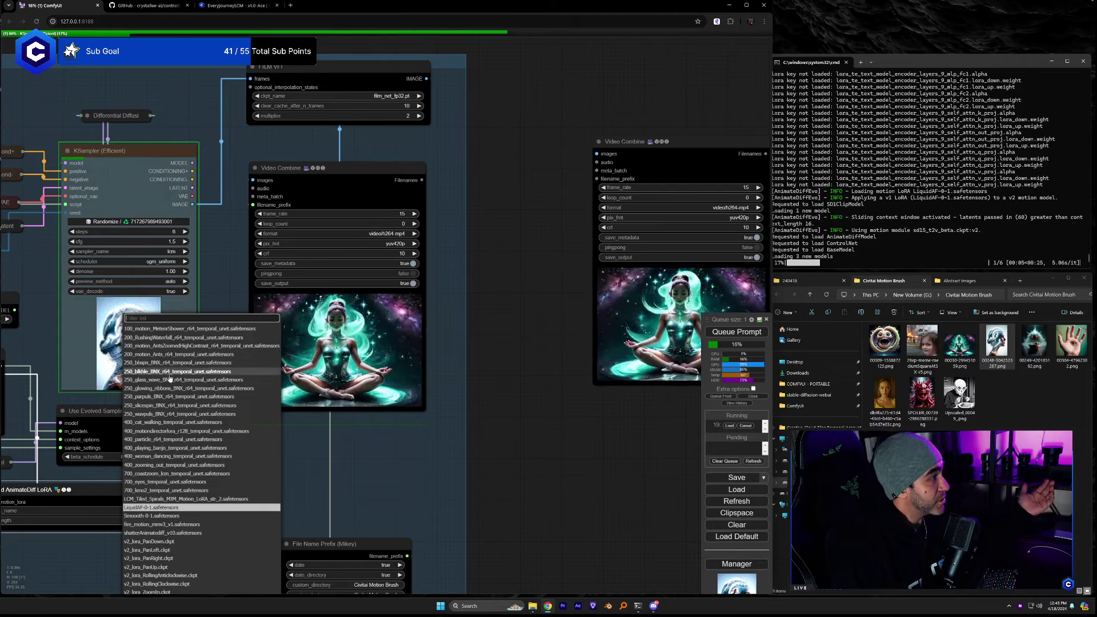
{"action": "left_click", "coordinate": [182, 414]}
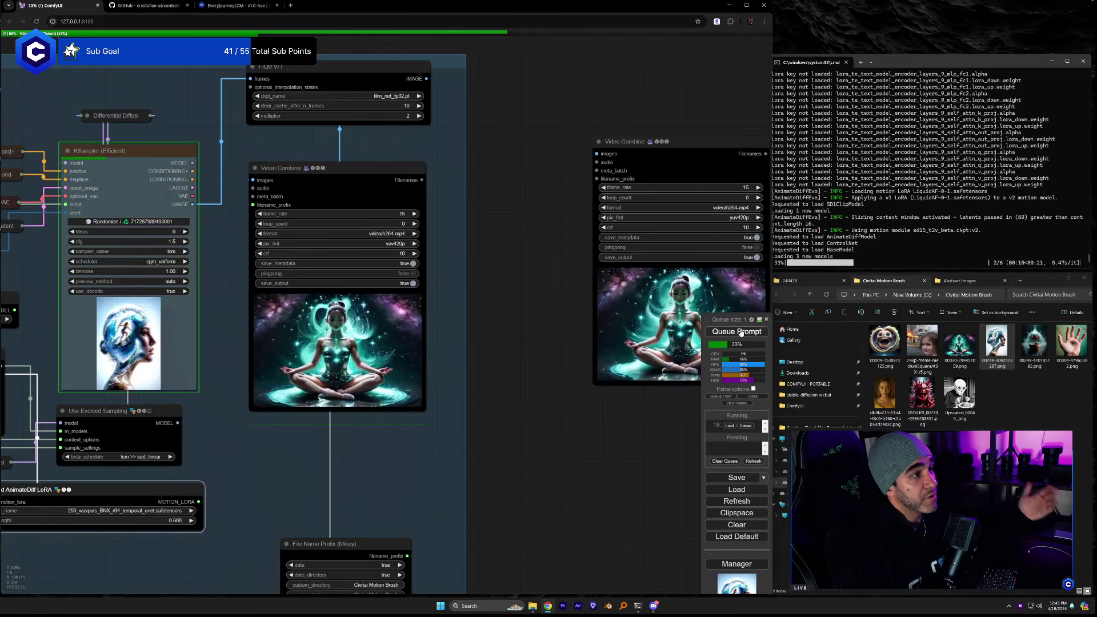
{"action": "left_click", "coordinate": [738, 332]}
Check the surfing-wave head render's progress in the KSampler and examine its animation in the Video Combine node.
{"action": "left_click_drag", "start_coordinate": [615, 413], "coordinate": [541, 415]}
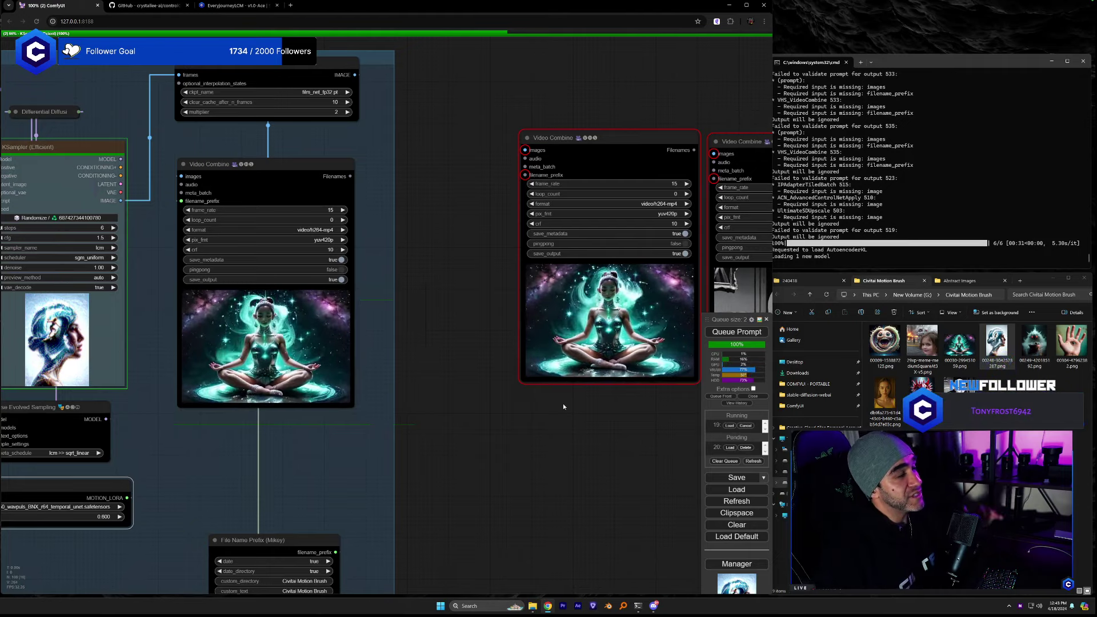
{"action": "scroll", "coordinate": [345, 443], "scroll_direction": "up", "scroll_amount": 6}
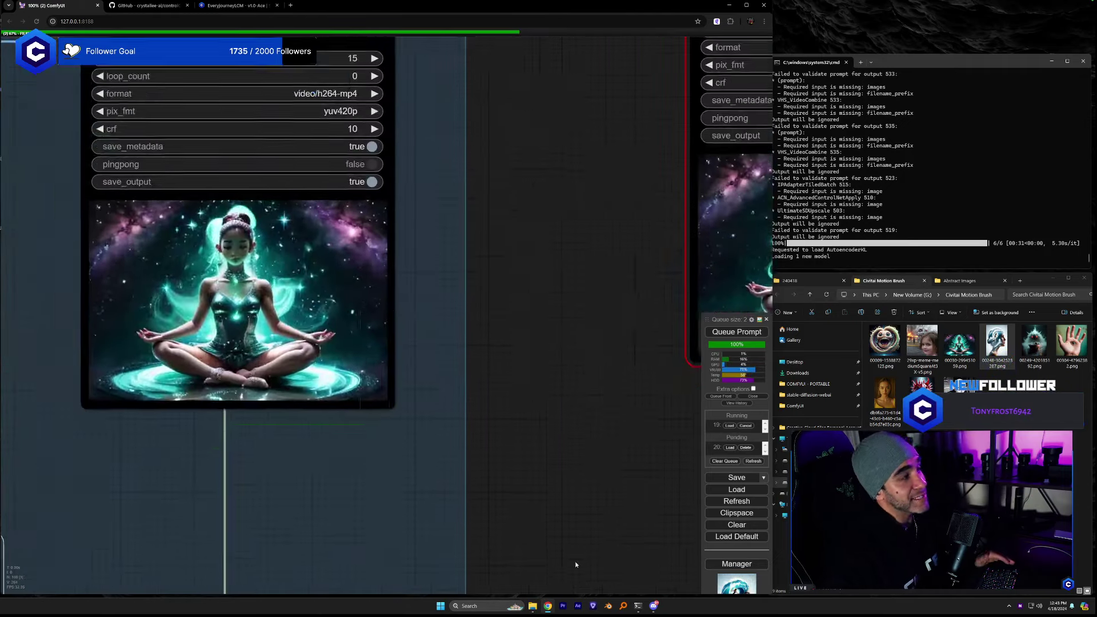
{"action": "left_click_drag", "start_coordinate": [336, 352], "coordinate": [526, 469]}
{"action": "scroll", "coordinate": [526, 469], "scroll_direction": "down", "scroll_amount": 4}
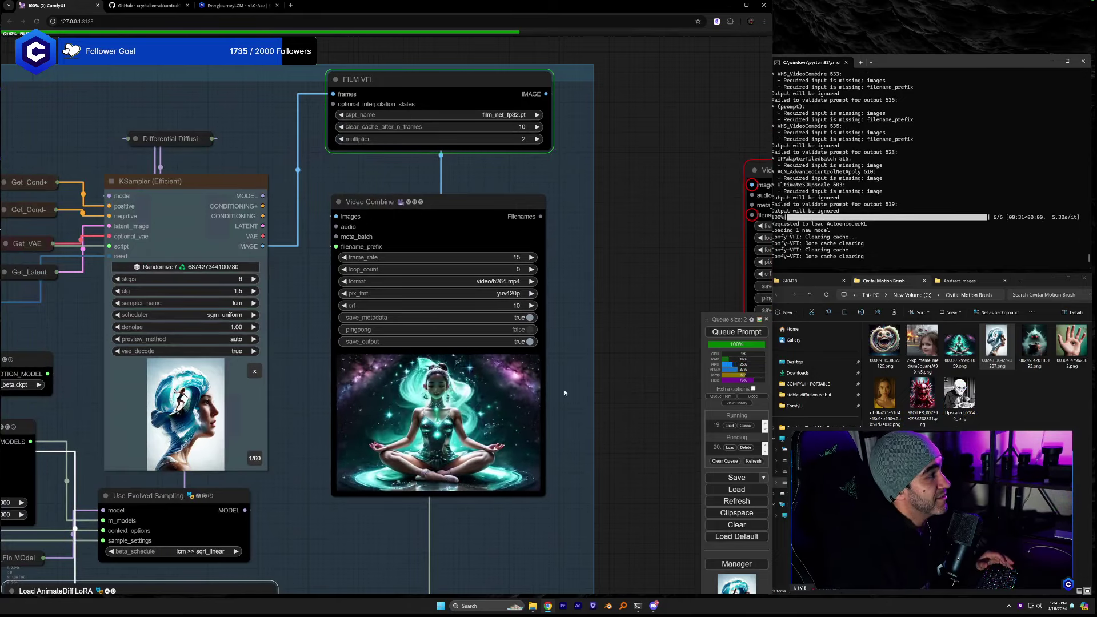
{"action": "left_click_drag", "start_coordinate": [575, 374], "coordinate": [512, 372]}
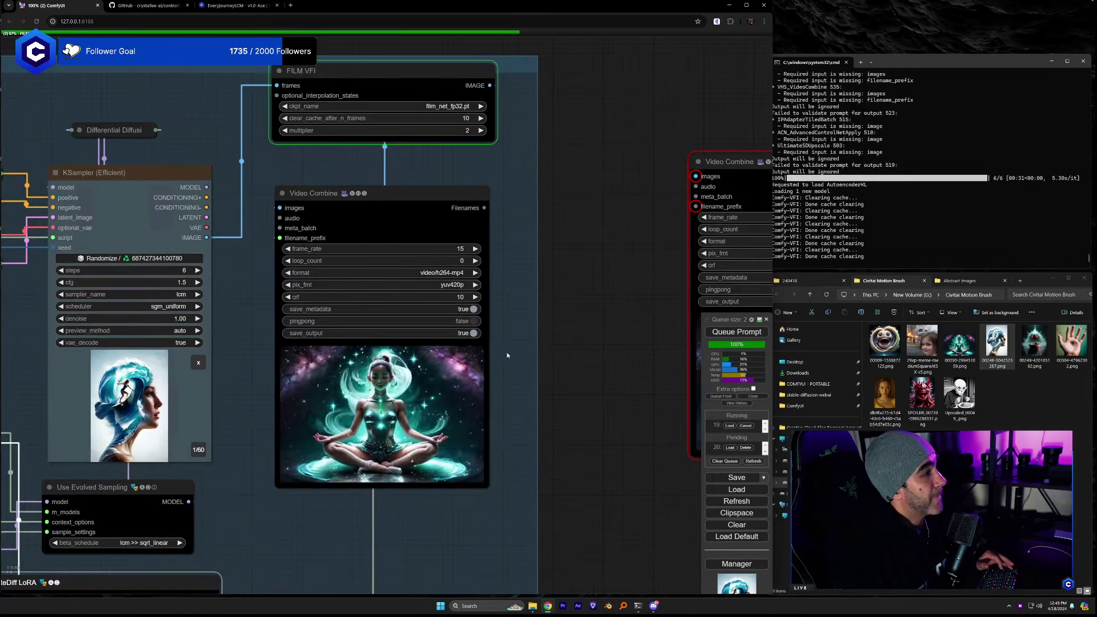
{"action": "scroll", "coordinate": [514, 374], "scroll_direction": "up", "scroll_amount": 3}
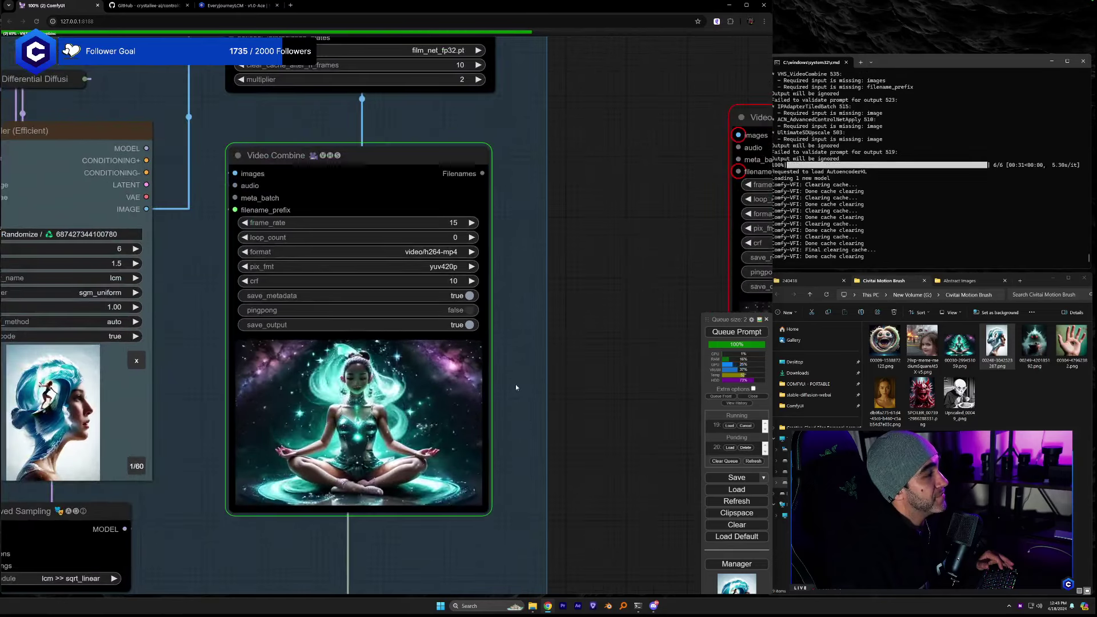
{"action": "left_click_drag", "start_coordinate": [543, 365], "coordinate": [560, 288]}
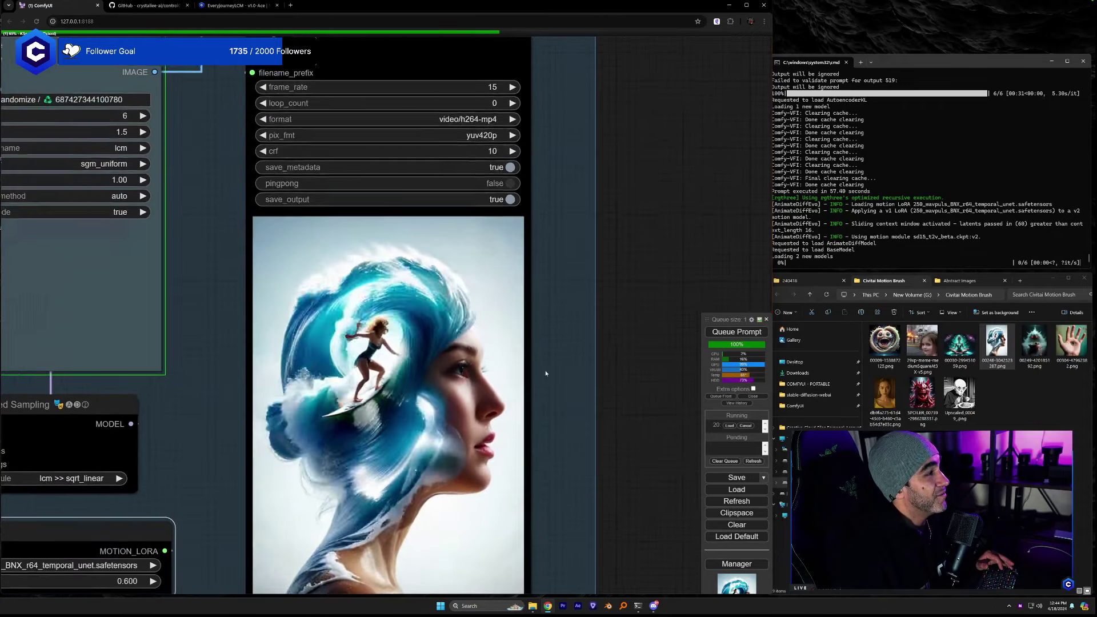
{"action": "scroll", "coordinate": [545, 370], "scroll_direction": "up", "scroll_amount": 1}
{"action": "left_click_drag", "start_coordinate": [545, 371], "coordinate": [571, 304]}
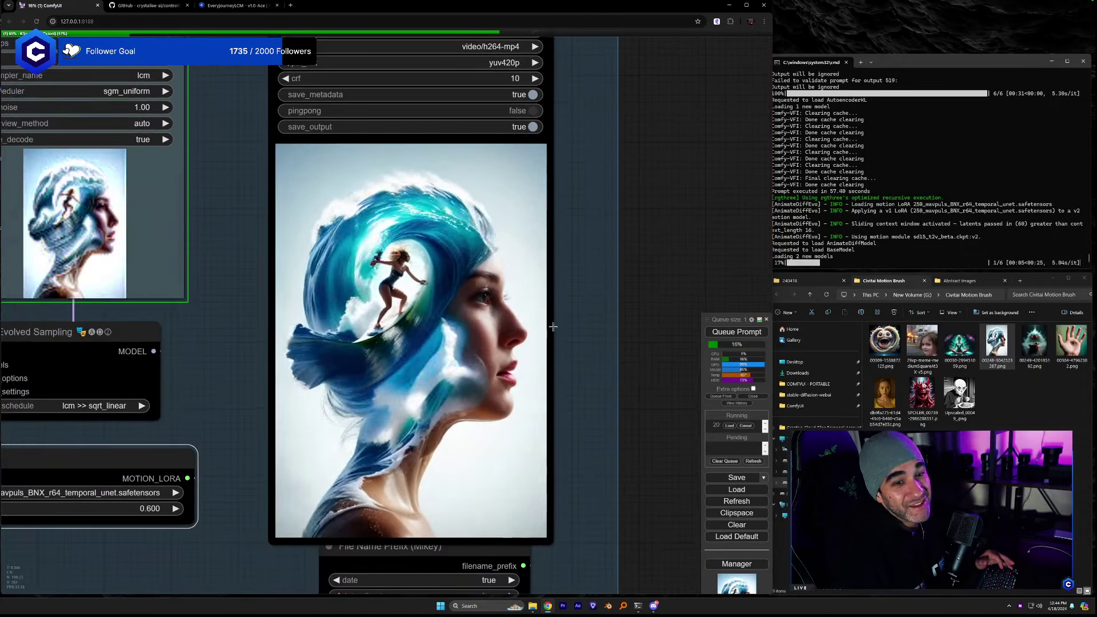
{"action": "left_click_drag", "start_coordinate": [566, 329], "coordinate": [547, 358]}
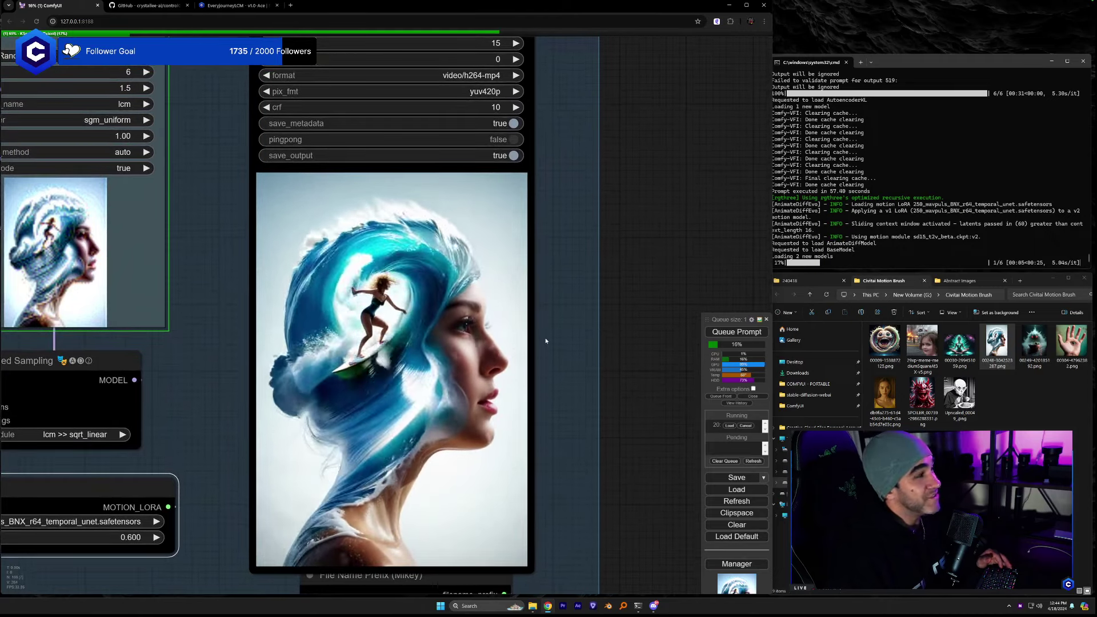
{"action": "scroll", "coordinate": [553, 338], "scroll_direction": "down", "scroll_amount": 4}
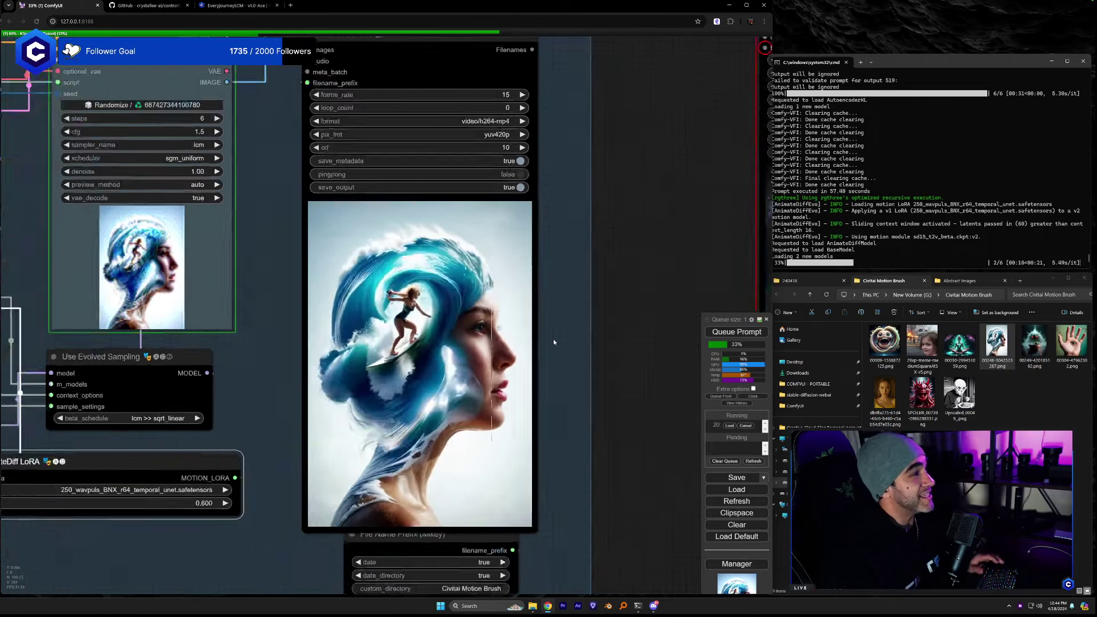
{"action": "left_click_drag", "start_coordinate": [553, 338], "coordinate": [406, 341]}
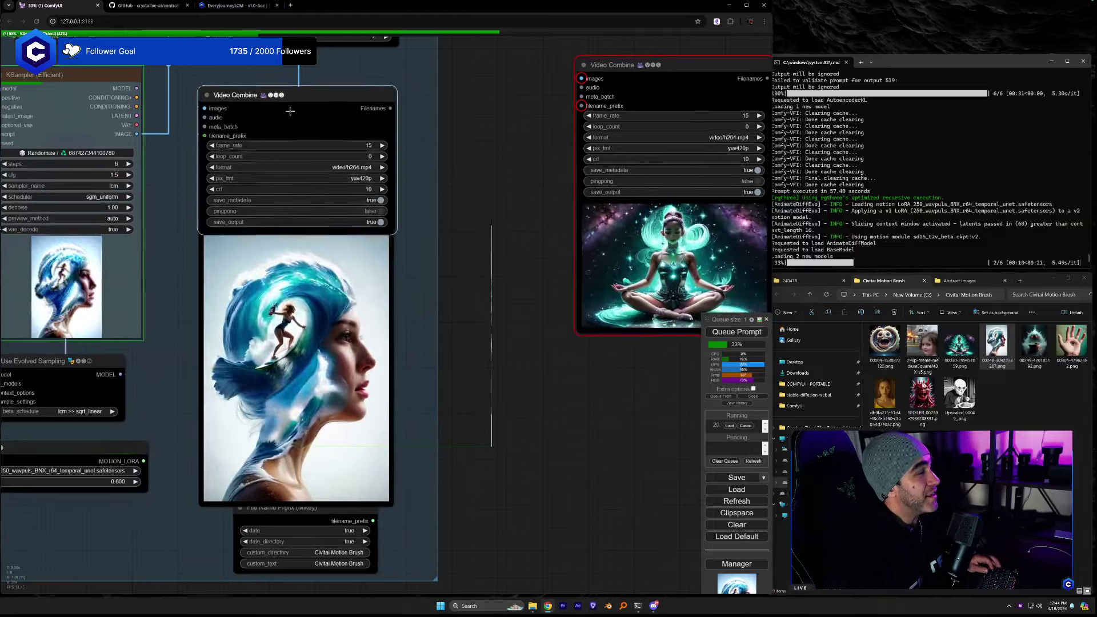
Place a copy of the surfing-wave head's Video Combine node outside the Output group, near the earlier saved copies.
{"action": "left_click_drag", "start_coordinate": [275, 105], "coordinate": [605, 358]}
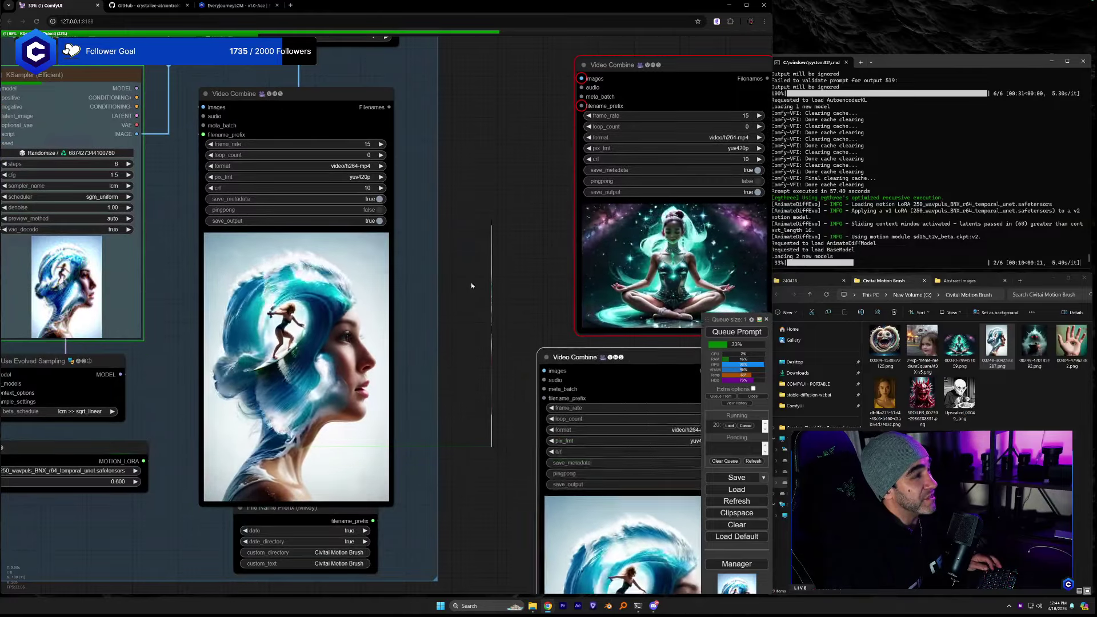
{"action": "left_click_drag", "start_coordinate": [503, 289], "coordinate": [208, 221]}
{"action": "scroll", "coordinate": [507, 372], "scroll_direction": "down", "scroll_amount": 2}
{"action": "left_click_drag", "start_coordinate": [508, 376], "coordinate": [256, 443]}
Shift the row of saved Video Combine copies away from the Output group and place the surfing-wave head copy in the gap.
{"action": "left_click_drag", "start_coordinate": [309, 184], "coordinate": [625, 172]}
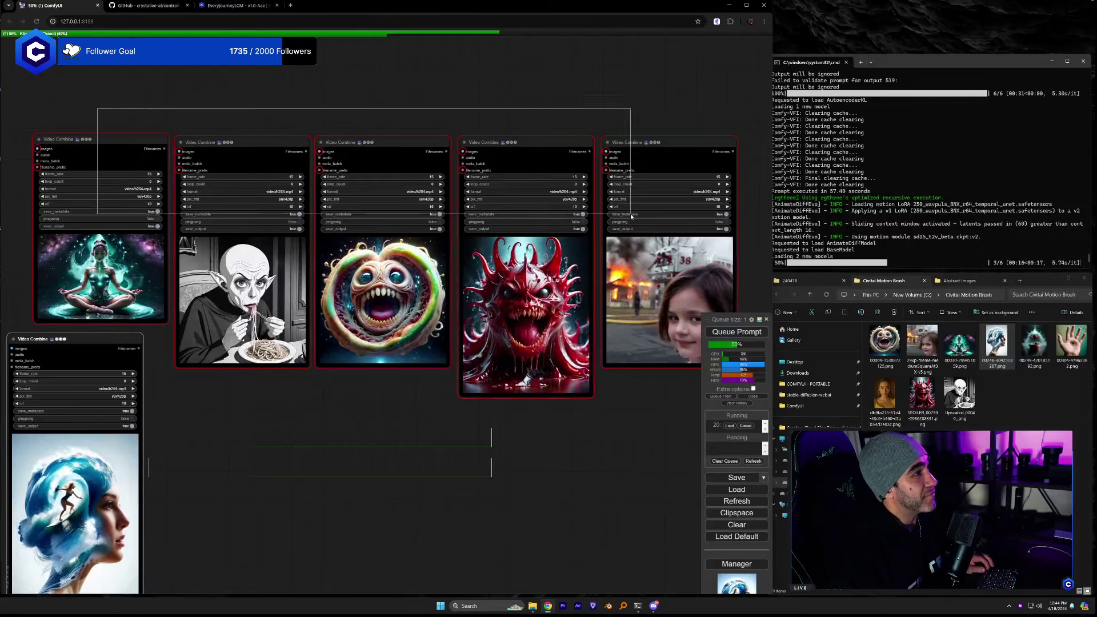
{"action": "left_click_drag", "start_coordinate": [68, 138], "coordinate": [397, 144]}
{"action": "left_click_drag", "start_coordinate": [173, 317], "coordinate": [386, 297]}
{"action": "left_click_drag", "start_coordinate": [268, 314], "coordinate": [219, 170]}
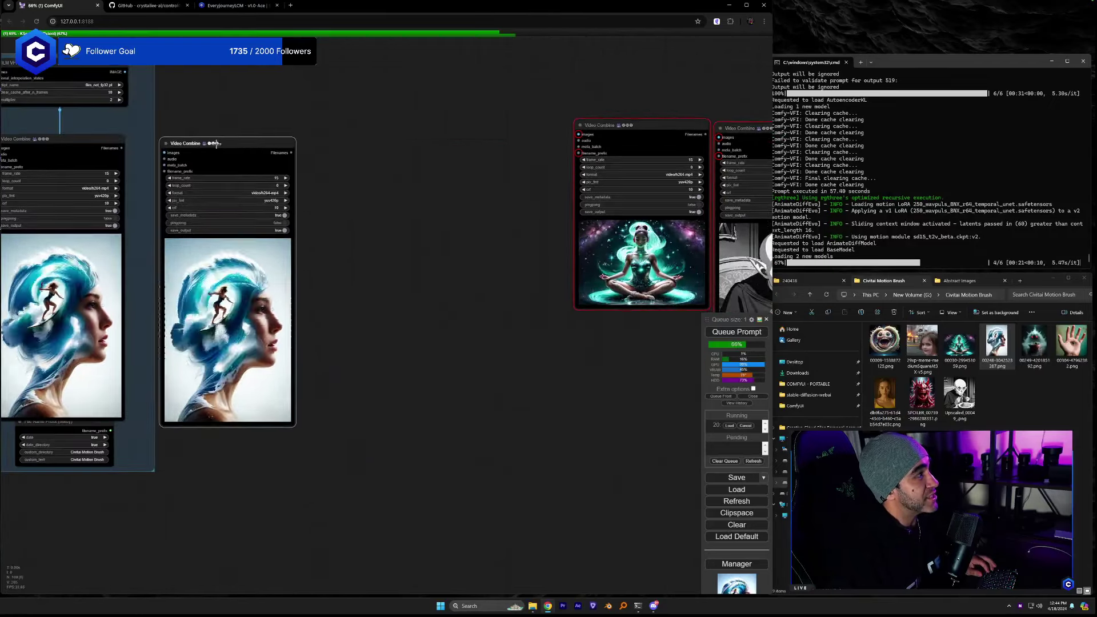
Compare the surfing-wave head animations in the output Video Combine node and its saved copy, and check the running render.
{"action": "scroll", "coordinate": [317, 333], "scroll_direction": "up", "scroll_amount": 6}
{"action": "left_click_drag", "start_coordinate": [275, 365], "coordinate": [372, 379]}
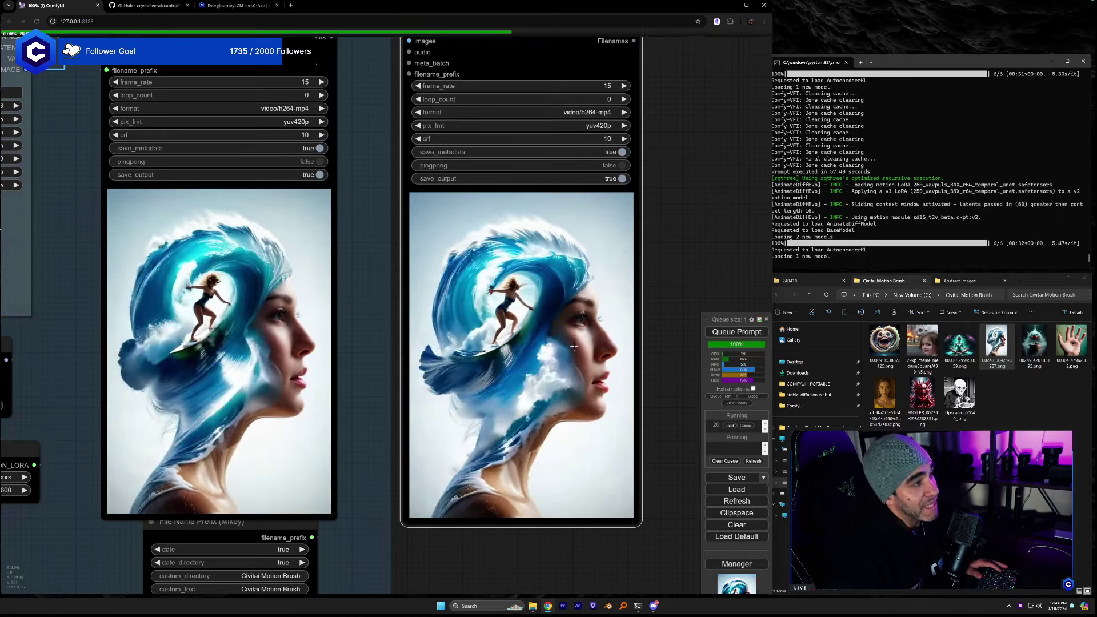
{"action": "scroll", "coordinate": [508, 392], "scroll_direction": "down", "scroll_amount": 3}
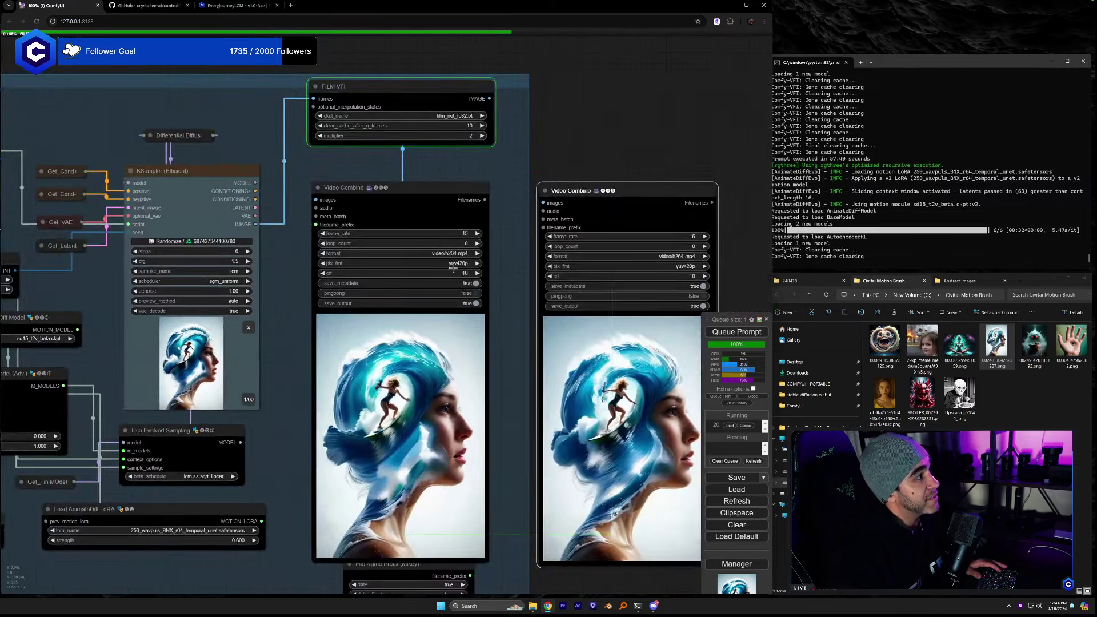
{"action": "scroll", "coordinate": [465, 392], "scroll_direction": "up", "scroll_amount": 1}
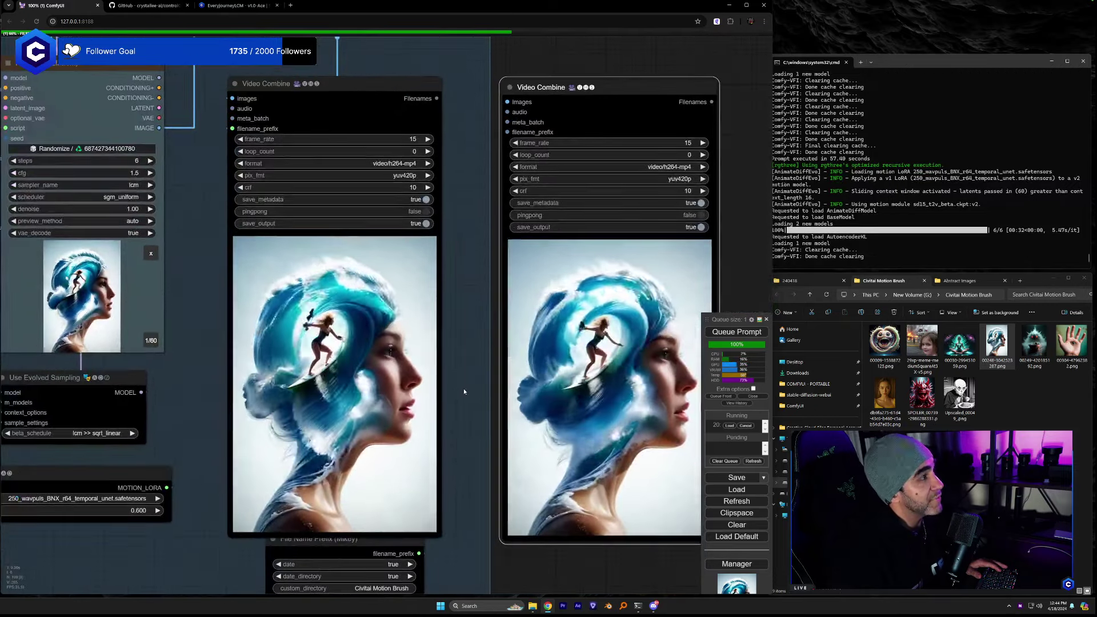
{"action": "left_click_drag", "start_coordinate": [516, 435], "coordinate": [470, 427]}
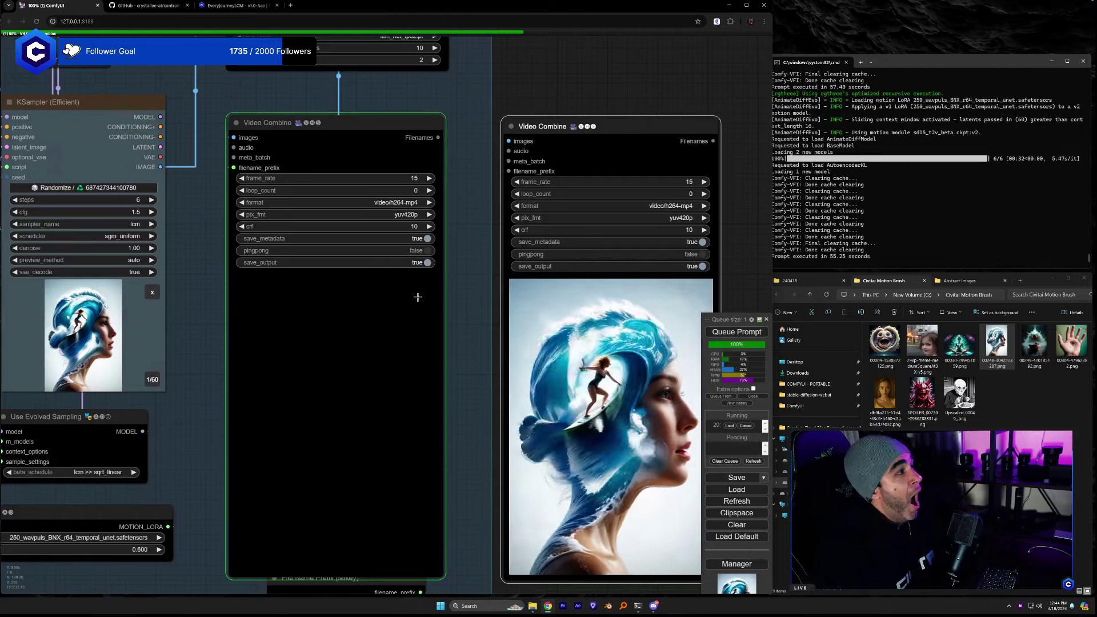
Reposition the output Video Combine node beside the saved copy and compare the wavpuls render with the LiquidAF one.
{"action": "left_click_drag", "start_coordinate": [412, 233], "coordinate": [395, 203]}
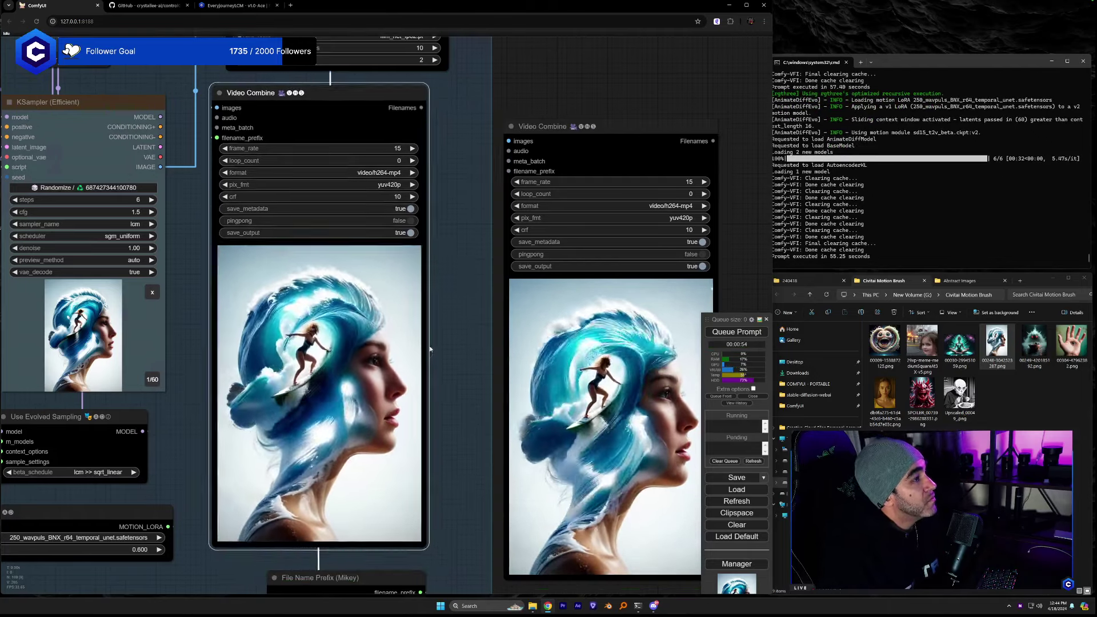
{"action": "left_click_drag", "start_coordinate": [337, 104], "coordinate": [361, 119]}
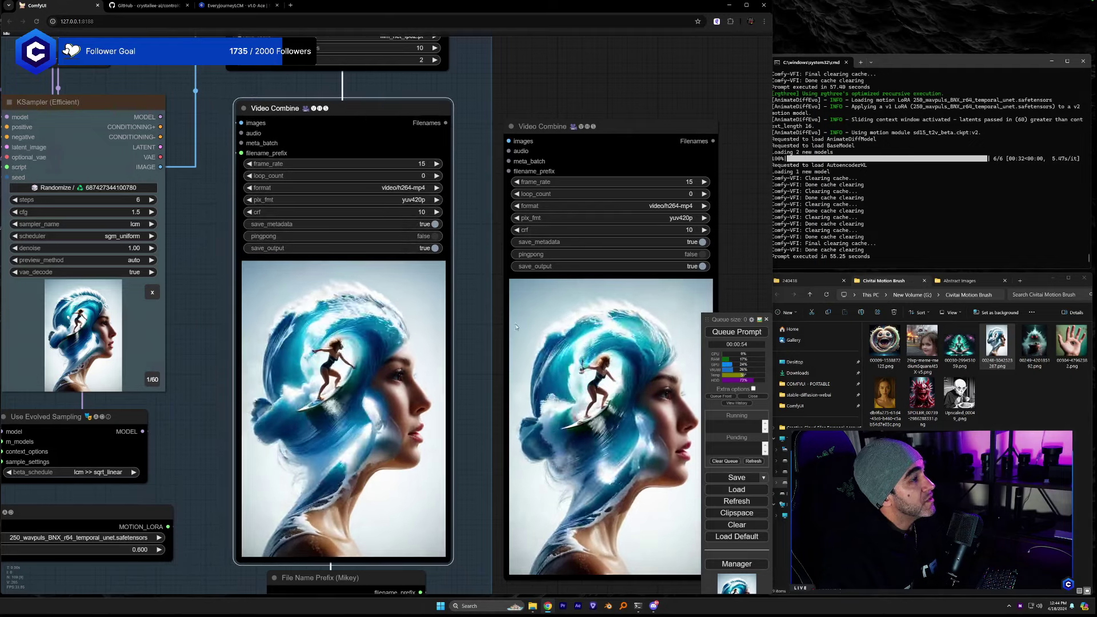
{"action": "scroll", "coordinate": [448, 357], "scroll_direction": "up", "scroll_amount": 3}
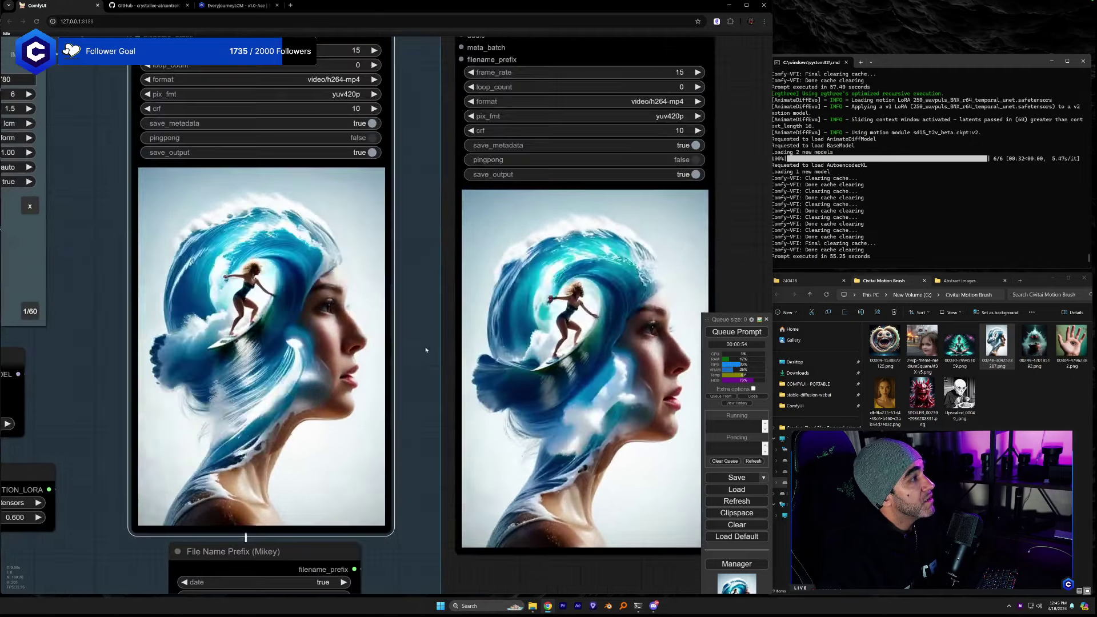
{"action": "left_click_drag", "start_coordinate": [426, 349], "coordinate": [408, 341]}
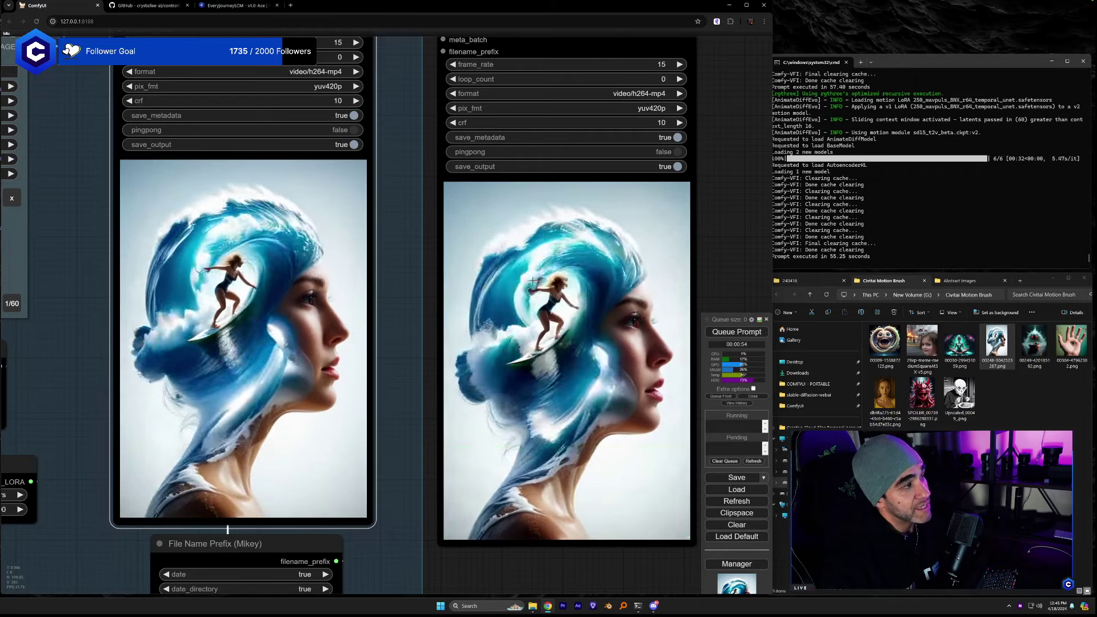
Set the motion LoRA in the Load AnimateDiff LoRA node back to LiquidAF-0-1.safetensors.
{"action": "left_click_drag", "start_coordinate": [402, 423], "coordinate": [705, 259]}
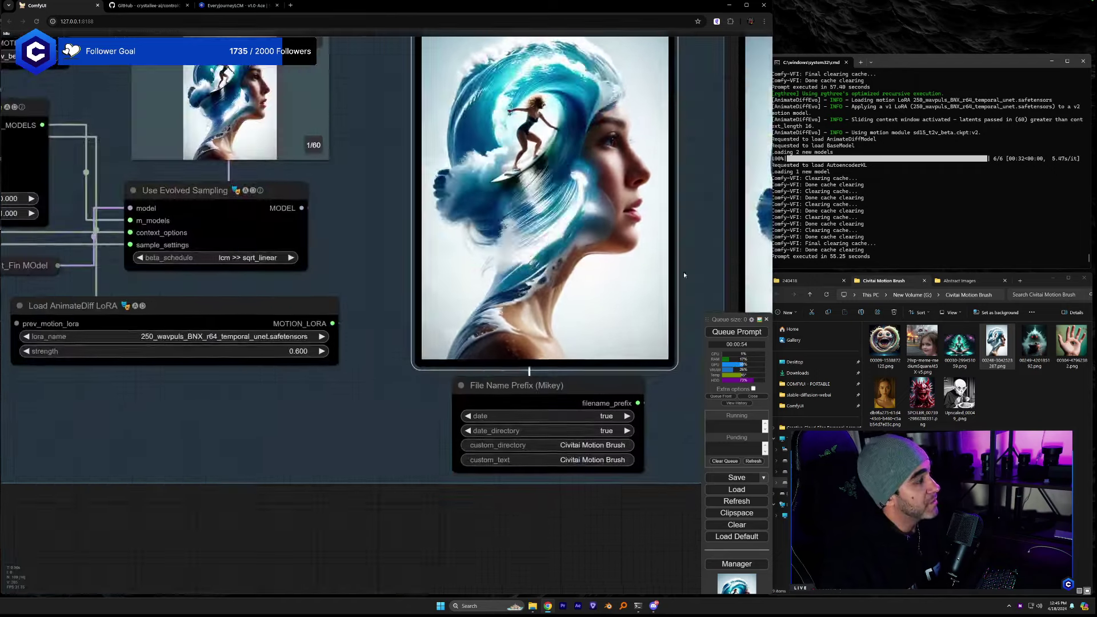
{"action": "left_click_drag", "start_coordinate": [264, 386], "coordinate": [349, 410]}
{"action": "left_click", "coordinate": [349, 405]}
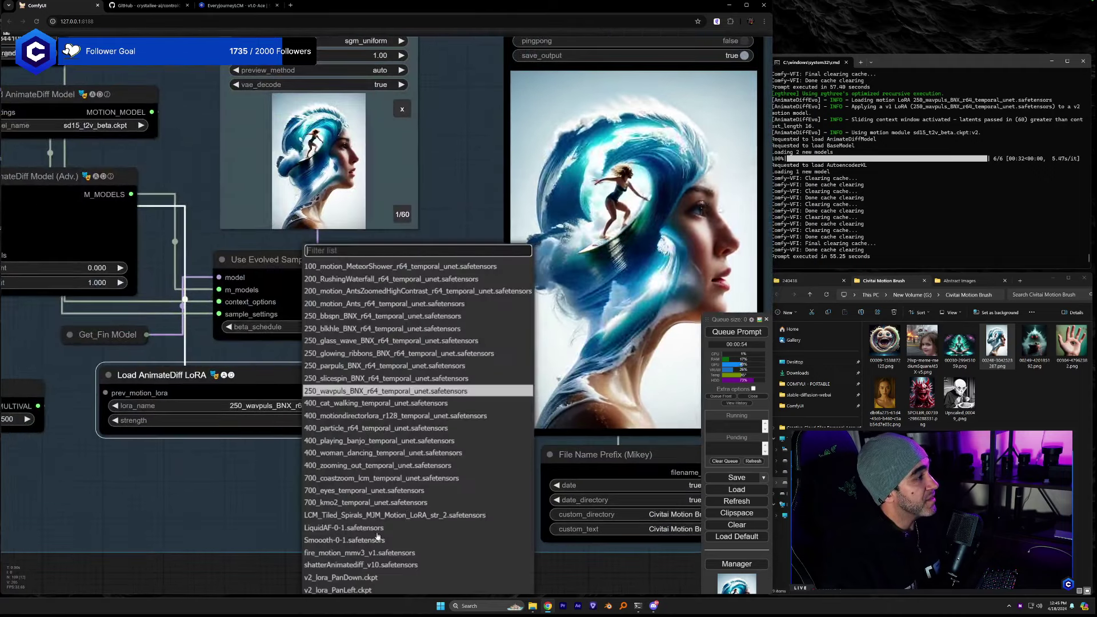
{"action": "left_click", "coordinate": [331, 530]}
{"action": "left_click_drag", "start_coordinate": [214, 476], "coordinate": [258, 523]}
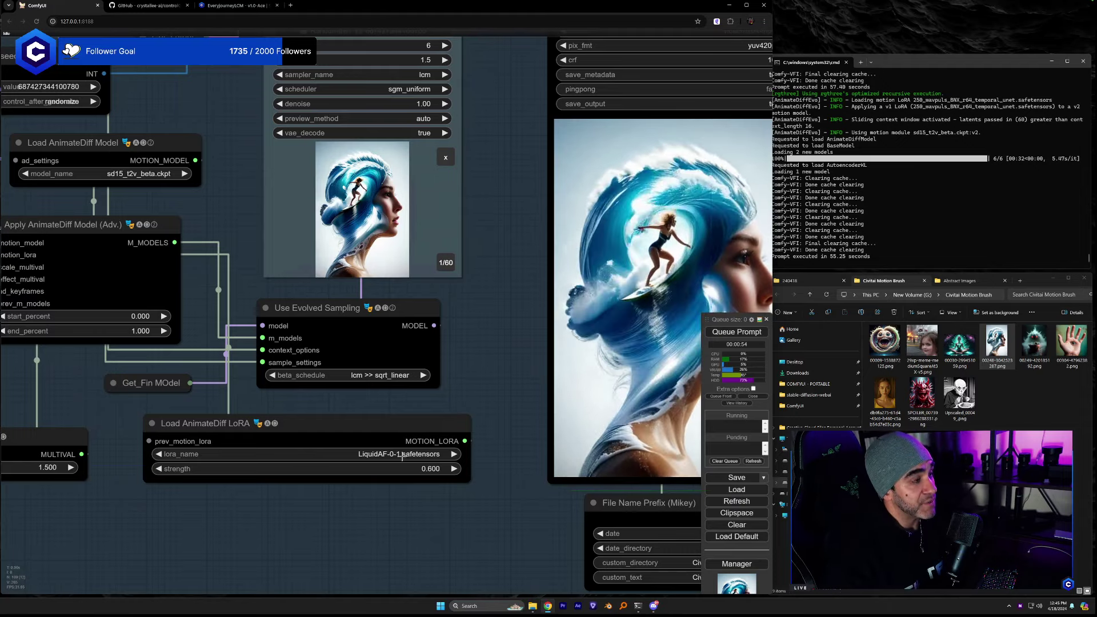
Examine the AnimateDiff nodes and the masked surfing-wave head in the Image to Animate node.
{"action": "scroll", "coordinate": [304, 535], "scroll_direction": "down", "scroll_amount": 3}
{"action": "left_click_drag", "start_coordinate": [304, 536], "coordinate": [350, 525]}
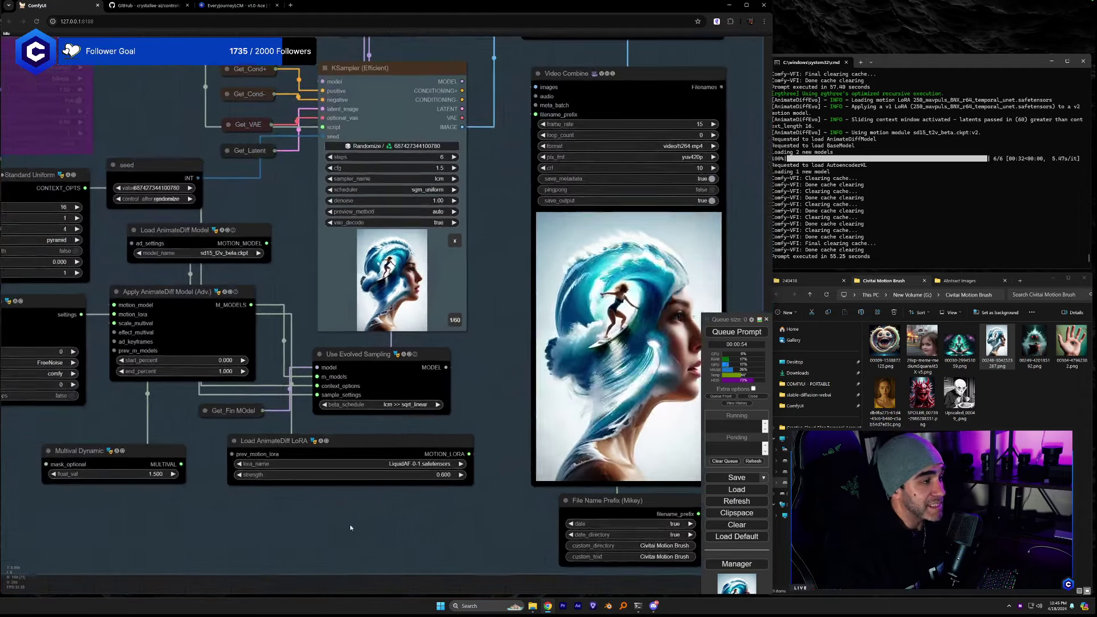
{"action": "left_click_drag", "start_coordinate": [347, 523], "coordinate": [454, 524]}
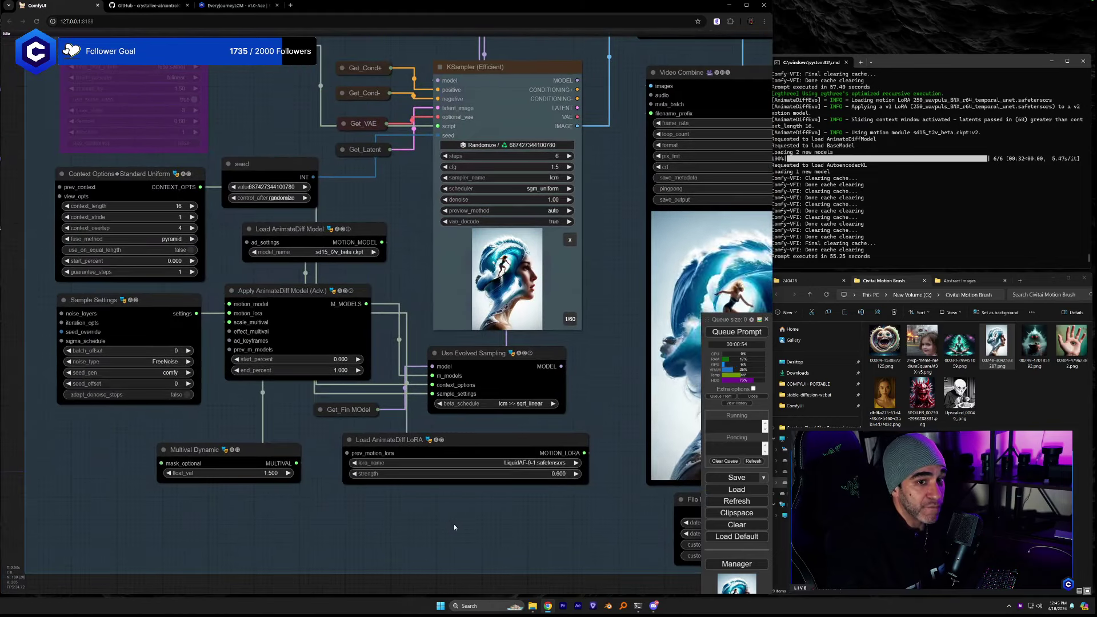
{"action": "scroll", "coordinate": [640, 520], "scroll_direction": "down", "scroll_amount": 5}
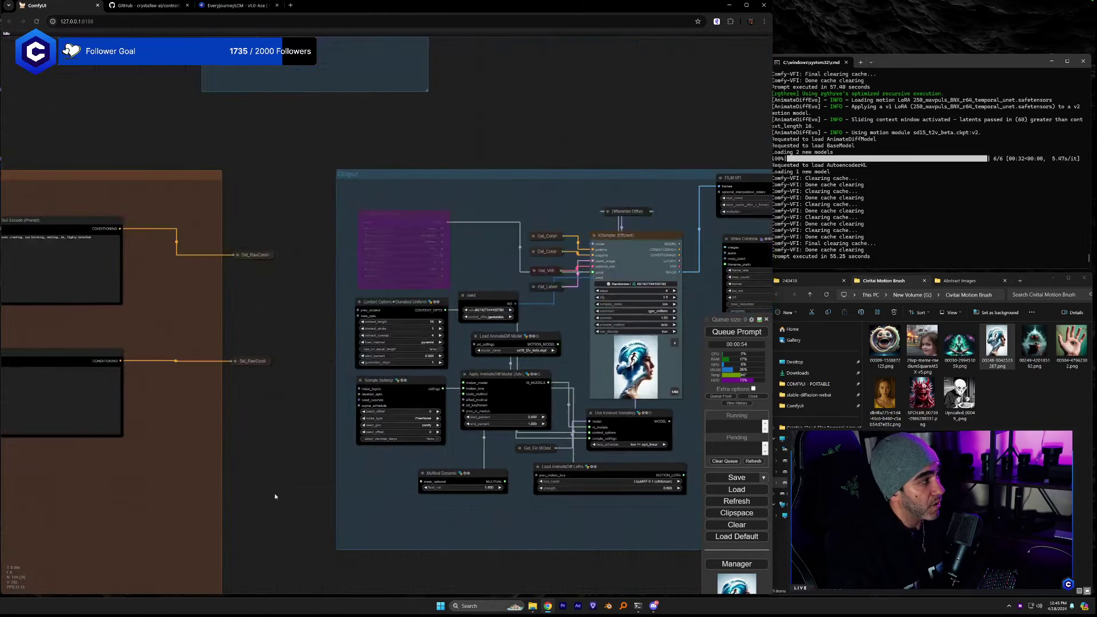
{"action": "left_click_drag", "start_coordinate": [275, 497], "coordinate": [654, 488]}
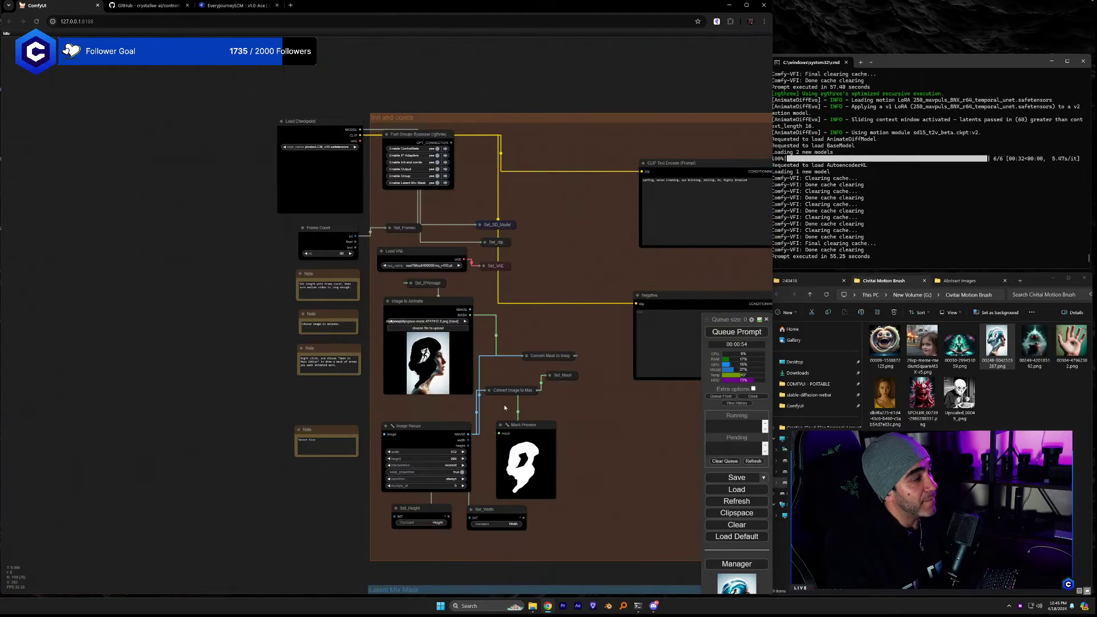
{"action": "scroll", "coordinate": [504, 405], "scroll_direction": "up", "scroll_amount": 5}
{"action": "scroll", "coordinate": [468, 340], "scroll_direction": "up", "scroll_amount": 1}
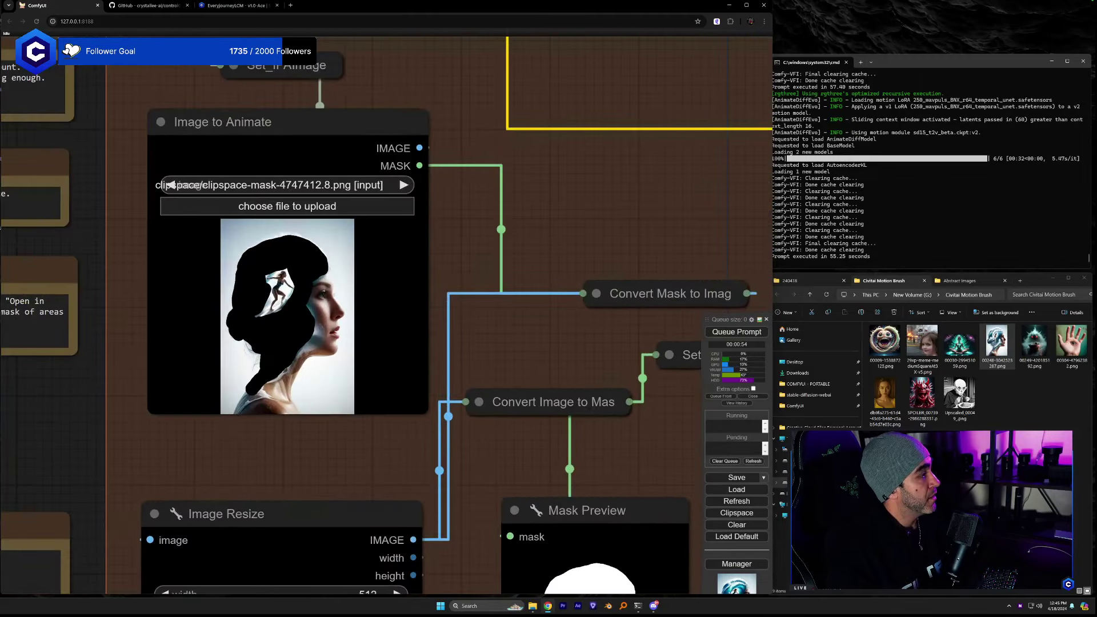
Switch to Discord, find the gear-filled mechanical head in the Office Hours chat, and save it to the Civitai Motion Brush folder.
{"action": "left_click", "coordinate": [654, 606]}
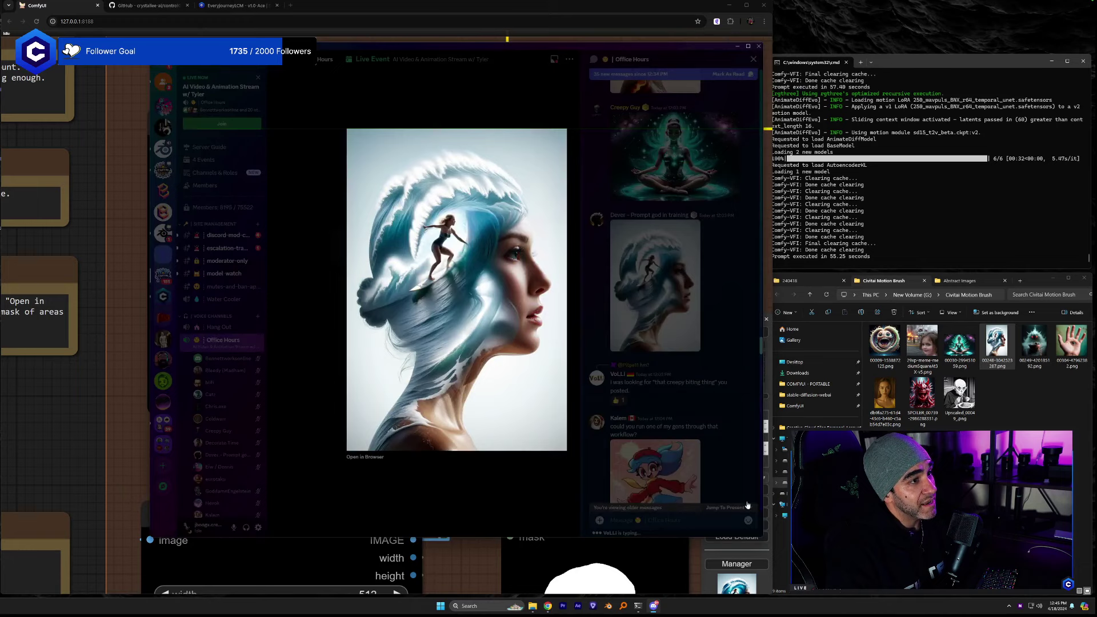
{"action": "left_click", "coordinate": [617, 353]}
{"action": "scroll", "coordinate": [649, 377], "scroll_direction": "down", "scroll_amount": 5}
{"action": "scroll", "coordinate": [649, 377], "scroll_direction": "down", "scroll_amount": 10}
{"action": "scroll", "coordinate": [649, 377], "scroll_direction": "down", "scroll_amount": 5}
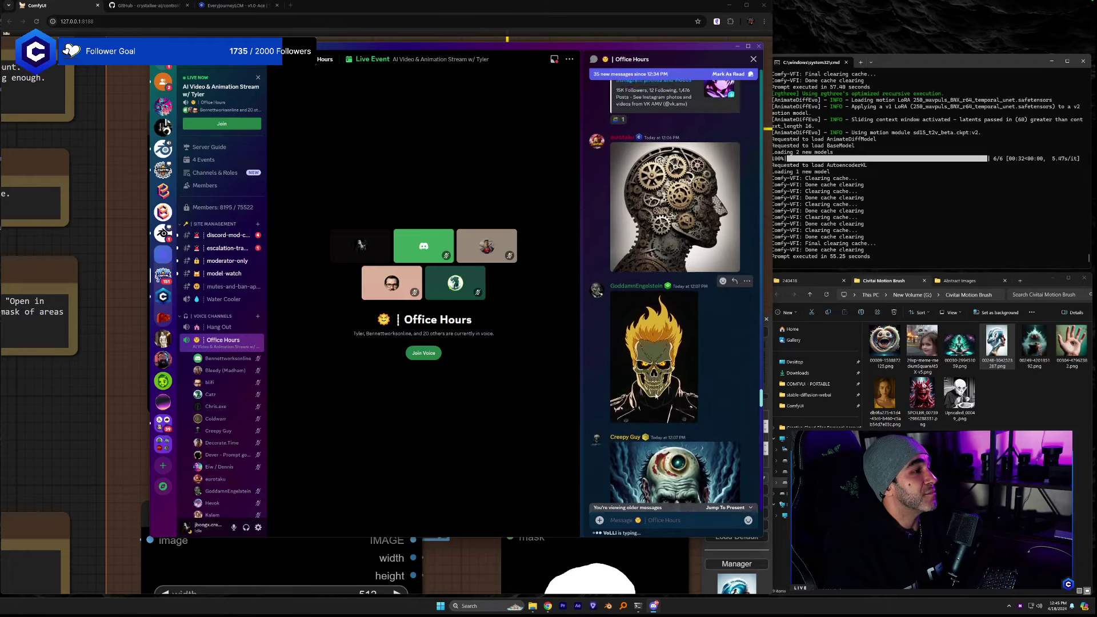
{"action": "scroll", "coordinate": [656, 395], "scroll_direction": "down", "scroll_amount": 3}
{"action": "scroll", "coordinate": [669, 366], "scroll_direction": "up", "scroll_amount": 6}
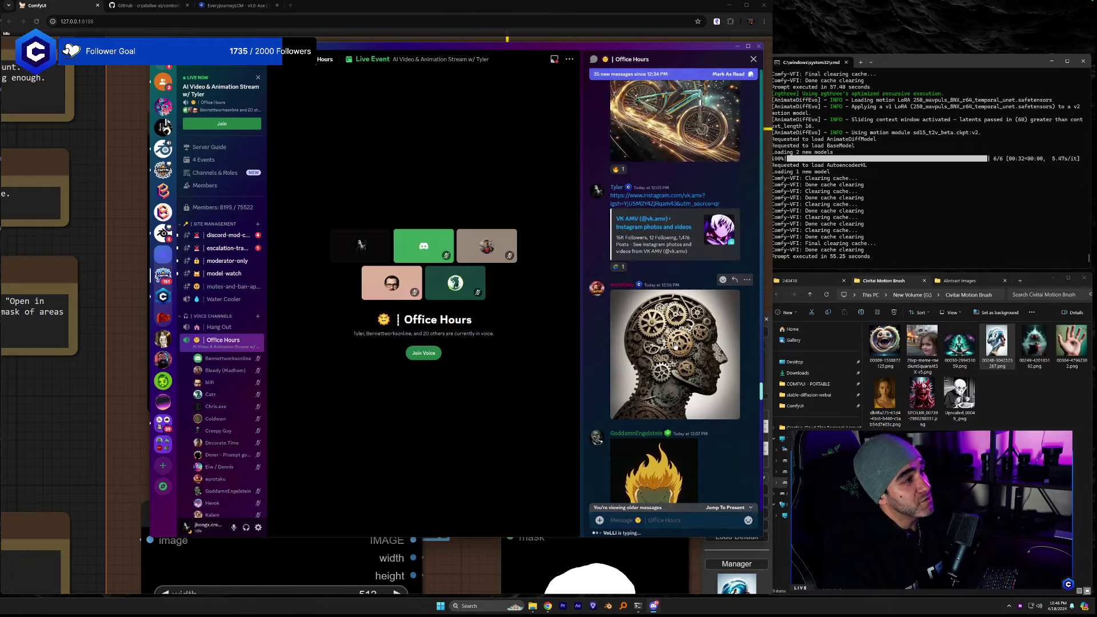
{"action": "left_click", "coordinate": [675, 345]}
{"action": "left_click", "coordinate": [314, 457]}
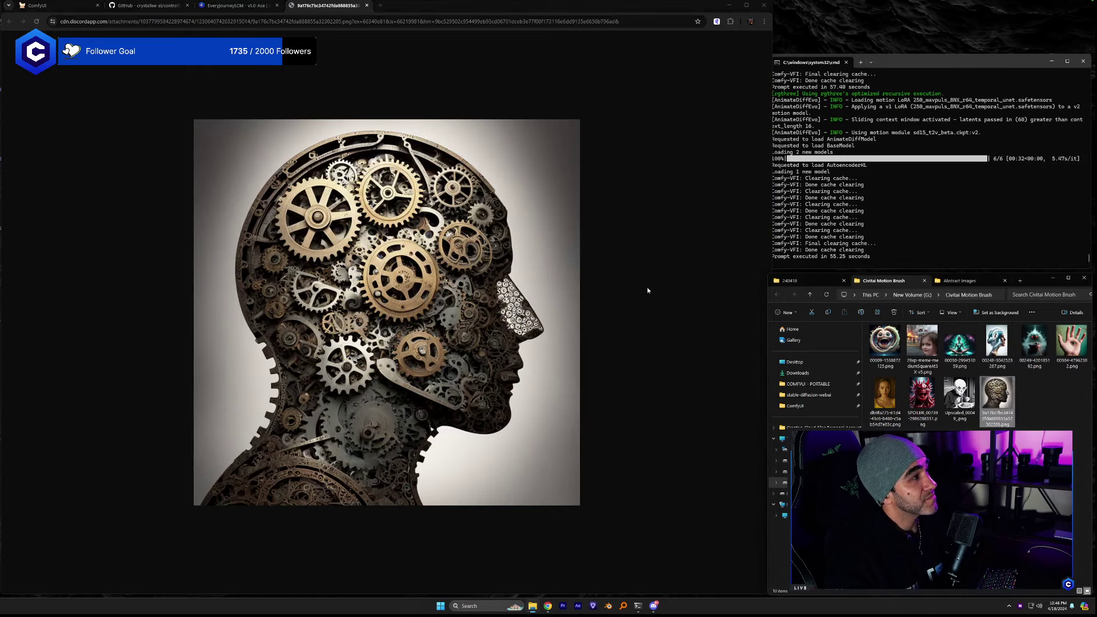
Return to the Office Hours chat, open the flaming skull image in the browser, and save it to the Civitai Motion Brush folder.
{"action": "key", "text": "alt+Tab"}
{"action": "left_click", "coordinate": [701, 442]}
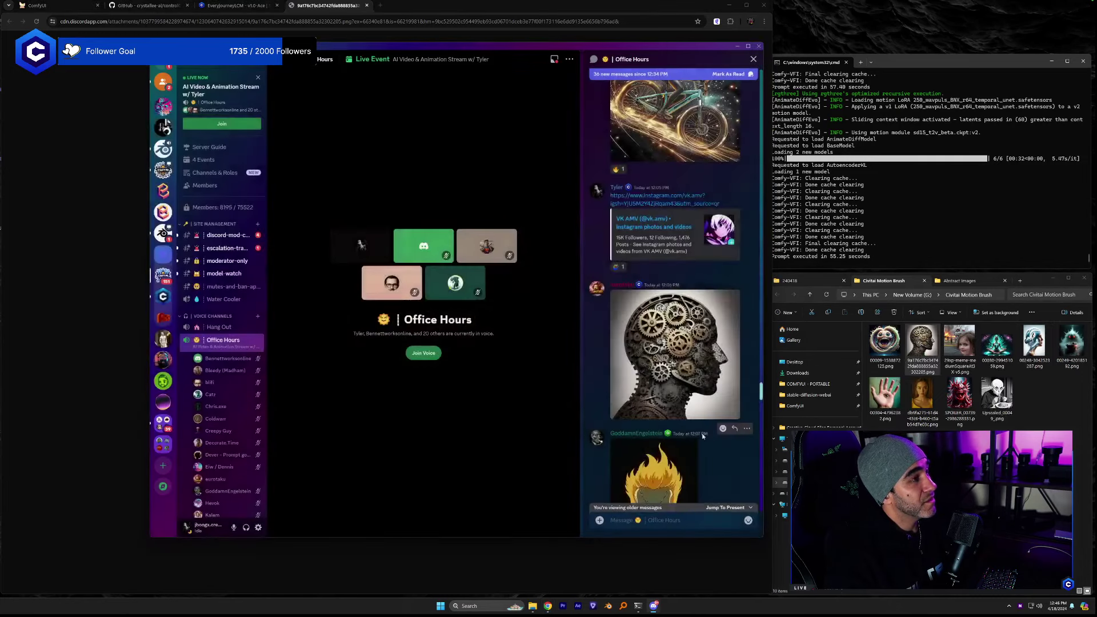
{"action": "scroll", "coordinate": [701, 434], "scroll_direction": "down", "scroll_amount": 10}
{"action": "scroll", "coordinate": [700, 421], "scroll_direction": "down", "scroll_amount": 3}
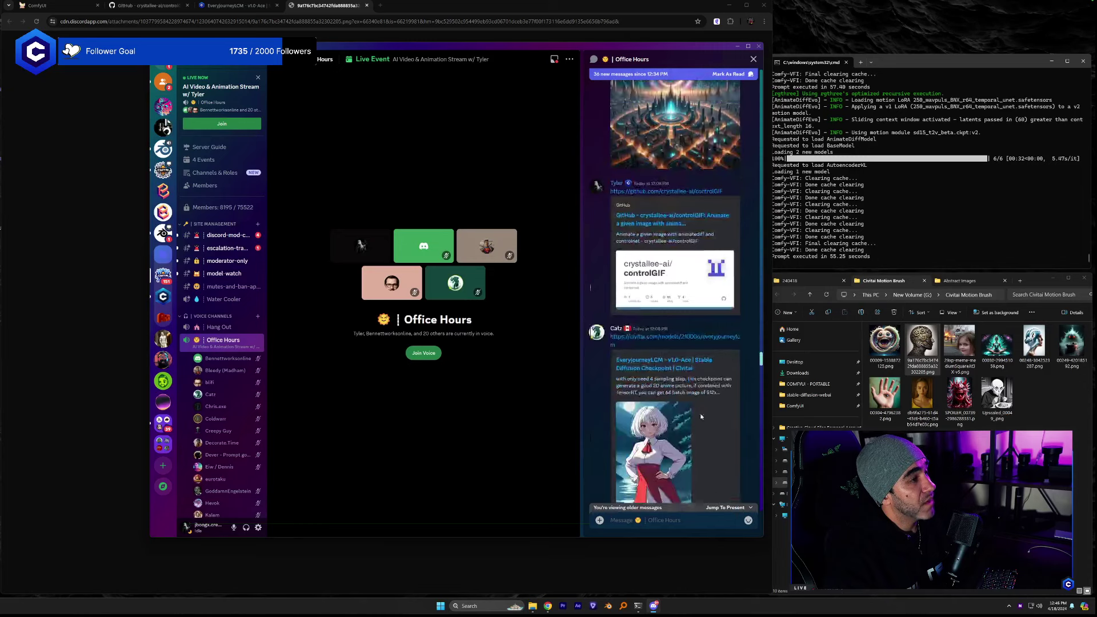
{"action": "scroll", "coordinate": [701, 417], "scroll_direction": "up", "scroll_amount": 10}
{"action": "scroll", "coordinate": [701, 417], "scroll_direction": "down", "scroll_amount": 10}
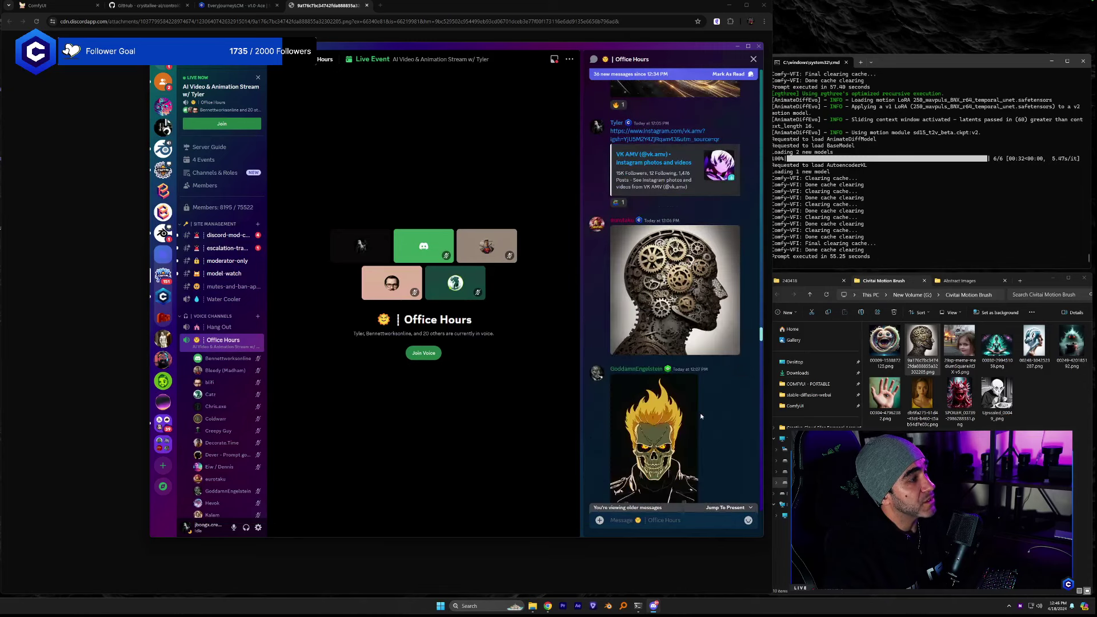
{"action": "left_click", "coordinate": [666, 280]}
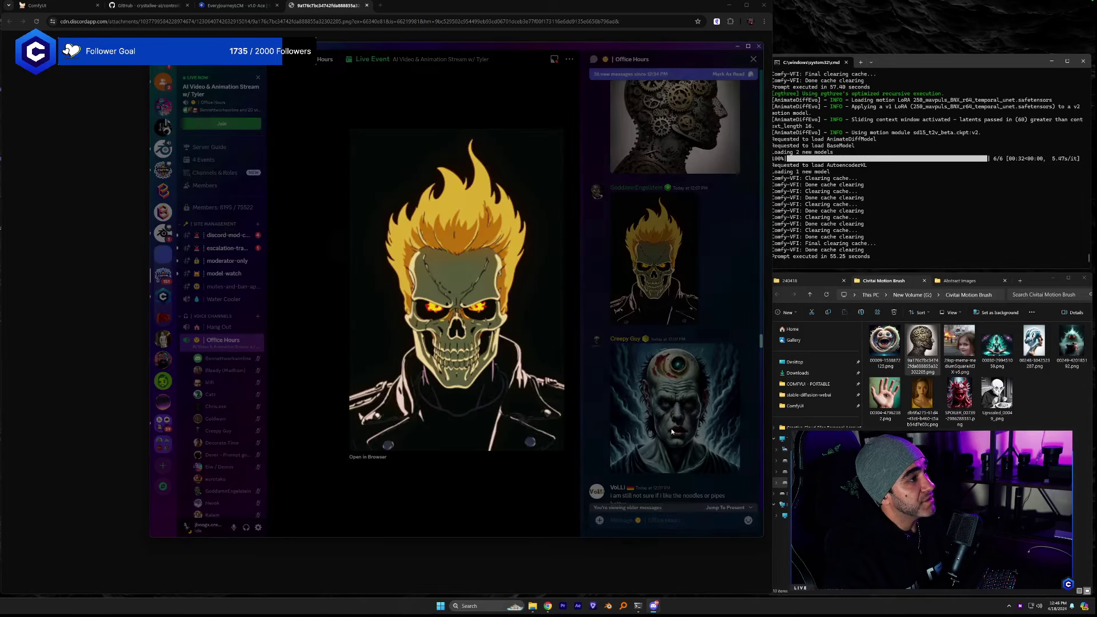
{"action": "left_click", "coordinate": [369, 457]}
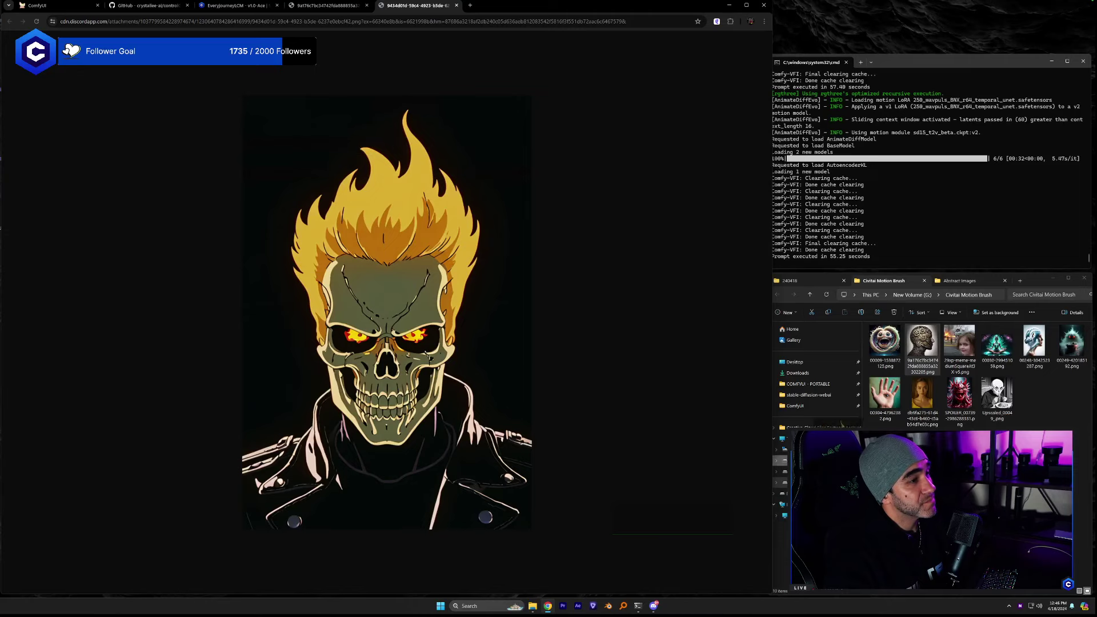
{"action": "left_click_drag", "start_coordinate": [840, 424], "coordinate": [840, 423]}
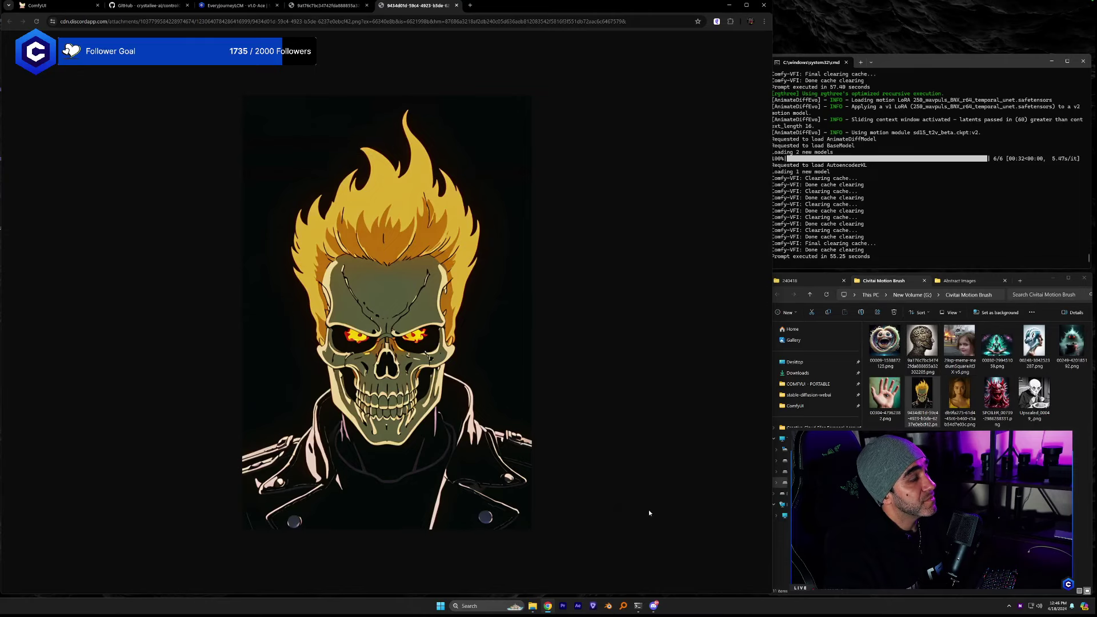
Switch to Discord and look through the Office Hours chat for more viewer-submitted images to animate.
{"action": "key", "text": "alt+Tab"}
{"action": "left_click", "coordinate": [689, 471]}
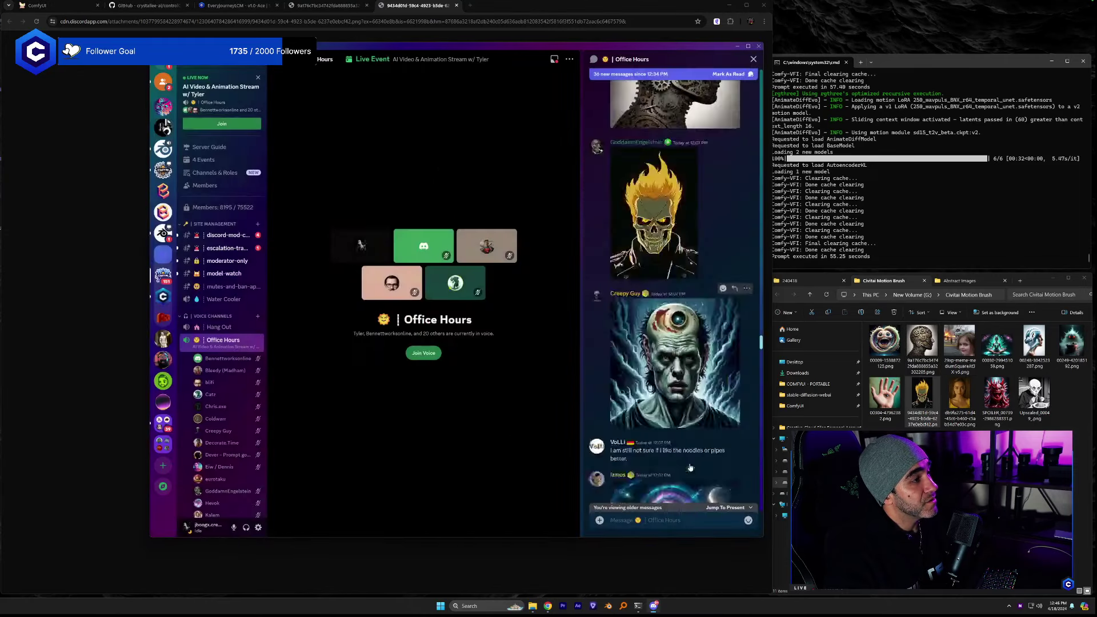
{"action": "scroll", "coordinate": [689, 470], "scroll_direction": "down", "scroll_amount": 4}
{"action": "scroll", "coordinate": [689, 467], "scroll_direction": "down", "scroll_amount": 10}
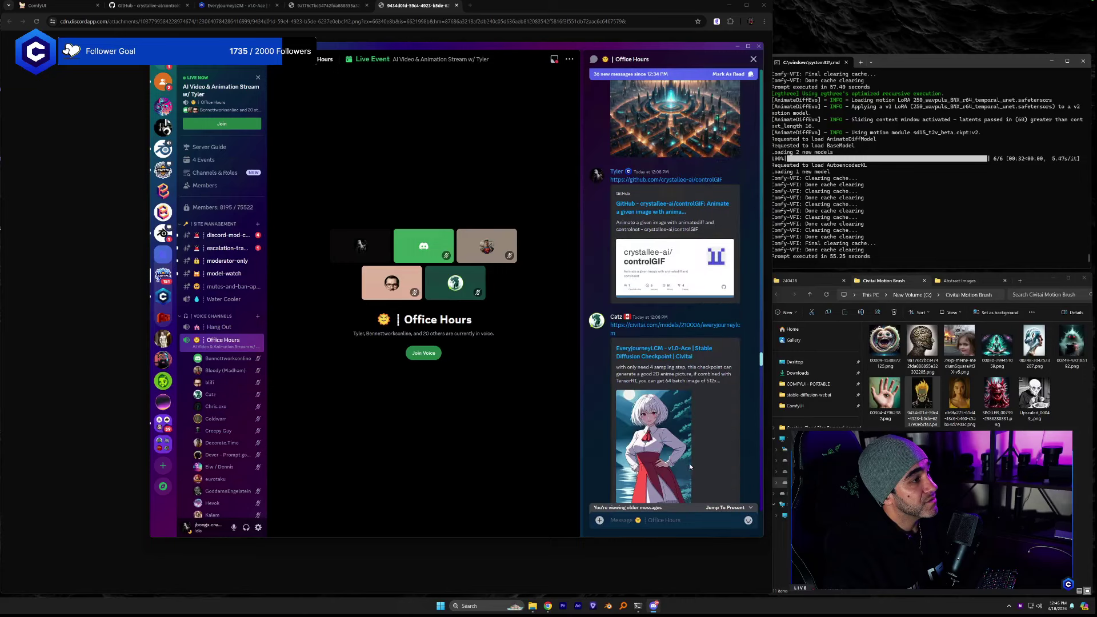
{"action": "scroll", "coordinate": [690, 467], "scroll_direction": "down", "scroll_amount": 2}
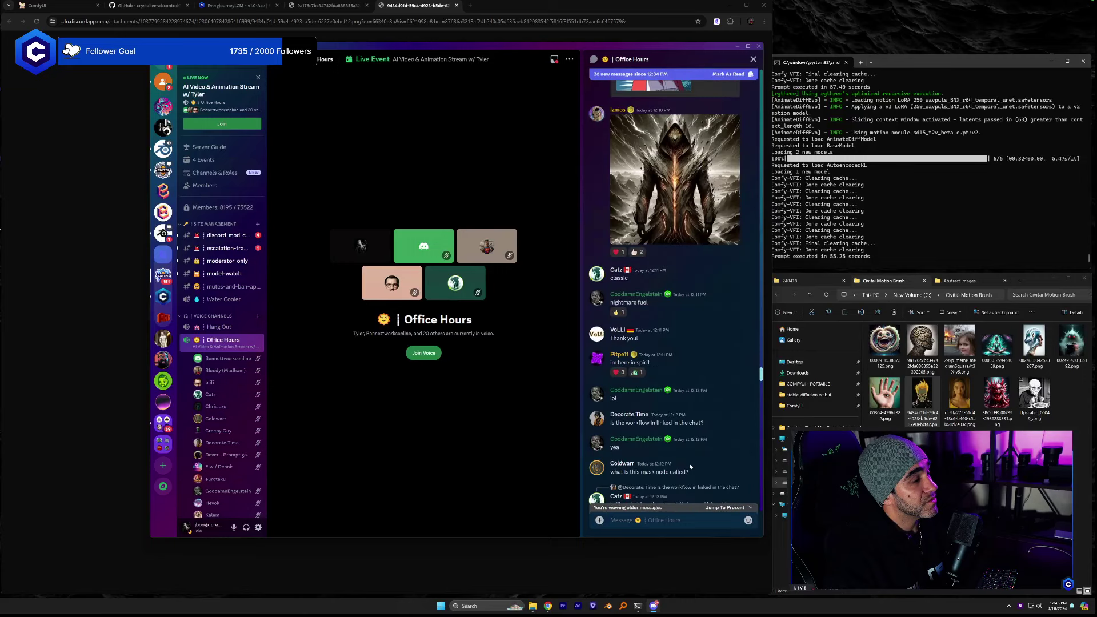
{"action": "scroll", "coordinate": [689, 467], "scroll_direction": "down", "scroll_amount": 4}
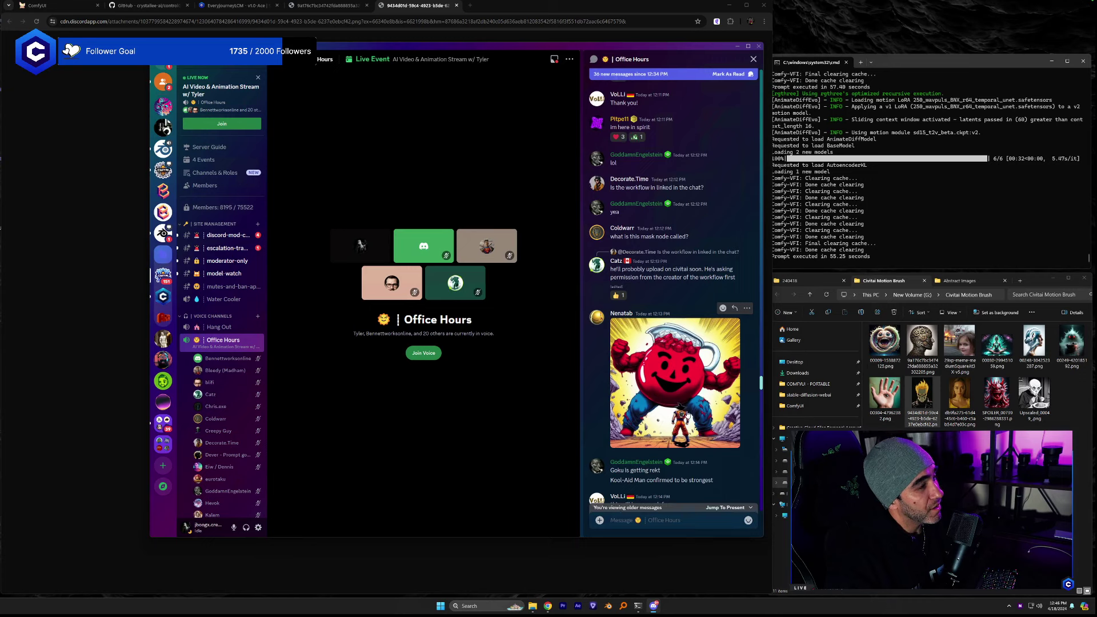
{"action": "scroll", "coordinate": [688, 414], "scroll_direction": "down", "scroll_amount": 15}
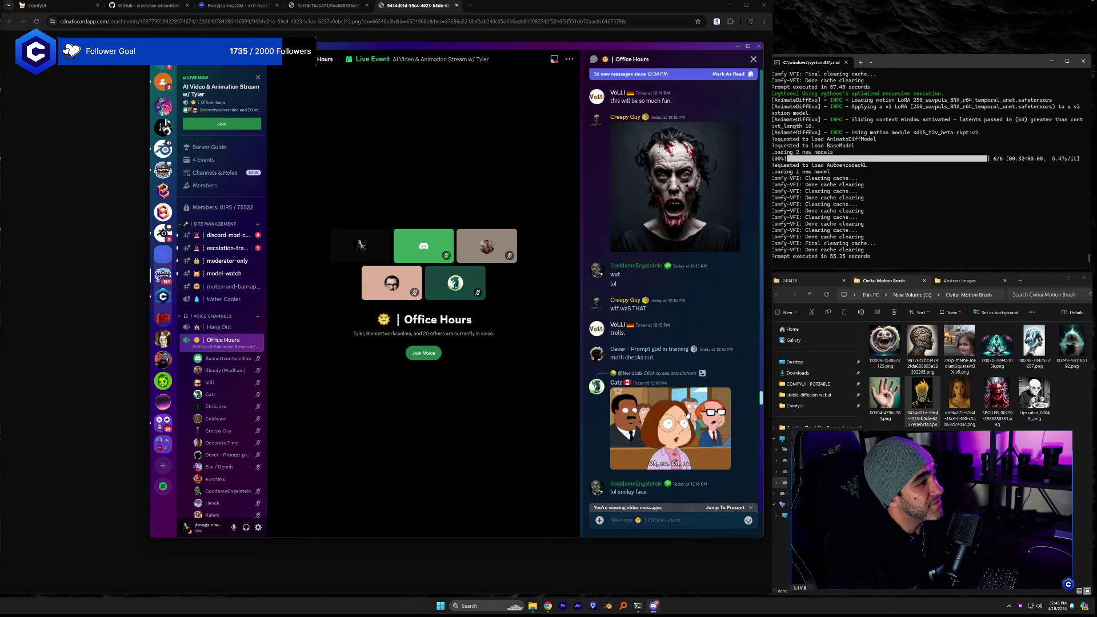
{"action": "scroll", "coordinate": [687, 413], "scroll_direction": "down", "scroll_amount": 12}
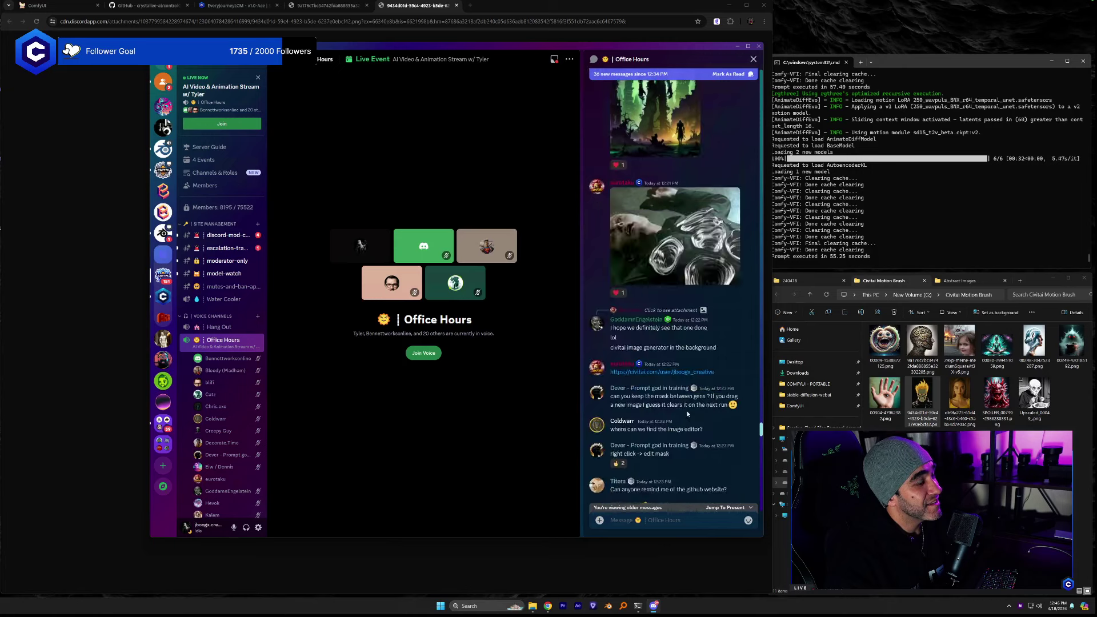
{"action": "scroll", "coordinate": [687, 410], "scroll_direction": "down", "scroll_amount": 12}
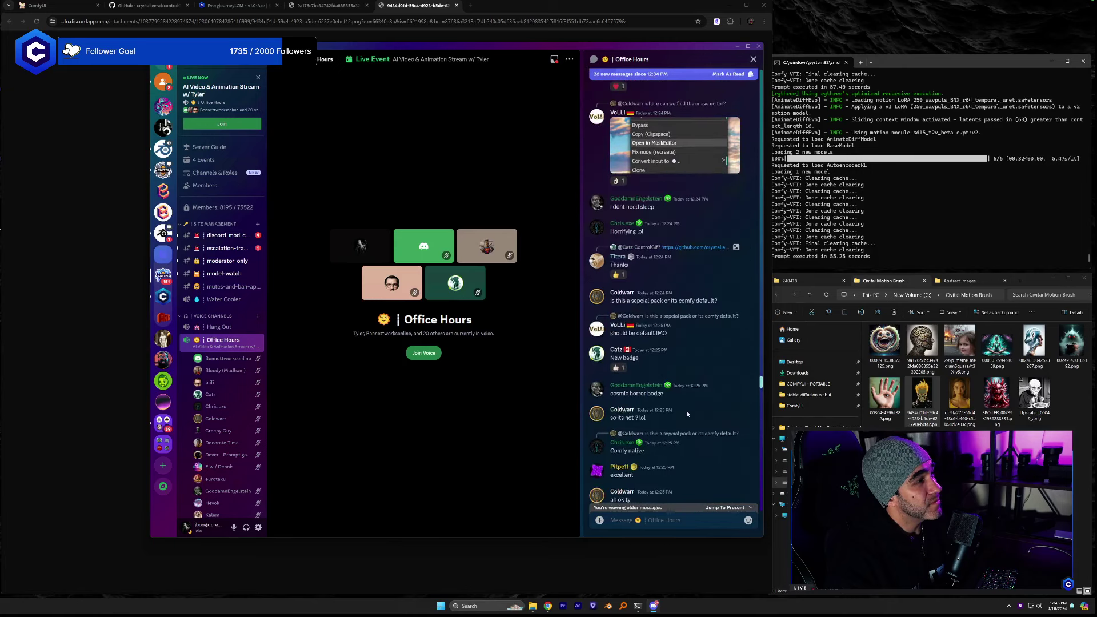
{"action": "scroll", "coordinate": [686, 410], "scroll_direction": "down", "scroll_amount": 6}
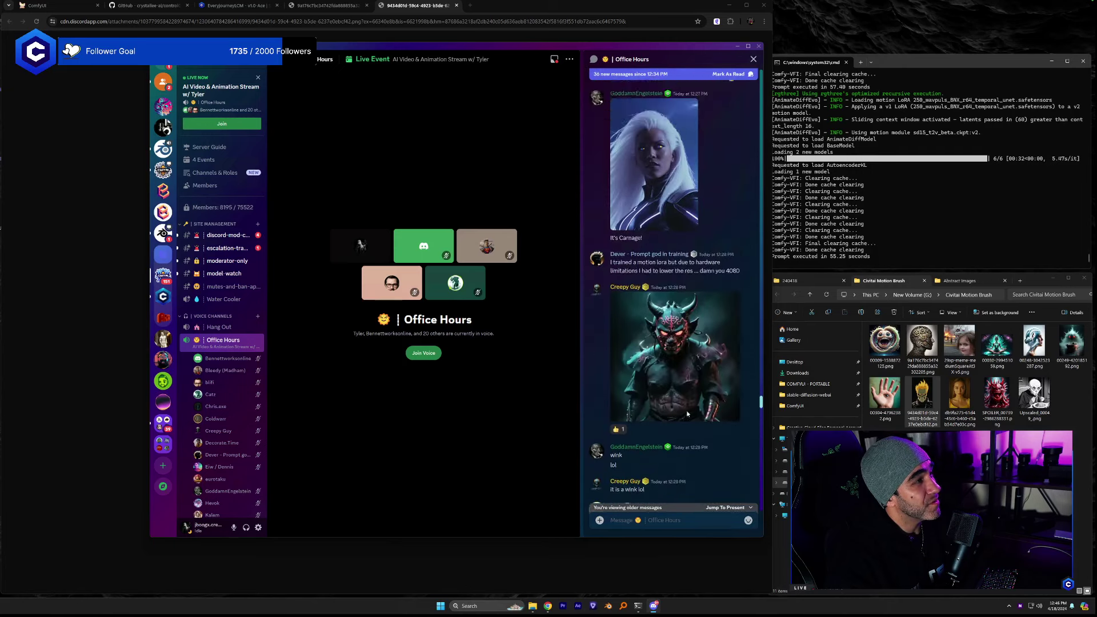
{"action": "scroll", "coordinate": [687, 410], "scroll_direction": "up", "scroll_amount": 6}
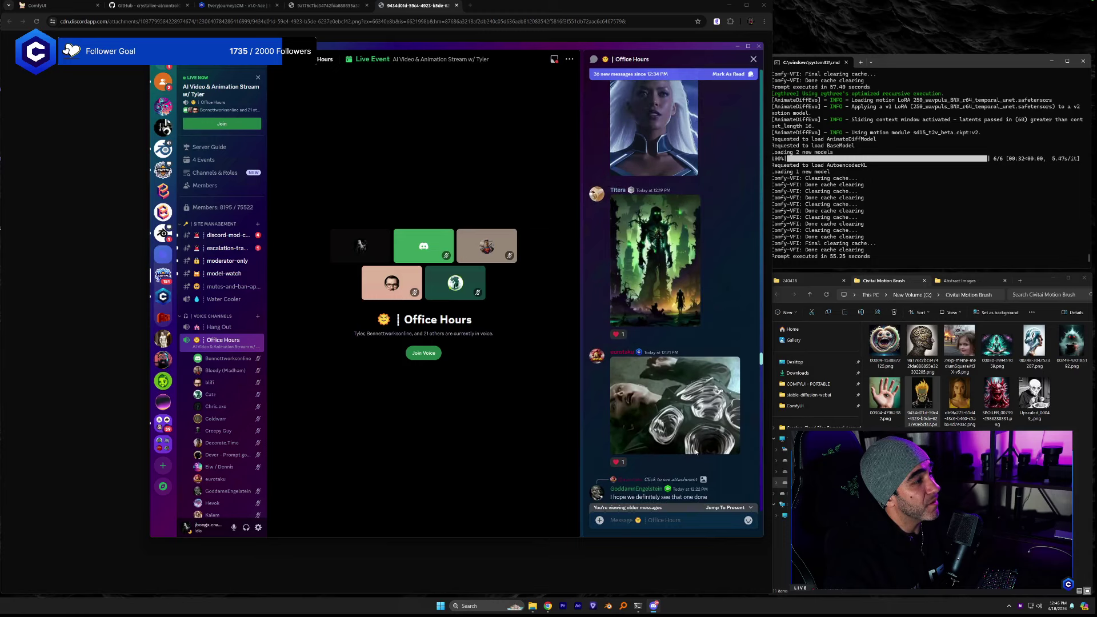
Open the image of the man with liquid-metal bullet holes in the browser and save t1000.png to the Civitai Motion Brush folder.
{"action": "left_click", "coordinate": [677, 430]}
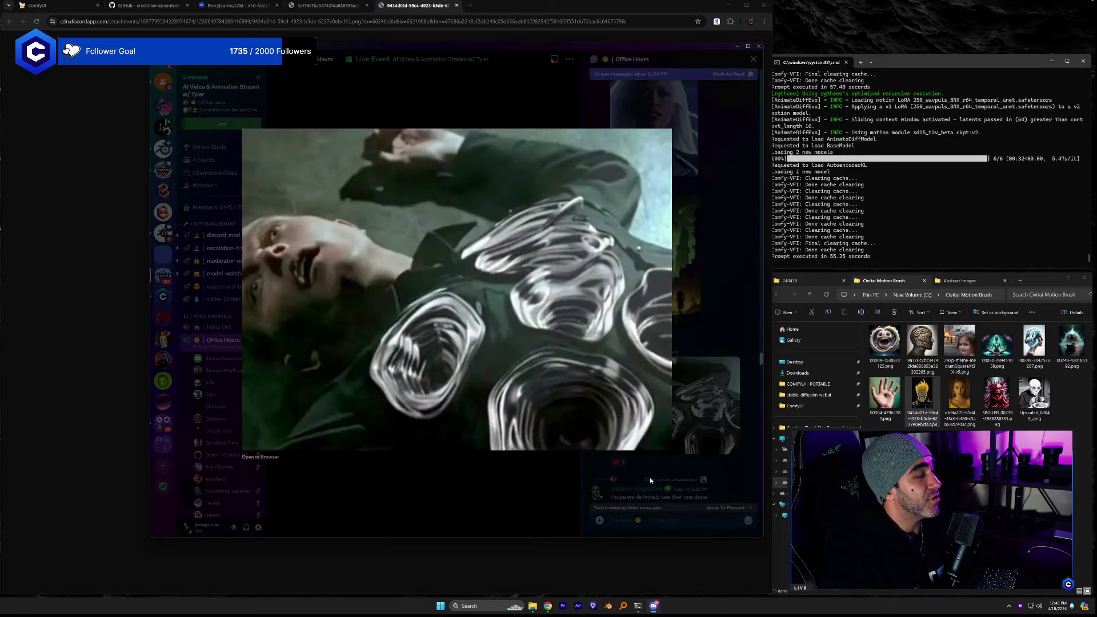
{"action": "left_click", "coordinate": [694, 376]}
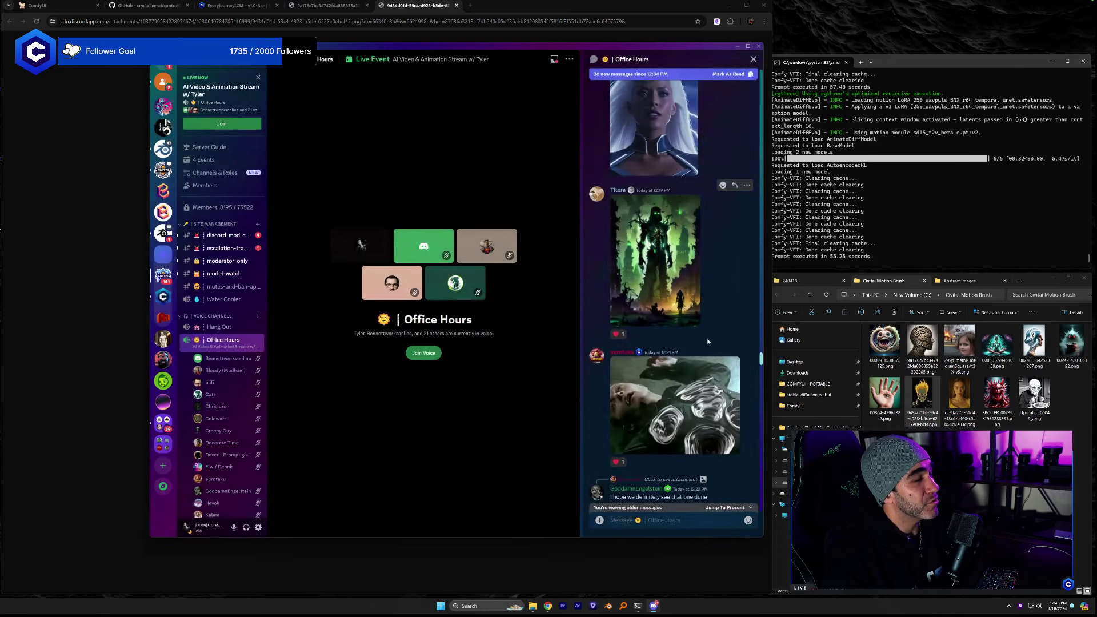
{"action": "scroll", "coordinate": [708, 342], "scroll_direction": "up", "scroll_amount": 1}
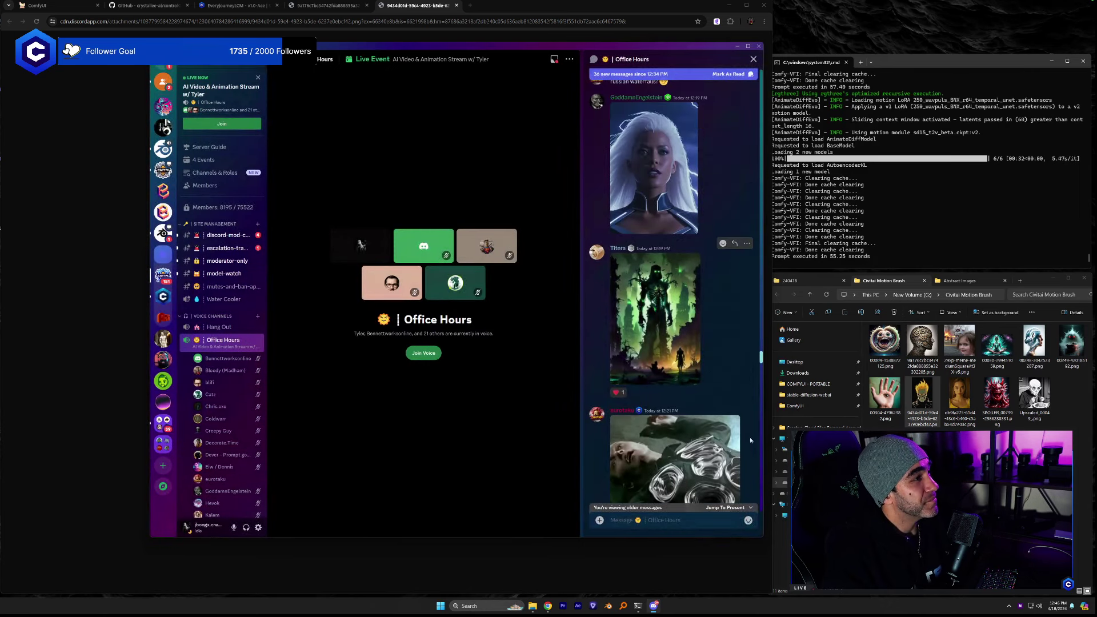
{"action": "left_click", "coordinate": [683, 486]}
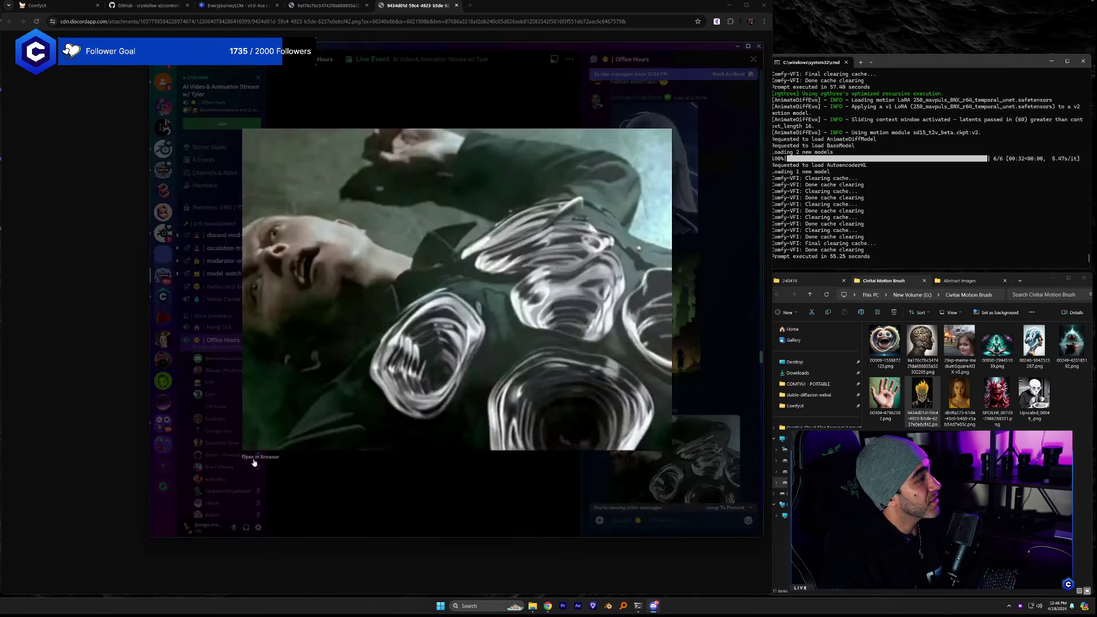
{"action": "left_click", "coordinate": [256, 457]}
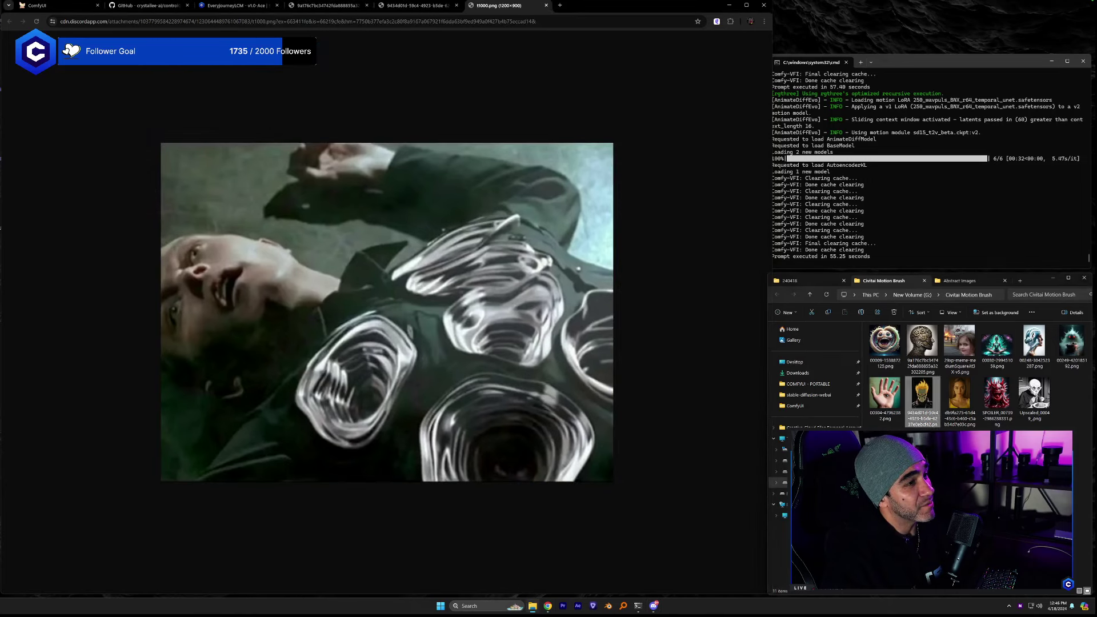
Close the liquid-metal, flaming skull and mechanical head image tabs and return to the ComfyUI workflow.
{"action": "mouse_move", "coordinate": [546, 5]}
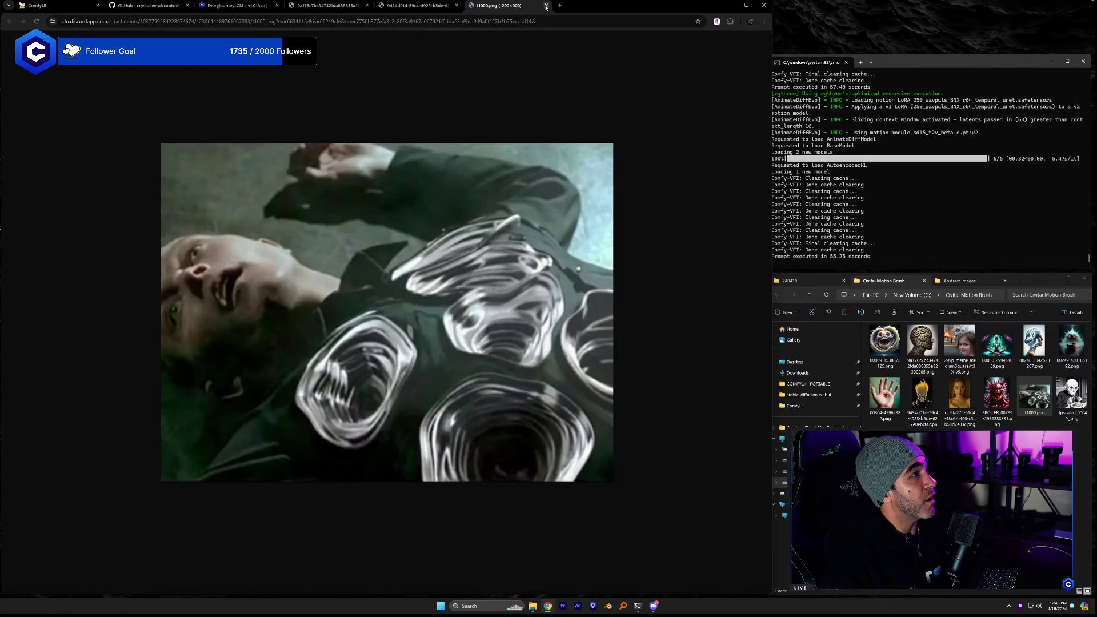
{"action": "left_click", "coordinate": [546, 6]}
{"action": "left_click", "coordinate": [455, 6]}
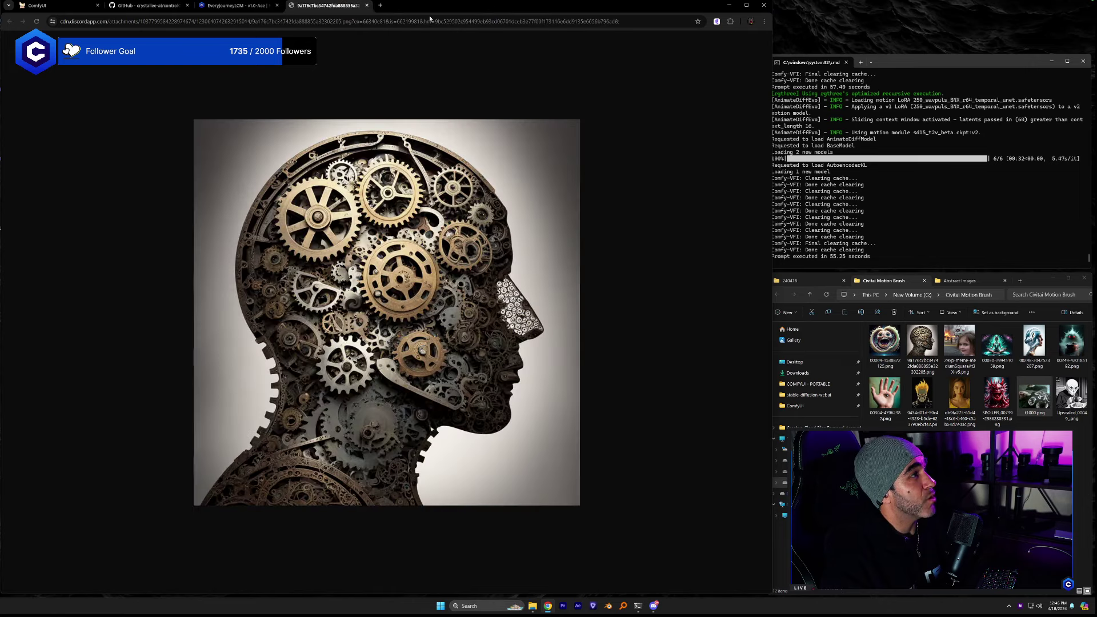
{"action": "left_click", "coordinate": [366, 6]}
{"action": "left_click", "coordinate": [59, 7]}
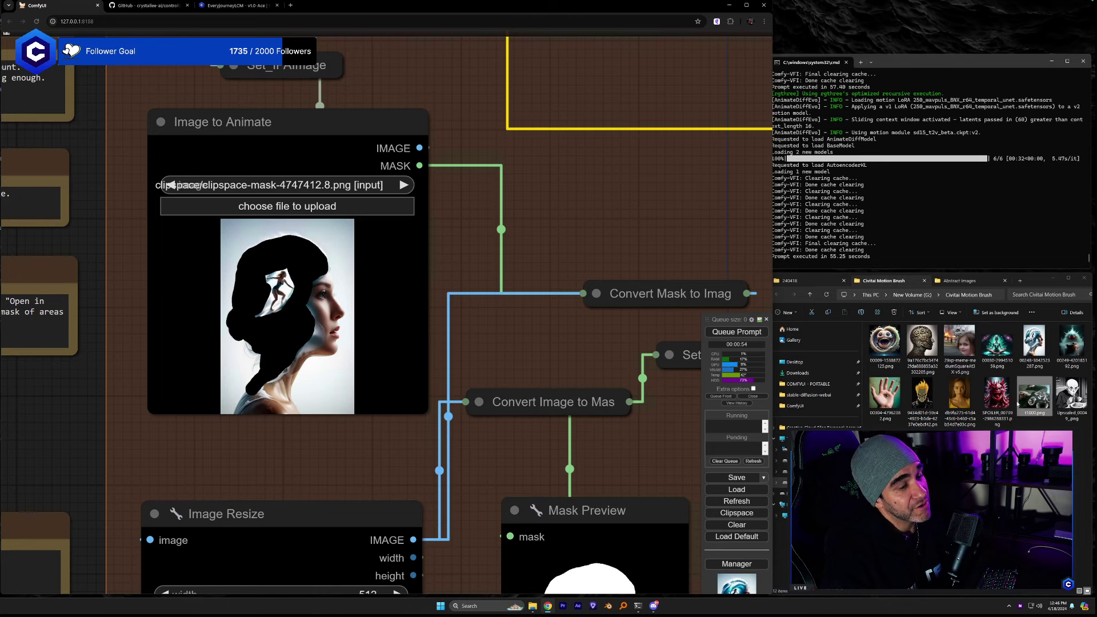
Load the gear-filled mechanical head into the Image to Animate node and save a mask covering the whole head, neck and shoulder.
{"action": "left_click", "coordinate": [925, 342]}
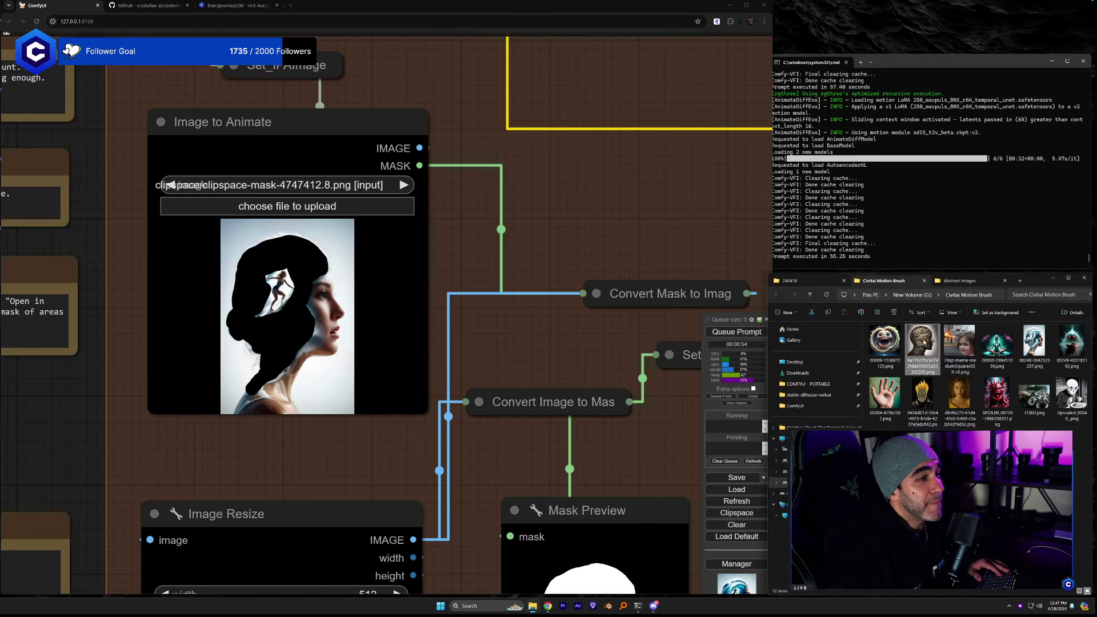
{"action": "left_click_drag", "start_coordinate": [271, 352], "coordinate": [269, 348]}
{"action": "right_click", "coordinate": [228, 267]}
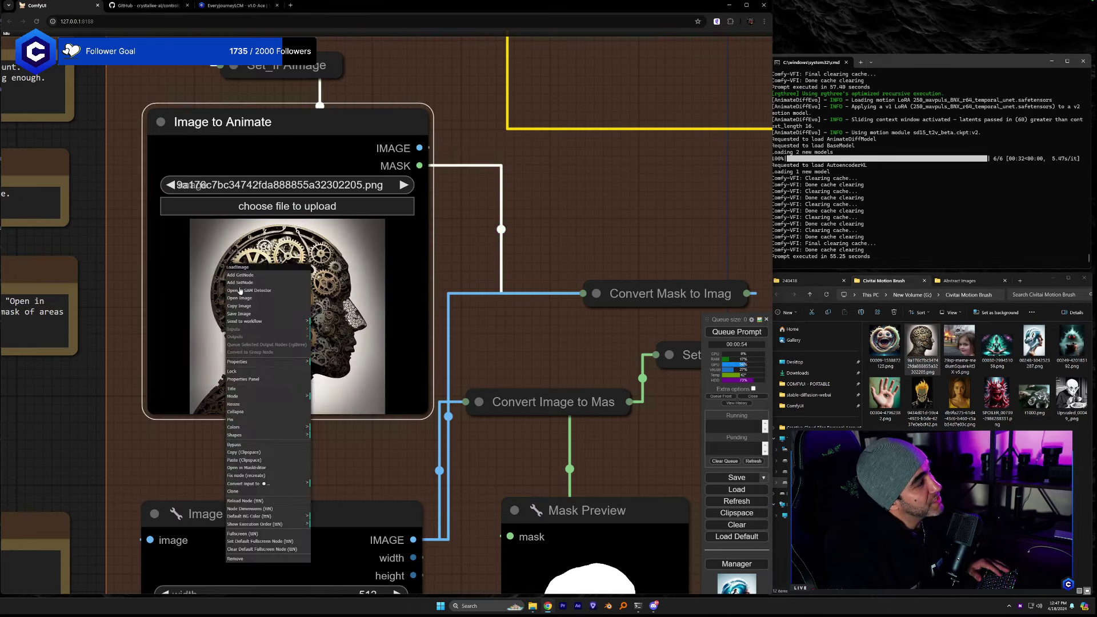
{"action": "left_click", "coordinate": [246, 468]}
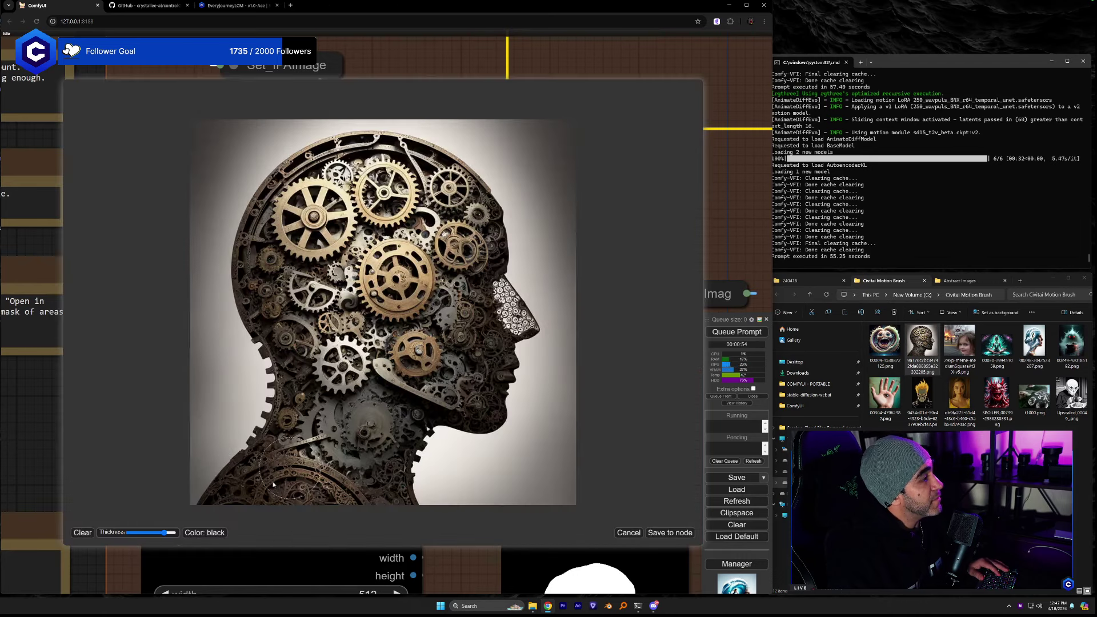
{"action": "left_click_drag", "start_coordinate": [254, 486], "coordinate": [315, 427]}
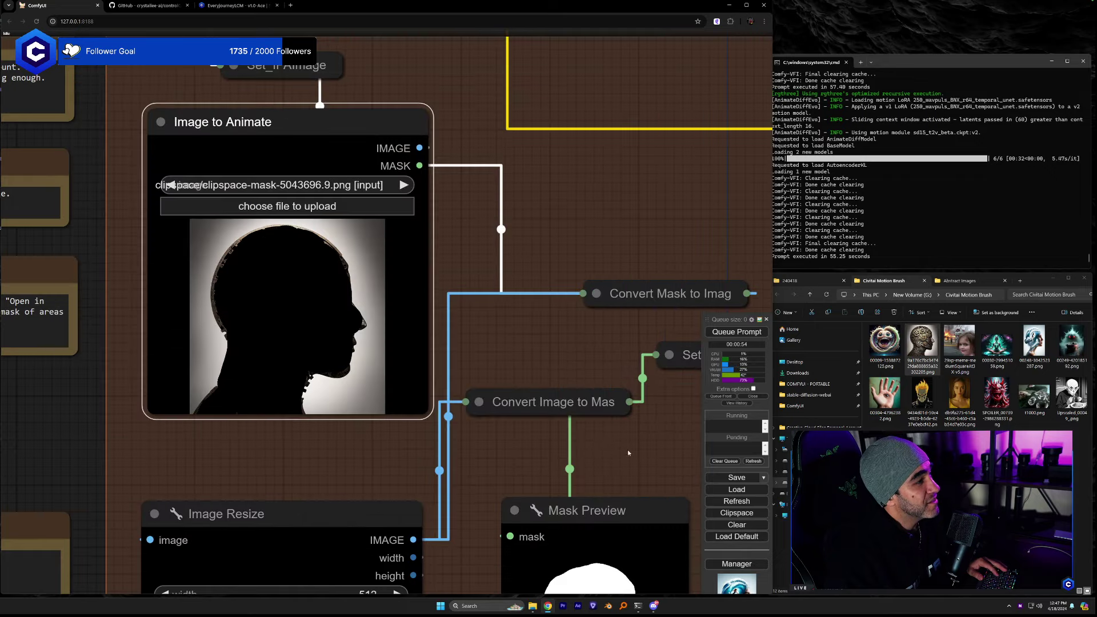
Replace "Surfing, waves crashing, eye blinking" with "gears turning" in the positive CLIP Text Encode prompt.
{"action": "left_click_drag", "start_coordinate": [424, 433], "coordinate": [190, 439]}
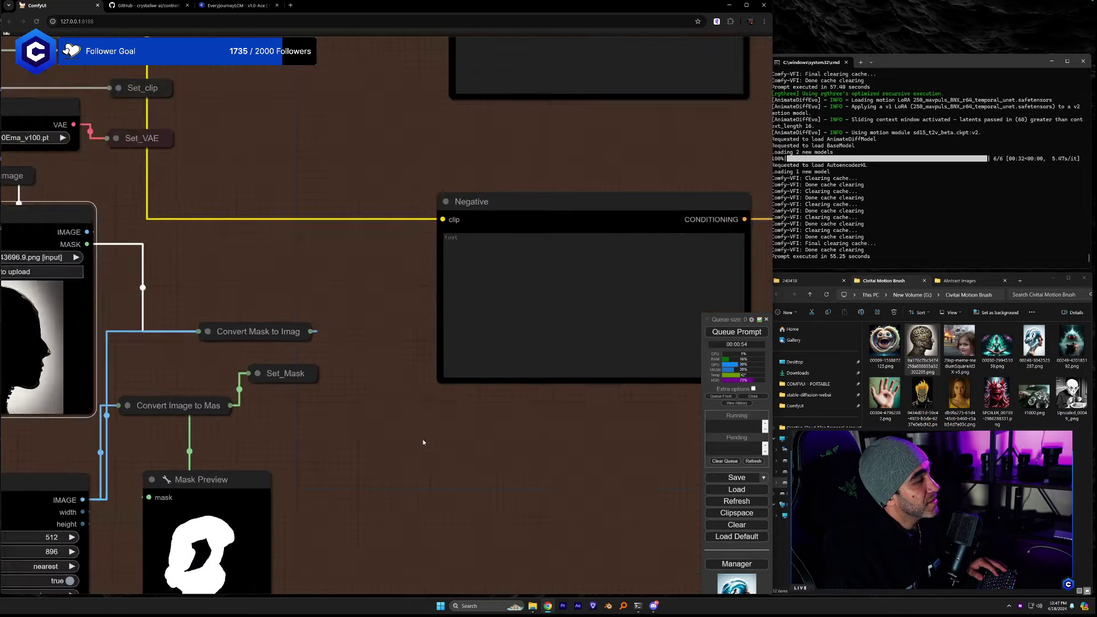
{"action": "left_click_drag", "start_coordinate": [423, 439], "coordinate": [429, 508]}
{"action": "scroll", "coordinate": [429, 509], "scroll_direction": "down", "scroll_amount": 2}
{"action": "scroll", "coordinate": [432, 322], "scroll_direction": "up", "scroll_amount": 3}
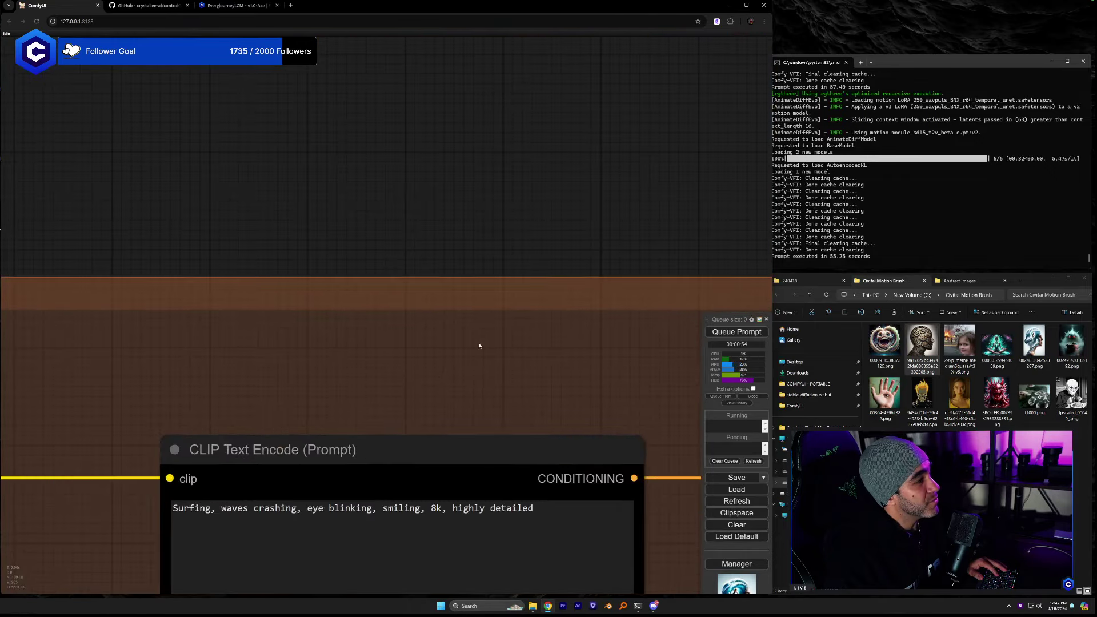
{"action": "scroll", "coordinate": [464, 353], "scroll_direction": "up", "scroll_amount": 2}
{"action": "left_click", "coordinate": [437, 399]}
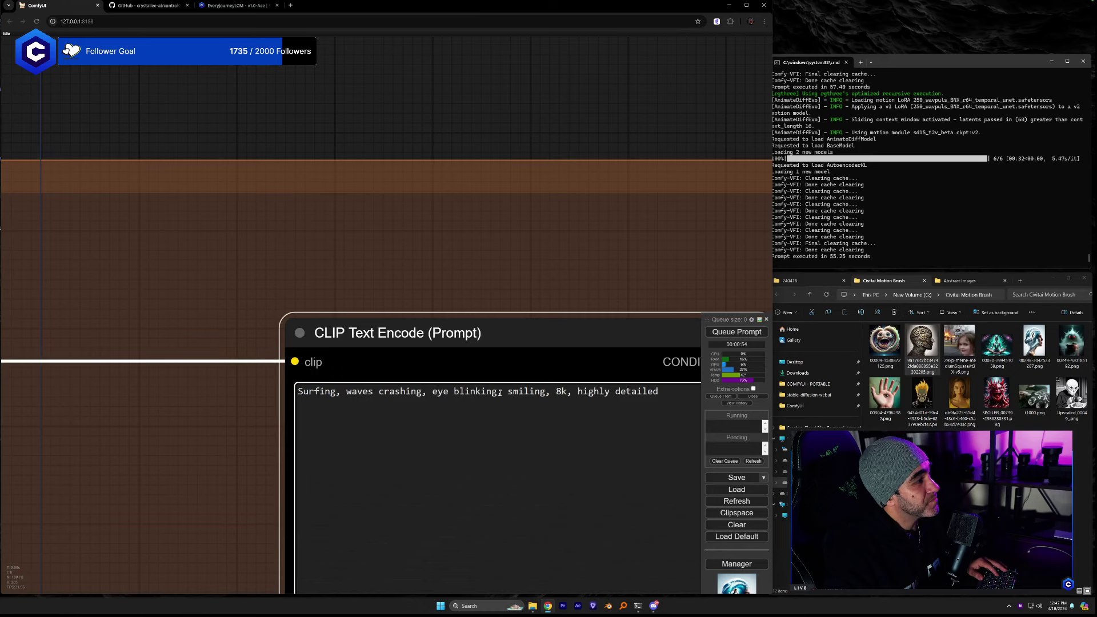
{"action": "left_click_drag", "start_coordinate": [498, 392], "coordinate": [276, 389]}
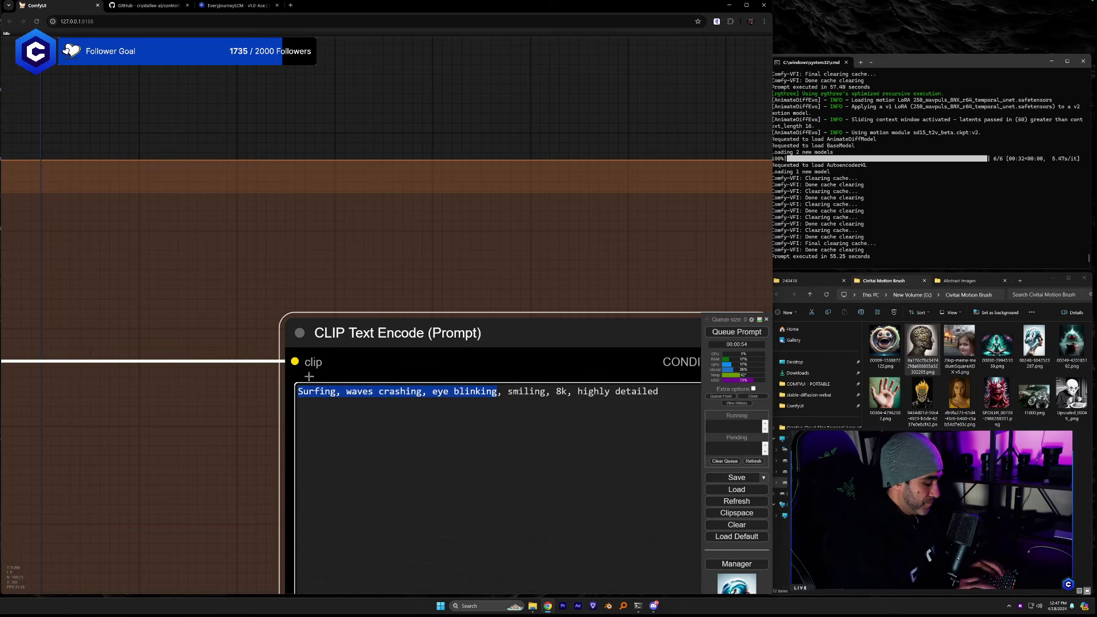
{"action": "type", "text": "gerars turning"}
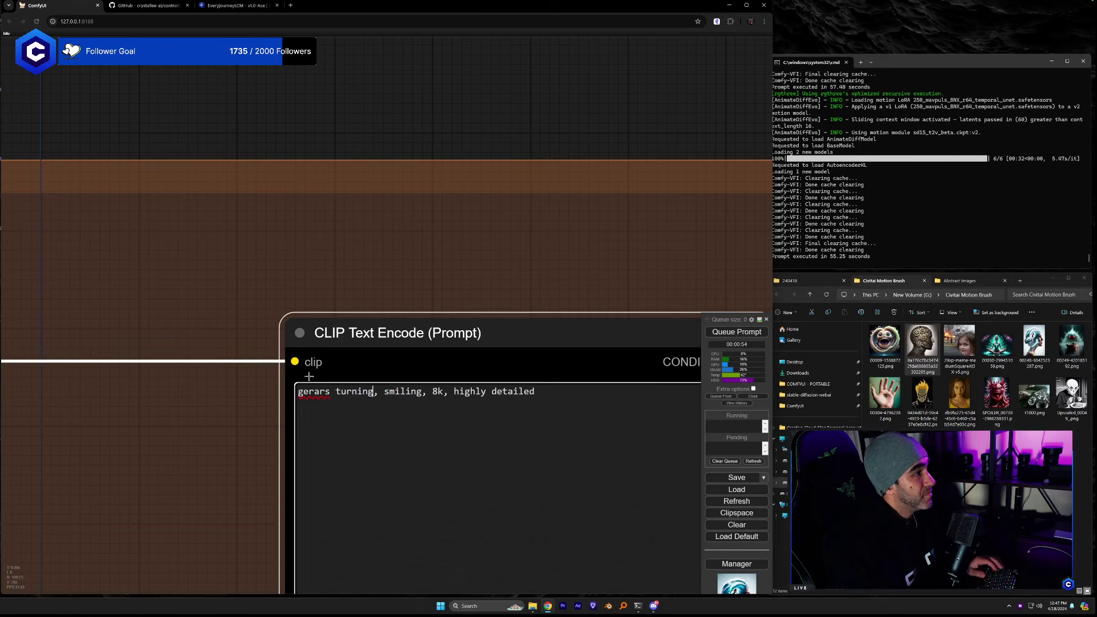
{"action": "key", "text": "ctrl+Left"}
{"action": "key", "text": "Left"}
{"action": "key", "text": "Left"}
{"action": "key", "text": "Left"}
{"action": "key", "text": "BackSpace"}
{"action": "key", "text": "BackSpace"}
{"action": "type", "text": "a"}
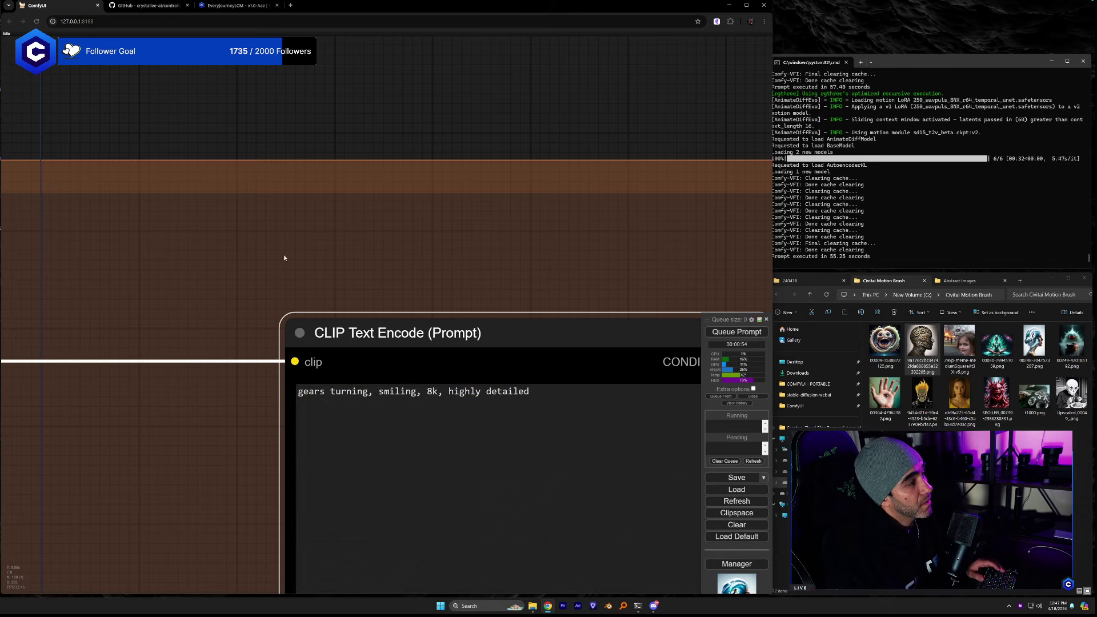
Set the motion LoRA in the Load AnimateDiff LoRA node to 250_slicespin_BNX_r64_temporal_unet.safetensors.
{"action": "left_click_drag", "start_coordinate": [428, 267], "coordinate": [276, 254]}
{"action": "scroll", "coordinate": [276, 255], "scroll_direction": "down", "scroll_amount": 5}
{"action": "scroll", "coordinate": [514, 431], "scroll_direction": "down", "scroll_amount": 3}
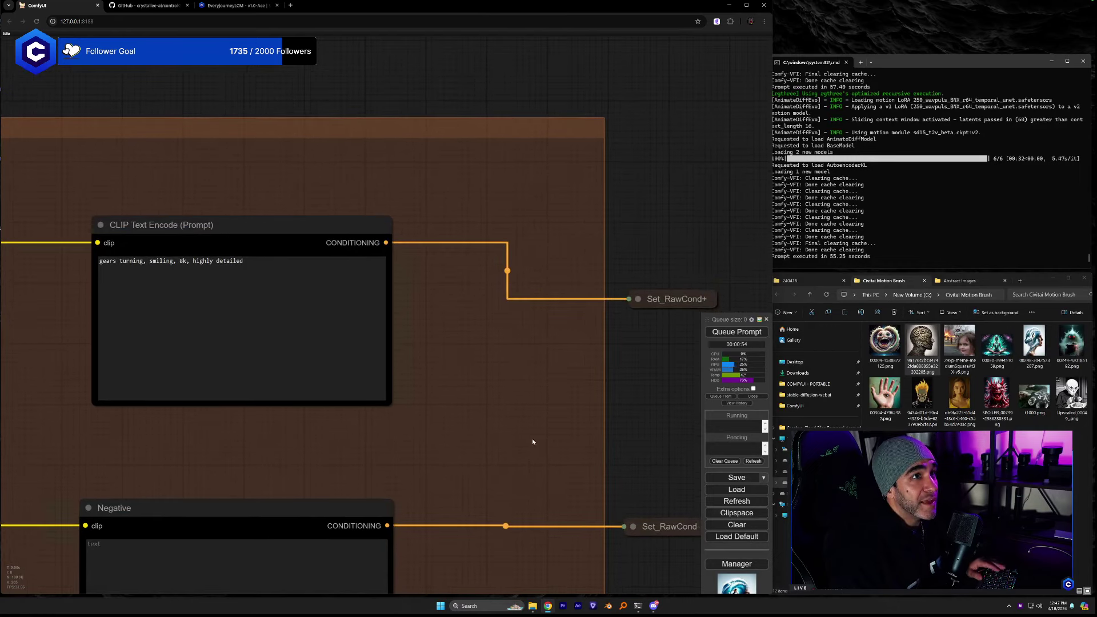
{"action": "left_click_drag", "start_coordinate": [533, 441], "coordinate": [350, 384]}
{"action": "scroll", "coordinate": [399, 389], "scroll_direction": "down", "scroll_amount": 4}
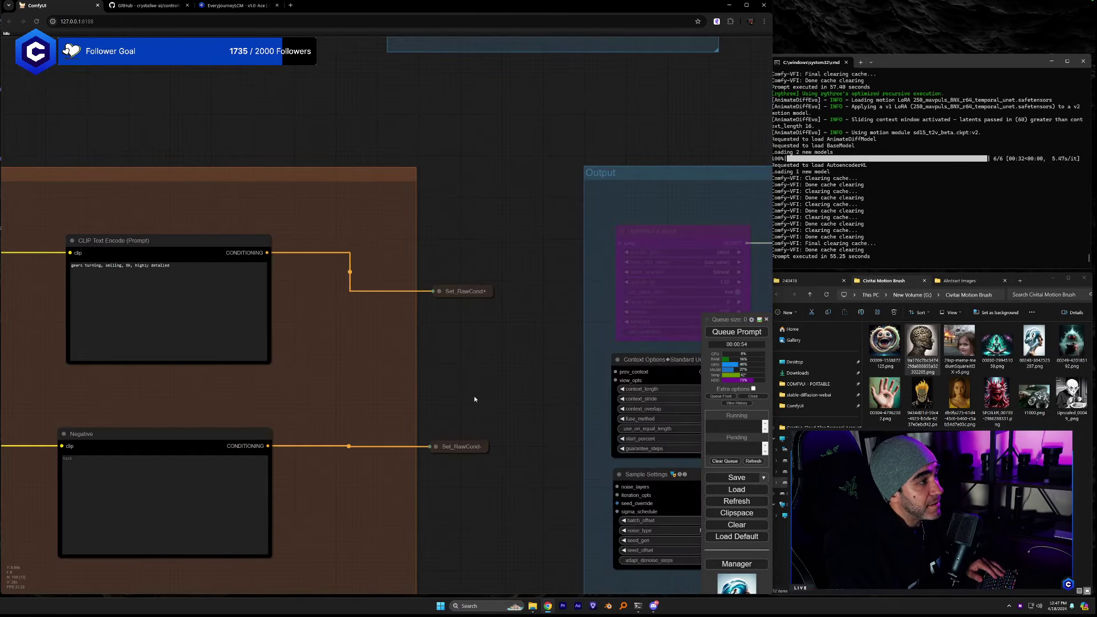
{"action": "left_click_drag", "start_coordinate": [486, 402], "coordinate": [345, 381]}
{"action": "left_click_drag", "start_coordinate": [452, 285], "coordinate": [146, 242]}
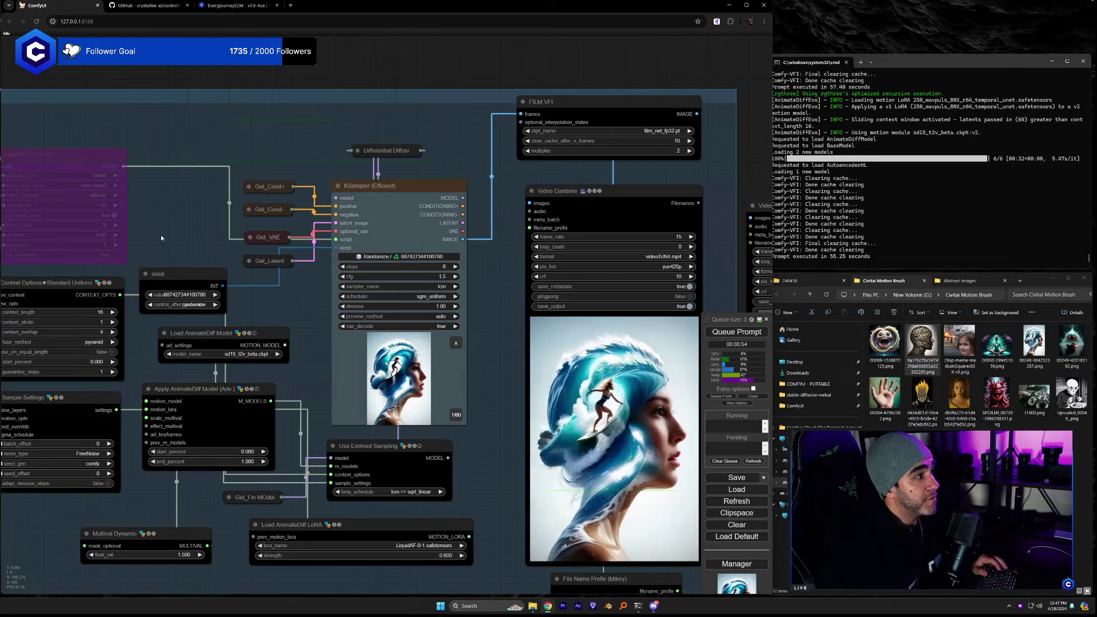
{"action": "left_click", "coordinate": [420, 545]}
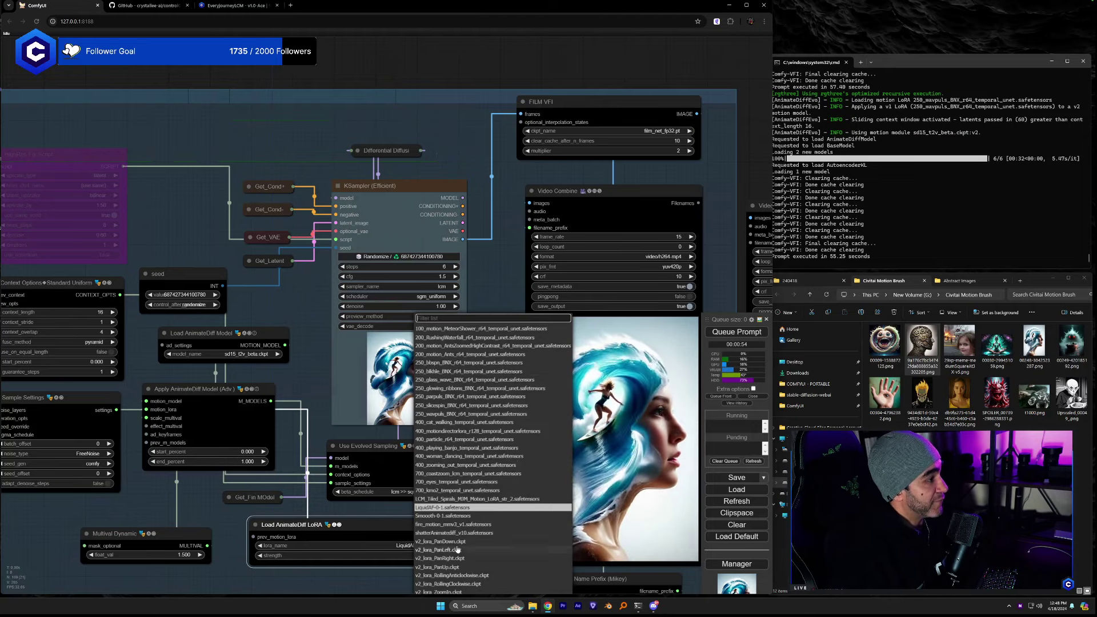
{"action": "left_click", "coordinate": [451, 405]}
Queue the mechanical head render and examine the resulting gear animation up close in the Video Combine node.
{"action": "left_click", "coordinate": [760, 336]}
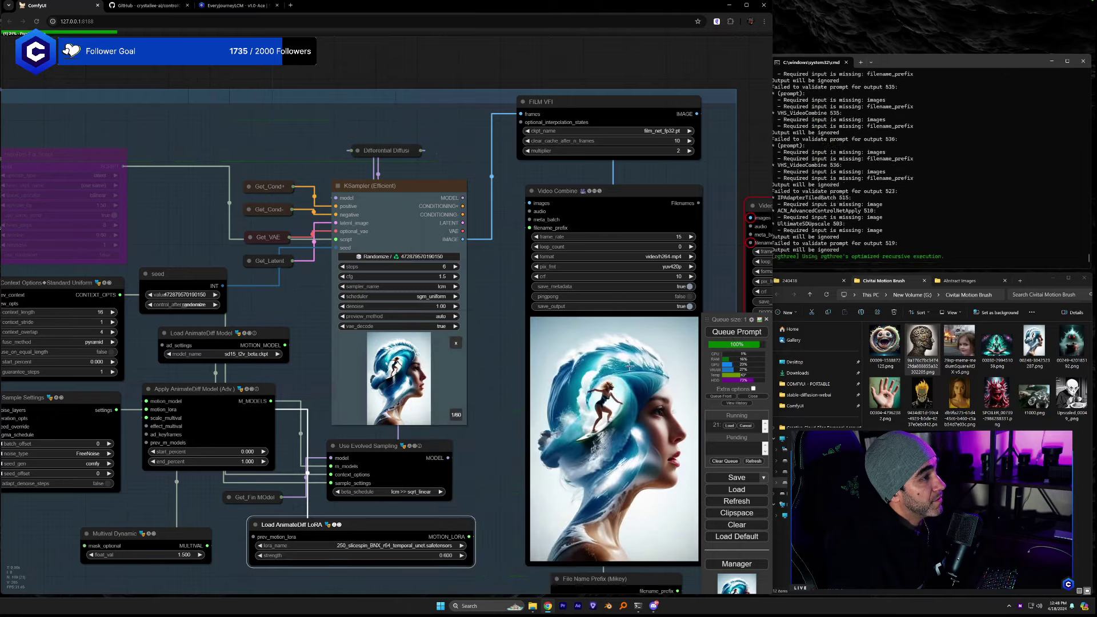
{"action": "left_click_drag", "start_coordinate": [548, 370], "coordinate": [346, 323]}
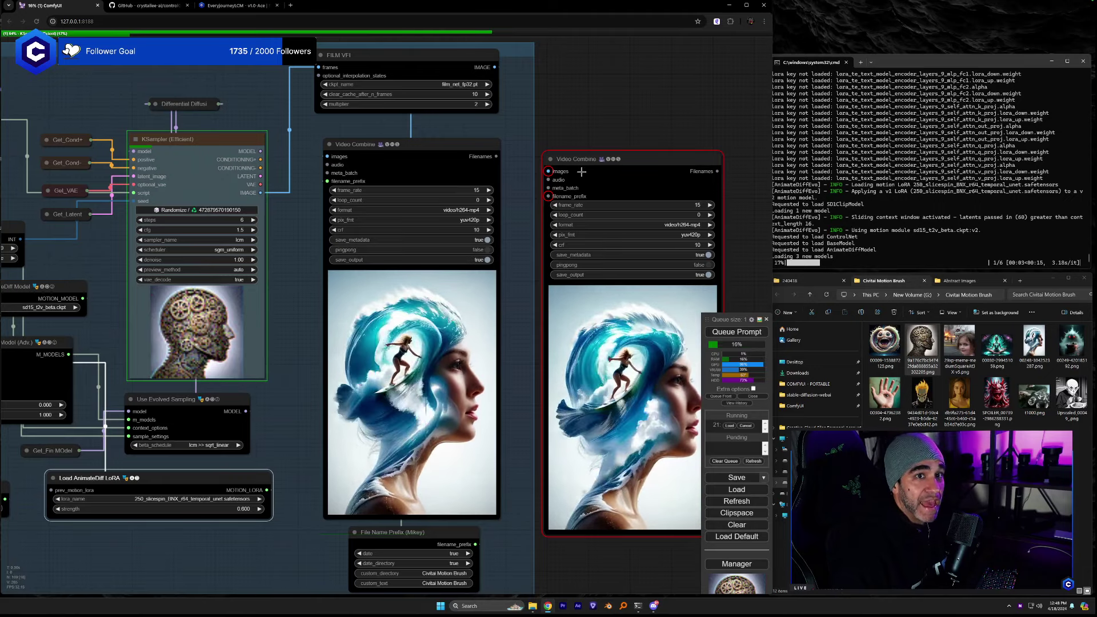
{"action": "scroll", "coordinate": [601, 125], "scroll_direction": "down", "scroll_amount": 1}
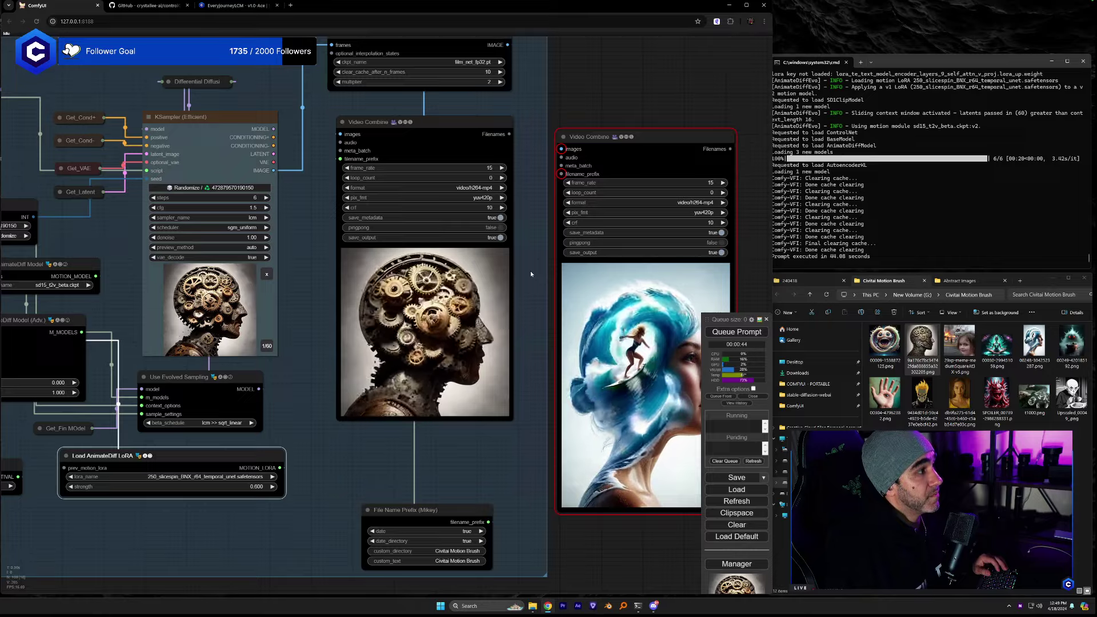
{"action": "scroll", "coordinate": [440, 343], "scroll_direction": "up", "scroll_amount": 6}
{"action": "scroll", "coordinate": [439, 342], "scroll_direction": "down", "scroll_amount": 6}
{"action": "scroll", "coordinate": [439, 343], "scroll_direction": "up", "scroll_amount": 4}
{"action": "scroll", "coordinate": [521, 340], "scroll_direction": "up", "scroll_amount": 4}
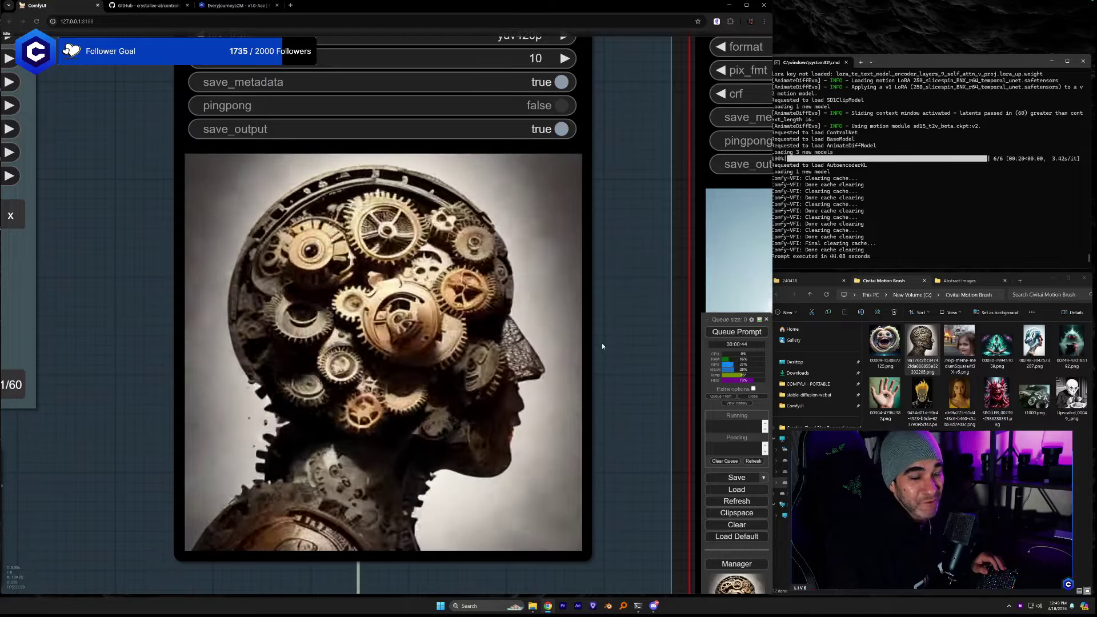
Duplicate the mechanical head's Video Combine node with its rendered video and place the copy beside the surfing-woman one.
{"action": "scroll", "coordinate": [602, 343], "scroll_direction": "down", "scroll_amount": 6}
{"action": "scroll", "coordinate": [388, 323], "scroll_direction": "up", "scroll_amount": 2}
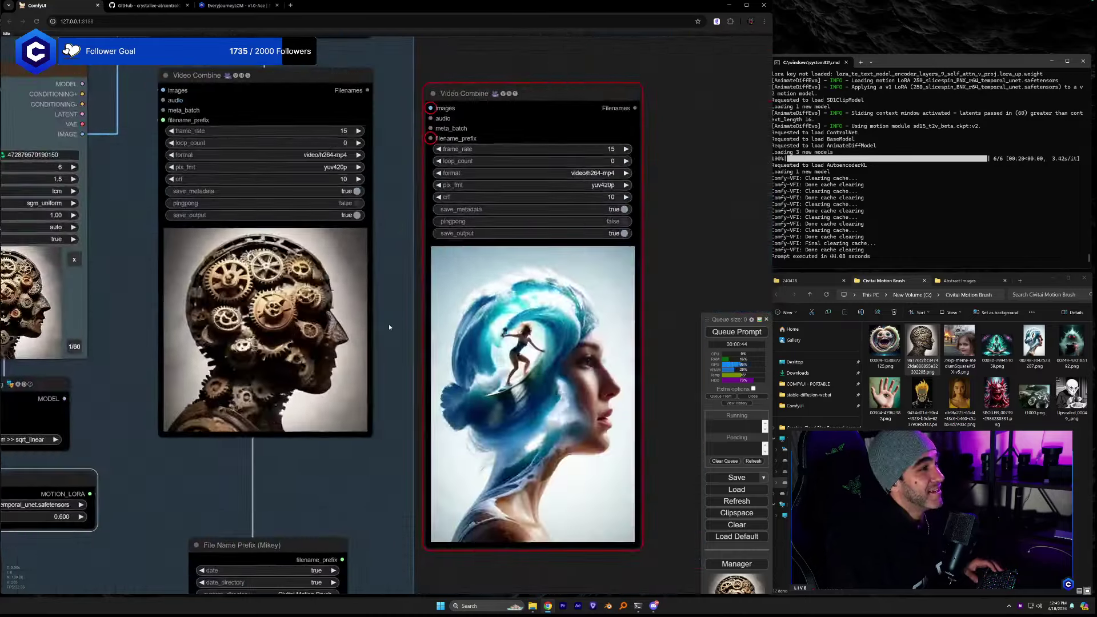
{"action": "scroll", "coordinate": [389, 324], "scroll_direction": "down", "scroll_amount": 3}
{"action": "scroll", "coordinate": [337, 242], "scroll_direction": "down", "scroll_amount": 1}
{"action": "key", "text": "ctrl+v"}
{"action": "left_click_drag", "start_coordinate": [490, 206], "coordinate": [561, 208]}
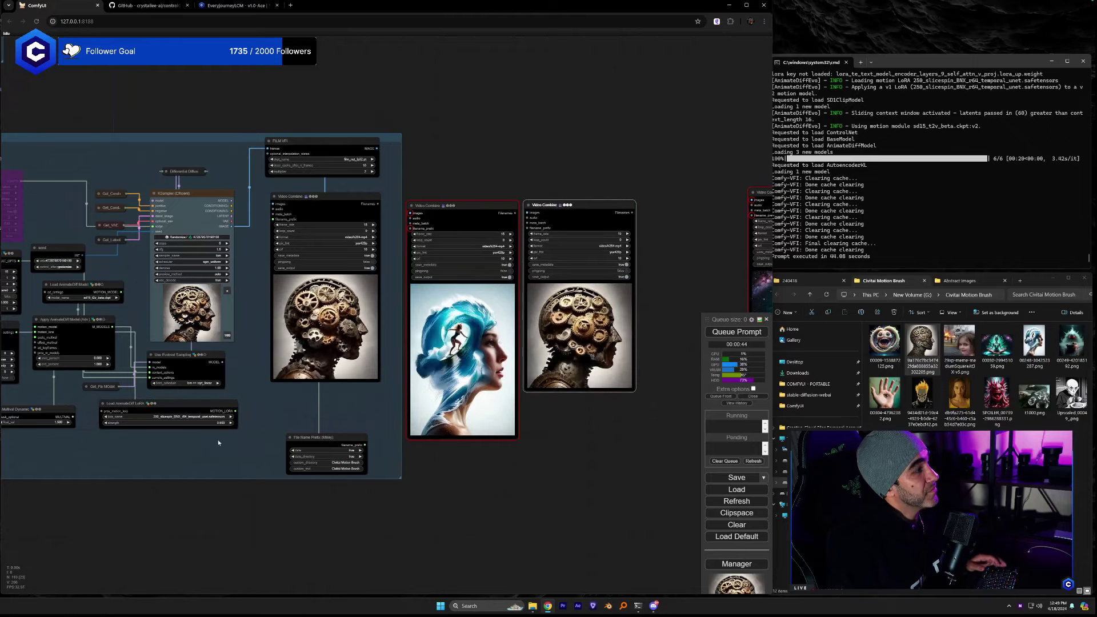
Load the flaming skull picture from the Civitai Motion Brush folder into the Image to Animate node.
{"action": "left_click_drag", "start_coordinate": [233, 444], "coordinate": [628, 417]}
{"action": "left_click_drag", "start_coordinate": [104, 366], "coordinate": [406, 351]}
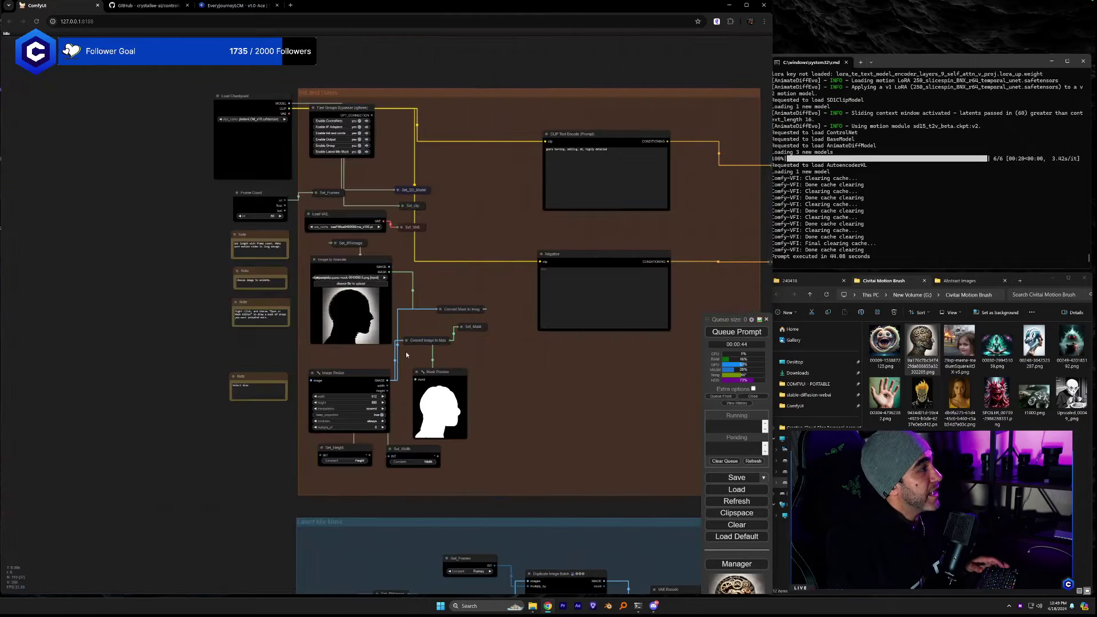
{"action": "scroll", "coordinate": [406, 355], "scroll_direction": "up", "scroll_amount": 3}
{"action": "scroll", "coordinate": [406, 352], "scroll_direction": "up", "scroll_amount": 1}
{"action": "left_click_drag", "start_coordinate": [413, 274], "coordinate": [500, 332]}
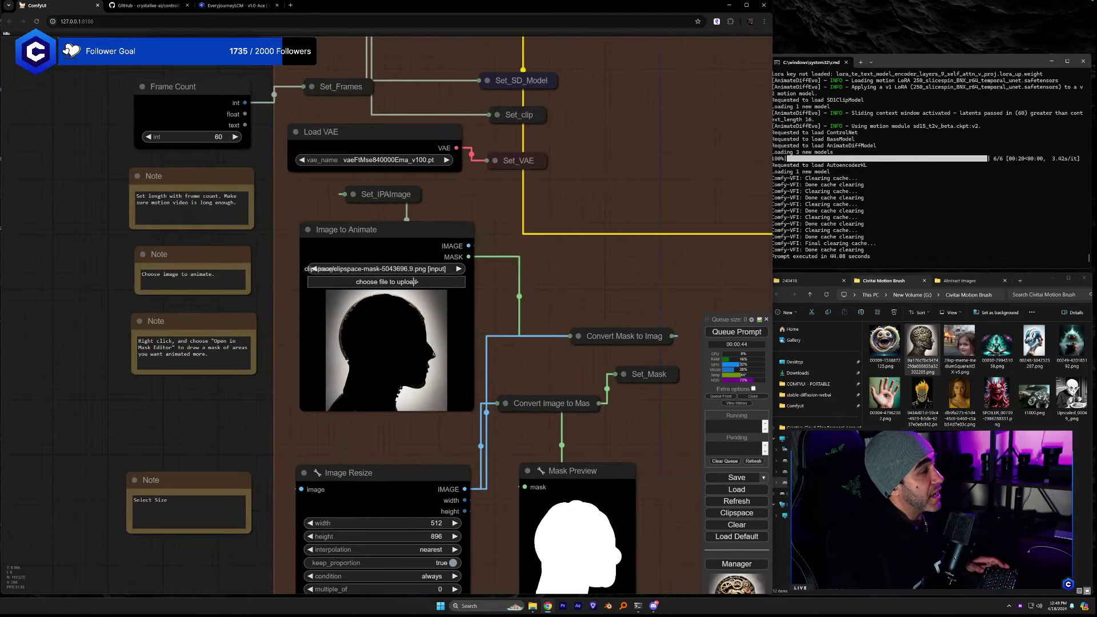
{"action": "left_click_drag", "start_coordinate": [921, 394], "coordinate": [429, 355]}
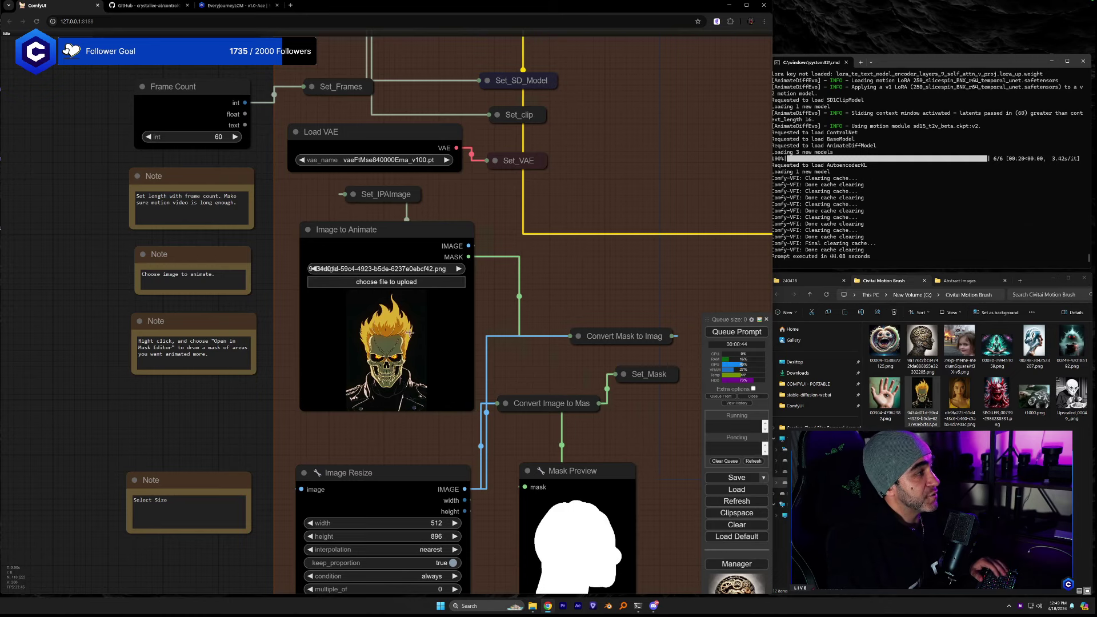
Paint a mask over the skull's flaming hair, side flames and eyes, and save it to the Image to Animate node.
{"action": "right_click", "coordinate": [404, 357]}
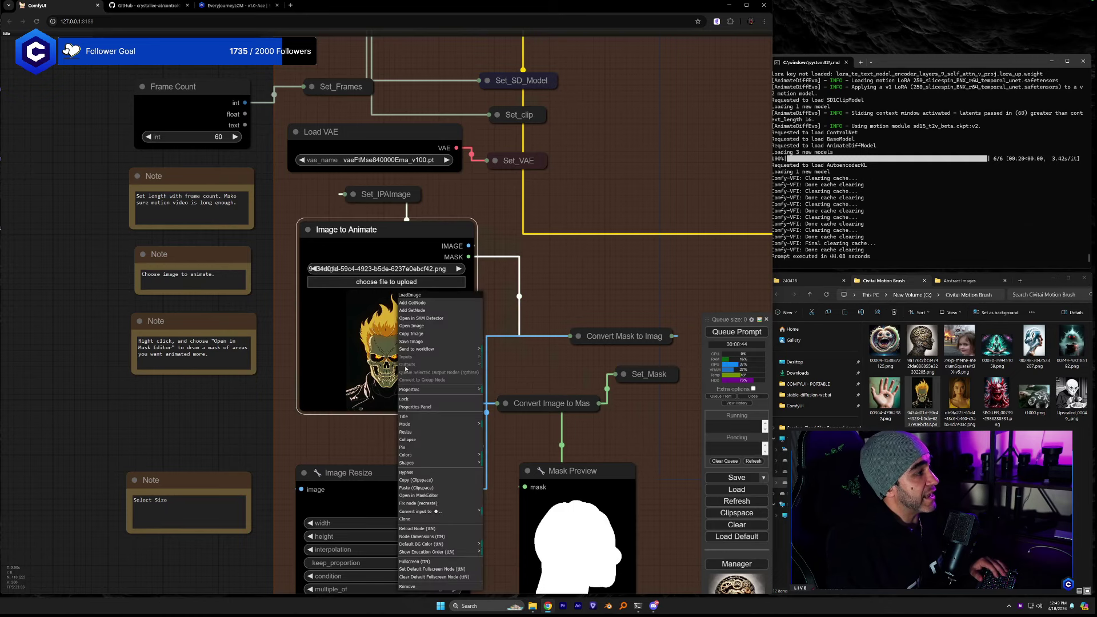
{"action": "left_click", "coordinate": [426, 495]}
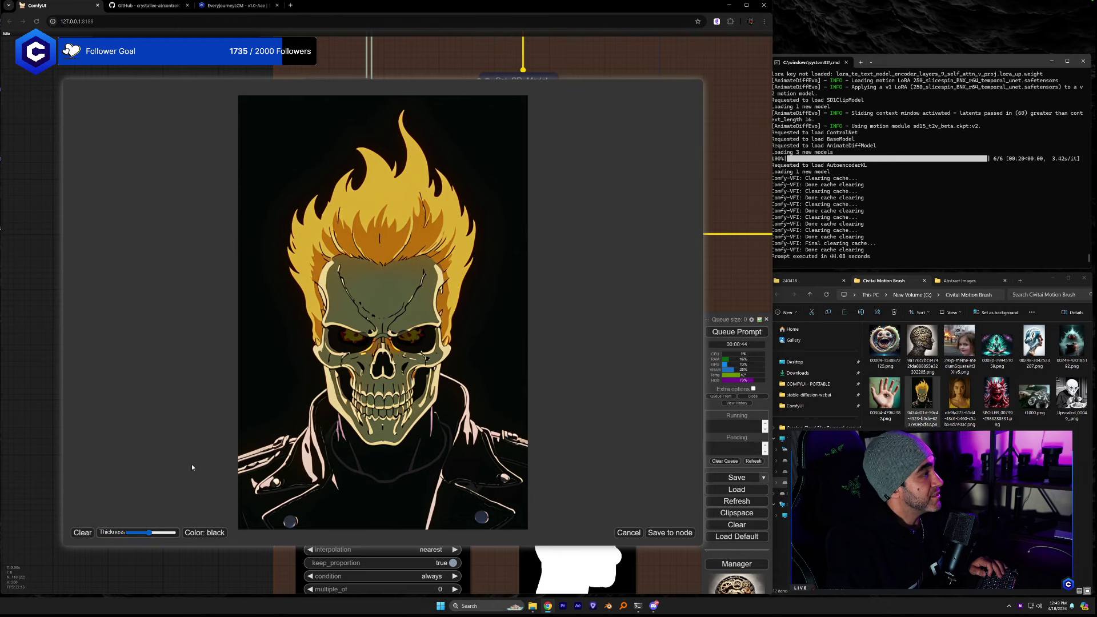
{"action": "left_click_drag", "start_coordinate": [306, 267], "coordinate": [305, 239]}
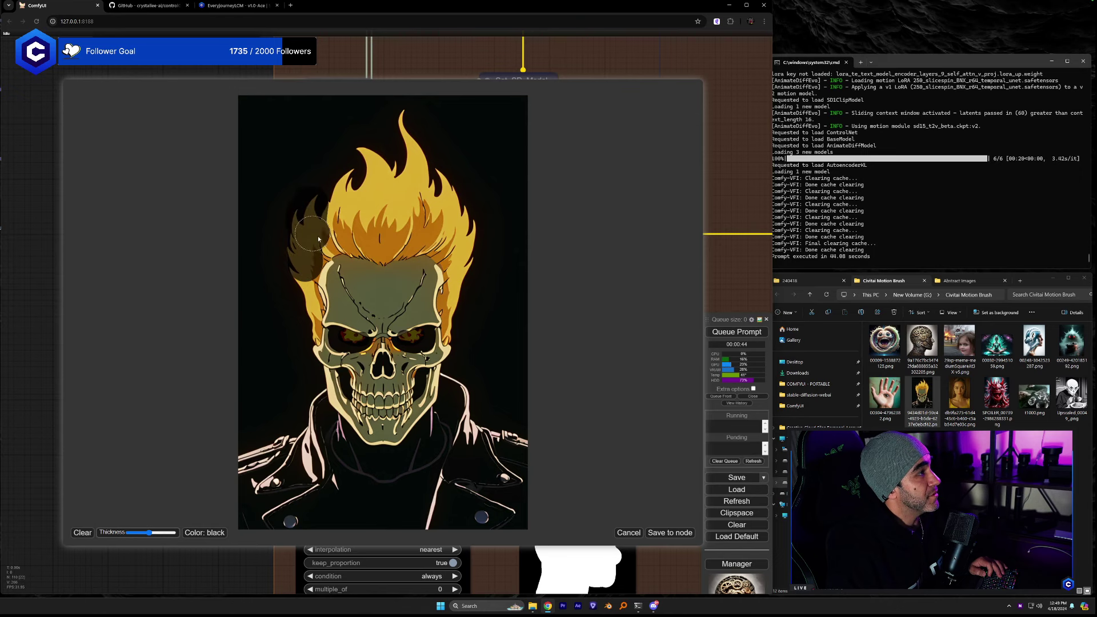
{"action": "left_click_drag", "start_coordinate": [334, 234], "coordinate": [342, 196]}
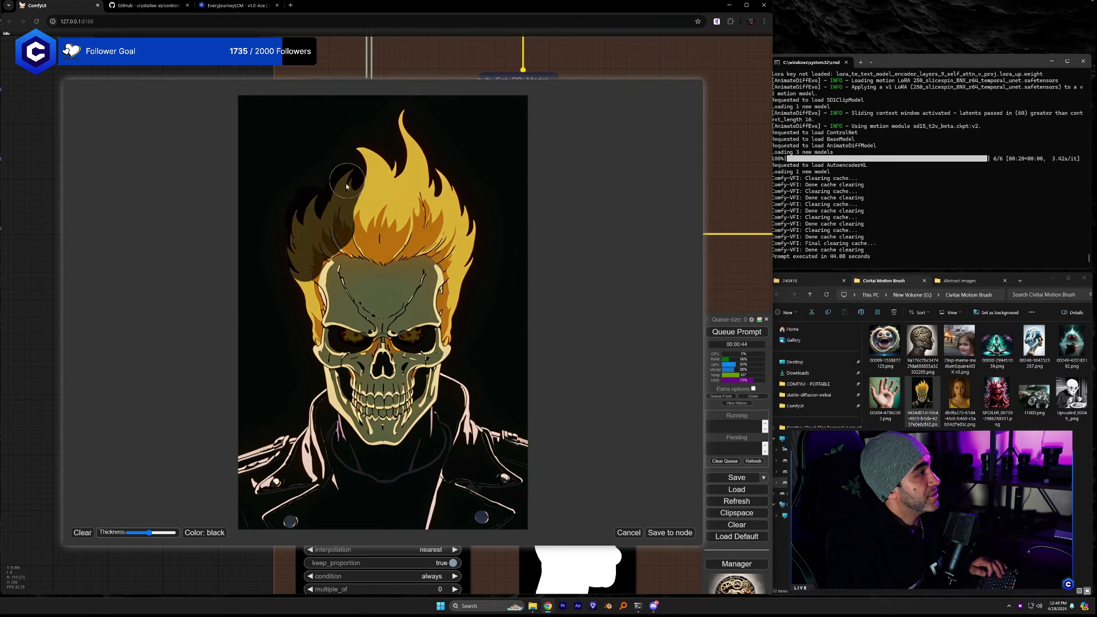
{"action": "mouse_move", "coordinate": [367, 160]}
{"action": "left_mouse_down"}
{"action": "mouse_move", "coordinate": [382, 198]}
{"action": "mouse_move", "coordinate": [382, 247]}
{"action": "mouse_move", "coordinate": [397, 240]}
{"action": "mouse_move", "coordinate": [408, 125]}
{"action": "mouse_move", "coordinate": [428, 195]}
{"action": "mouse_move", "coordinate": [413, 241]}
{"action": "mouse_move", "coordinate": [444, 202]}
{"action": "left_mouse_up"}
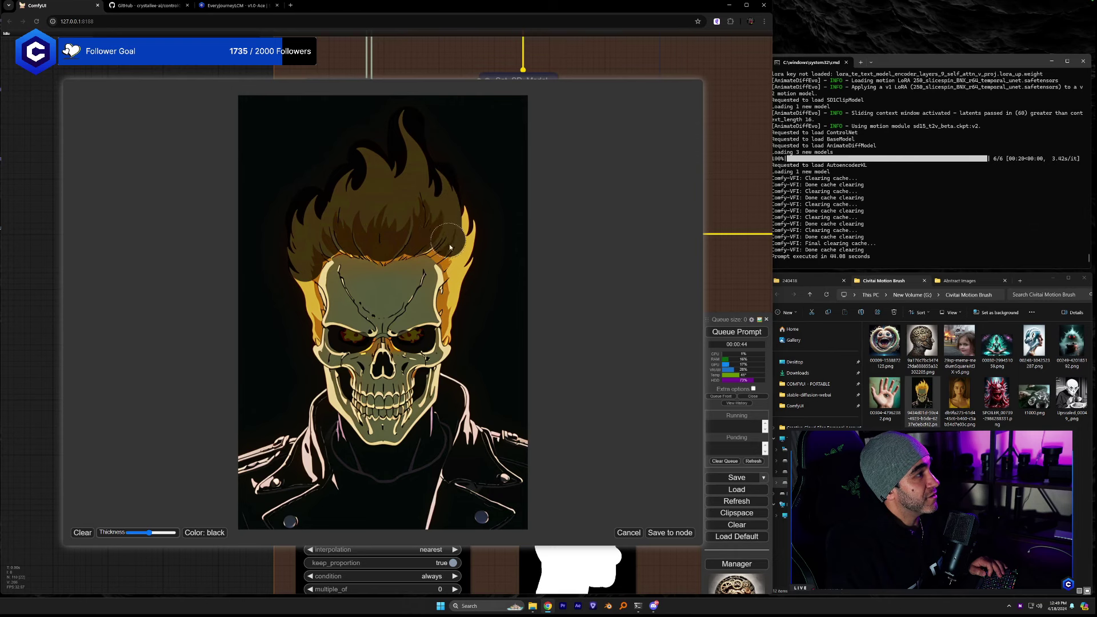
{"action": "left_click_drag", "start_coordinate": [458, 266], "coordinate": [459, 296]}
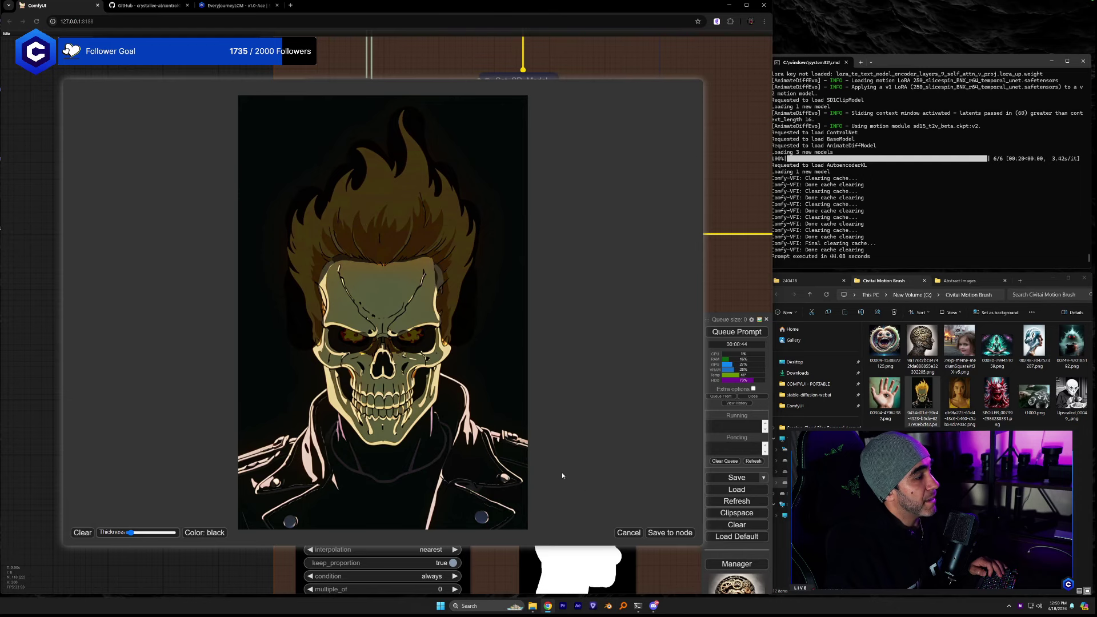
{"action": "left_click", "coordinate": [670, 533]}
Replace "gears turning" with "flaming fire" in the positive CLIP Text Encode prompt and queue the skull render.
{"action": "left_click_drag", "start_coordinate": [622, 439], "coordinate": [220, 372]}
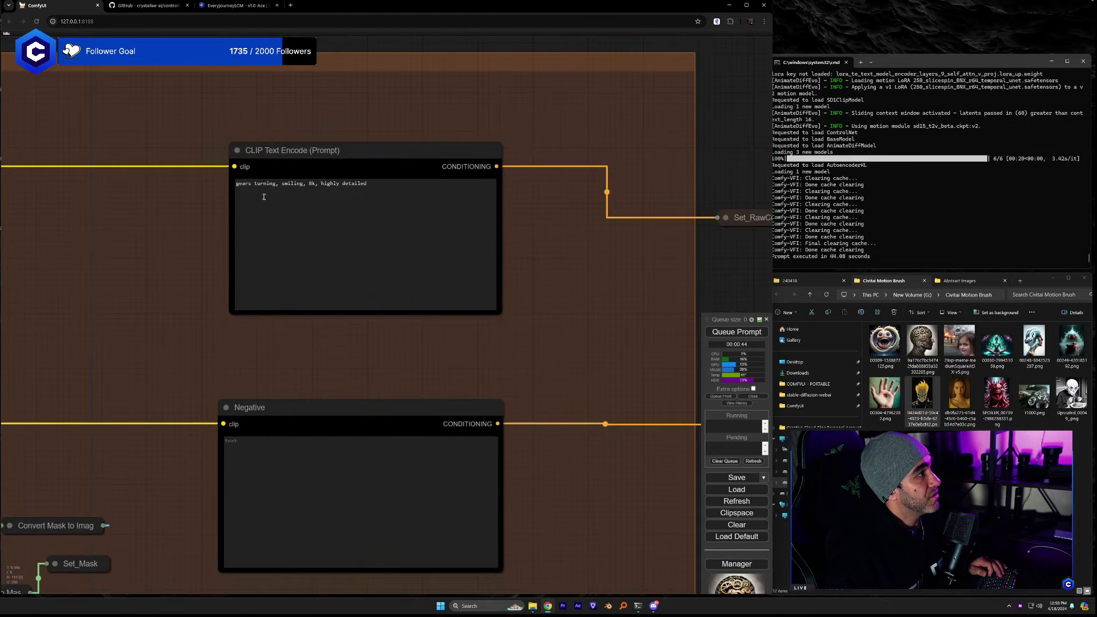
{"action": "left_click_drag", "start_coordinate": [277, 184], "coordinate": [236, 184]}
{"action": "type", "text": "flaming fire"}
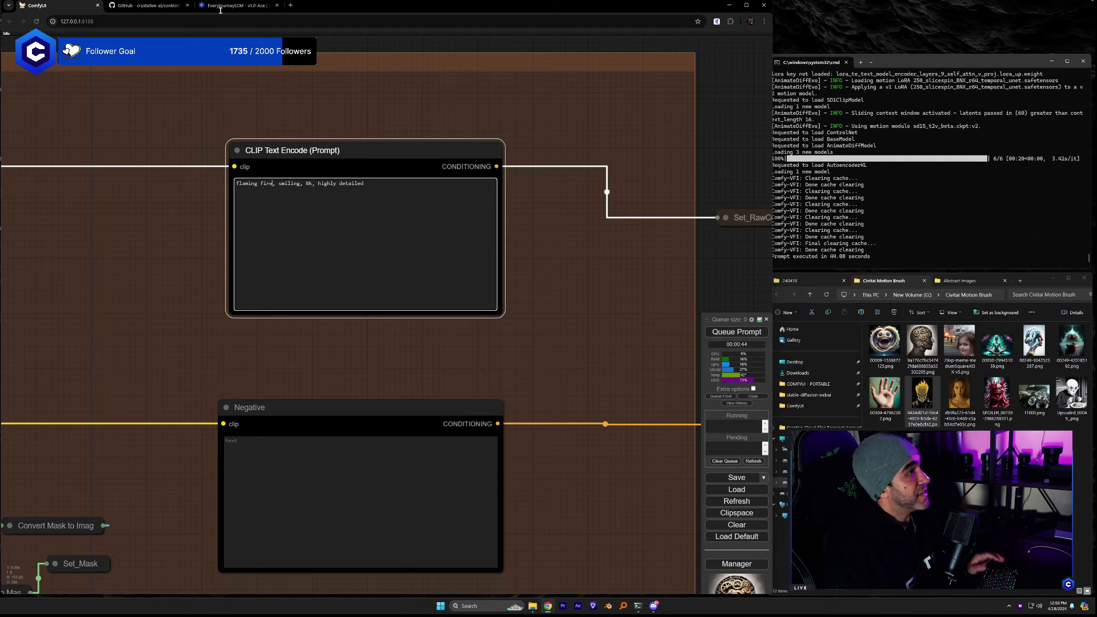
{"action": "left_click", "coordinate": [737, 331]}
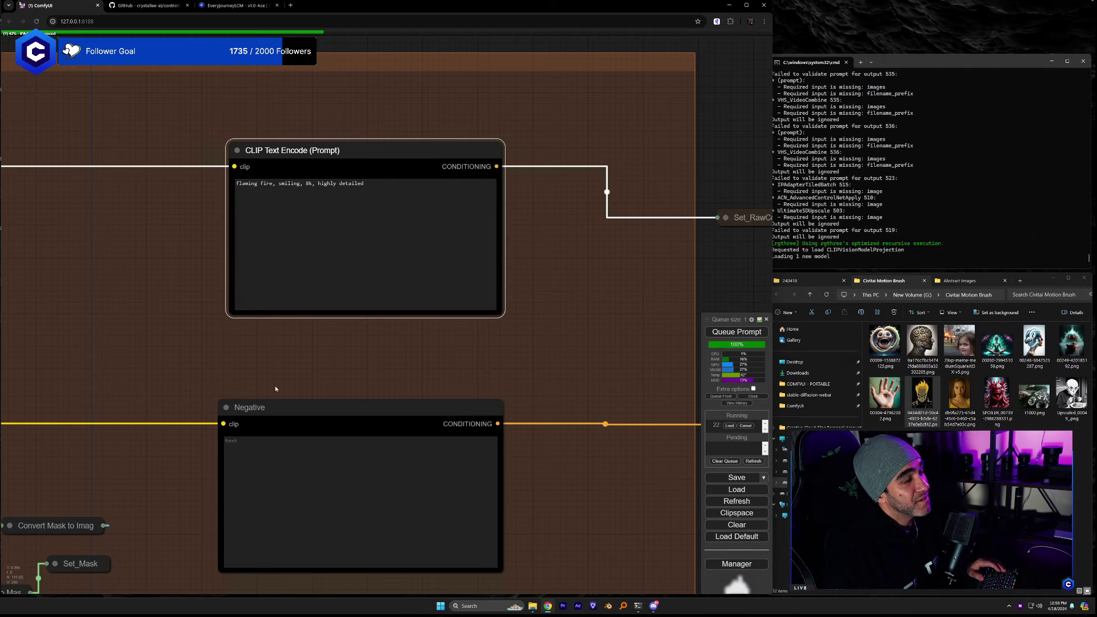
Load t1000.png from the Civitai Motion Brush folder into the Image to Animate node.
{"action": "left_click_drag", "start_coordinate": [612, 281], "coordinate": [761, 253]}
{"action": "left_click_drag", "start_coordinate": [626, 335], "coordinate": [553, 244]}
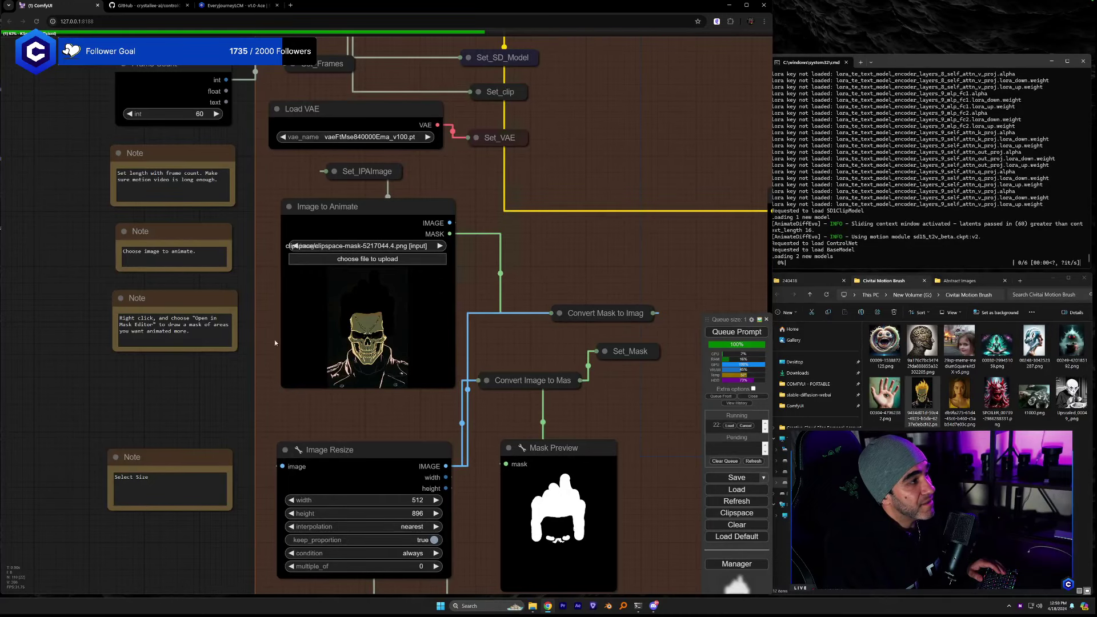
{"action": "left_click", "coordinate": [1035, 400]}
{"action": "left_click_drag", "start_coordinate": [562, 427], "coordinate": [400, 320]}
Mask all the liquid-metal holes in the T-1000's body and both eyes, and save the mask to the node.
{"action": "right_click", "coordinate": [374, 293]}
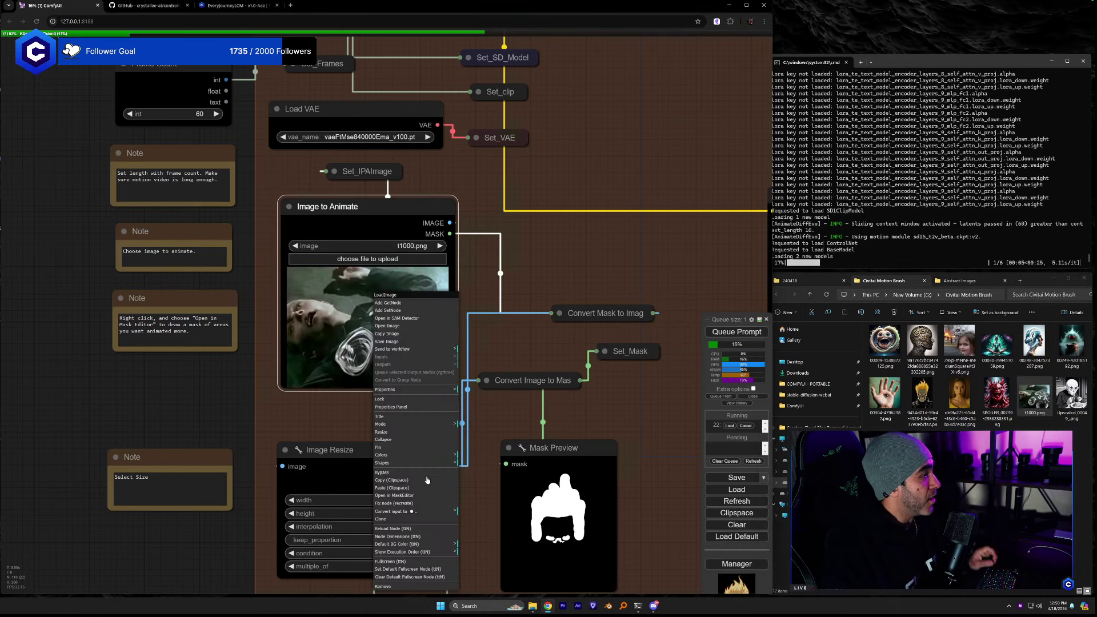
{"action": "left_click", "coordinate": [427, 496]}
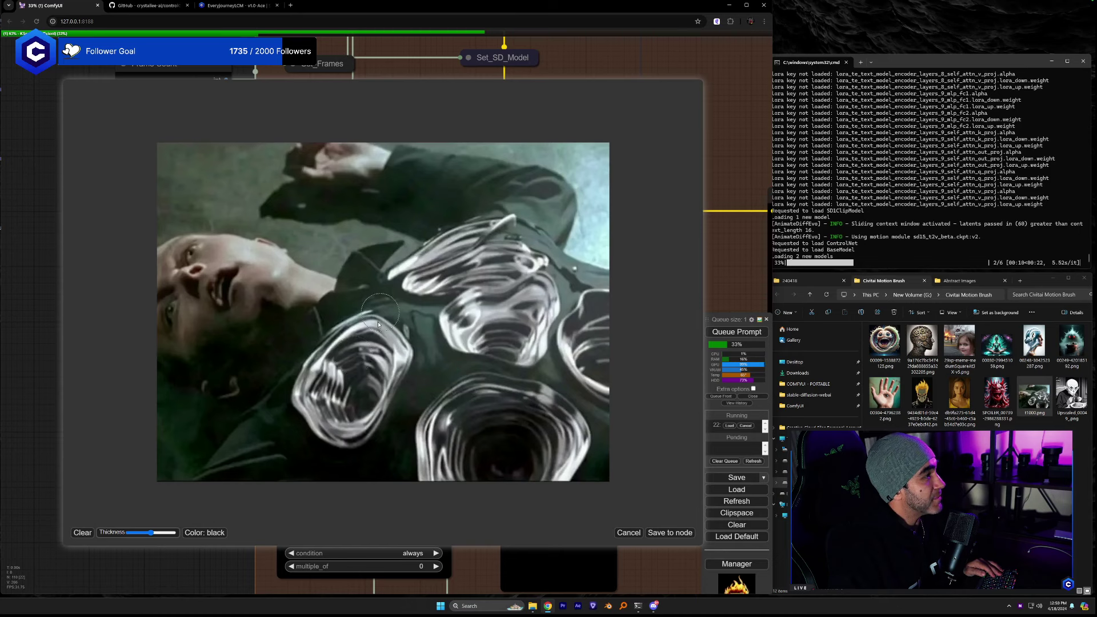
{"action": "left_click_drag", "start_coordinate": [356, 330], "coordinate": [321, 365]}
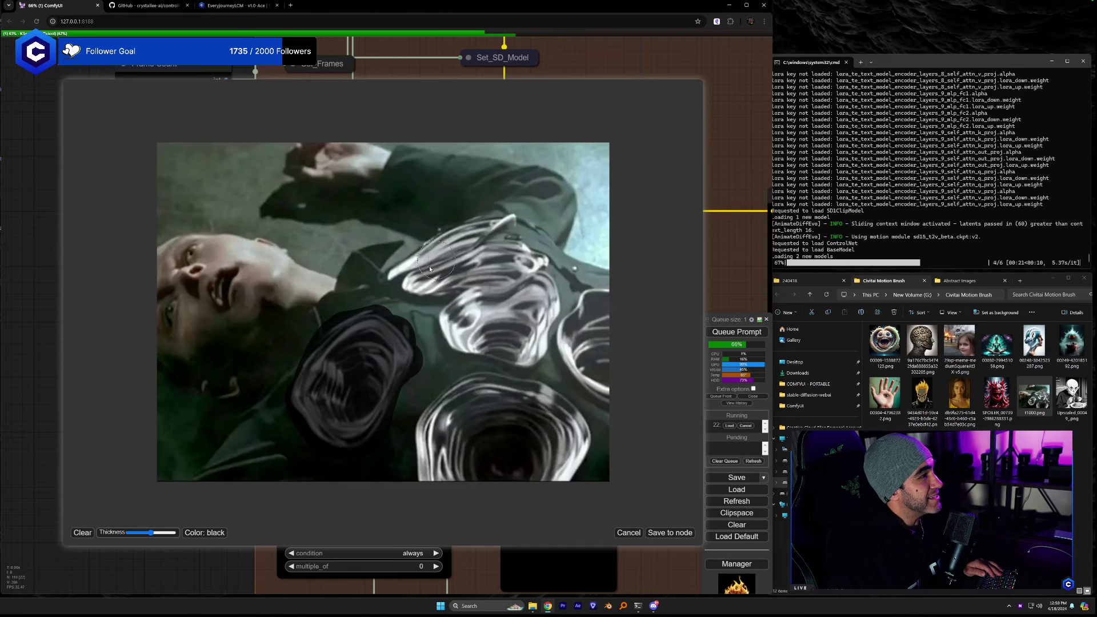
{"action": "left_click_drag", "start_coordinate": [403, 275], "coordinate": [441, 253]}
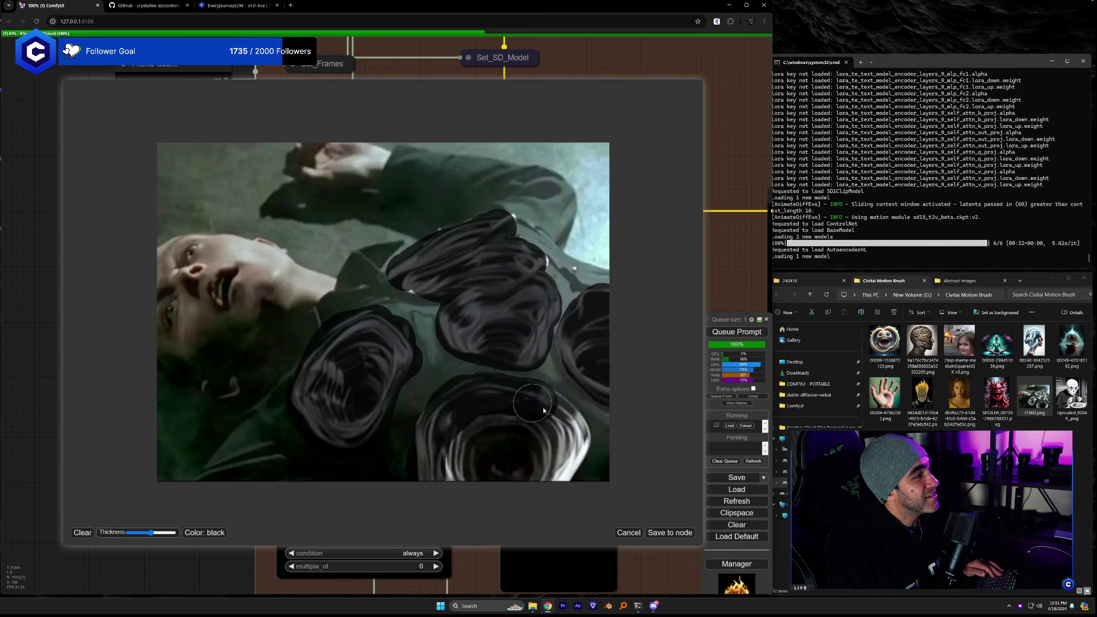
{"action": "left_click_drag", "start_coordinate": [577, 446], "coordinate": [540, 414]}
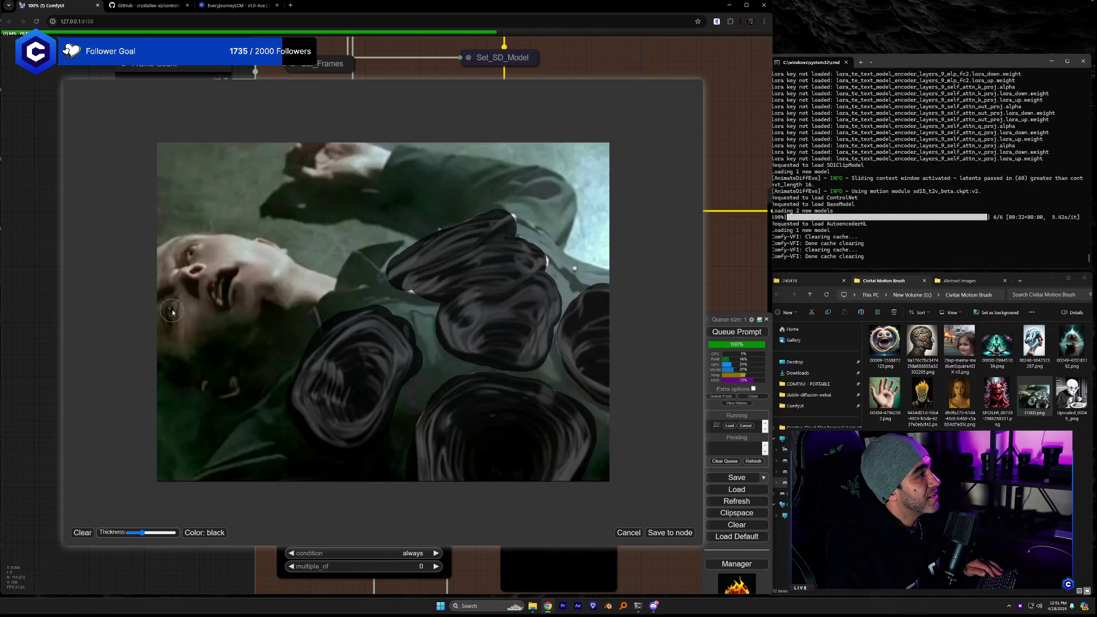
{"action": "left_click", "coordinate": [192, 252]}
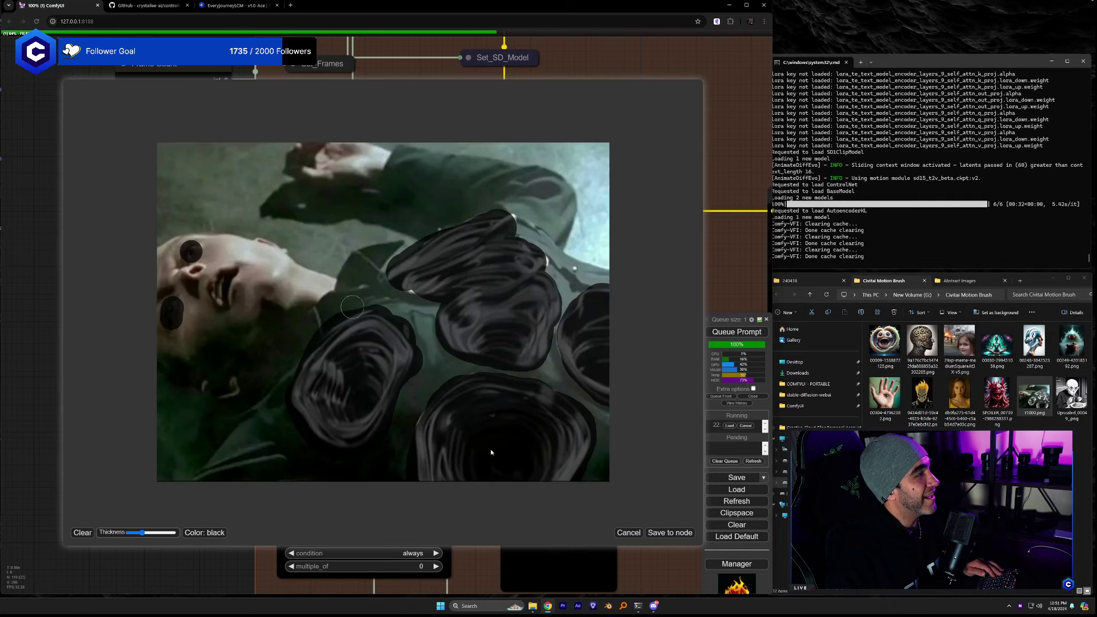
{"action": "left_click", "coordinate": [662, 532]}
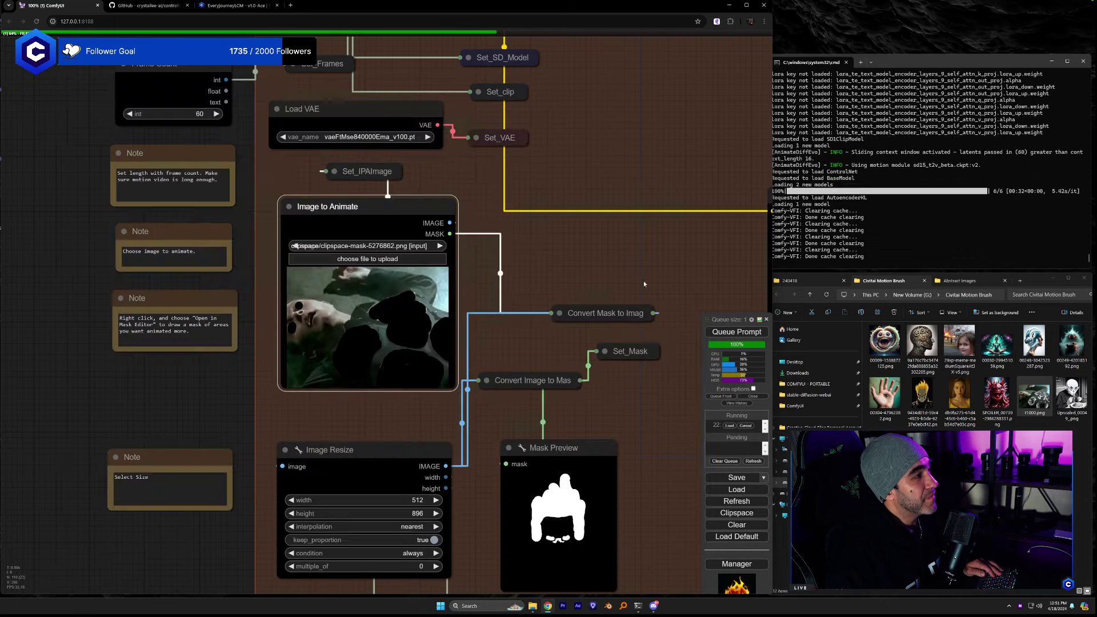
Change the positive prompt to "liquid metal, eyes blinking, smiling, 8k, highly detailed".
{"action": "left_click_drag", "start_coordinate": [724, 127], "coordinate": [288, 428]}
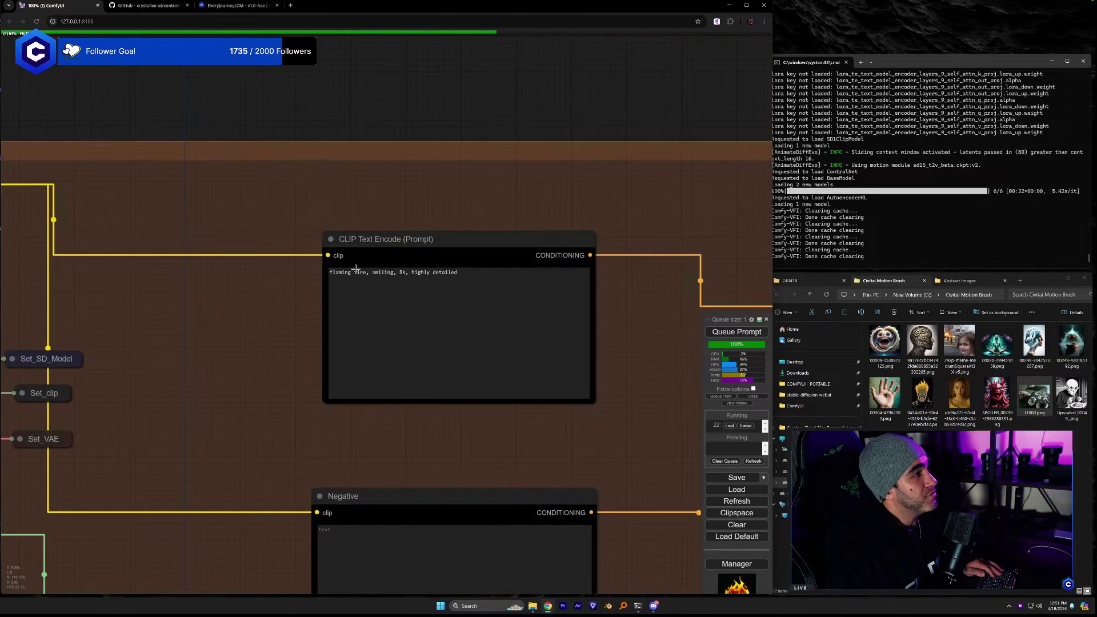
{"action": "scroll", "coordinate": [274, 298], "scroll_direction": "up", "scroll_amount": 2}
{"action": "scroll", "coordinate": [274, 298], "scroll_direction": "up", "scroll_amount": 1}
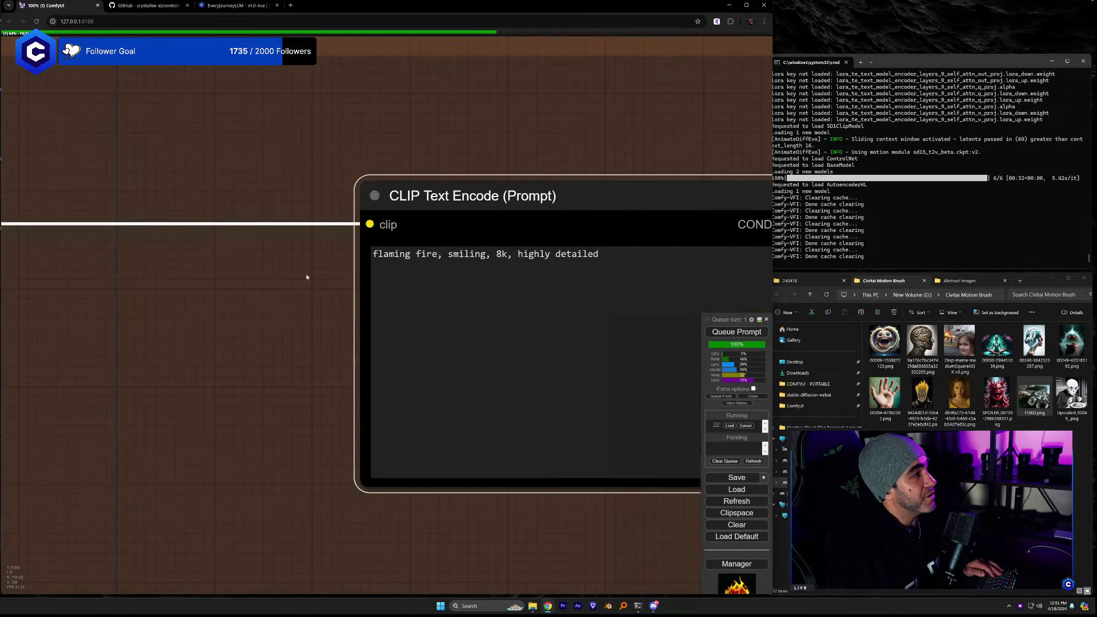
{"action": "left_click", "coordinate": [450, 255]}
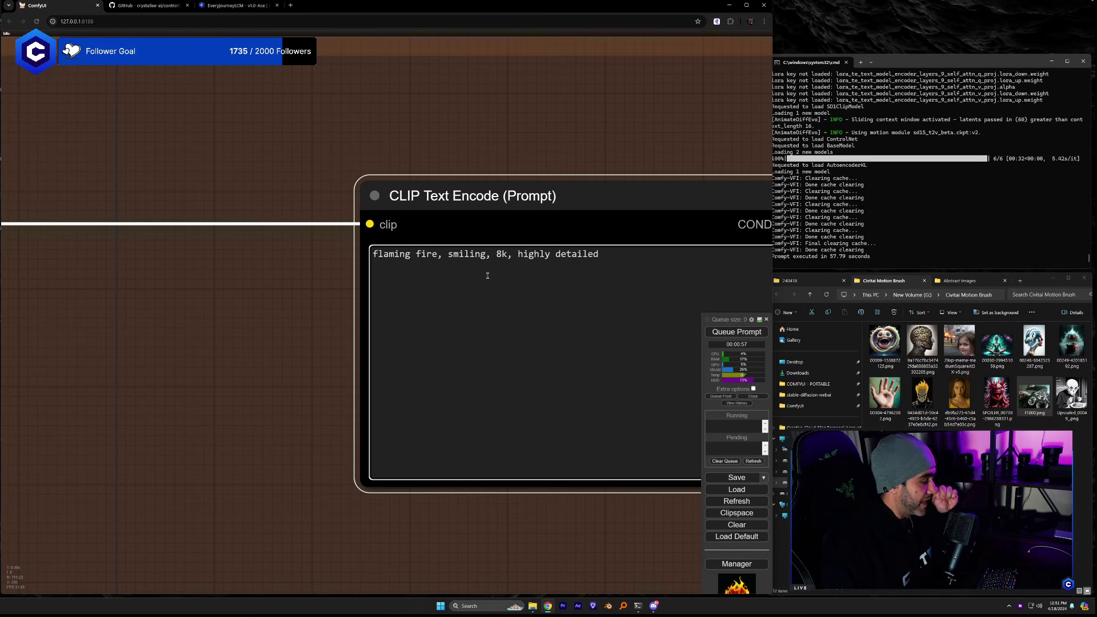
{"action": "type", "text": "blinking, "}
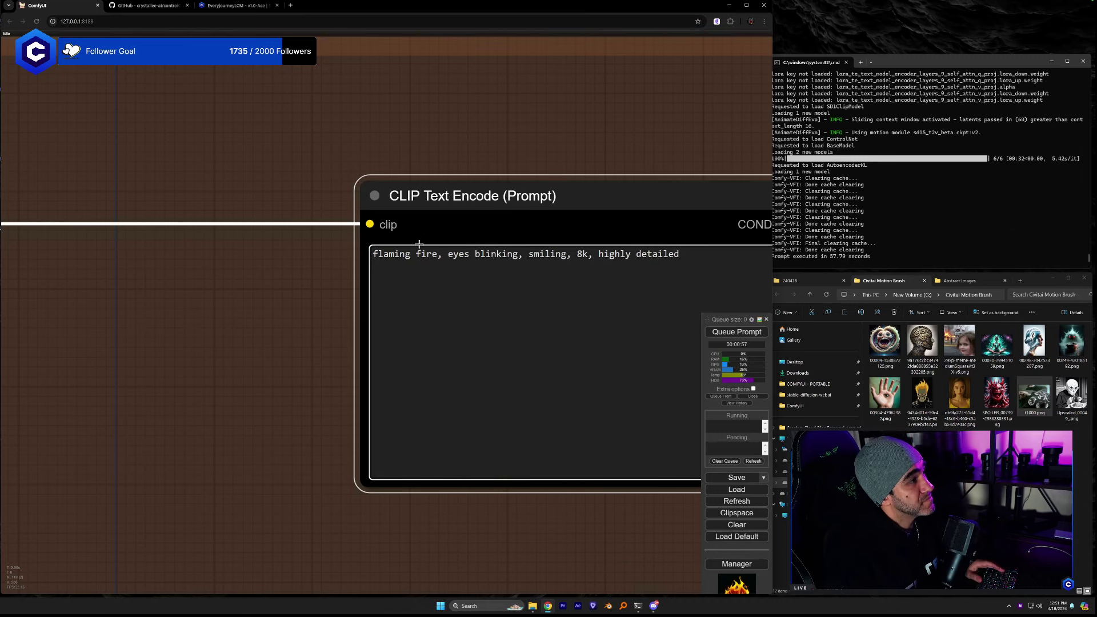
{"action": "type", "text": "liquid metal"}
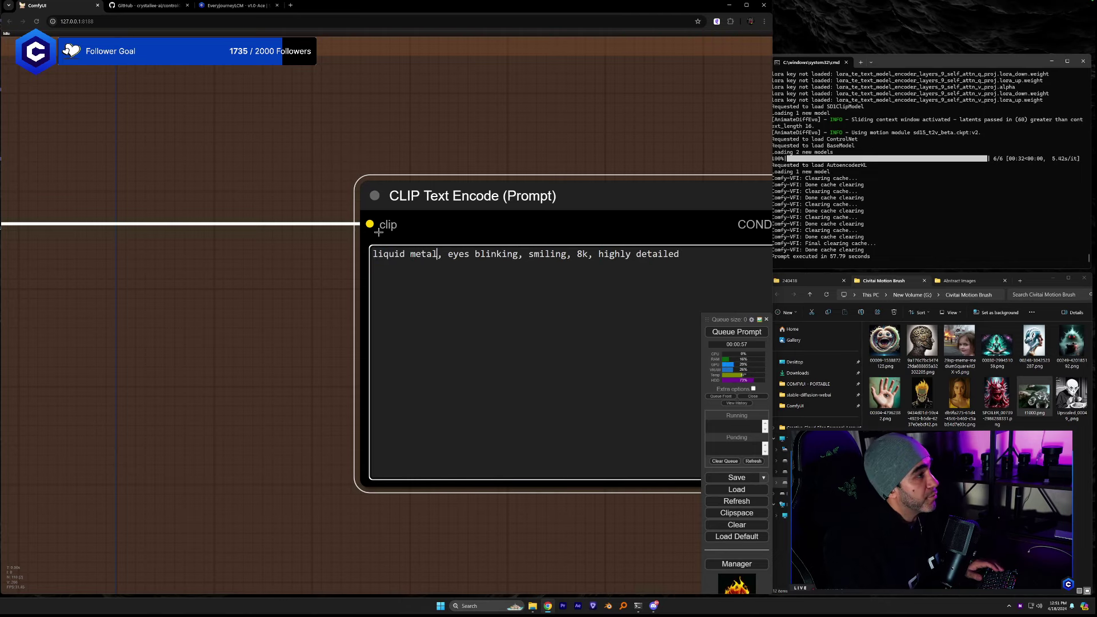
Set the Load AnimateDiff LoRA node's motion LoRA to LiquidAF-0-1.safetensors and queue the T-1000 render.
{"action": "scroll", "coordinate": [74, 147], "scroll_direction": "down", "scroll_amount": 2}
{"action": "scroll", "coordinate": [582, 396], "scroll_direction": "down", "scroll_amount": 2}
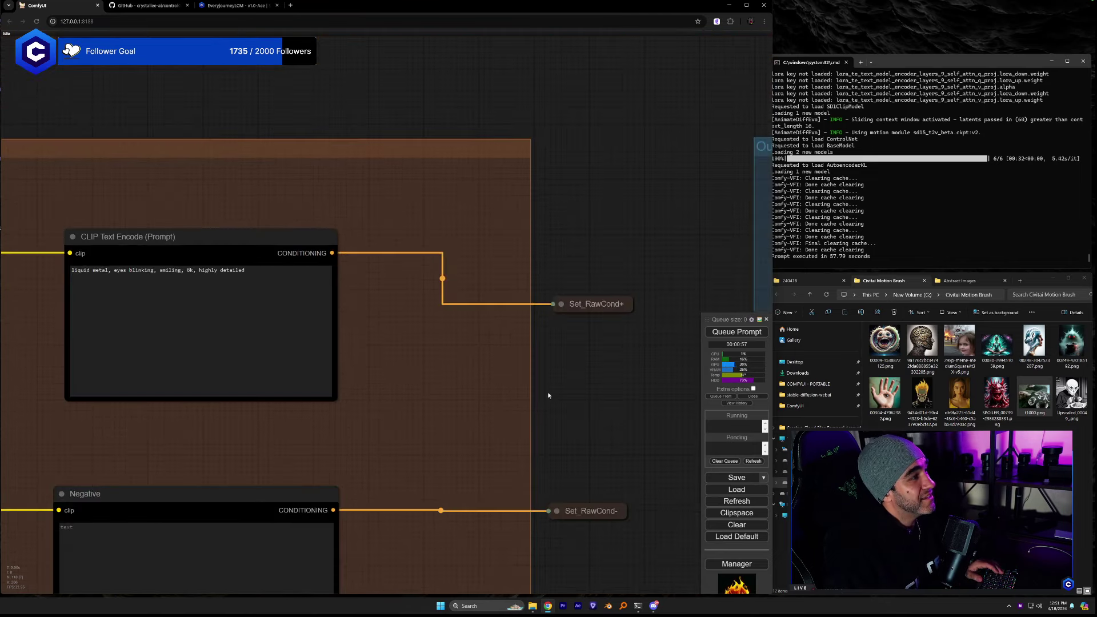
{"action": "left_click_drag", "start_coordinate": [582, 397], "coordinate": [290, 362]}
{"action": "left_click_drag", "start_coordinate": [680, 571], "coordinate": [405, 418]}
{"action": "left_click_drag", "start_coordinate": [349, 467], "coordinate": [162, 413]}
{"action": "left_click", "coordinate": [471, 479]}
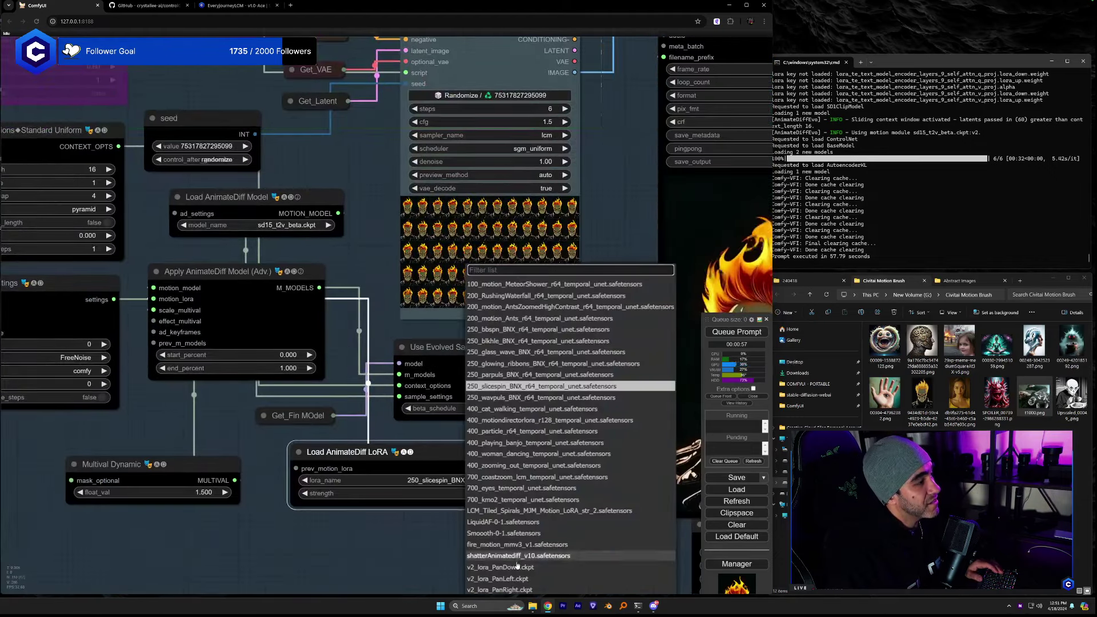
{"action": "left_click", "coordinate": [507, 522]}
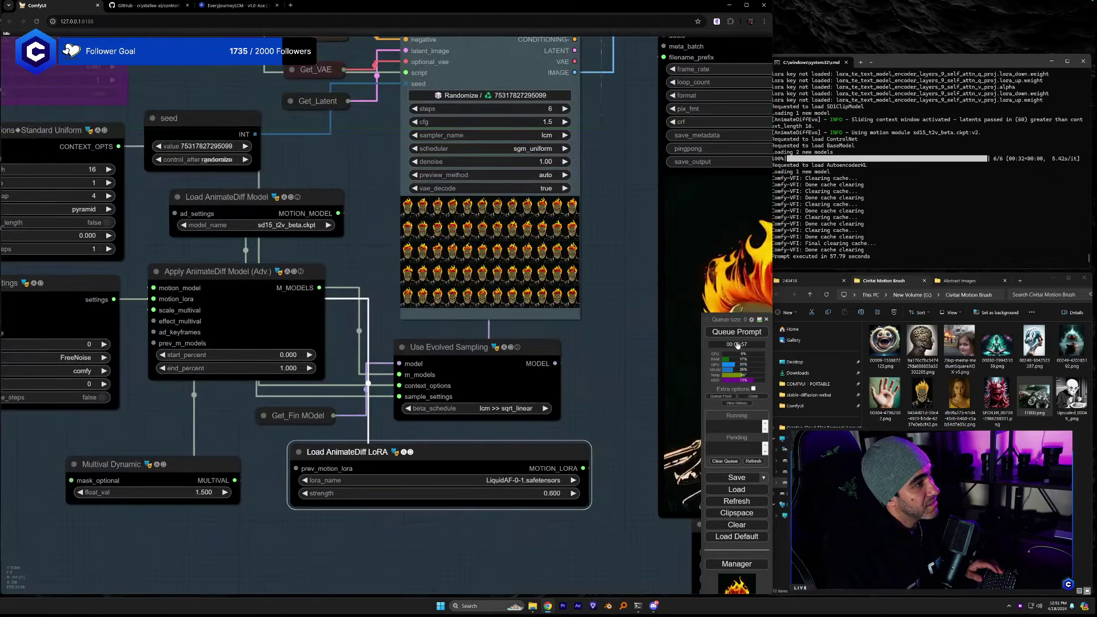
{"action": "left_click", "coordinate": [737, 336]}
Place a copy of the flaming skull's Video Combine node below the mechanical head's and examine its fire animation up close.
{"action": "left_click_drag", "start_coordinate": [606, 297], "coordinate": [130, 327]}
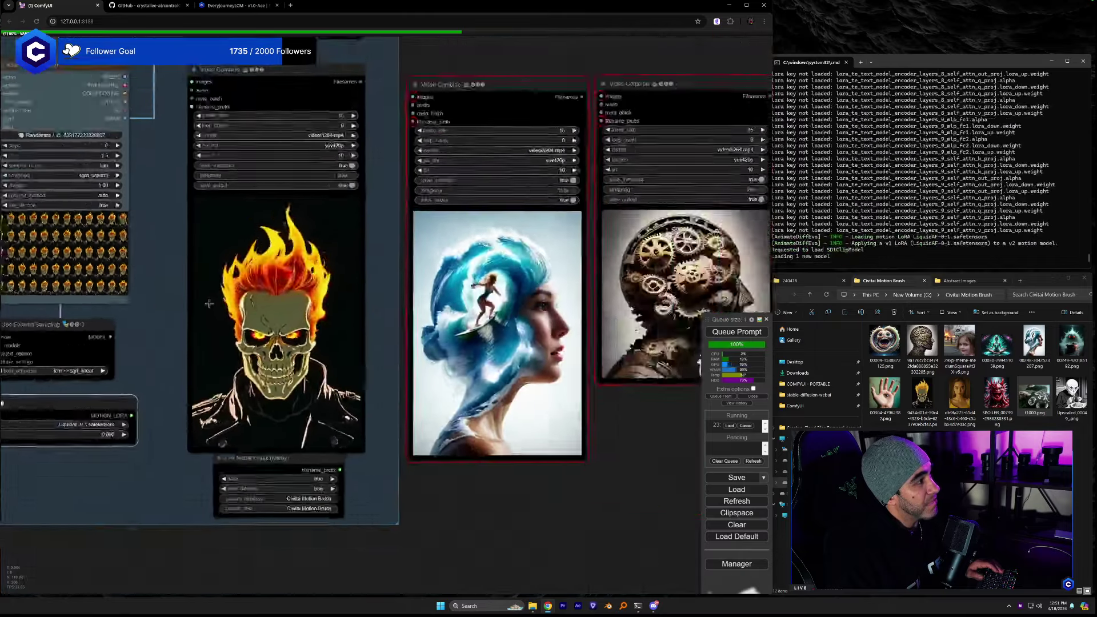
{"action": "scroll", "coordinate": [209, 303], "scroll_direction": "down", "scroll_amount": 2}
{"action": "left_click_drag", "start_coordinate": [260, 126], "coordinate": [576, 389]}
{"action": "left_click_drag", "start_coordinate": [404, 472], "coordinate": [243, 305]}
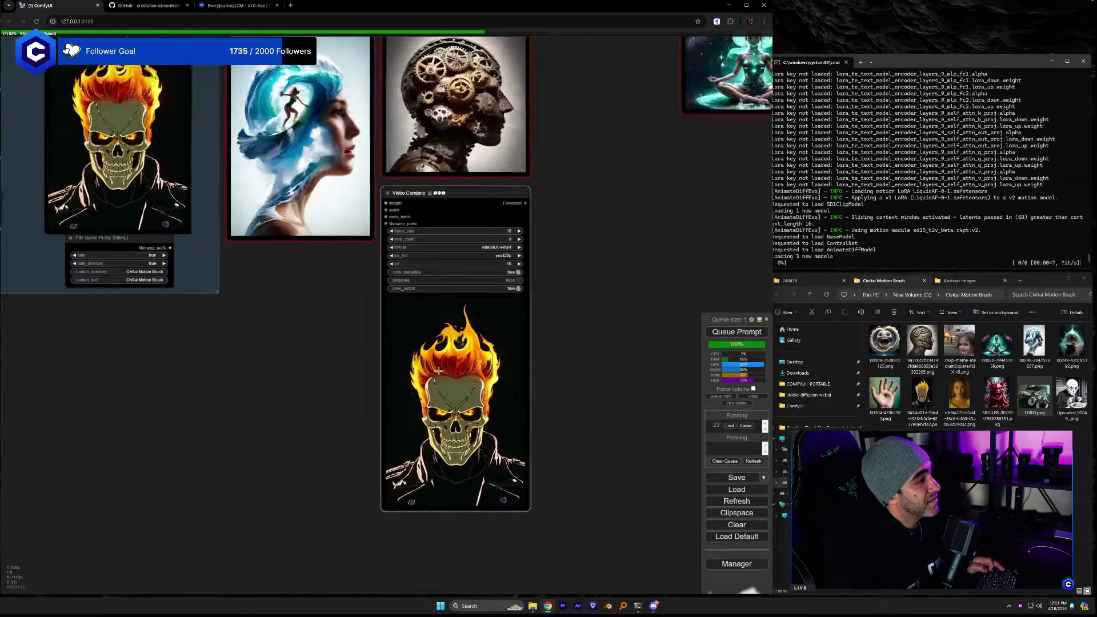
{"action": "scroll", "coordinate": [548, 404], "scroll_direction": "up", "scroll_amount": 5}
{"action": "scroll", "coordinate": [616, 403], "scroll_direction": "up", "scroll_amount": 2}
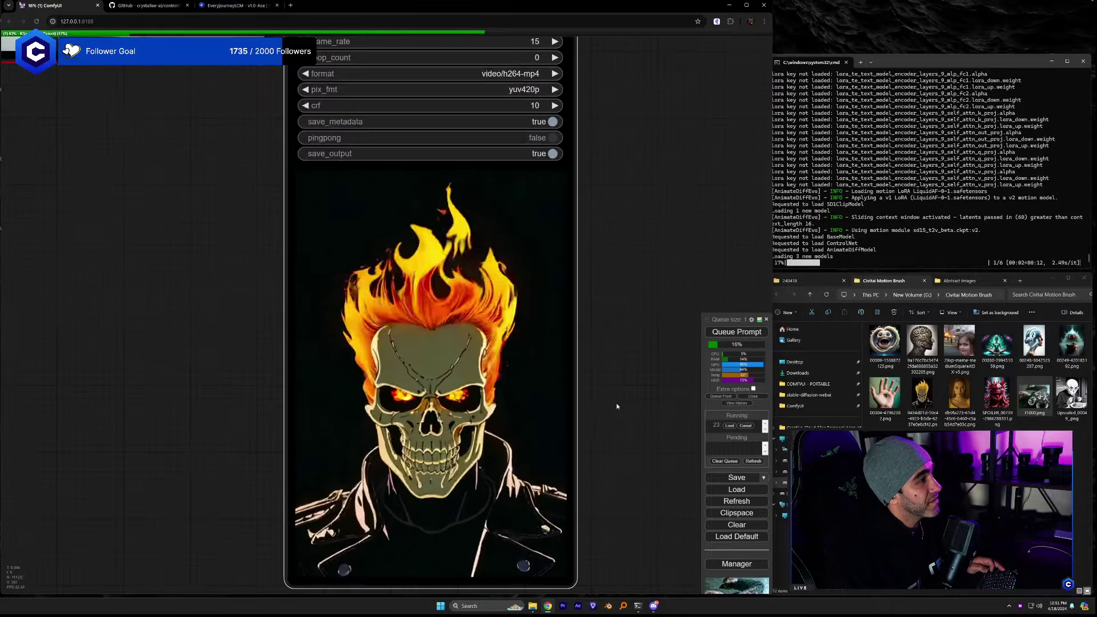
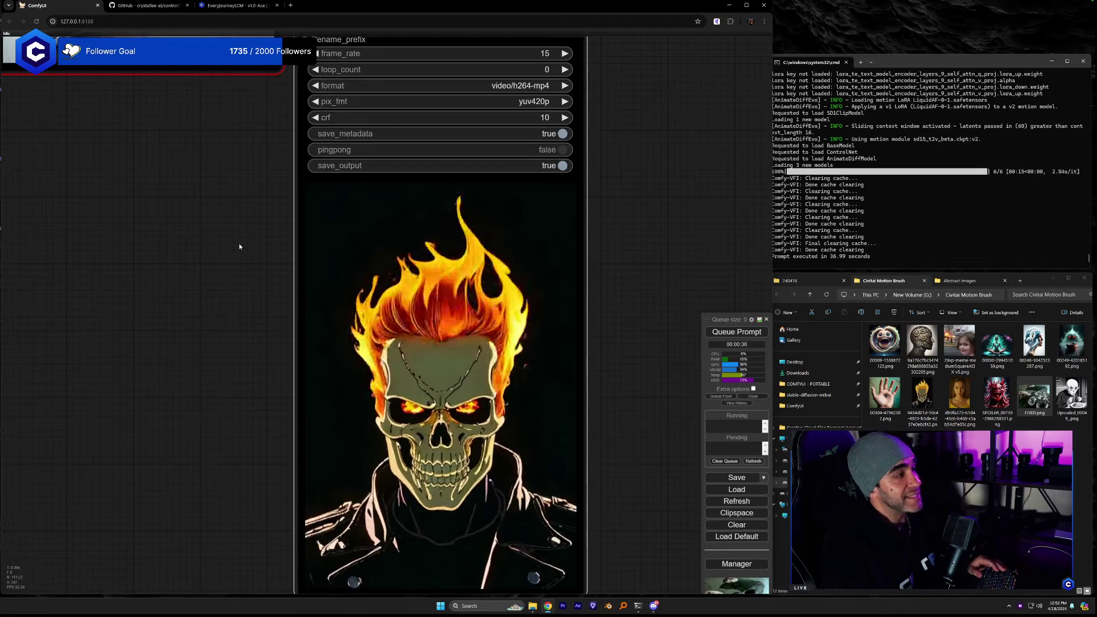
{"action": "left_click_drag", "start_coordinate": [238, 243], "coordinate": [244, 262]}
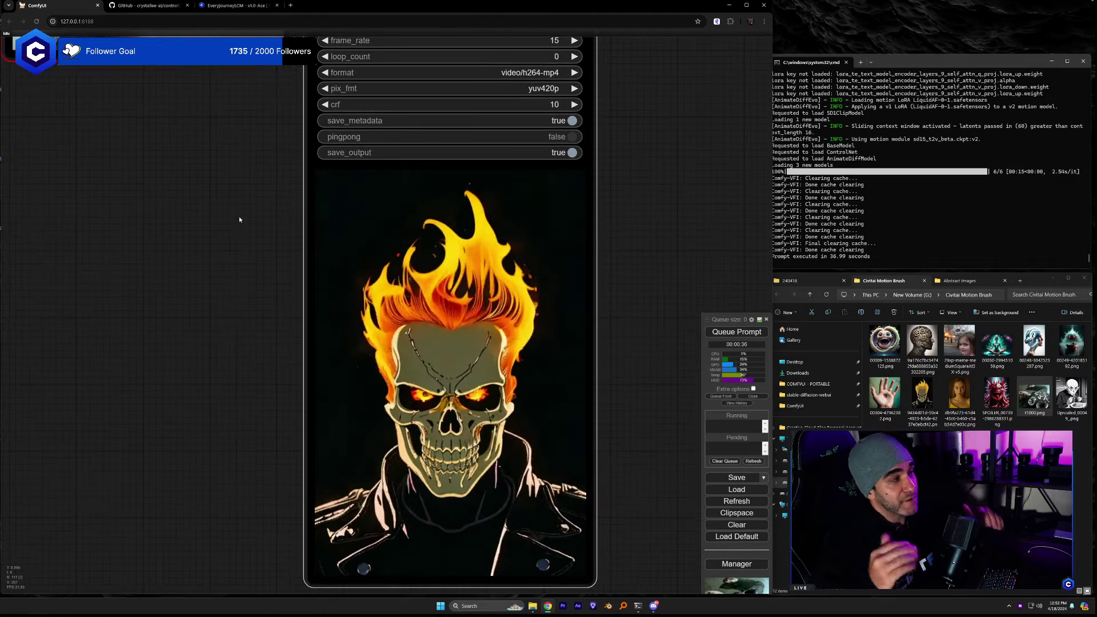
Place the flaming skull's Video Combine node in the row of finished renders, directly after the mechanical head's node.
{"action": "scroll", "coordinate": [217, 219], "scroll_direction": "down", "scroll_amount": 5}
{"action": "left_click_drag", "start_coordinate": [215, 220], "coordinate": [365, 452]}
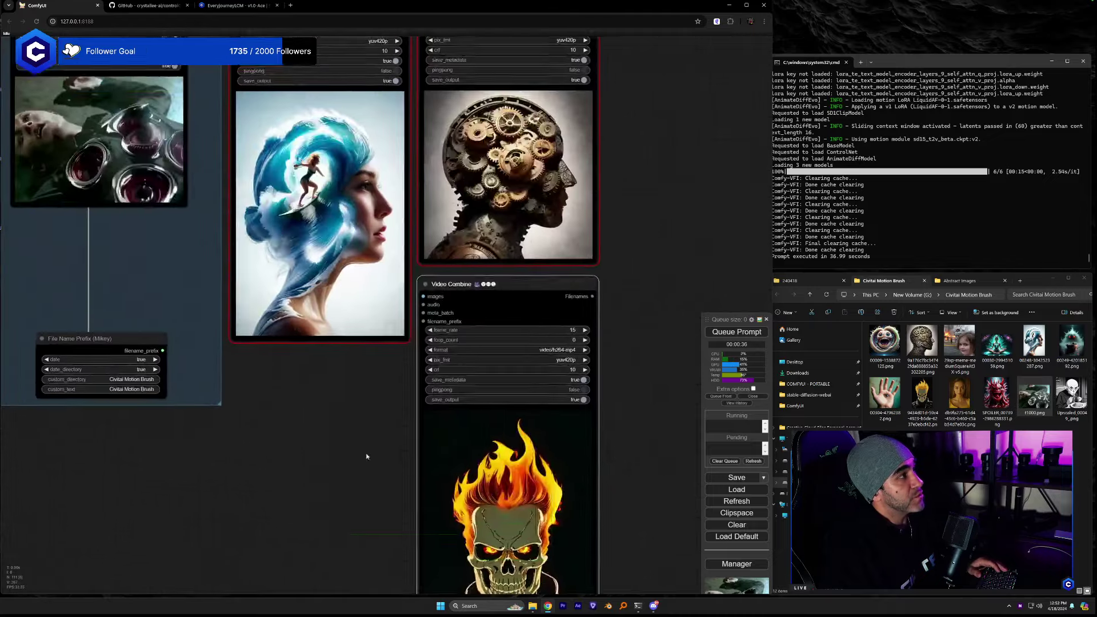
{"action": "scroll", "coordinate": [371, 385], "scroll_direction": "down", "scroll_amount": 3}
{"action": "left_click_drag", "start_coordinate": [350, 374], "coordinate": [465, 173]}
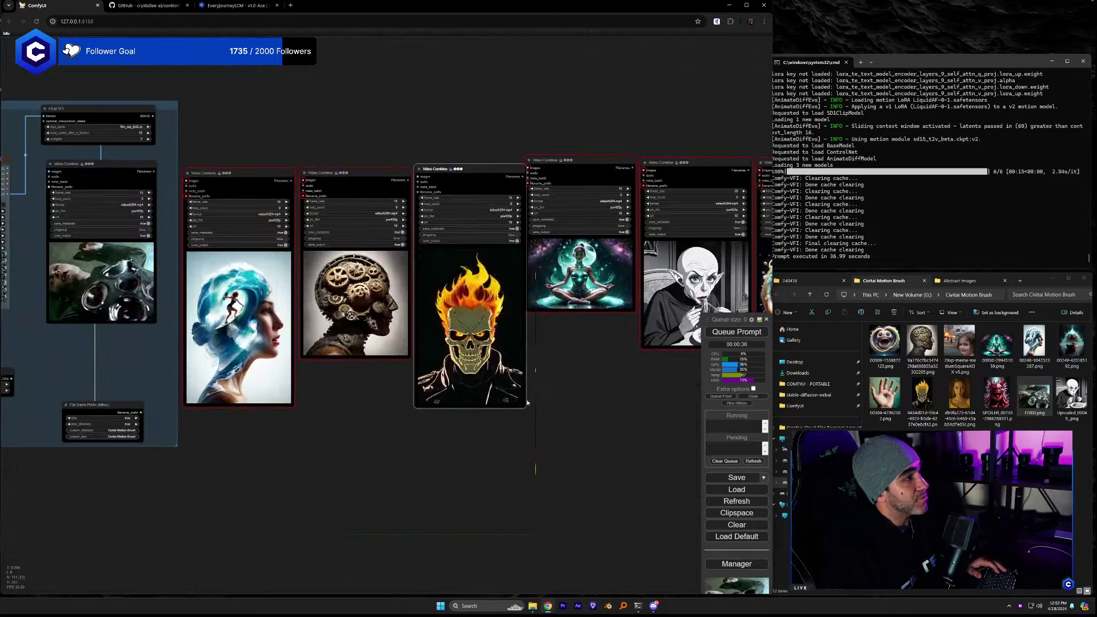
Move the meditating figure's Video Combine node aside and shift the pale spaghetti eater, toothy ring monster and red demon nodes toward the flaming skull.
{"action": "left_click_drag", "start_coordinate": [616, 354], "coordinate": [119, 450]}
{"action": "left_click_drag", "start_coordinate": [119, 254], "coordinate": [721, 166]}
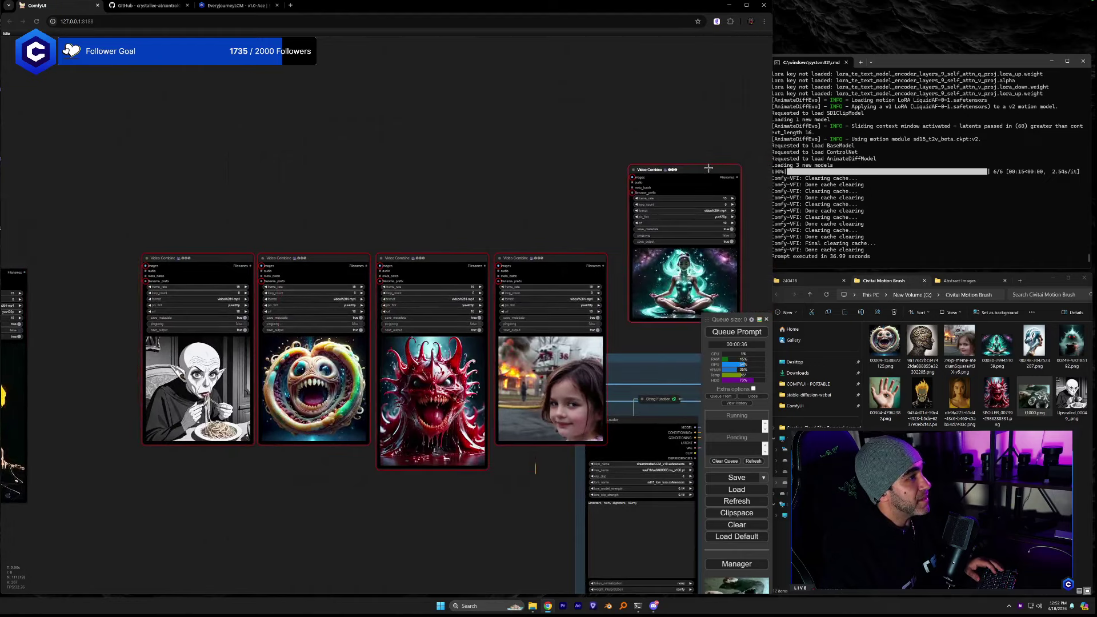
{"action": "left_click_drag", "start_coordinate": [183, 258], "coordinate": [72, 268]}
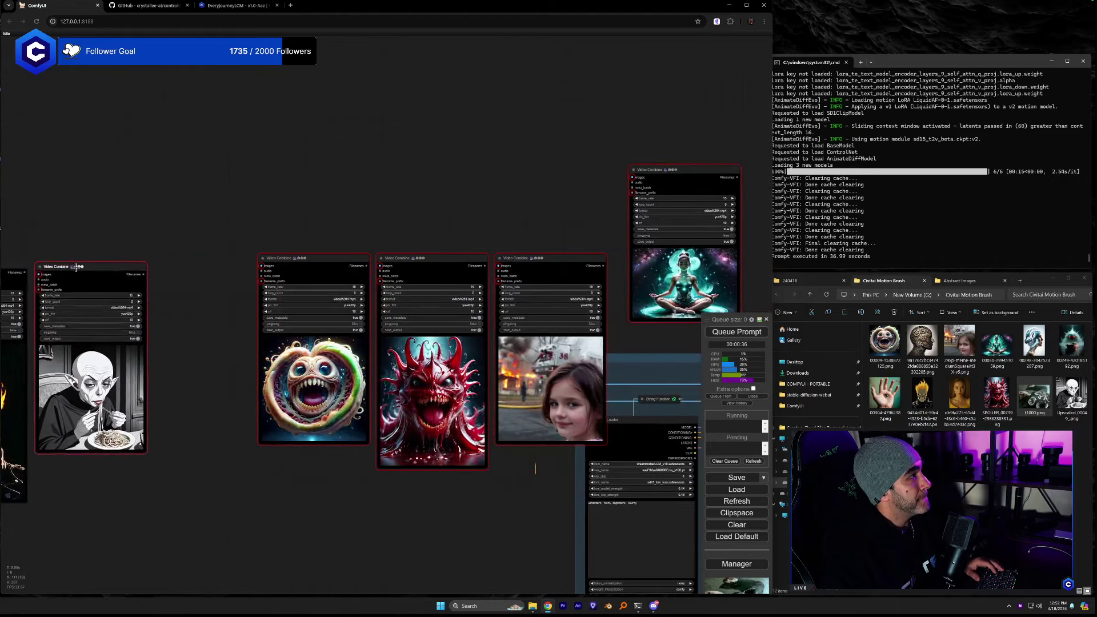
{"action": "left_click_drag", "start_coordinate": [276, 258], "coordinate": [167, 264]}
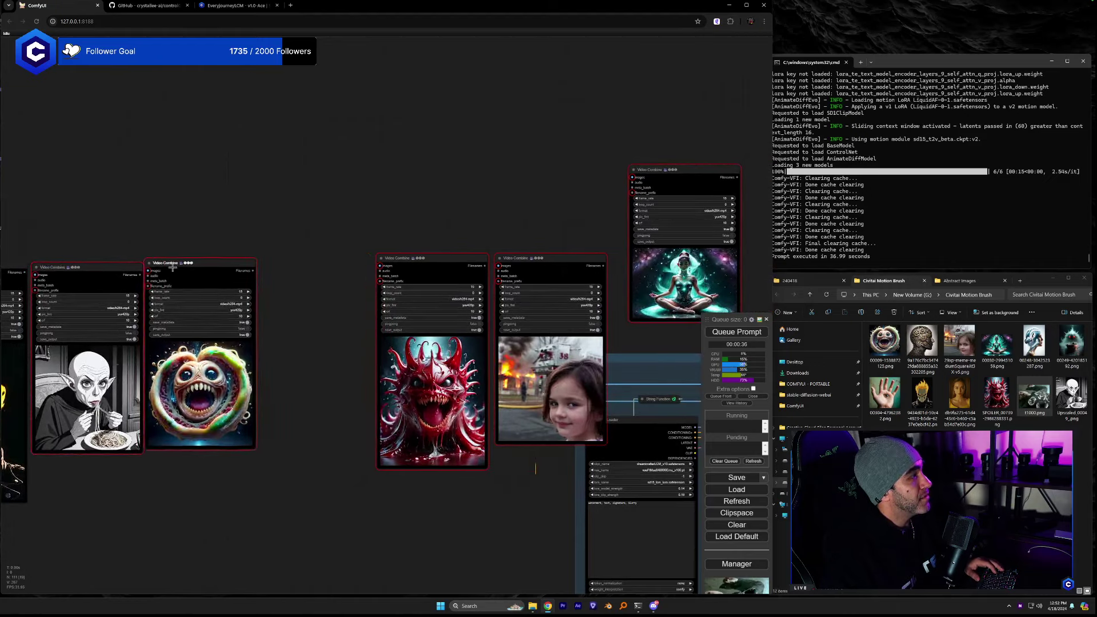
{"action": "left_click_drag", "start_coordinate": [419, 264], "coordinate": [308, 270]}
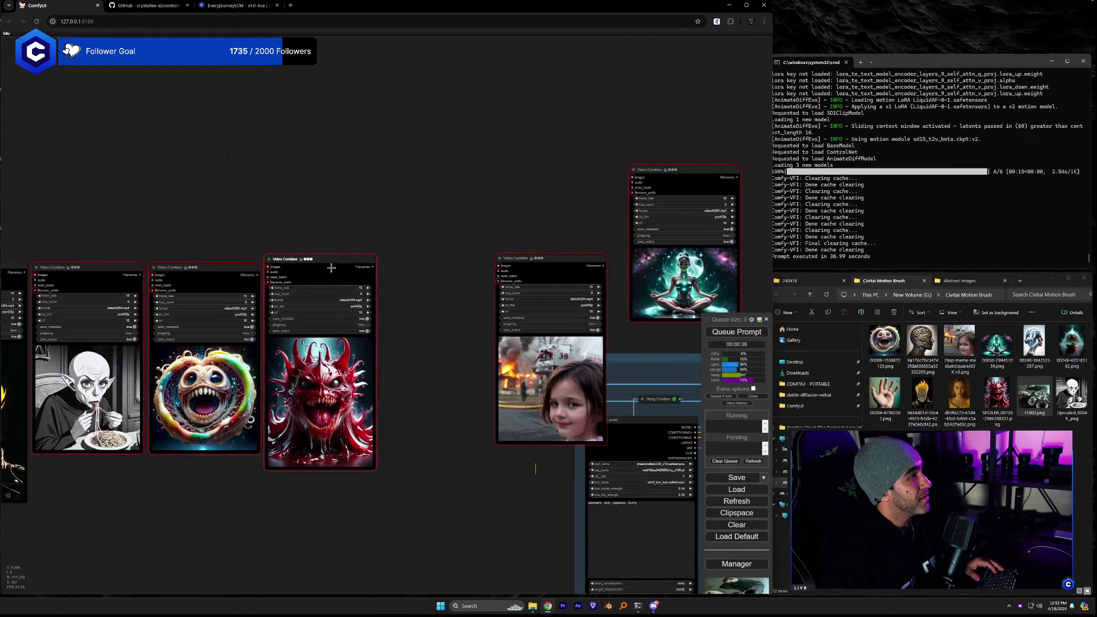
Delete the Video Combine nodes showing the girl in front of the burning house and the meditating figure.
{"action": "left_click", "coordinate": [517, 258]}
{"action": "key", "text": "Delete"}
{"action": "left_click", "coordinate": [669, 200]}
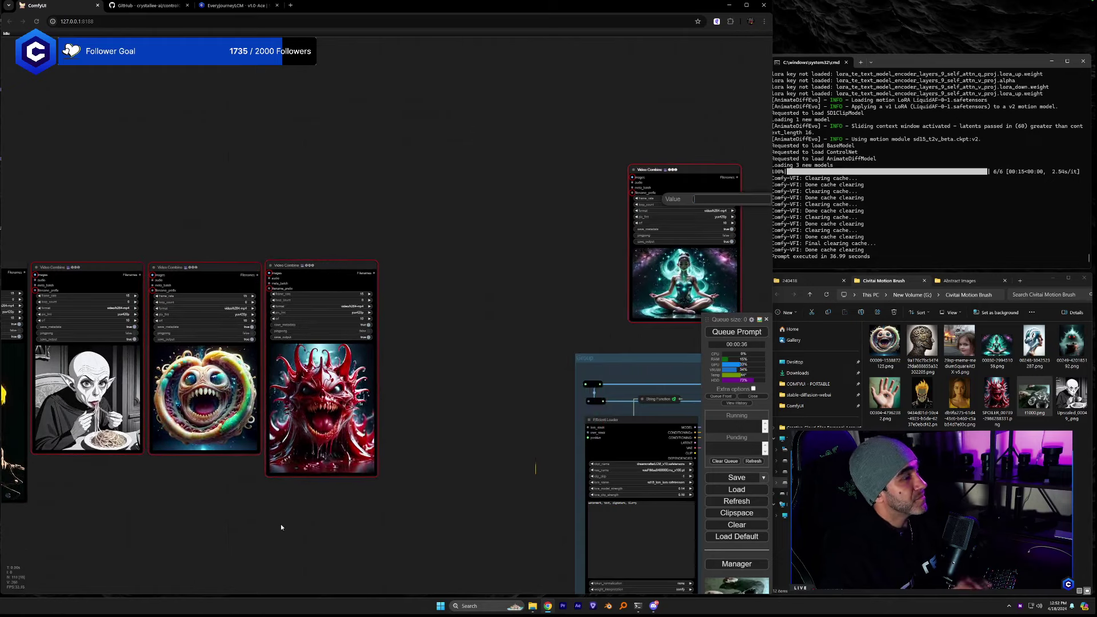
{"action": "key", "text": "Delete"}
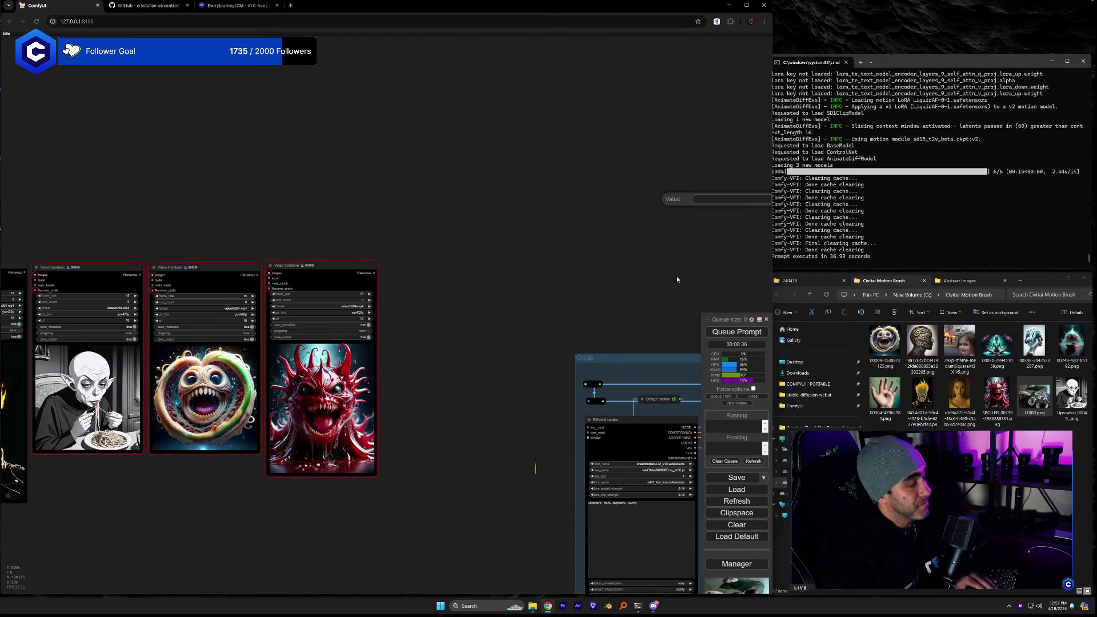
Examine the T-1000's liquid-metal animation up close in its Video Combine node.
{"action": "mouse_move", "coordinate": [673, 262]}
{"action": "left_mouse_down"}
{"action": "mouse_move", "coordinate": [518, 248]}
{"action": "mouse_move", "coordinate": [673, 245]}
{"action": "left_mouse_up"}
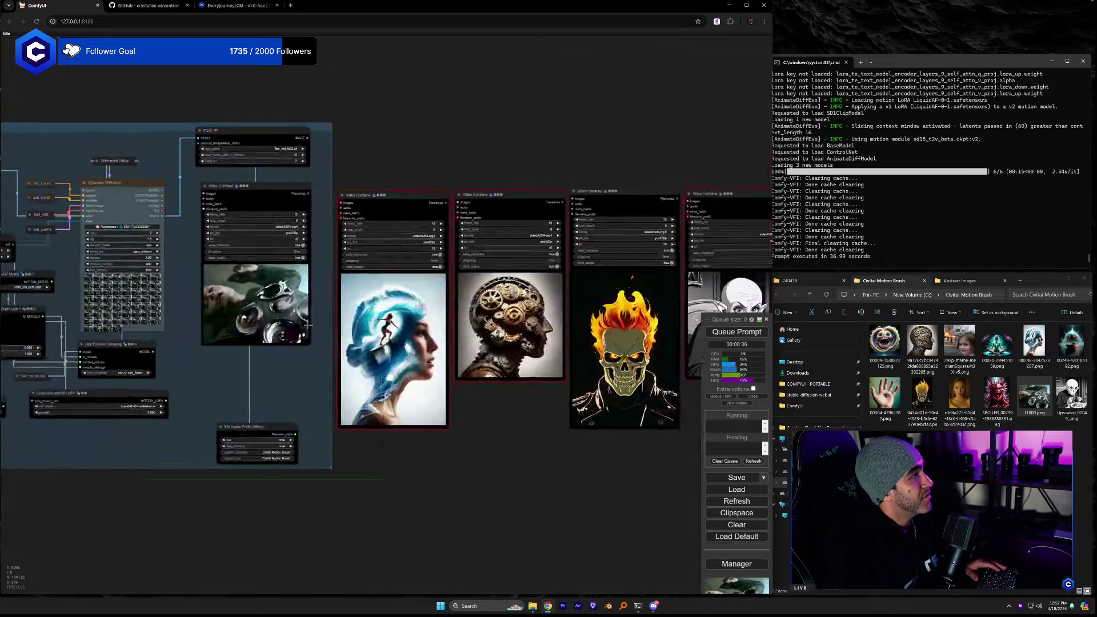
{"action": "scroll", "coordinate": [270, 363], "scroll_direction": "up", "scroll_amount": 10}
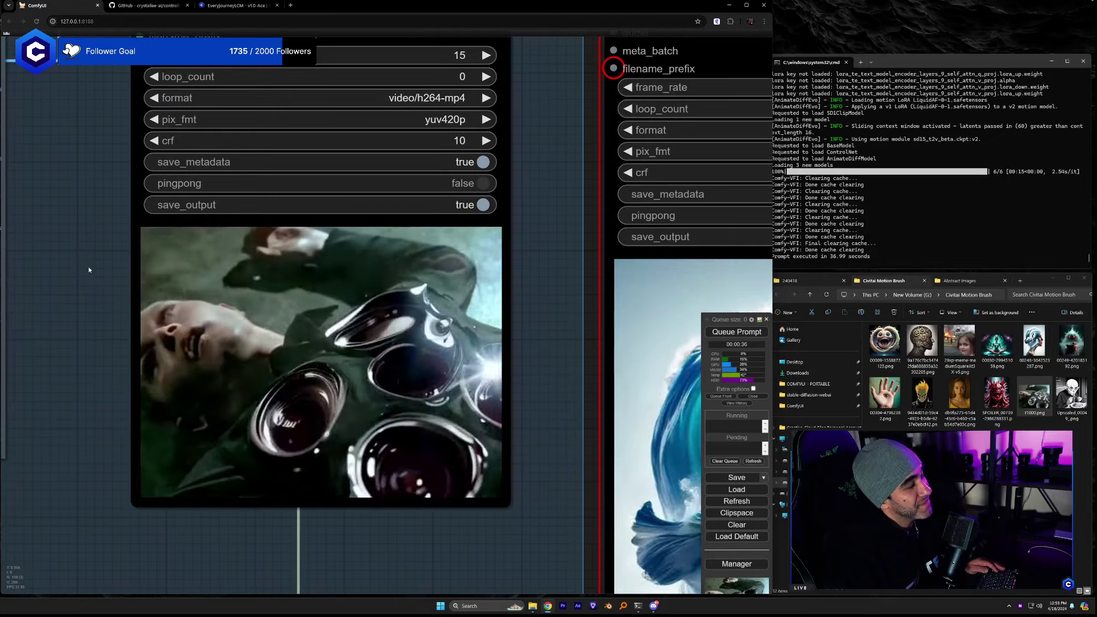
{"action": "scroll", "coordinate": [89, 269], "scroll_direction": "down", "scroll_amount": 5}
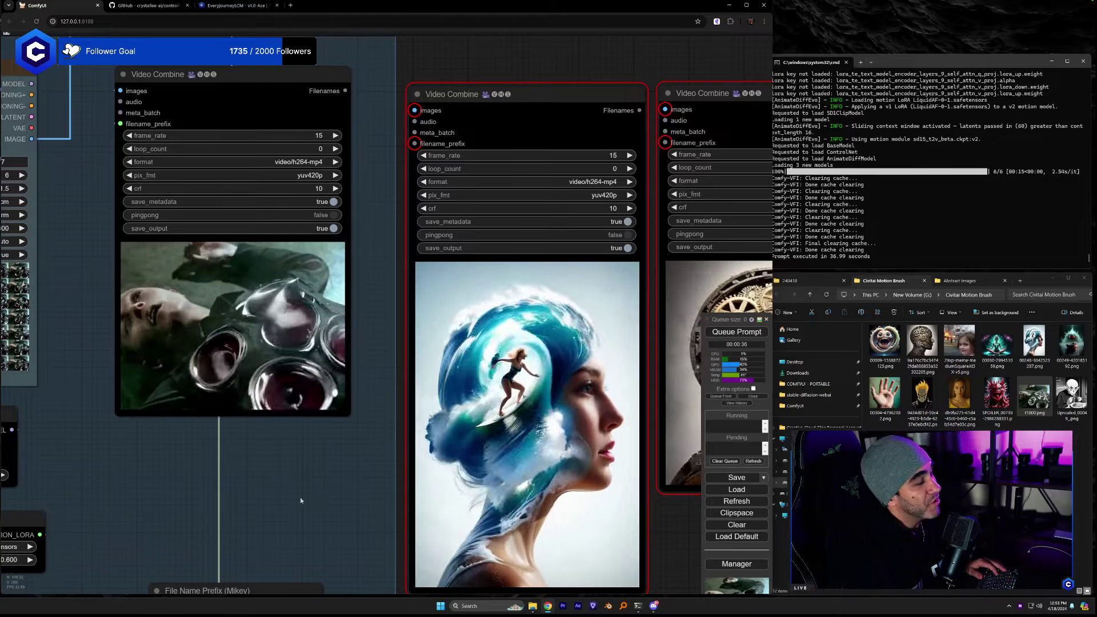
{"action": "scroll", "coordinate": [317, 502], "scroll_direction": "down", "scroll_amount": 5}
{"action": "left_click_drag", "start_coordinate": [395, 489], "coordinate": [251, 464]}
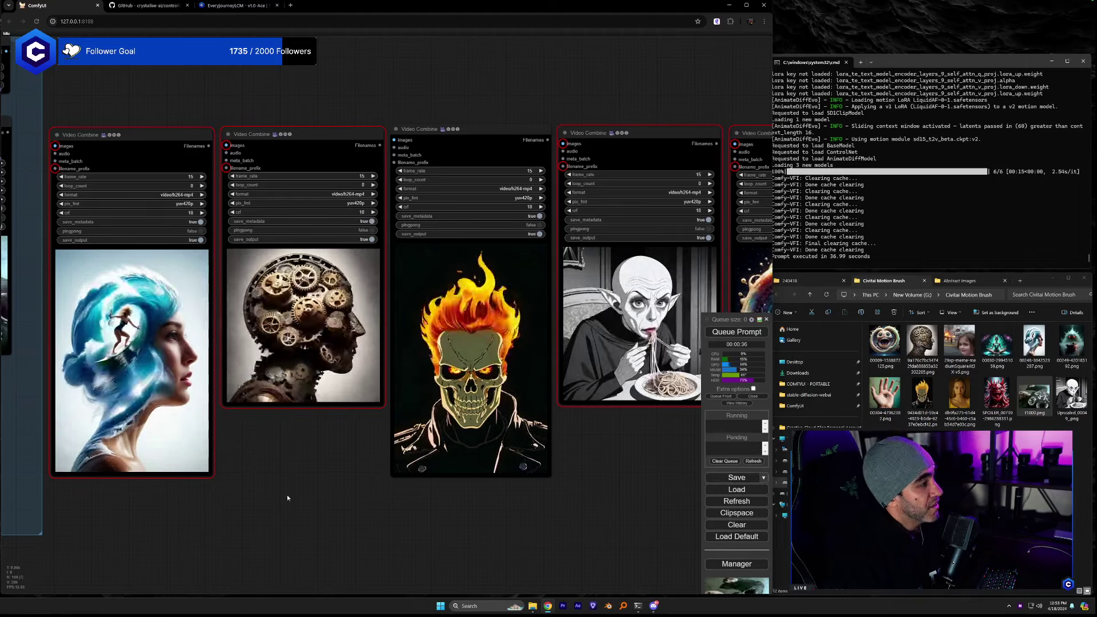
{"action": "right_click", "coordinate": [284, 456]}
{"action": "left_click", "coordinate": [346, 586]}
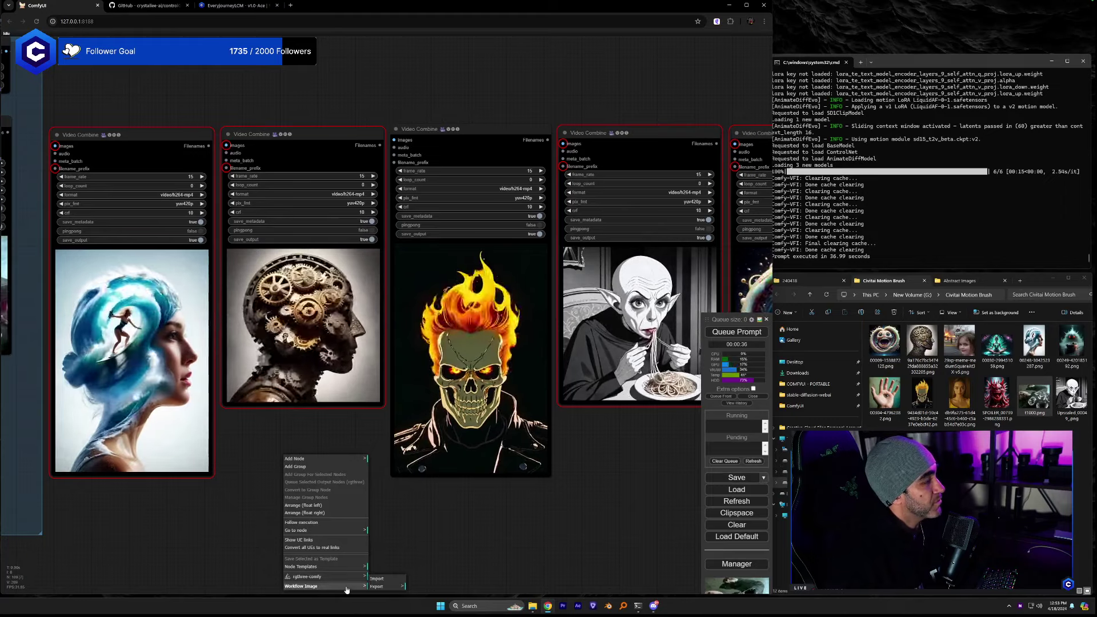
{"action": "left_click", "coordinate": [376, 586]}
{"action": "left_click", "coordinate": [415, 586]}
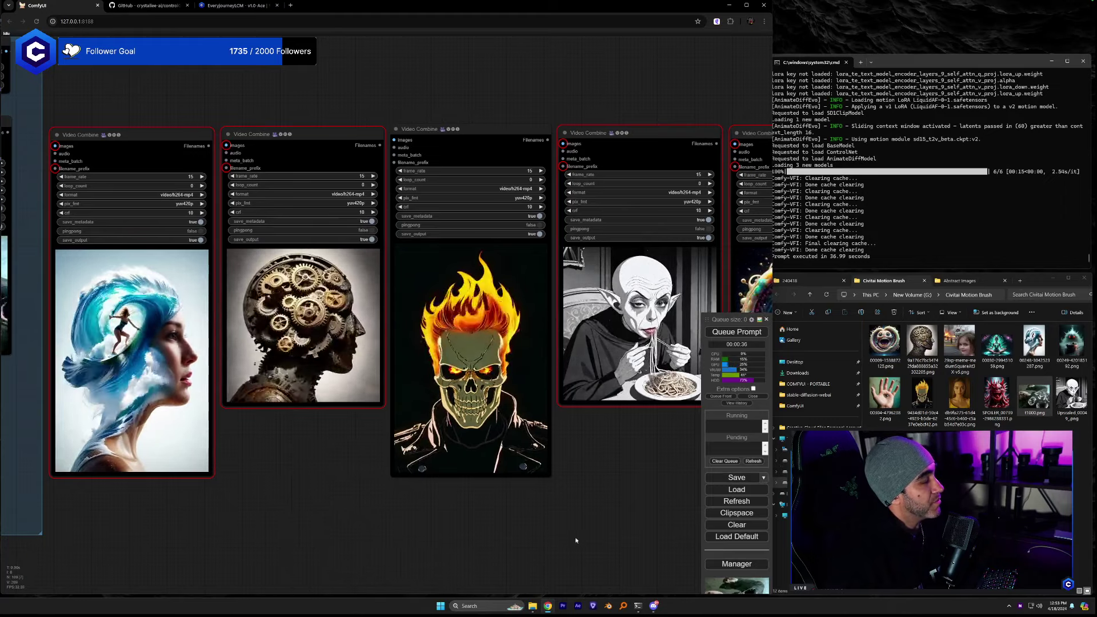
Delete all nodes of the separate workflow with the two red-suited woman images, and remove its empty group.
{"action": "scroll", "coordinate": [462, 517], "scroll_direction": "down", "scroll_amount": 5}
{"action": "left_click_drag", "start_coordinate": [462, 517], "coordinate": [359, 427]}
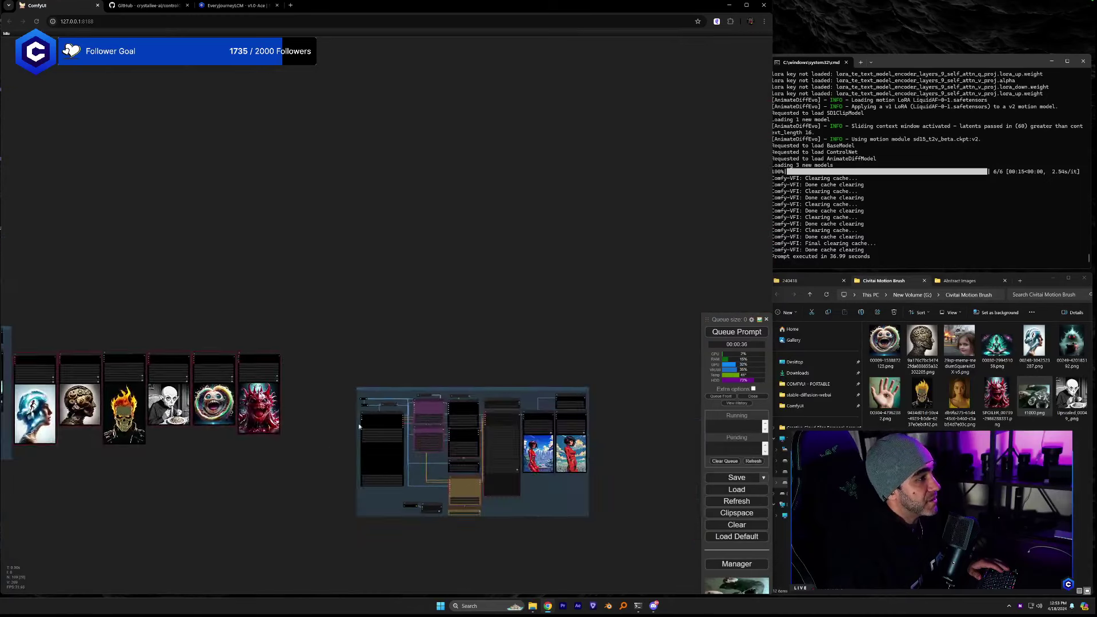
{"action": "left_click_drag", "start_coordinate": [315, 353], "coordinate": [293, 272]}
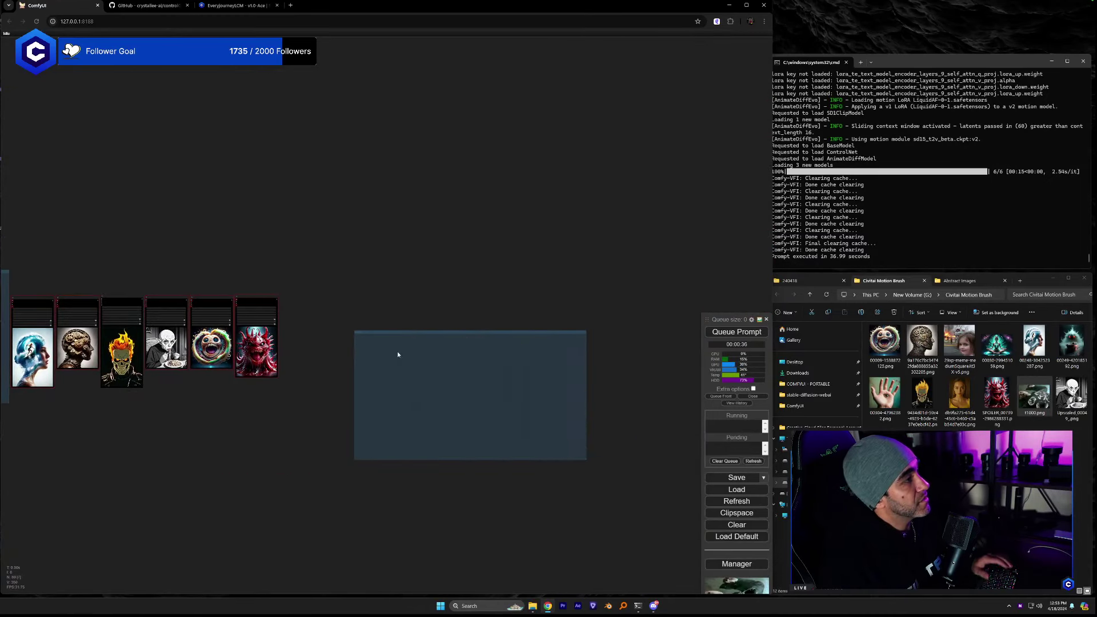
{"action": "right_click", "coordinate": [394, 342]}
{"action": "mouse_move", "coordinate": [411, 474]}
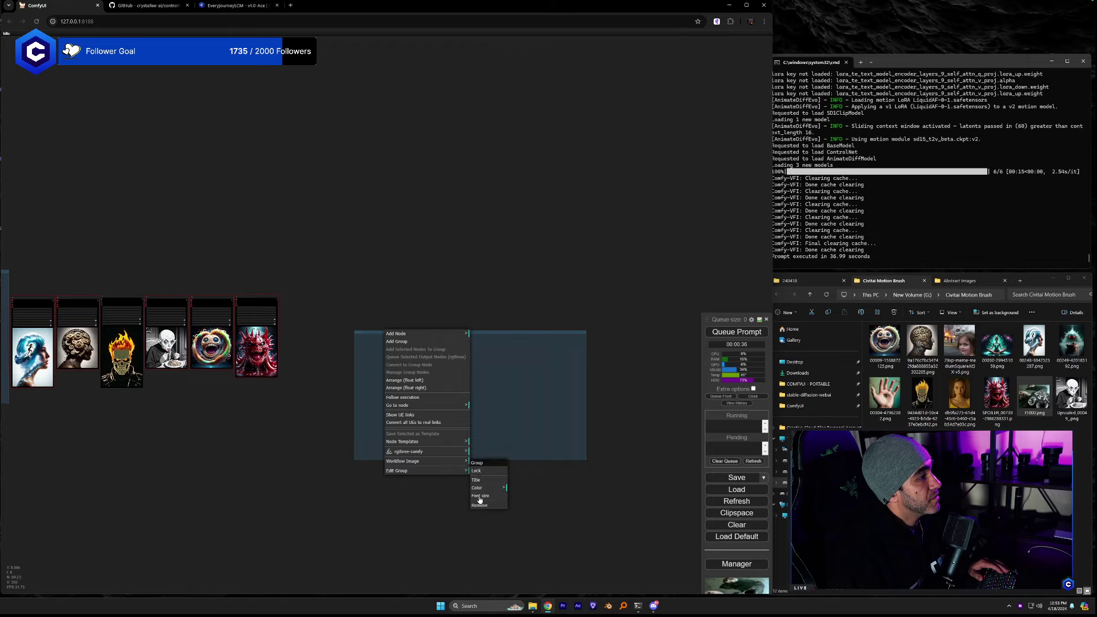
{"action": "left_click", "coordinate": [466, 503]}
Take the HighRes-Fix Script node in the Output group out of bypass, and bypass it again.
{"action": "left_click_drag", "start_coordinate": [466, 503], "coordinate": [671, 470]}
{"action": "scroll", "coordinate": [477, 450], "scroll_direction": "up", "scroll_amount": 2}
{"action": "scroll", "coordinate": [477, 451], "scroll_direction": "up", "scroll_amount": 3}
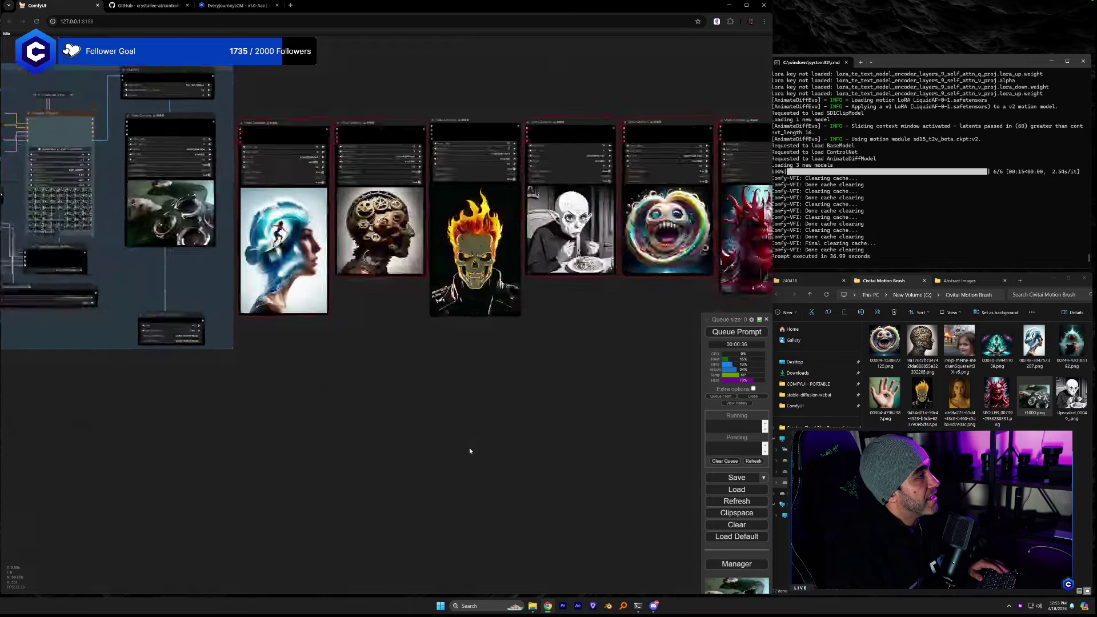
{"action": "left_click_drag", "start_coordinate": [171, 257], "coordinate": [417, 380]}
{"action": "left_click_drag", "start_coordinate": [134, 263], "coordinate": [378, 417]}
{"action": "scroll", "coordinate": [317, 327], "scroll_direction": "up", "scroll_amount": 5}
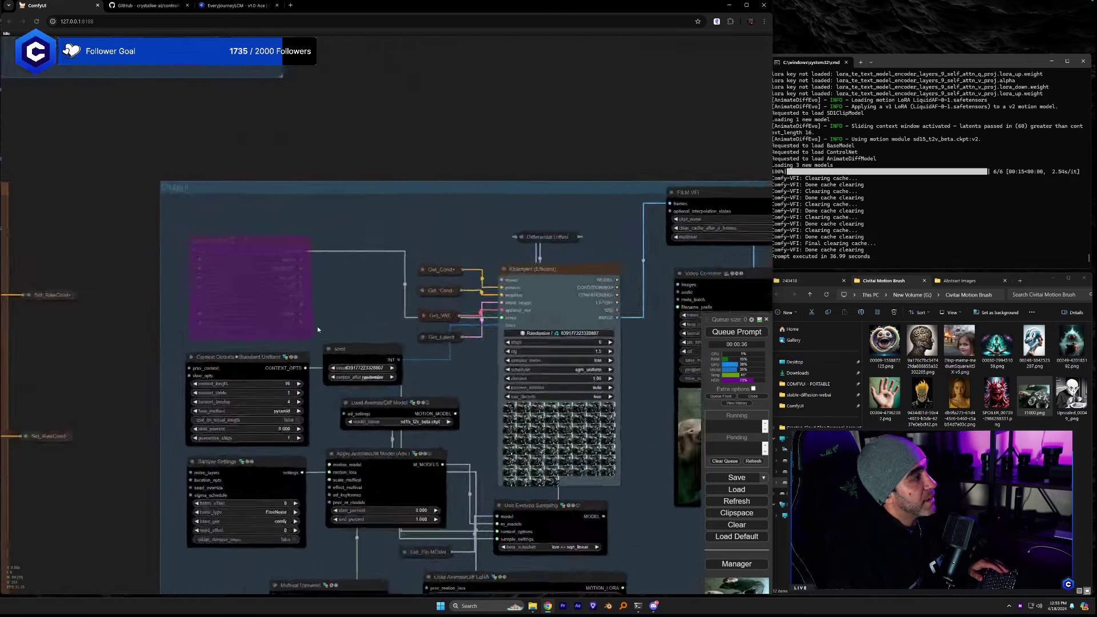
{"action": "right_click", "coordinate": [199, 204]}
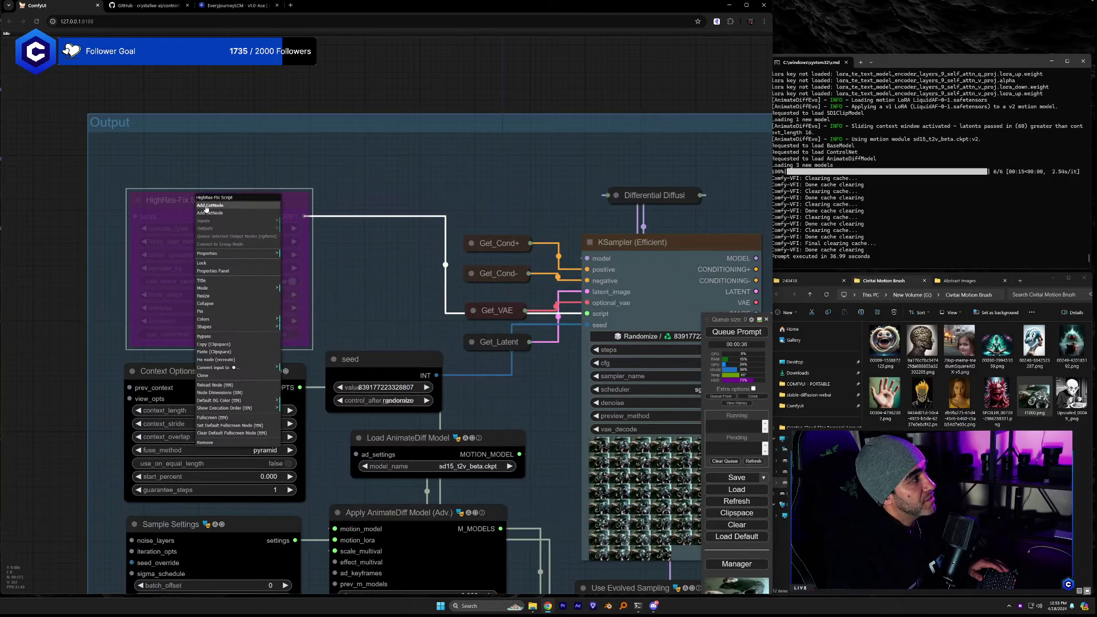
{"action": "left_click", "coordinate": [211, 338]}
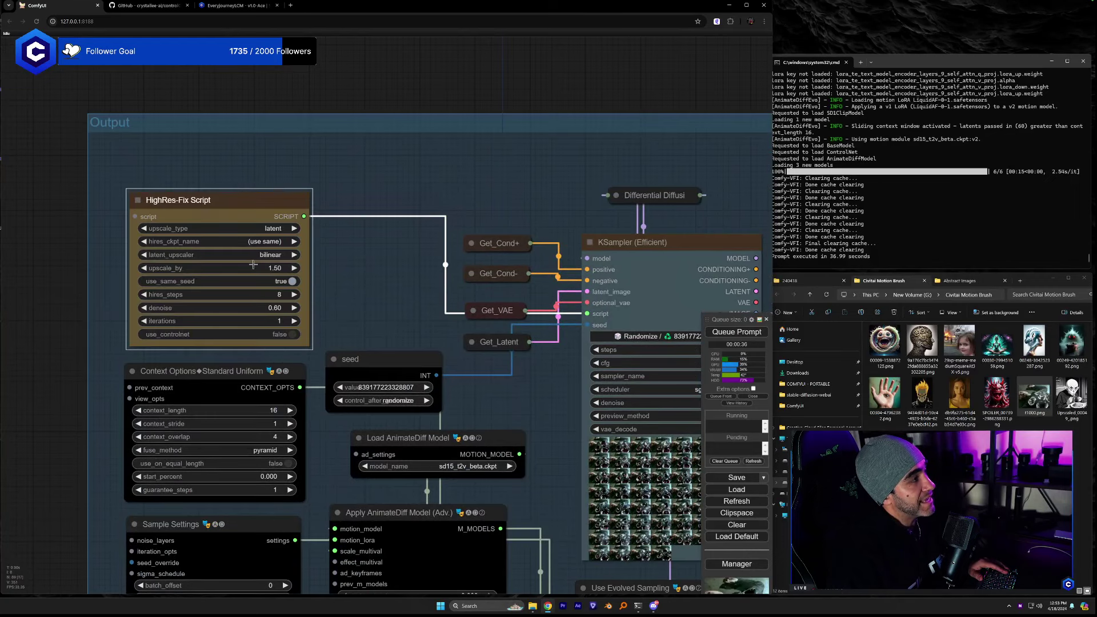
{"action": "right_click", "coordinate": [207, 198]}
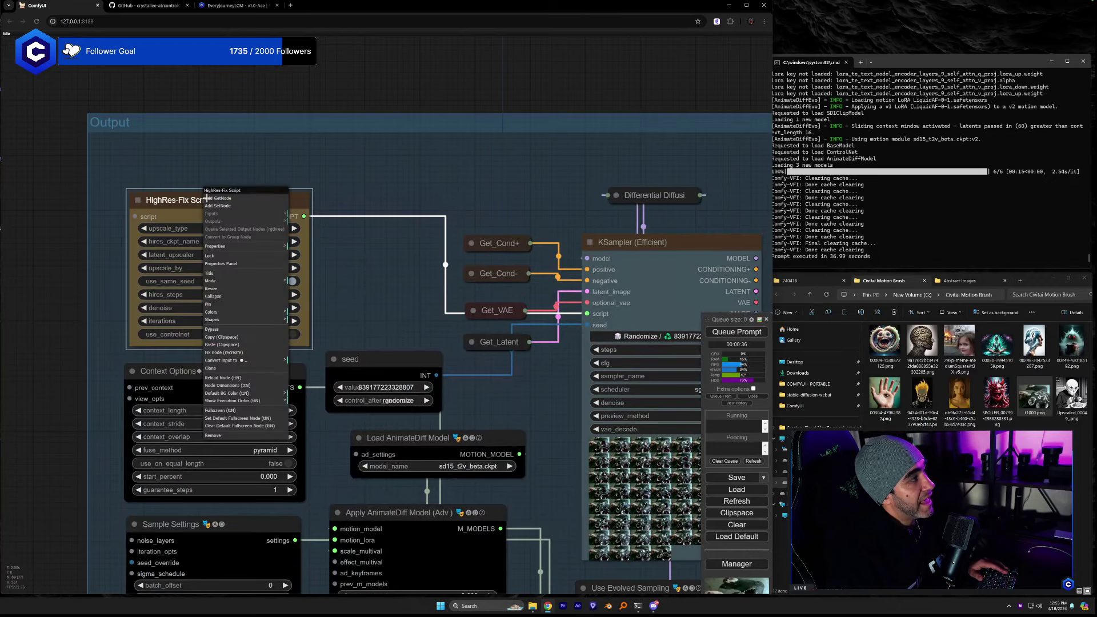
{"action": "left_click", "coordinate": [233, 331]}
Export the workflow image as a PNG with the embedded workflow and copy the download into the Civitai Motion Brush folder.
{"action": "left_click_drag", "start_coordinate": [572, 543], "coordinate": [166, 345]}
{"action": "scroll", "coordinate": [384, 320], "scroll_direction": "down", "scroll_amount": 5}
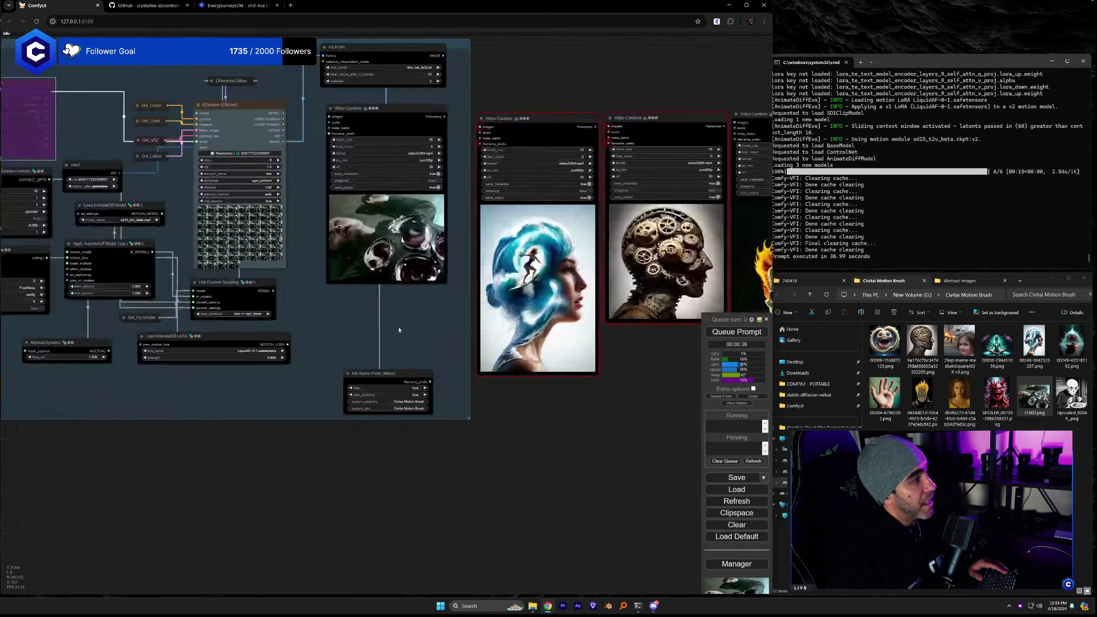
{"action": "left_click_drag", "start_coordinate": [583, 423], "coordinate": [363, 440]}
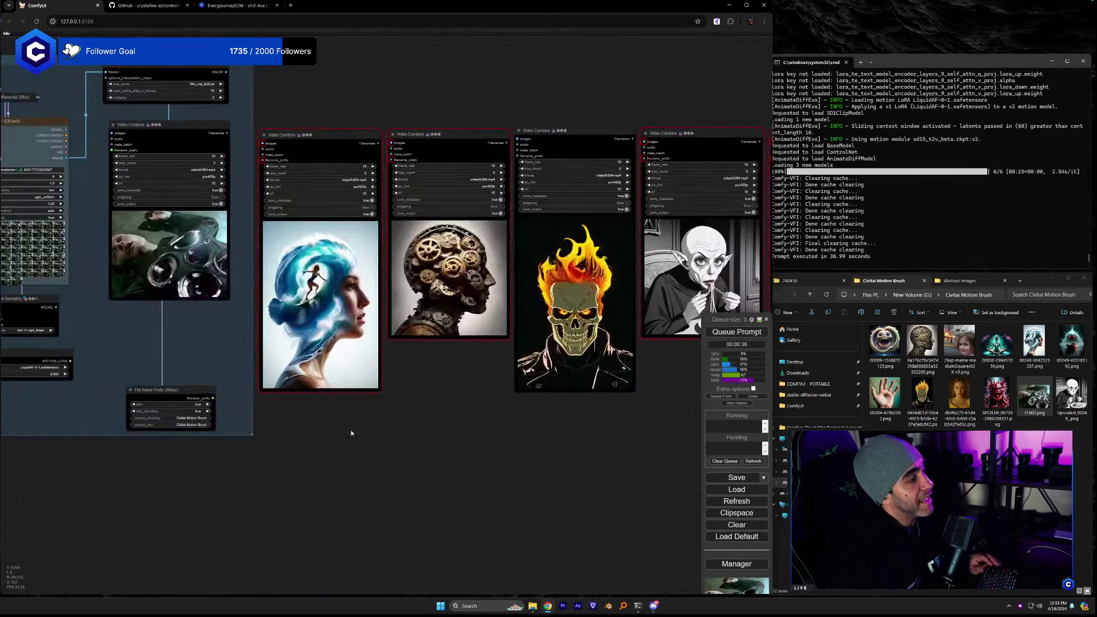
{"action": "right_click", "coordinate": [315, 433]}
{"action": "left_click", "coordinate": [383, 558]}
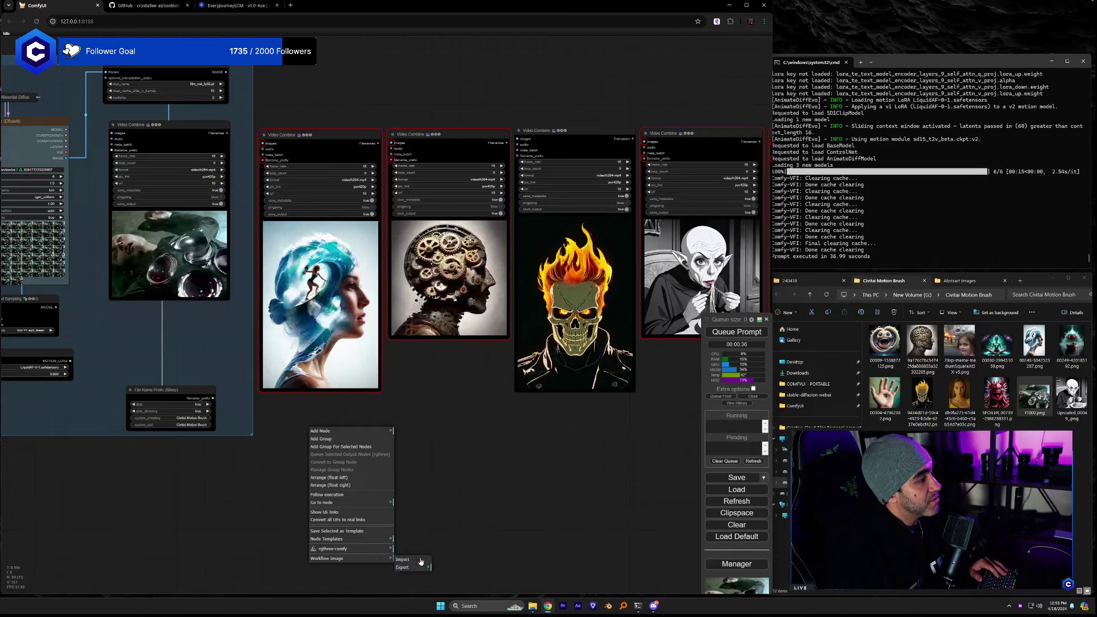
{"action": "left_click", "coordinate": [419, 567]}
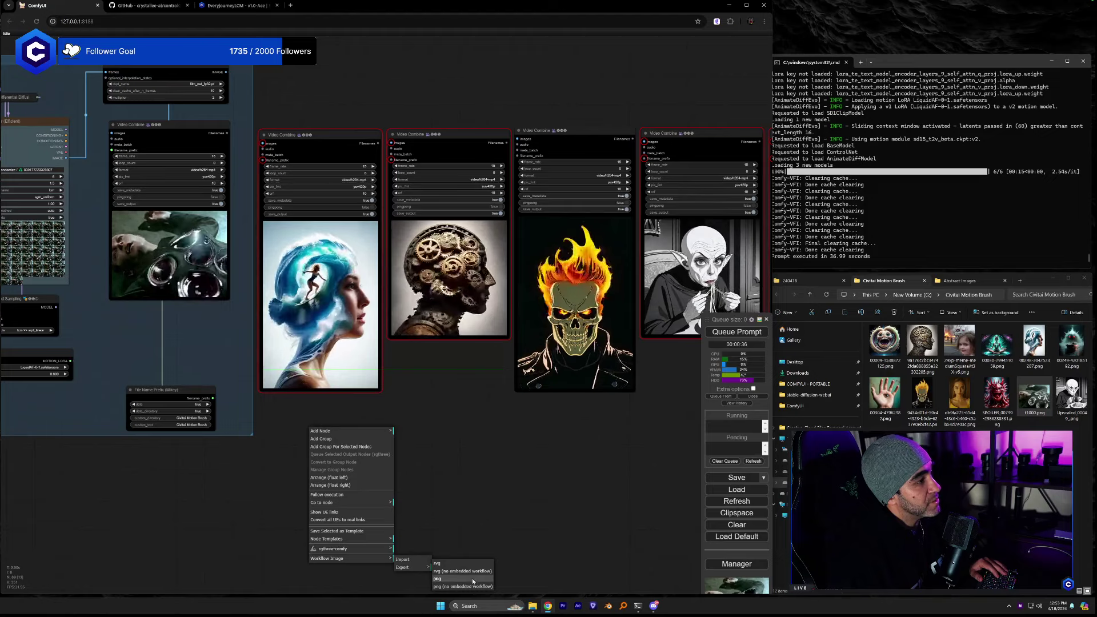
{"action": "left_click", "coordinate": [472, 578]}
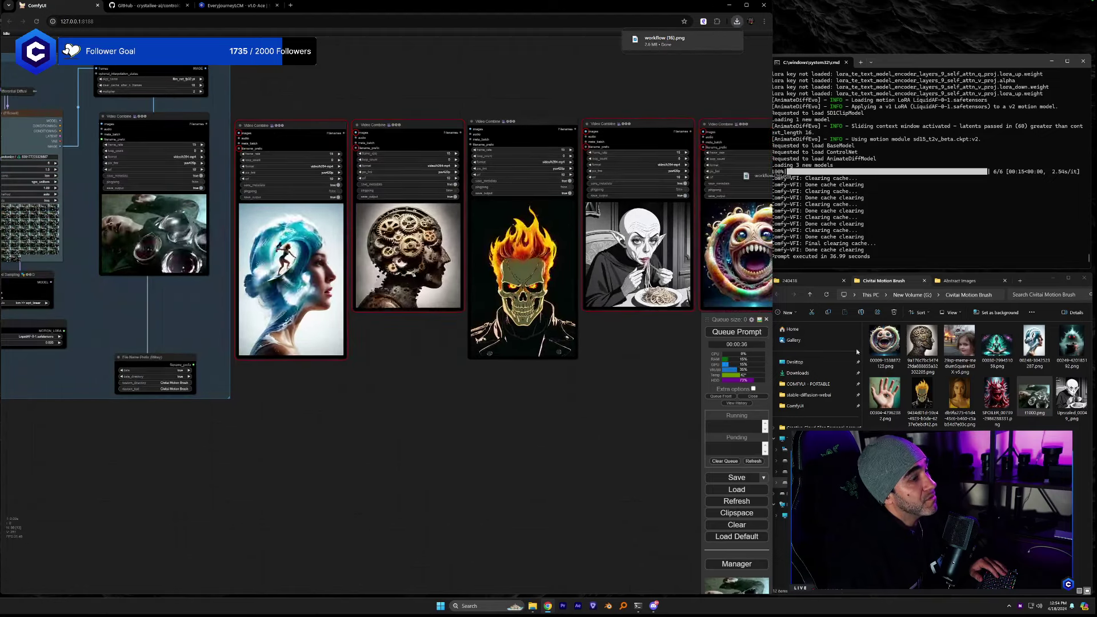
{"action": "left_click", "coordinate": [775, 457]}
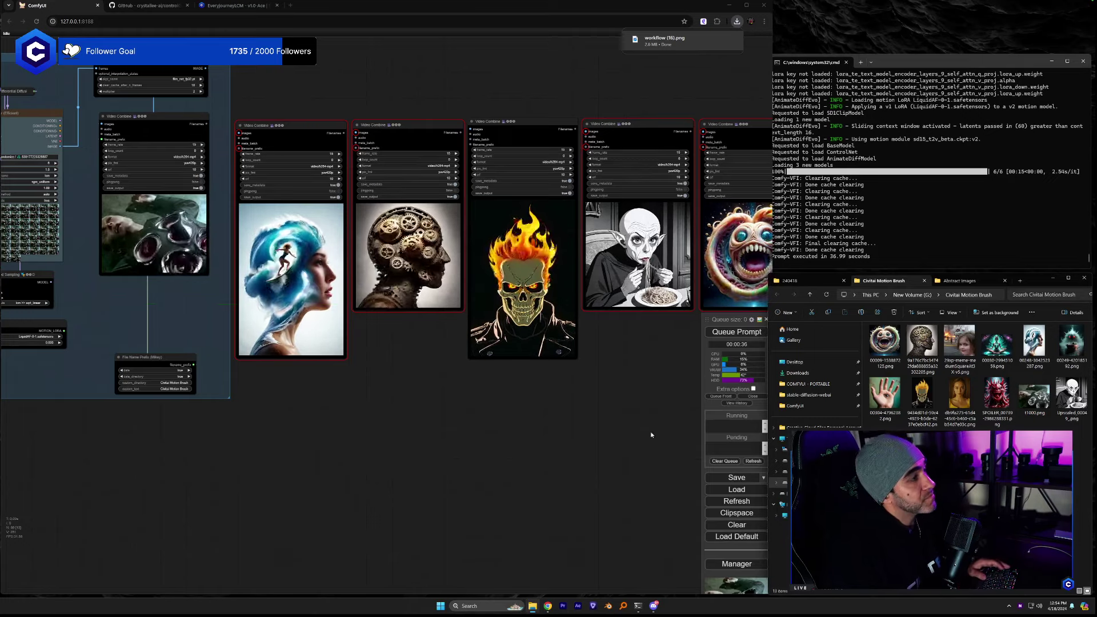
Save the workflow under the file name VK MOTION BRUSH WORKFLOW.
{"action": "right_click", "coordinate": [276, 403]}
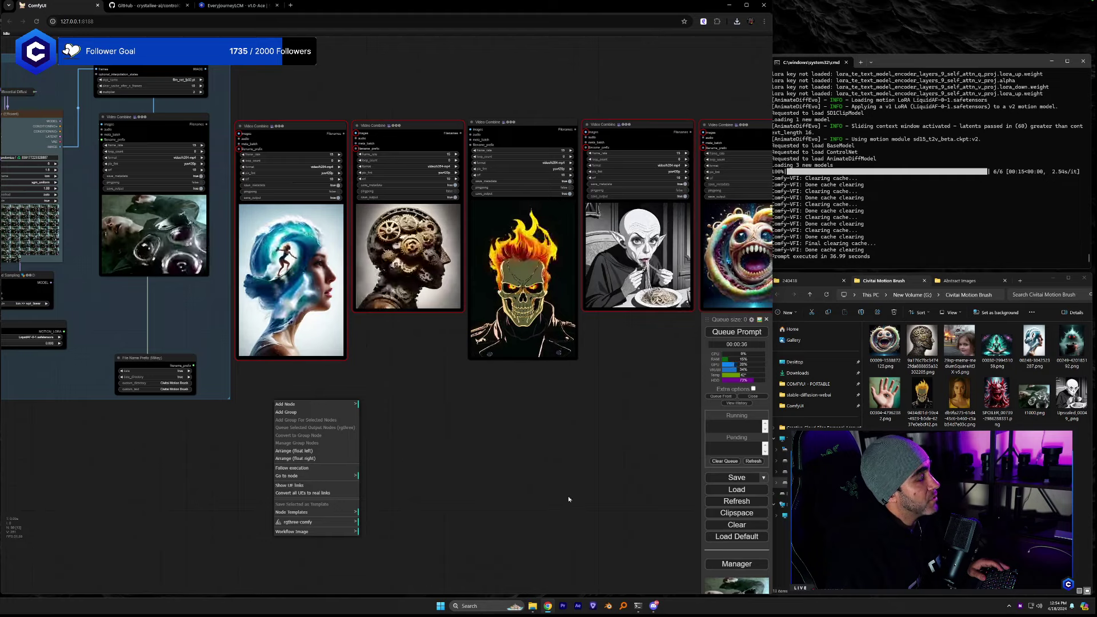
{"action": "left_click", "coordinate": [763, 477]}
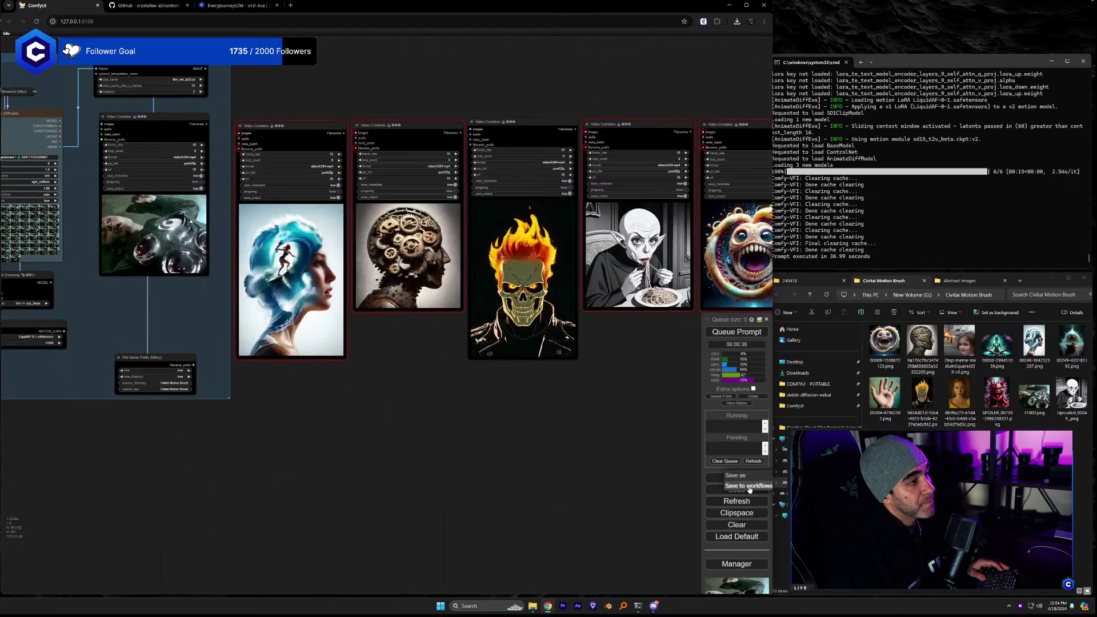
{"action": "left_click", "coordinate": [741, 477]}
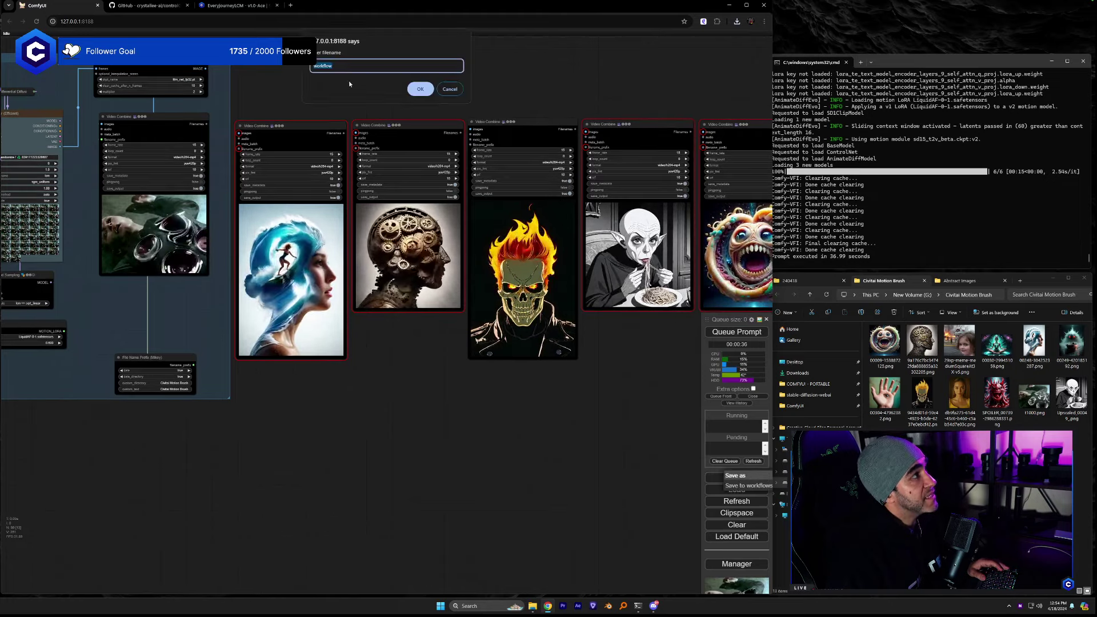
{"action": "type", "text": "vk"}
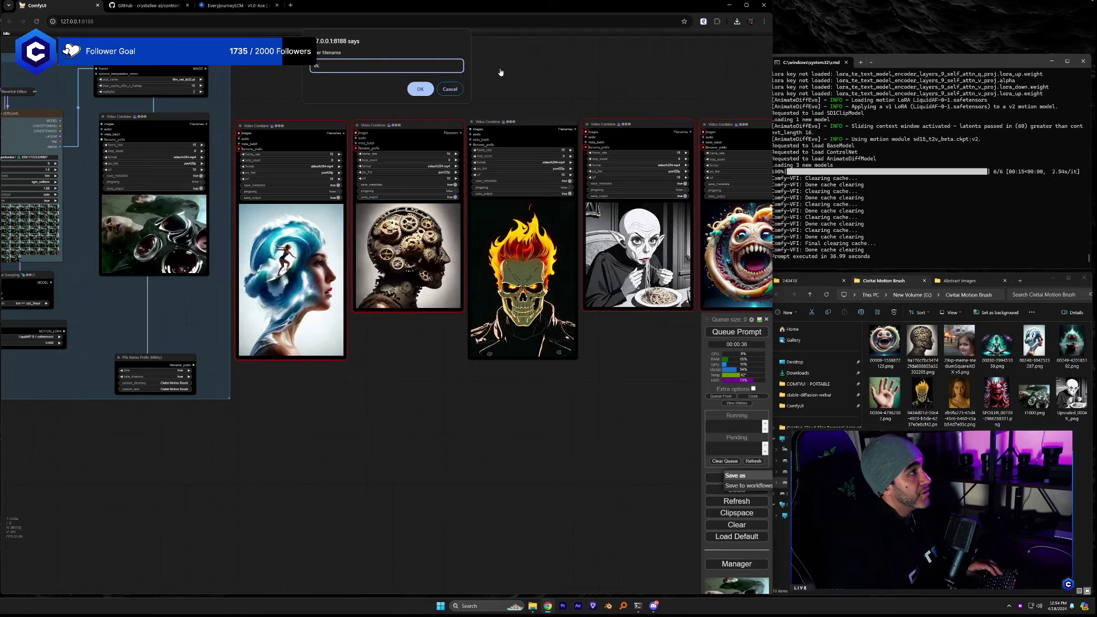
{"action": "type", "text": " -"}
{"action": "type", "text": "MOTION BRUSH"}
{"action": "type", "text": " WORKFLOW"}
{"action": "key", "text": "Return"}
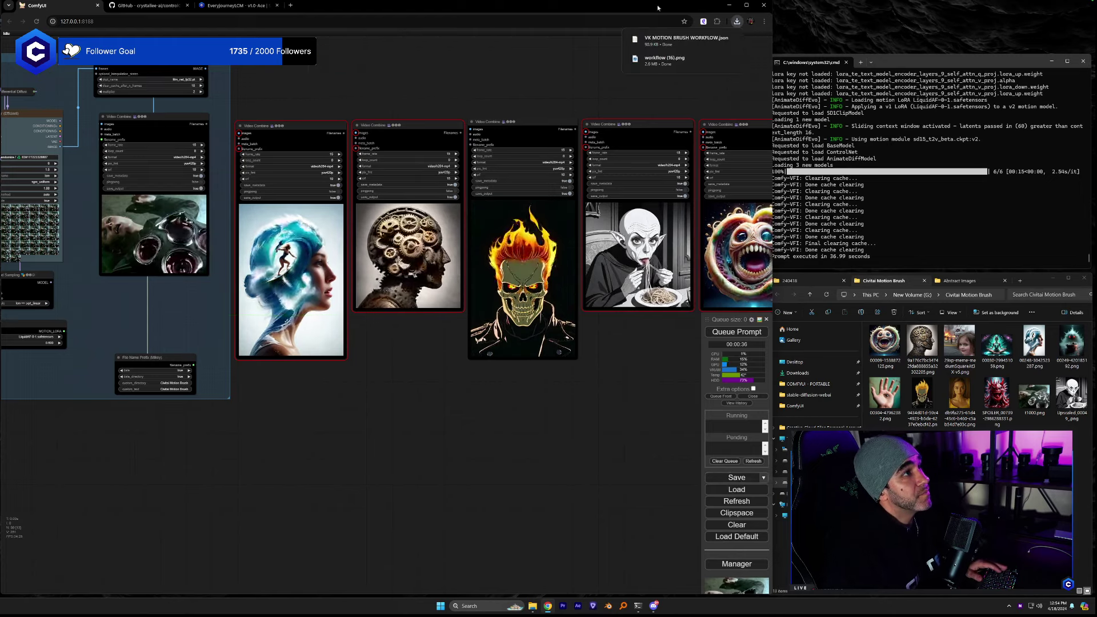
Copy the downloaded VK MOTION BRUSH WORKFLOW.json into the Civitai Motion Brush folder and compress it to a ZIP file.
{"action": "left_click_drag", "start_coordinate": [686, 40], "coordinate": [799, 372]}
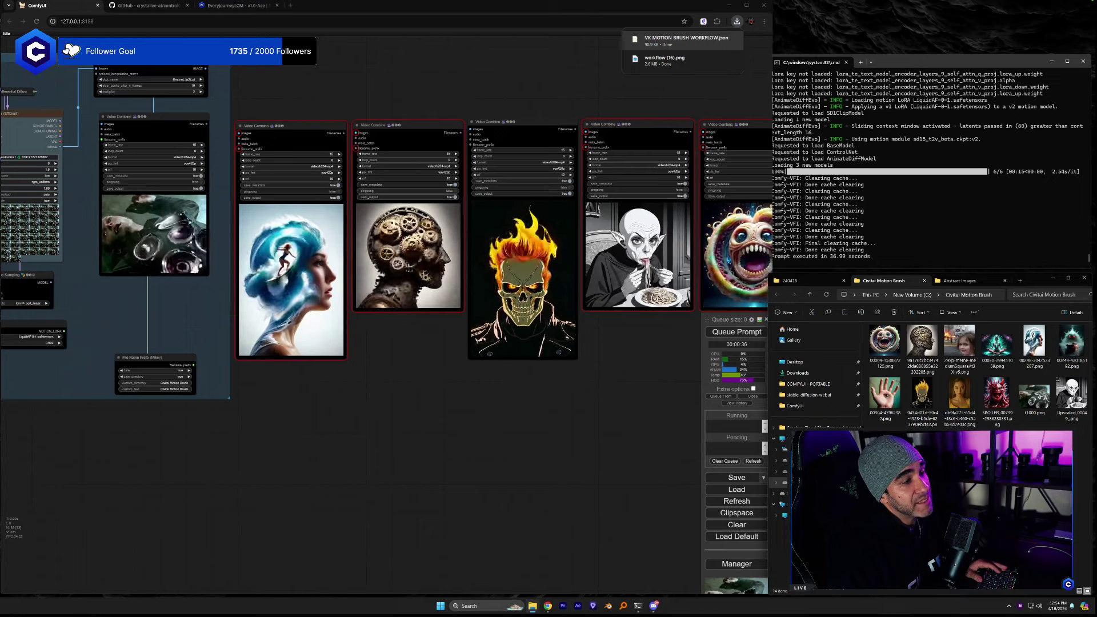
{"action": "right_click", "coordinate": [890, 353]}
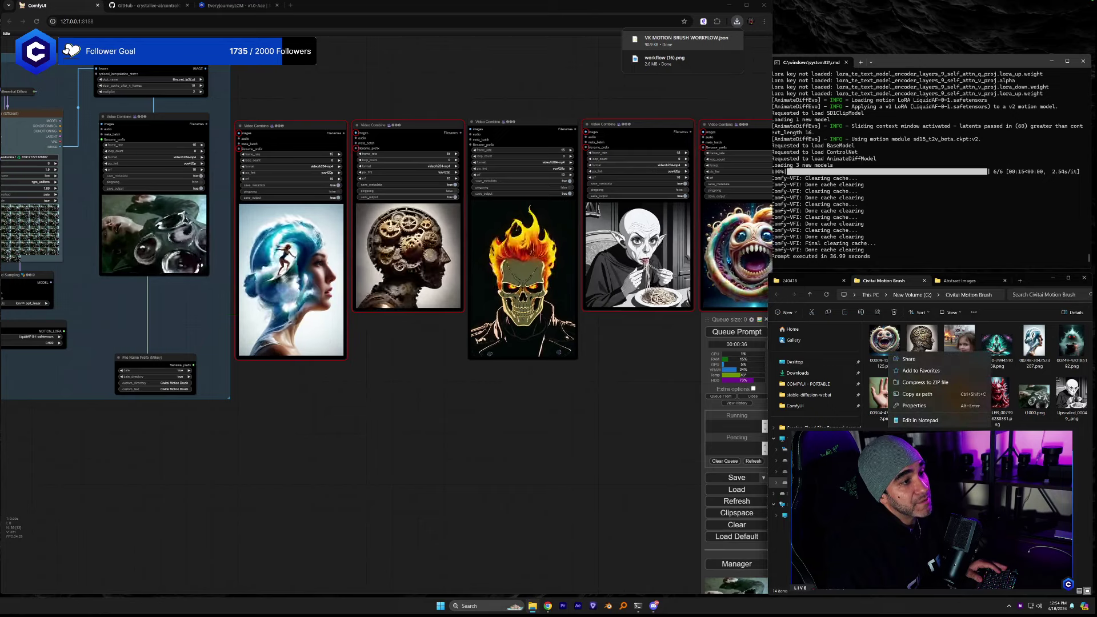
{"action": "left_click", "coordinate": [937, 382]}
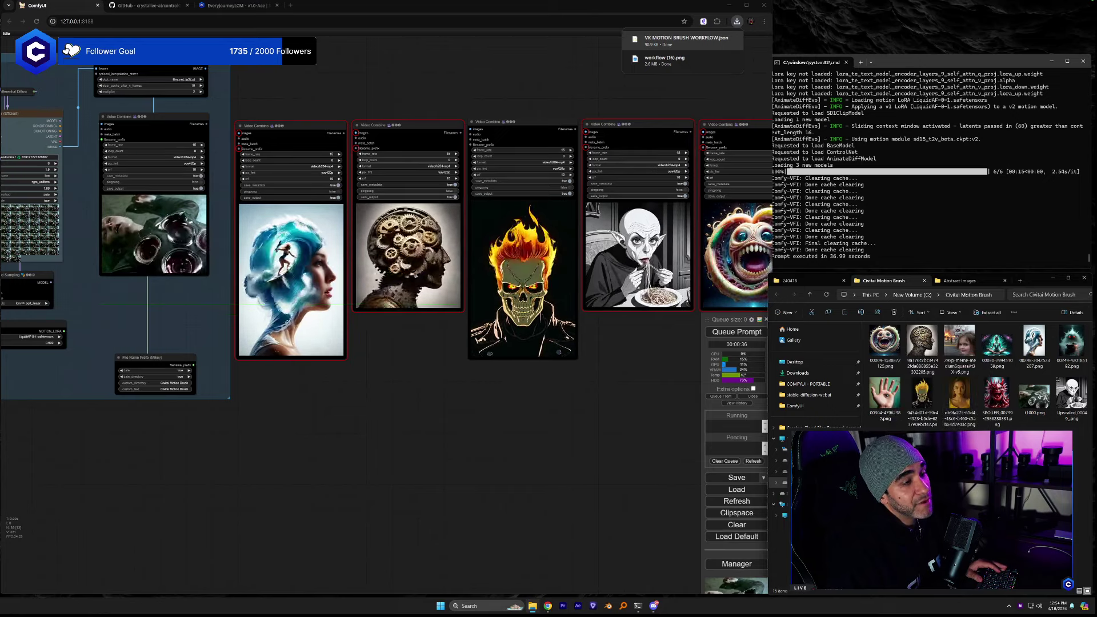
Switch to the Civitai site and start publishing a new model.
{"action": "left_click", "coordinate": [232, 9]}
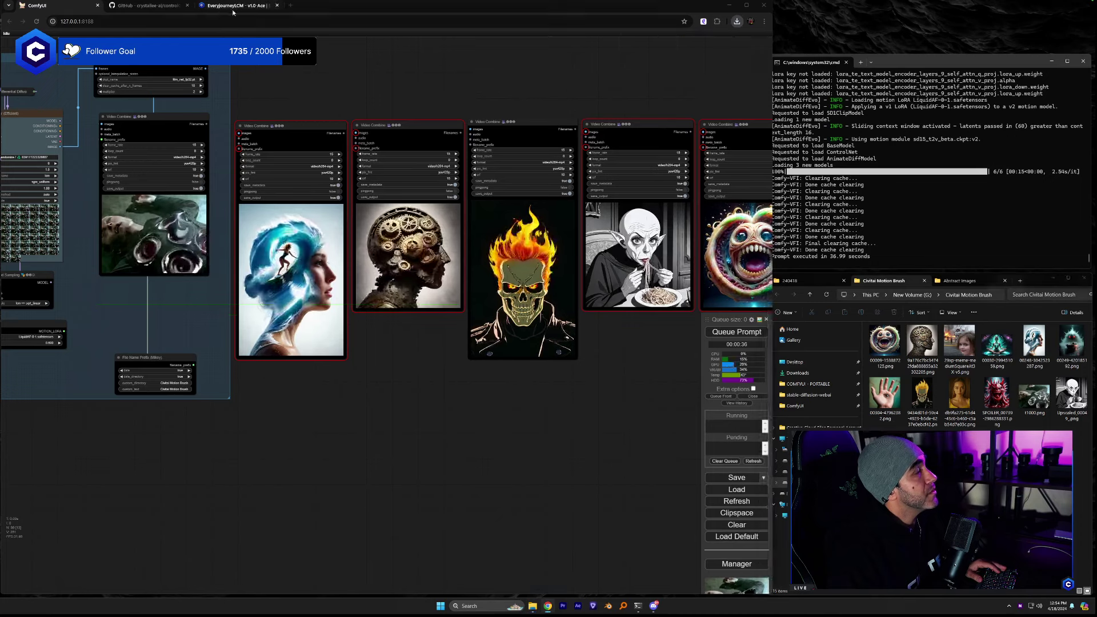
{"action": "left_click", "coordinate": [725, 46]}
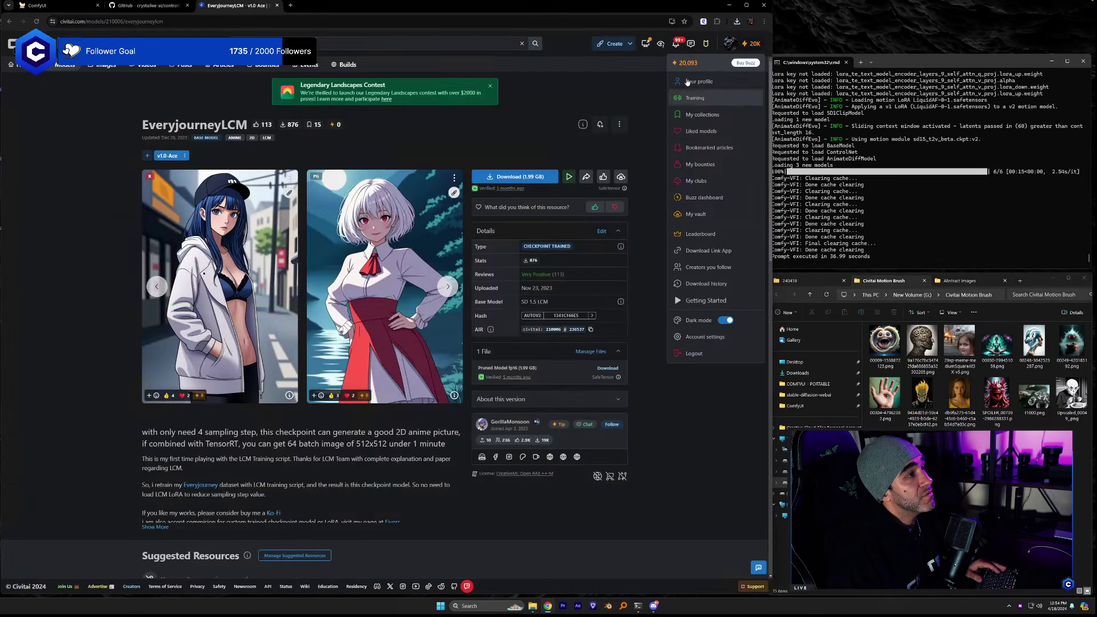
{"action": "left_click", "coordinate": [631, 46]}
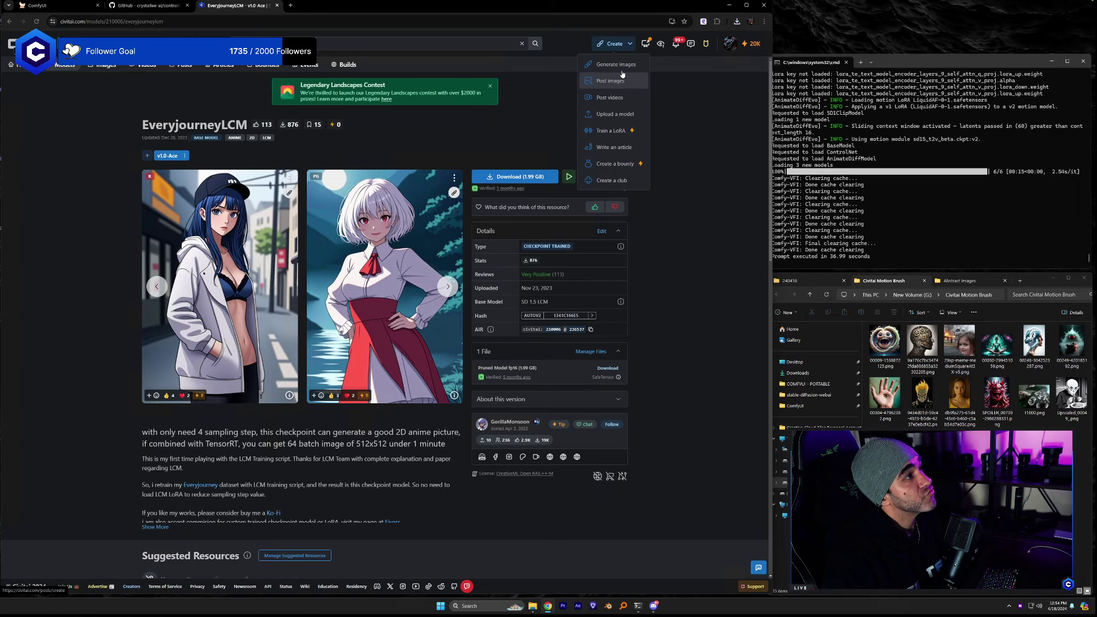
{"action": "left_click", "coordinate": [617, 114]}
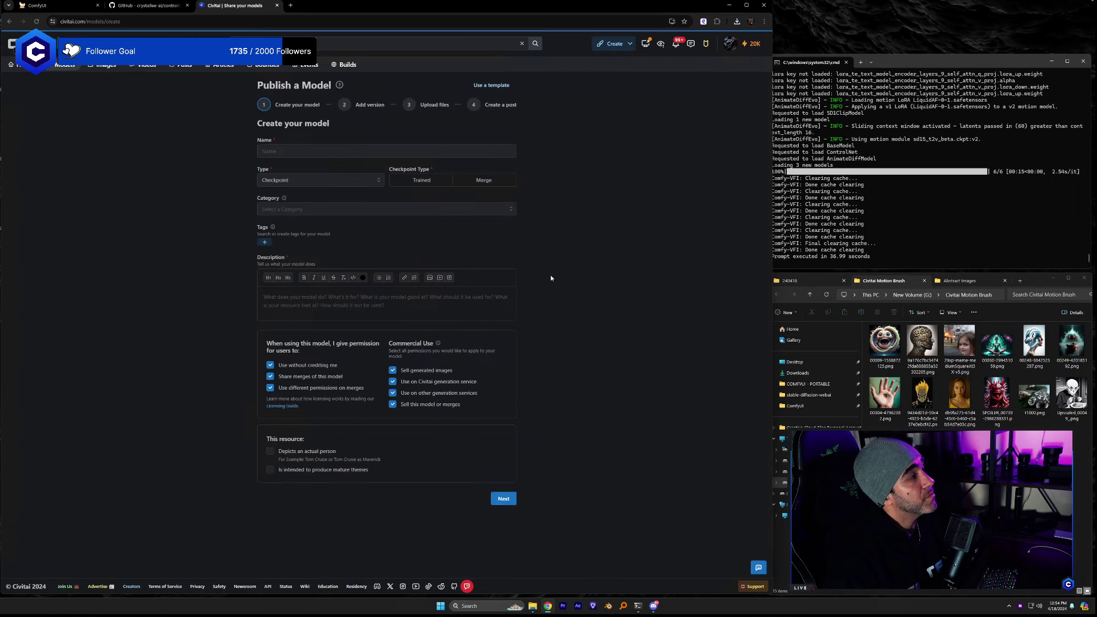
Name the model VK MOTION BRUSH COMFYUI WORKFLOW.
{"action": "left_click", "coordinate": [282, 150]}
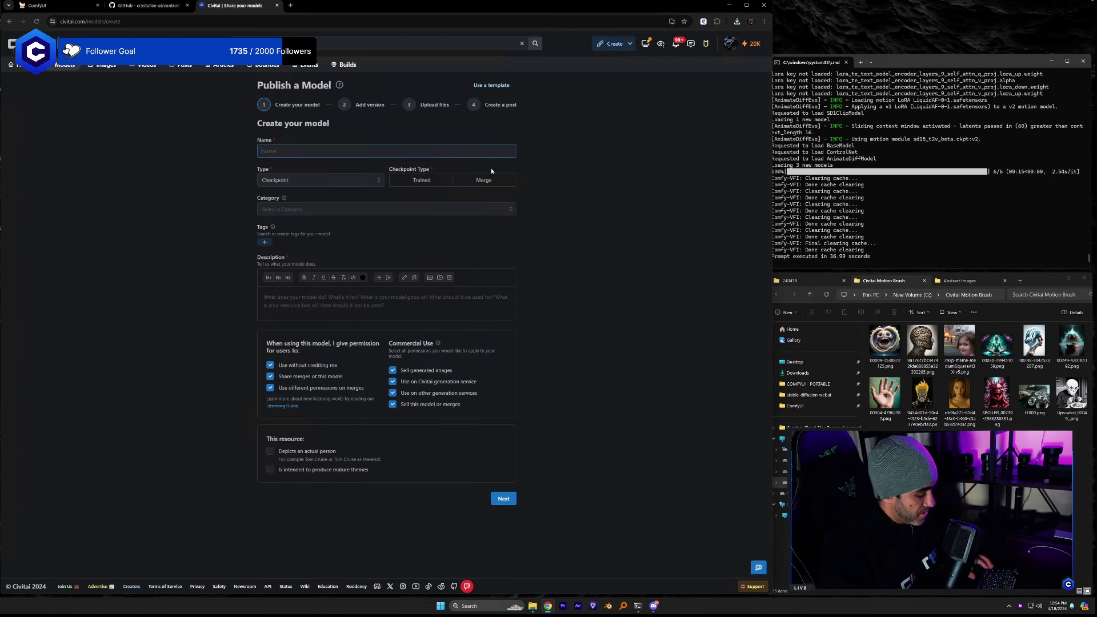
{"action": "type", "text": "VK"}
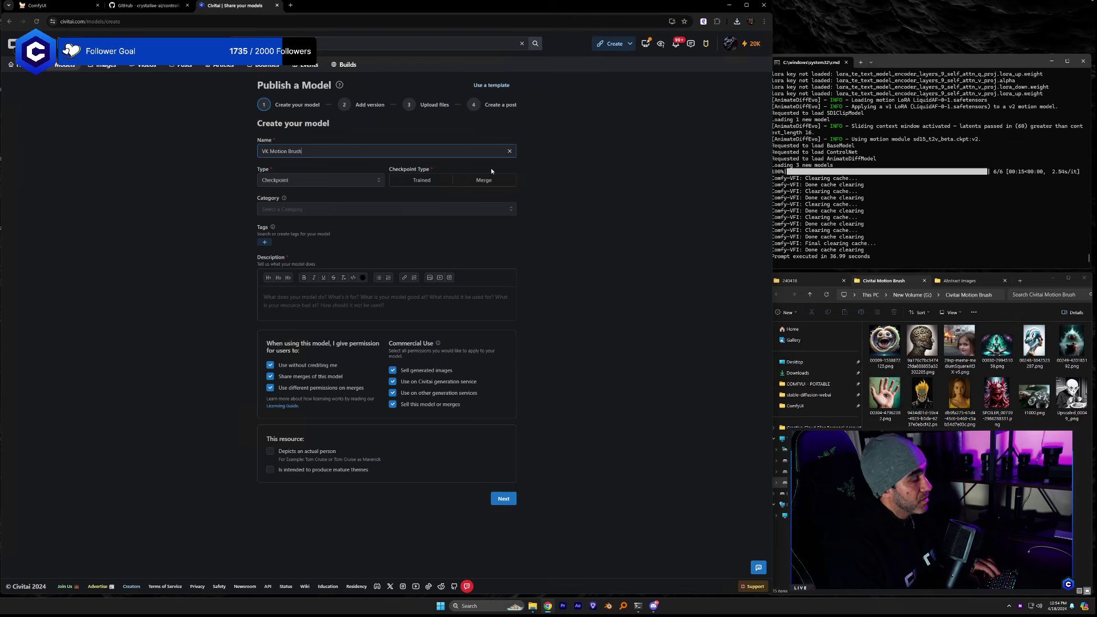
{"action": "type", "text": "Motion Brush COmfyUI Workflow"}
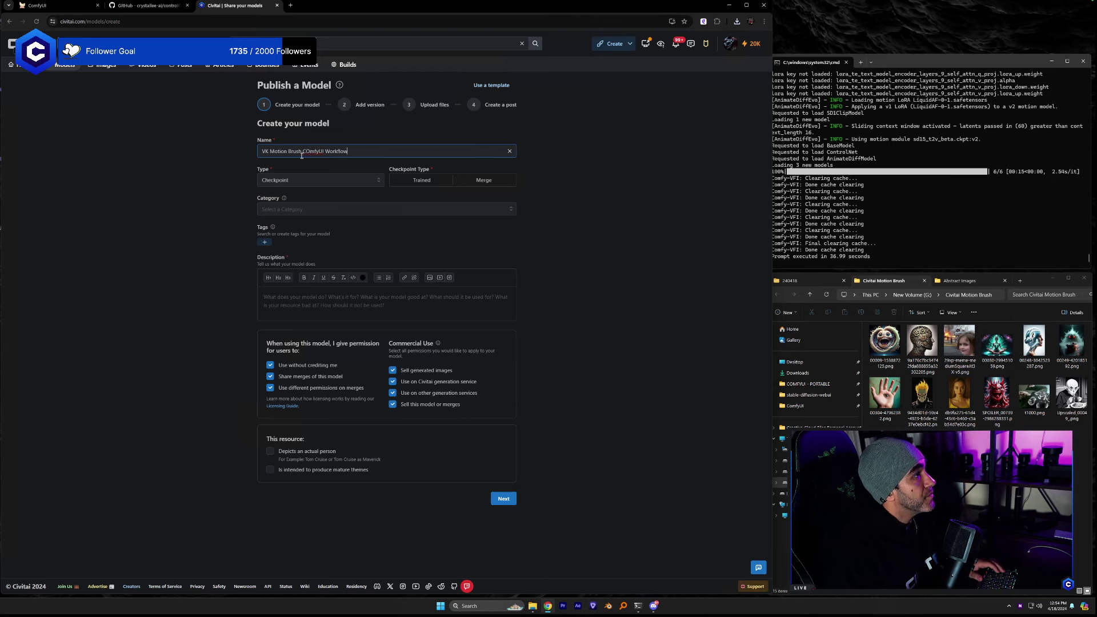
{"action": "left_click_drag", "start_coordinate": [302, 155], "coordinate": [274, 154]}
{"action": "type", "text": "MOTION BRUSH"}
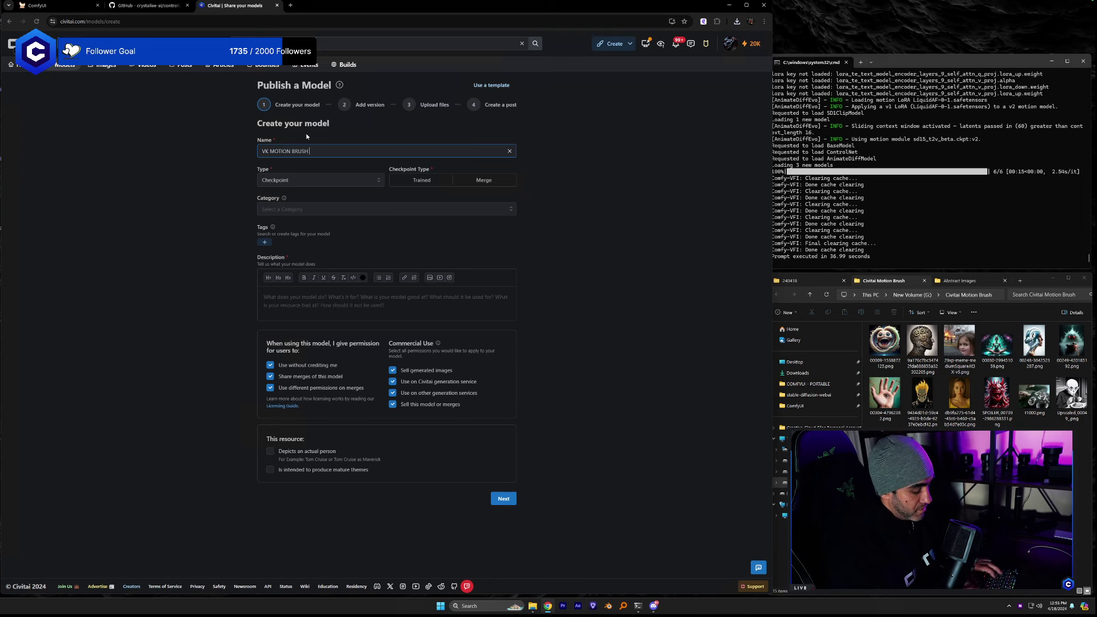
{"action": "type", "text": " COMYUI WORKFLOW"}
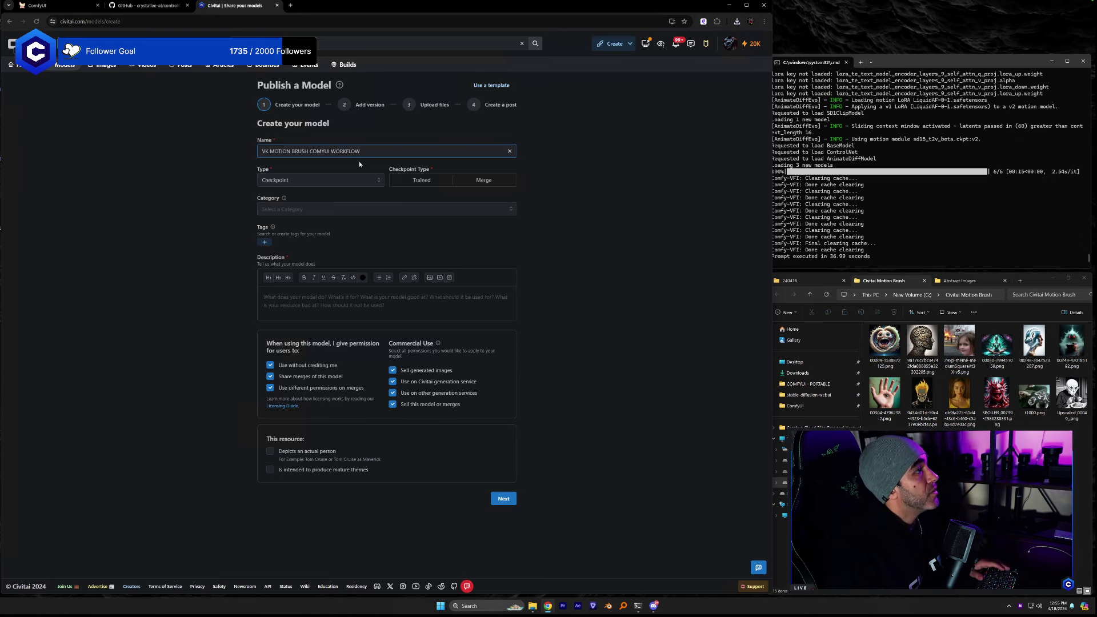
Set the model type to Workflows and its category to Tool.
{"action": "left_click", "coordinate": [375, 180]}
{"action": "scroll", "coordinate": [337, 240], "scroll_direction": "down", "scroll_amount": 3}
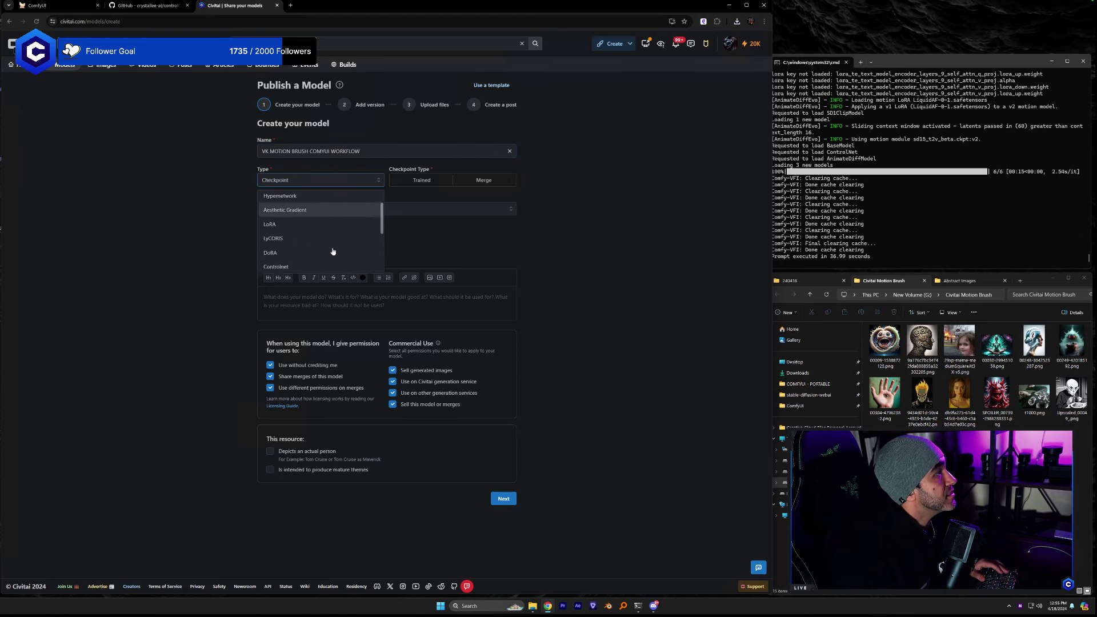
{"action": "scroll", "coordinate": [332, 252], "scroll_direction": "down", "scroll_amount": 3}
{"action": "left_click", "coordinate": [333, 267]}
{"action": "left_click", "coordinate": [513, 213]}
{"action": "scroll", "coordinate": [443, 252], "scroll_direction": "down", "scroll_amount": 2}
{"action": "left_click", "coordinate": [380, 270]}
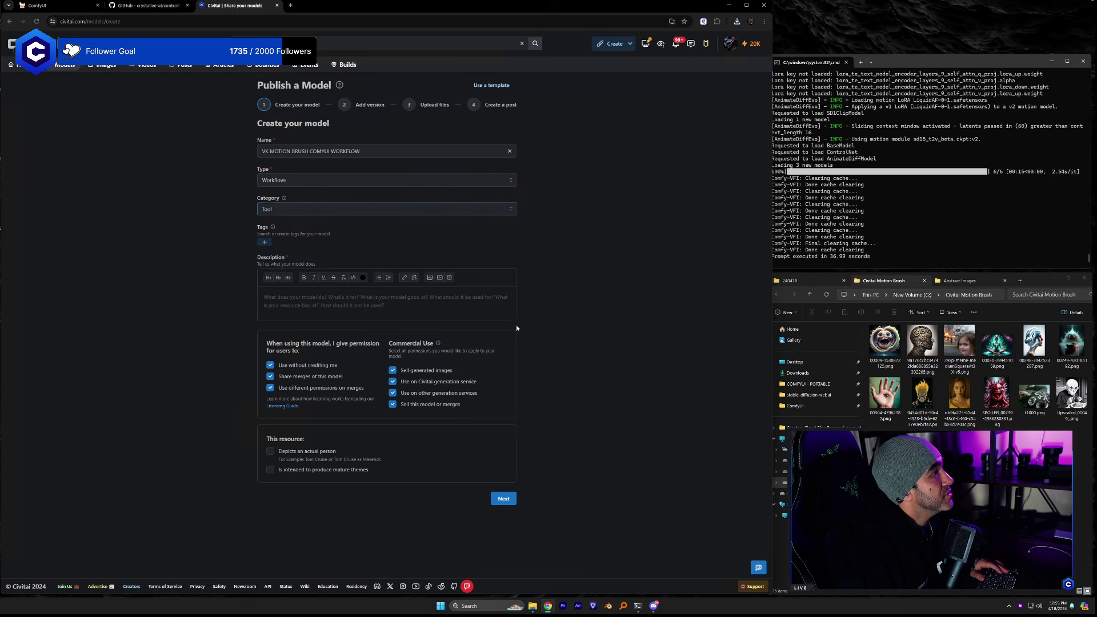
Add the tags comfyui, animatediff and motion brush to the model.
{"action": "left_click", "coordinate": [265, 243]}
{"action": "type", "text": "comfyui"}
{"action": "key", "text": "Return"}
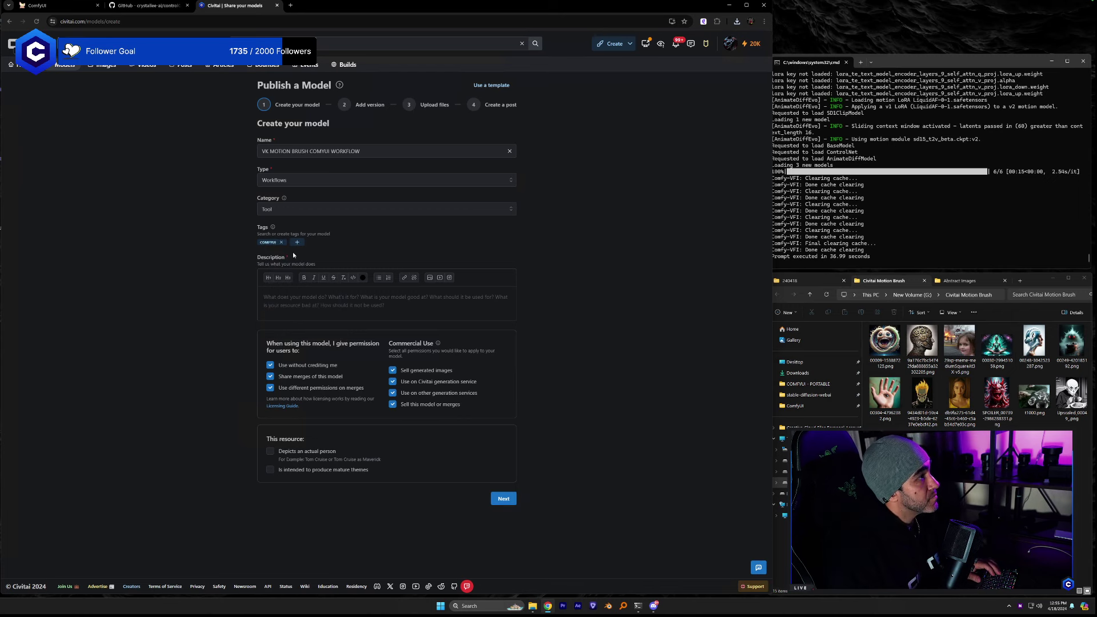
{"action": "left_click", "coordinate": [297, 242]}
{"action": "type", "text": "animatediff"}
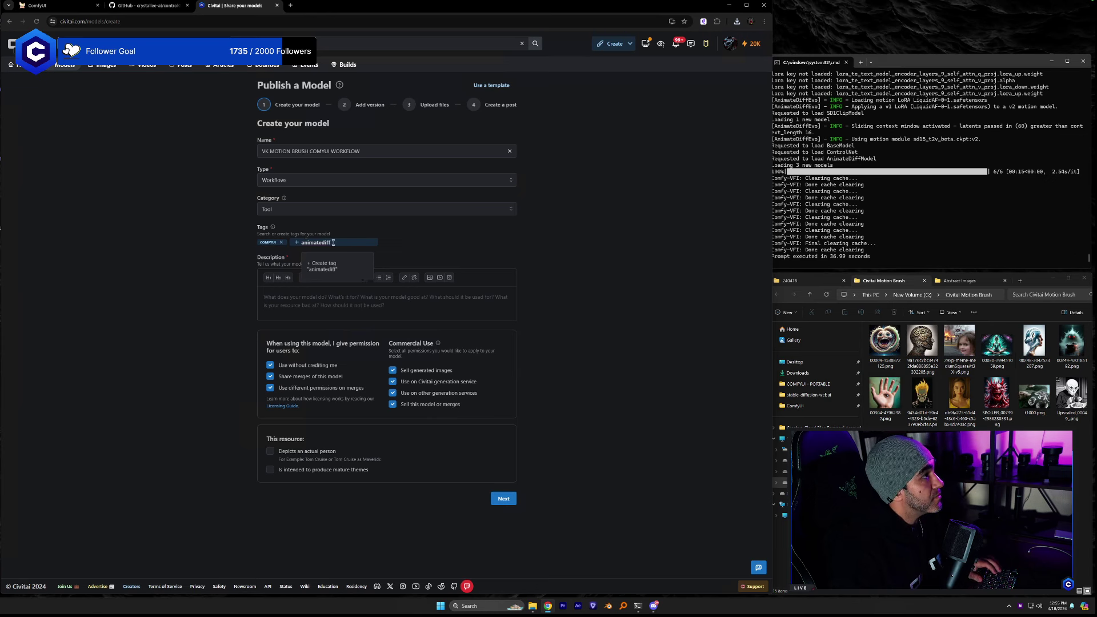
{"action": "left_click", "coordinate": [354, 263]}
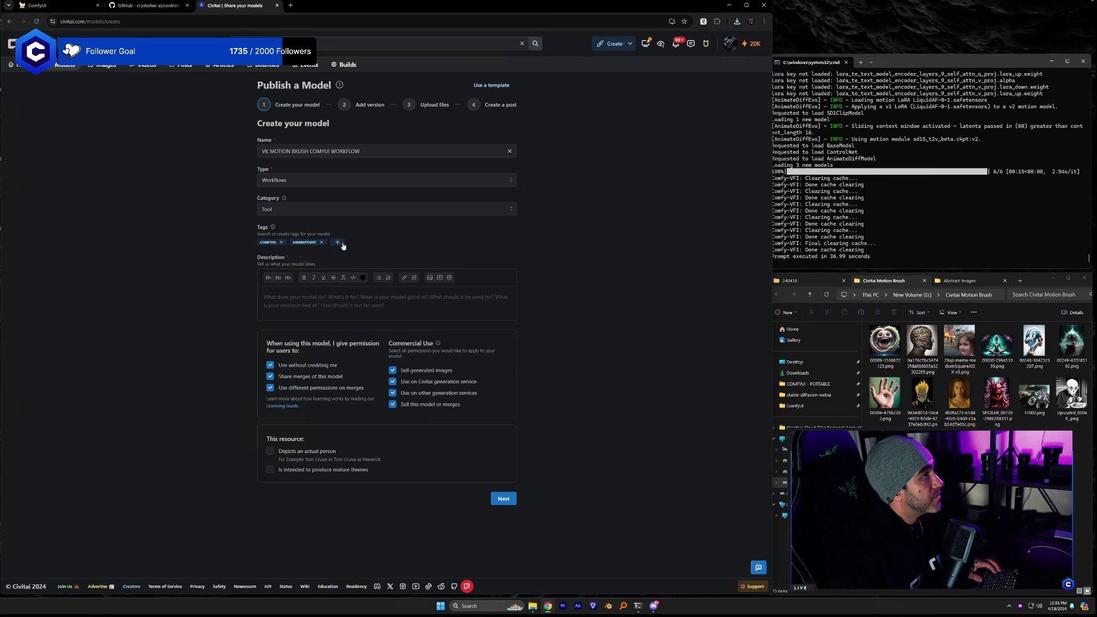
{"action": "left_click", "coordinate": [338, 243]}
{"action": "type", "text": "m"}
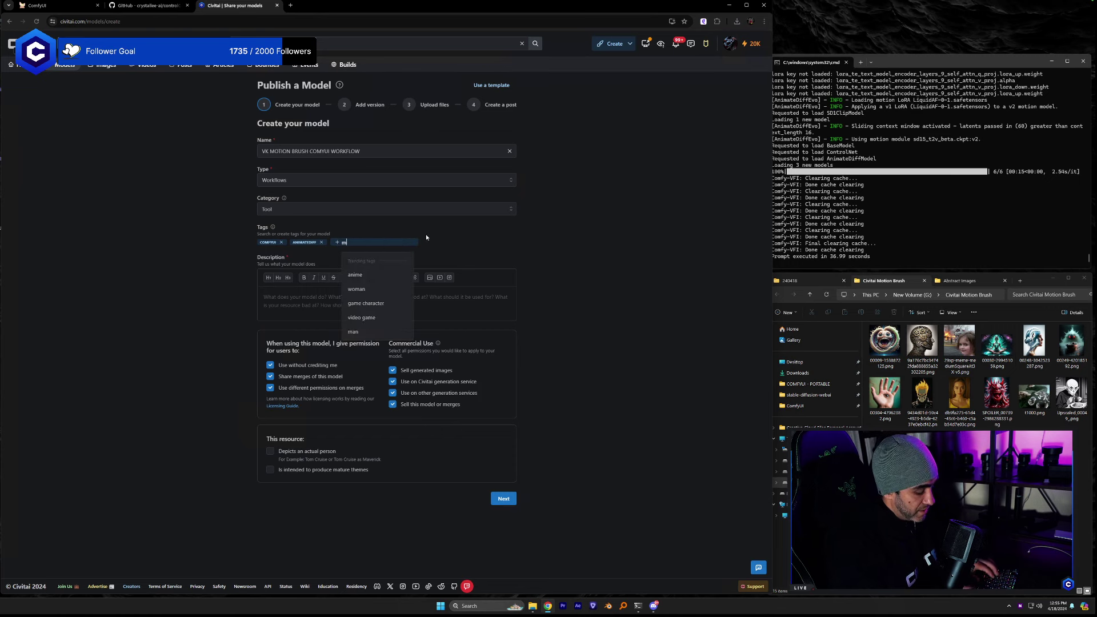
{"action": "type", "text": "otion brush"}
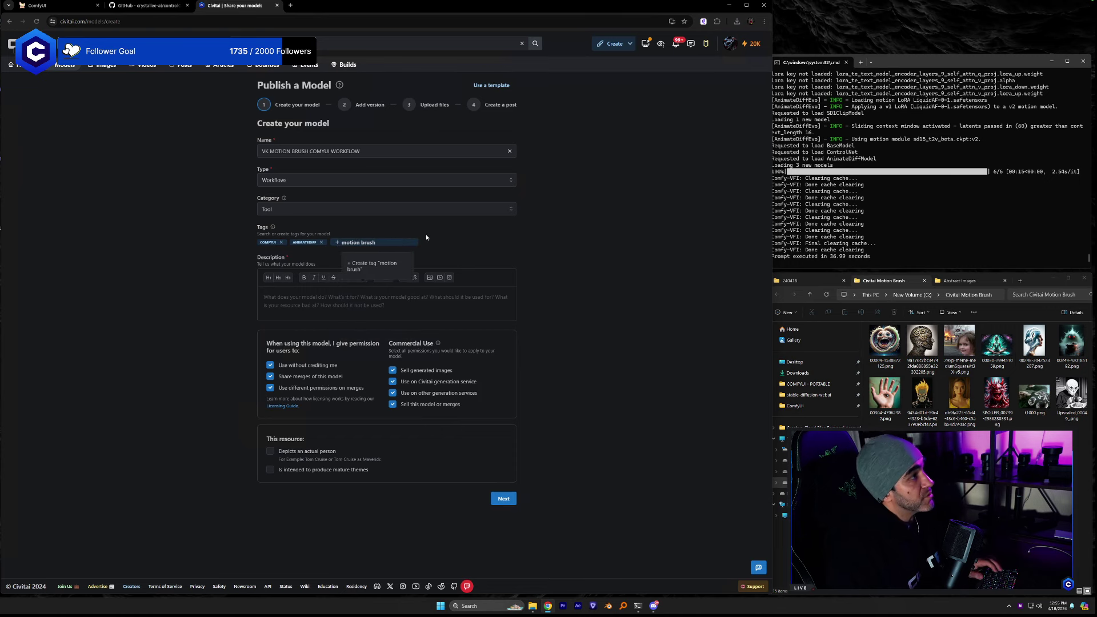
{"action": "left_click", "coordinate": [381, 264]}
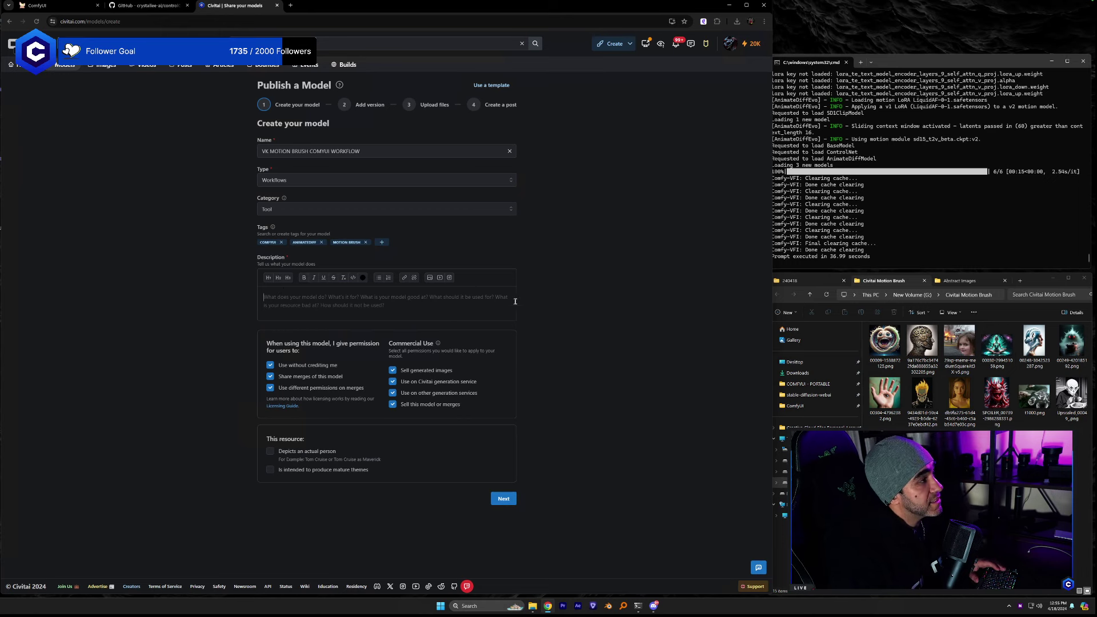
Write the description "Motion Brush Workflow for ComfyUI!" followed by "Check out our Twitch VOD on YouTube for Instructions!".
{"action": "type", "text": "Motion Brush Workflow for ComfyUI!"}
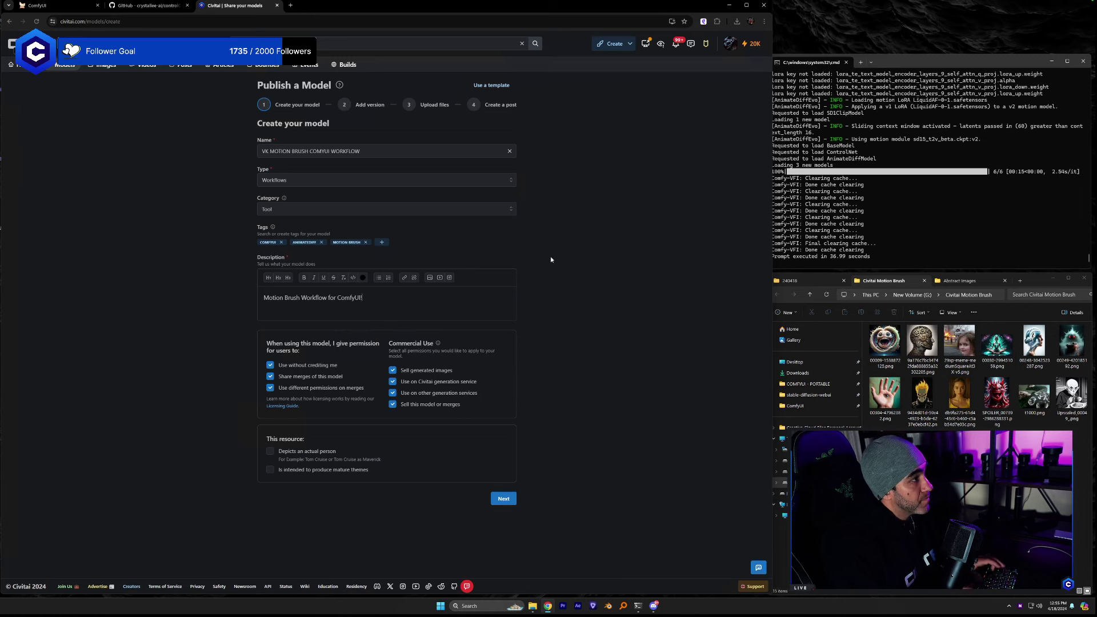
{"action": "key", "text": "Return"}
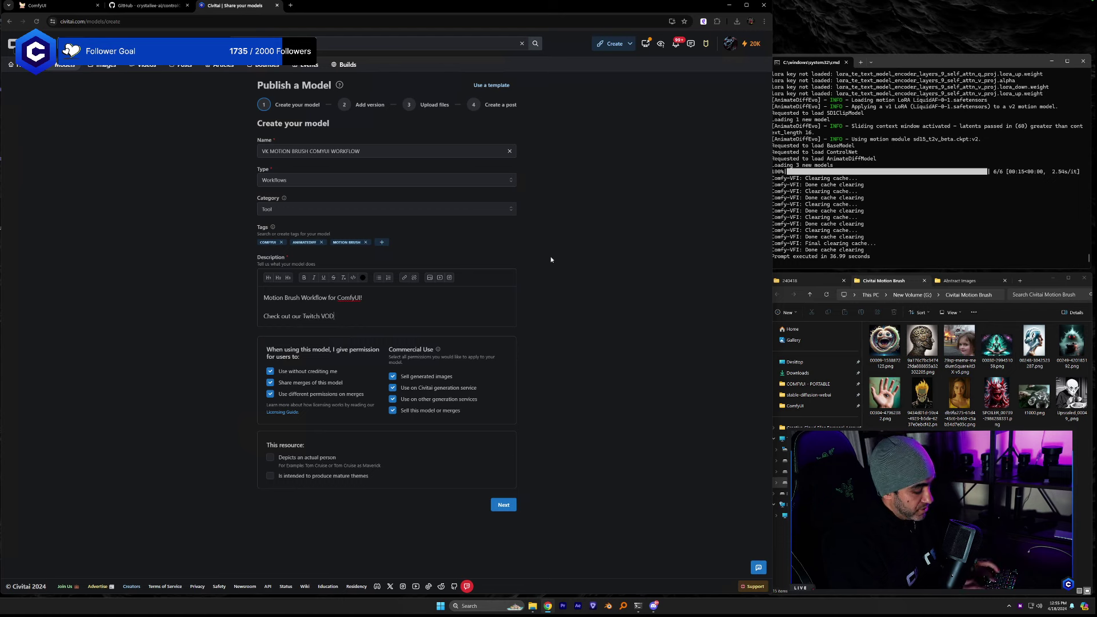
{"action": "type", "text": "Check out our Twitch VOD on YouTube for Instructions!"}
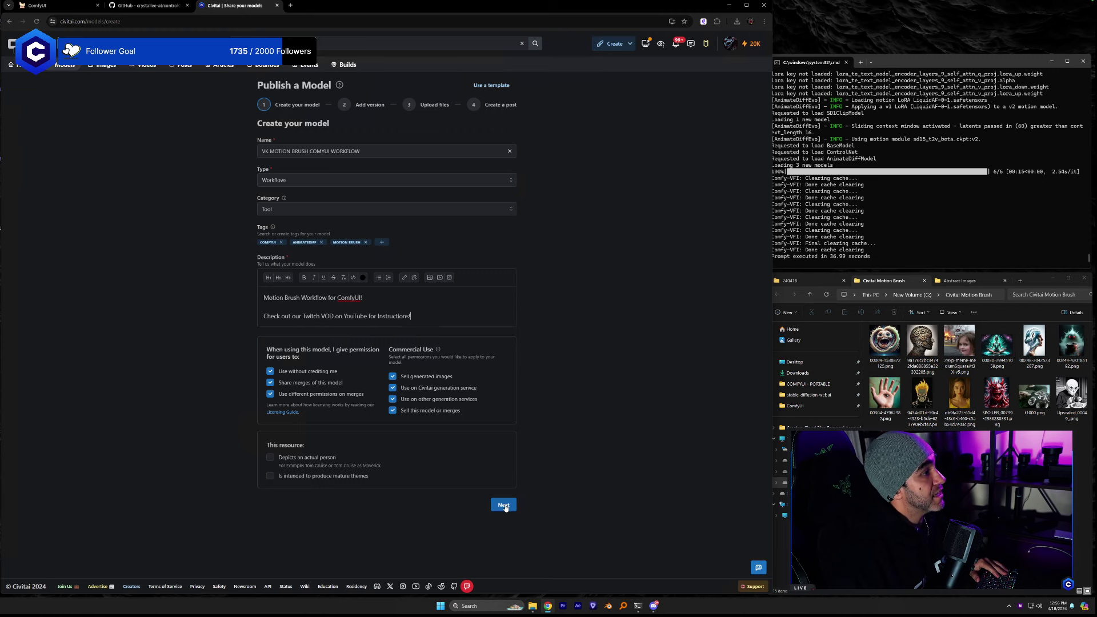
Add a creator credit and a request to follow on Instagram with the profile link to the description, and continue to the version details.
{"action": "key", "text": "Return"}
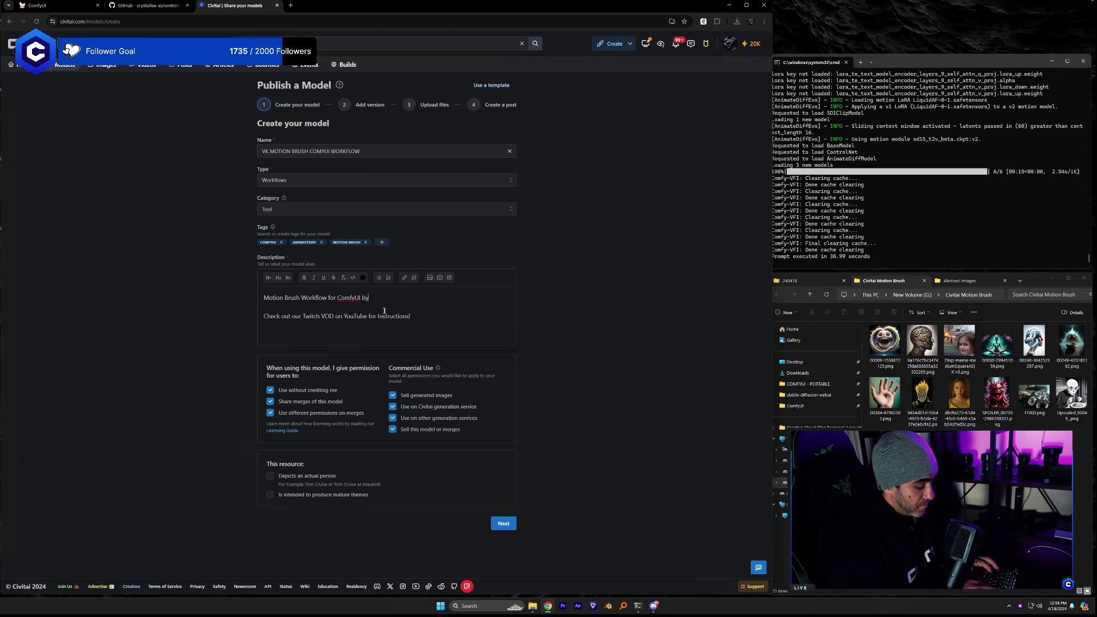
{"action": "type", "text": "!"}
{"action": "key", "text": "Return"}
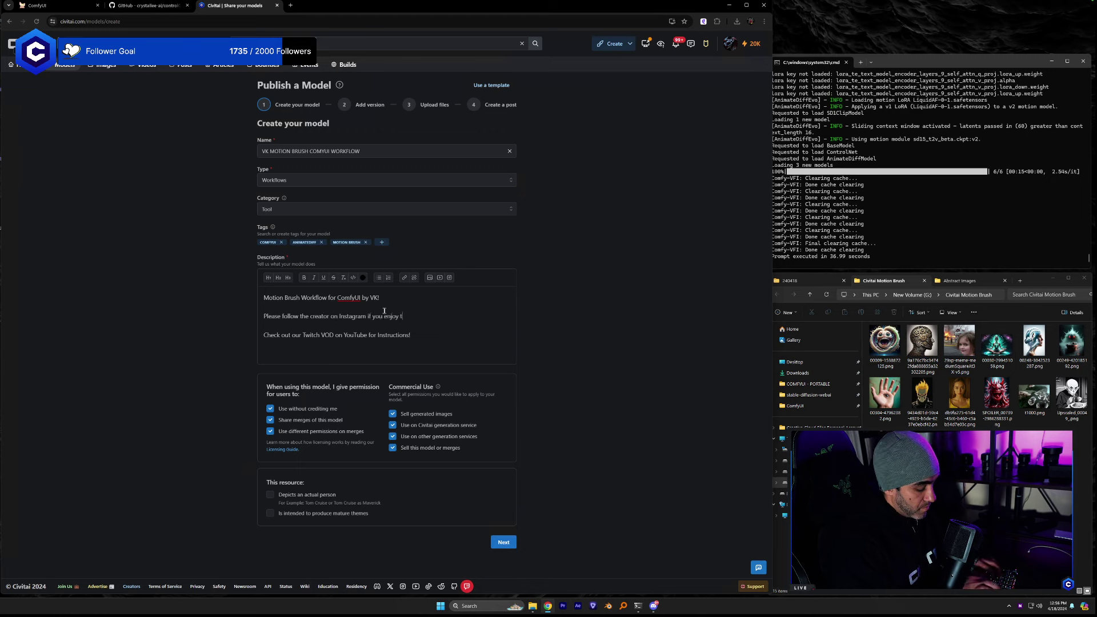
{"action": "key", "text": "Return"}
{"action": "type", "text": "https://www.instagram.com/vk.amv?igsh=YjU5M2Y4ZjRqam43&utm_source=qr"}
{"action": "left_click", "coordinate": [509, 562]}
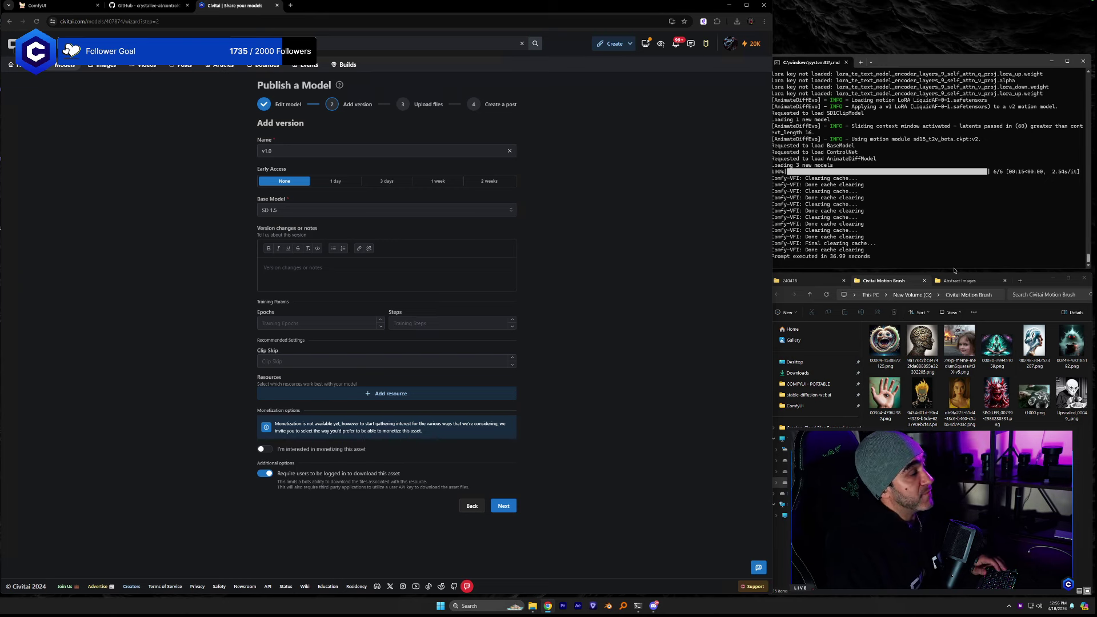
Set the version's base model to SD 1.5 LCM and continue to the file upload.
{"action": "left_click", "coordinate": [303, 210]}
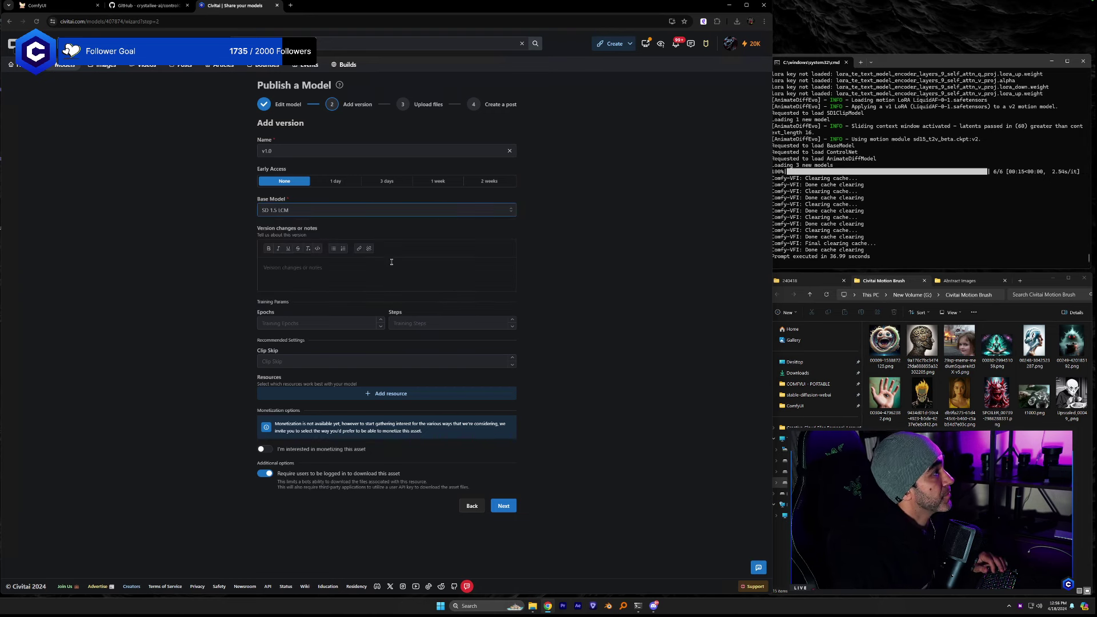
{"action": "left_click", "coordinate": [303, 271]}
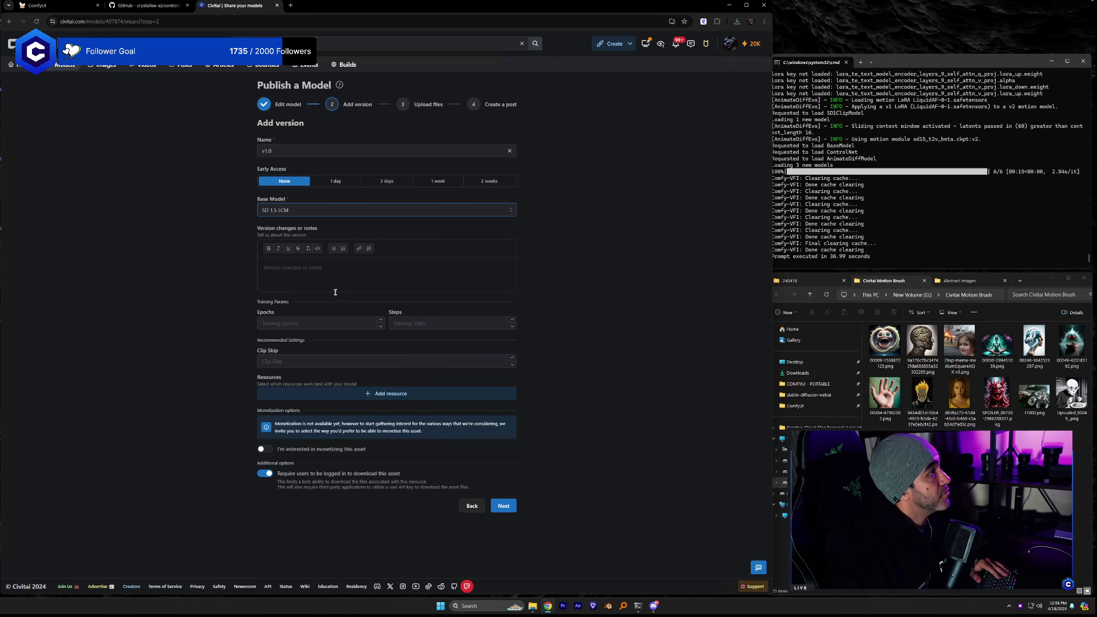
{"action": "left_click", "coordinate": [503, 506]}
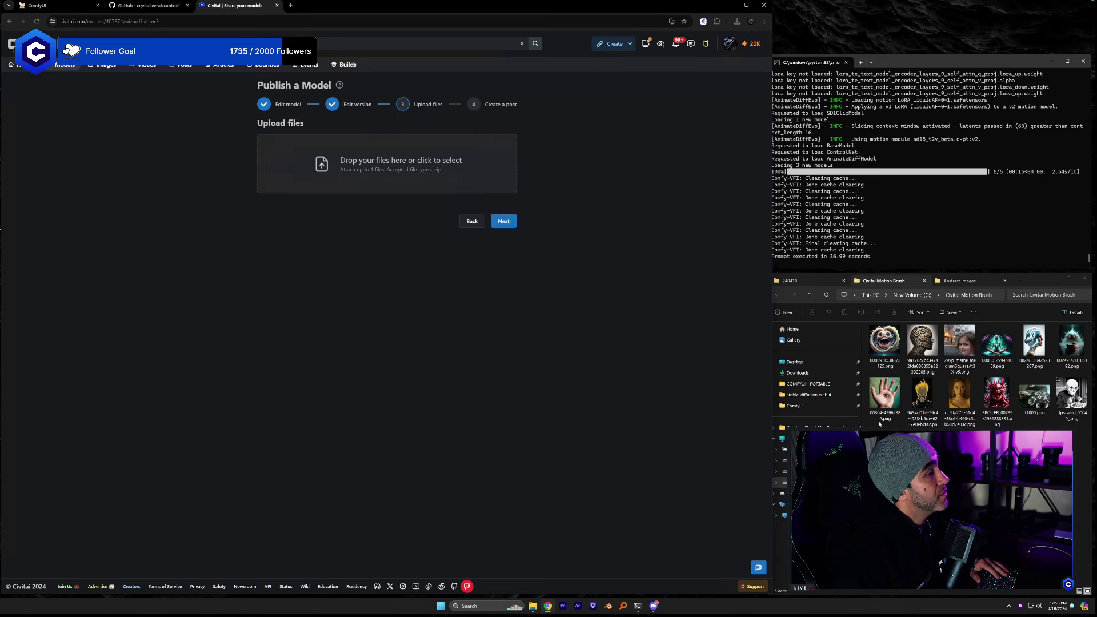
Upload VK MOTION BRUSH WORKFLOW.zip with the file type Archive and continue to the post.
{"action": "mouse_move", "coordinate": [884, 451]}
{"action": "left_mouse_down"}
{"action": "mouse_move", "coordinate": [609, 439]}
{"action": "mouse_move", "coordinate": [399, 179]}
{"action": "mouse_move", "coordinate": [404, 166]}
{"action": "left_mouse_up"}
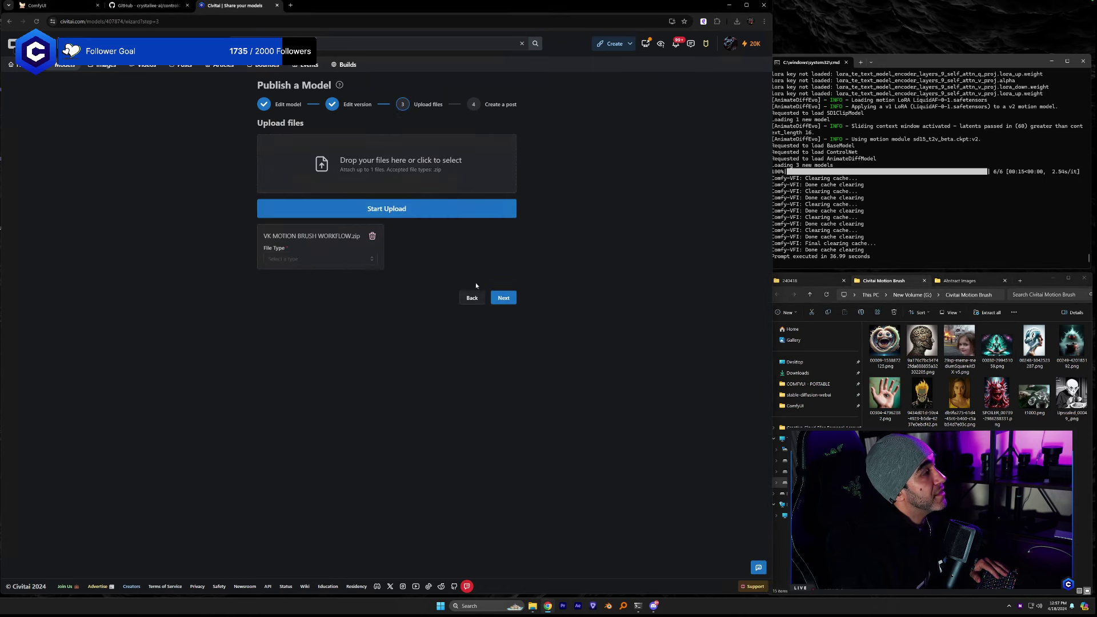
{"action": "left_click", "coordinate": [343, 259]}
{"action": "left_click", "coordinate": [357, 277]}
{"action": "left_click", "coordinate": [400, 209]}
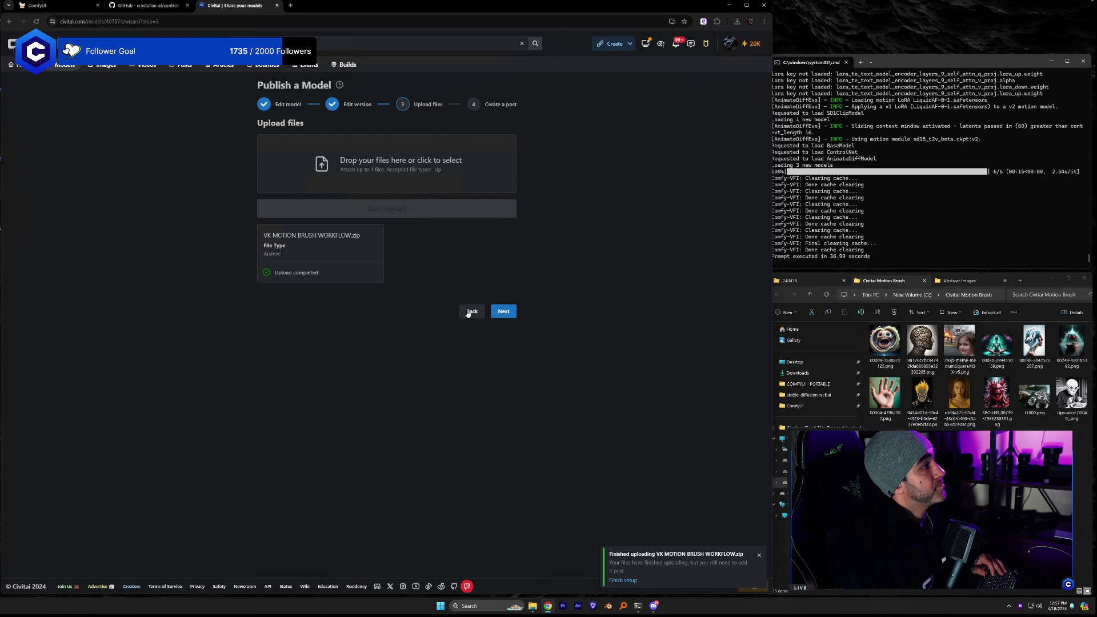
{"action": "left_click", "coordinate": [503, 311]}
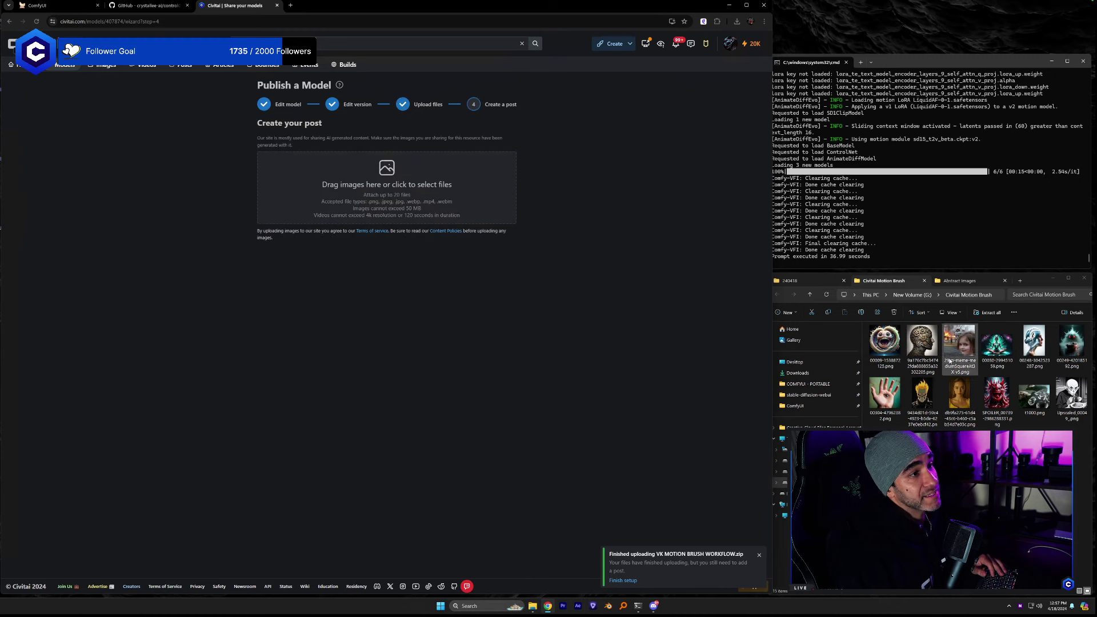
Add the rendered video of the wave-haired woman with the surfer from the 240418 output folder to the post.
{"action": "left_click", "coordinate": [794, 281]}
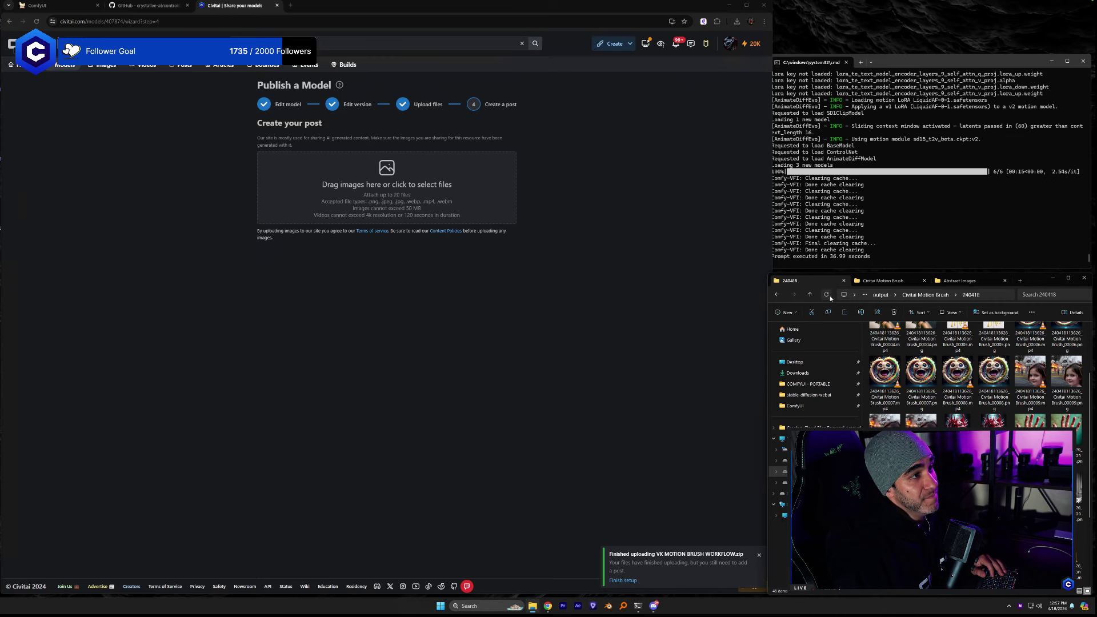
{"action": "scroll", "coordinate": [976, 372], "scroll_direction": "down", "scroll_amount": 2}
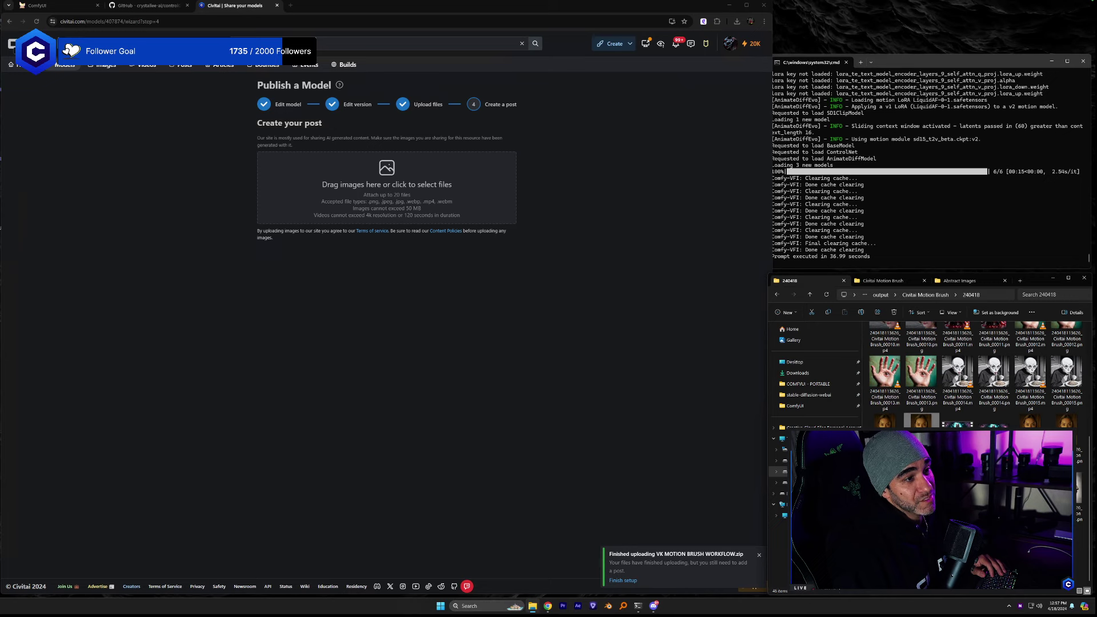
{"action": "left_click_drag", "start_coordinate": [507, 296], "coordinate": [380, 211]}
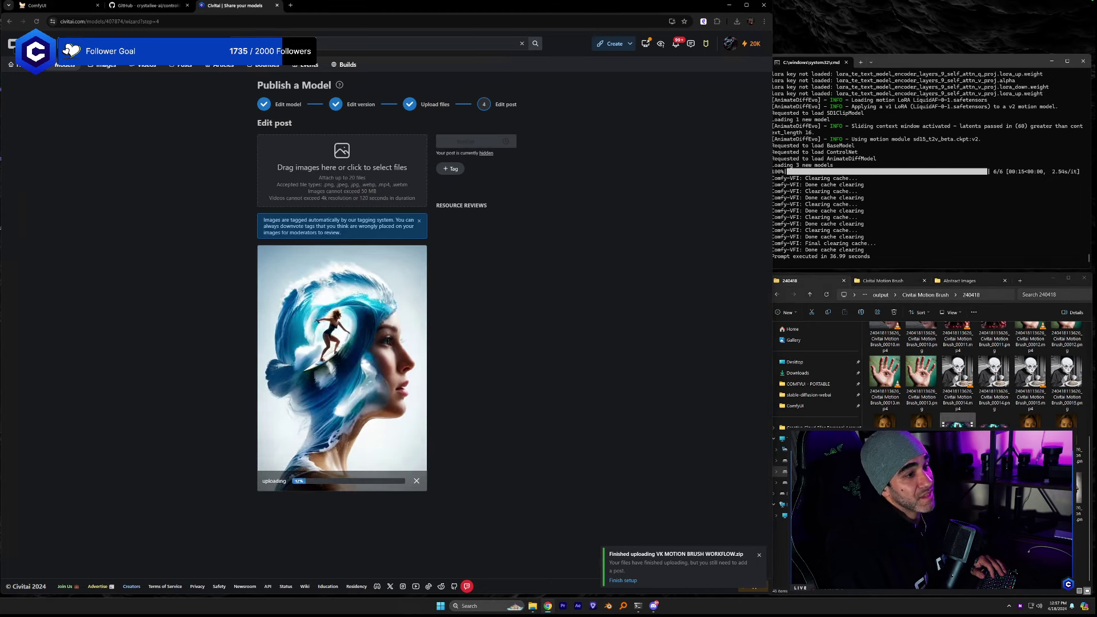
Add the rendered videos of the gear-filled head and the pale bald figure eating spaghetti from the 240418 folder to the post.
{"action": "left_click_drag", "start_coordinate": [994, 422], "coordinate": [509, 298]}
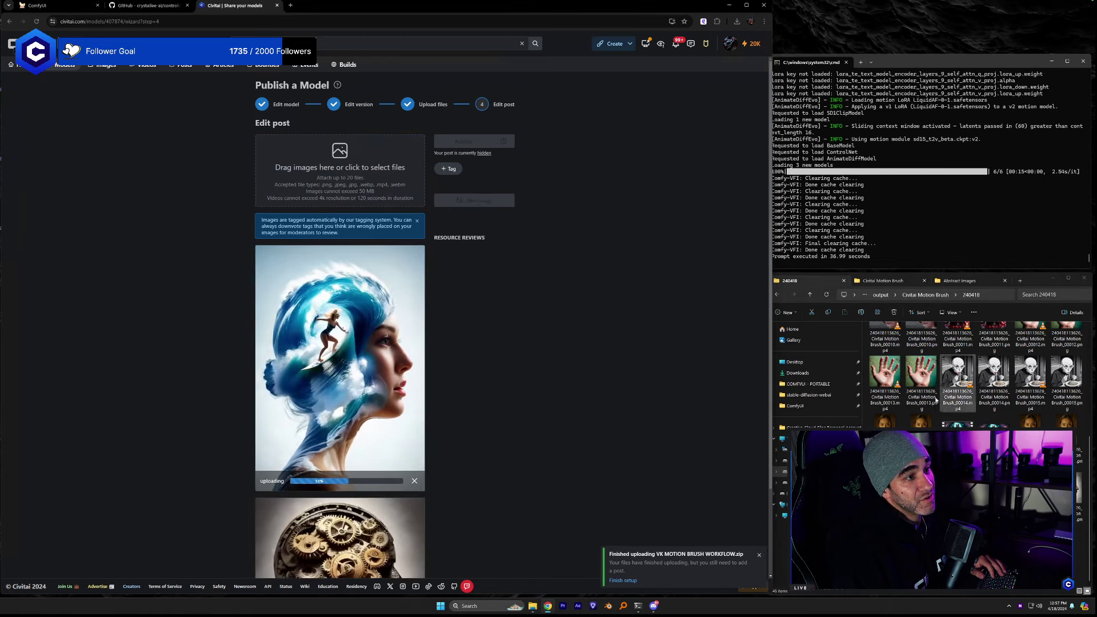
{"action": "left_click_drag", "start_coordinate": [958, 394], "coordinate": [545, 302]}
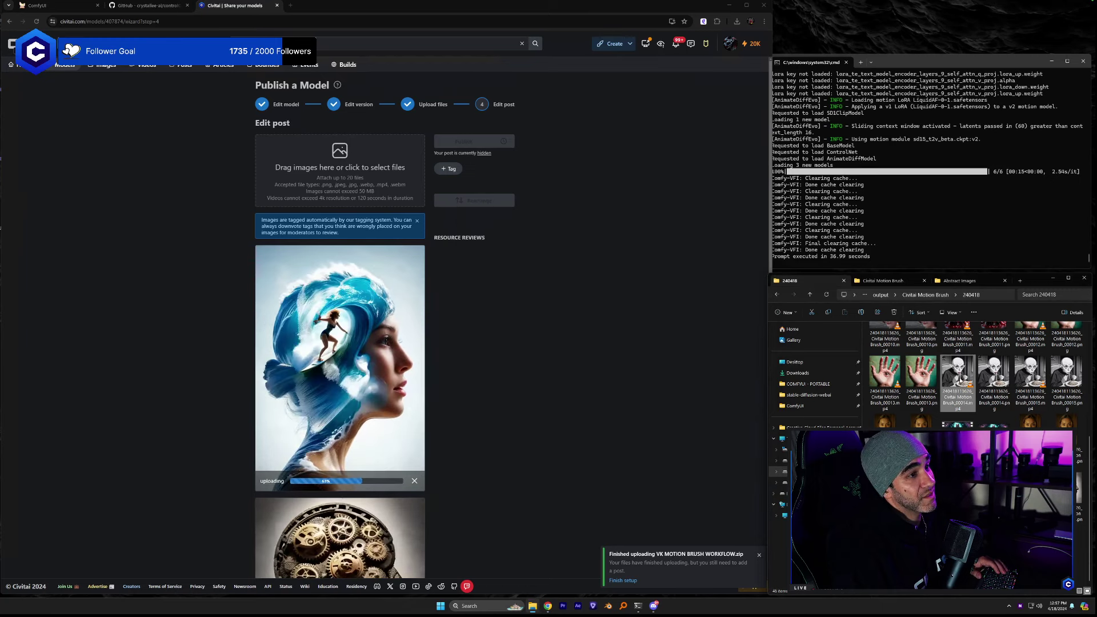
{"action": "left_click", "coordinate": [597, 433]}
{"action": "scroll", "coordinate": [560, 289], "scroll_direction": "down", "scroll_amount": 2}
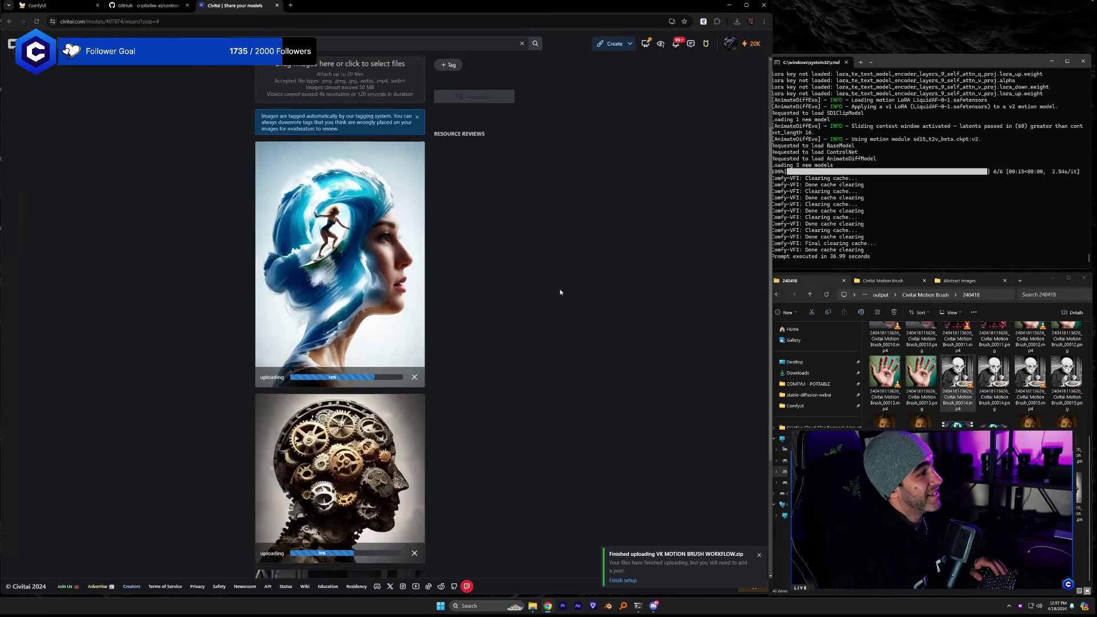
{"action": "scroll", "coordinate": [560, 289], "scroll_direction": "down", "scroll_amount": 1}
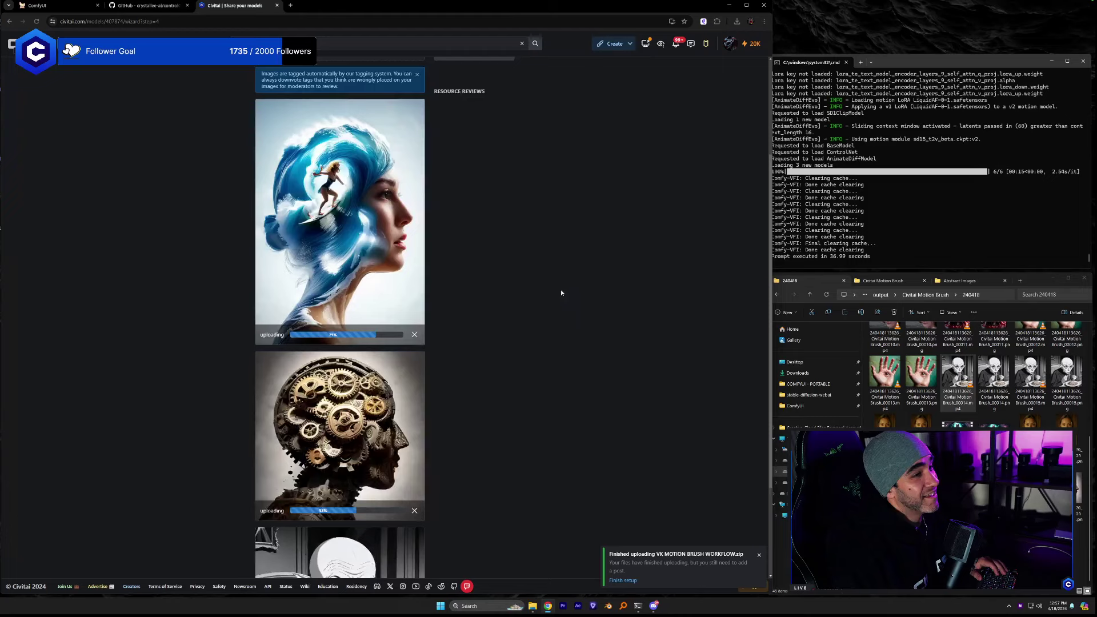
{"action": "scroll", "coordinate": [561, 292], "scroll_direction": "up", "scroll_amount": 3}
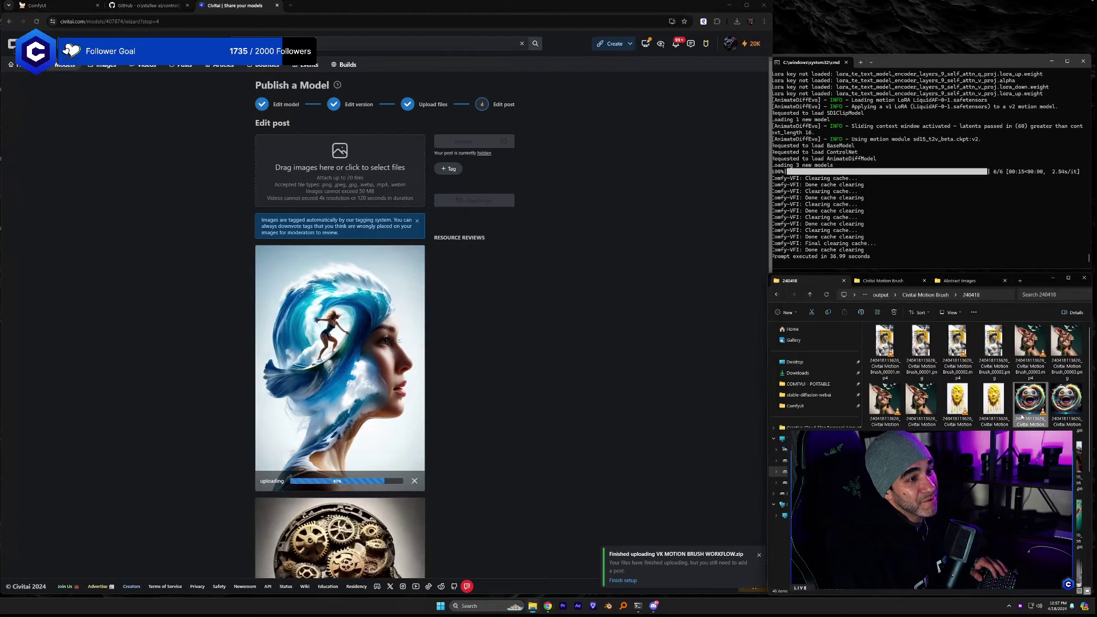
Preview the earlier renders in the 240418 folder and add the video of the toothy, wide-mouthed monster face to the post.
{"action": "key", "text": "space"}
{"action": "key", "text": "space"}
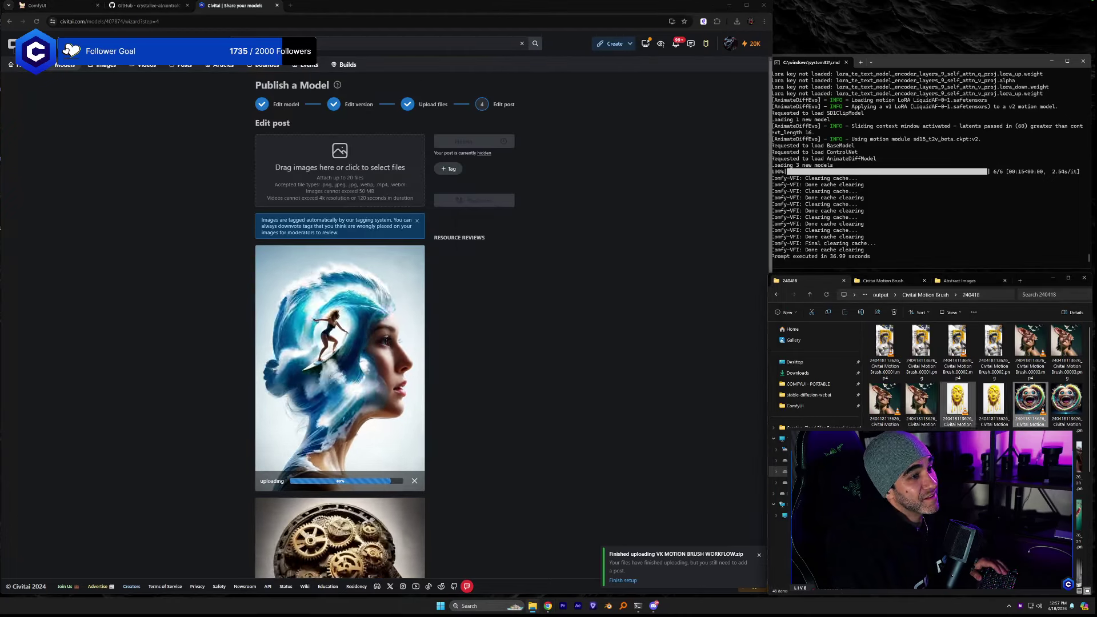
{"action": "key", "text": "space"}
{"action": "key", "text": "space"}
{"action": "key", "text": "space"}
{"action": "key", "text": "space"}
{"action": "left_click_drag", "start_coordinate": [885, 343], "coordinate": [365, 183]}
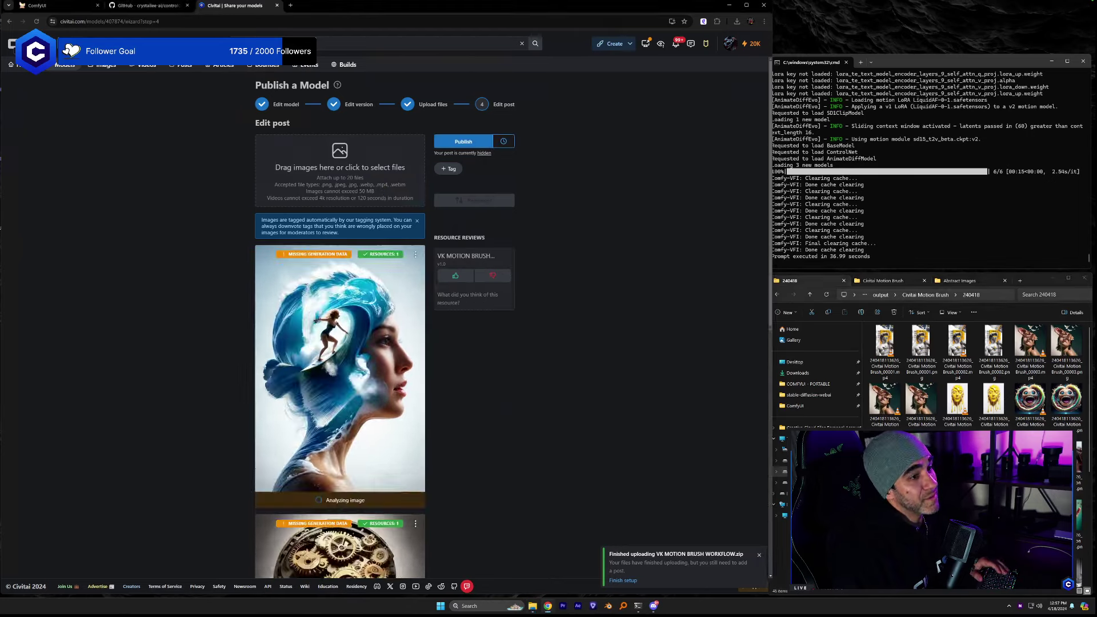
Add the rendered videos of the girl in front of the burning house and the dripping yellow face to the post.
{"action": "key", "text": "space"}
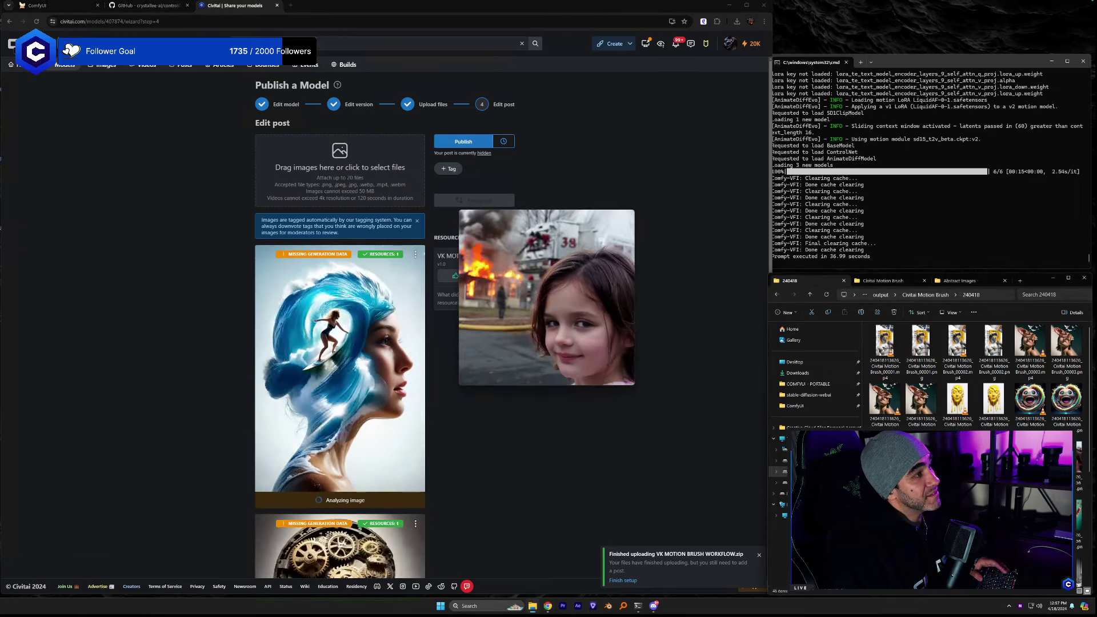
{"action": "key", "text": "space"}
{"action": "left_click_drag", "start_coordinate": [884, 343], "coordinate": [366, 183]}
{"action": "left_click", "coordinate": [964, 409]}
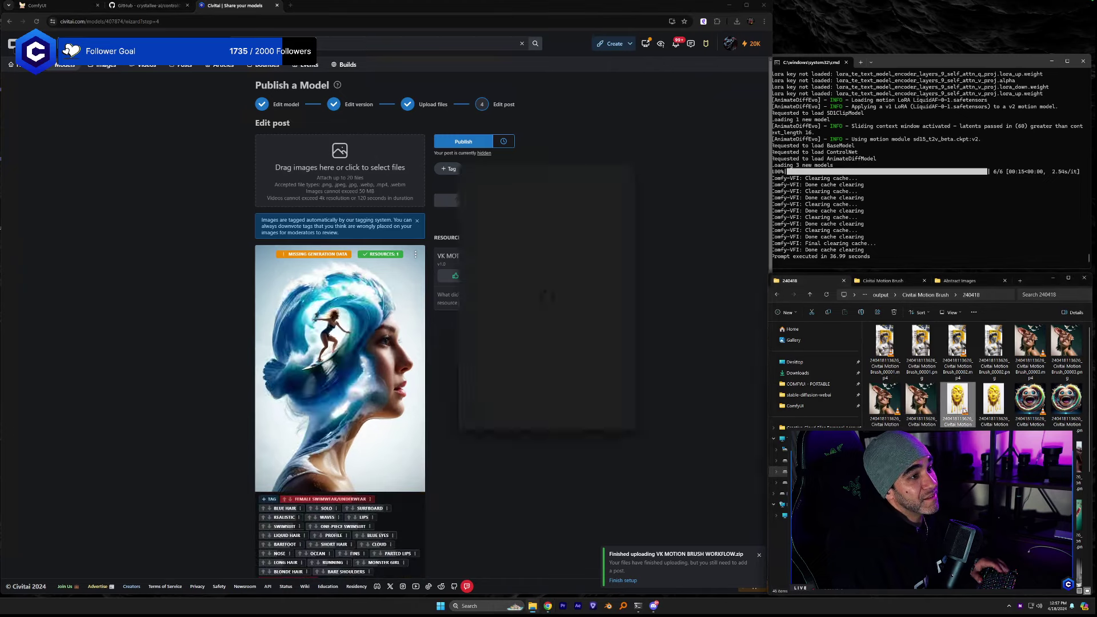
{"action": "left_click_drag", "start_coordinate": [599, 375], "coordinate": [366, 200]}
{"action": "left_click", "coordinate": [1030, 400]}
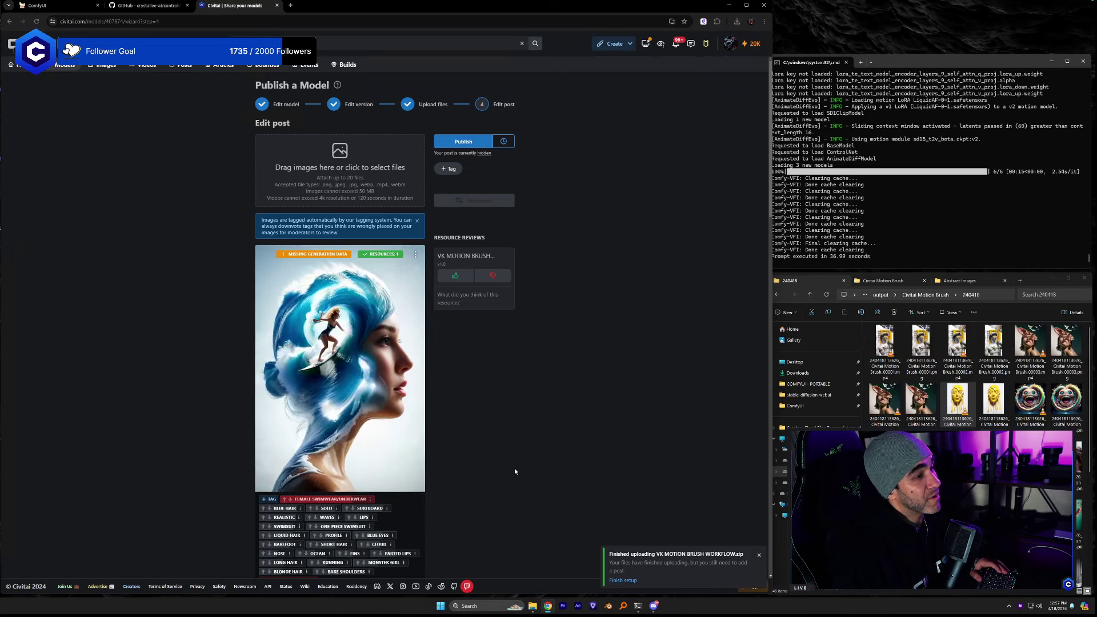
Review the uploaded videos and their automatically assigned tags throughout the post, dismissing the finished-upload notification.
{"action": "scroll", "coordinate": [524, 389], "scroll_direction": "down", "scroll_amount": 15}
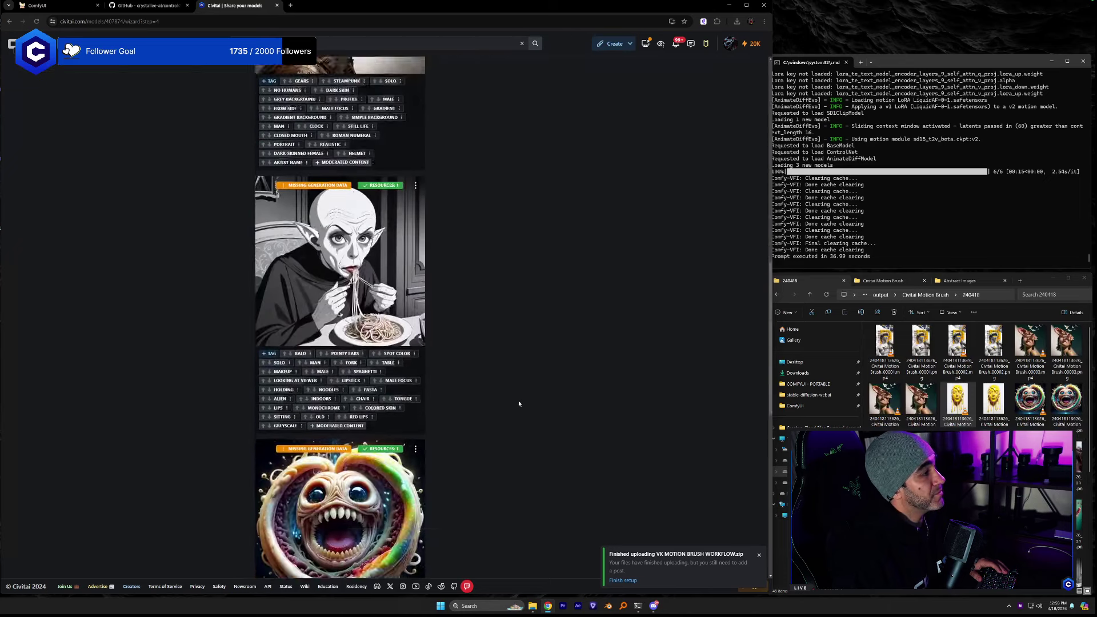
{"action": "scroll", "coordinate": [519, 401], "scroll_direction": "down", "scroll_amount": 5}
{"action": "scroll", "coordinate": [520, 394], "scroll_direction": "up", "scroll_amount": 16}
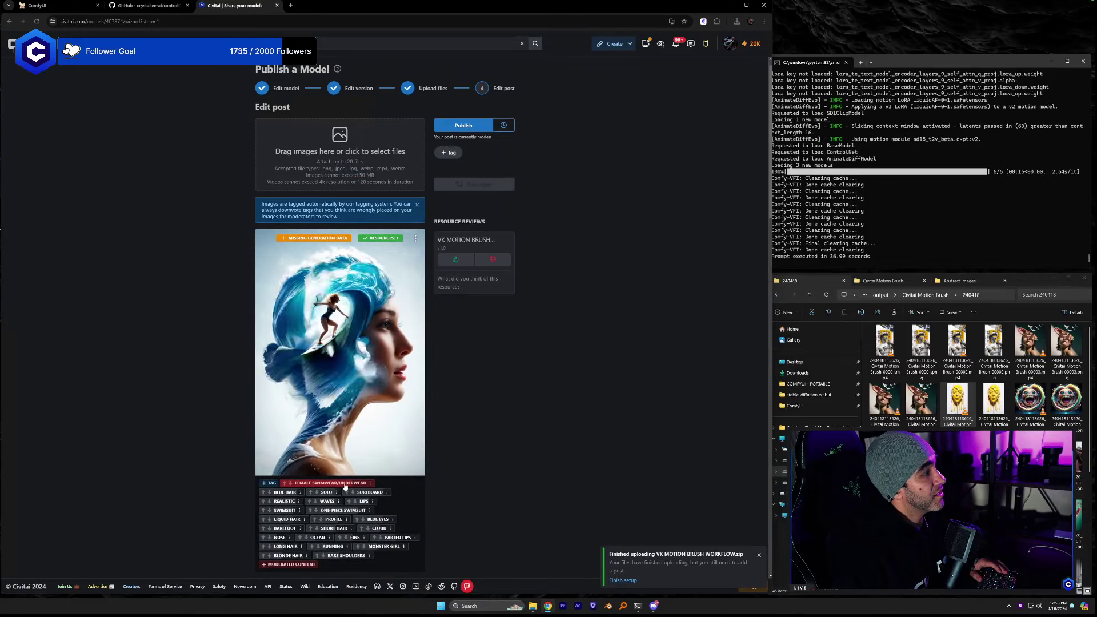
{"action": "scroll", "coordinate": [398, 506], "scroll_direction": "down", "scroll_amount": 10}
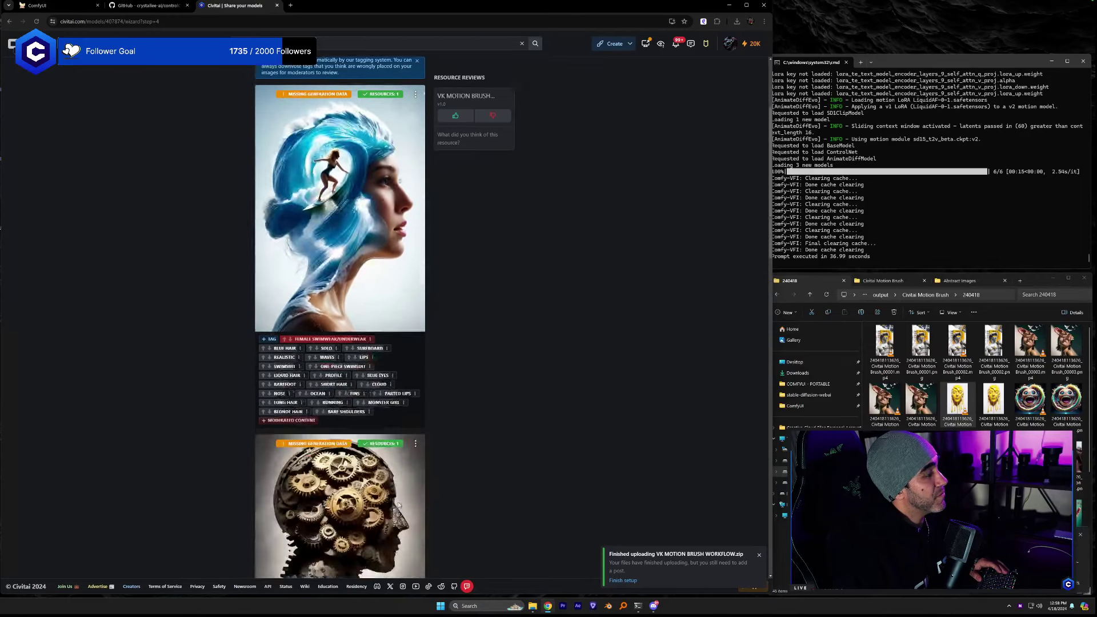
{"action": "scroll", "coordinate": [398, 504], "scroll_direction": "down", "scroll_amount": 12}
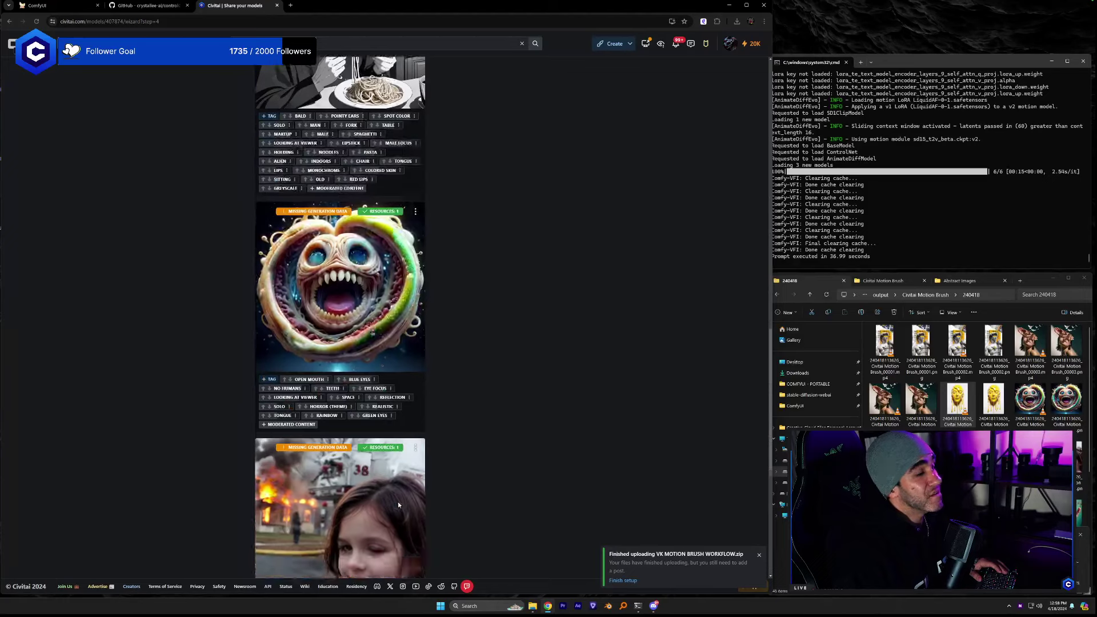
{"action": "scroll", "coordinate": [455, 484], "scroll_direction": "up", "scroll_amount": 5}
{"action": "scroll", "coordinate": [457, 484], "scroll_direction": "down", "scroll_amount": 5}
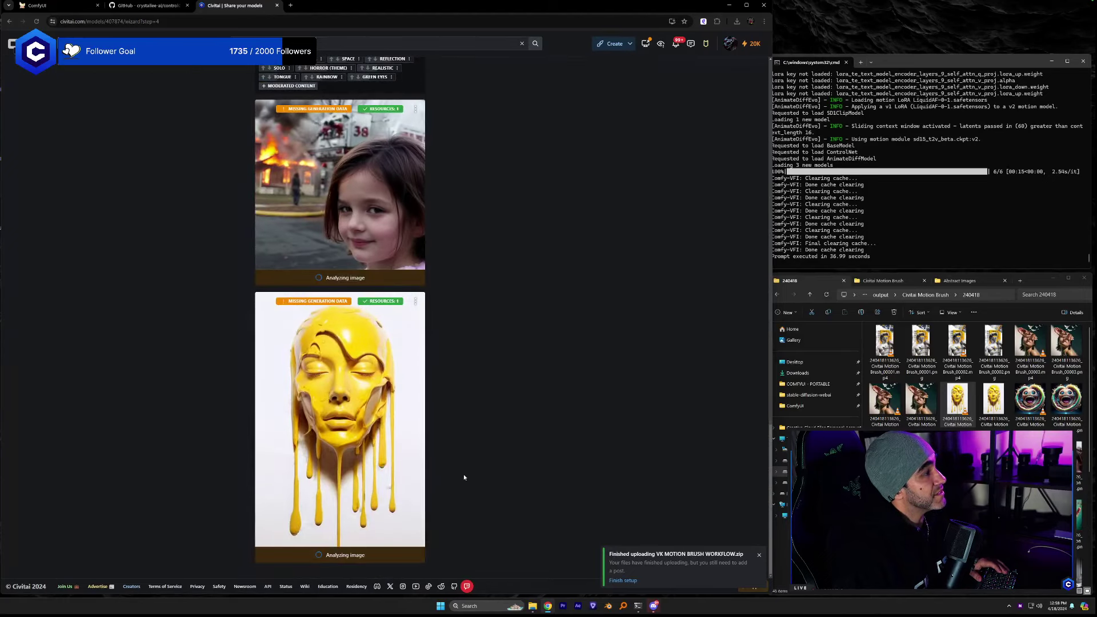
{"action": "left_click", "coordinate": [758, 556]}
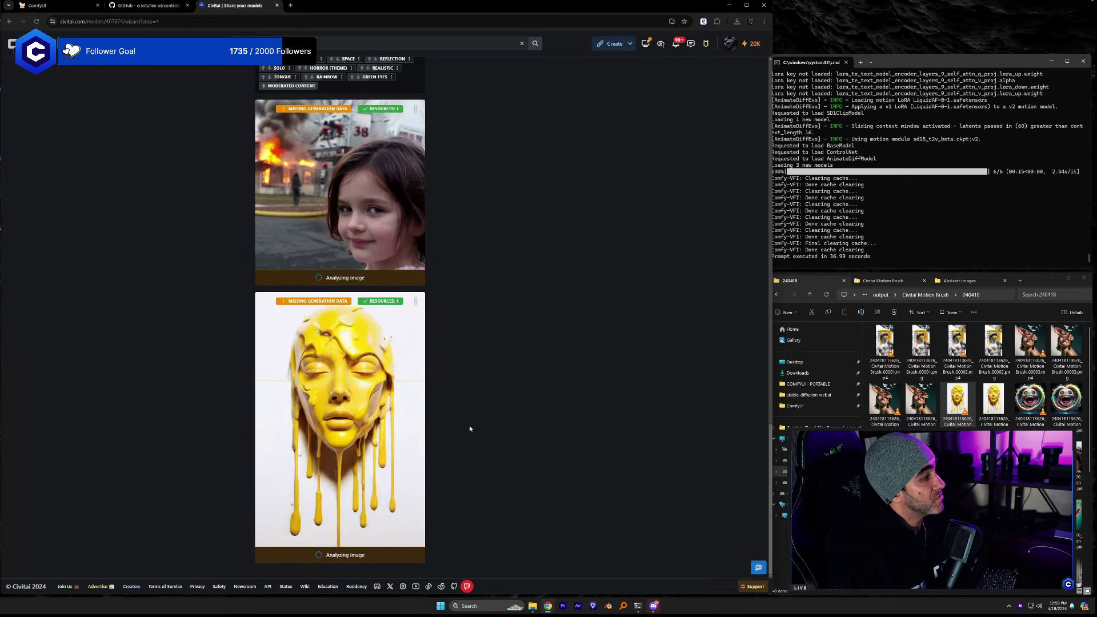
{"action": "scroll", "coordinate": [485, 433], "scroll_direction": "up", "scroll_amount": 3}
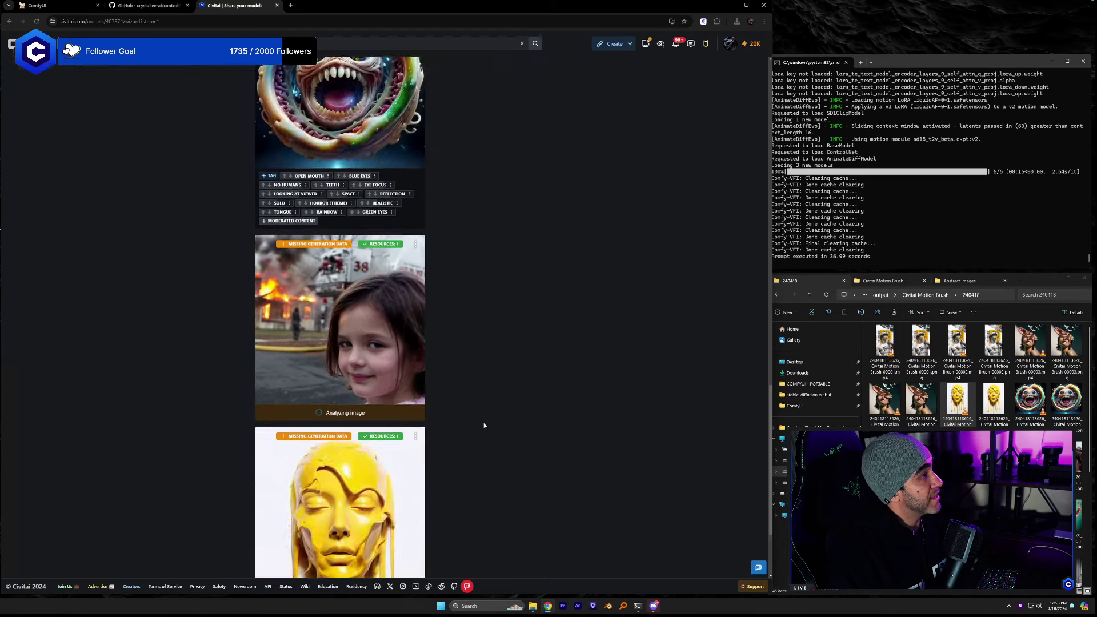
{"action": "scroll", "coordinate": [484, 423], "scroll_direction": "up", "scroll_amount": 10}
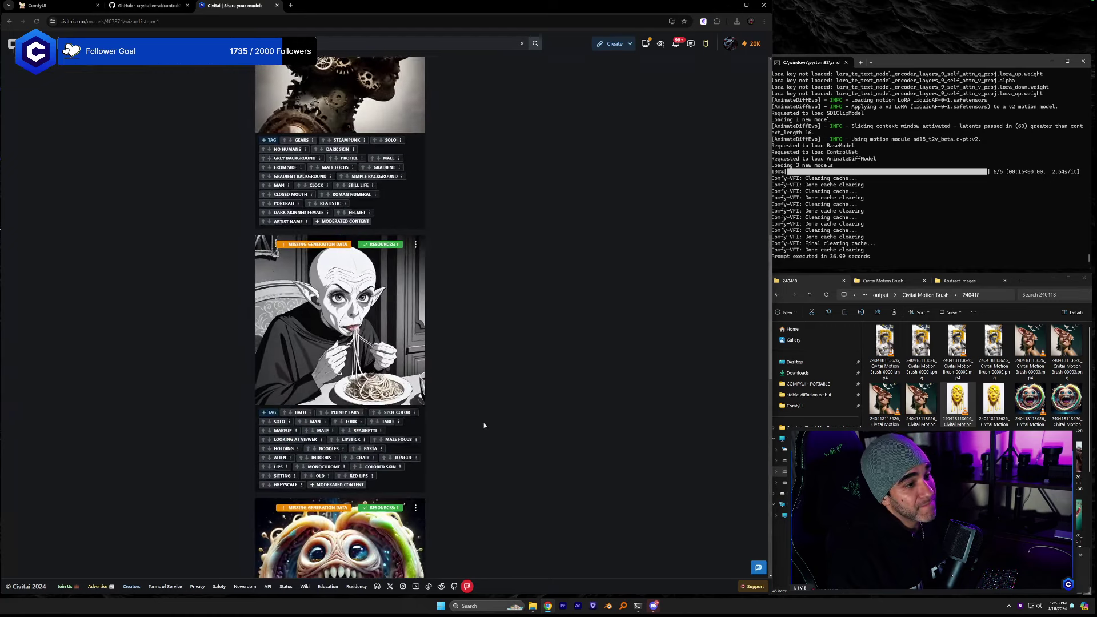
{"action": "scroll", "coordinate": [483, 423], "scroll_direction": "down", "scroll_amount": 10}
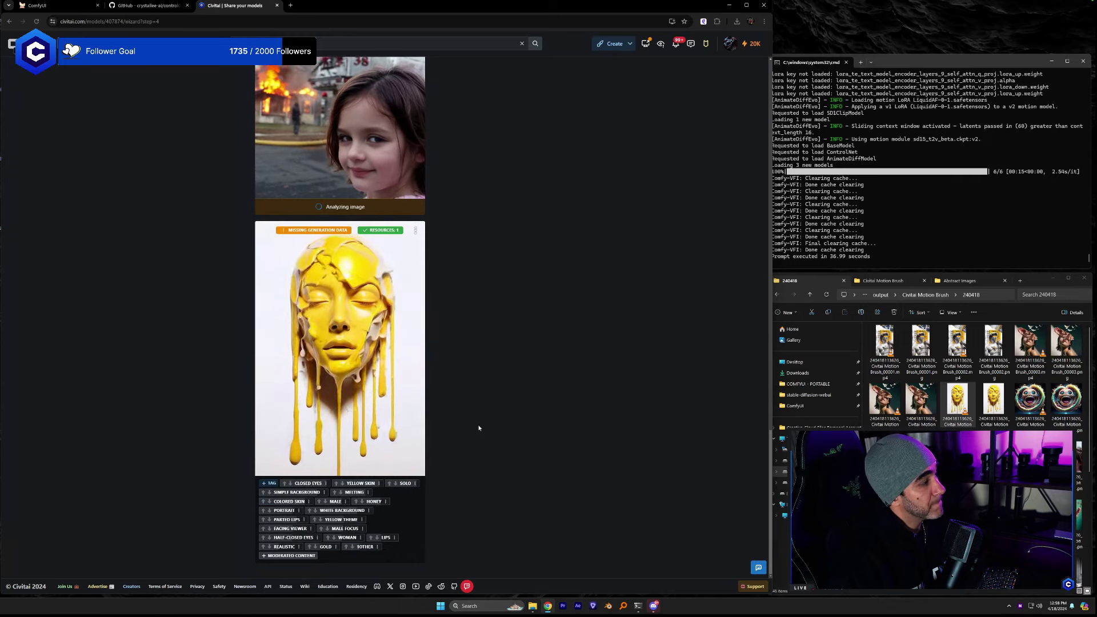
{"action": "scroll", "coordinate": [459, 426], "scroll_direction": "up", "scroll_amount": 4}
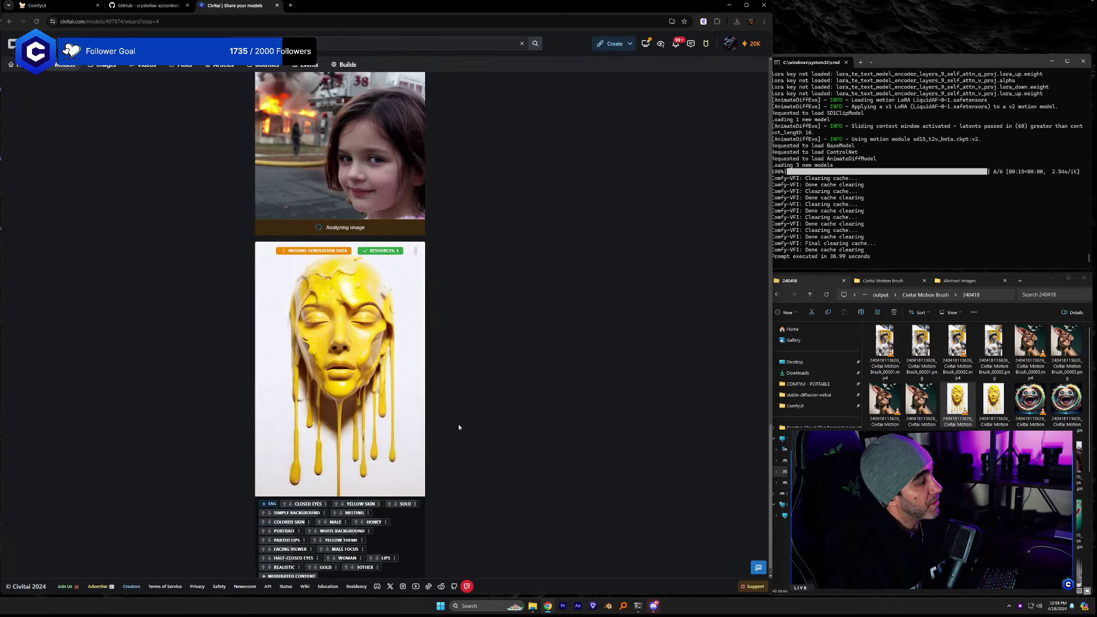
{"action": "scroll", "coordinate": [459, 425], "scroll_direction": "down", "scroll_amount": 4}
{"action": "scroll", "coordinate": [459, 425], "scroll_direction": "up", "scroll_amount": 4}
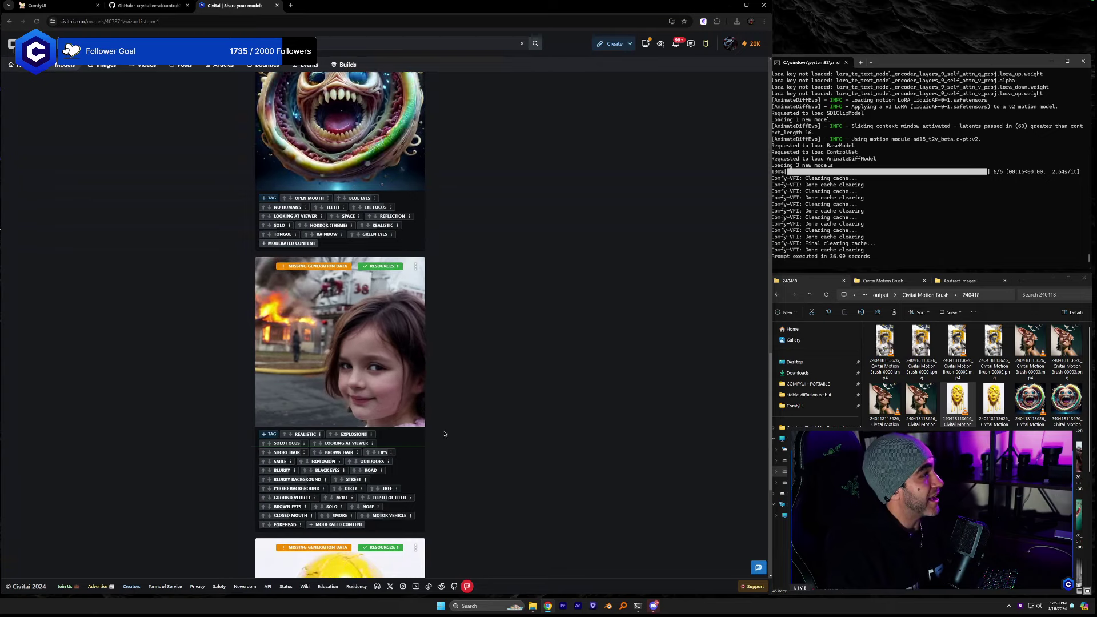
{"action": "scroll", "coordinate": [443, 428], "scroll_direction": "down", "scroll_amount": 3}
{"action": "scroll", "coordinate": [443, 428], "scroll_direction": "down", "scroll_amount": 3}
{"action": "scroll", "coordinate": [443, 415], "scroll_direction": "up", "scroll_amount": 15}
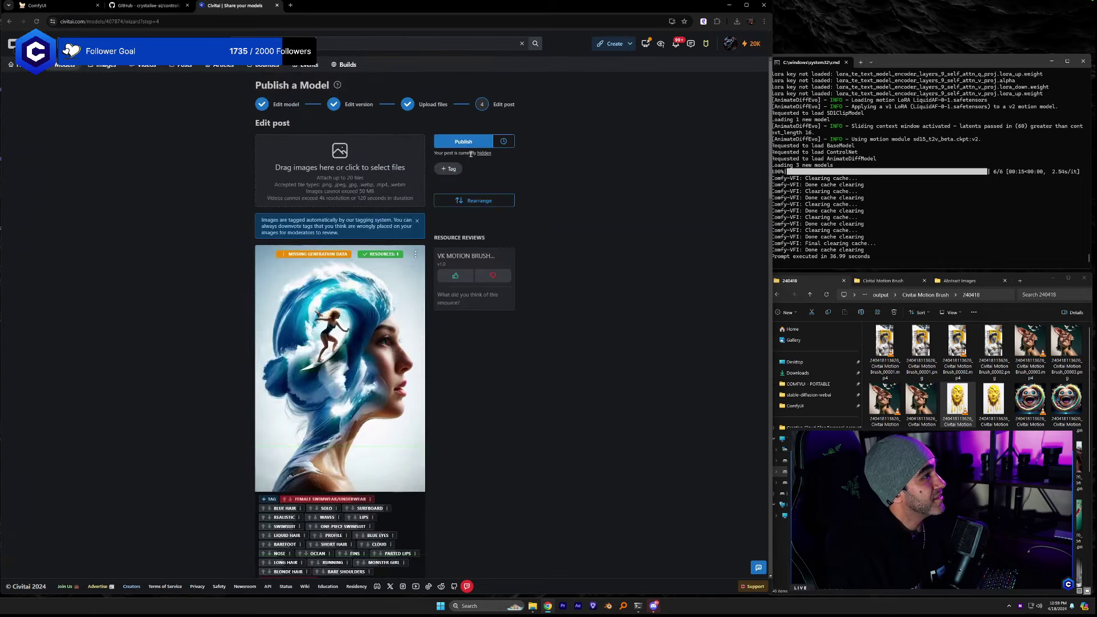
Publish the post and give it the tag comfyui.
{"action": "left_click", "coordinate": [464, 143]}
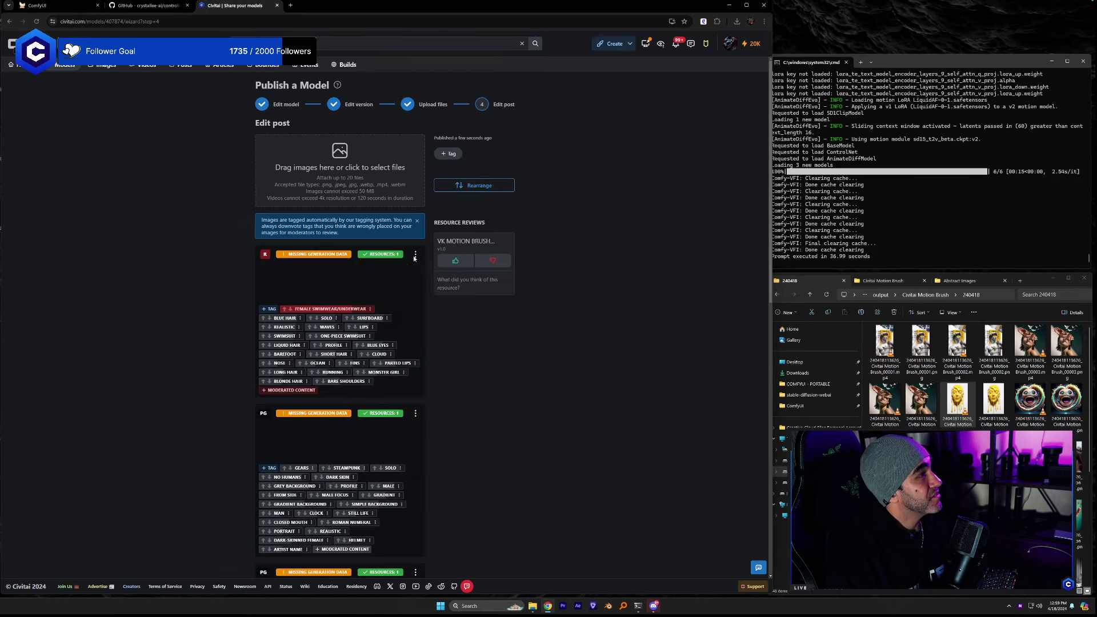
{"action": "left_click", "coordinate": [449, 154]}
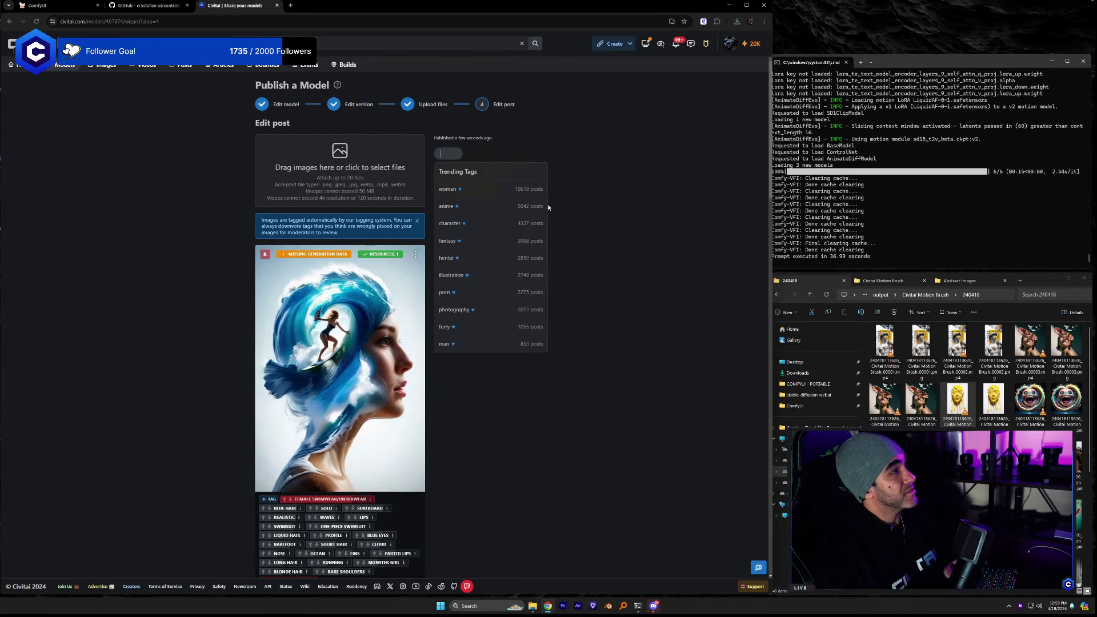
{"action": "type", "text": "comfyui"}
{"action": "key", "text": "Return"}
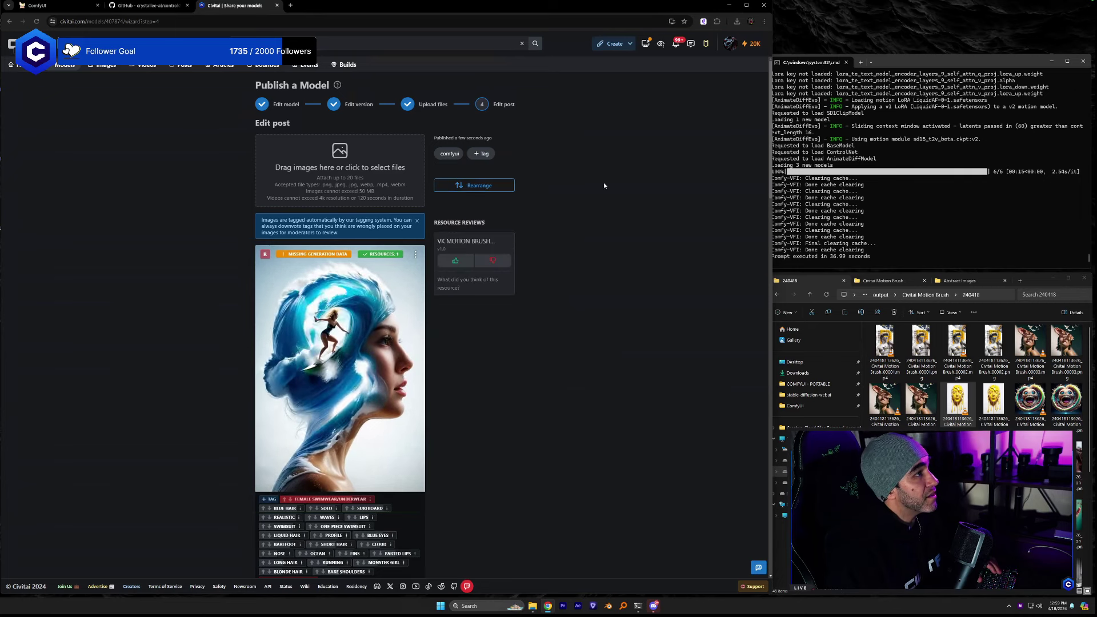
Add the tags animatediff and animation to the published post.
{"action": "left_click", "coordinate": [481, 153]}
{"action": "type", "text": "ani"}
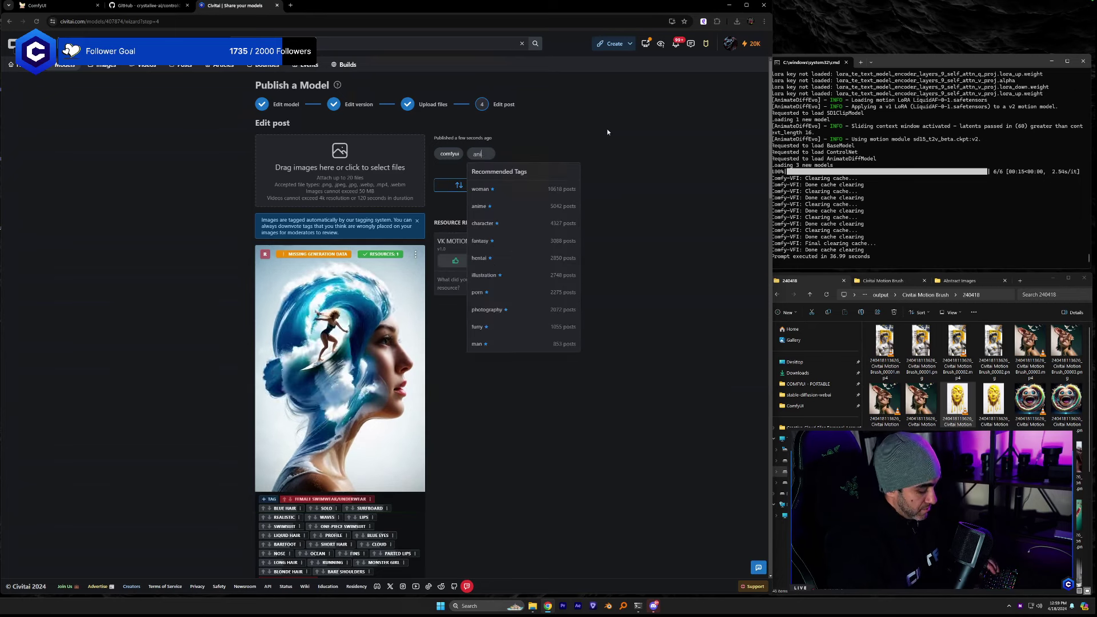
{"action": "type", "text": "matediff"}
{"action": "key", "text": "Return"}
{"action": "left_click", "coordinate": [503, 168]}
{"action": "type", "text": "animation"}
{"action": "key", "text": "Return"}
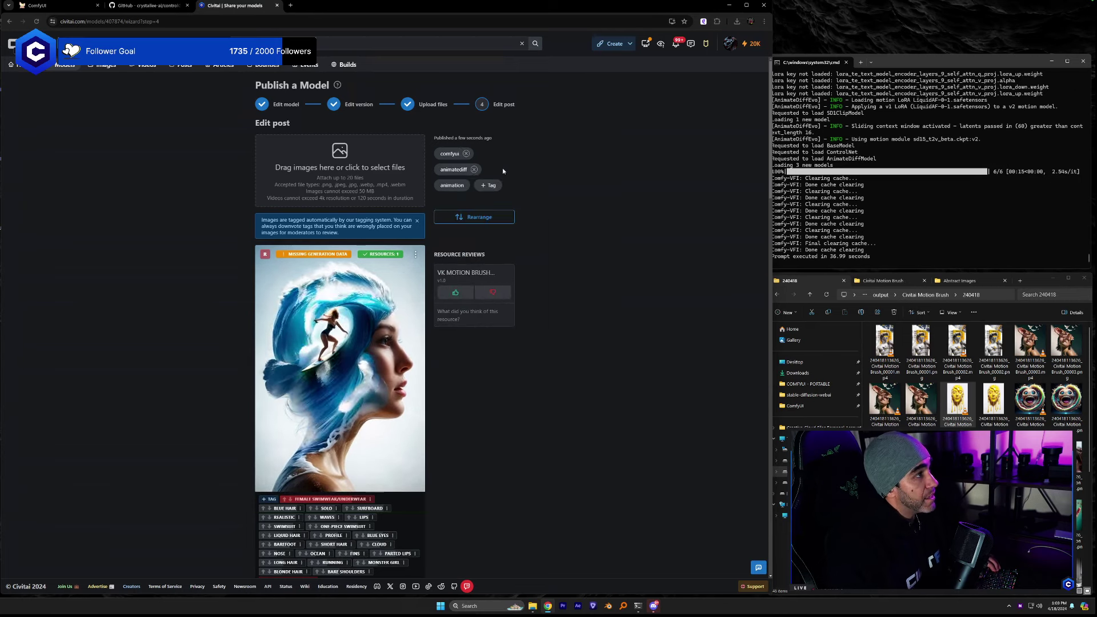
Add the tags img2vid and motion brush to the post.
{"action": "left_click", "coordinate": [499, 183]}
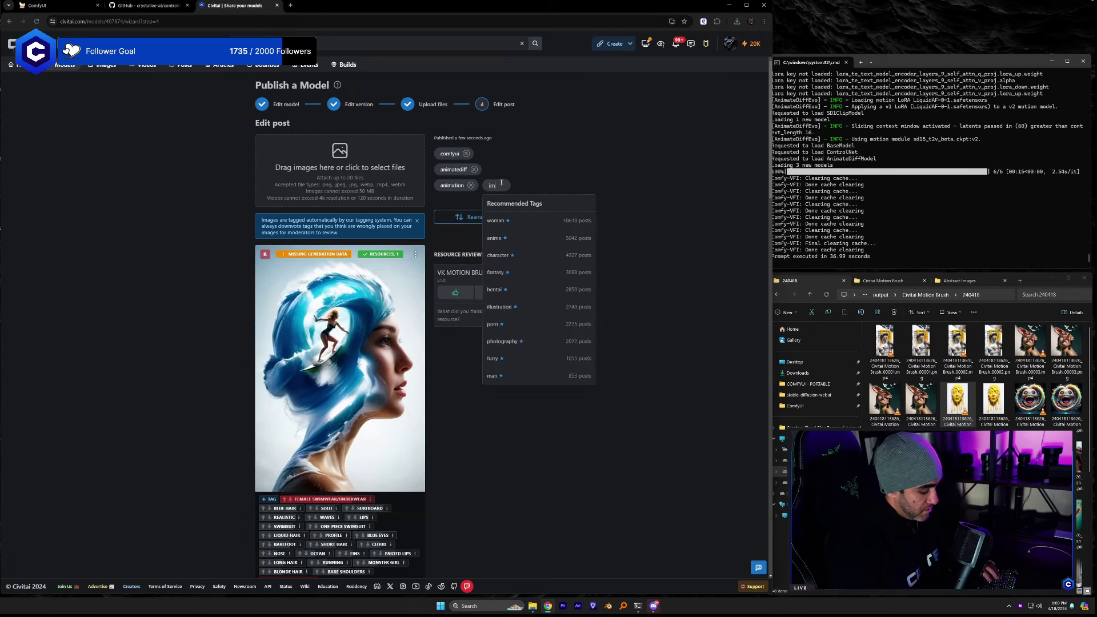
{"action": "type", "text": "img2vid"}
{"action": "key", "text": "Return"}
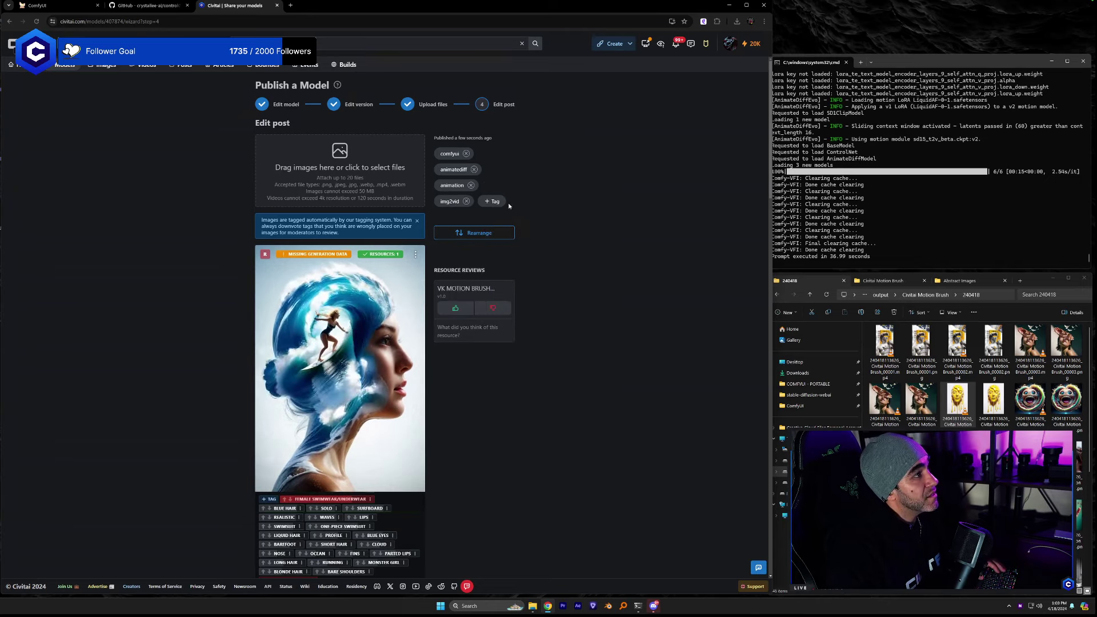
{"action": "left_click", "coordinate": [495, 203]}
{"action": "type", "text": "mo"}
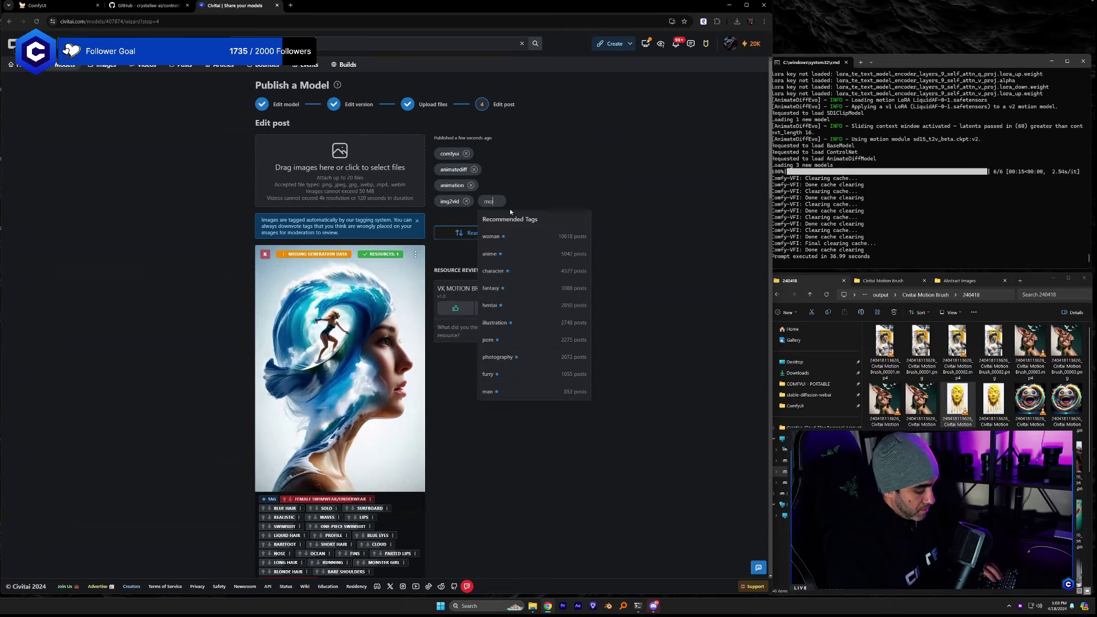
{"action": "type", "text": "tion brush"}
{"action": "key", "text": "Return"}
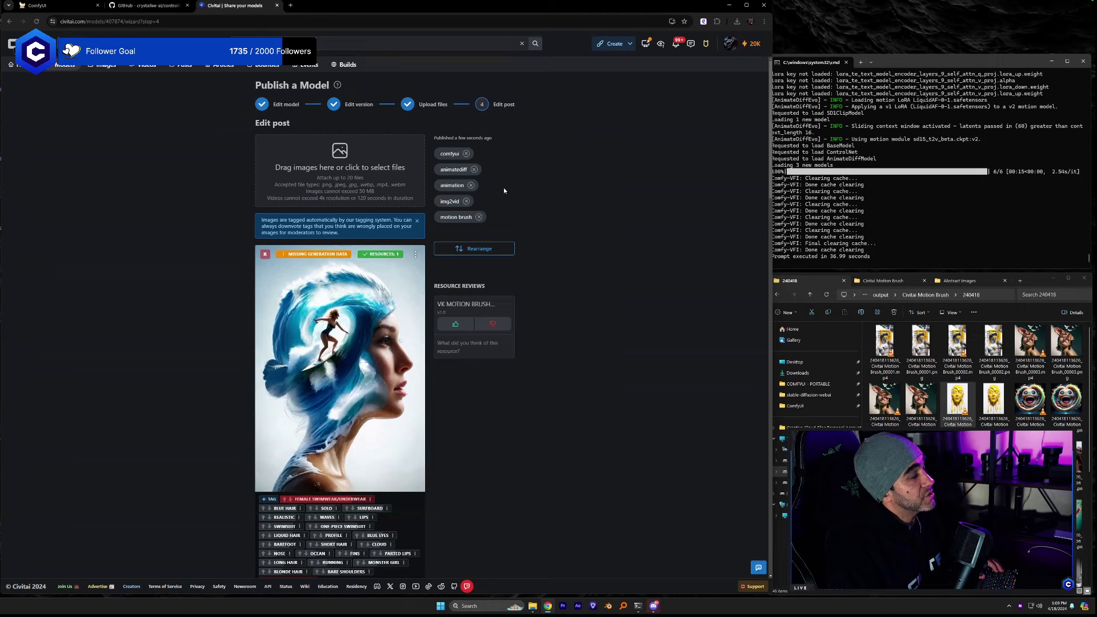
Look over the tagged post, and open your own creator profile in a new browser tab.
{"action": "scroll", "coordinate": [528, 234], "scroll_direction": "down", "scroll_amount": 15}
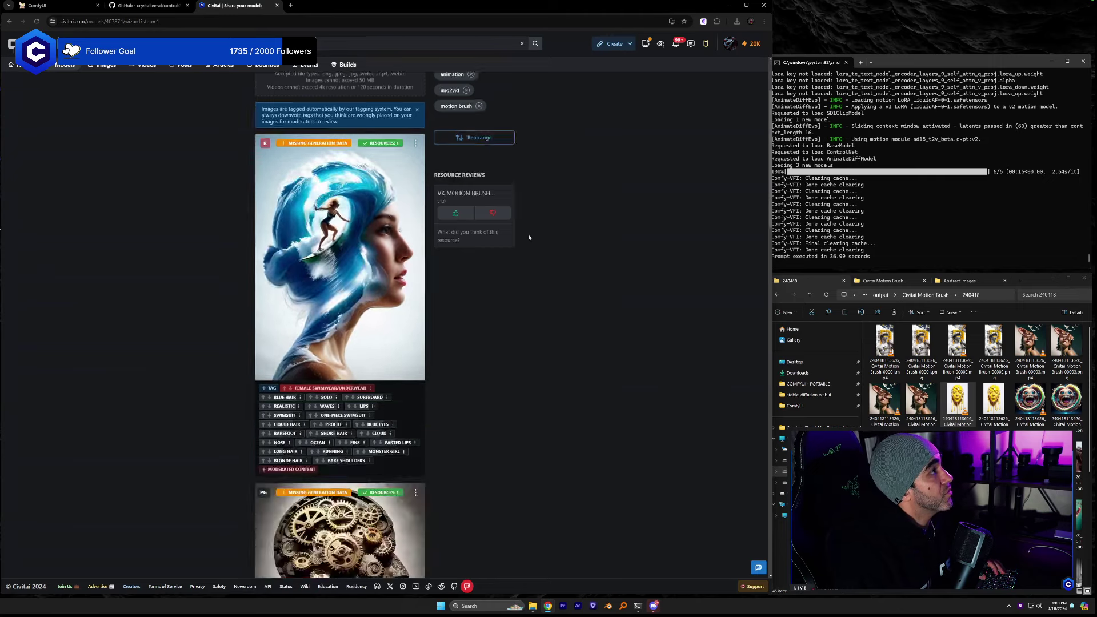
{"action": "scroll", "coordinate": [527, 231], "scroll_direction": "down", "scroll_amount": 5}
{"action": "scroll", "coordinate": [532, 224], "scroll_direction": "up", "scroll_amount": 20}
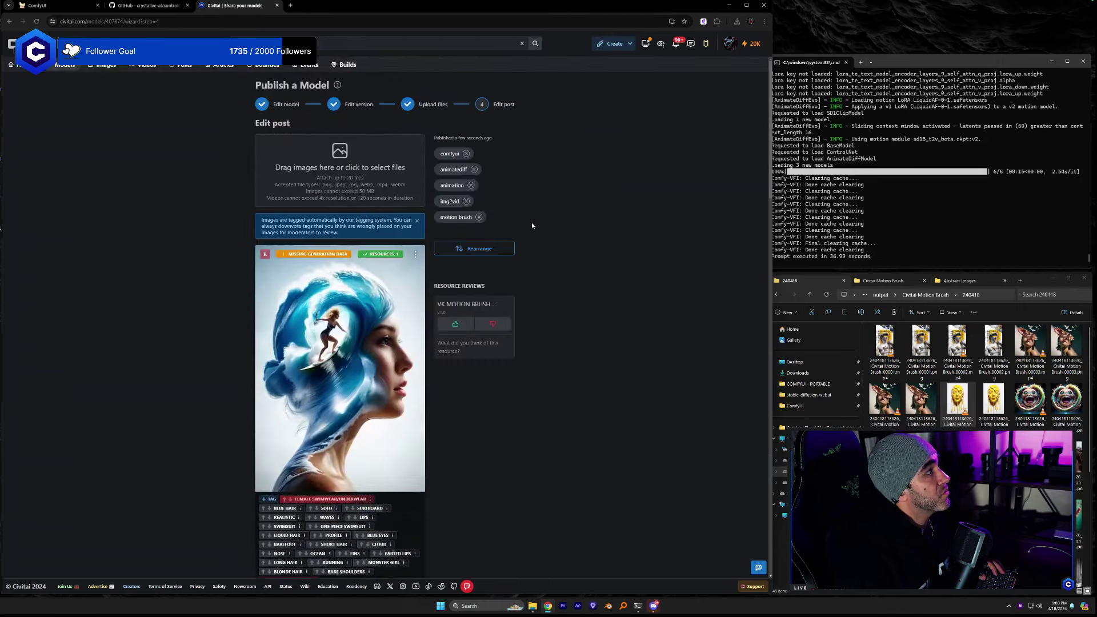
{"action": "left_click", "coordinate": [730, 45]}
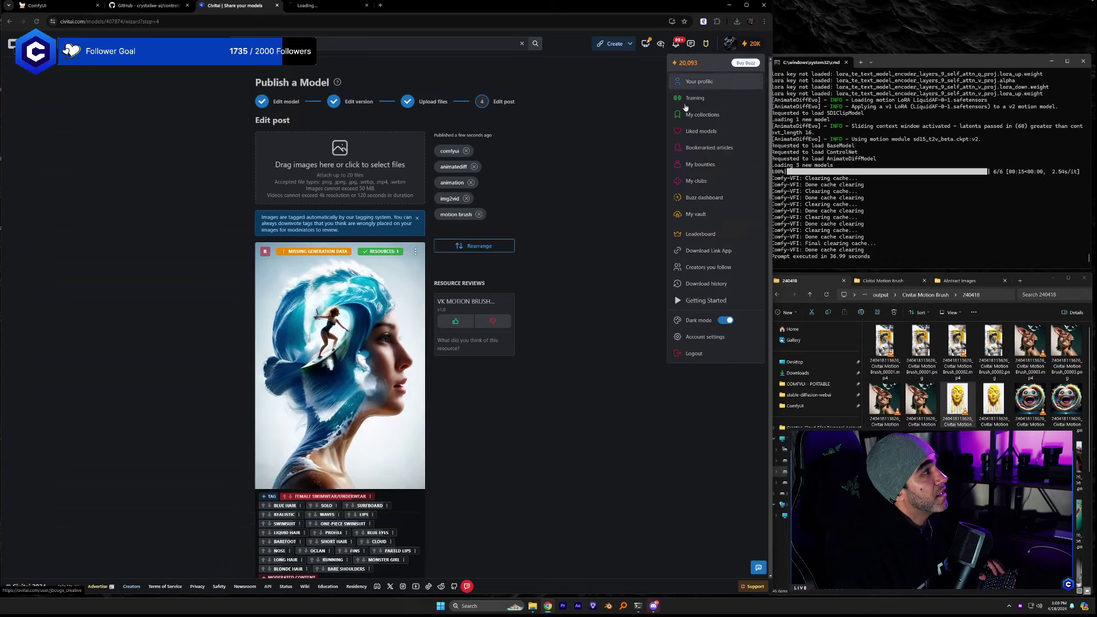
{"action": "middle_click", "coordinate": [700, 82]}
{"action": "left_click", "coordinate": [328, 5]}
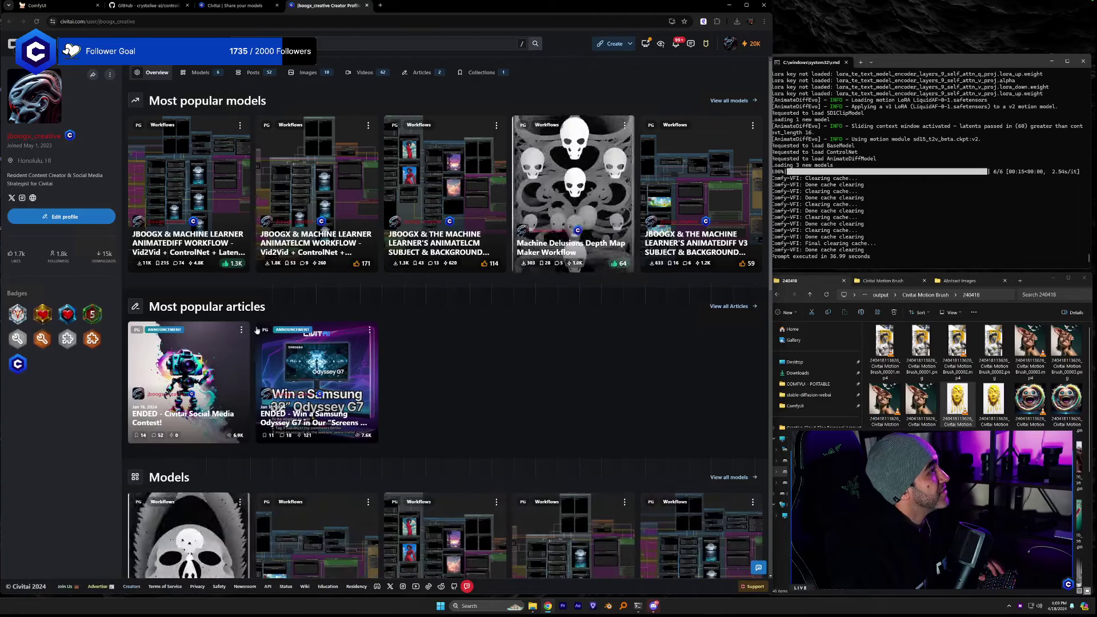
List the models published on your profile and open the page of the VK MOTION BRUSH COMYUI WORKFLOW.
{"action": "left_click", "coordinate": [200, 73]}
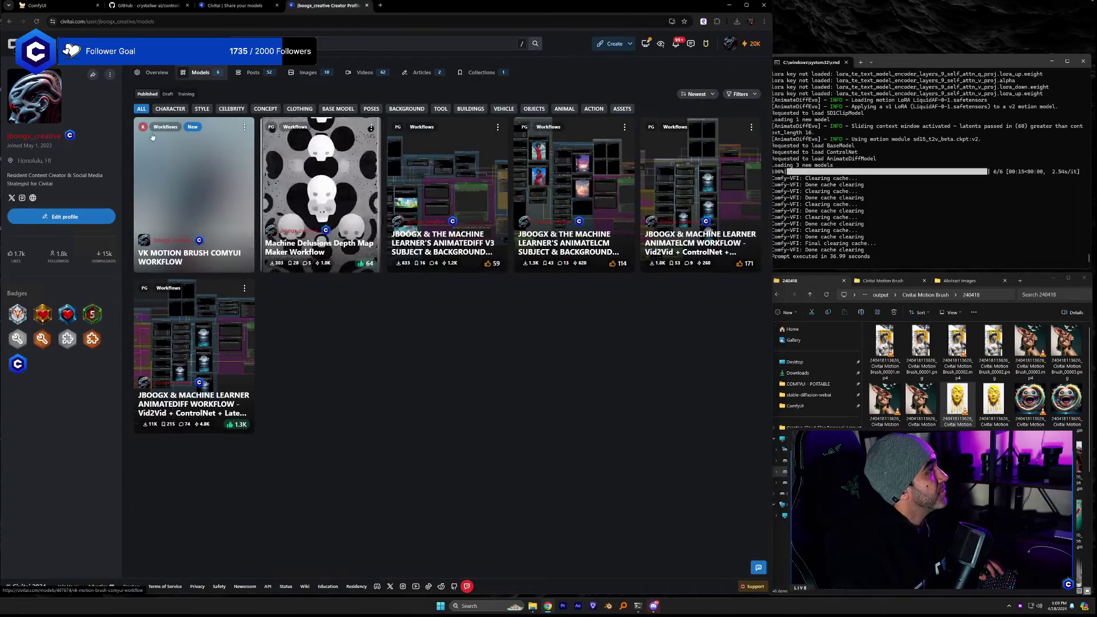
{"action": "left_click", "coordinate": [245, 127]}
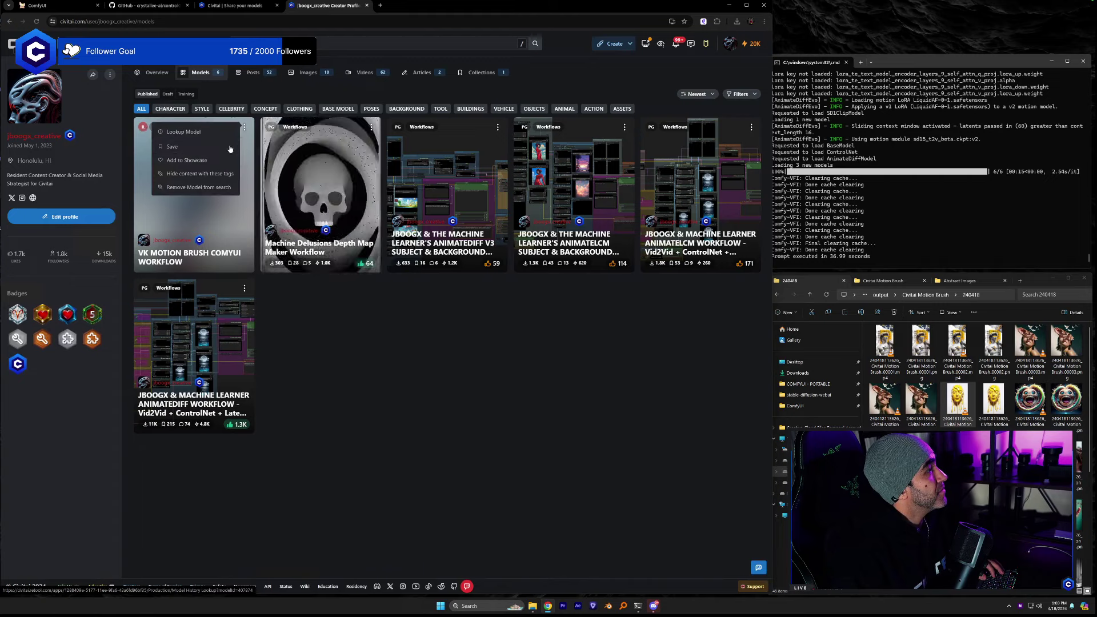
{"action": "left_click", "coordinate": [370, 329]}
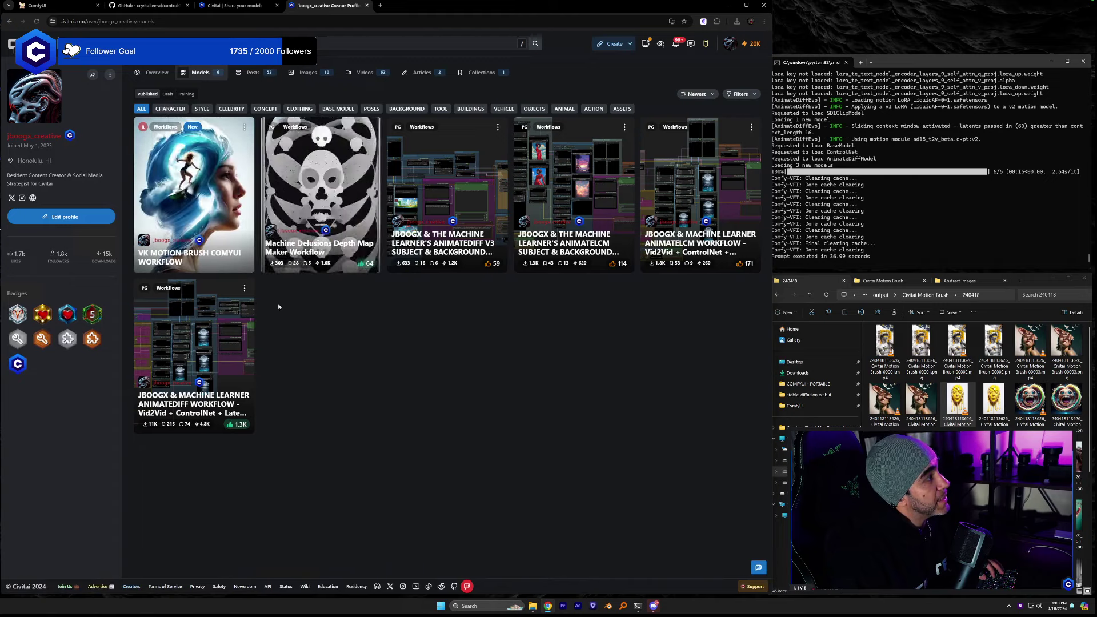
{"action": "left_click", "coordinate": [201, 188]}
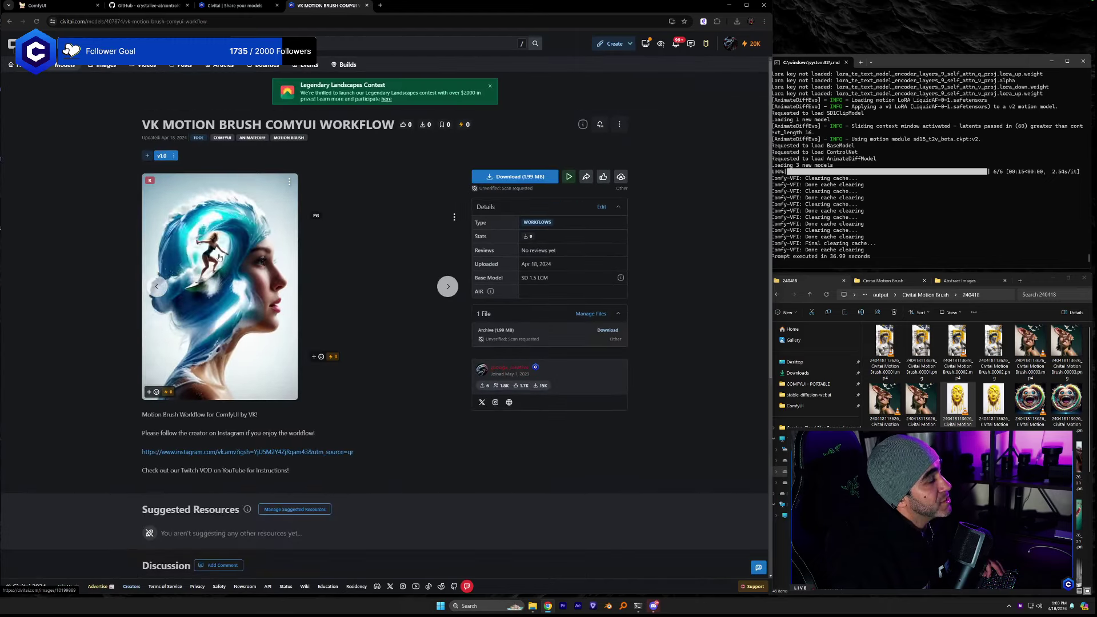
Select the workflow page's web address, look over the page, and advance its gallery to further example renders.
{"action": "left_click", "coordinate": [337, 20]}
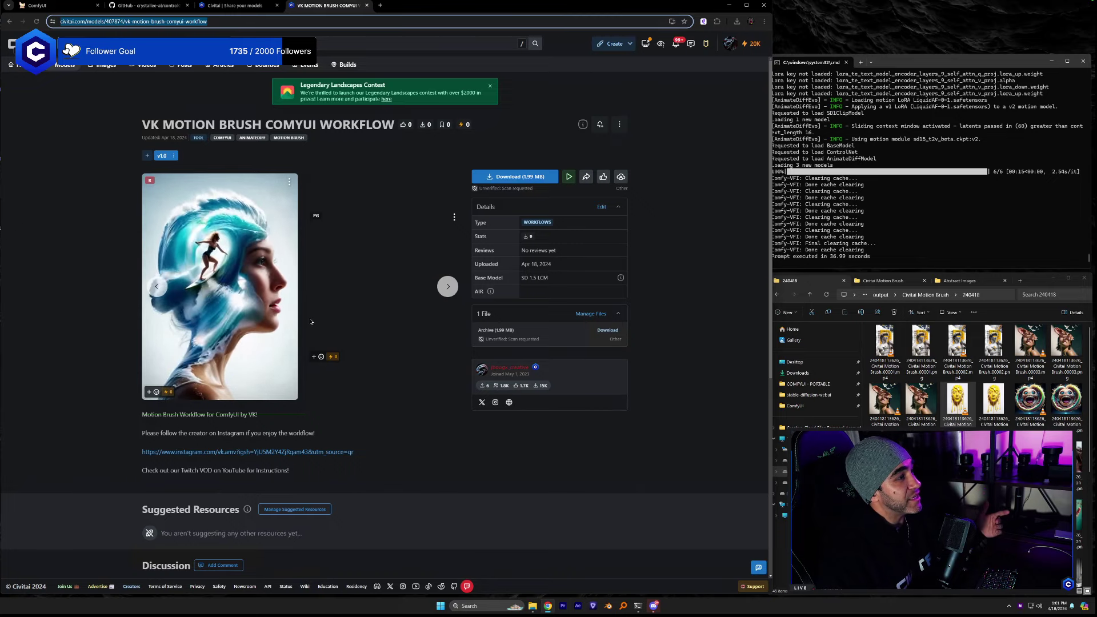
{"action": "scroll", "coordinate": [343, 328], "scroll_direction": "down", "scroll_amount": 5}
{"action": "scroll", "coordinate": [351, 373], "scroll_direction": "up", "scroll_amount": 5}
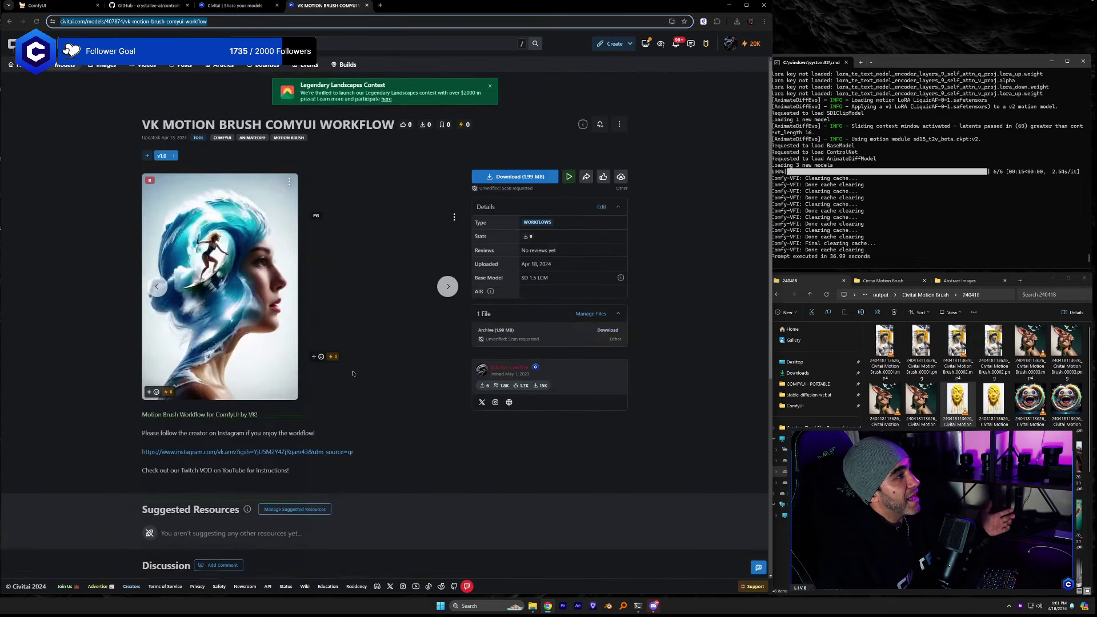
{"action": "scroll", "coordinate": [353, 373], "scroll_direction": "down", "scroll_amount": 1}
{"action": "left_click", "coordinate": [447, 283]}
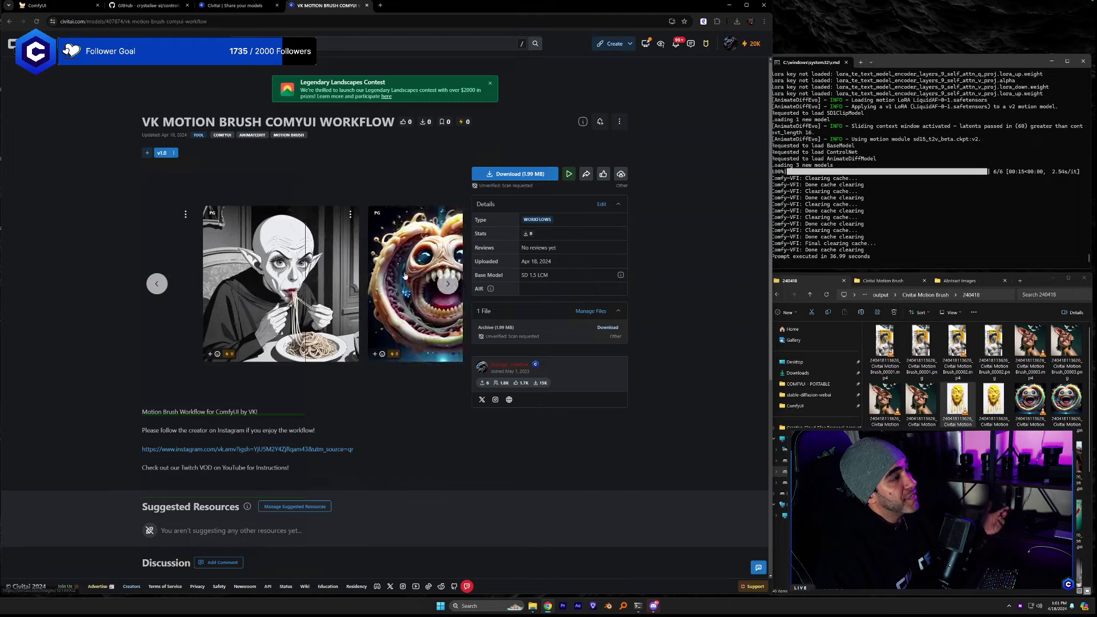